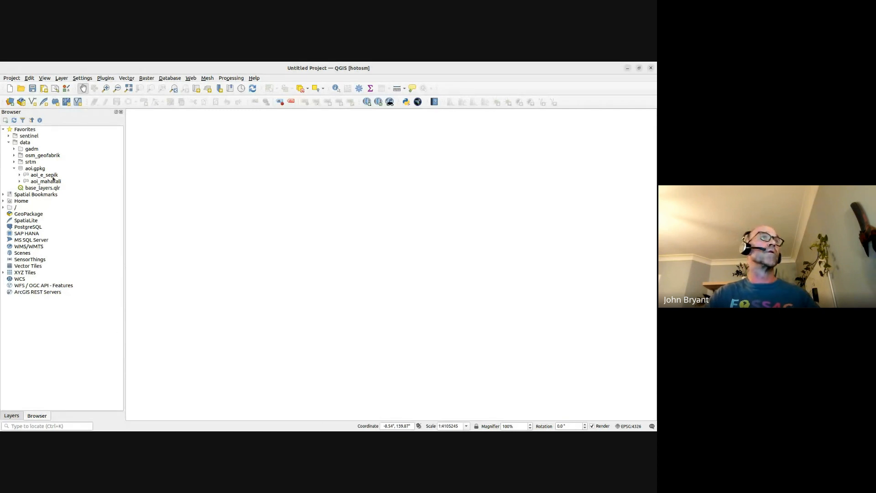
# Add the aoi_e_sepik area of interest from aoi.gpkg and the base_layers.qlr base maps to the project.
pyautogui.moveTo(50, 176); pyautogui.dragTo(283, 224)
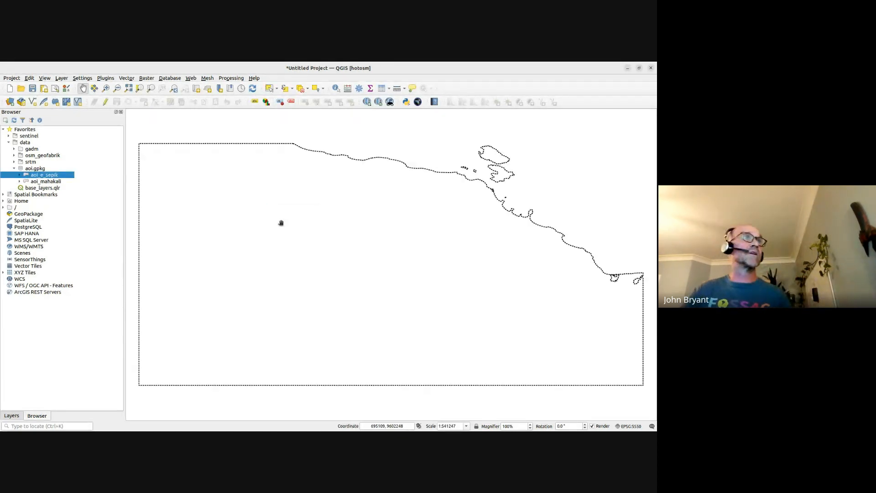
pyautogui.moveTo(41, 188); pyautogui.dragTo(174, 231)
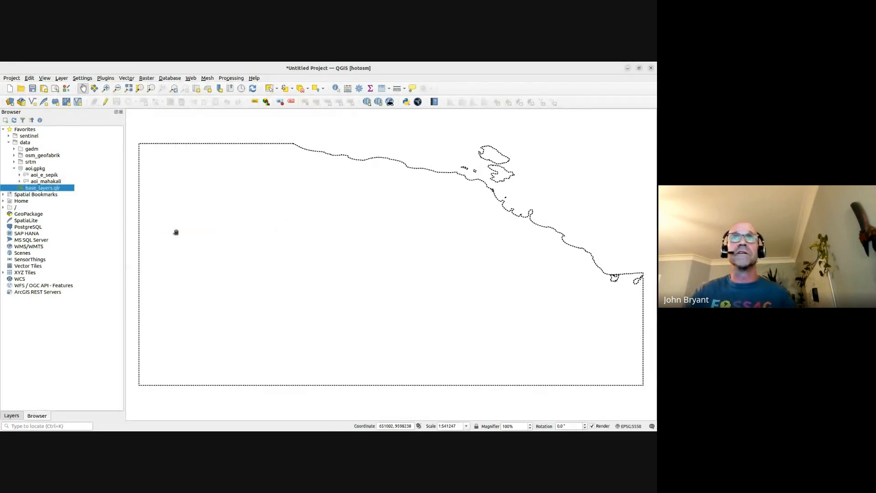
pyautogui.scroll(-3, 203, 249)
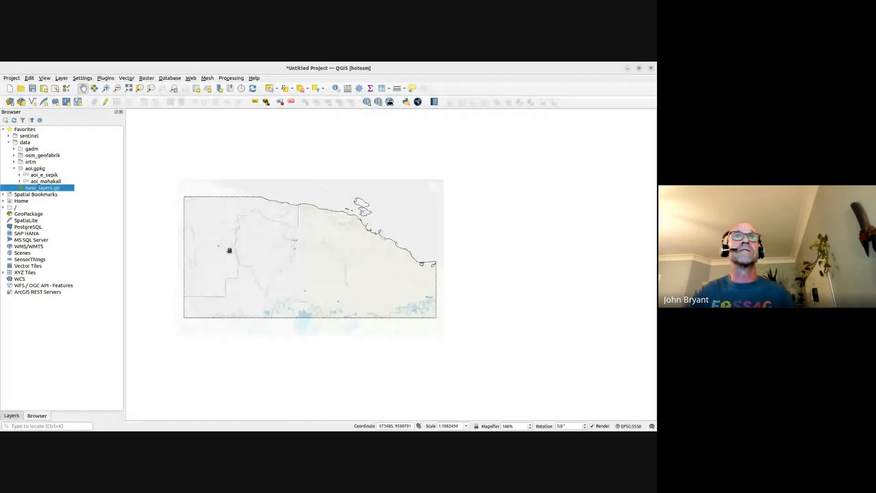
pyautogui.moveTo(271, 322); pyautogui.dragTo(282, 240)
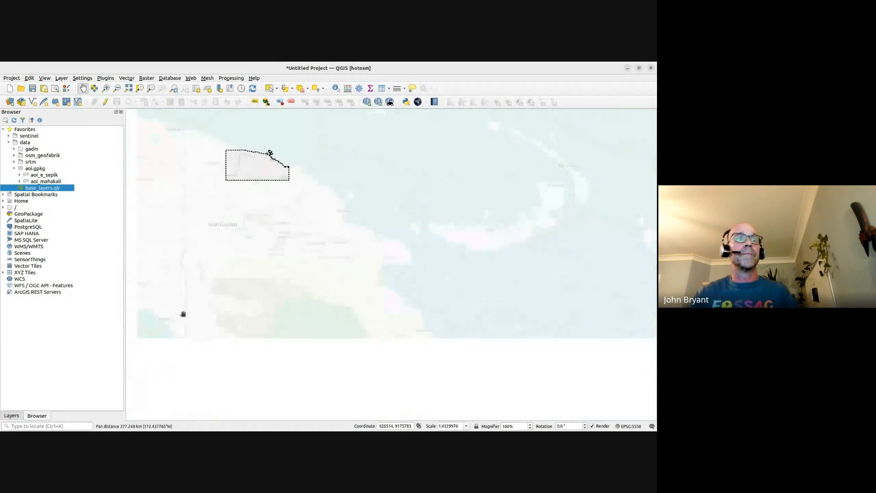
# Examine the styling of the aoi_e_sepik layer against the surrounding base map.
pyautogui.click(11, 416)
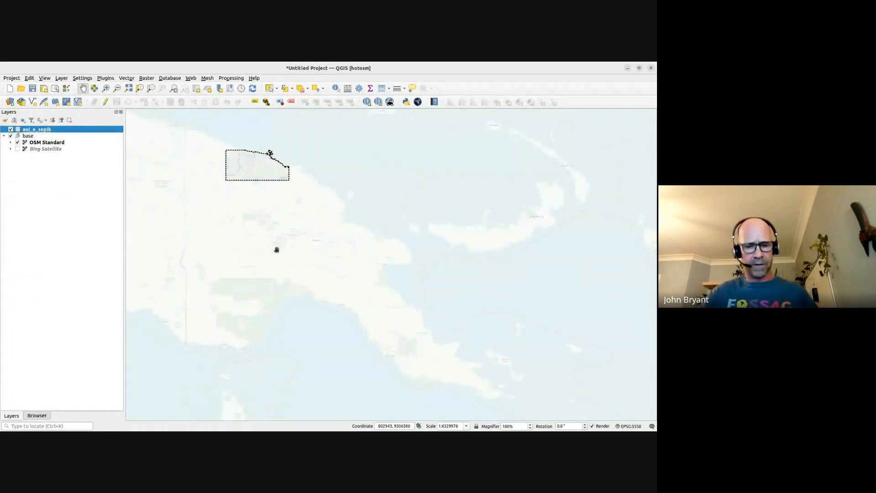
pyautogui.press('F7')
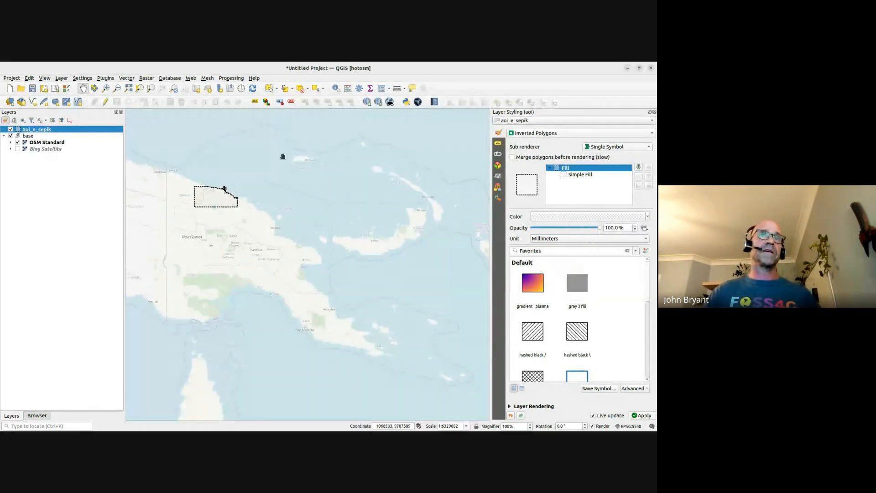
pyautogui.scroll(1, 213, 190)
pyautogui.moveTo(202, 187); pyautogui.dragTo(247, 191)
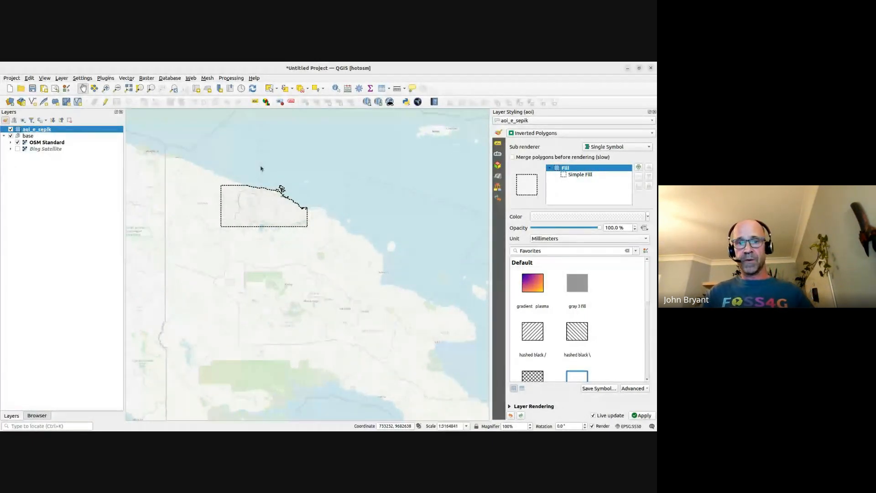
# Check the East Sepik projects on the Tasking Manager site in the web browser, return to QGIS and close the layer styling.
pyautogui.hotkey('alt', 'Tab')
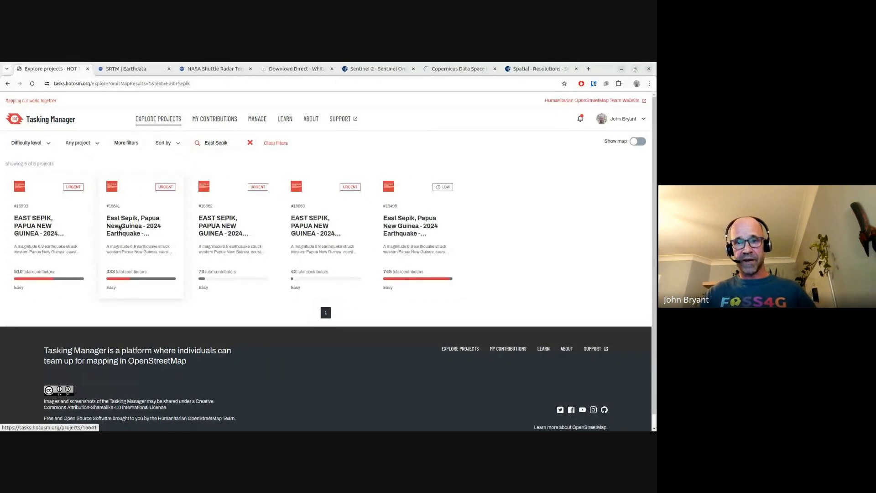
pyautogui.hotkey('alt', 'Tab')
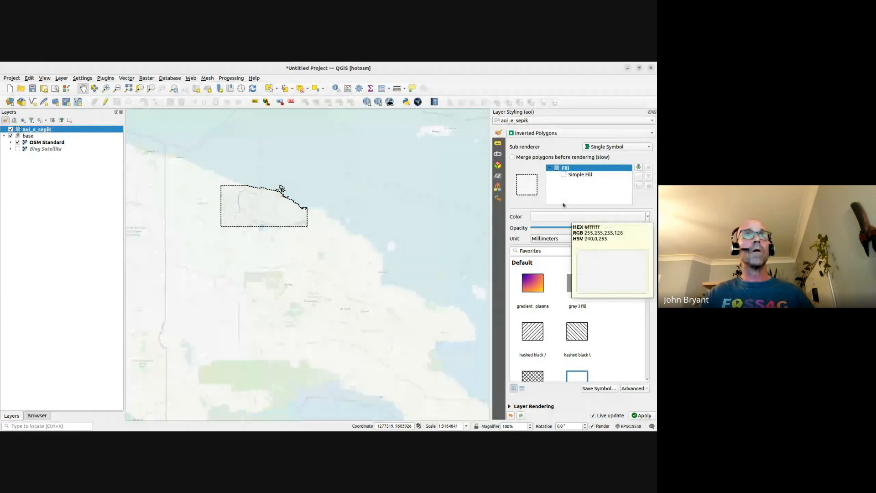
pyautogui.scroll(2, 264, 199)
pyautogui.moveTo(256, 203); pyautogui.dragTo(466, 204)
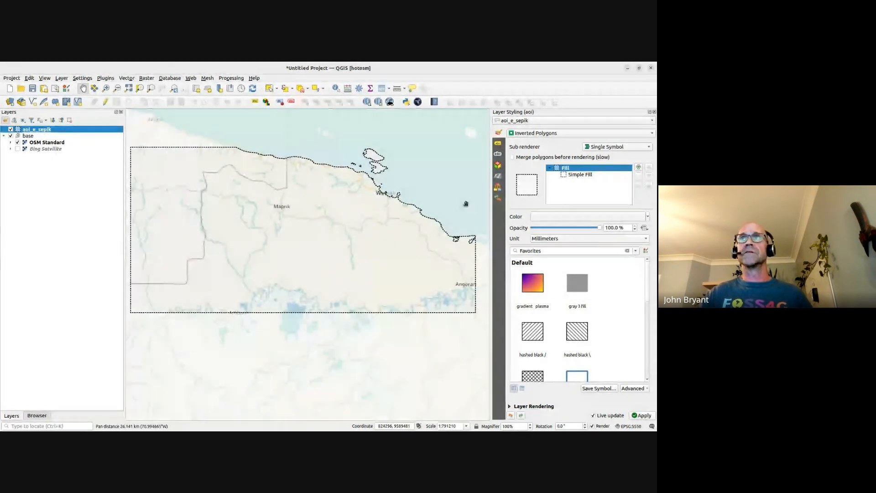
pyautogui.click(654, 112)
pyautogui.moveTo(271, 213); pyautogui.dragTo(278, 248)
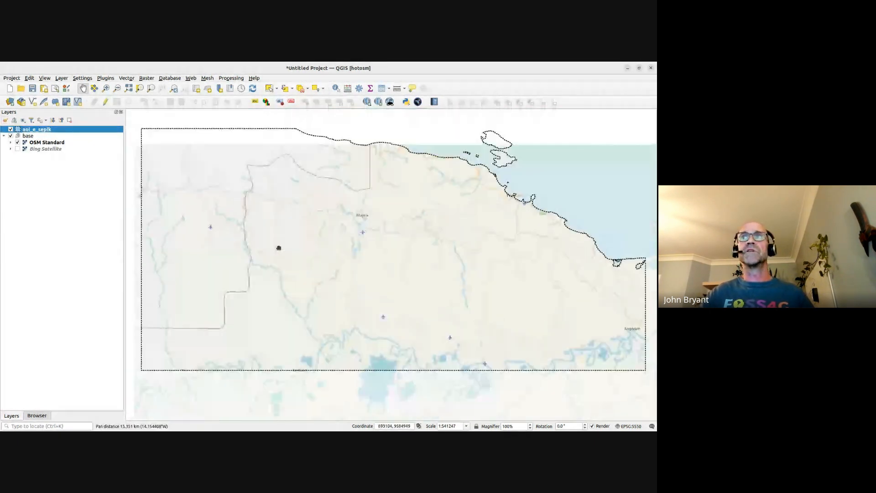
# Add gis_osm_buildings_a_free_1.shp from the osm_geofabrik Papua New Guinea data to the map.
pyautogui.click(37, 416)
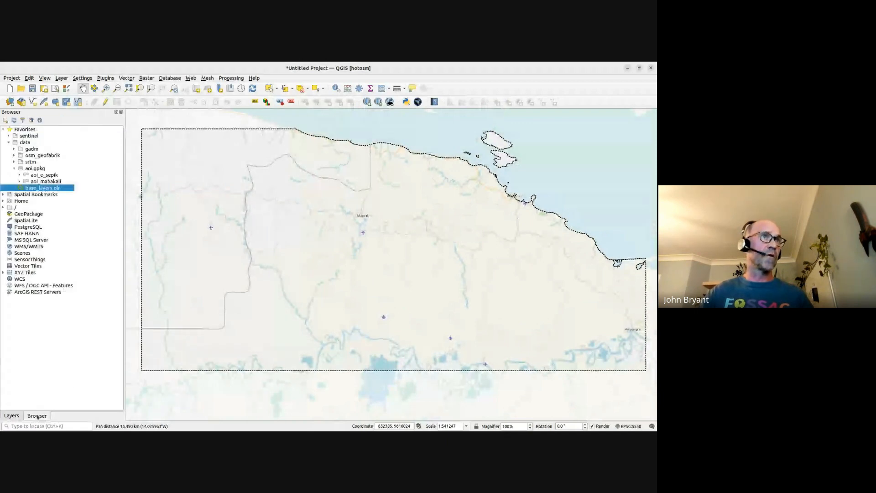
pyautogui.click(14, 156)
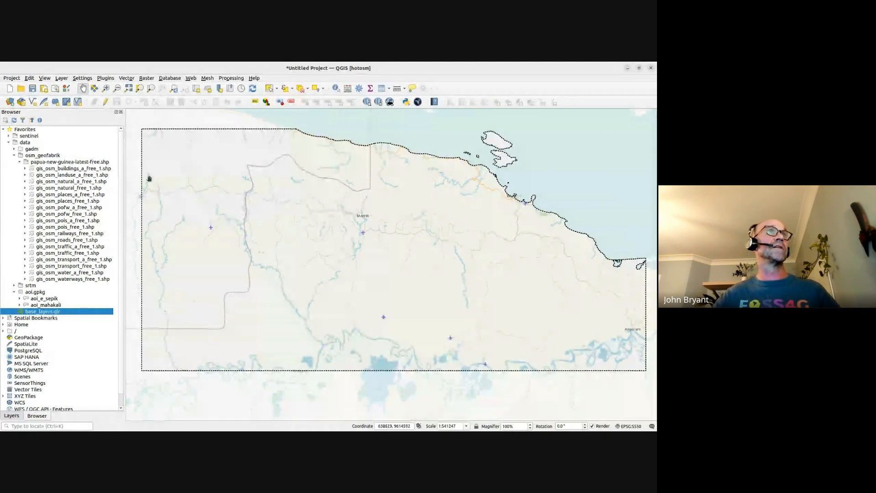
pyautogui.click(67, 169)
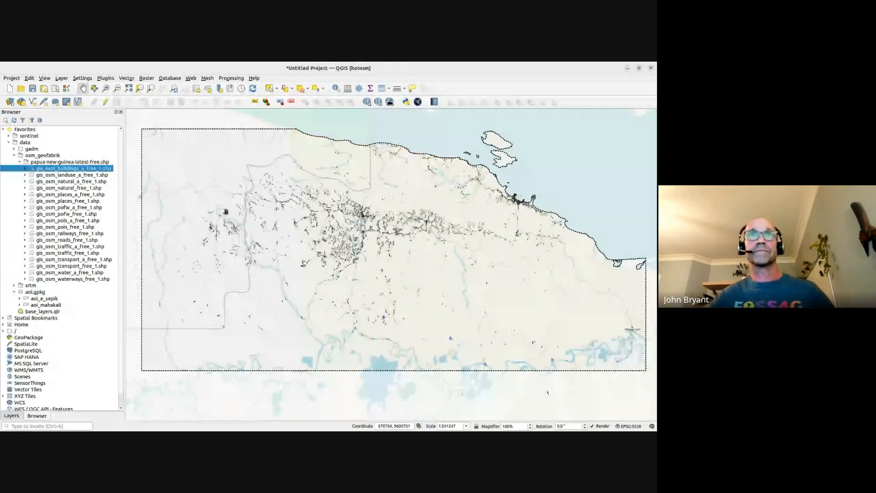
# Set the stroke width of the buildings layer's simple fill to .35 millimetres and close the styling.
pyautogui.click(18, 415)
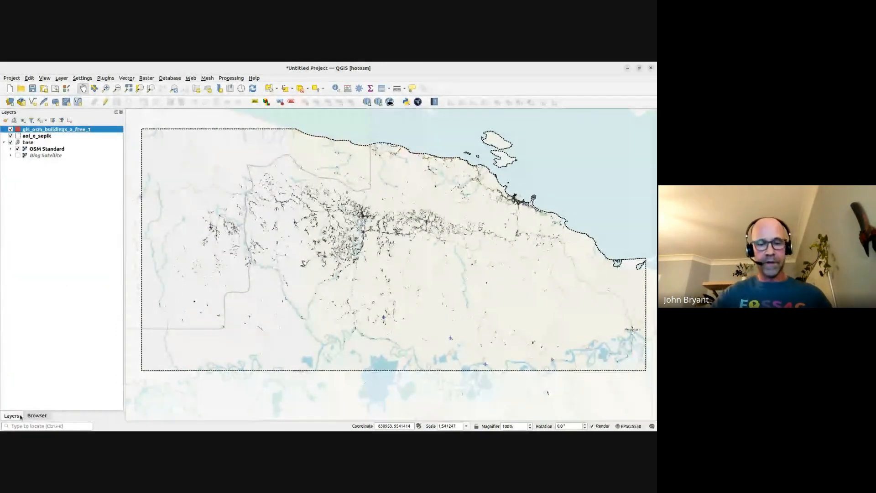
pyautogui.click(6, 120)
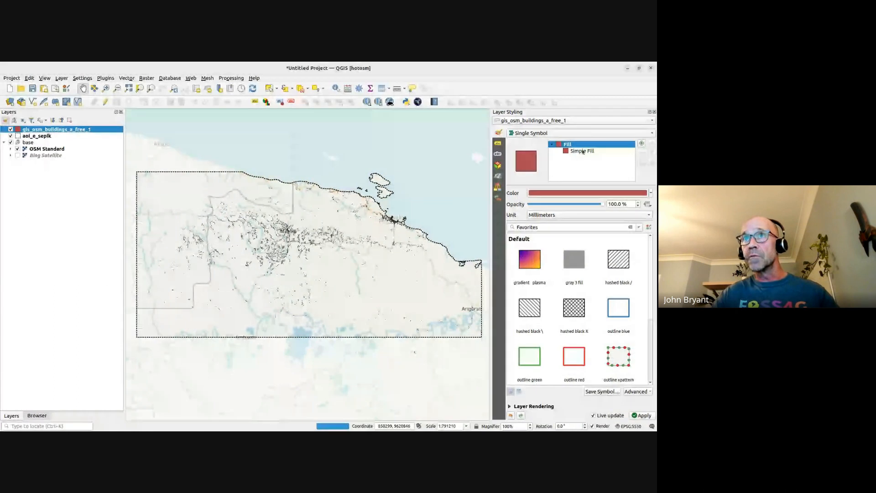
pyautogui.click(582, 150)
pyautogui.doubleClick(560, 239)
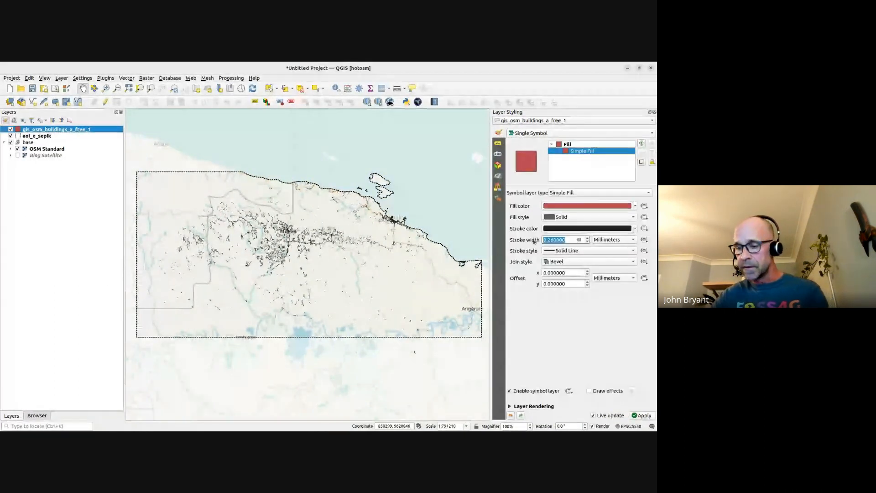
pyautogui.write('.35')
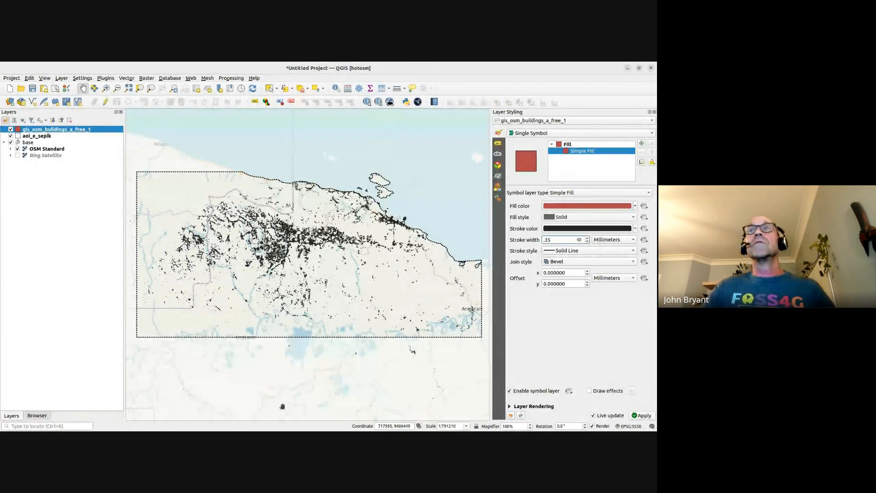
pyautogui.press('F7')
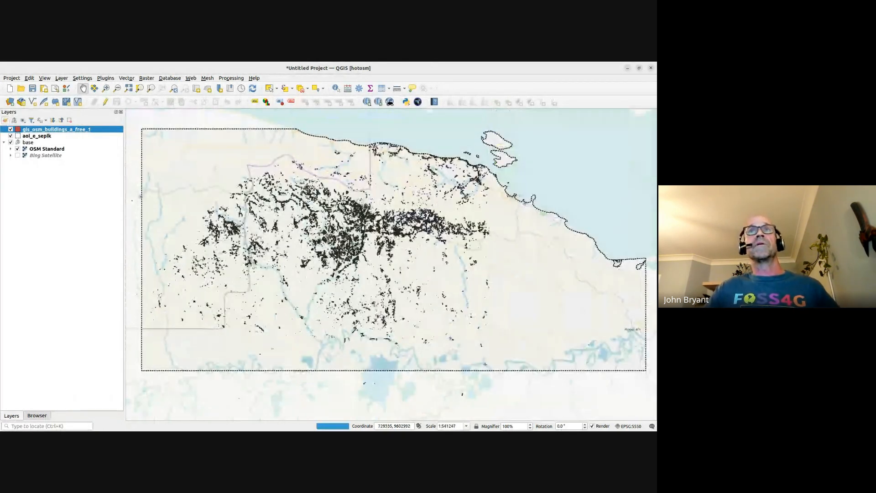
# Save the project in the temp folder under the name flood_risk_analysis.
pyautogui.click(32, 88)
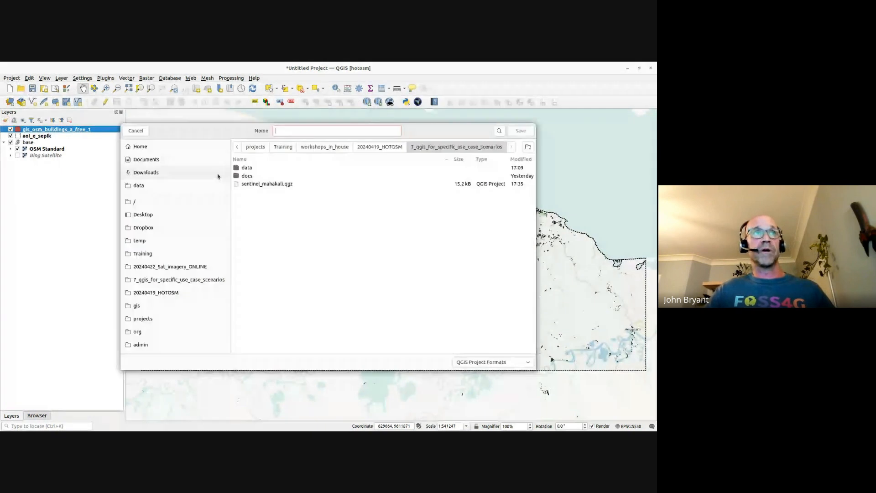
pyautogui.click(143, 241)
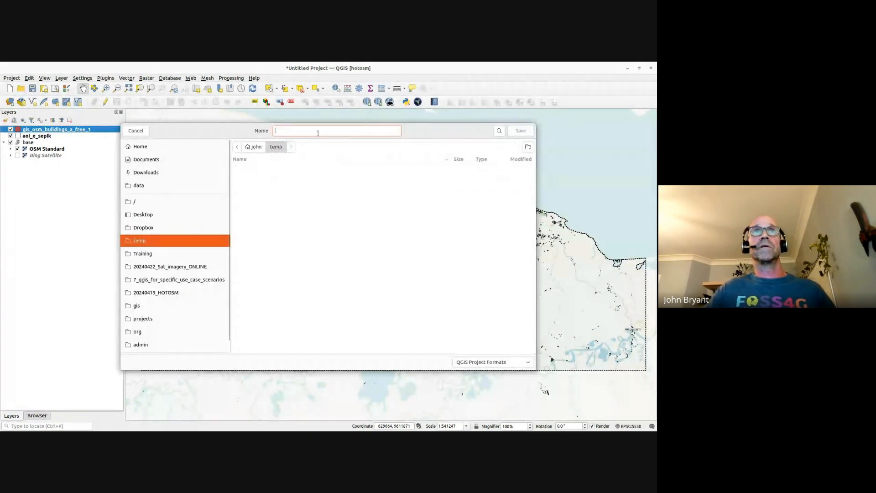
pyautogui.write('floo')
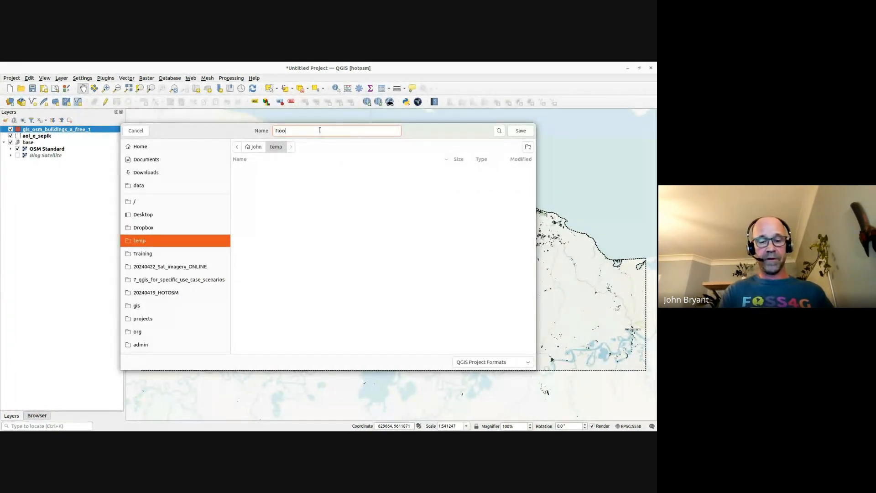
pyautogui.write('d_risk_analysis')
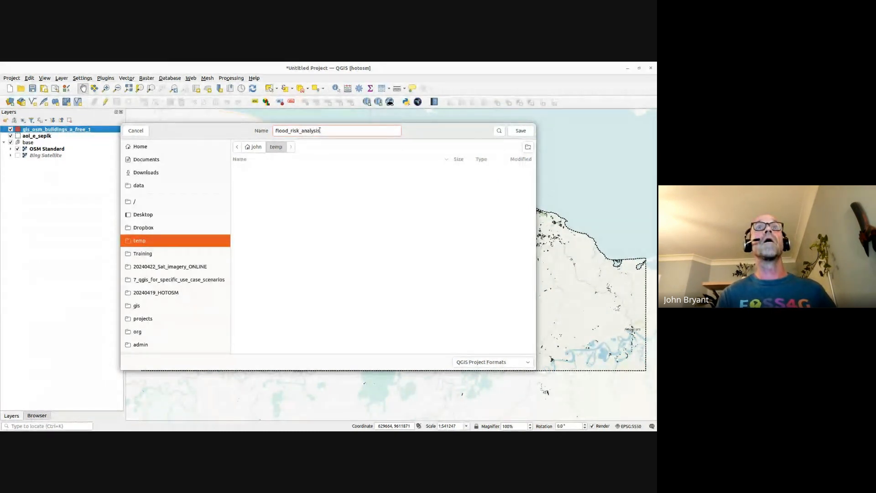
pyautogui.press('Return')
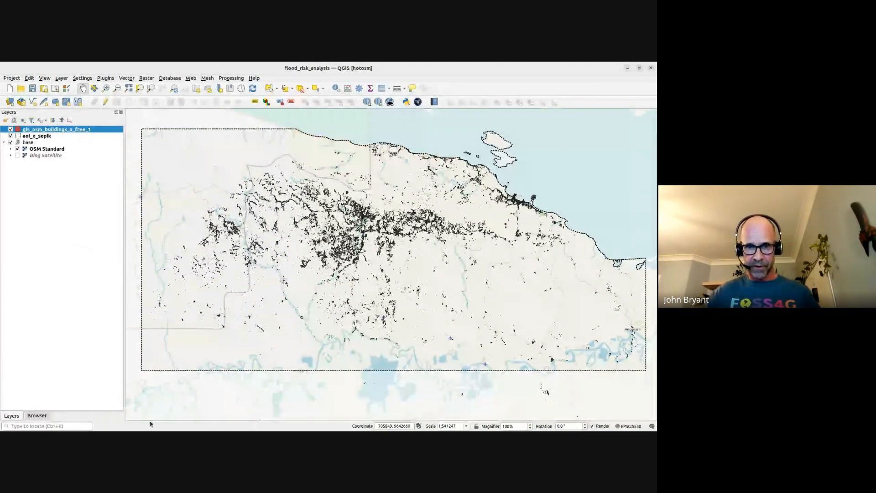
# View NASA's Earthdata page on the Shuttle Radar Topography Mission in the web browser and return to QGIS.
pyautogui.hotkey('alt', 'Tab')
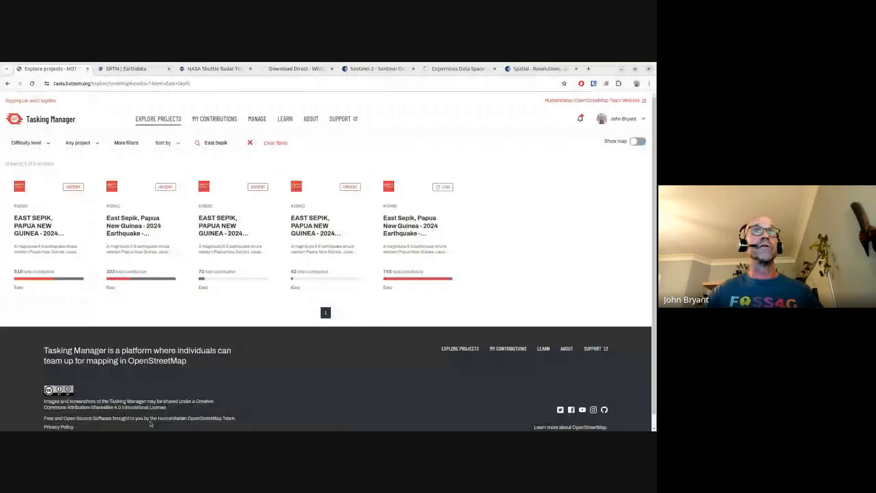
pyautogui.hotkey('ctrl', 'Tab')
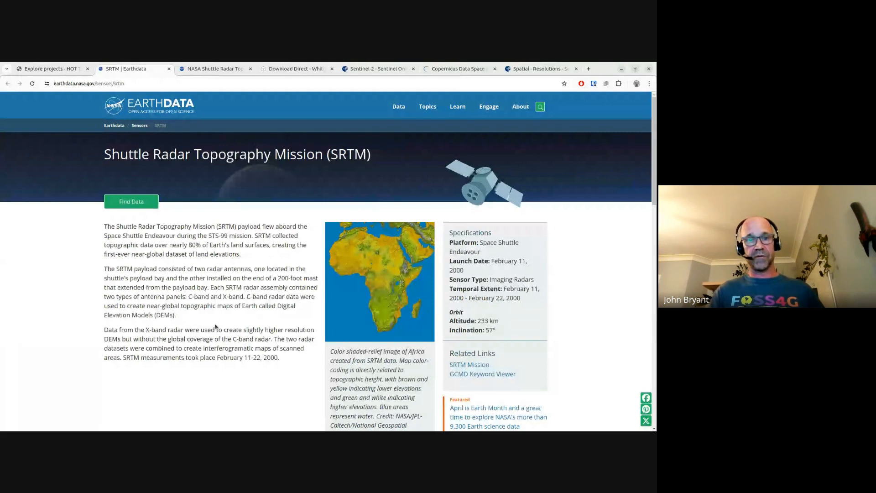
pyautogui.hotkey('alt', 'Tab')
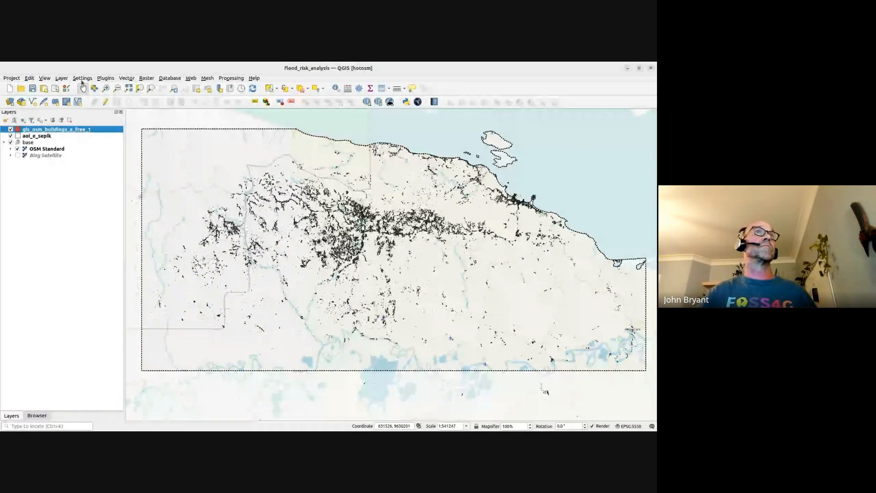
# Search all plugins for "srtm", view the SRTM-Downloader plugin's details and close the plugin manager.
pyautogui.click(106, 78)
pyautogui.click(132, 87)
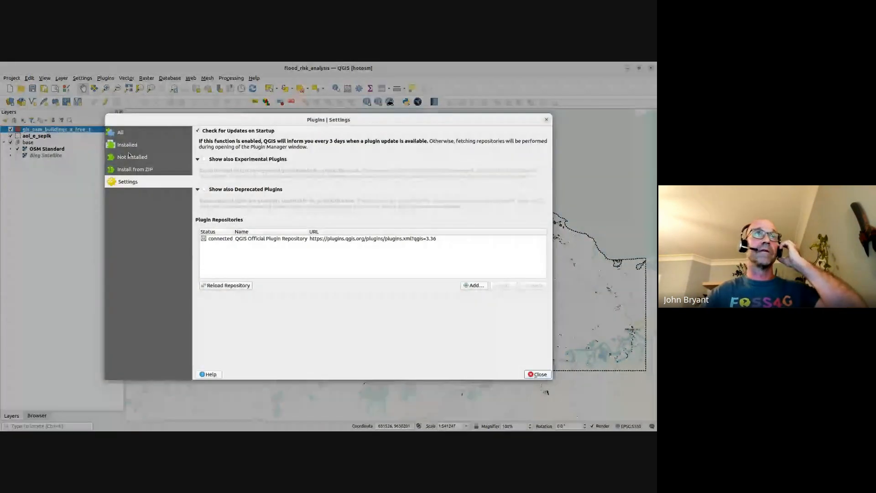
pyautogui.click(120, 131)
pyautogui.write('srtm')
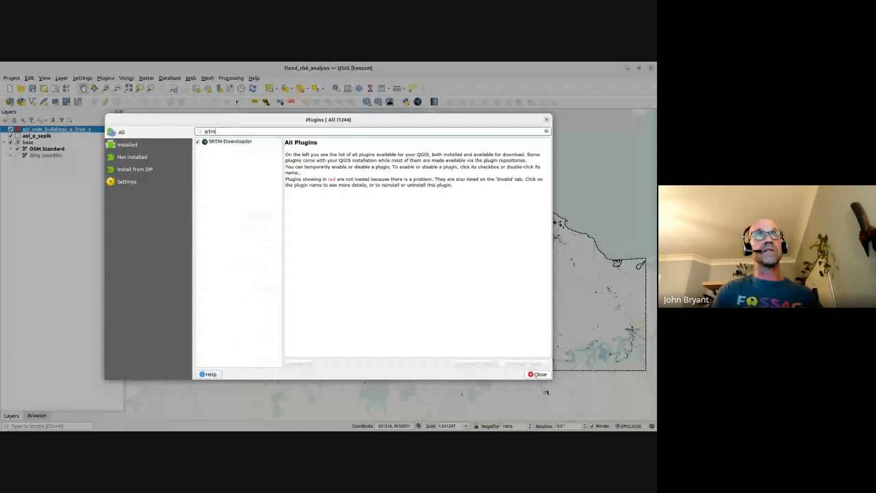
pyautogui.click(214, 142)
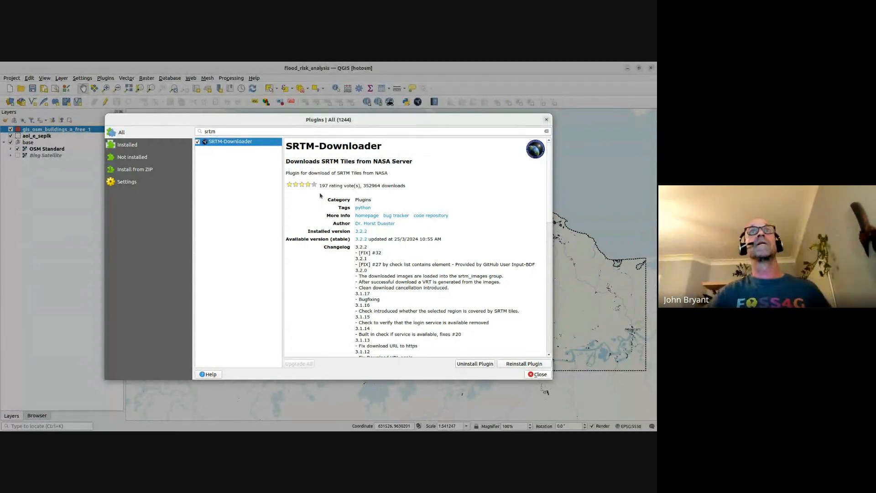
pyautogui.click(539, 374)
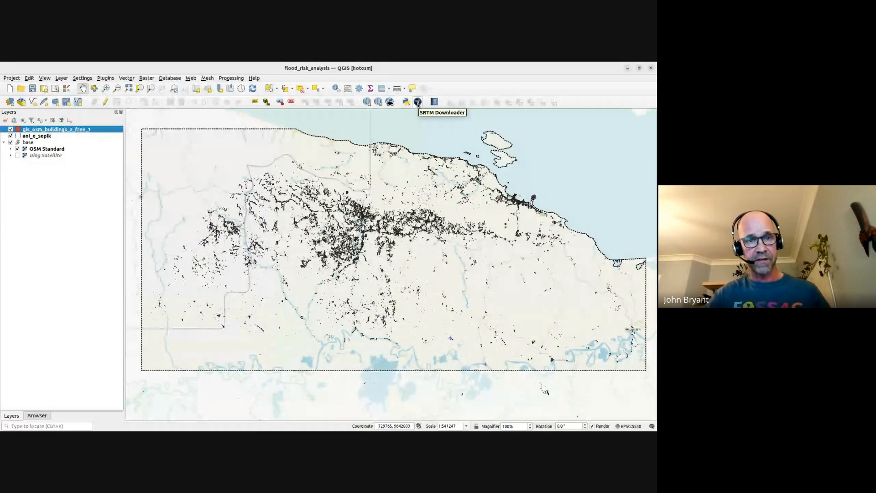
# Review the SRTM-Downloader's extent, output path and image loading settings for the current map canvas, and close it without downloading.
pyautogui.moveTo(453, 229); pyautogui.dragTo(454, 237)
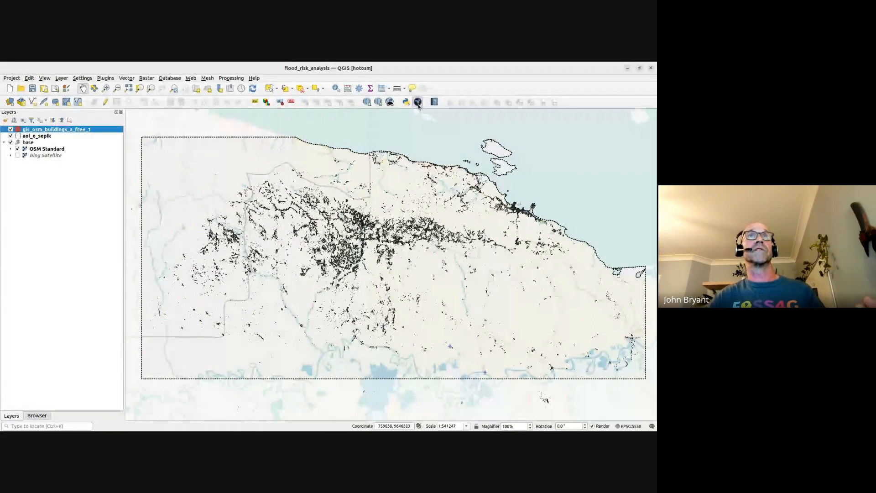
pyautogui.click(418, 102)
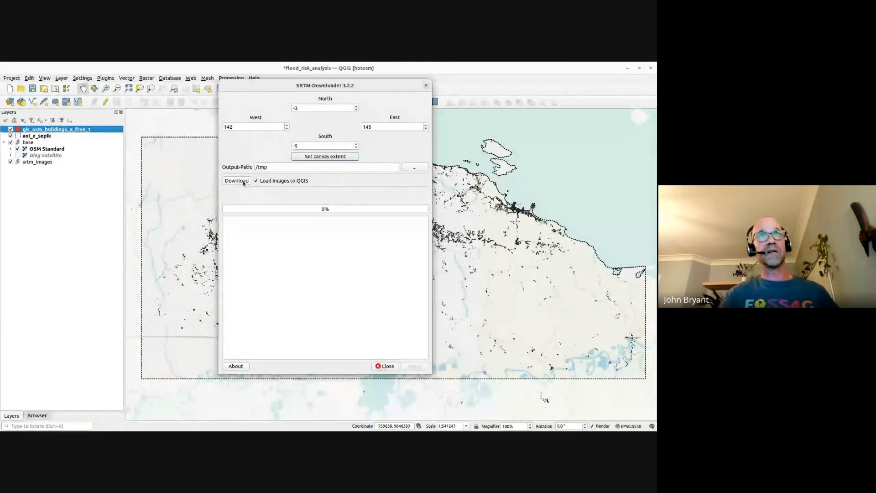
pyautogui.press('Escape')
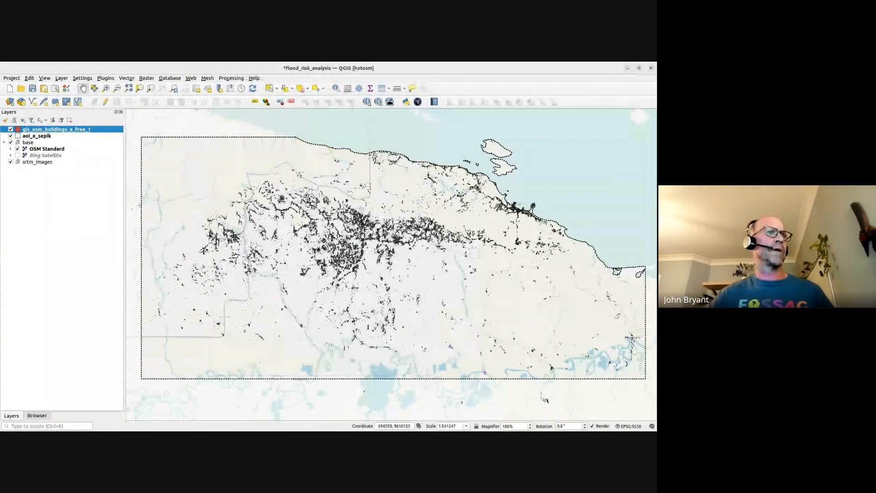
# Add all six SRTM .hgt tiles from the srtm data folder to the map and collapse all layer legends.
pyautogui.click(43, 415)
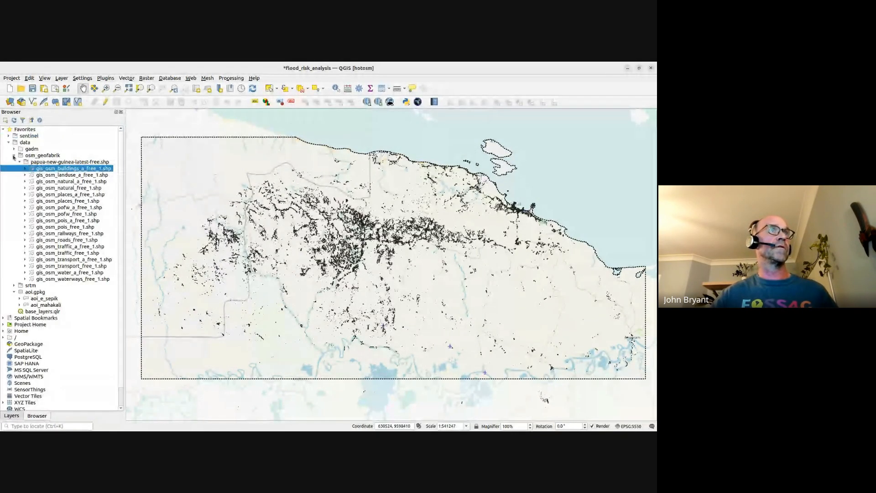
pyautogui.click(14, 155)
pyautogui.click(14, 161)
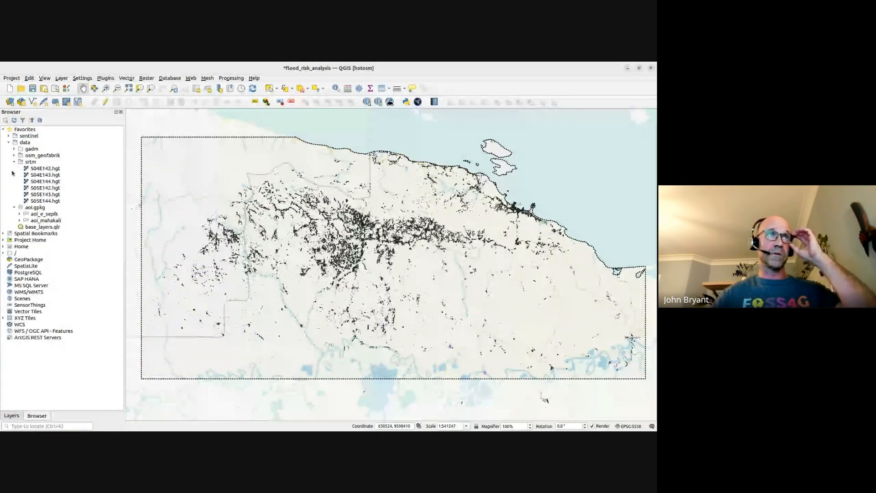
pyautogui.click(41, 169)
pyautogui.keyDown('shift'); pyautogui.click(45, 201); pyautogui.keyUp('shift')
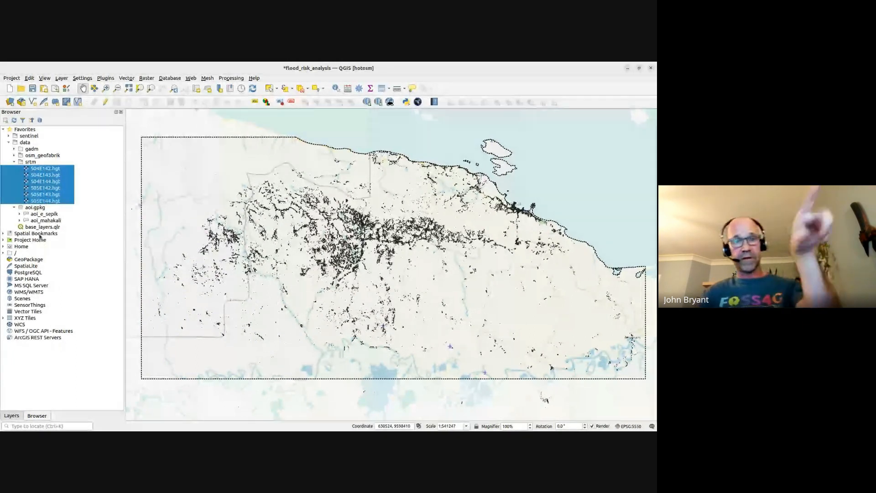
pyautogui.moveTo(45, 188); pyautogui.dragTo(287, 196)
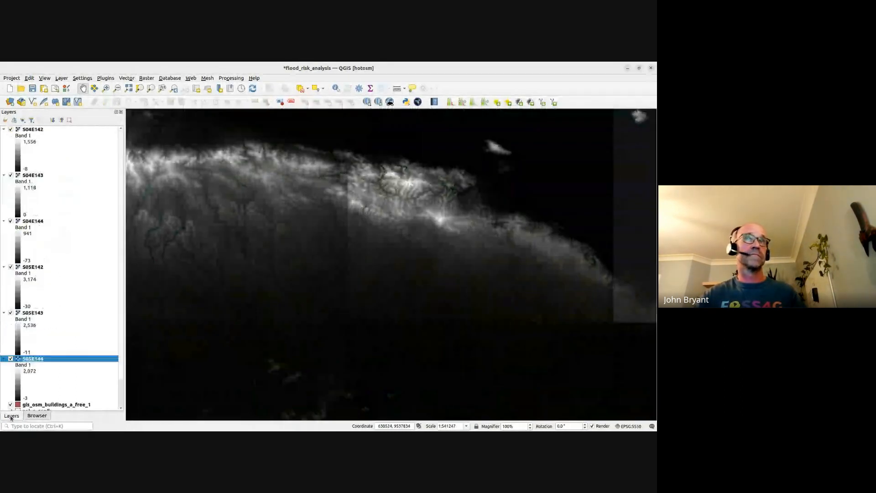
pyautogui.scroll(-1, 306, 322)
pyautogui.moveTo(339, 323); pyautogui.dragTo(318, 284)
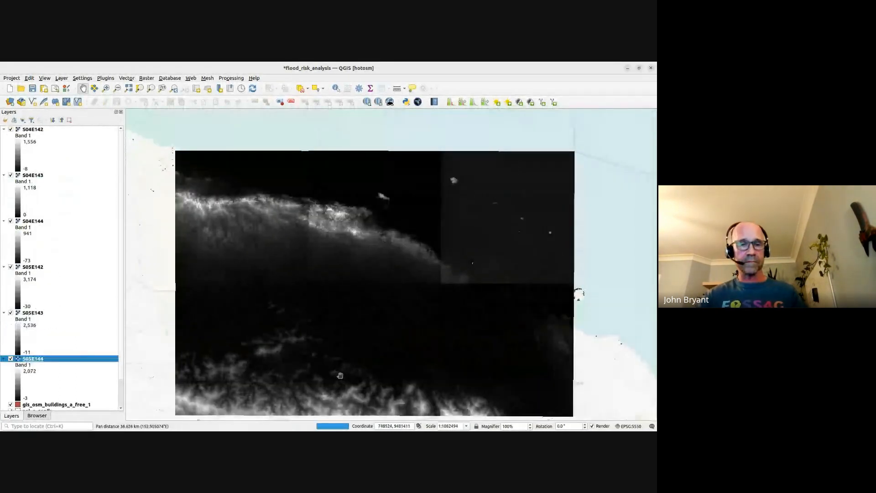
pyautogui.click(62, 120)
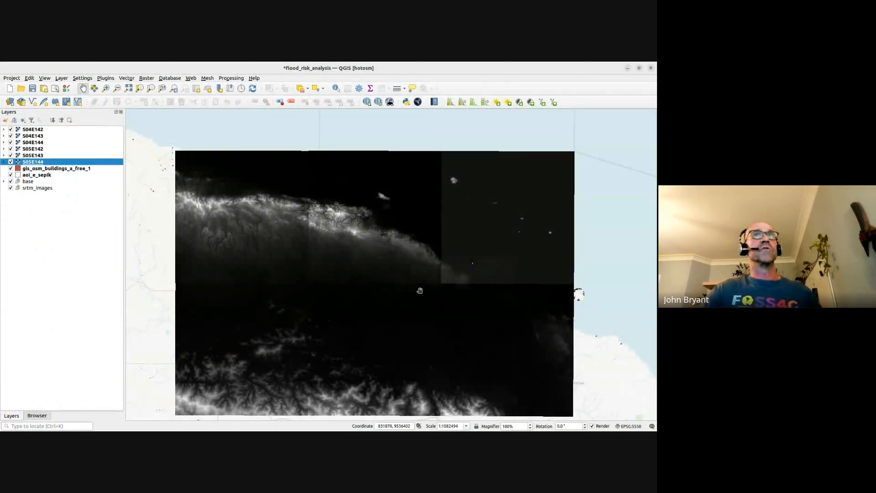
# Hide all six SRTM tiles, show them again one by one, and examine the coastal terrain up close.
pyautogui.keyDown('shift'); pyautogui.click(39, 130); pyautogui.keyUp('shift')
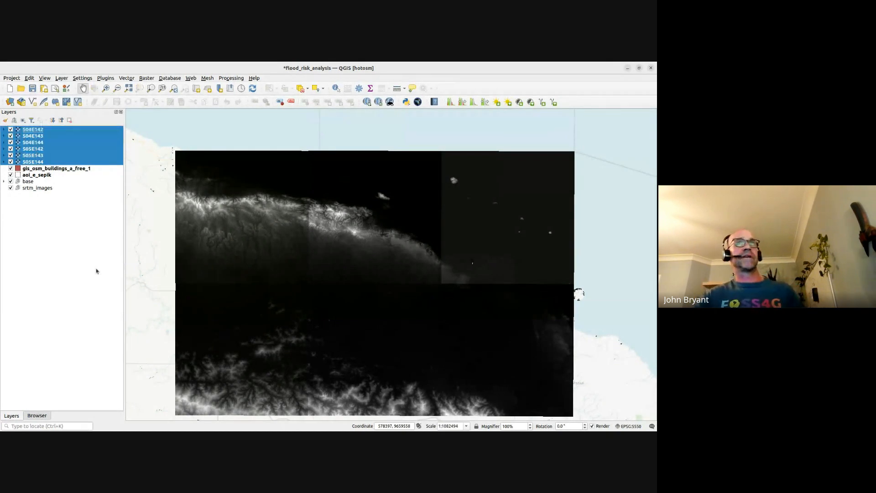
pyautogui.press('space')
pyautogui.click(11, 129)
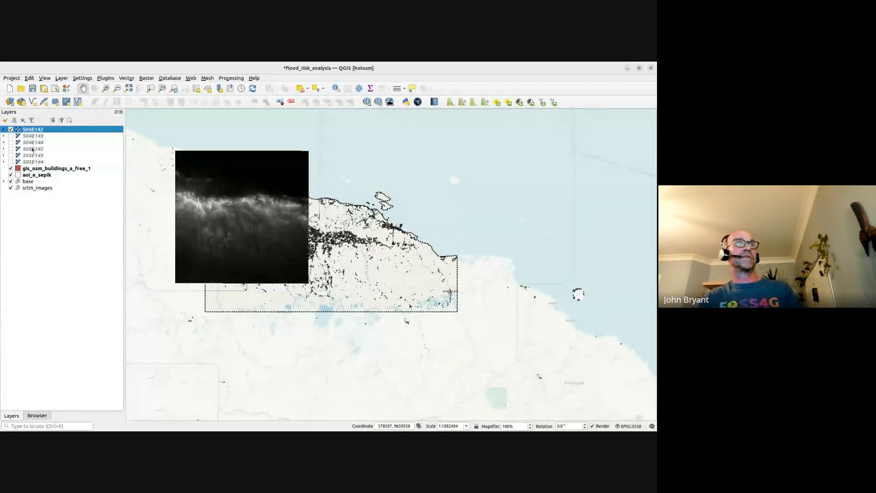
pyautogui.click(11, 136)
pyautogui.click(11, 143)
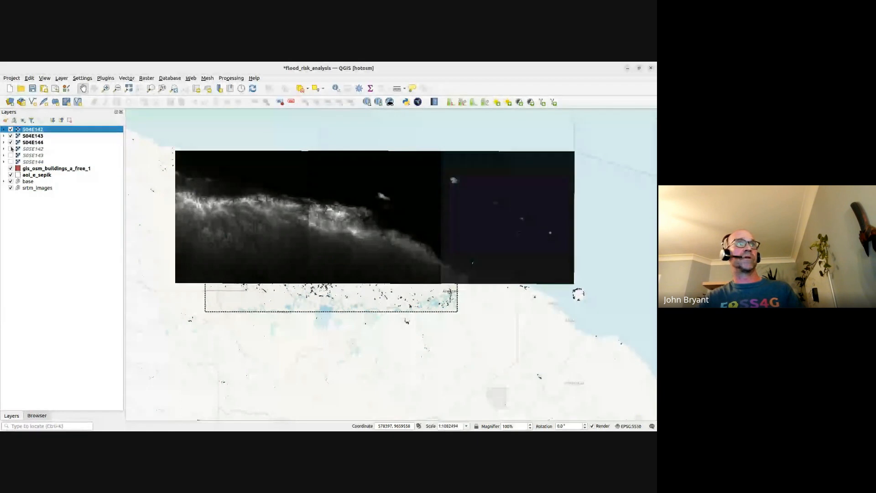
pyautogui.click(11, 149)
pyautogui.click(11, 156)
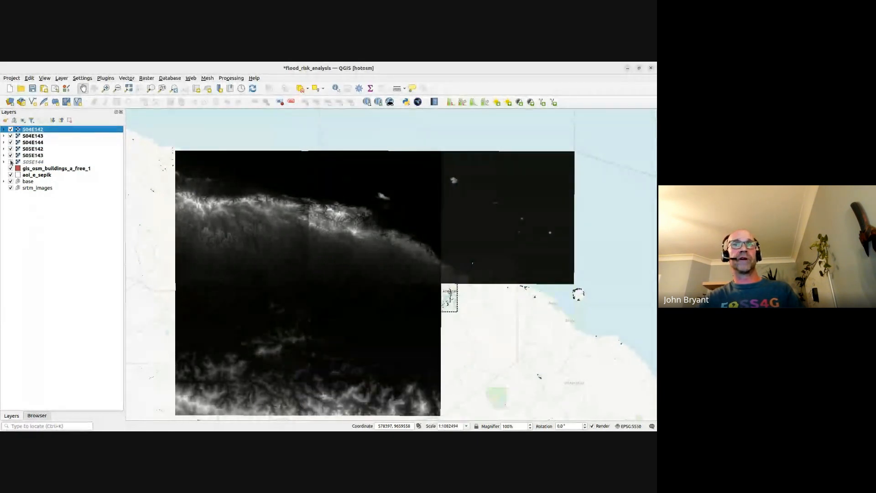
pyautogui.click(11, 162)
pyautogui.scroll(1, 274, 205)
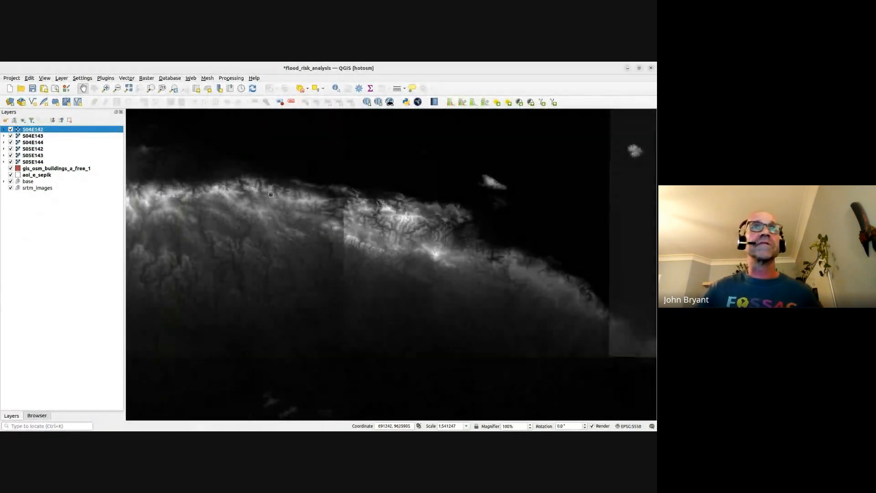
pyautogui.scroll(5, 271, 191)
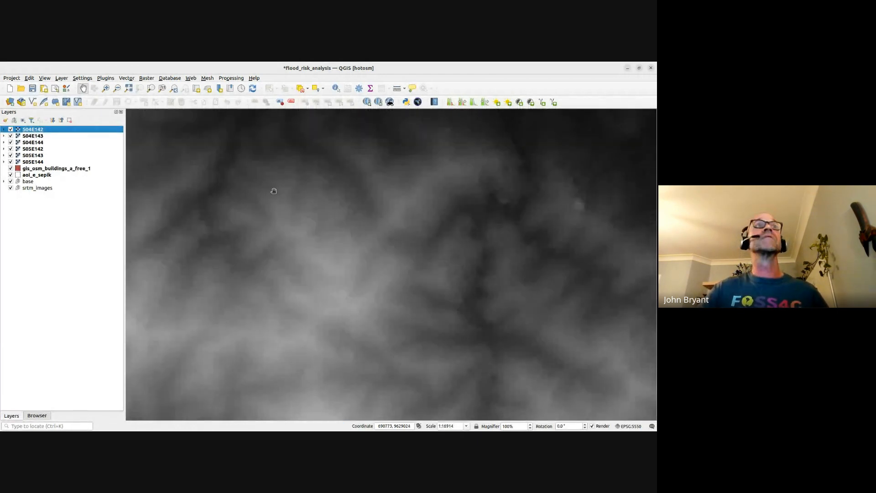
pyautogui.scroll(1, 269, 189)
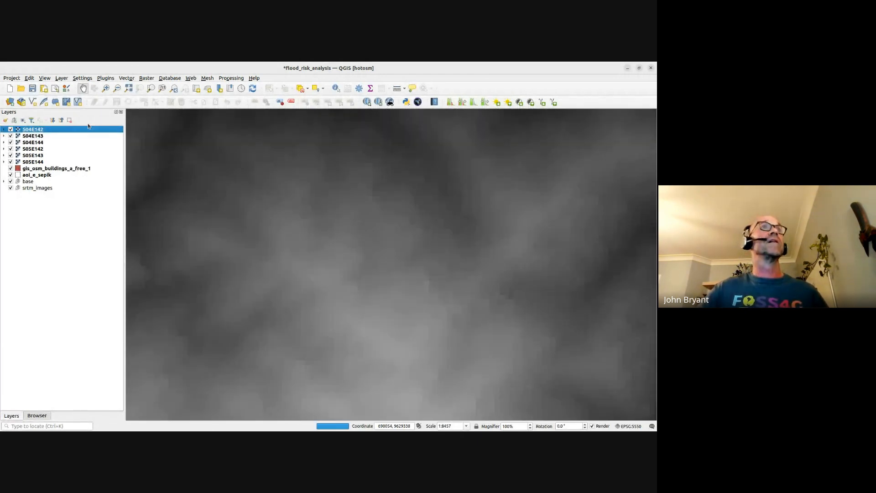
# Activate Identify Features, leave S04E142 as the only visible SRTM tile, and zoom to its extent.
pyautogui.click(336, 88)
pyautogui.scroll(-3, 328, 176)
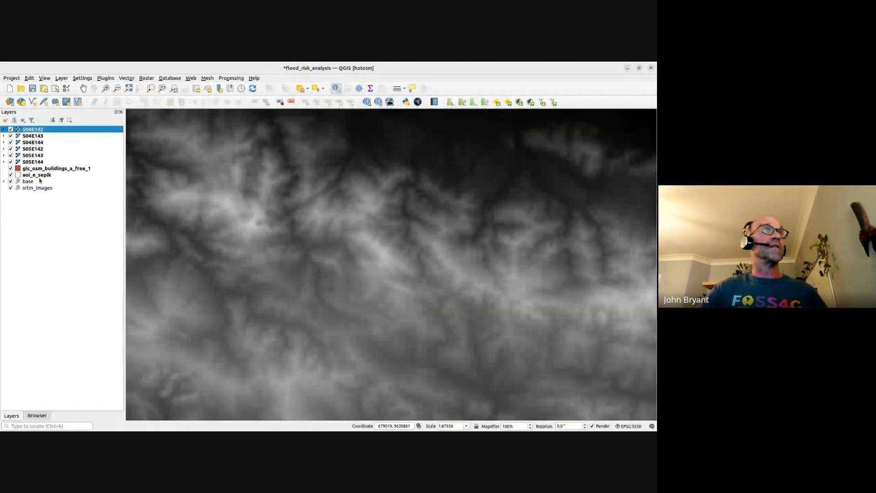
pyautogui.keyDown('shift'); pyautogui.click(38, 162); pyautogui.keyUp('shift')
pyautogui.press('space')
pyautogui.click(10, 129)
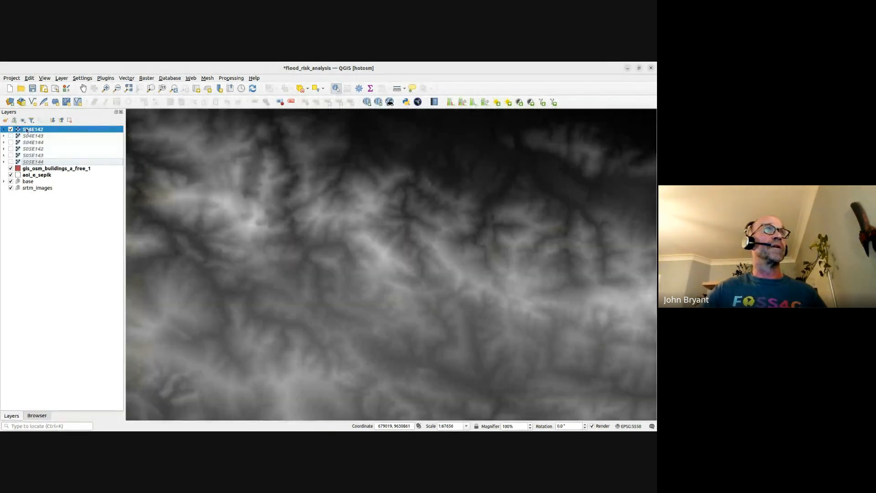
pyautogui.rightClick(26, 130)
pyautogui.click(28, 132)
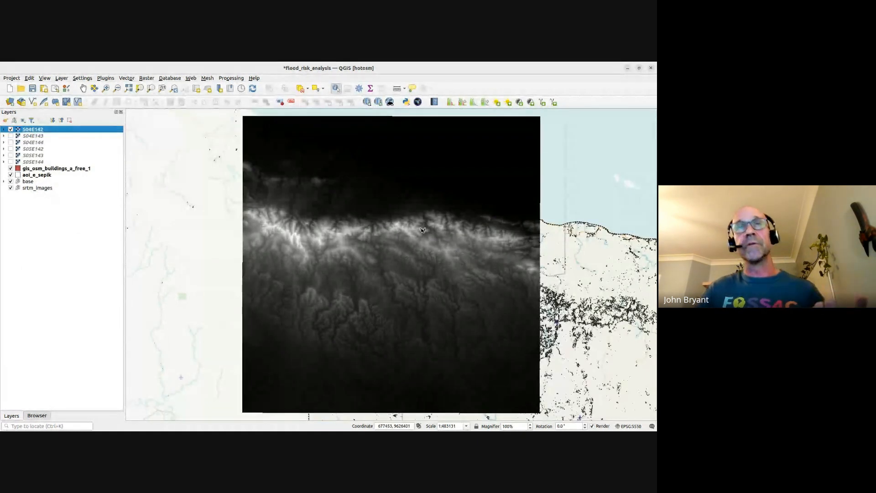
# Identify the elevation values of several neighbouring pixels in the S04E142 tile at close zoom.
pyautogui.scroll(5, 422, 230)
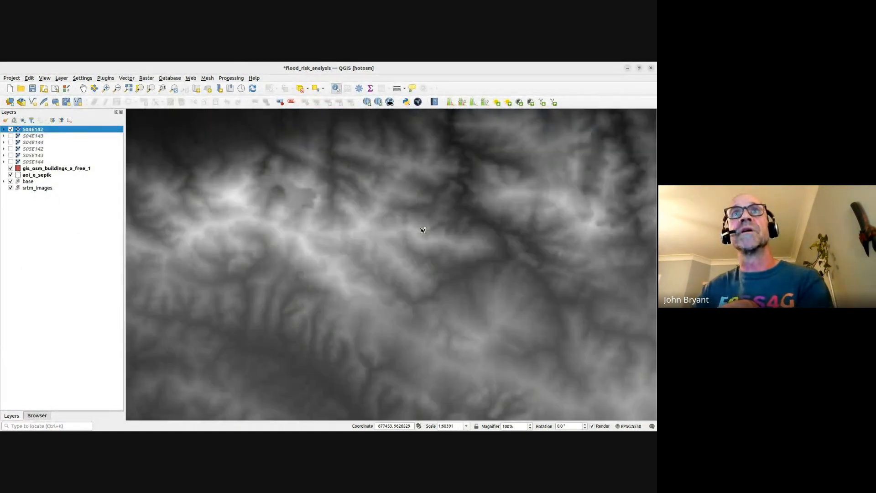
pyautogui.scroll(3, 431, 218)
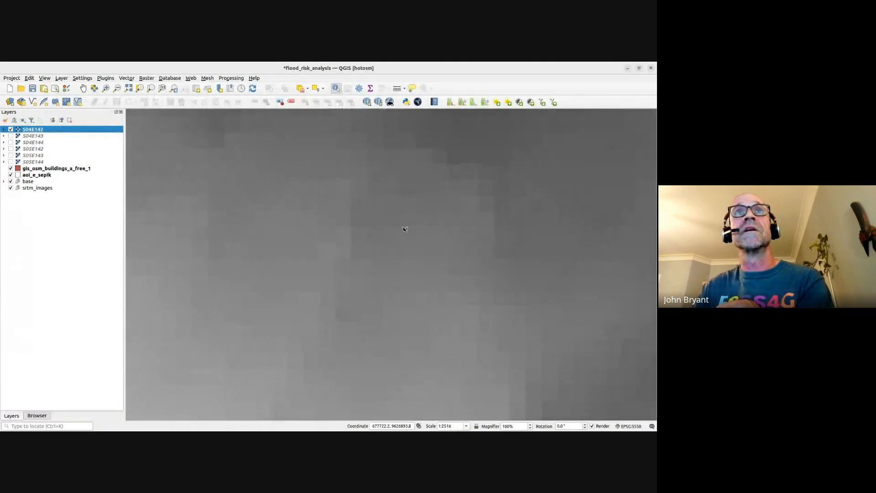
pyautogui.click(292, 250)
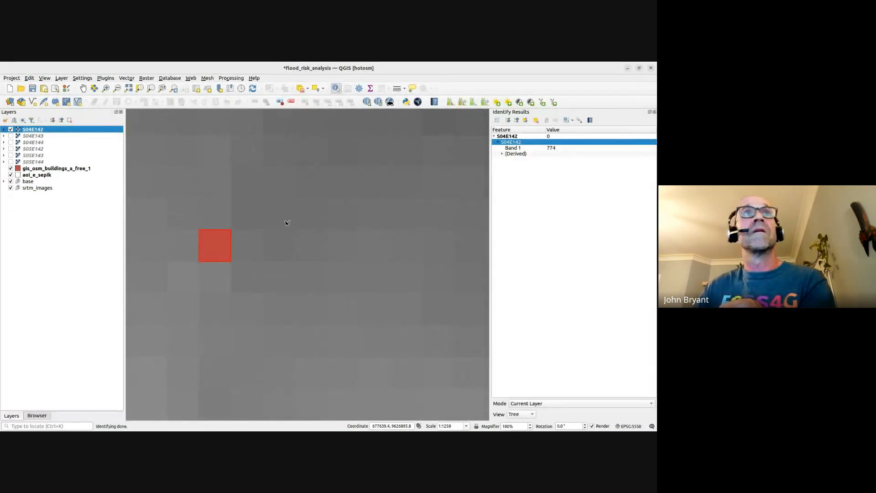
pyautogui.click(258, 247)
pyautogui.click(281, 248)
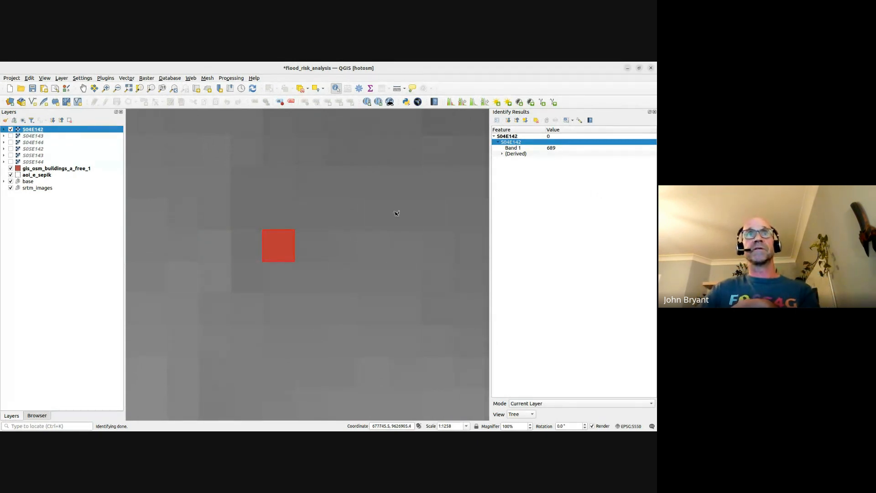
pyautogui.click(313, 251)
pyautogui.click(320, 274)
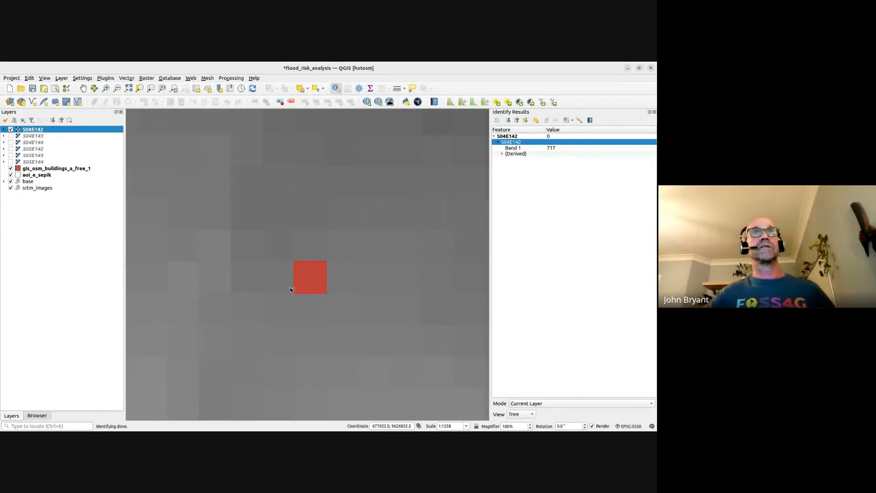
pyautogui.scroll(-2, 320, 277)
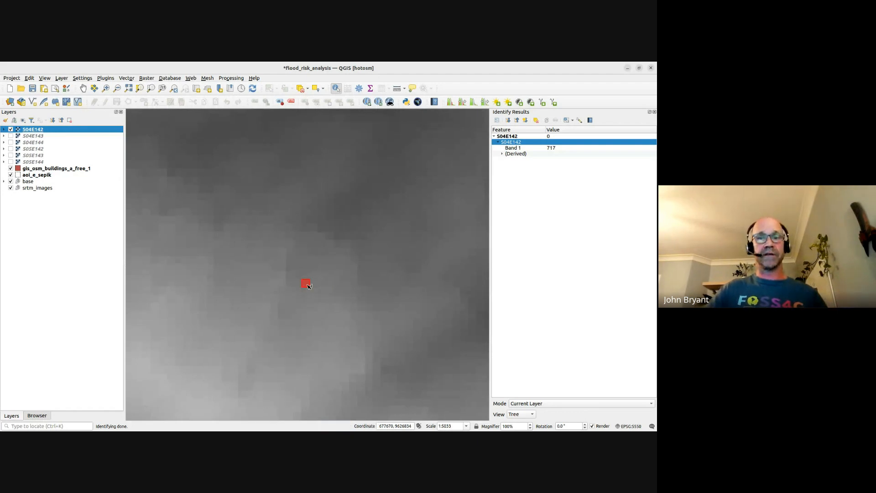
pyautogui.scroll(-1, 308, 287)
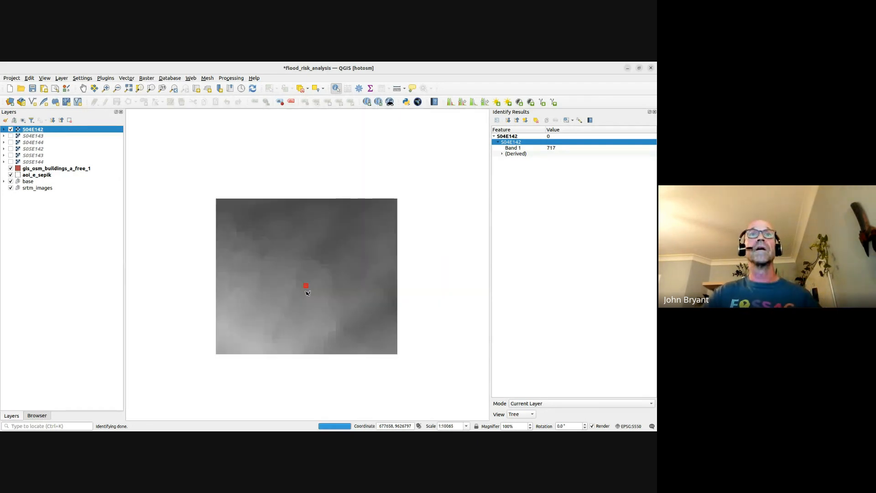
# Show the S04E143 tile again and inspect its seam with the S04E142 tile.
pyautogui.click(11, 135)
pyautogui.scroll(-3, 163, 207)
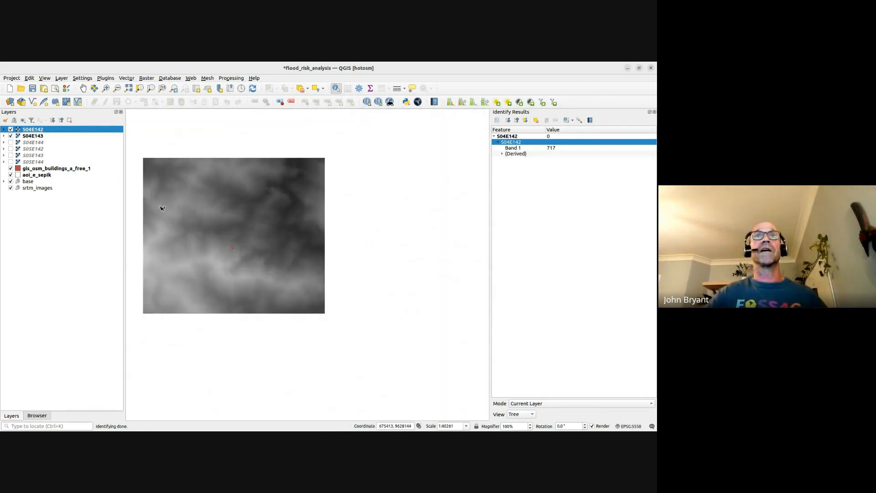
pyautogui.scroll(-3, 319, 217)
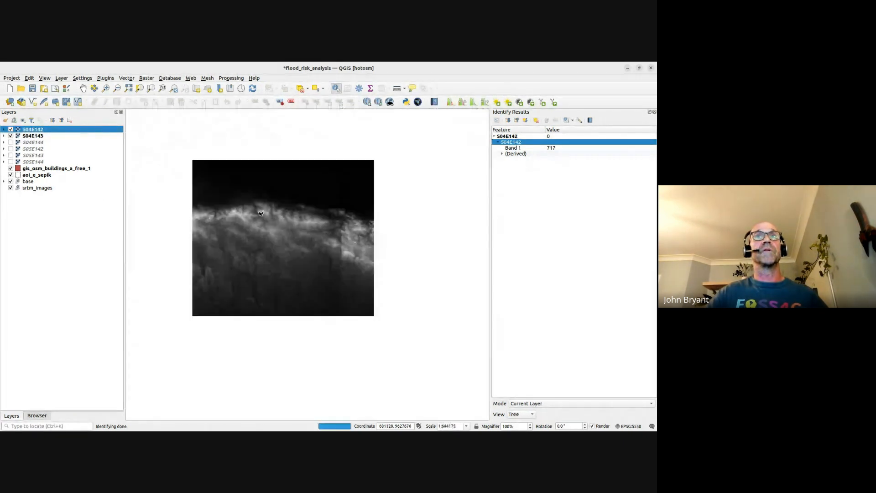
pyautogui.moveTo(347, 223); pyautogui.dragTo(324, 217)
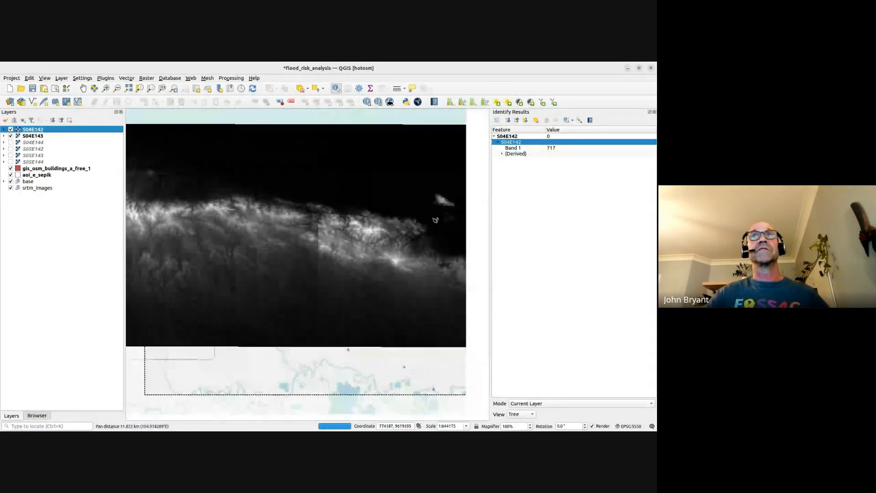
pyautogui.scroll(1, 342, 248)
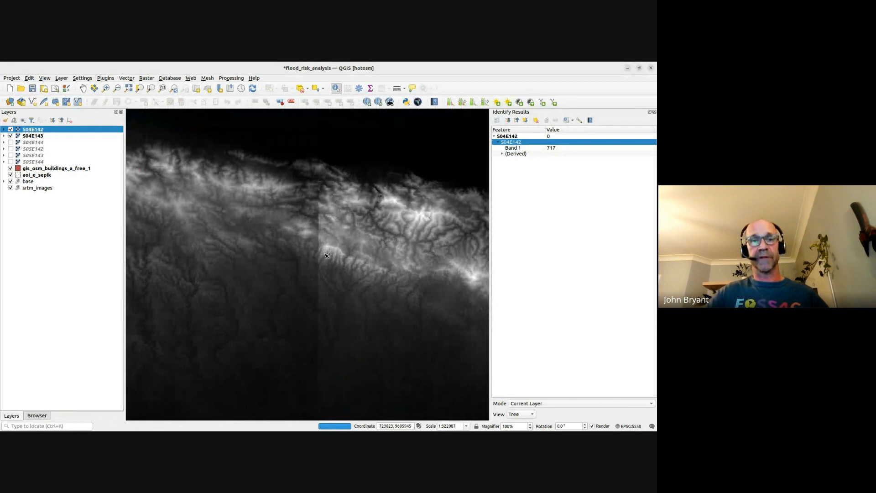
pyautogui.scroll(1, 324, 251)
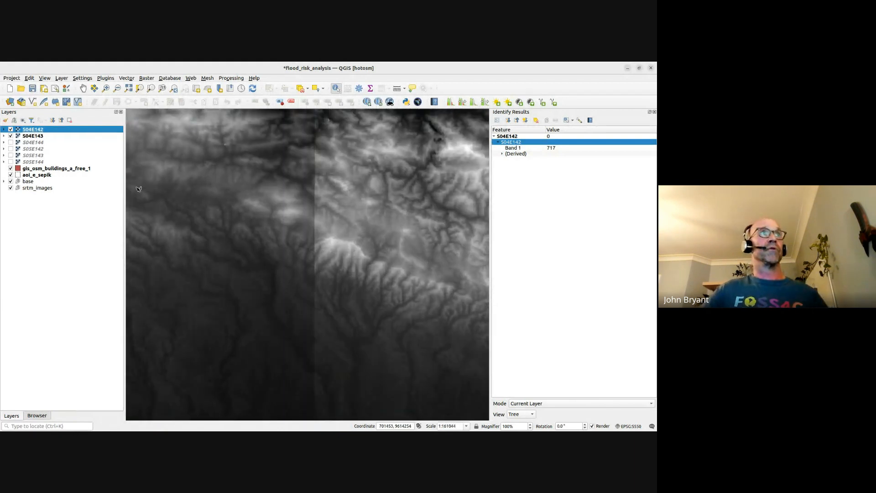
# Expand the legends of S04E142 and S04E143 and compare their Band 1 value ranges across the seam.
pyautogui.click(4, 129)
pyautogui.click(4, 175)
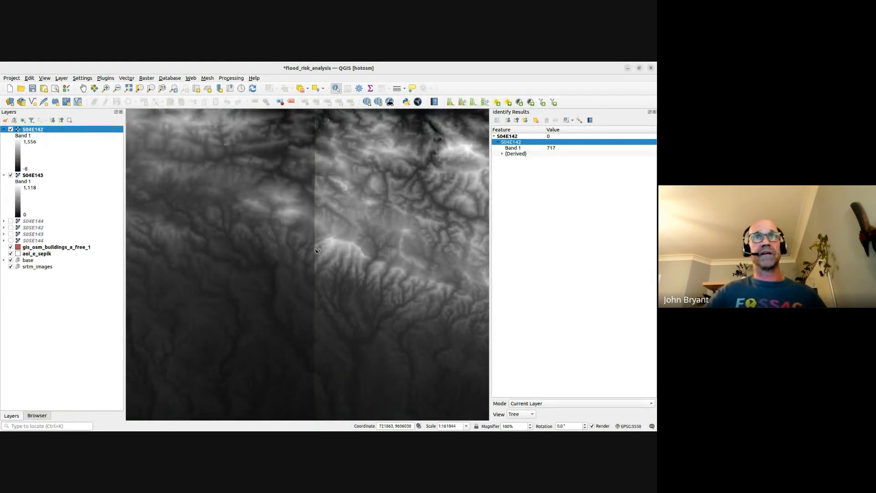
pyautogui.scroll(1, 318, 242)
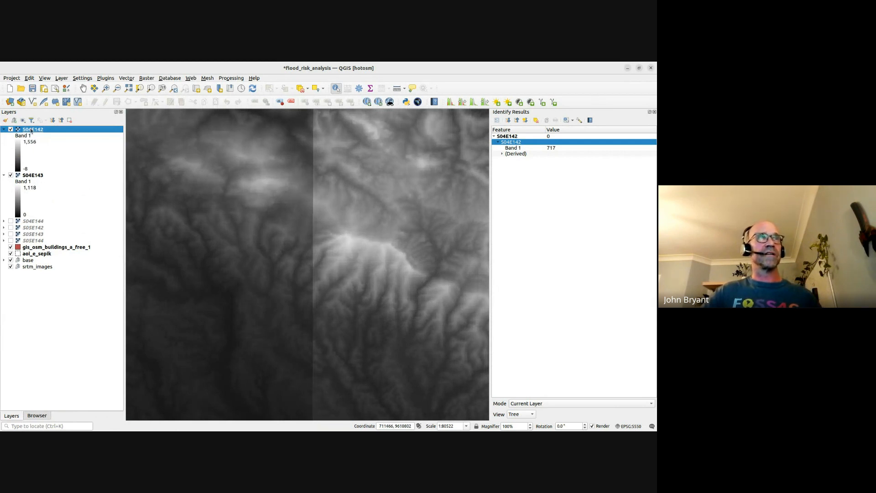
pyautogui.click(40, 176)
pyautogui.click(36, 132)
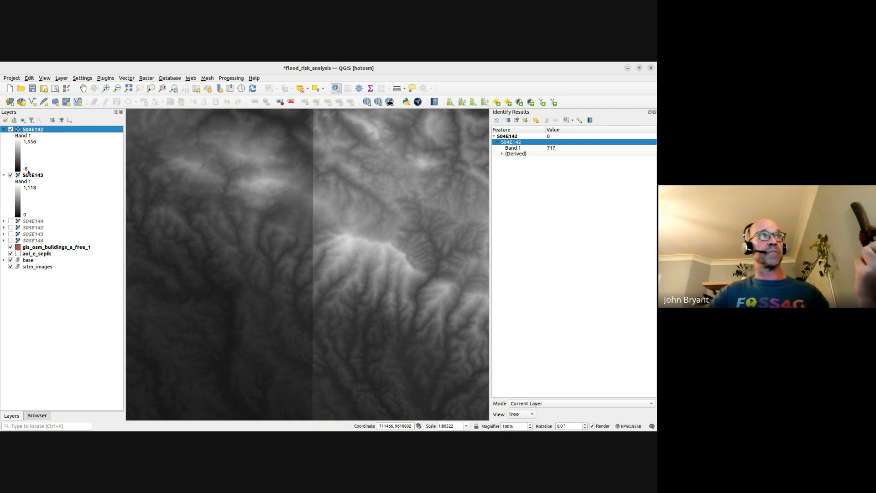
pyautogui.click(30, 145)
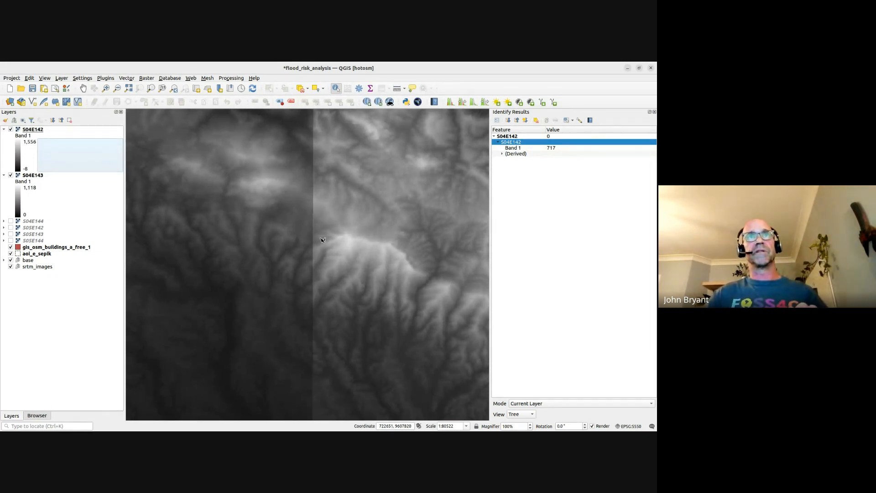
# Narrow the Identify Results area to widen the map canvas and collapse the legends of S04E143 and S04E142.
pyautogui.scroll(-4, 322, 240)
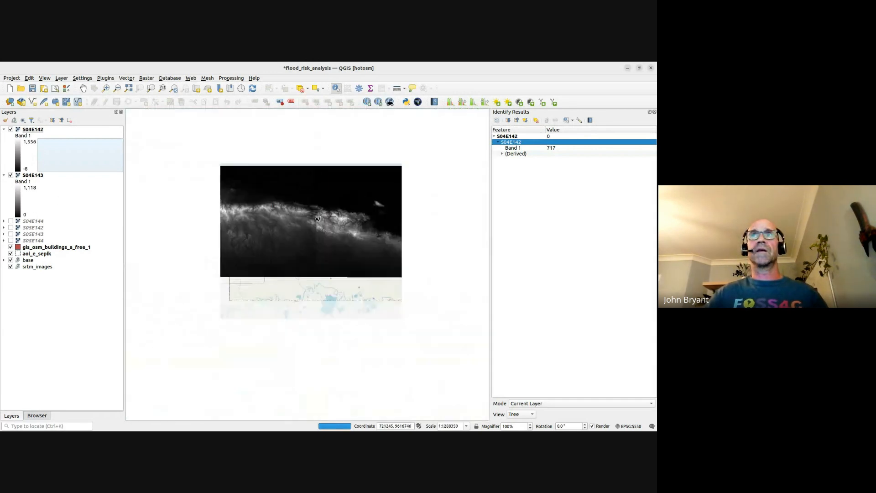
pyautogui.moveTo(490, 177); pyautogui.dragTo(530, 175)
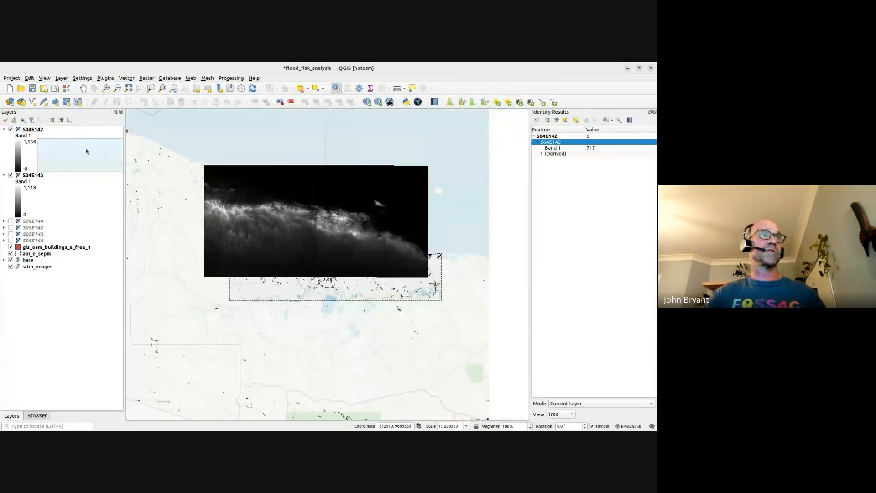
pyautogui.click(4, 175)
pyautogui.click(4, 129)
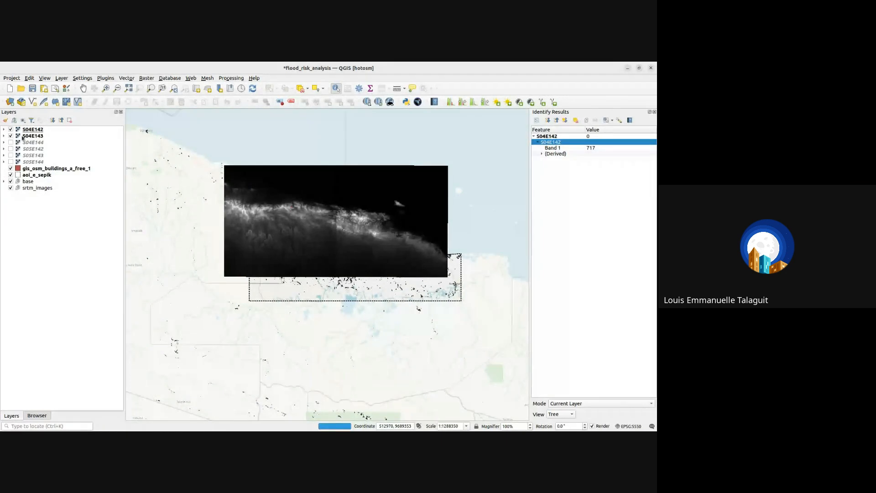
# Turn on the visibility of all six SRTM tiles, S04E142 through S05E144, and view their full coverage.
pyautogui.click(24, 131)
pyautogui.keyDown('shift'); pyautogui.click(20, 161); pyautogui.keyUp('shift')
pyautogui.press('space')
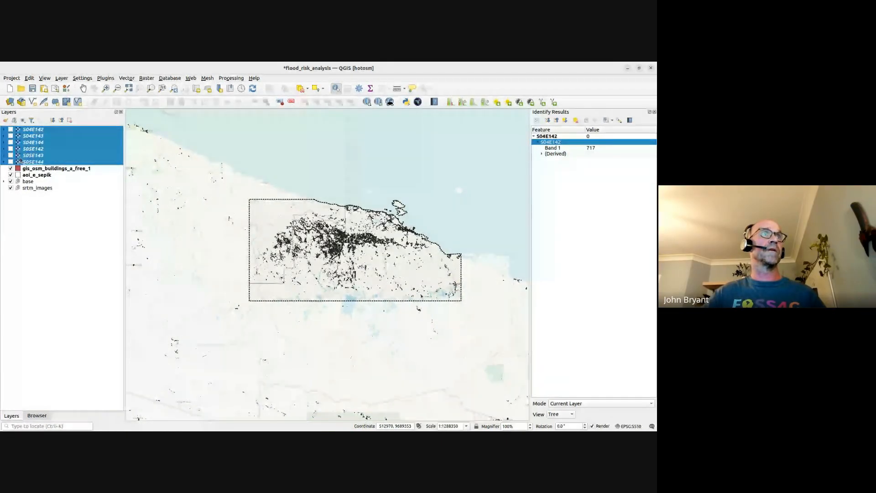
pyautogui.press('space')
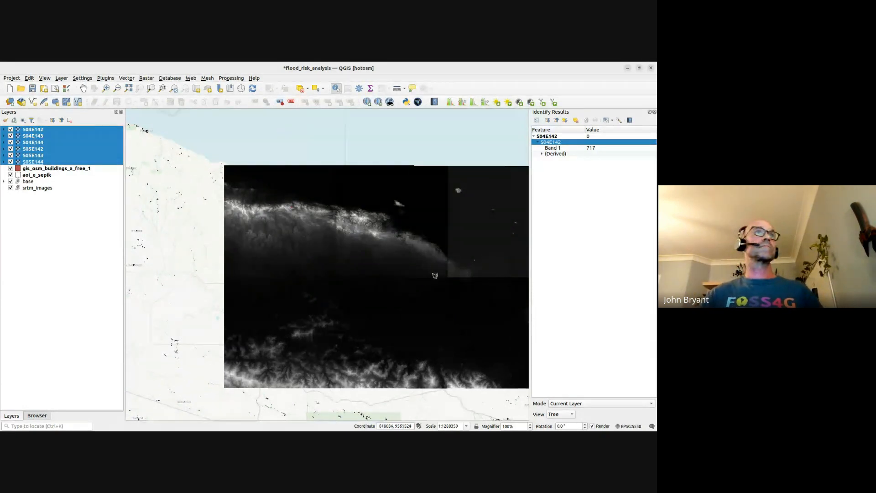
pyautogui.moveTo(407, 282); pyautogui.dragTo(330, 272)
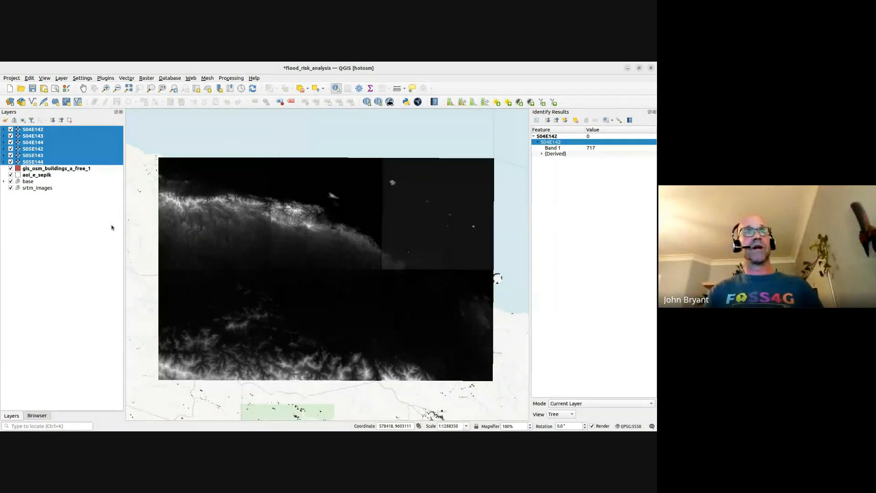
# Build a virtual raster from the six SRTM tiles S04E142 through S05E144 with Average resolution, saved as a temporary file.
pyautogui.click(147, 79)
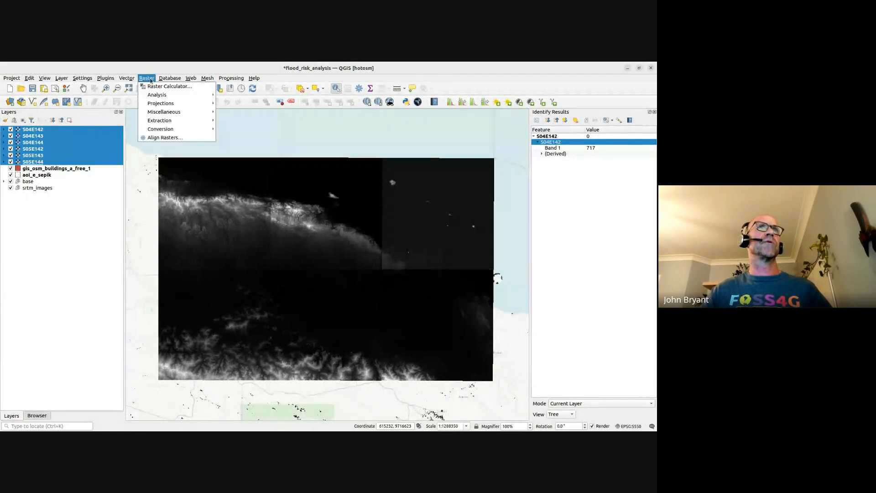
pyautogui.moveTo(183, 112)
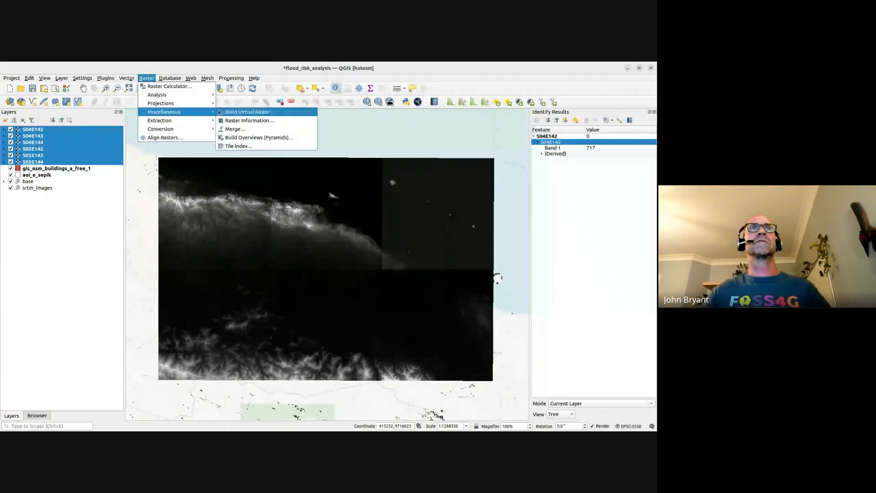
pyautogui.click(227, 114)
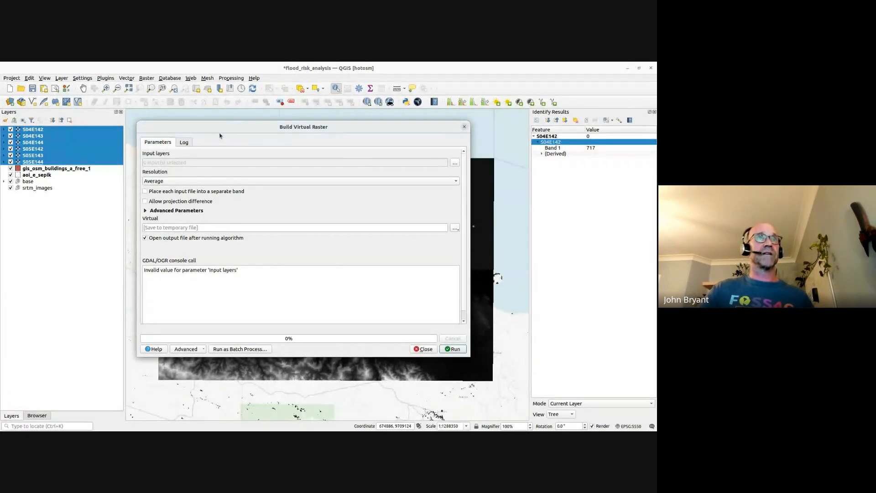
pyautogui.click(454, 162)
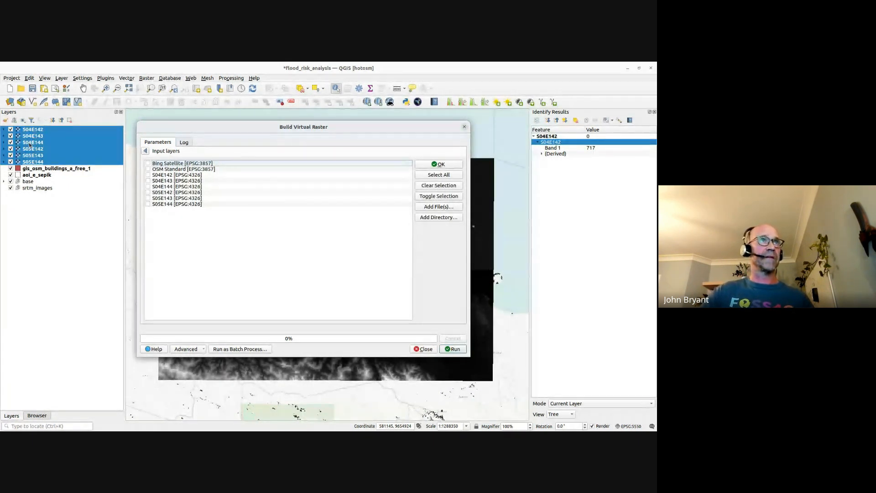
pyautogui.moveTo(29, 142); pyautogui.dragTo(222, 229)
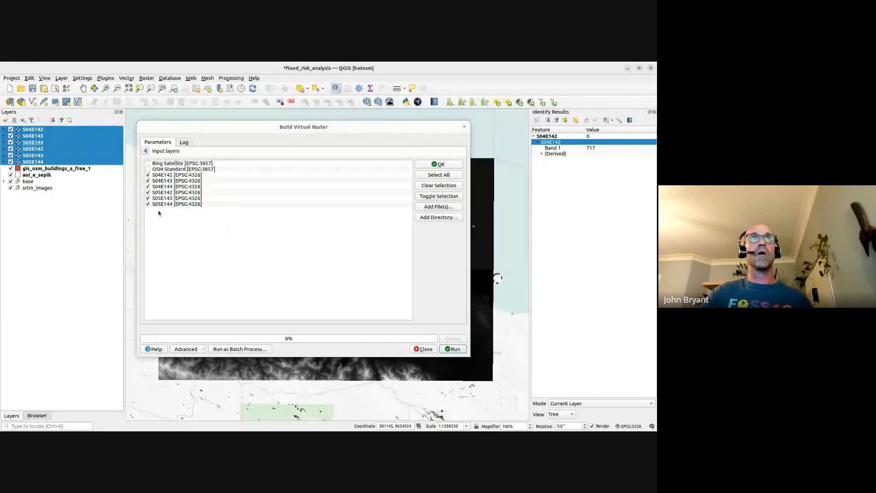
pyautogui.click(145, 152)
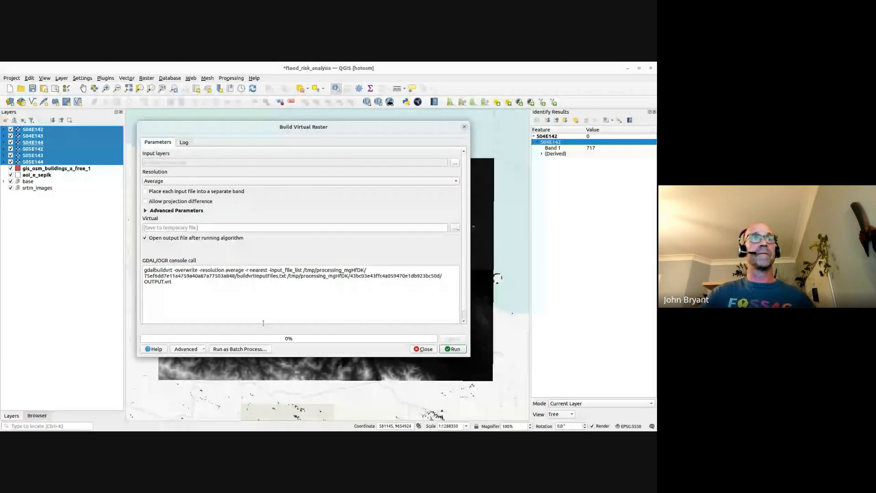
pyautogui.click(453, 350)
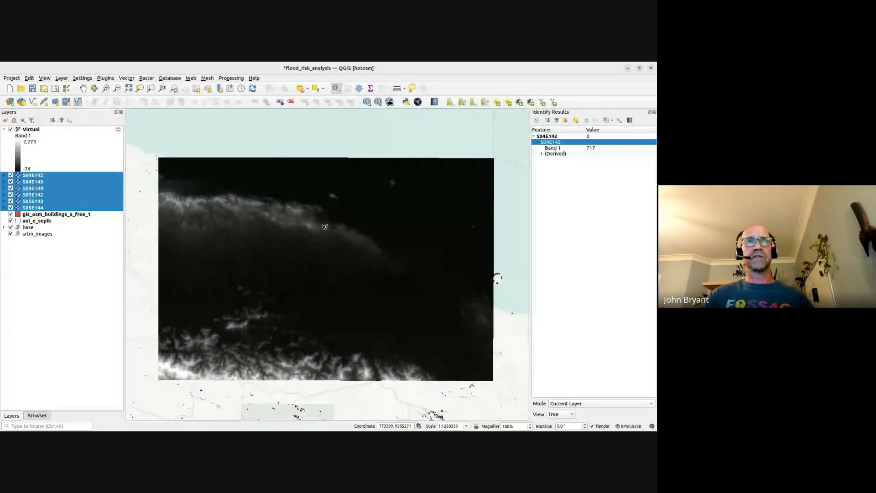
# Hide the six individual SRTM tiles so only the Virtual raster shows elevation.
pyautogui.click(34, 175)
pyautogui.keyDown('shift'); pyautogui.click(33, 208); pyautogui.keyUp('shift')
pyautogui.press('space')
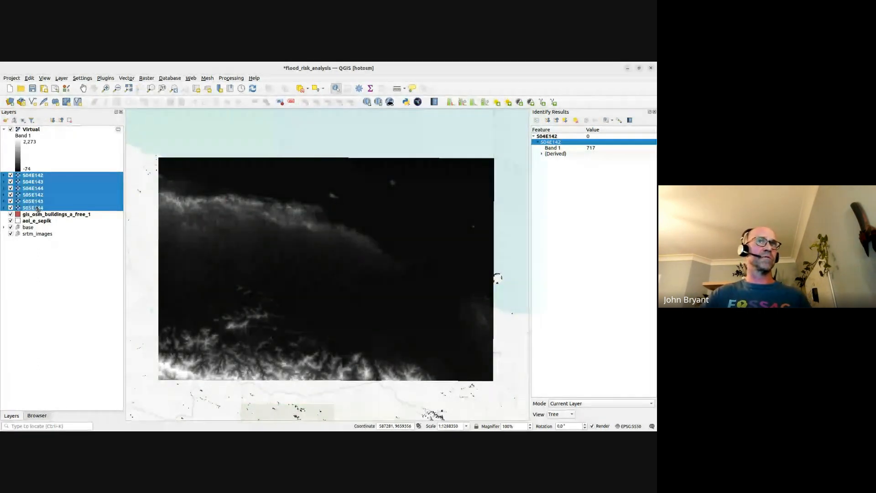
# Switch the Virtual raster off and on and inspect the merged elevation surface for tile seams.
pyautogui.click(31, 129)
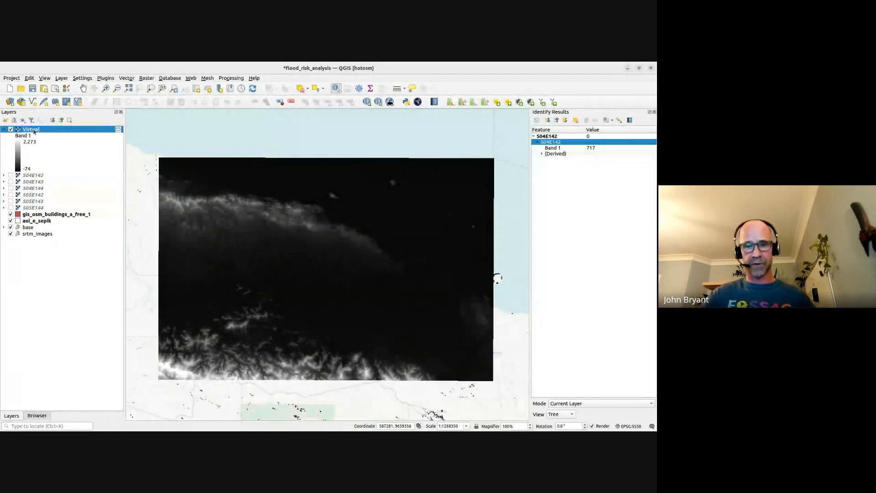
pyautogui.click(11, 130)
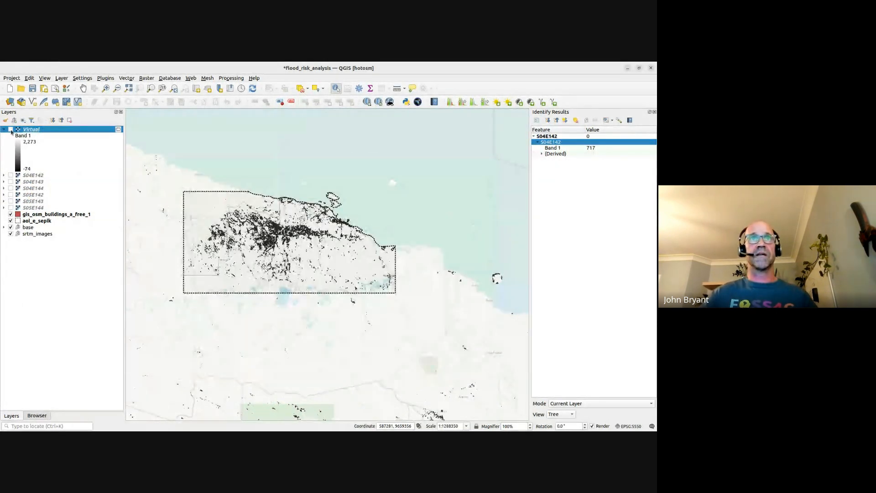
pyautogui.click(11, 130)
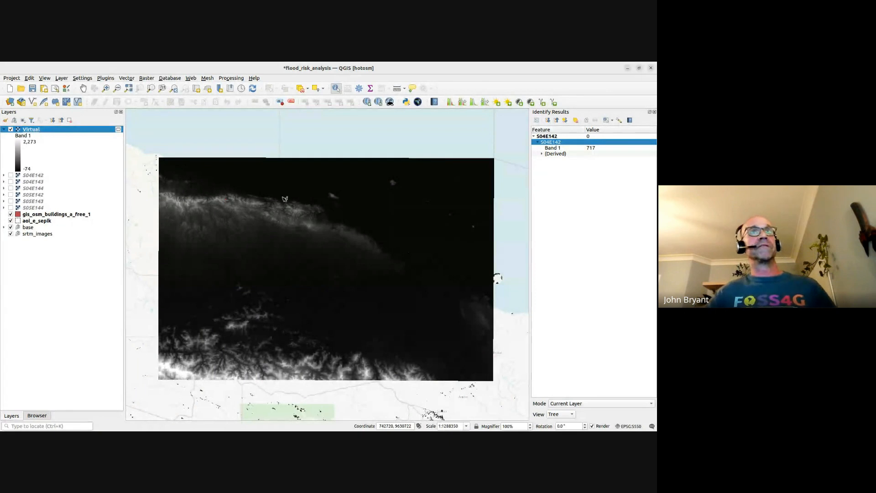
pyautogui.scroll(1, 286, 198)
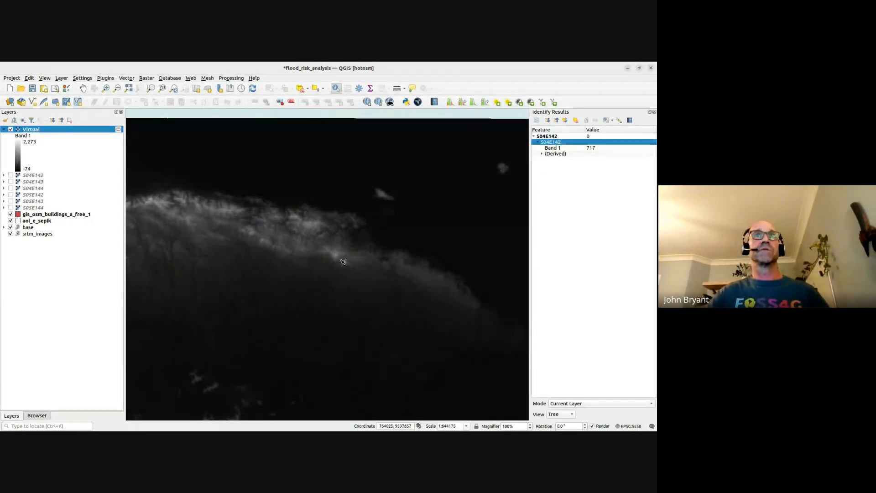
pyautogui.scroll(-1, 318, 282)
pyautogui.moveTo(312, 296); pyautogui.dragTo(292, 247)
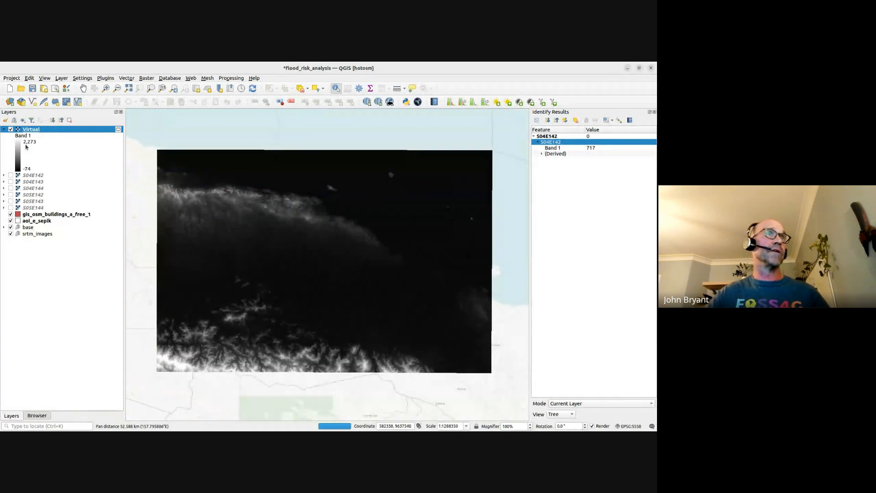
# Move the aoi_e_sepik layer above the Virtual raster in the layer order.
pyautogui.moveTo(29, 221); pyautogui.dragTo(59, 128)
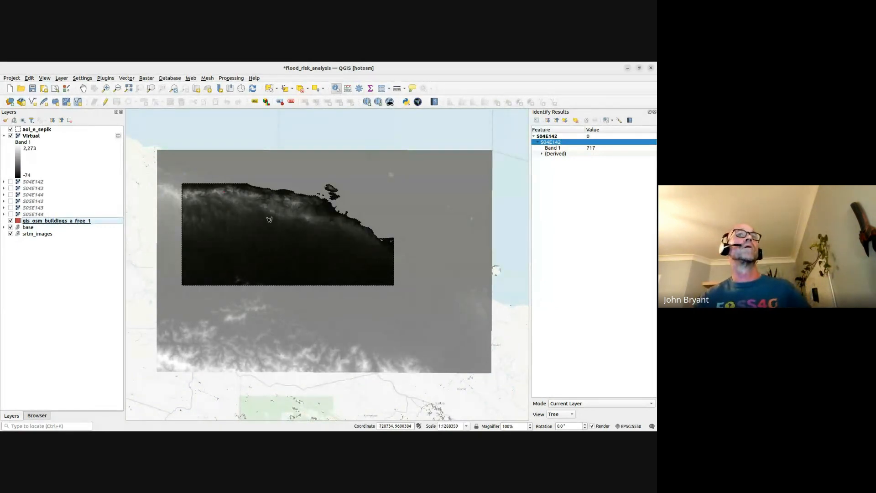
pyautogui.moveTo(270, 219); pyautogui.dragTo(318, 249)
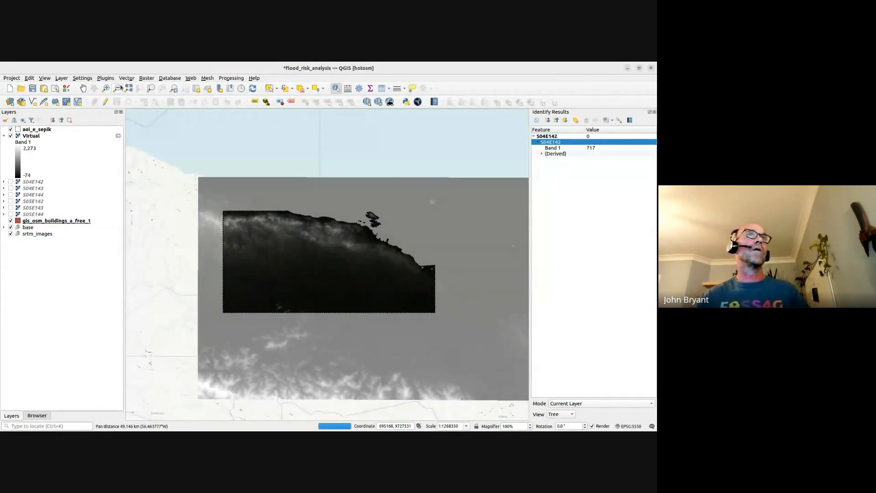
# Set up Clip Raster by Mask Layer with Virtual as the input layer and aoi_e_sepik as the mask layer.
pyautogui.click(146, 78)
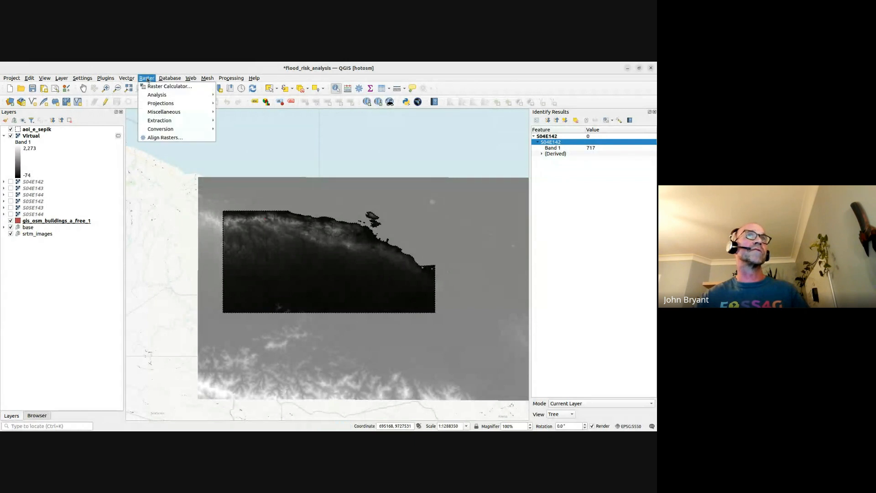
pyautogui.moveTo(157, 121)
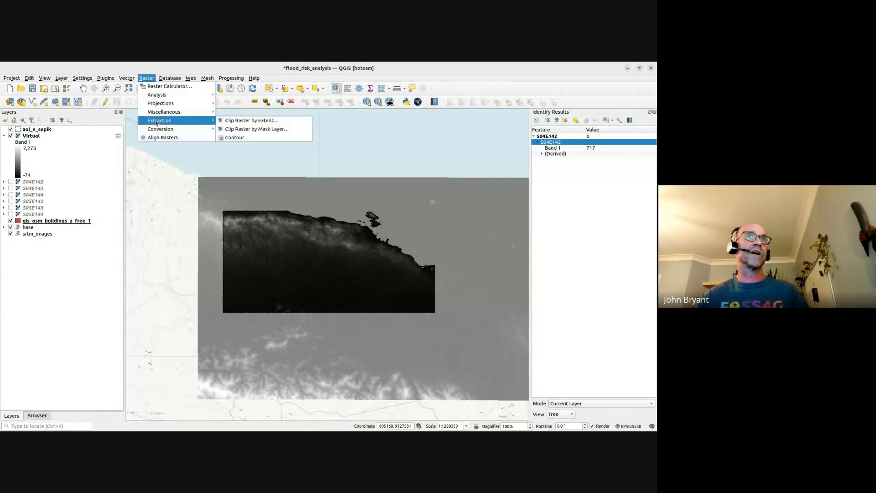
pyautogui.click(238, 131)
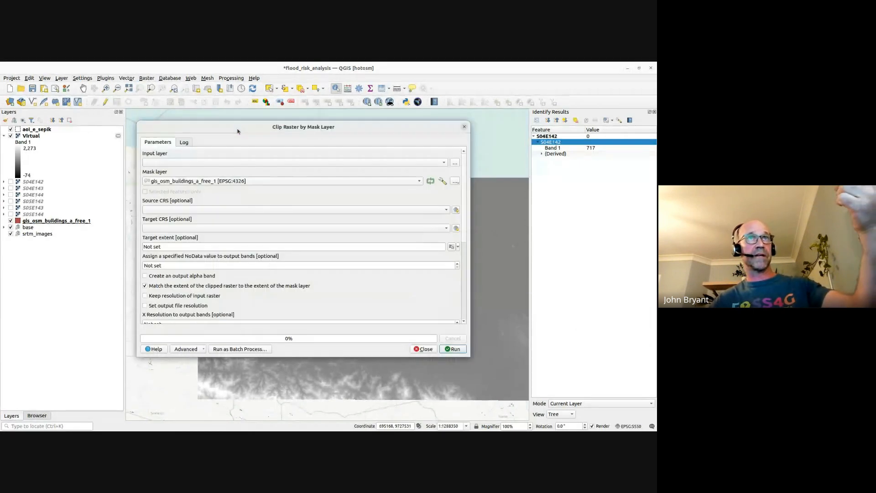
pyautogui.click(178, 163)
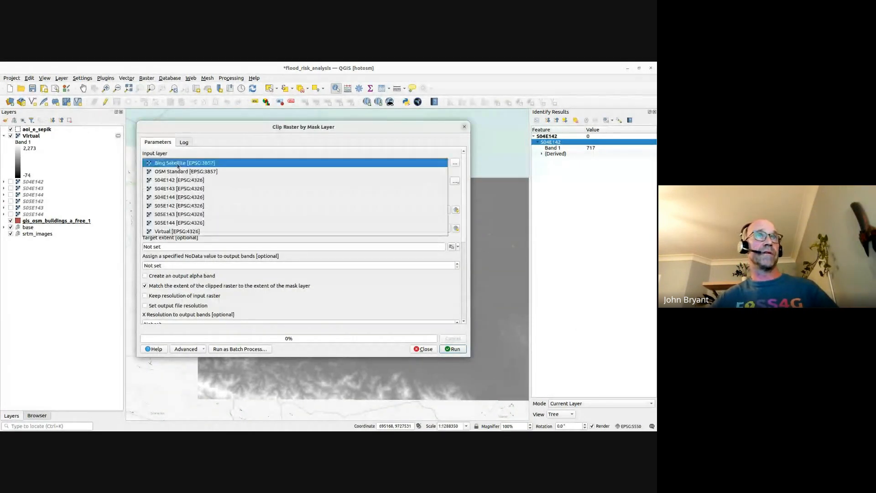
pyautogui.click(184, 231)
pyautogui.click(196, 180)
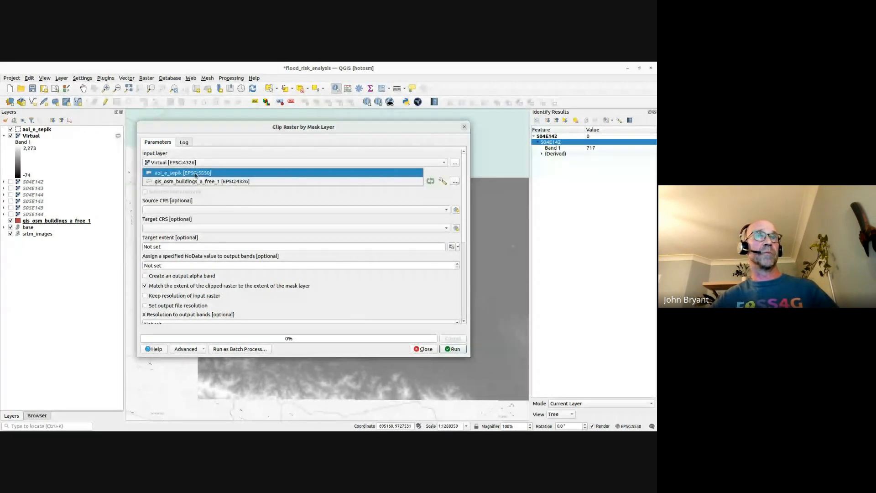
pyautogui.click(196, 173)
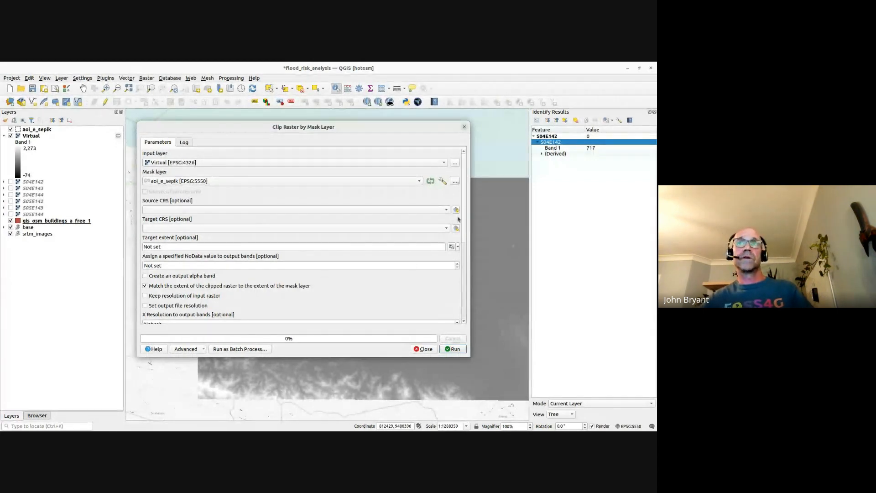
# Save the clipped output as srtm_aoi in the temp folder as a TIF file and run the clip.
pyautogui.moveTo(462, 209); pyautogui.dragTo(461, 260)
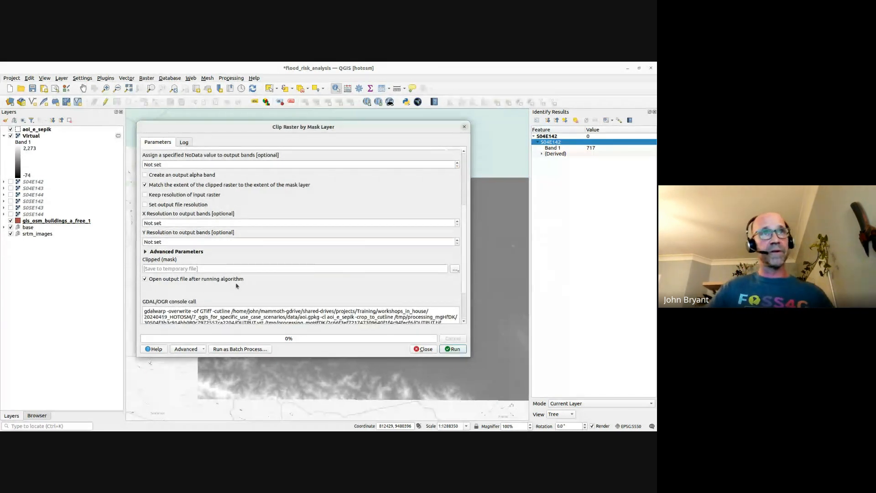
pyautogui.click(455, 269)
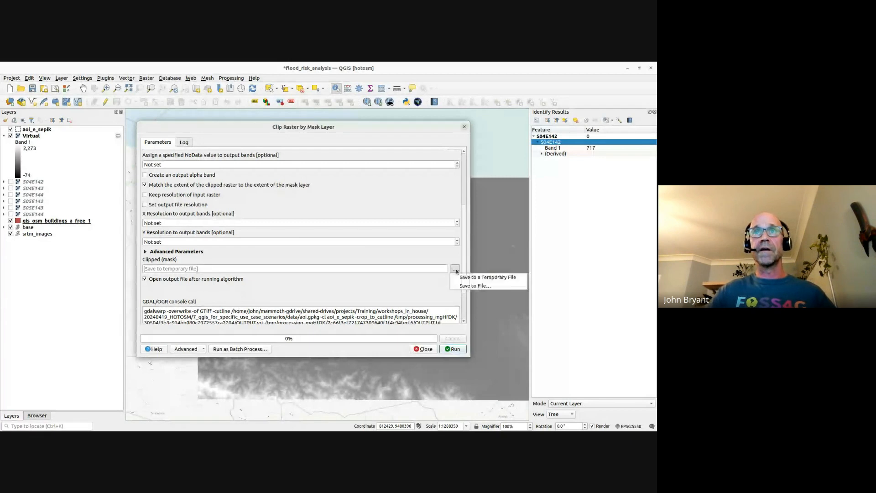
pyautogui.click(474, 285)
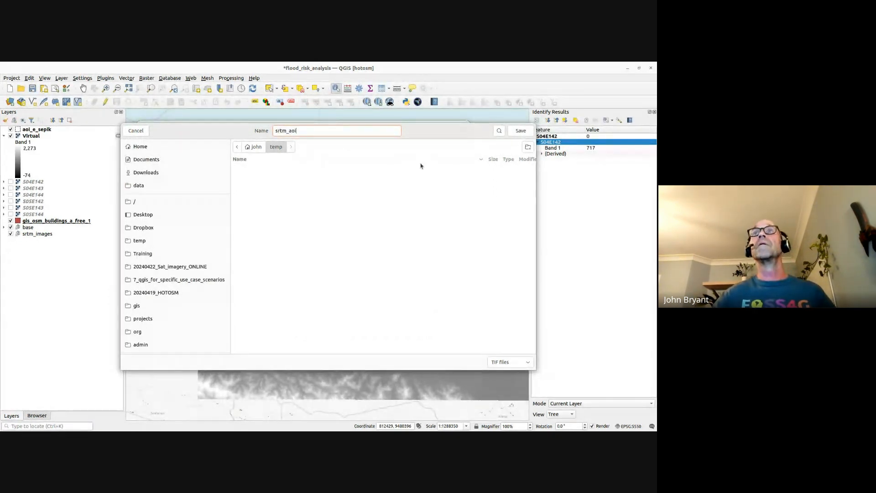
pyautogui.click(525, 130)
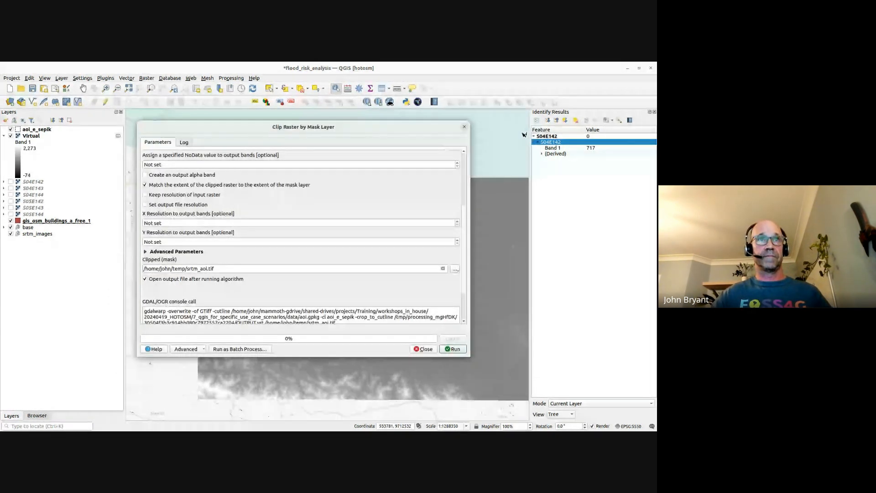
pyautogui.click(444, 348)
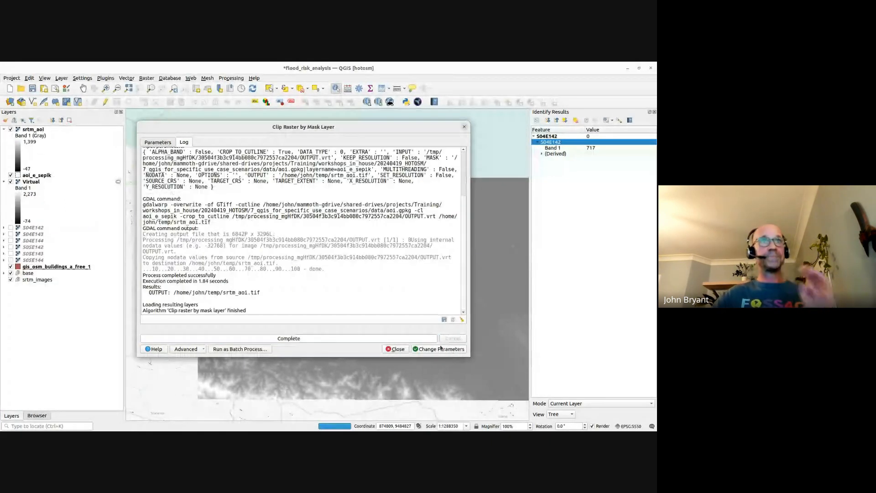
pyautogui.click(397, 348)
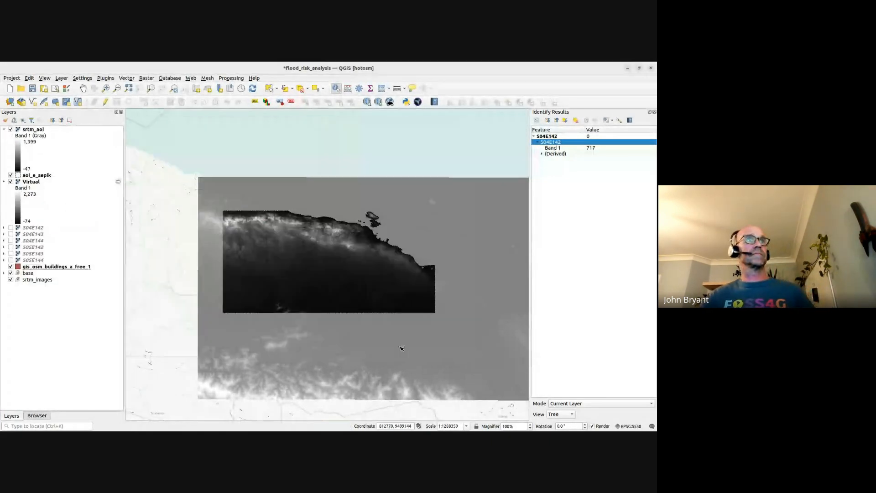
# Hide the Virtual raster, move aoi_e_sepik above srtm_aoi, and collapse the srtm_aoi legend.
pyautogui.click(10, 182)
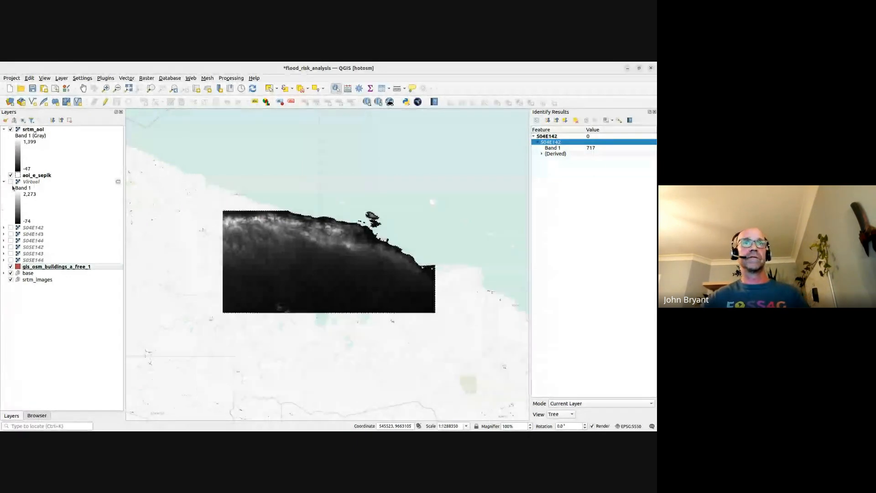
pyautogui.click(26, 130)
pyautogui.moveTo(32, 175)
pyautogui.mouseDown()
pyautogui.moveTo(43, 129)
pyautogui.moveTo(49, 179)
pyautogui.mouseUp()
pyautogui.click(4, 135)
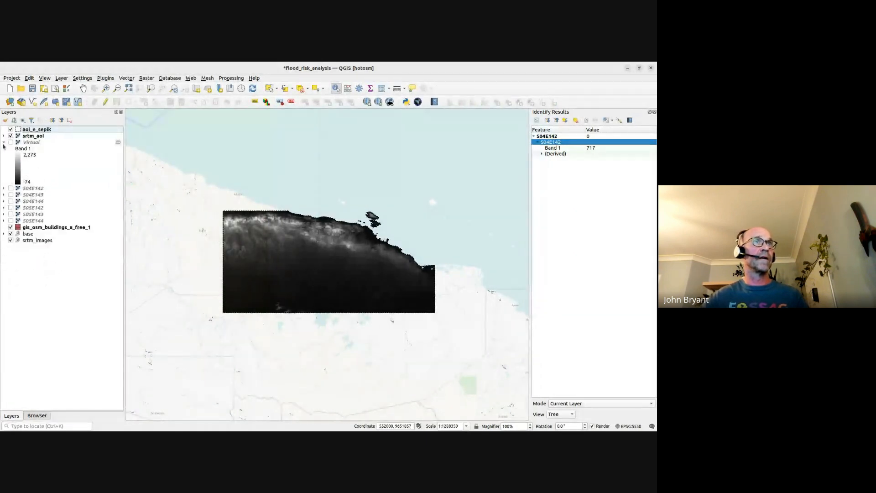
# Remove the Virtual raster and the six source SRTM tile layers from the project, and save the project.
pyautogui.click(35, 143)
pyautogui.keyDown('shift'); pyautogui.click(35, 221); pyautogui.keyUp('shift')
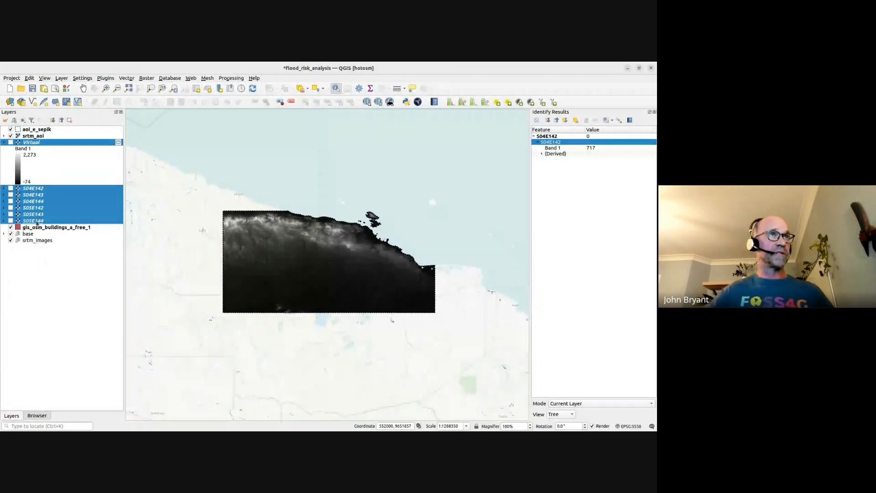
pyautogui.rightClick(33, 207)
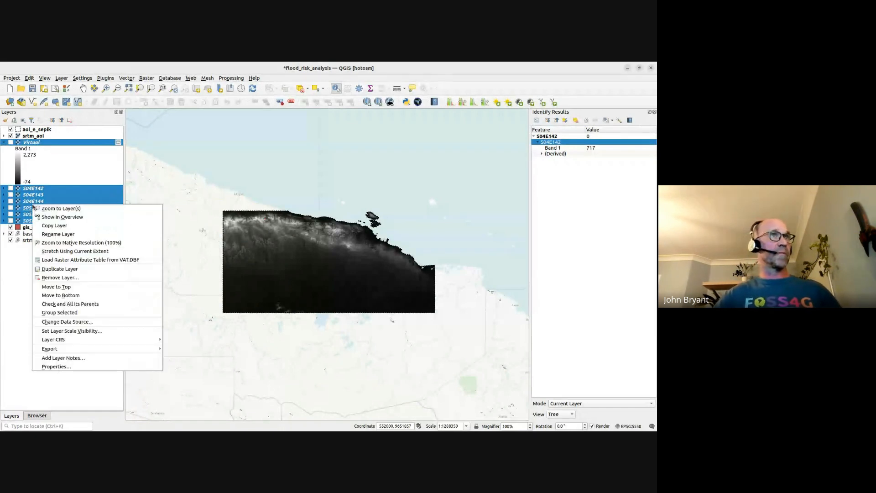
pyautogui.click(62, 278)
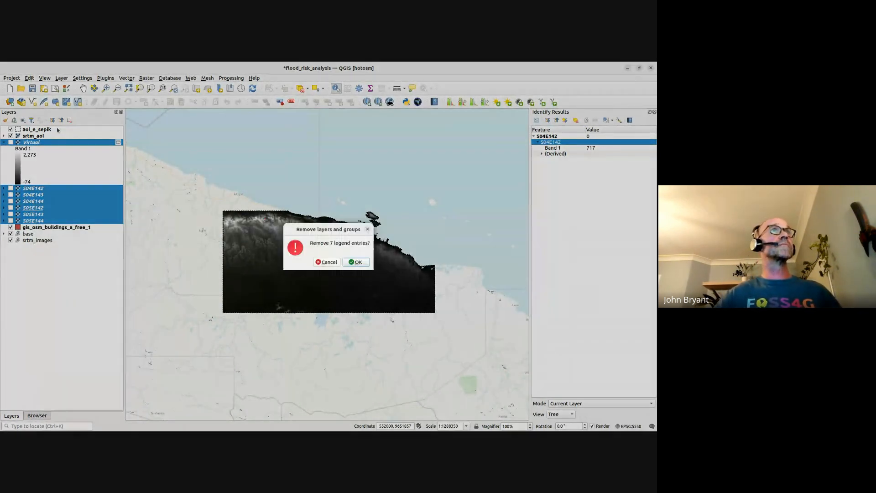
pyautogui.click(356, 261)
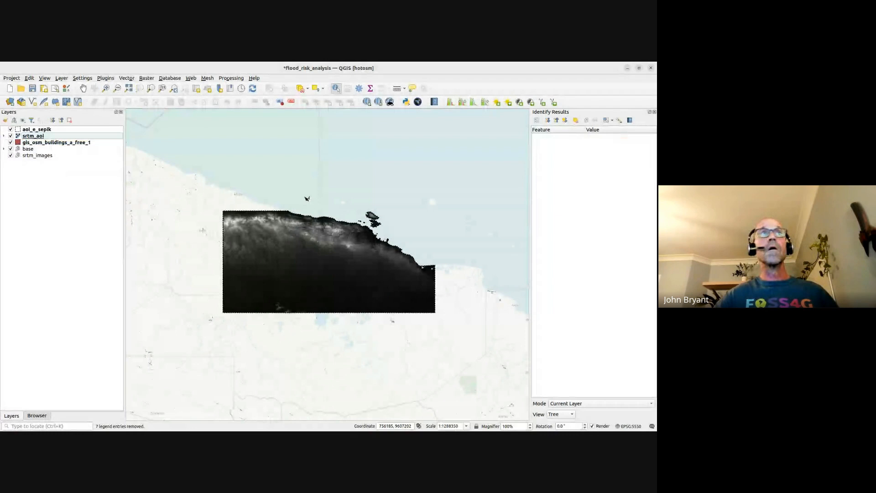
pyautogui.click(32, 88)
# Zoom the map to the aoi_e_sepik layer and close the Identify Results panel.
pyautogui.rightClick(34, 129)
pyautogui.click(39, 133)
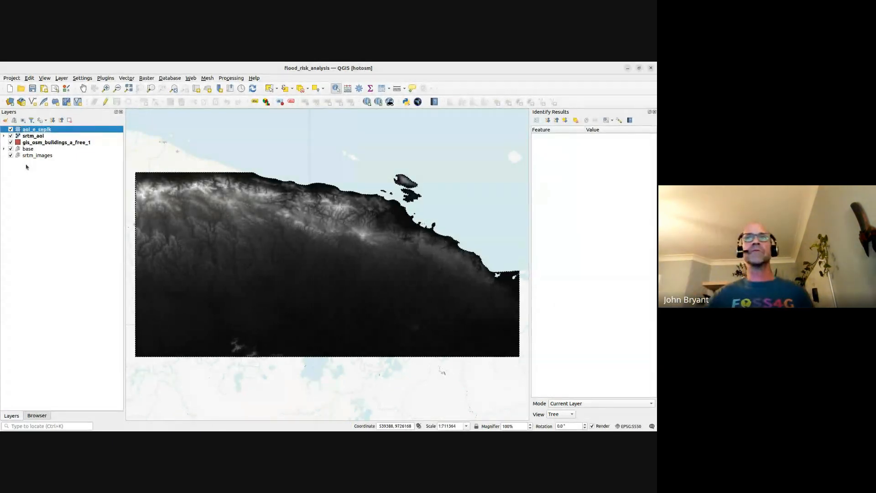
pyautogui.click(653, 111)
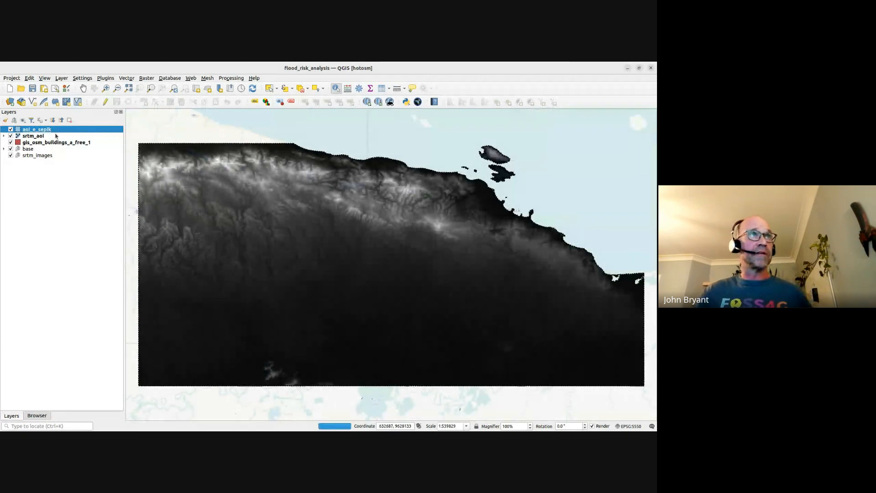
# Show the Layer Styling panel for srtm_aoi and widen it so its settings are fully readable.
pyautogui.click(39, 135)
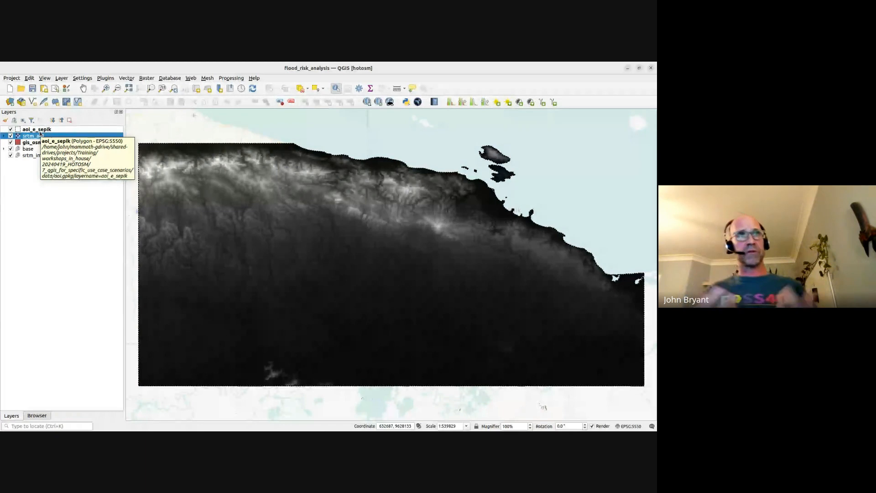
pyautogui.press('F7')
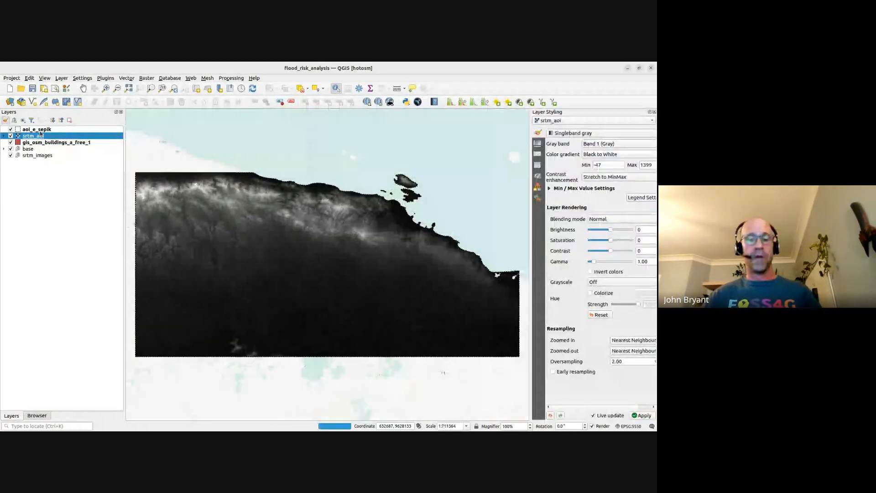
pyautogui.press('F7')
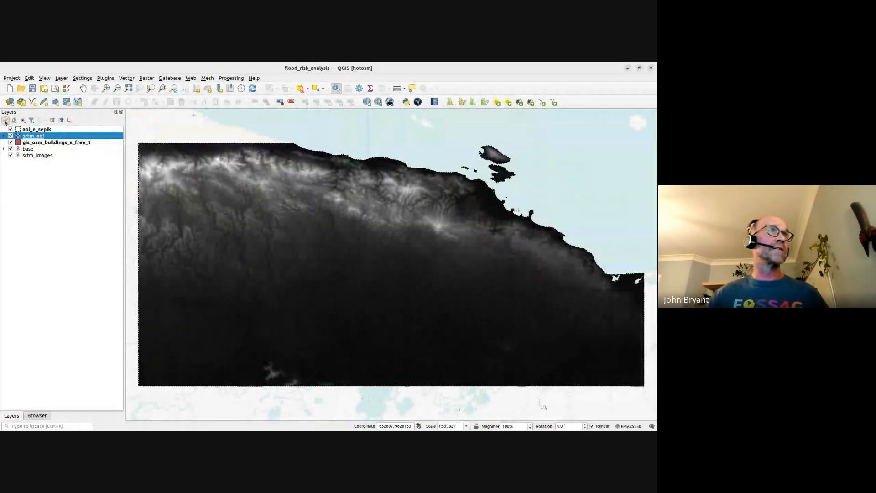
pyautogui.click(6, 120)
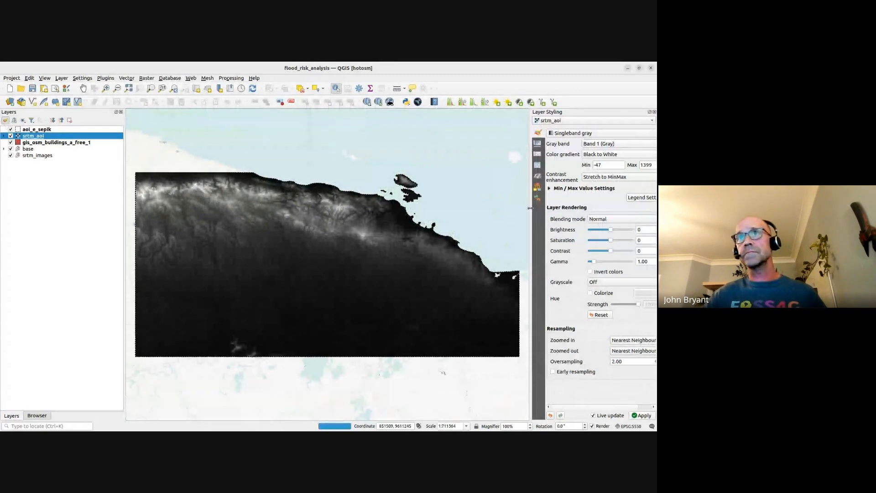
pyautogui.moveTo(531, 210); pyautogui.dragTo(417, 218)
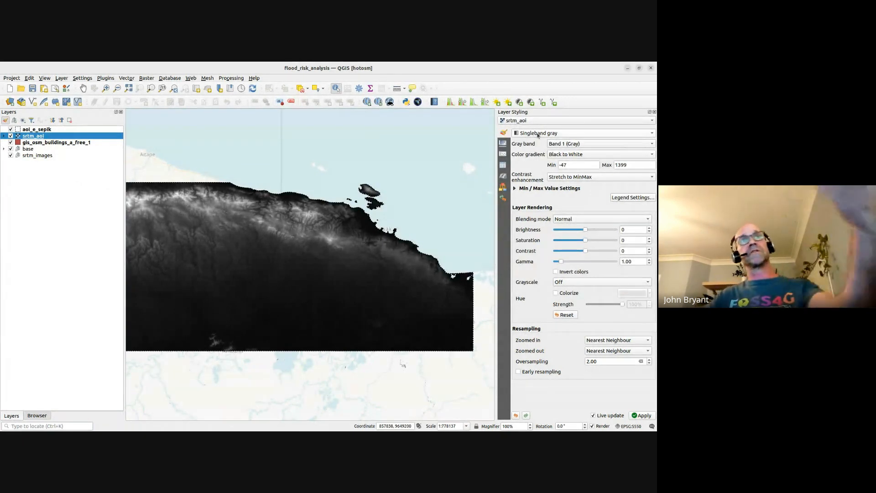
# Render srtm_aoi as singleband pseudocolor with the Spectral color ramp.
pyautogui.click(538, 135)
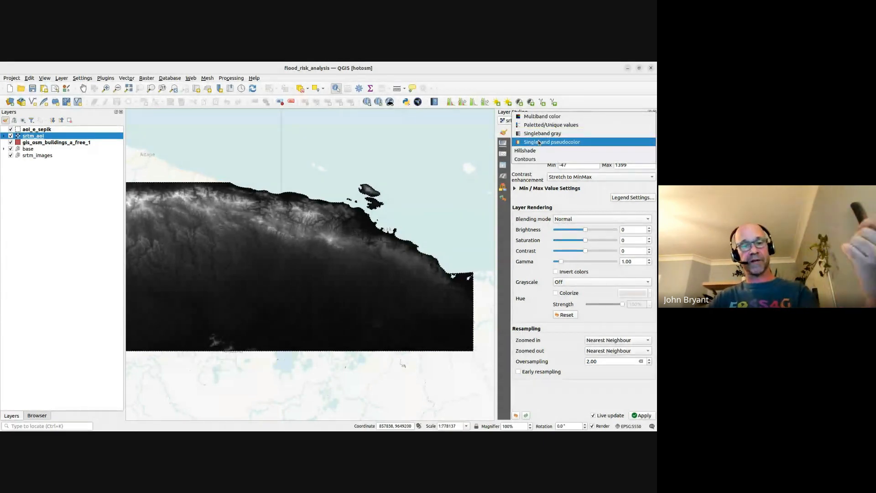
pyautogui.click(539, 142)
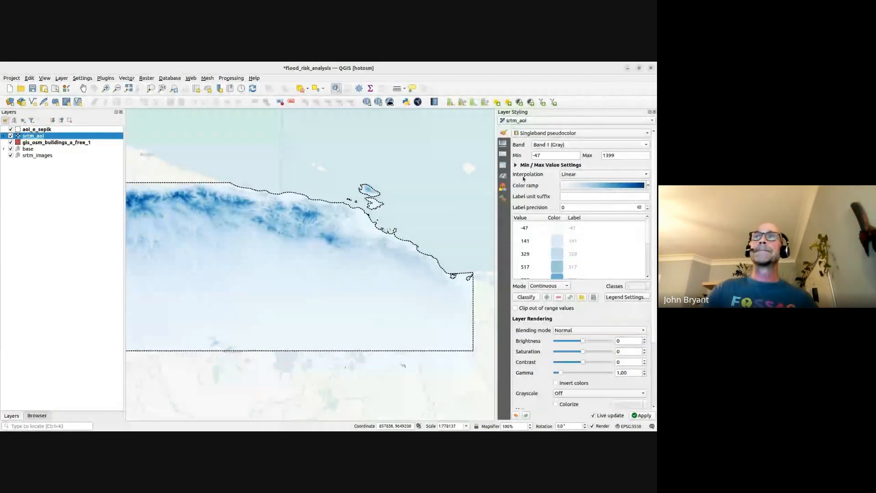
pyautogui.click(649, 186)
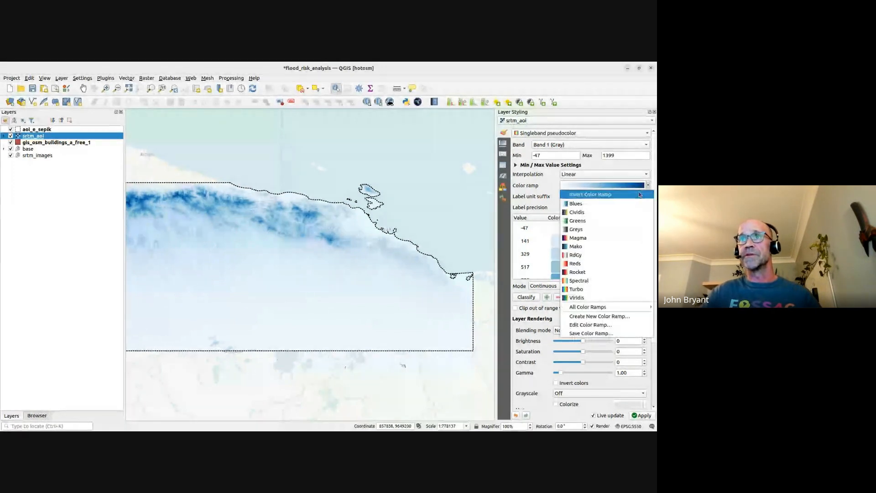
pyautogui.click(602, 281)
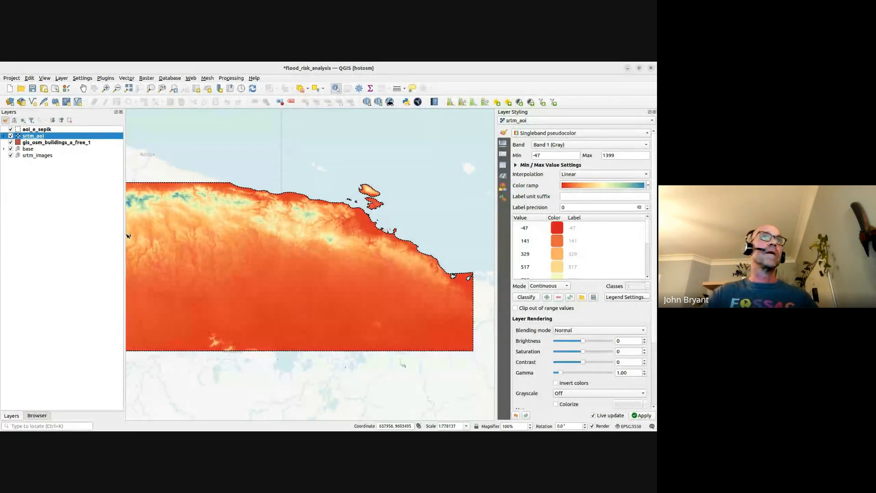
# Narrow the Layers panel and expand the srtm_aoi legend.
pyautogui.moveTo(124, 234); pyautogui.dragTo(105, 233)
pyautogui.moveTo(228, 257); pyautogui.dragTo(248, 247)
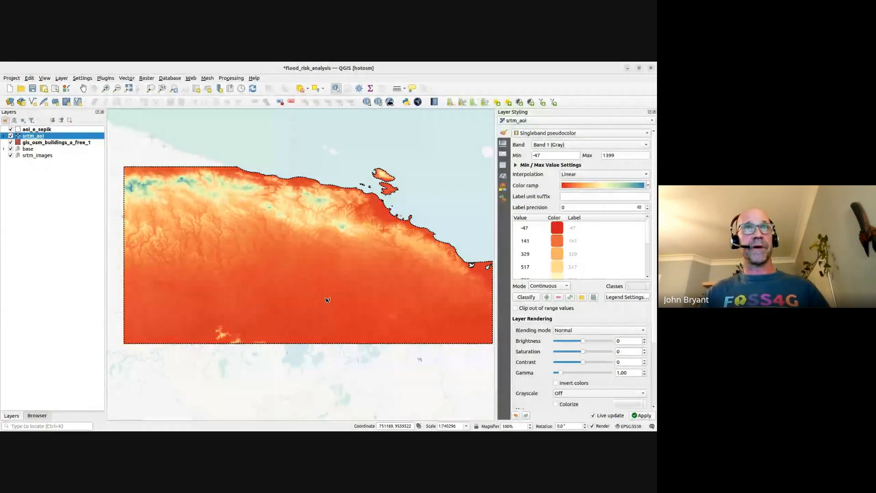
pyautogui.scroll(1, 325, 231)
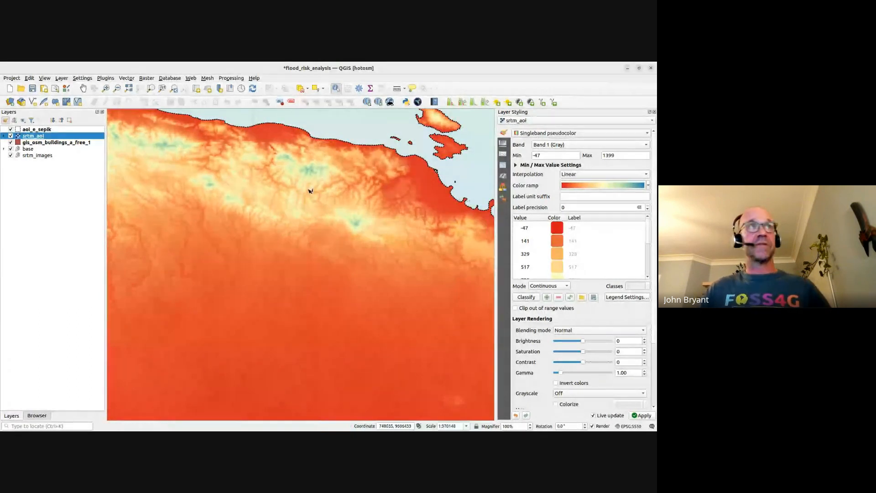
pyautogui.click(4, 136)
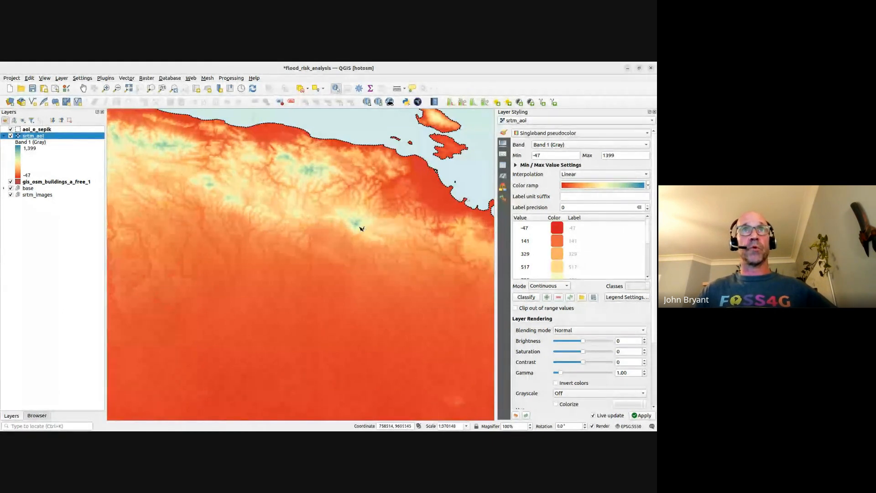
# Stretch the srtm_aoi colors to the elevations of the low river plain with a local cumulative cut.
pyautogui.scroll(-1, 313, 270)
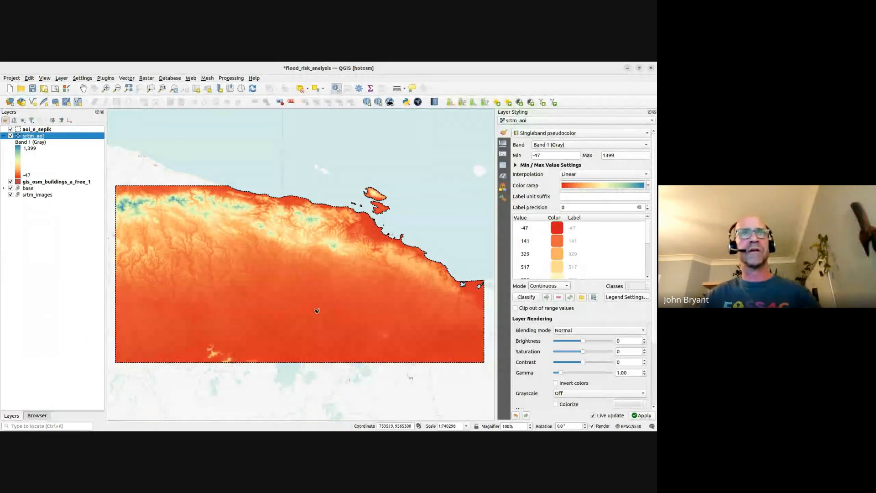
pyautogui.scroll(1, 316, 311)
pyautogui.scroll(1, 315, 311)
pyautogui.moveTo(317, 307); pyautogui.dragTo(329, 242)
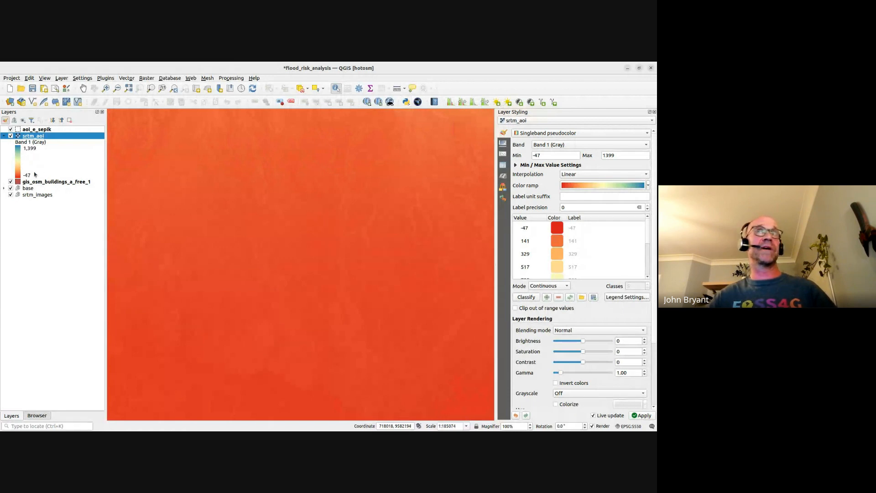
pyautogui.click(451, 103)
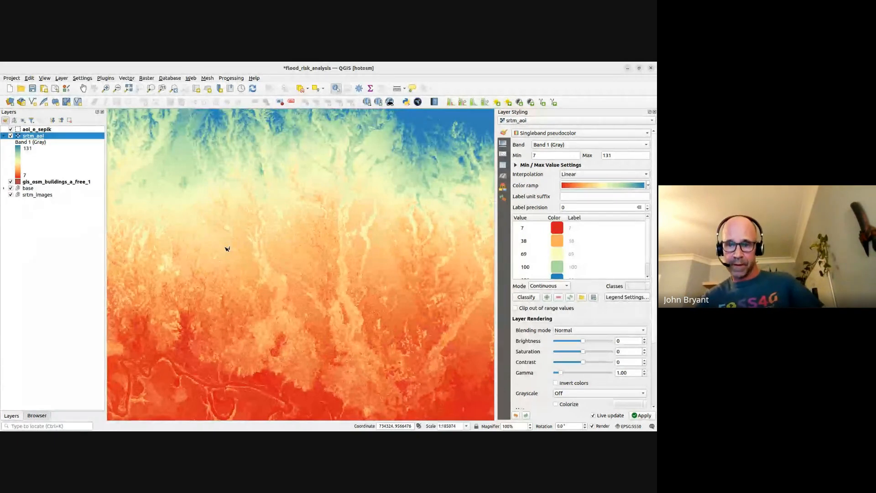
# Restretch the srtm_aoi colors to the elevations of the foothills above the plain with a local cumulative cut.
pyautogui.scroll(-1, 392, 281)
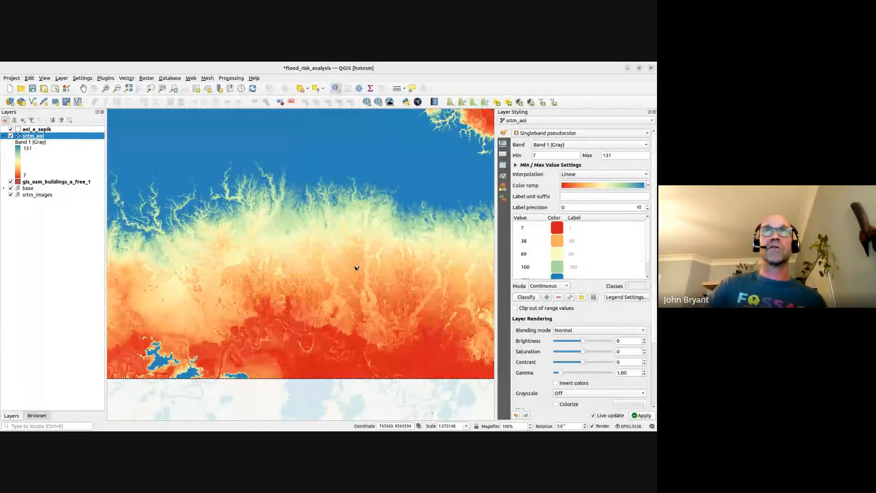
pyautogui.moveTo(367, 164); pyautogui.dragTo(351, 240)
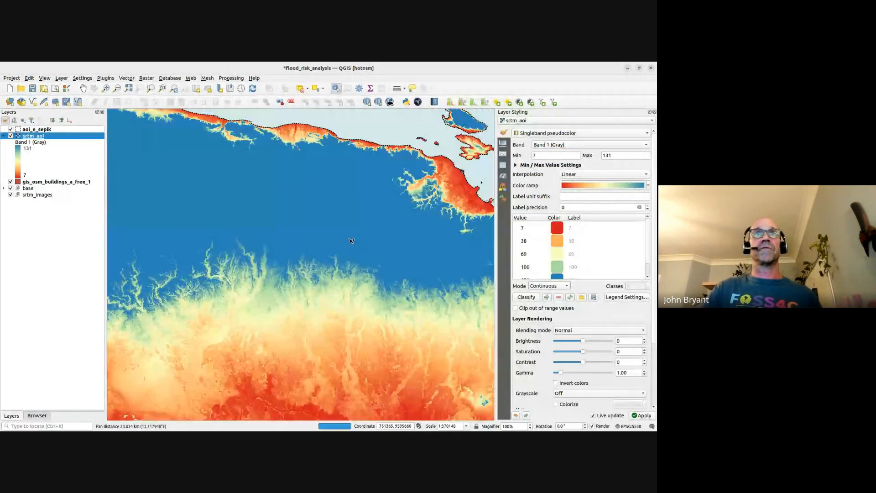
pyautogui.moveTo(245, 267); pyautogui.dragTo(293, 283)
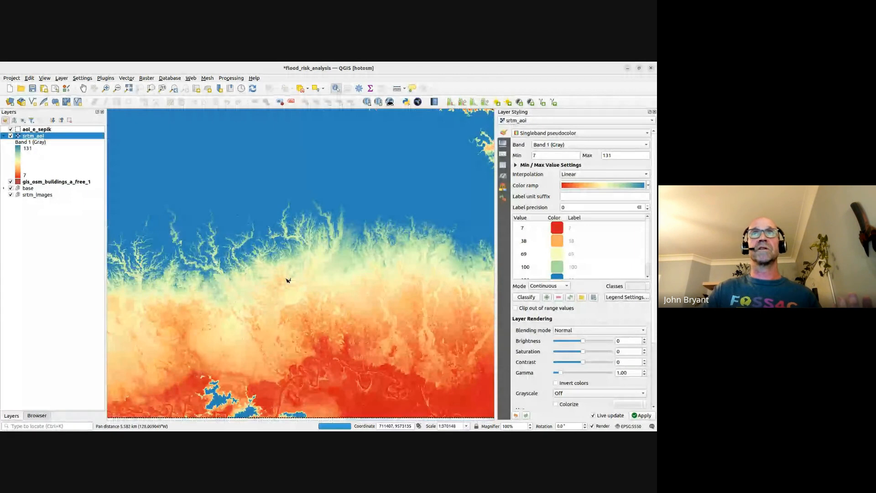
pyautogui.scroll(1, 288, 280)
pyautogui.click(451, 103)
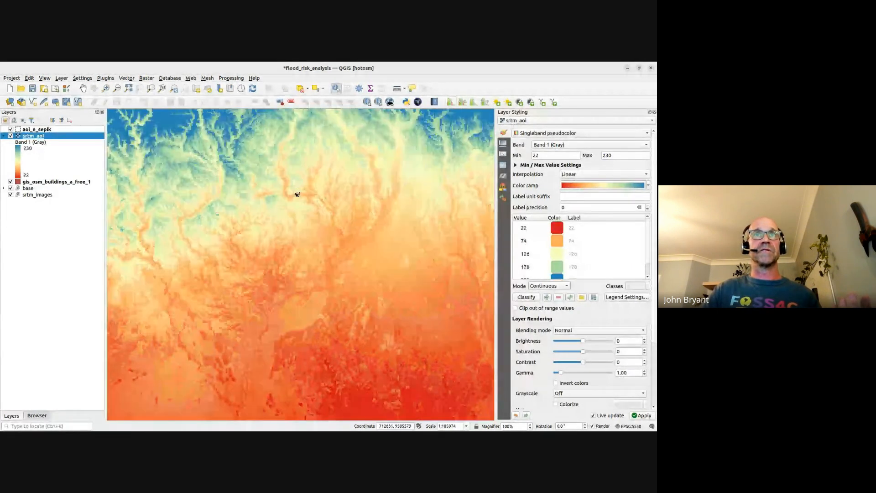
# Stretch the srtm_aoi colors to the elevations of the overall area of interest, giving a range of 5 to 756.
pyautogui.moveTo(296, 194); pyautogui.dragTo(315, 264)
pyautogui.scroll(-1, 313, 309)
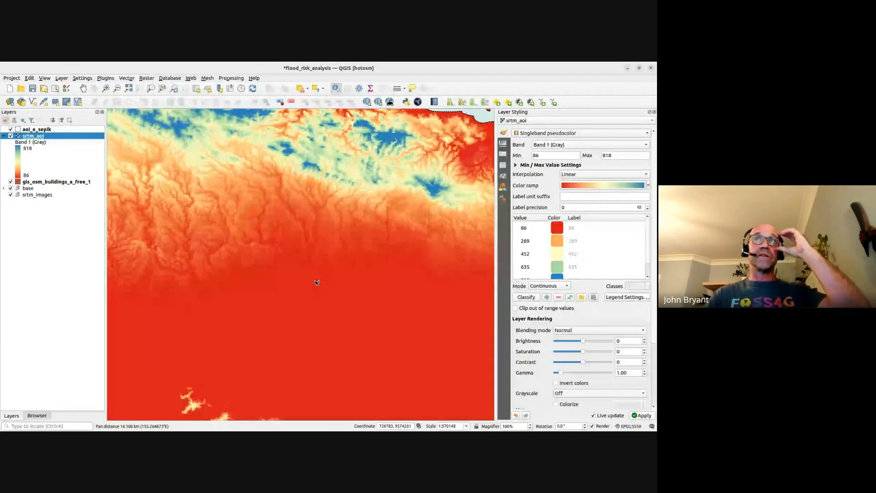
pyautogui.scroll(-1, 317, 283)
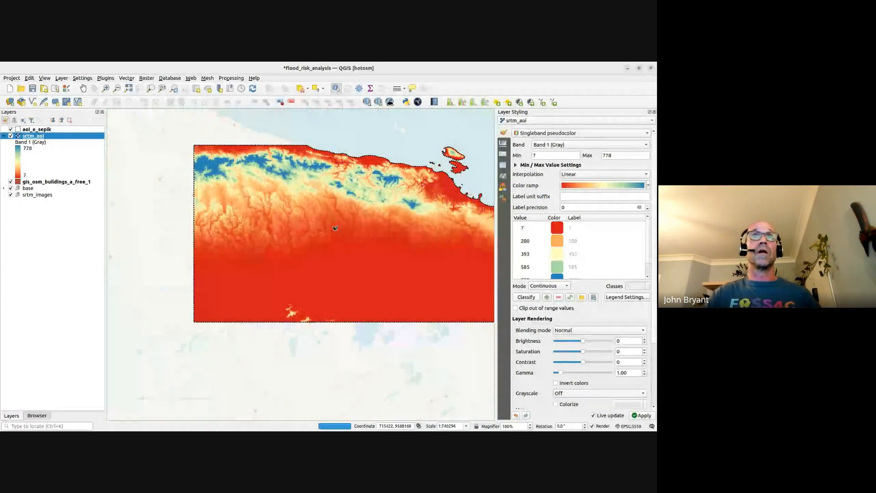
pyautogui.moveTo(307, 233); pyautogui.dragTo(297, 261)
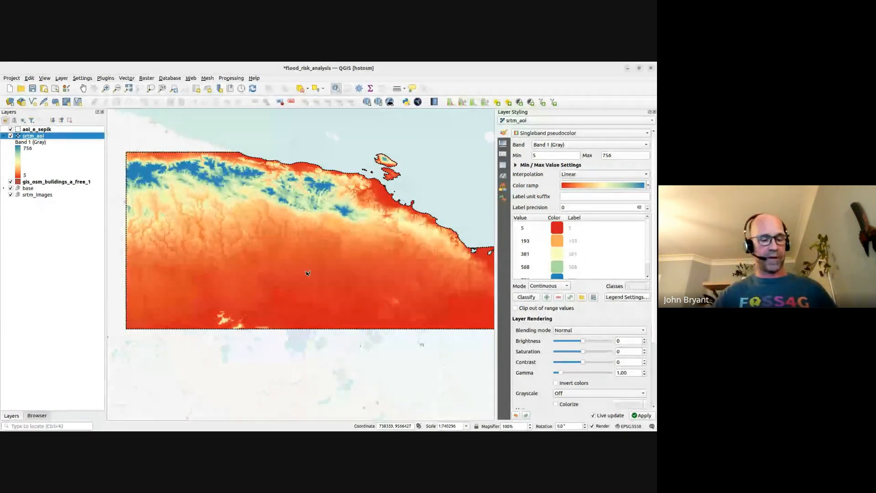
# Save the project and close the Layer Styling panel.
pyautogui.hotkey('ctrl', 's')
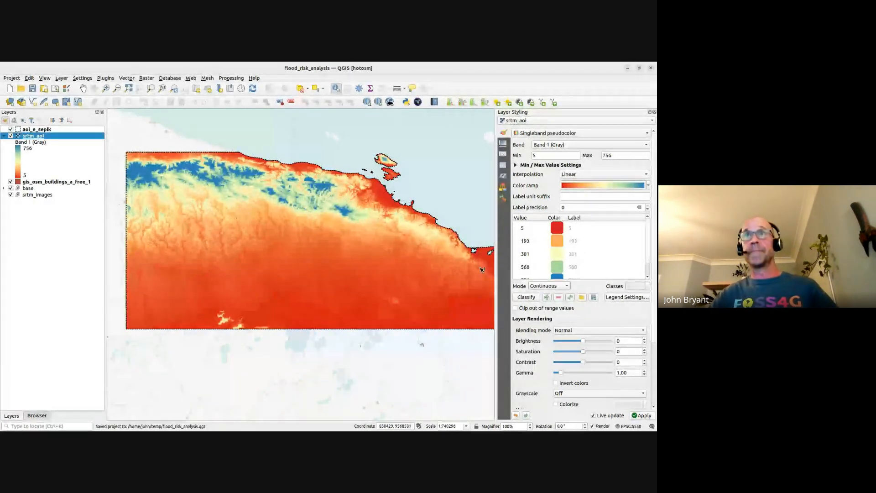
pyautogui.press('F7')
pyautogui.moveTo(486, 272); pyautogui.dragTo(463, 294)
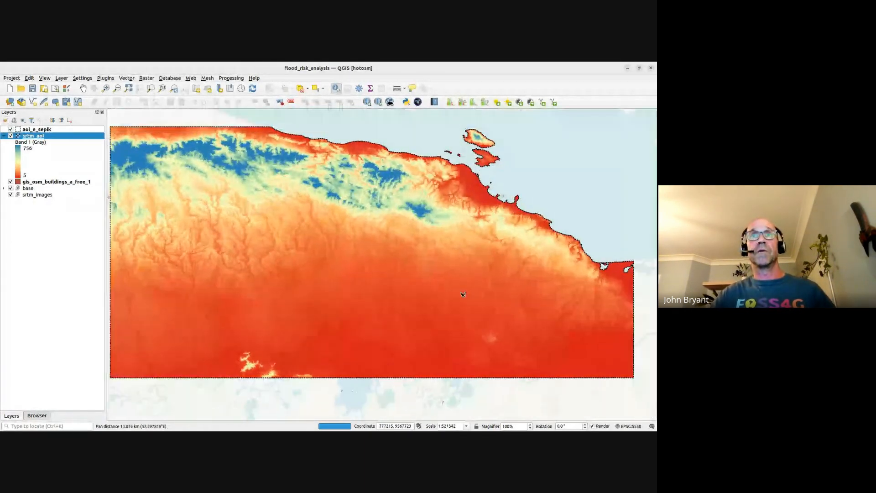
pyautogui.scroll(-2, 463, 294)
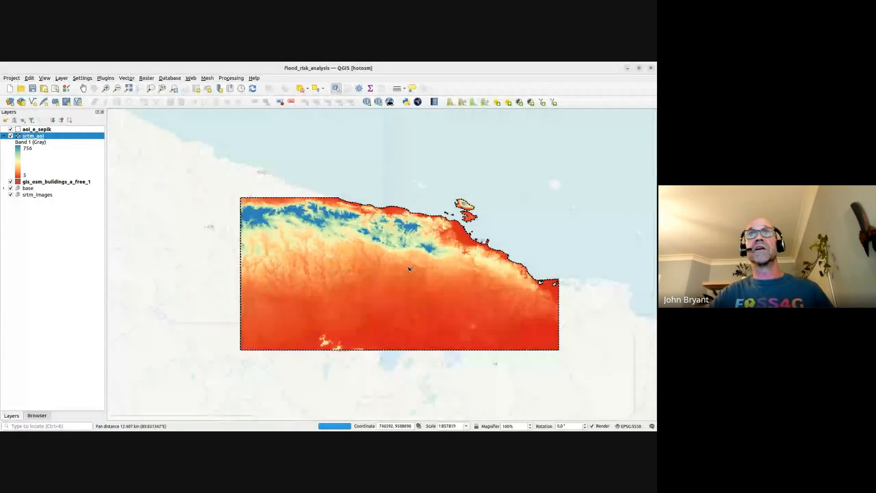
pyautogui.scroll(1, 410, 269)
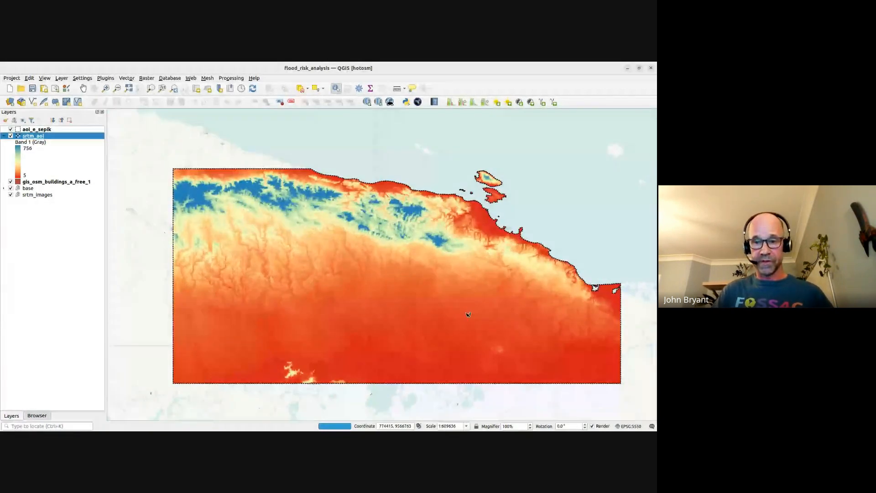
pyautogui.moveTo(469, 314); pyautogui.dragTo(449, 284)
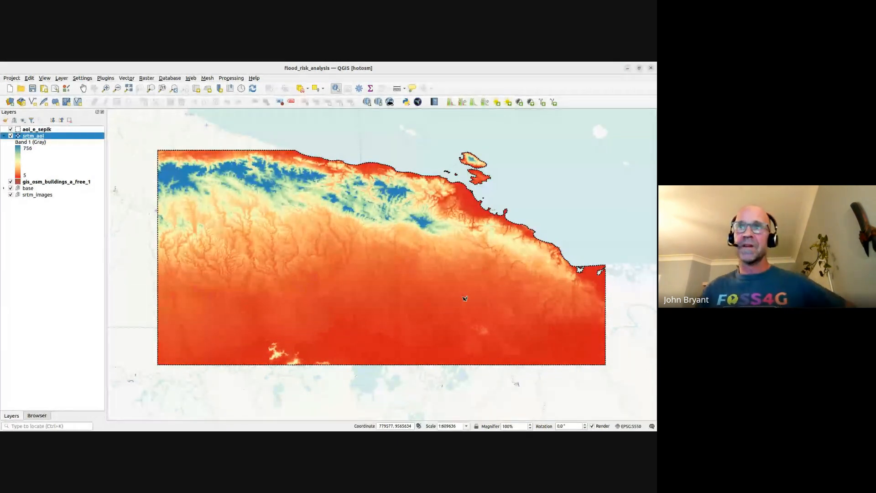
pyautogui.moveTo(587, 348); pyautogui.dragTo(436, 322)
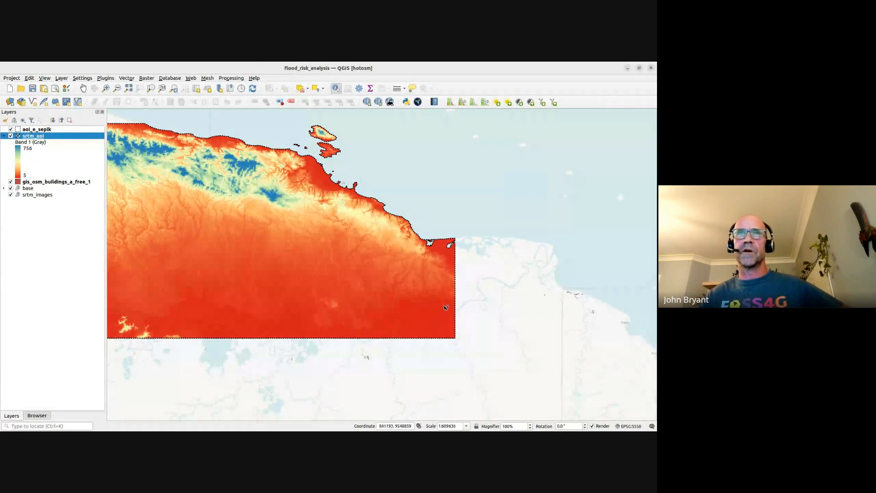
pyautogui.scroll(1, 409, 314)
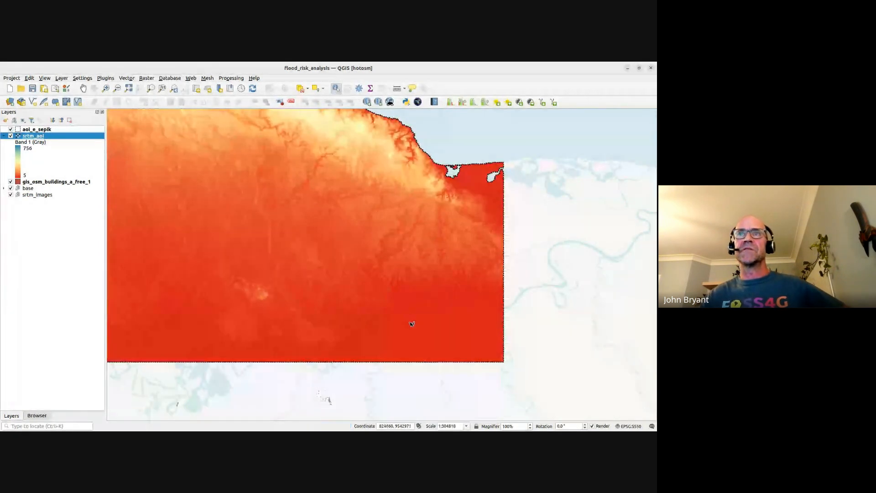
# Stretch the srtm_aoi colors to the river plain in the area's southeast corner with local cumulative cuts, giving a range of -1 to 36.
pyautogui.scroll(1, 411, 322)
pyautogui.click(450, 103)
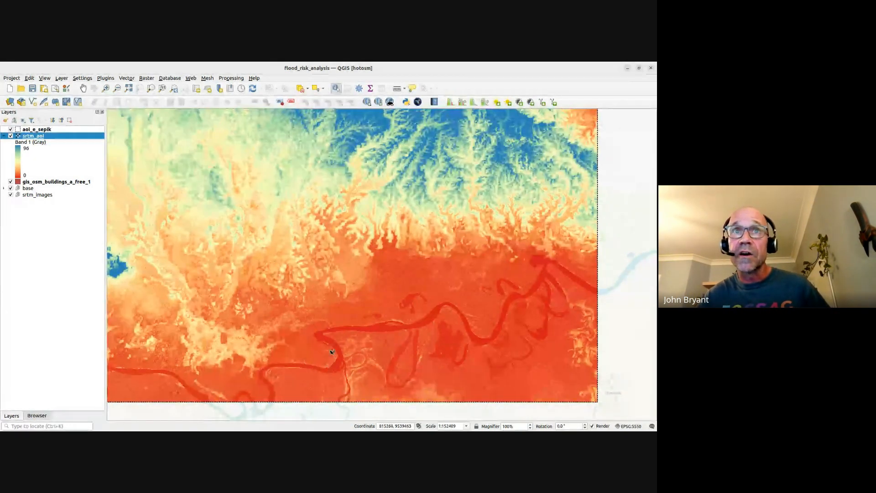
pyautogui.scroll(1, 559, 323)
pyautogui.moveTo(559, 322); pyautogui.dragTo(550, 300)
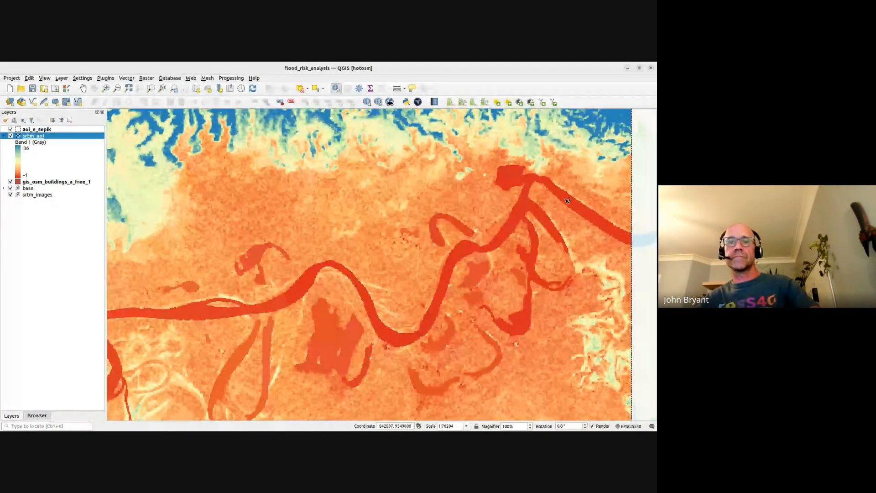
# Identify the srtm_aoi elevation of the river where it meets the eastern edge of the area of interest.
pyautogui.click(612, 231)
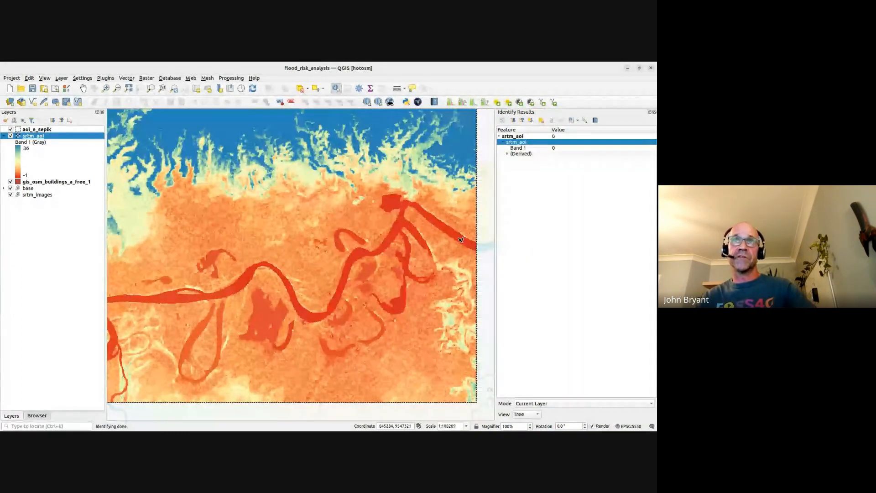
pyautogui.scroll(1, 460, 235)
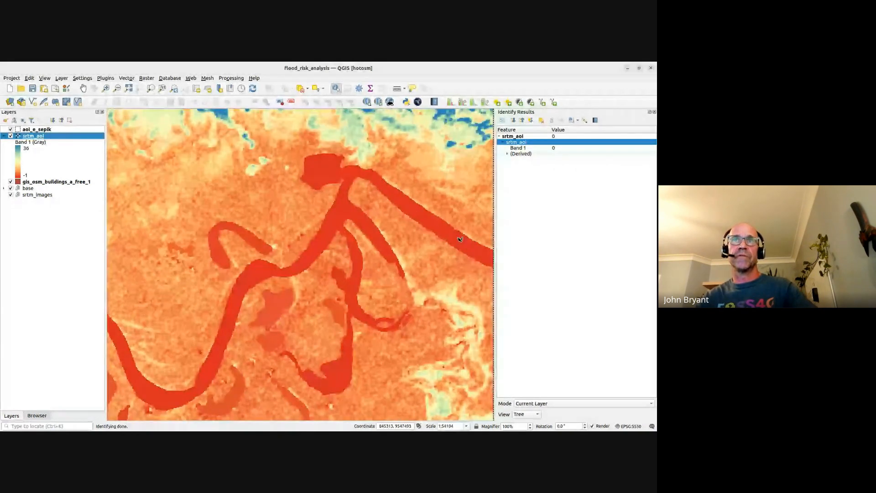
pyautogui.scroll(-2, 457, 242)
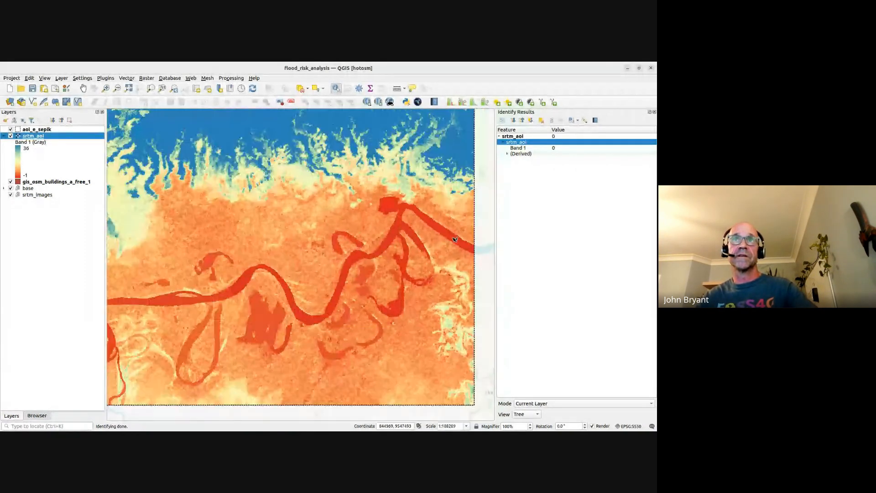
pyautogui.moveTo(457, 242); pyautogui.dragTo(335, 261)
pyautogui.scroll(-1, 337, 260)
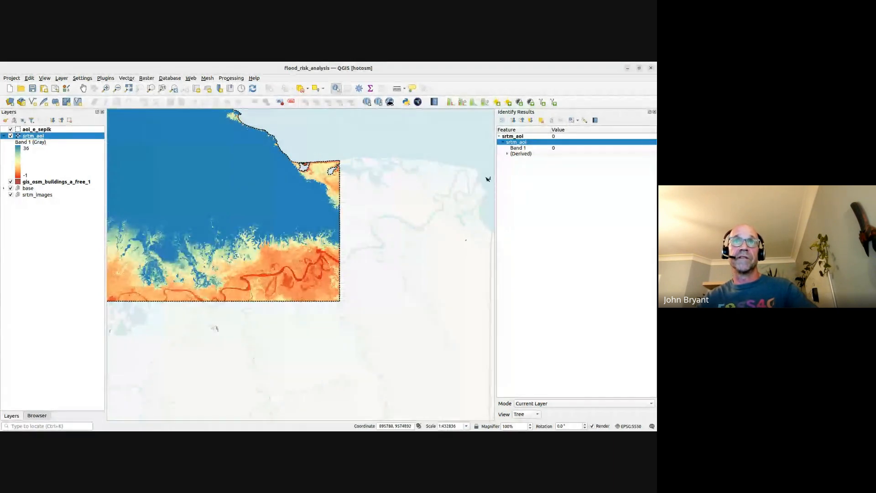
pyautogui.scroll(2, 341, 255)
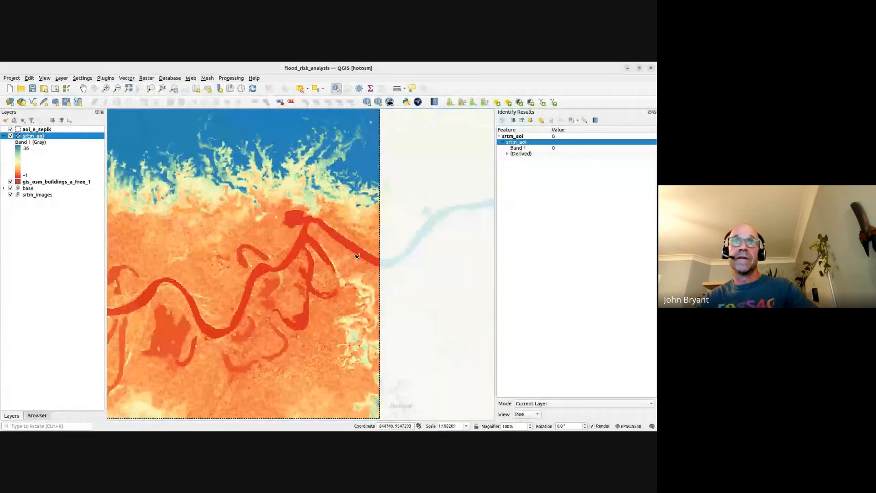
pyautogui.scroll(1, 361, 256)
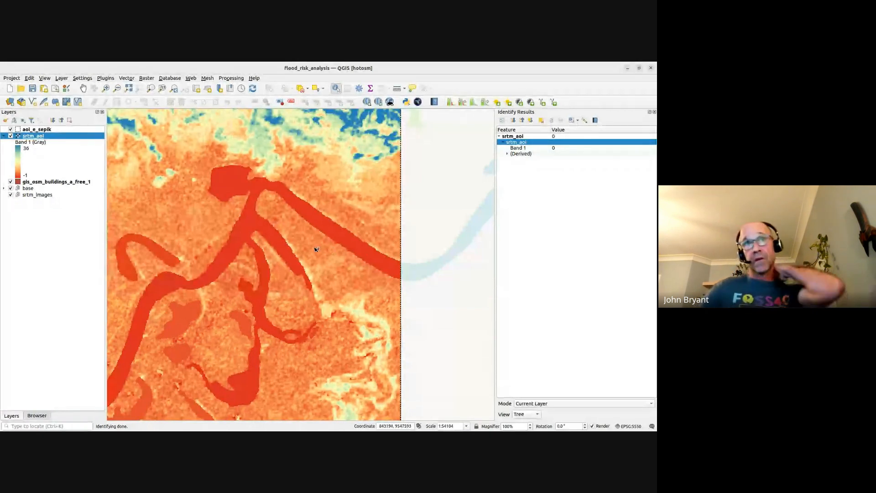
# Identify the srtm_aoi elevations of the small lake south of the river and of the river bend southwest of it.
pyautogui.click(192, 311)
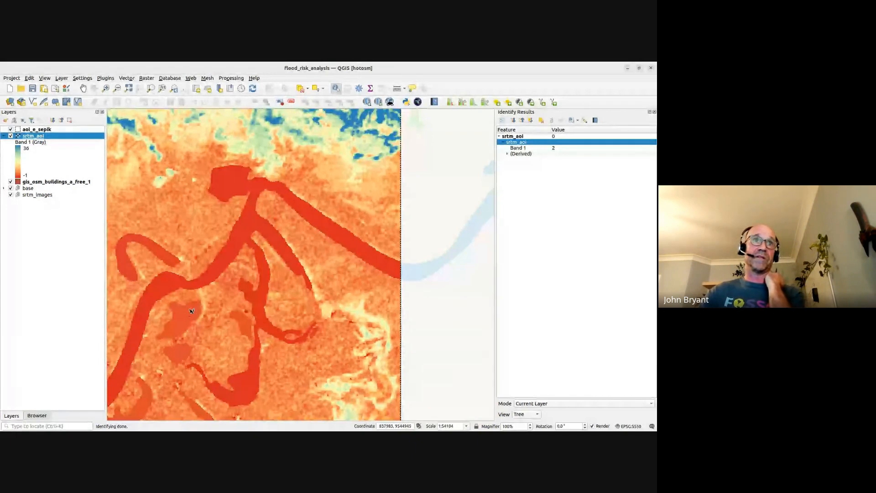
pyautogui.moveTo(186, 315); pyautogui.dragTo(363, 183)
pyautogui.moveTo(281, 270); pyautogui.dragTo(348, 212)
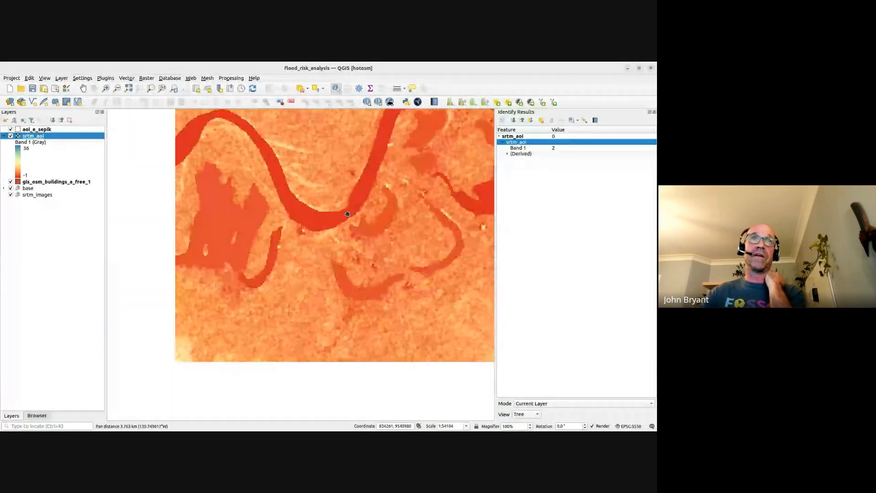
pyautogui.click(300, 206)
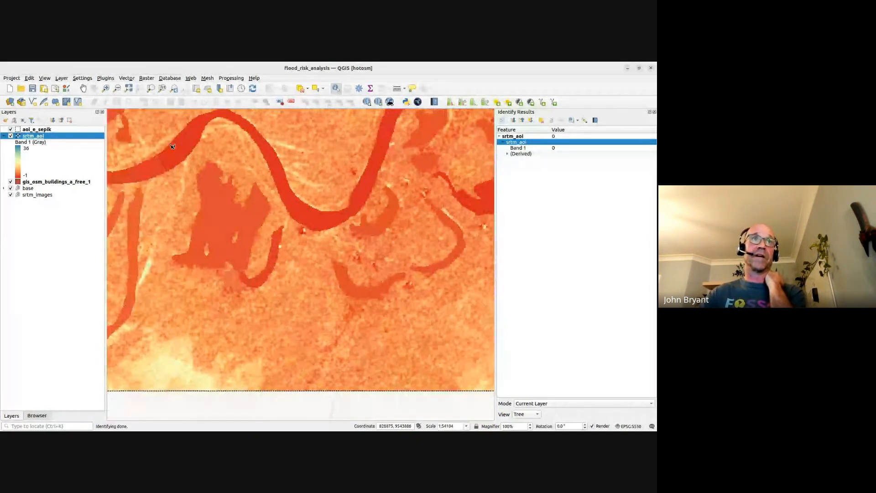
# Restretch the srtm_aoi colors around the upstream river bend to a range of -1 to 11 and identify the elevation of its western stretch.
pyautogui.moveTo(157, 168); pyautogui.dragTo(259, 223)
pyautogui.scroll(1, 259, 222)
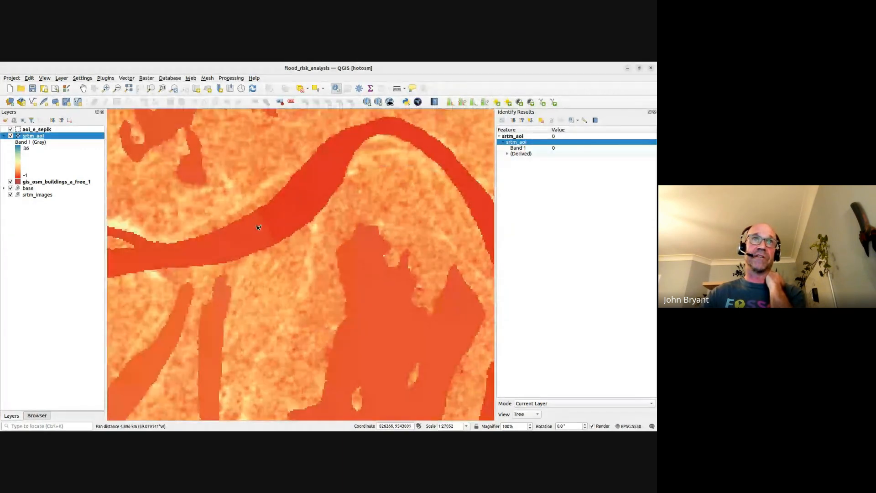
pyautogui.click(257, 229)
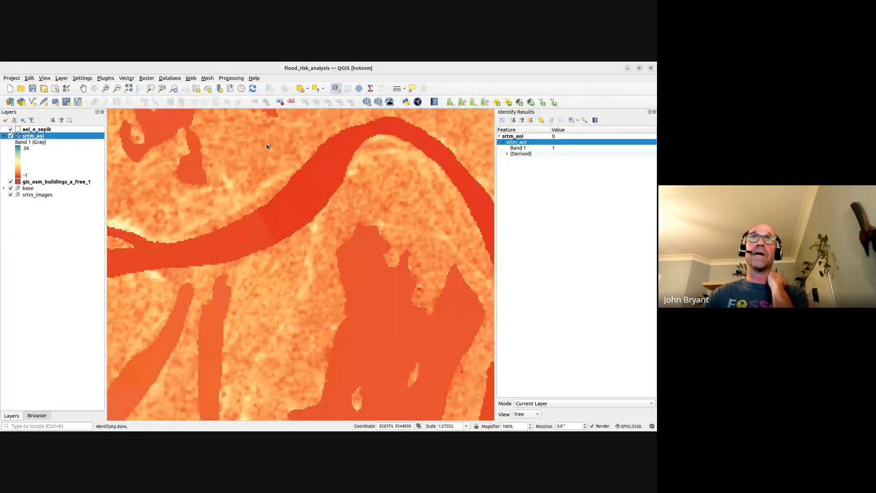
pyautogui.click(450, 105)
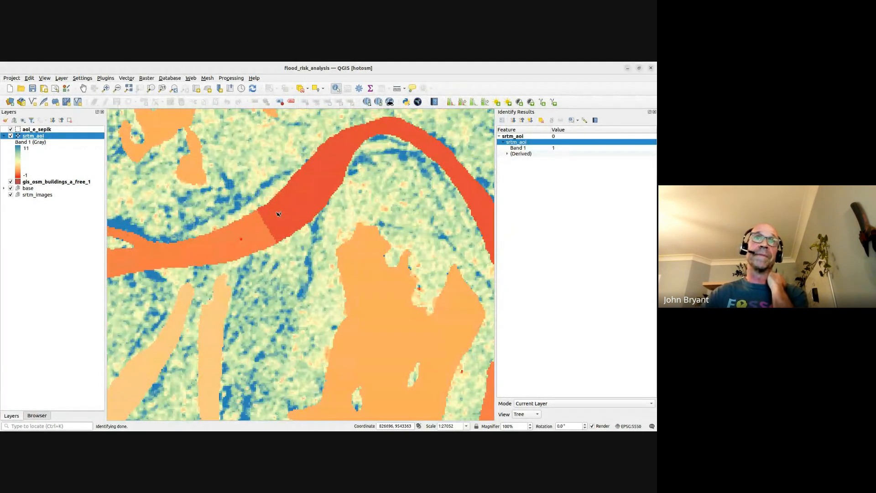
pyautogui.click(204, 248)
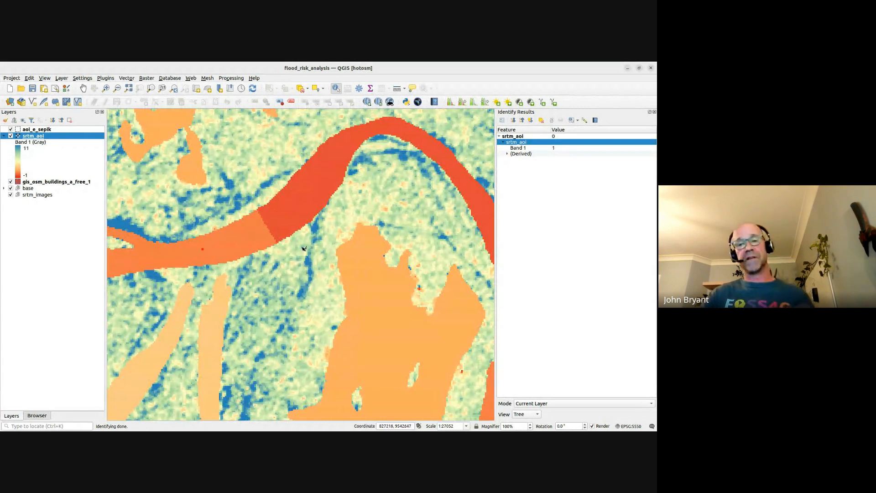
# Restretch the srtm_aoi colors to the river fork near the eastern edge with a local cumulative cut, giving a range of -1 to 15.
pyautogui.scroll(-2, 339, 239)
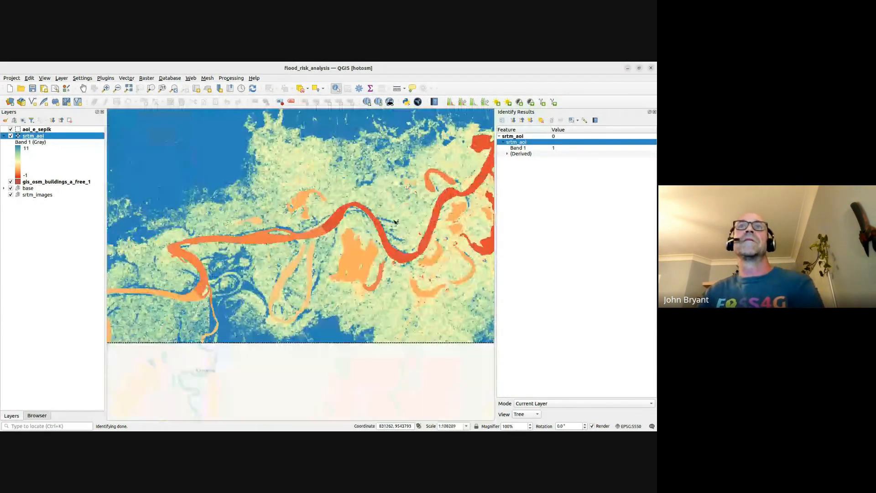
pyautogui.moveTo(455, 198); pyautogui.dragTo(296, 266)
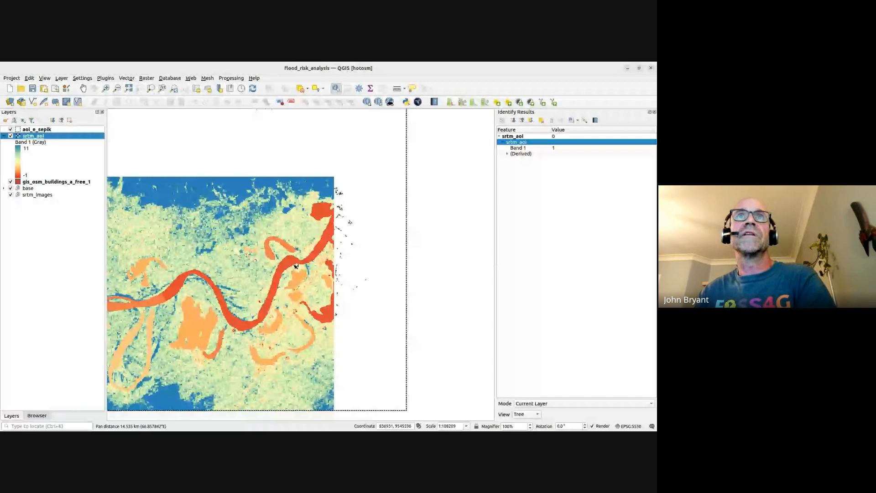
pyautogui.scroll(2, 295, 266)
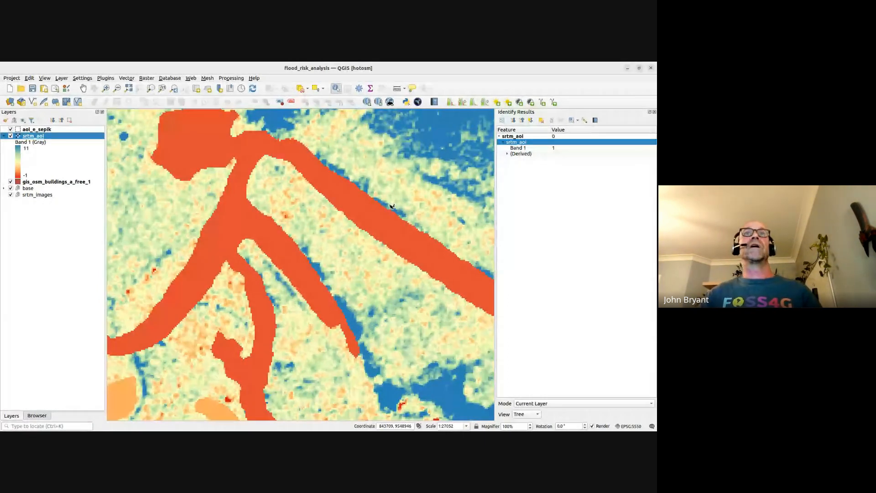
pyautogui.click(450, 101)
pyautogui.scroll(-1, 347, 231)
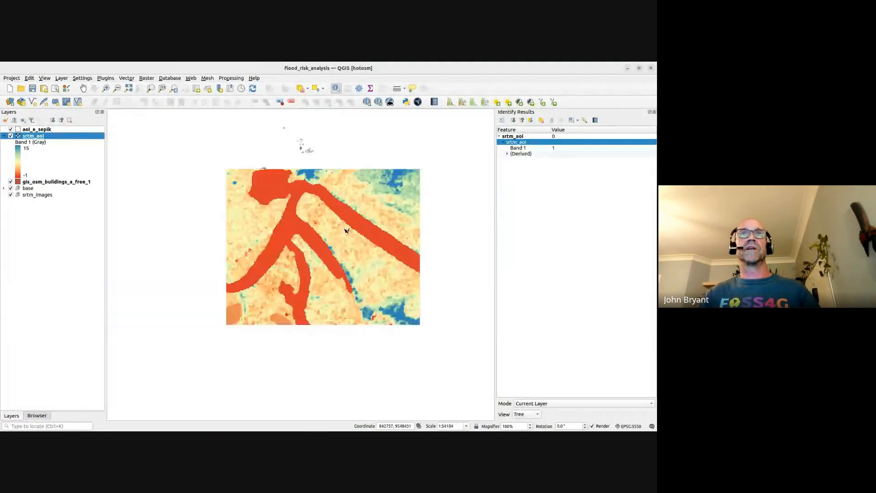
pyautogui.scroll(1, 347, 231)
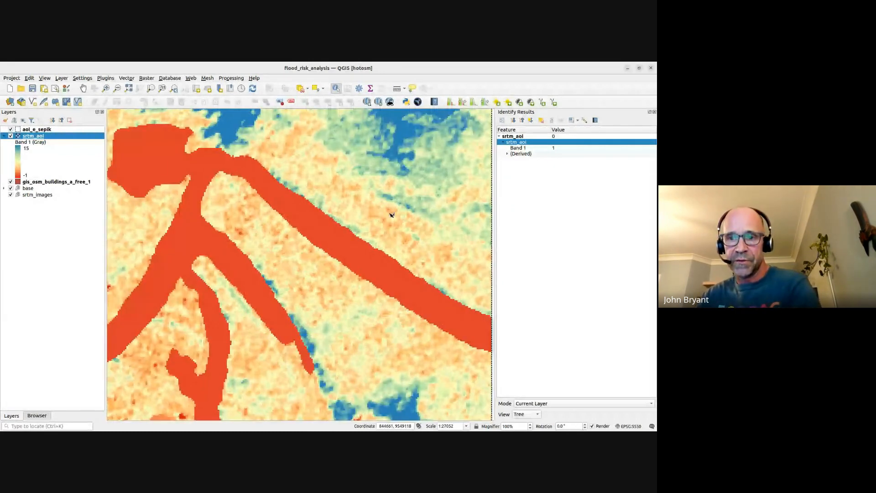
# Identify the srtm_aoi elevations at several points on the land north of the river near the eastern edge.
pyautogui.click(370, 242)
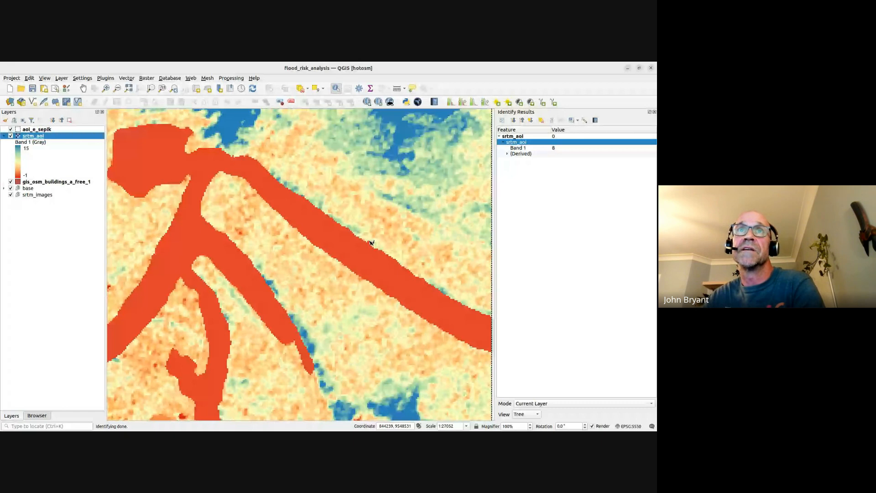
pyautogui.click(376, 231)
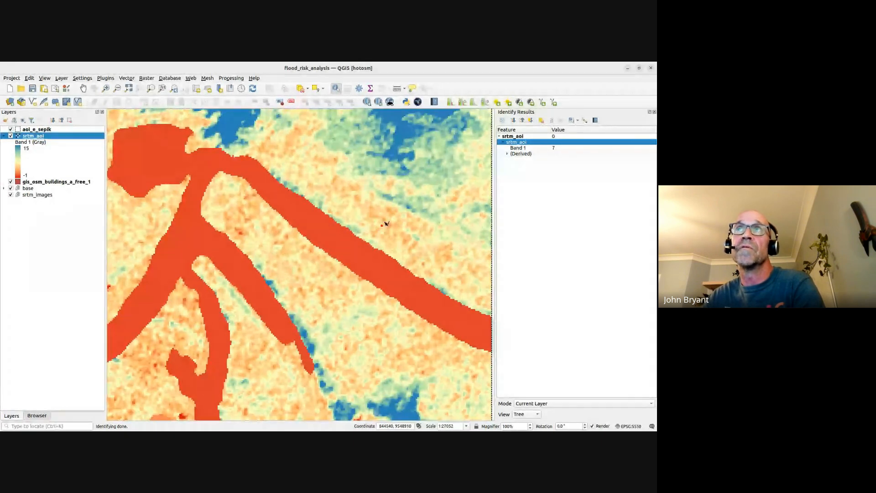
pyautogui.click(398, 204)
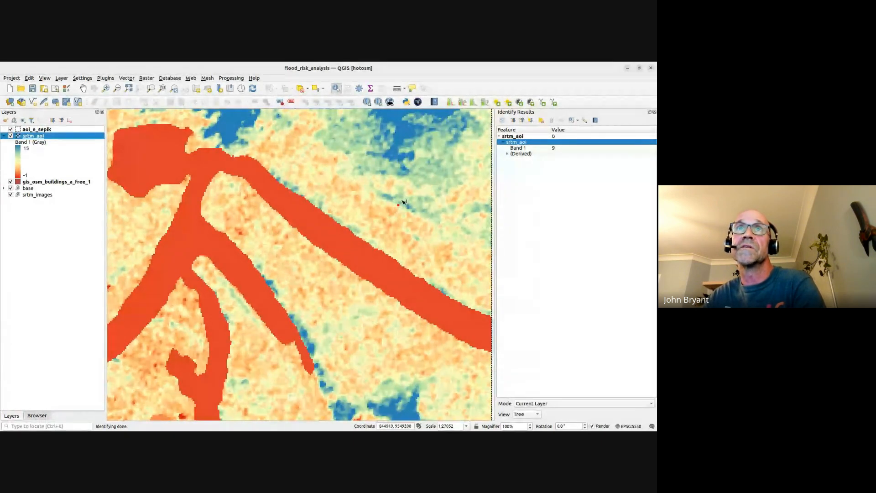
pyautogui.click(401, 198)
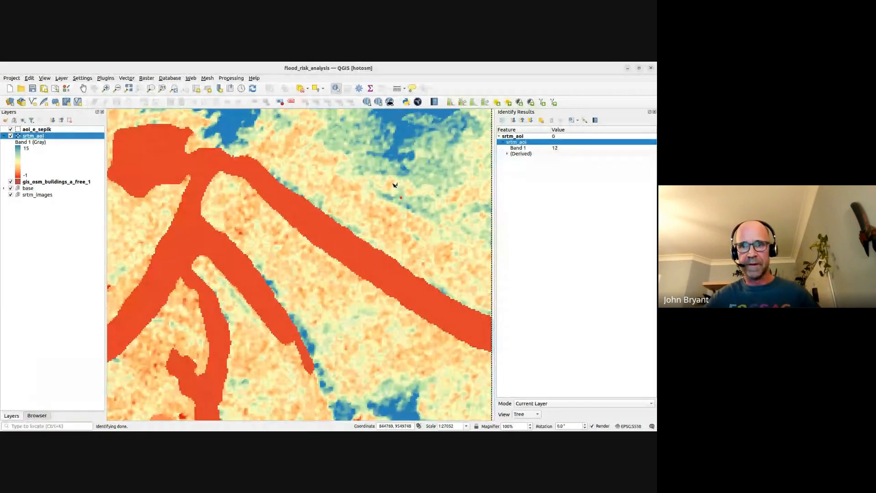
# Open the transparency styling settings of srtm_aoi and add an entry to its transparent pixel list.
pyautogui.scroll(-1, 365, 208)
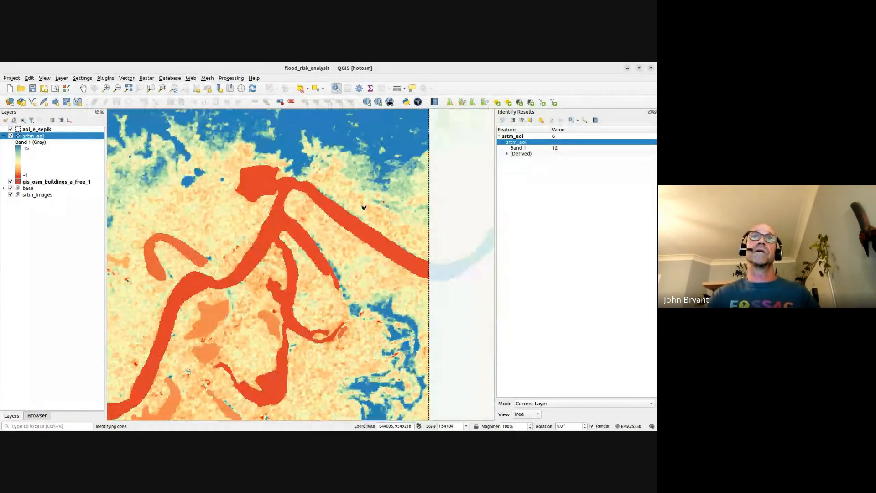
pyautogui.moveTo(350, 194); pyautogui.dragTo(373, 223)
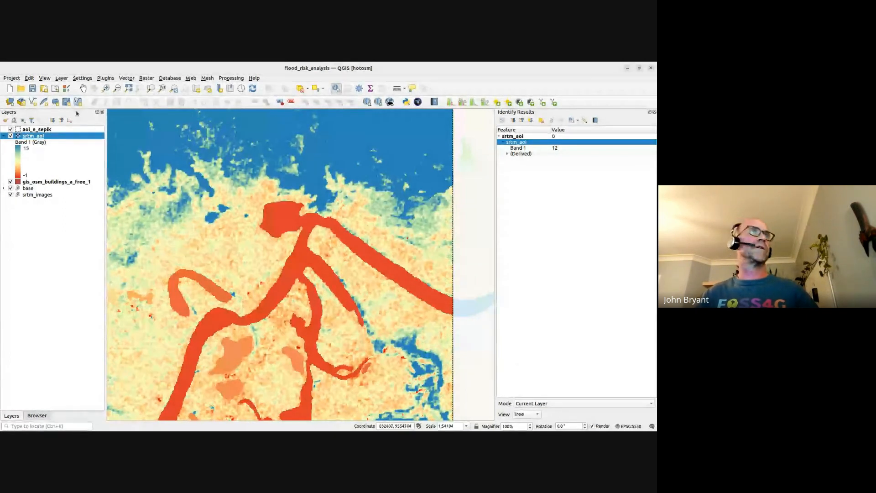
pyautogui.click(5, 120)
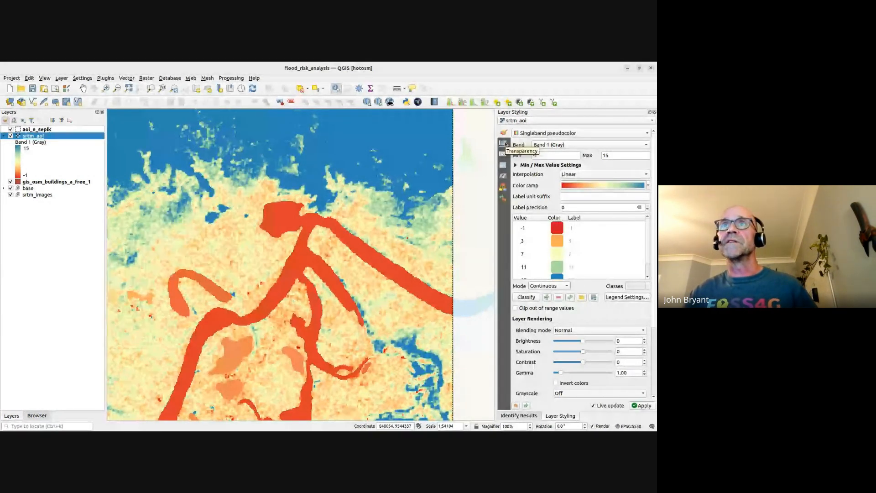
pyautogui.click(504, 144)
pyautogui.moveTo(498, 244); pyautogui.dragTo(477, 240)
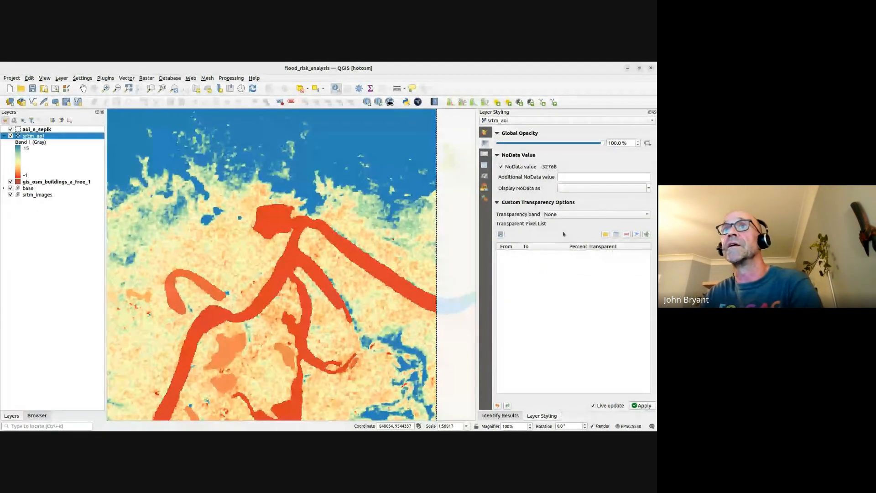
pyautogui.click(606, 234)
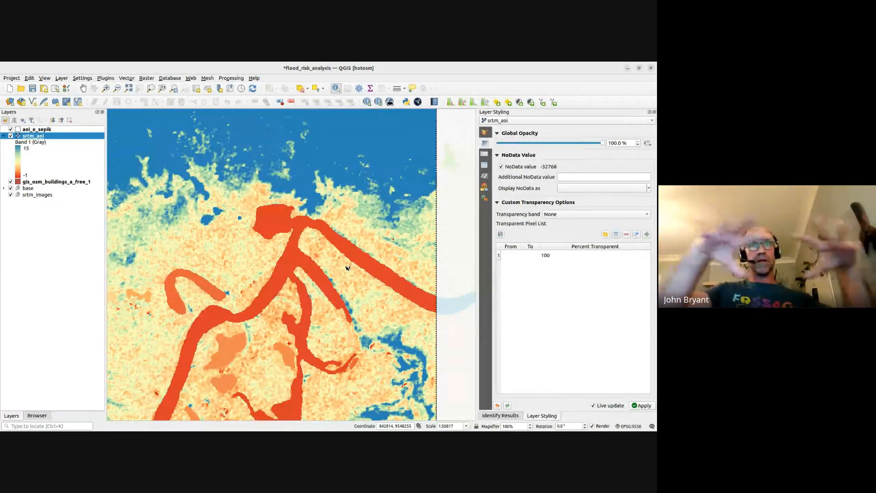
# Set the transparent pixel entry's value range from 15 to 1500 to hide the higher ground.
pyautogui.doubleClick(508, 255)
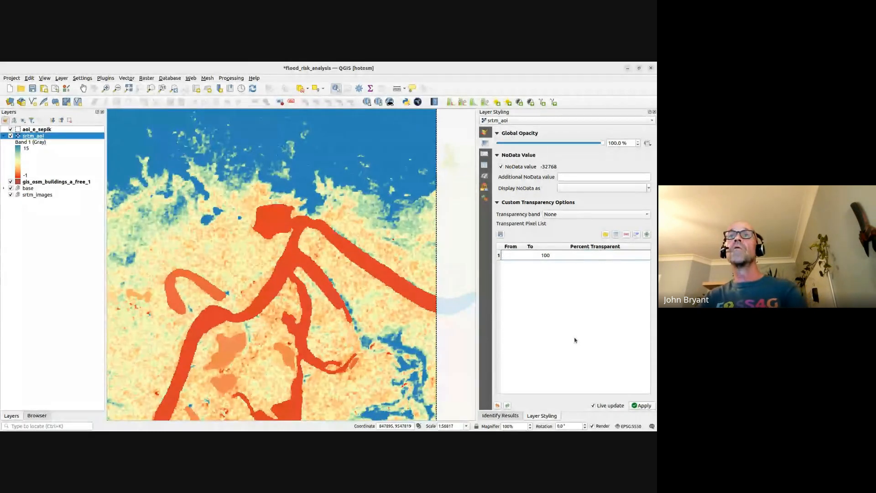
pyautogui.write('15')
pyautogui.press('Return')
pyautogui.doubleClick(529, 256)
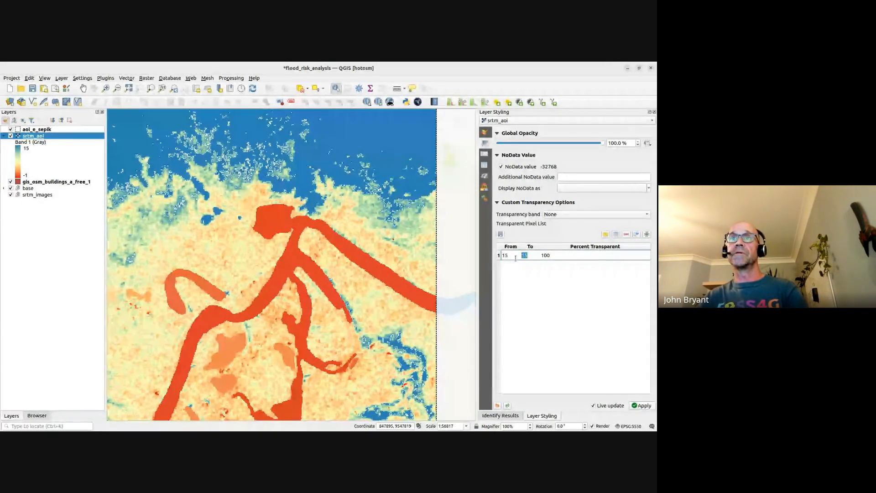
pyautogui.write('1500')
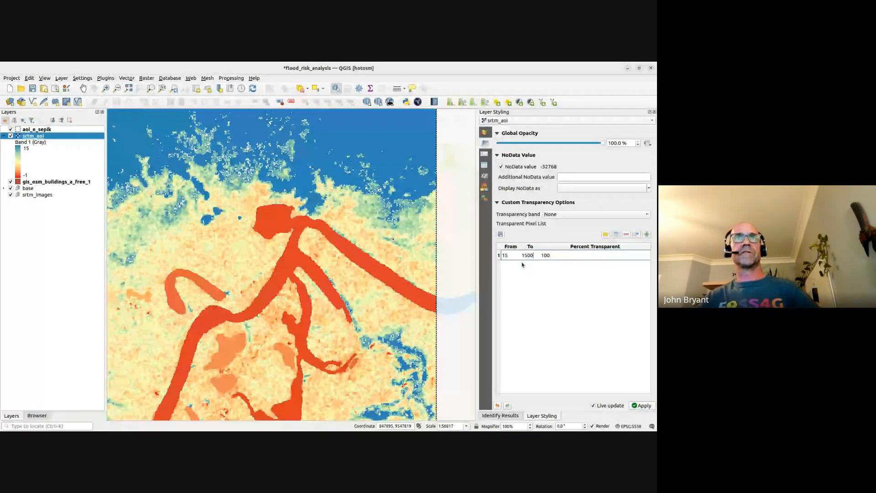
pyautogui.scroll(-1, 381, 266)
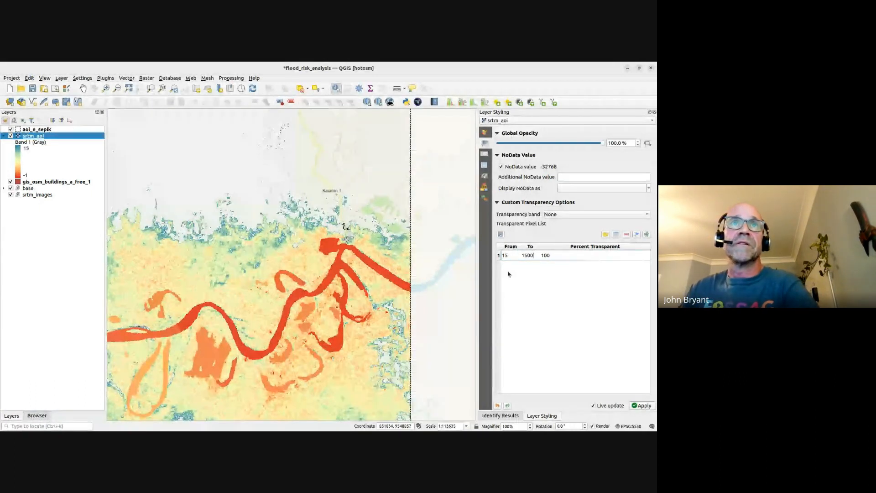
pyautogui.moveTo(356, 279); pyautogui.dragTo(356, 254)
pyautogui.scroll(-1, 346, 249)
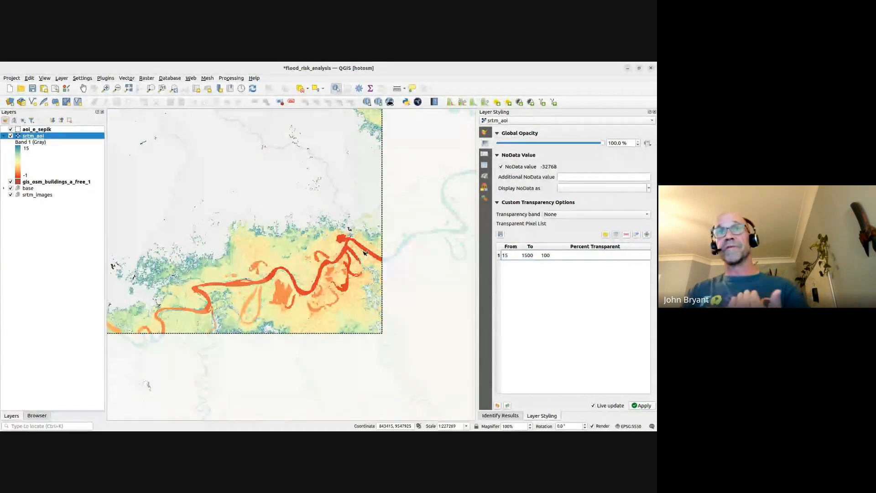
# Set the start of the srtm_aoi transparent pixel range to 10.
pyautogui.doubleClick(504, 255)
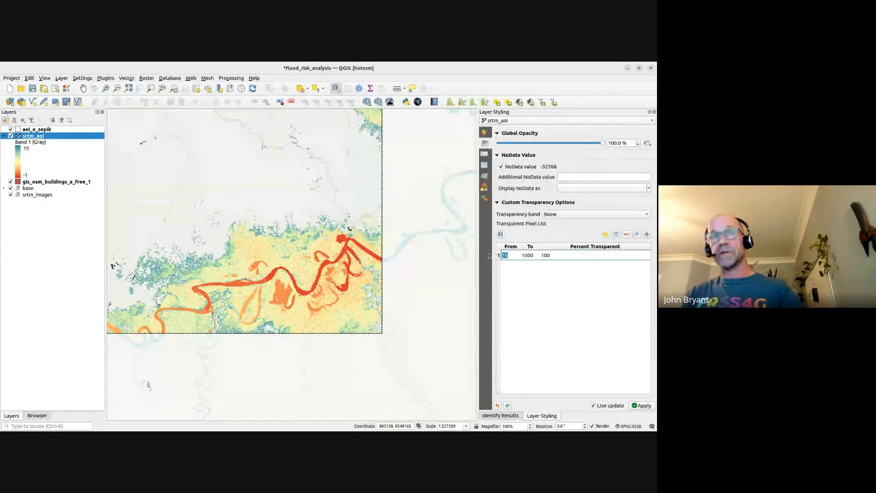
pyautogui.write('10')
pyautogui.scroll(1, 314, 264)
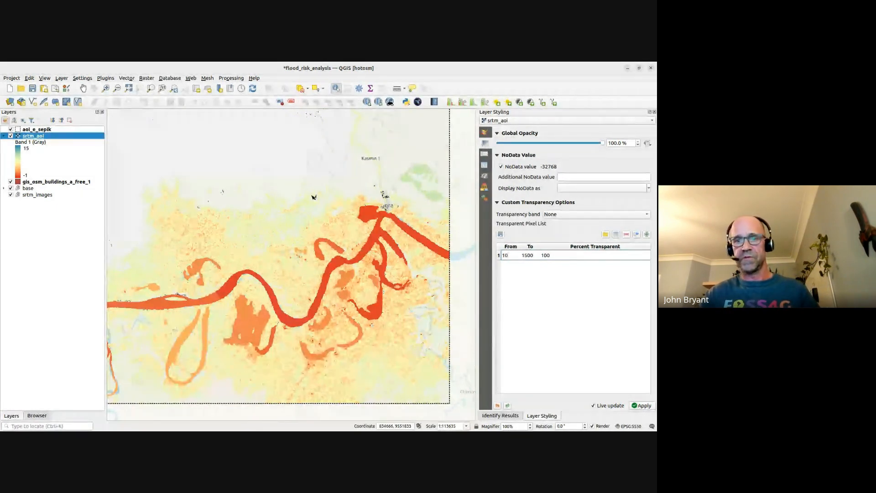
# Examine the remaining low ground westward along the river and identify the srtm_aoi elevation on the river channel upstream.
pyautogui.moveTo(249, 299); pyautogui.dragTo(411, 271)
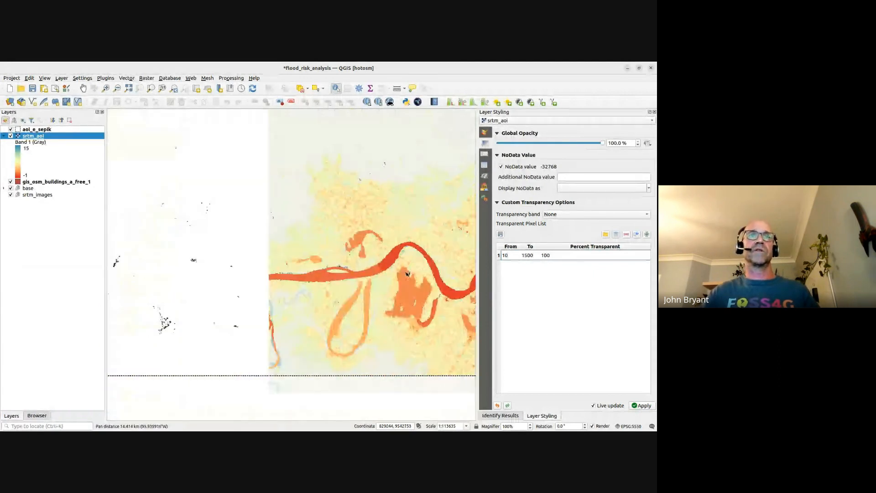
pyautogui.moveTo(165, 346); pyautogui.dragTo(315, 275)
pyautogui.scroll(-1, 315, 276)
pyautogui.moveTo(250, 285); pyautogui.dragTo(398, 278)
pyautogui.moveTo(323, 273); pyautogui.dragTo(414, 272)
pyautogui.moveTo(267, 251); pyautogui.dragTo(374, 272)
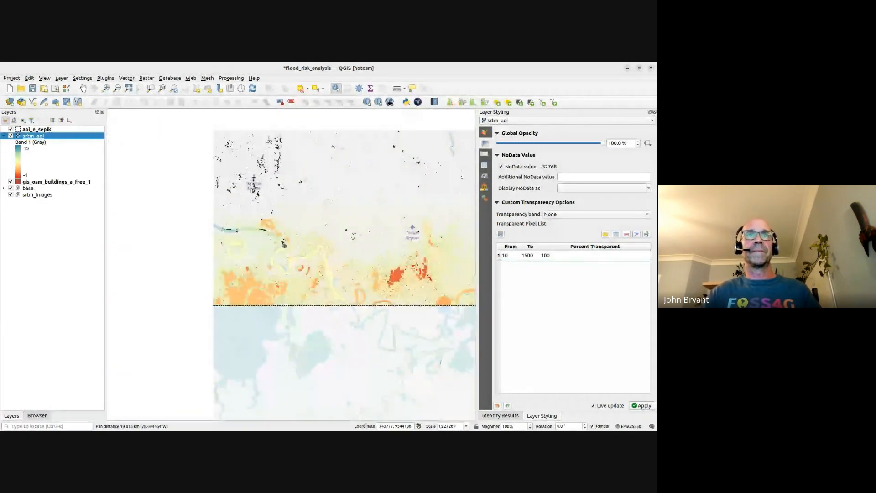
pyautogui.scroll(2, 283, 245)
pyautogui.click(326, 272)
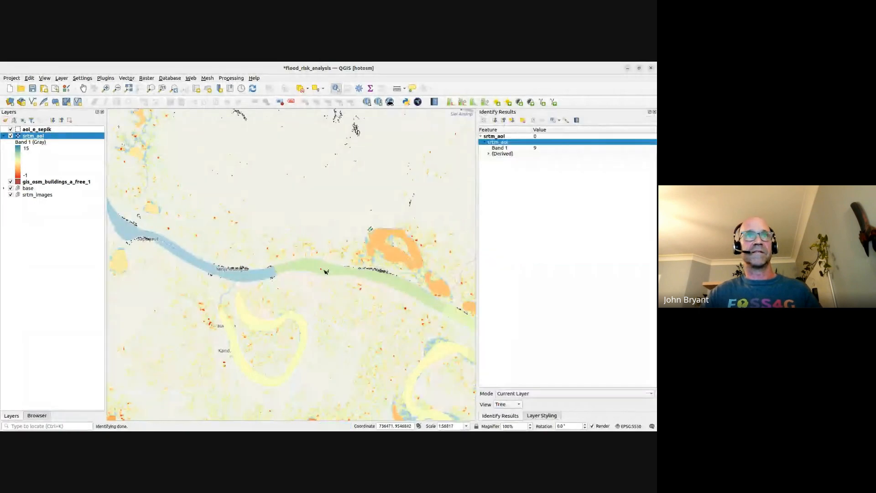
pyautogui.scroll(-1, 325, 271)
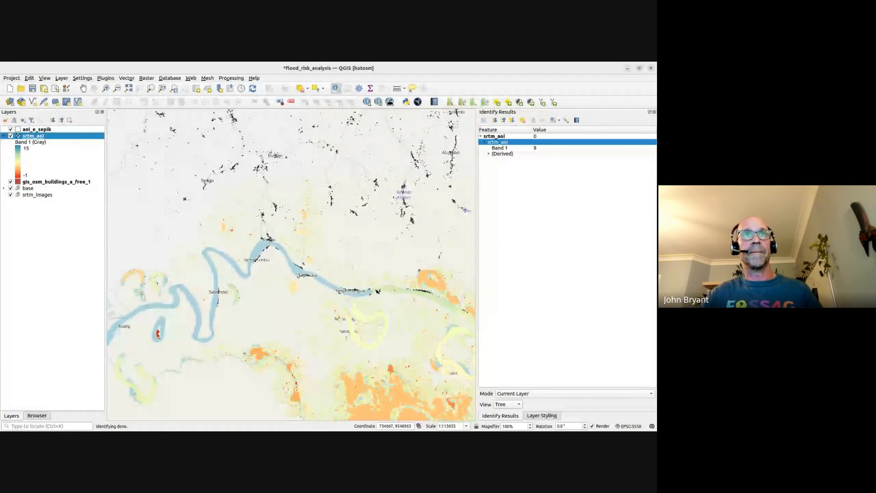
pyautogui.moveTo(468, 370); pyautogui.dragTo(379, 343)
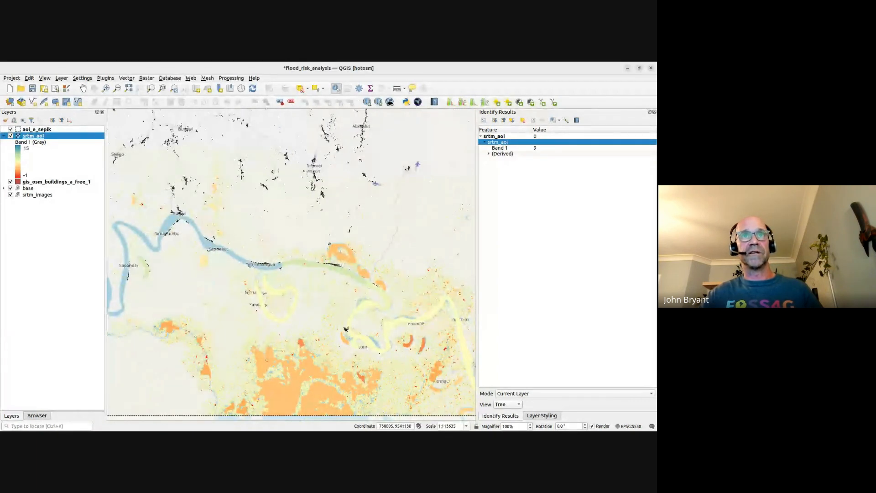
pyautogui.scroll(1, 329, 260)
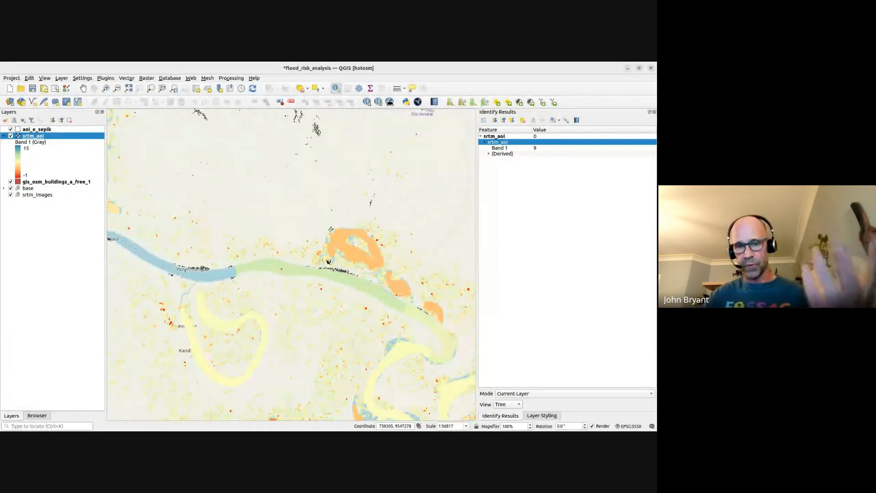
# Raise the start of the srtm_aoi transparent pixel range in stages to 20, 25 and 30.
pyautogui.click(543, 415)
pyautogui.scroll(1, 288, 268)
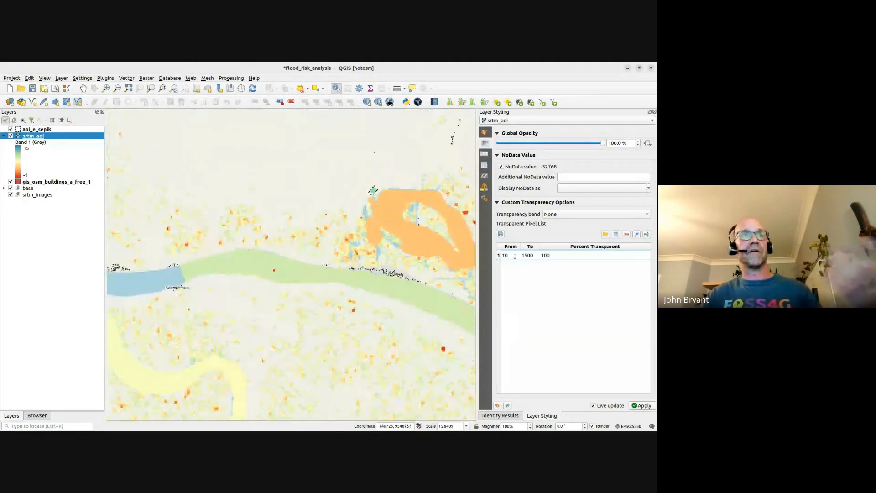
pyautogui.moveTo(511, 256); pyautogui.dragTo(480, 256)
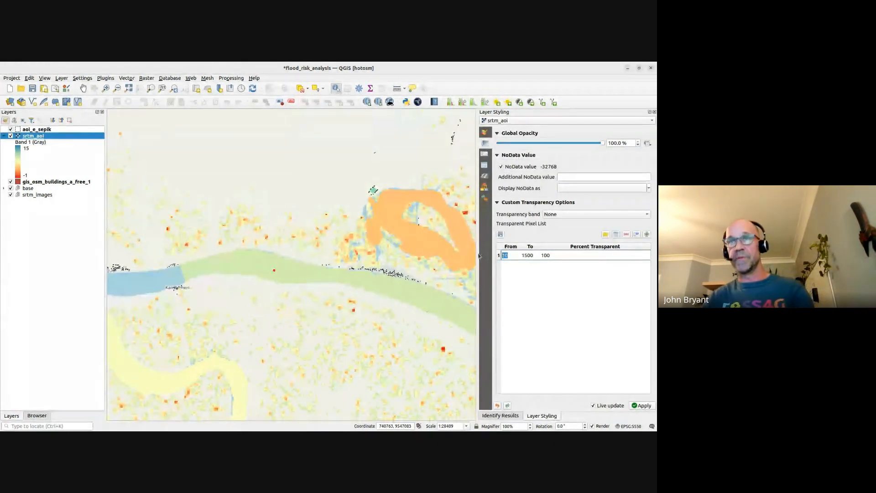
pyautogui.write('20')
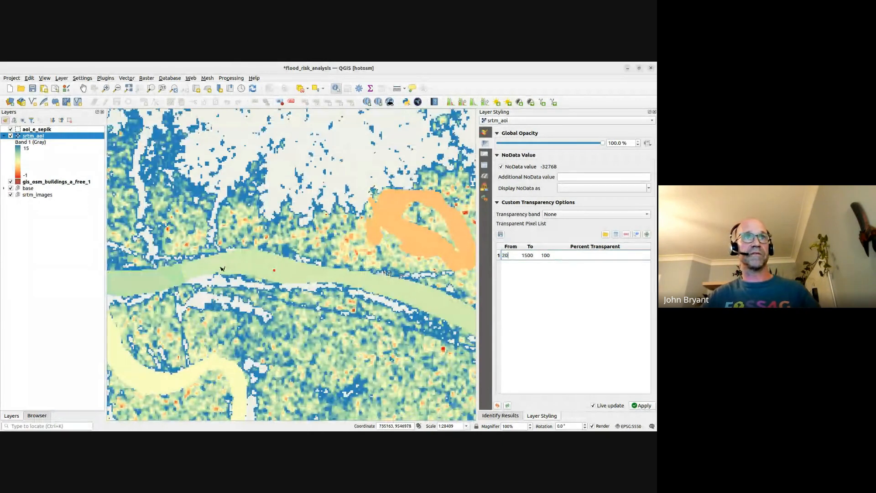
pyautogui.press('BackSpace')
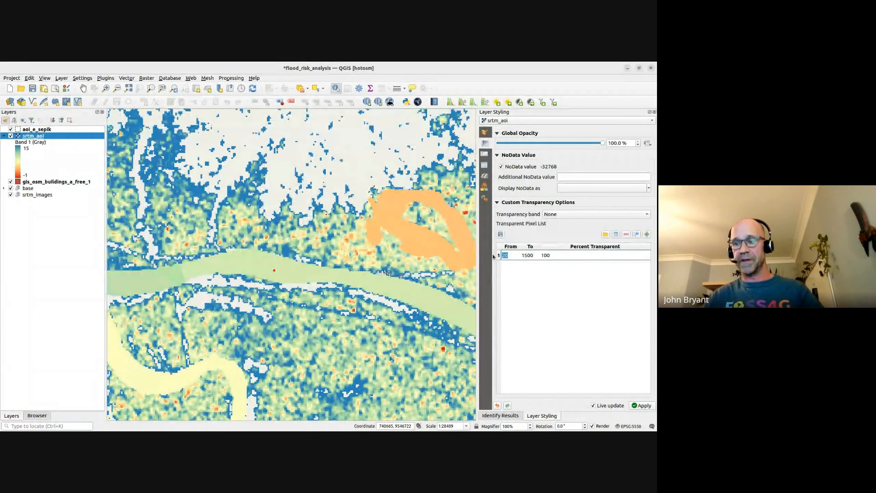
pyautogui.write('5')
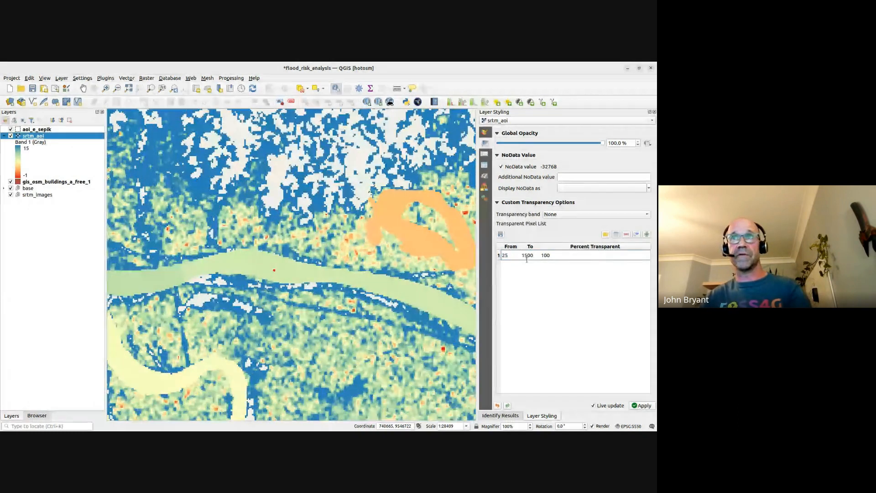
pyautogui.press('BackSpace')
pyautogui.press('BackSpace')
pyautogui.write('30')
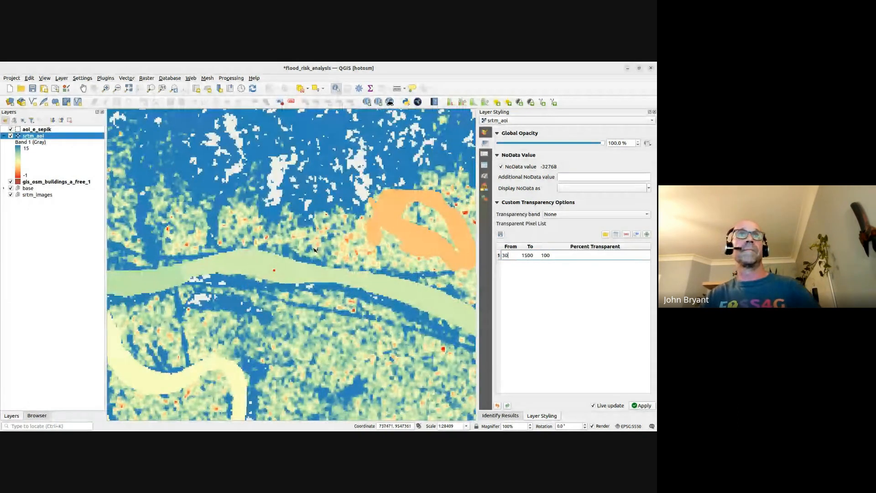
# Identify the srtm_aoi elevation on the bend of the inland river just south of the small building cluster.
pyautogui.scroll(-4, 324, 252)
pyautogui.scroll(-1, 284, 240)
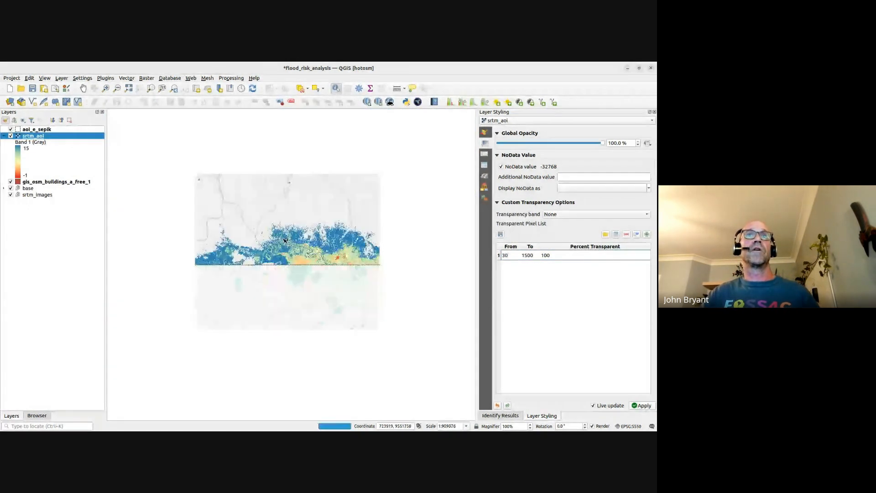
pyautogui.scroll(2, 243, 204)
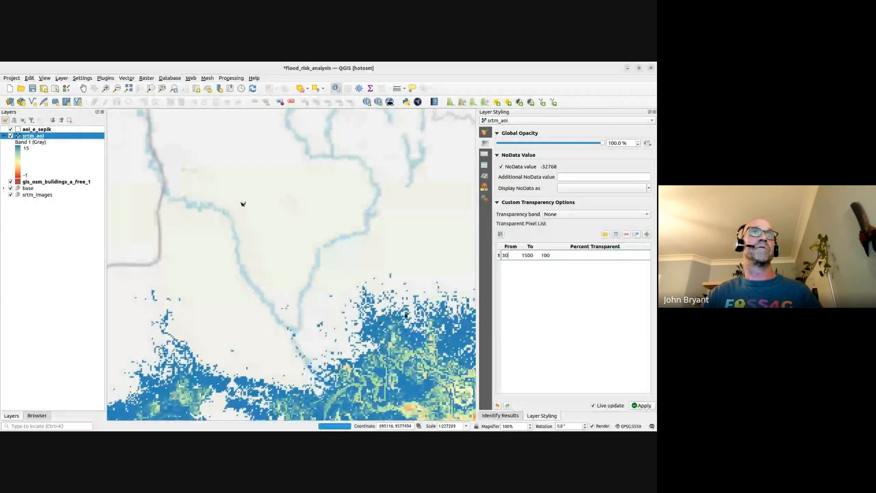
pyautogui.scroll(2, 243, 204)
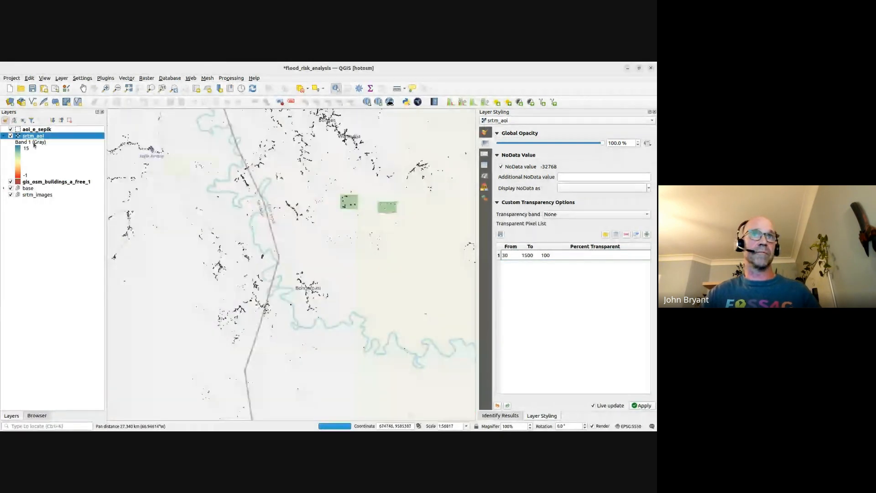
pyautogui.scroll(3, 268, 243)
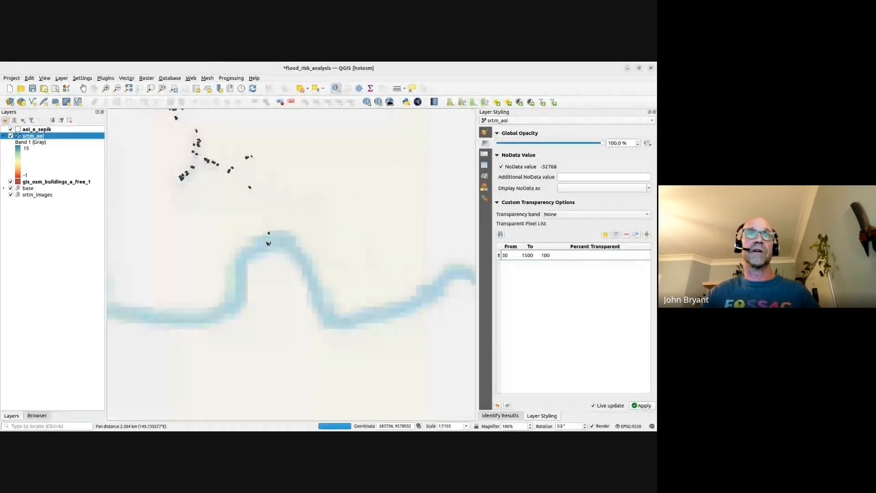
pyautogui.click(298, 249)
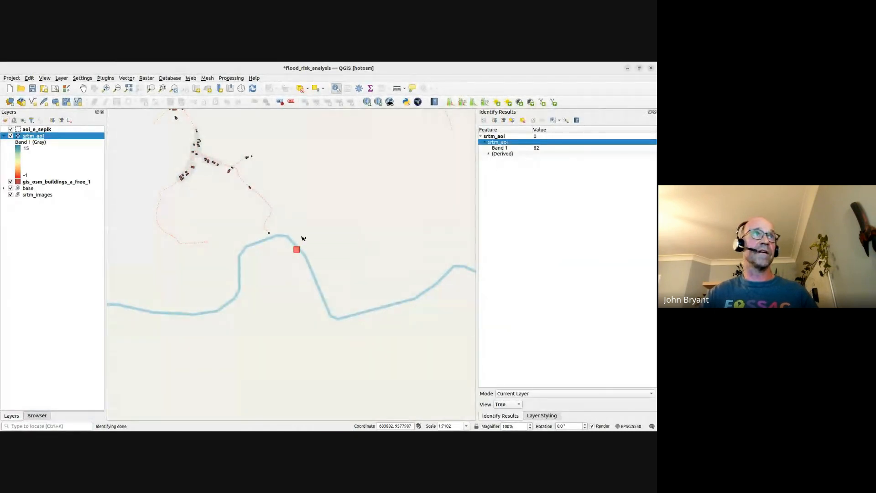
# Set the start of the srtm_aoi transparent pixel range to 100 and examine the coverage across the surrounding river valleys.
pyautogui.click(540, 416)
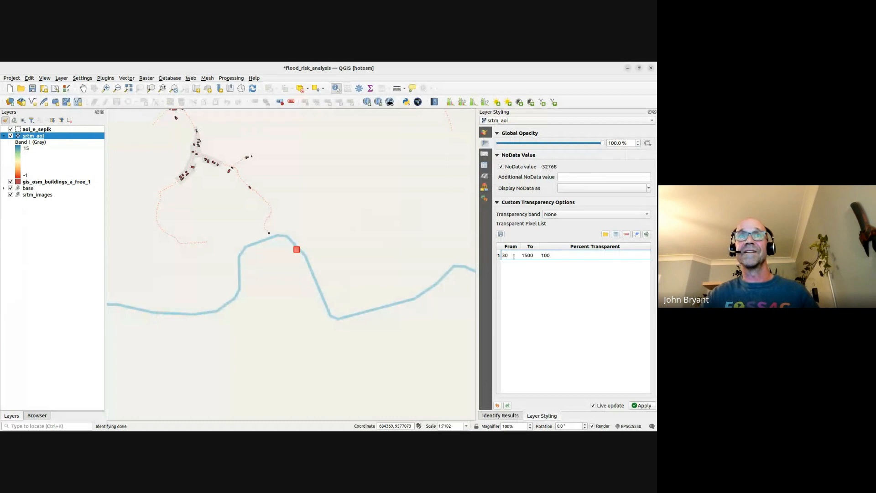
pyautogui.doubleClick(514, 256)
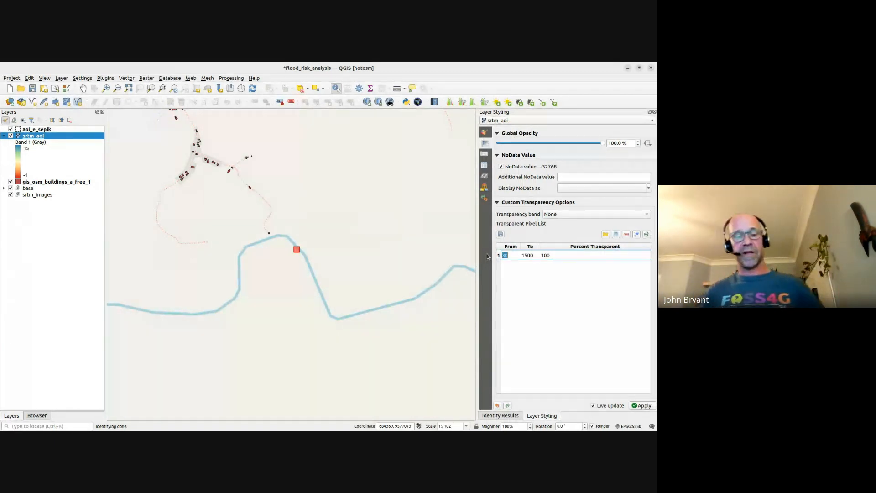
pyautogui.write('100')
pyautogui.press('Return')
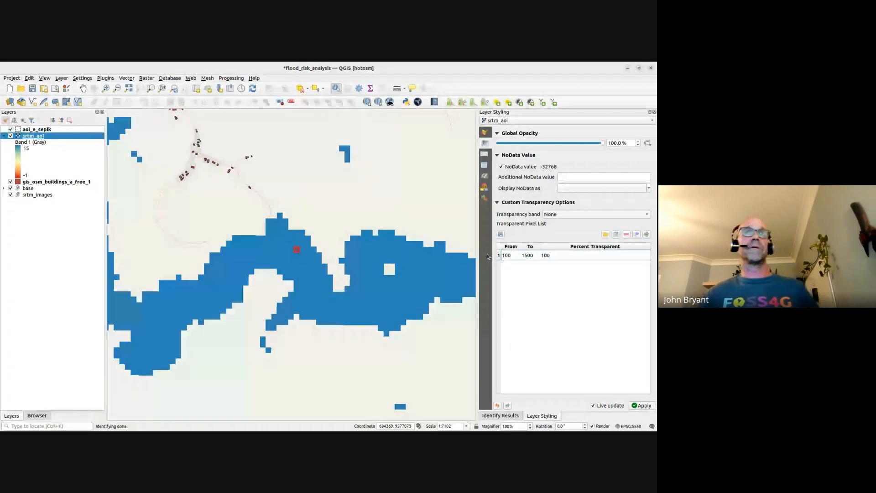
pyautogui.scroll(-2, 336, 281)
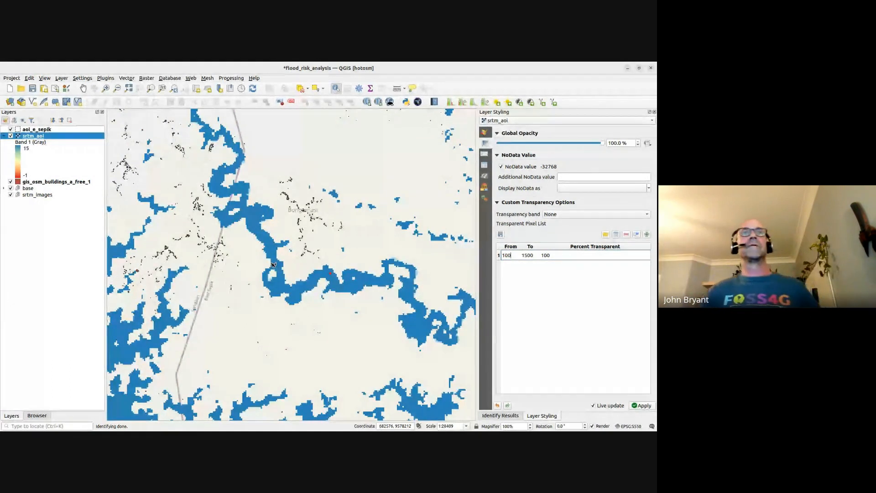
pyautogui.scroll(-3, 332, 256)
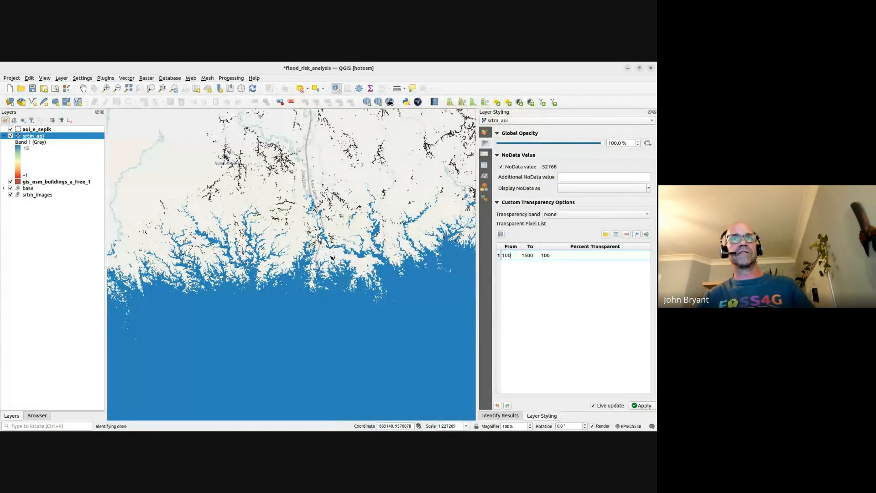
pyautogui.scroll(-1, 442, 322)
pyautogui.scroll(1, 241, 258)
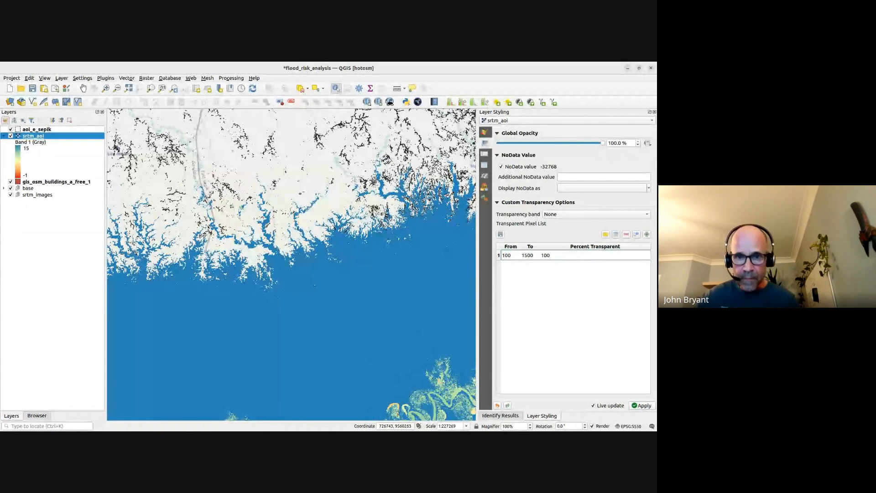
# Switch to the presentation's Height Above Nearest Drainage (HAND) slide, and view the WhiteboxTools download page in the browser.
pyautogui.hotkey('alt', 'Tab')
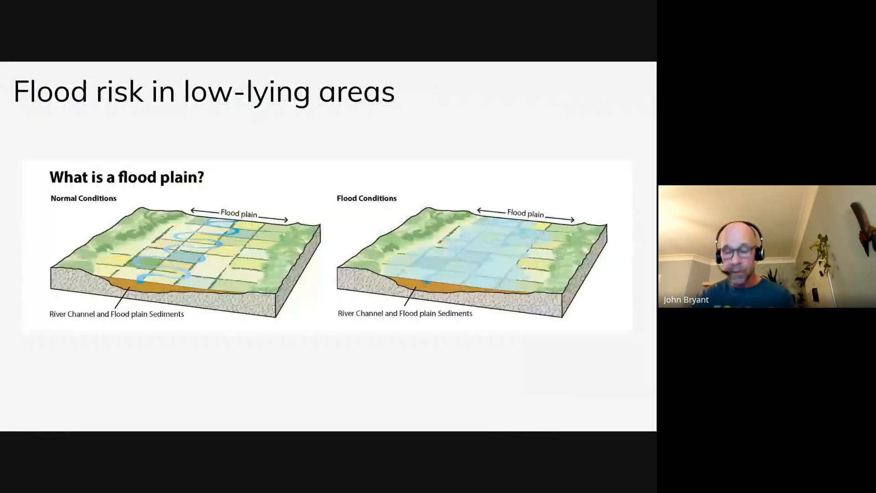
pyautogui.press('Right')
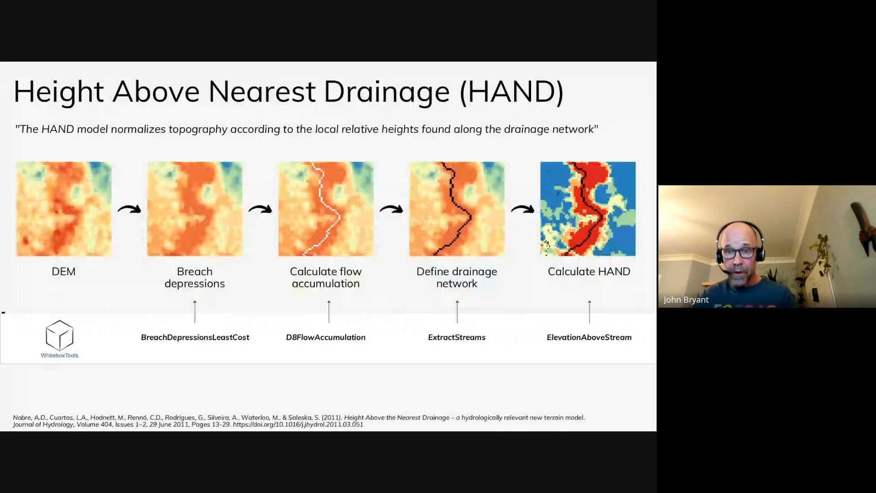
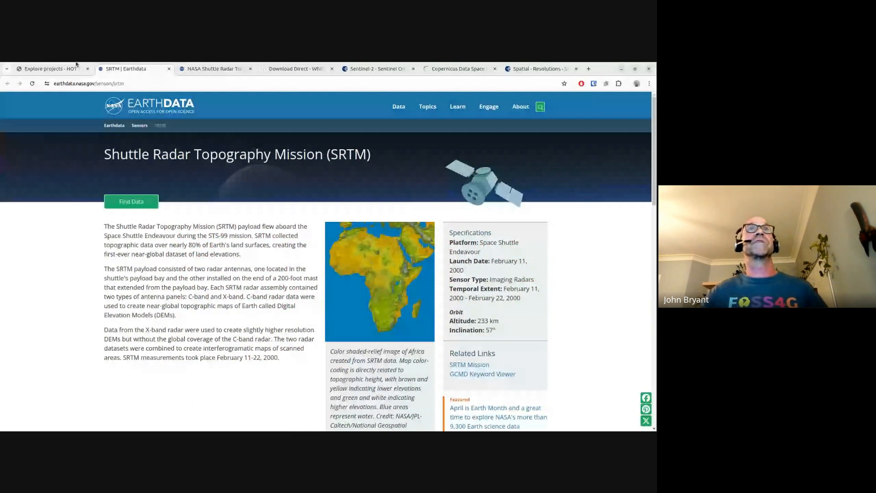
pyautogui.click(292, 69)
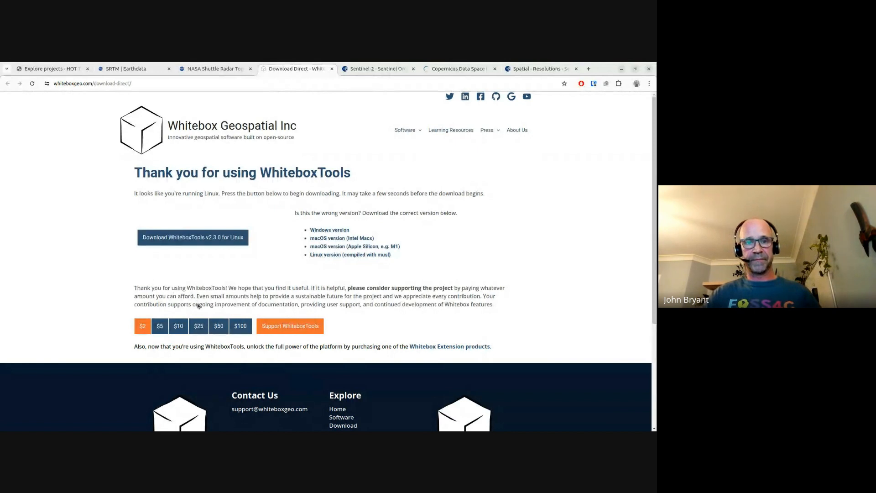
# Switch to QGIS, search all plugins for "whitebo" and view the WhiteboxTools for QGIS description with its manual address.
pyautogui.hotkey('alt', 'Tab')
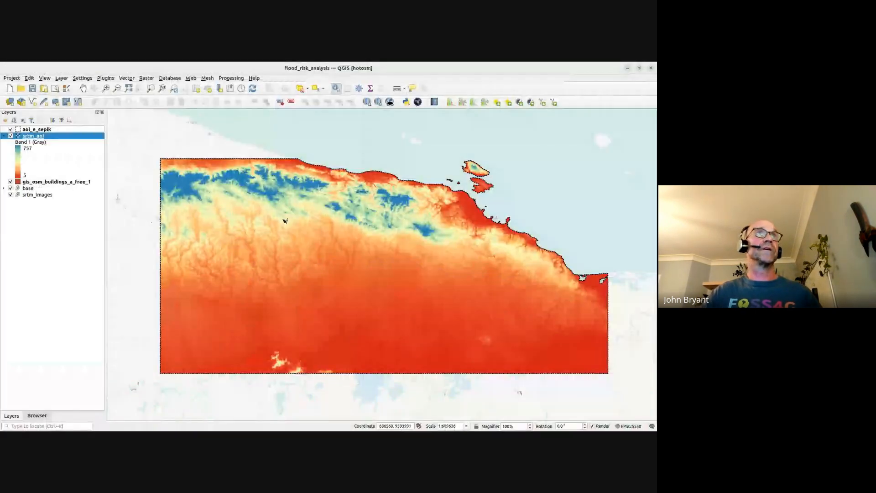
pyautogui.click(106, 78)
pyautogui.click(114, 86)
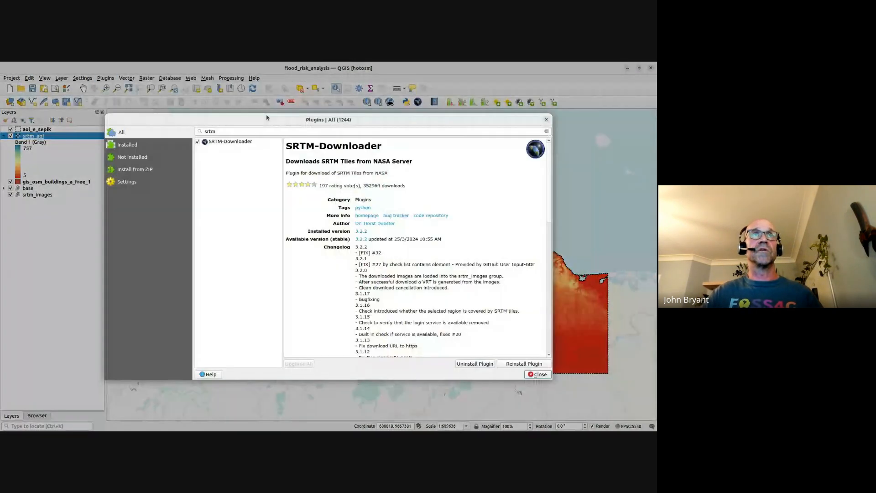
pyautogui.hotkey('ctrl', 'a')
pyautogui.write('whitebo')
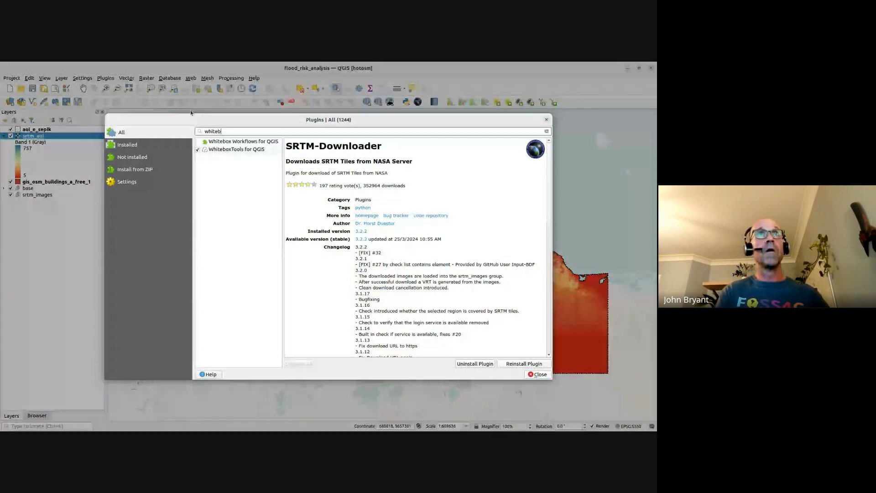
pyautogui.click(237, 150)
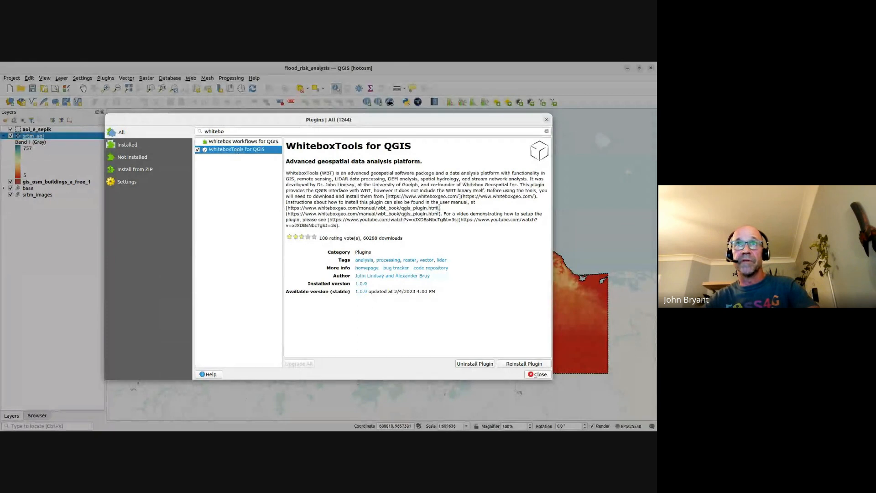
pyautogui.moveTo(440, 208); pyautogui.dragTo(305, 208)
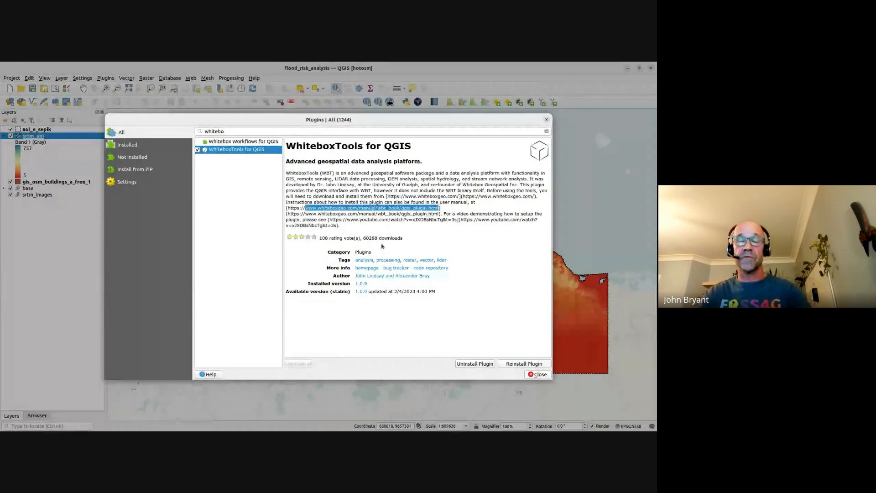
pyautogui.click(434, 313)
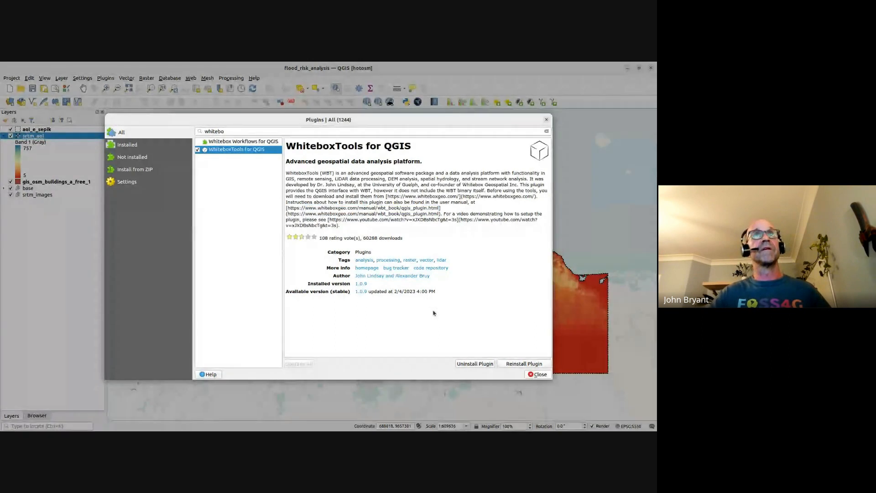
# Leave the plugin manager and open the WhiteboxTools provider settings in the QGIS Processing options.
pyautogui.click(539, 374)
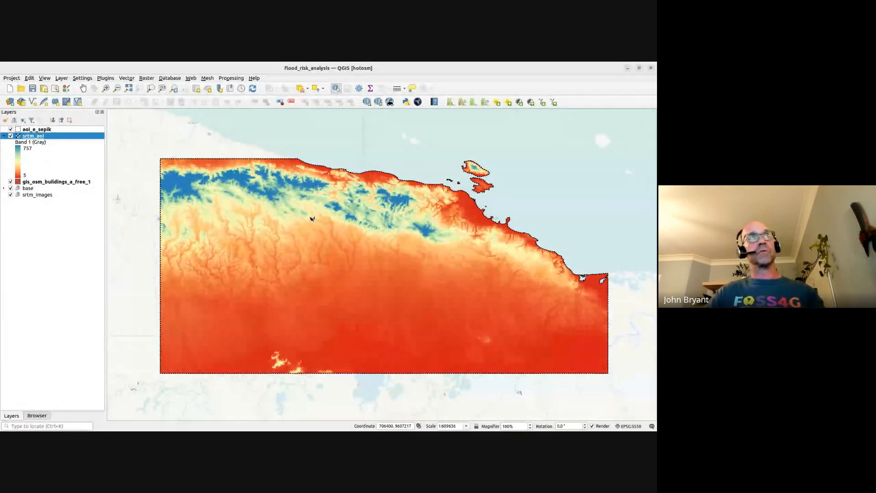
pyautogui.click(84, 80)
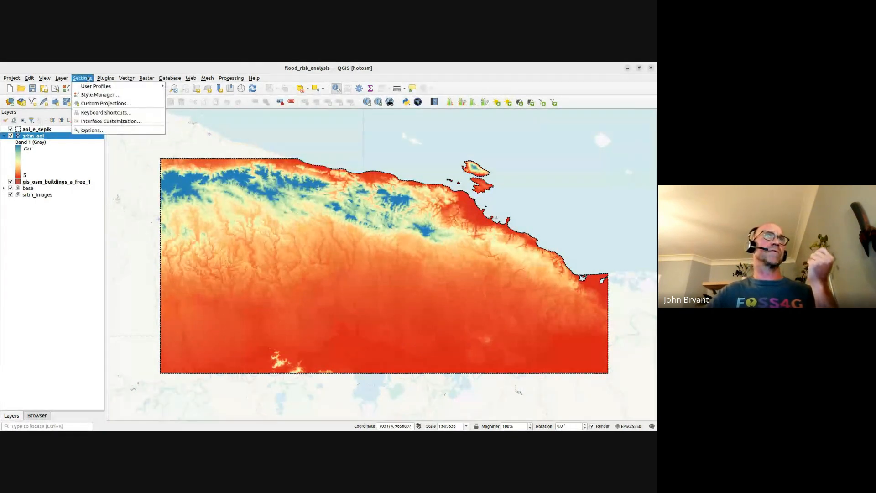
pyautogui.click(98, 131)
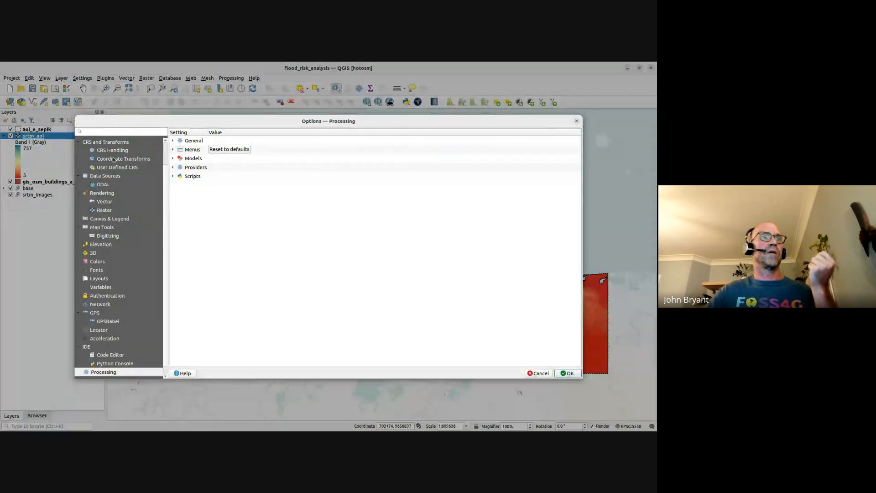
pyautogui.scroll(1, 115, 374)
pyautogui.scroll(-2, 115, 373)
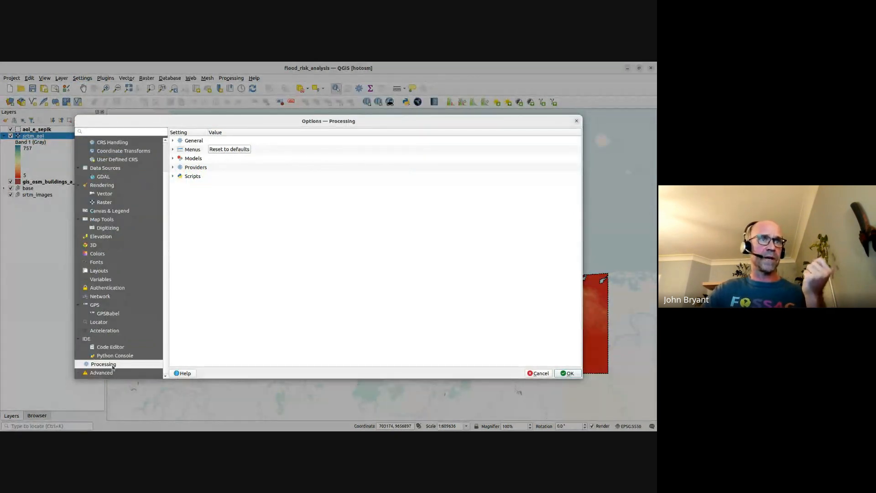
pyautogui.click(173, 167)
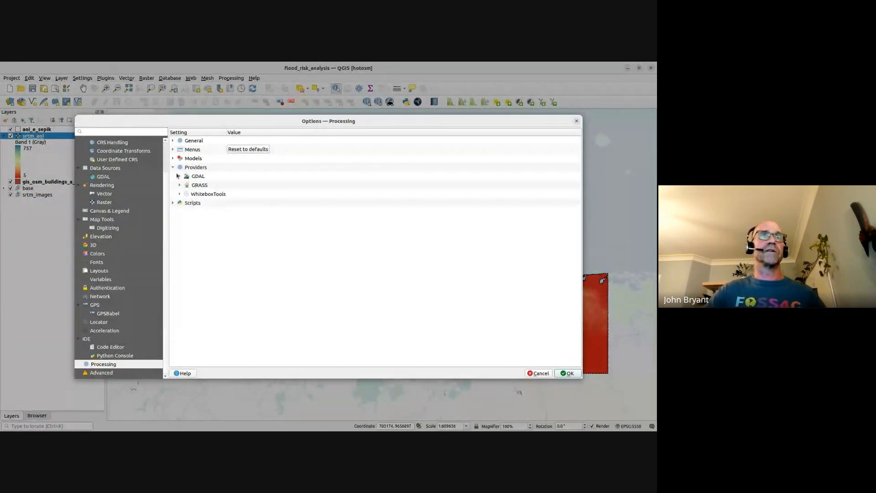
pyautogui.click(194, 197)
pyautogui.click(180, 194)
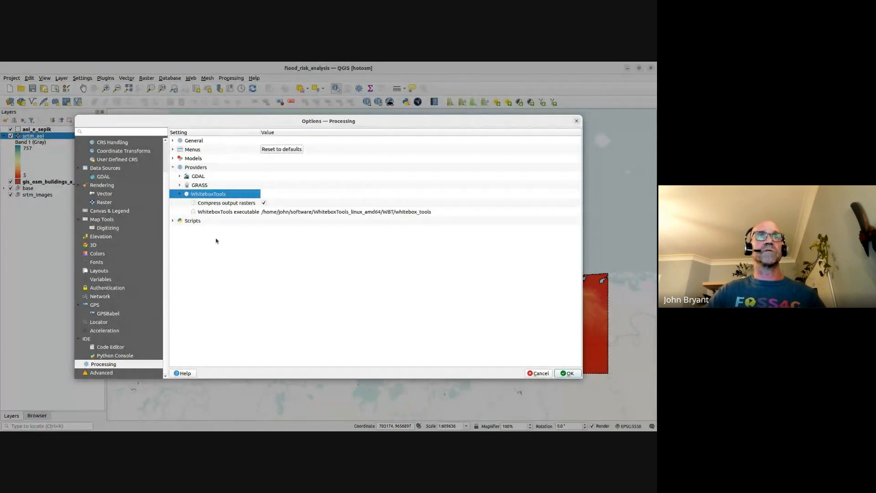
# Examine the WhiteboxTools executable path in the provider settings and accept the options.
pyautogui.click(229, 213)
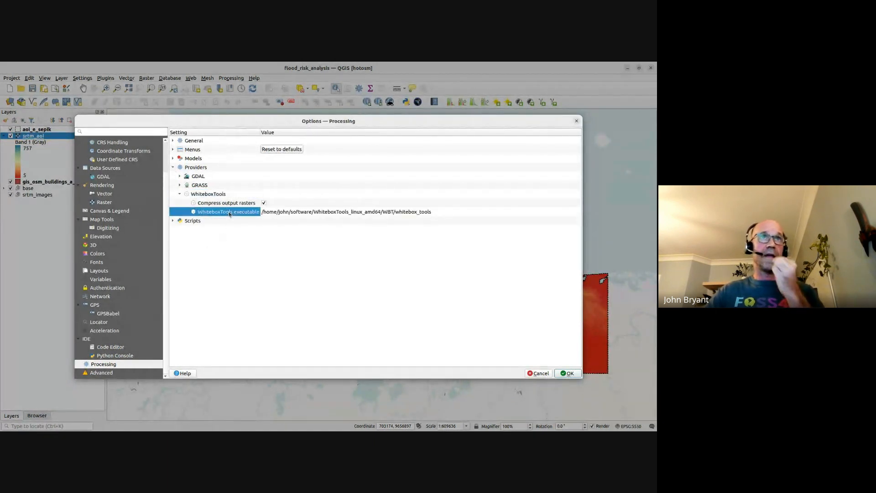
pyautogui.click(285, 213)
pyautogui.hotkey('ctrl', 'a')
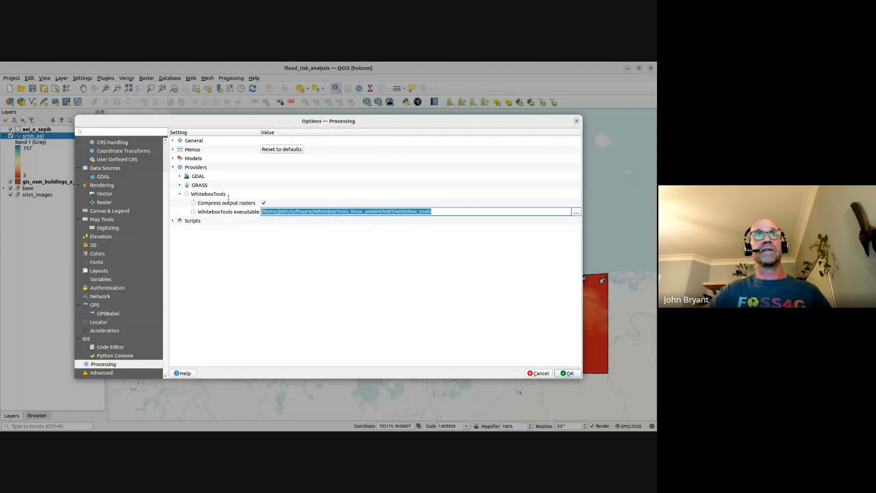
pyautogui.click(387, 264)
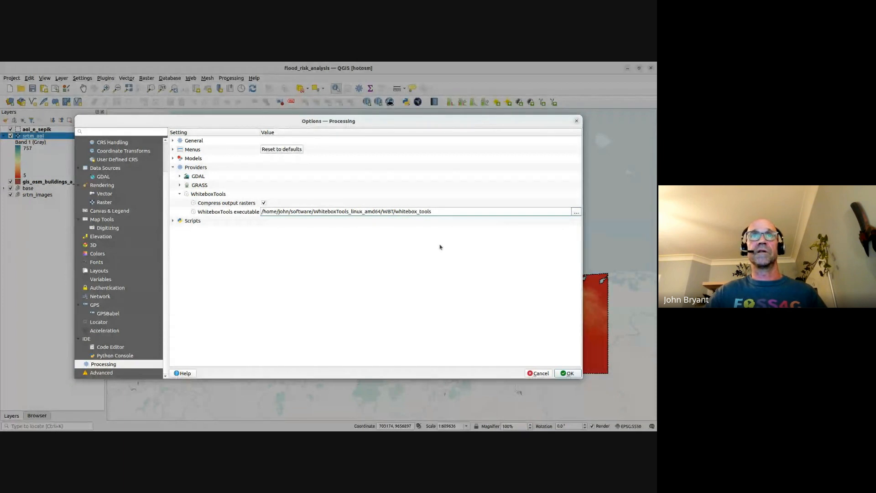
pyautogui.moveTo(433, 211); pyautogui.dragTo(250, 214)
pyautogui.click(363, 340)
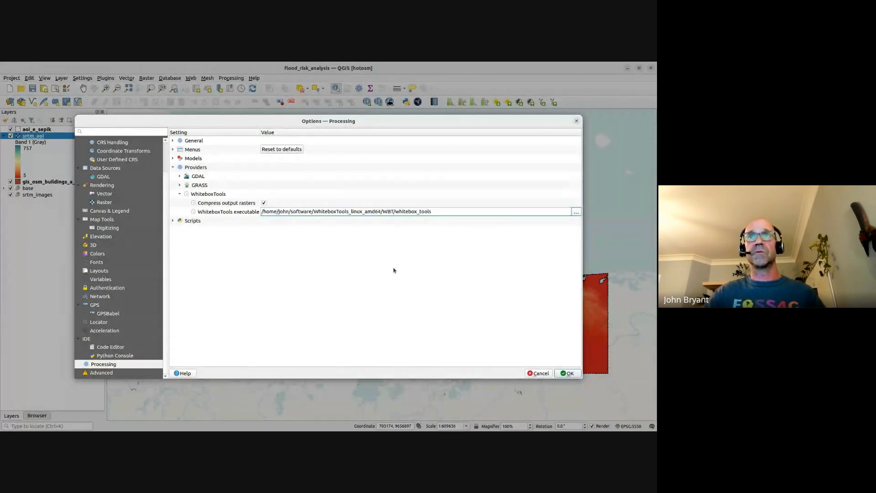
pyautogui.click(567, 373)
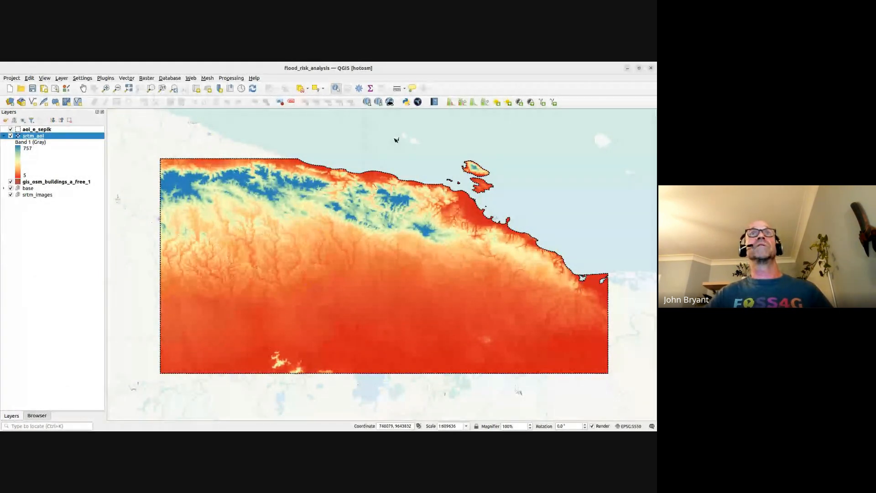
# Show the Processing Toolbox and expand WhiteboxTools to list its Hydrological Analysis tools.
pyautogui.click(358, 88)
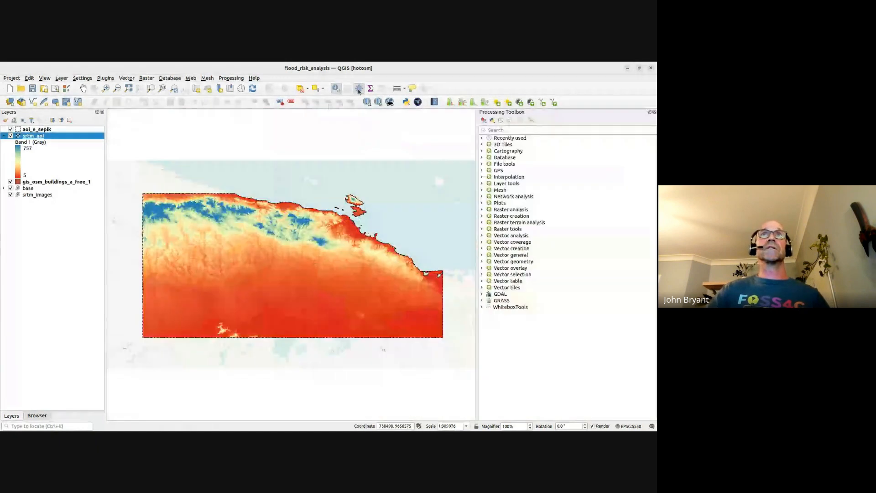
pyautogui.click(517, 307)
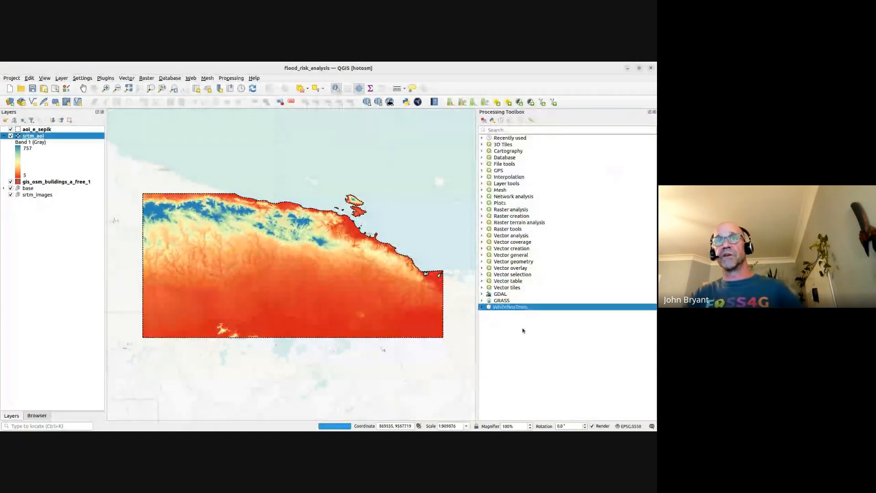
pyautogui.click(483, 307)
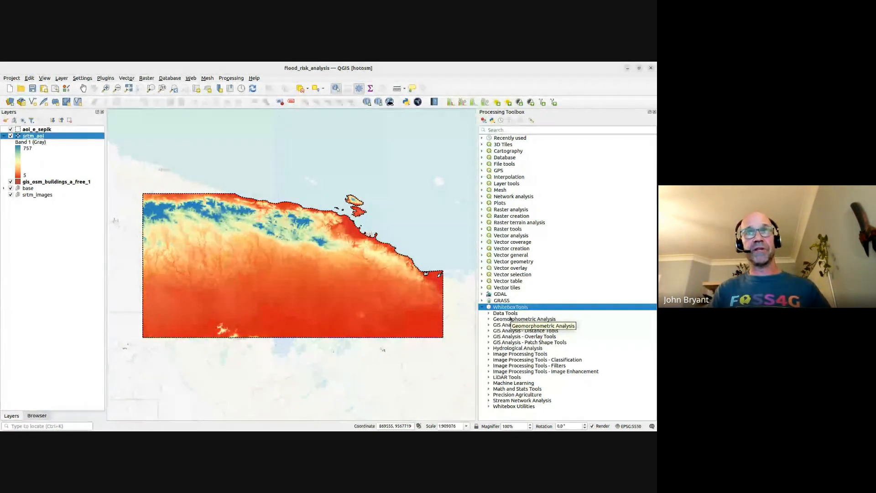
pyautogui.click(508, 349)
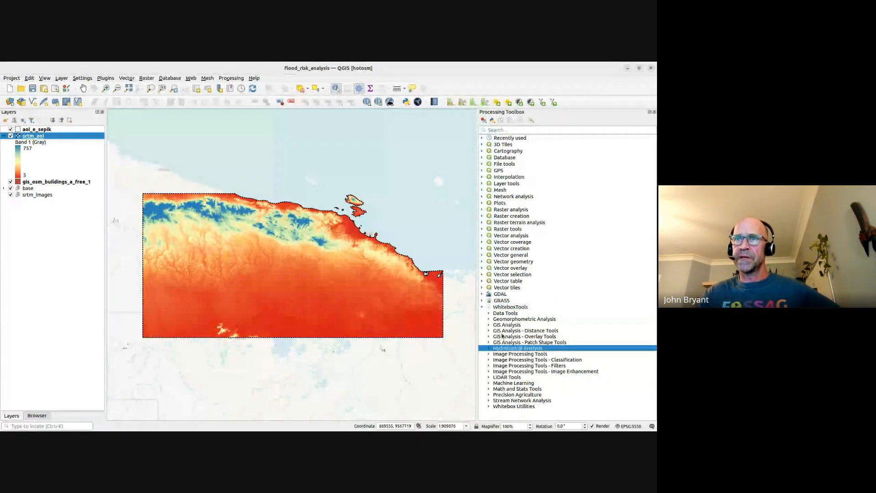
pyautogui.doubleClick(494, 350)
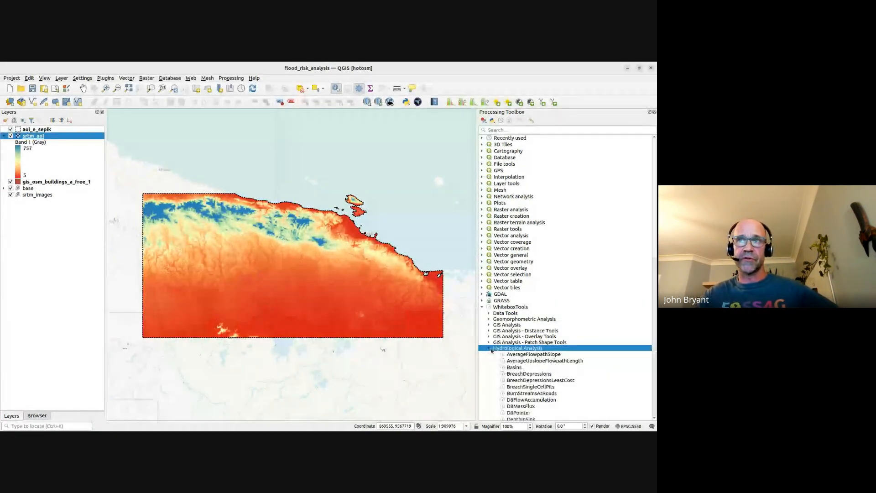
pyautogui.scroll(-1, 505, 349)
pyautogui.scroll(-2, 505, 349)
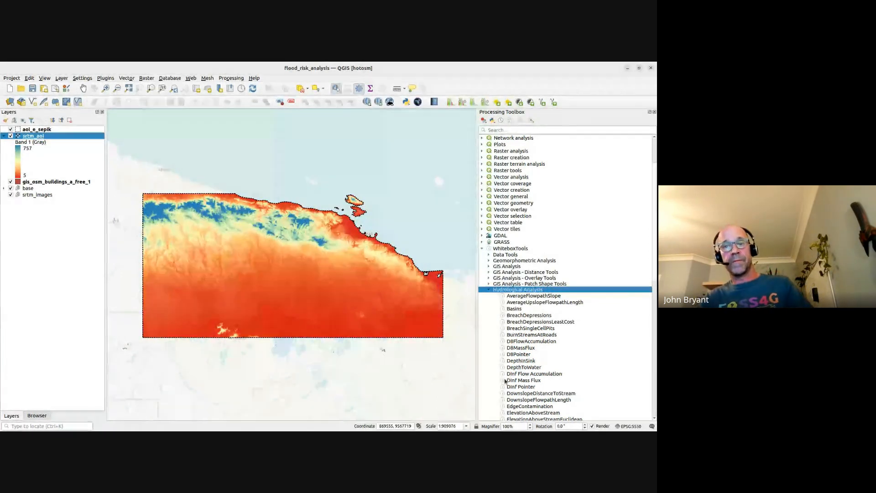
# Switch to the presentation to check the HAND tool sequence, and return to QGIS to open BreachDepressionsLeastCost.
pyautogui.hotkey('alt', 'Tab')
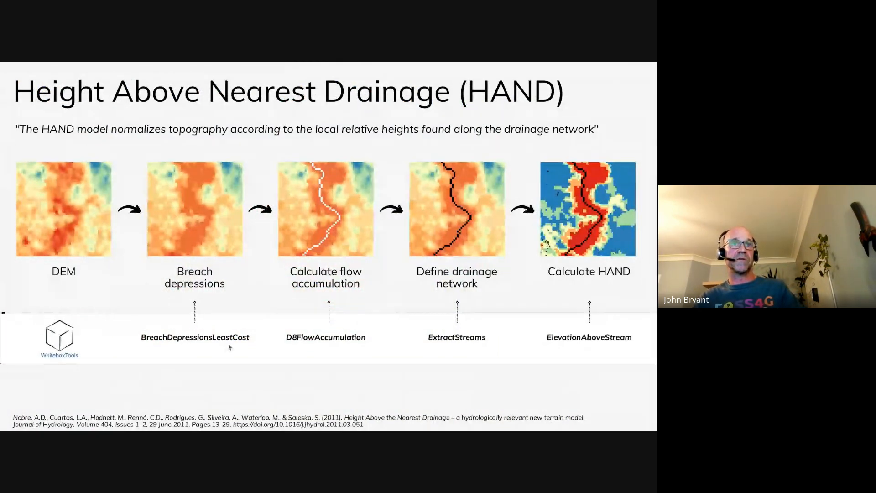
pyautogui.hotkey('alt', 'Tab')
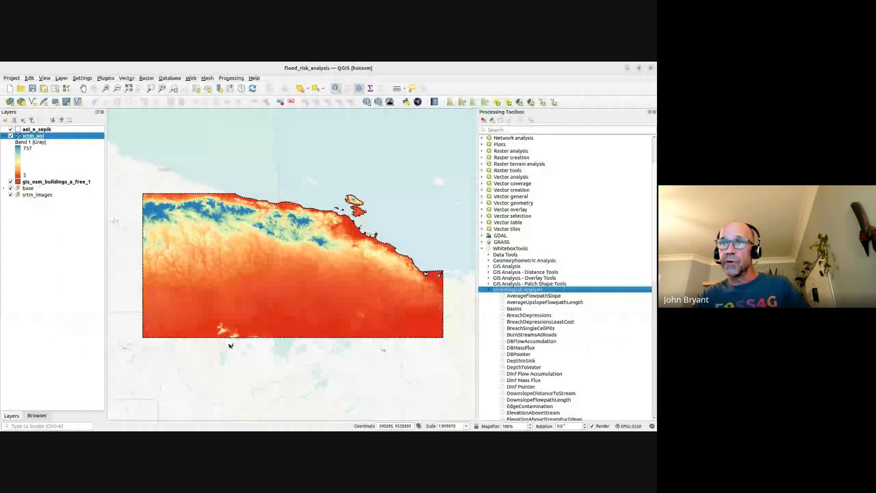
pyautogui.click(525, 322)
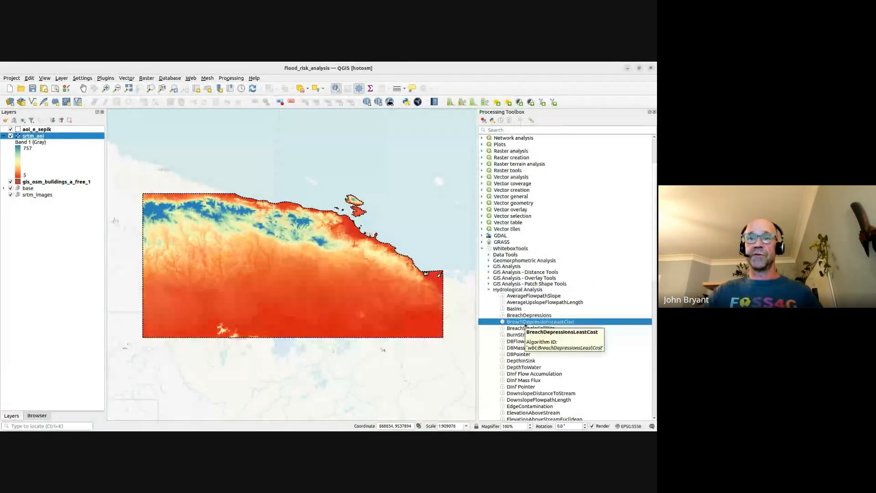
pyautogui.press('Return')
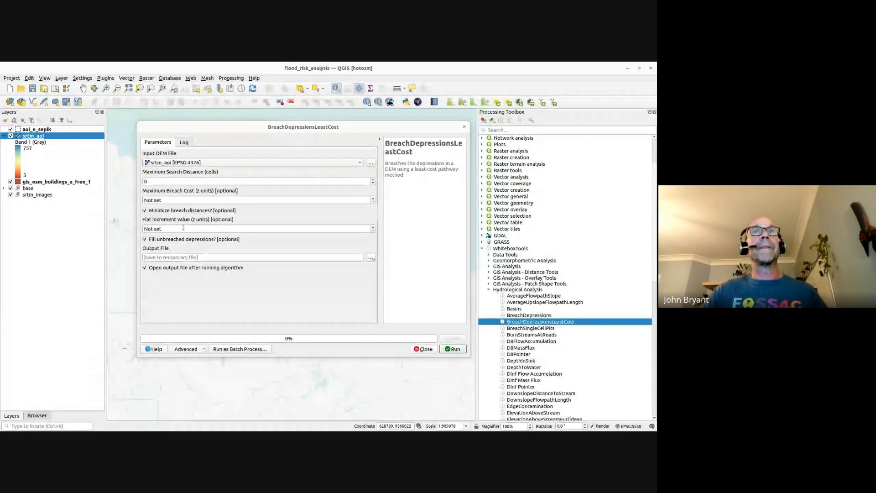
# Run BreachDepressionsLeastCost on srtm_aoi with its default parameters, saving the output as BreachDepressionsLeastCost in the temp folder.
pyautogui.click(371, 257)
pyautogui.click(392, 271)
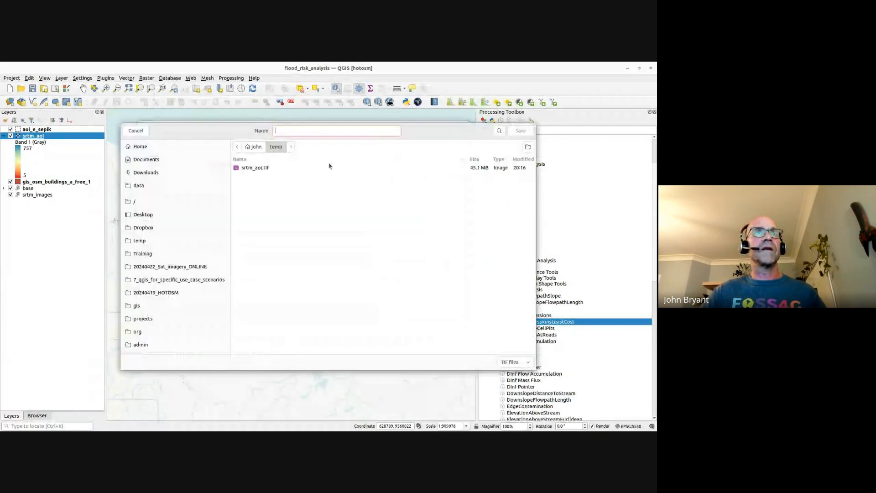
pyautogui.write('BreachDepressionsLeastCost')
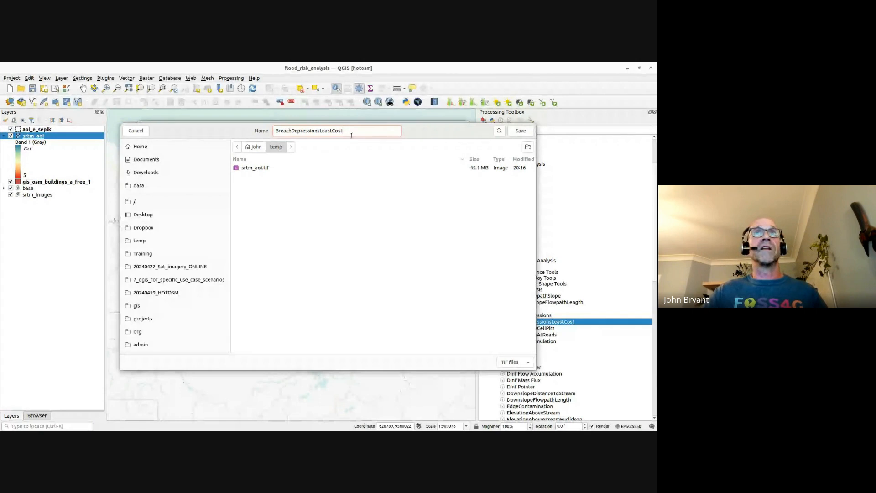
pyautogui.doubleClick(301, 130)
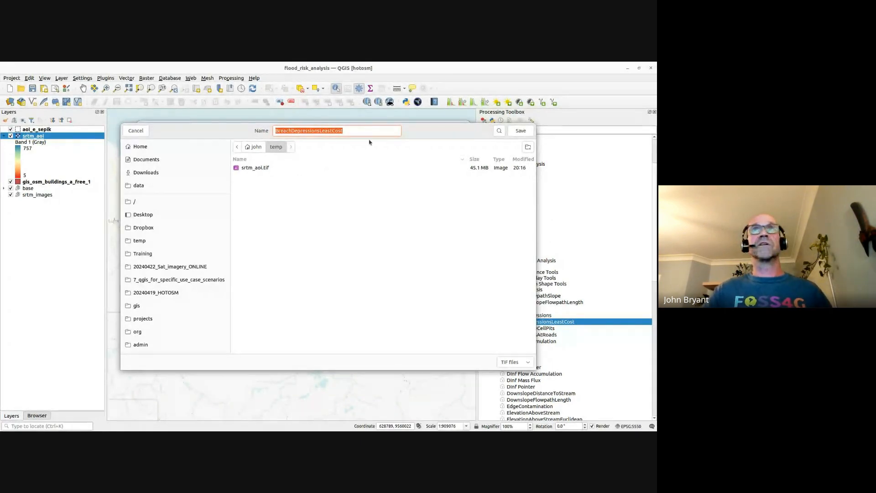
pyautogui.click(520, 131)
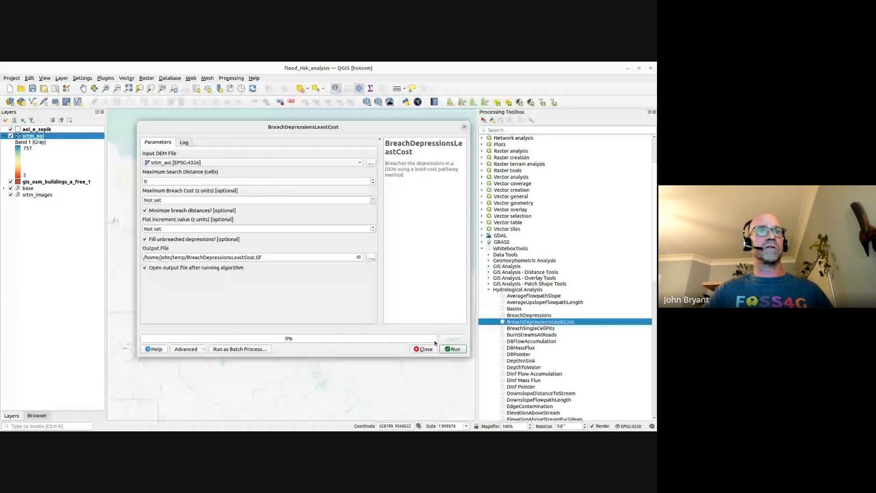
pyautogui.click(453, 348)
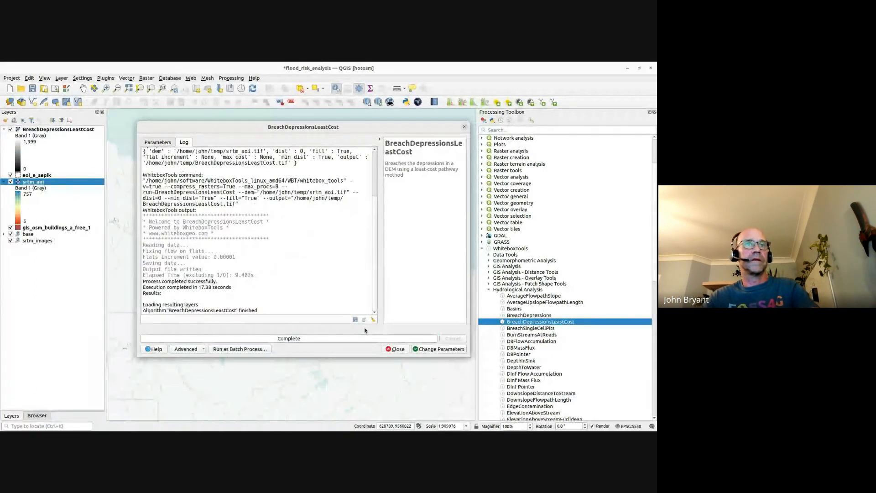
pyautogui.click(397, 350)
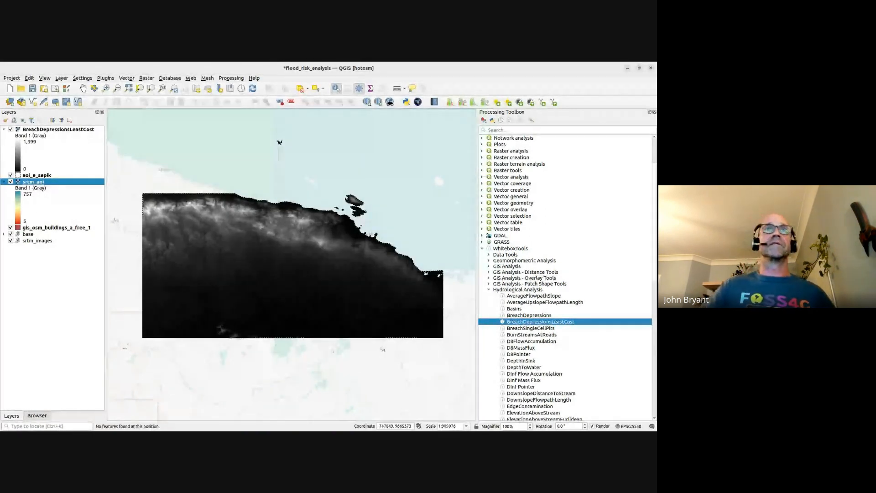
# Move the BreachDepressionsLeastCost layer directly below aoi_e_sepik, and narrow the Processing Toolbox to widen the map.
pyautogui.click(44, 130)
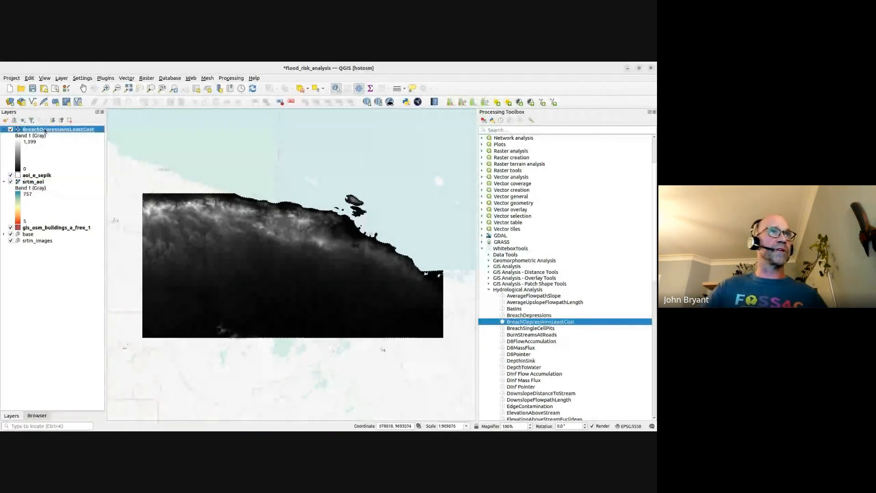
pyautogui.moveTo(45, 130); pyautogui.dragTo(32, 179)
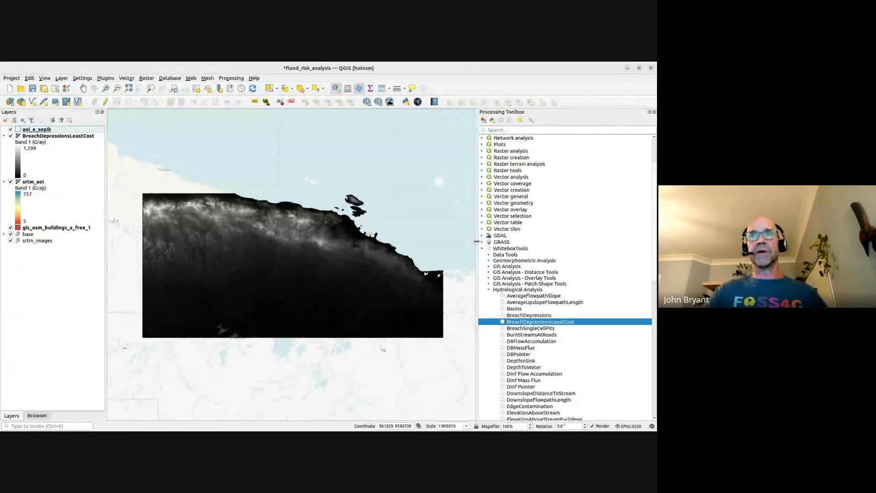
pyautogui.moveTo(477, 243); pyautogui.dragTo(526, 244)
# Copy the style of the srtm_aoi layer and paste it onto the BreachDepressionsLeastCost layer.
pyautogui.scroll(1, 289, 302)
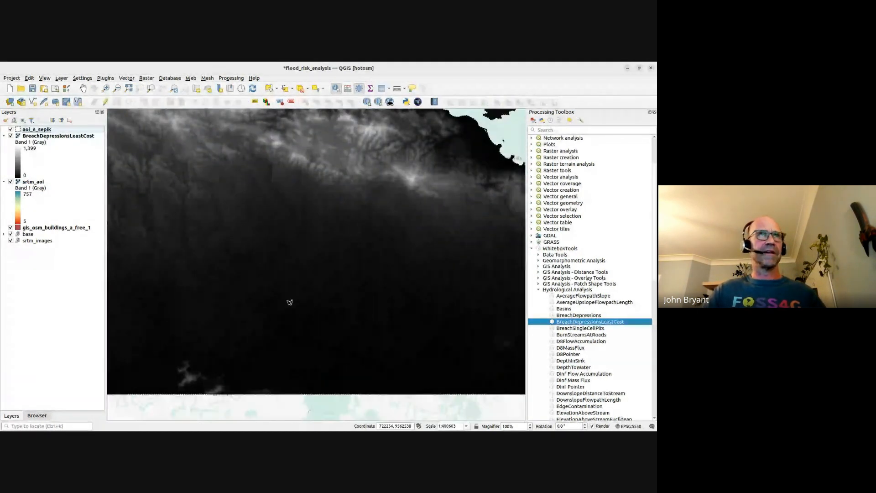
pyautogui.scroll(1, 289, 302)
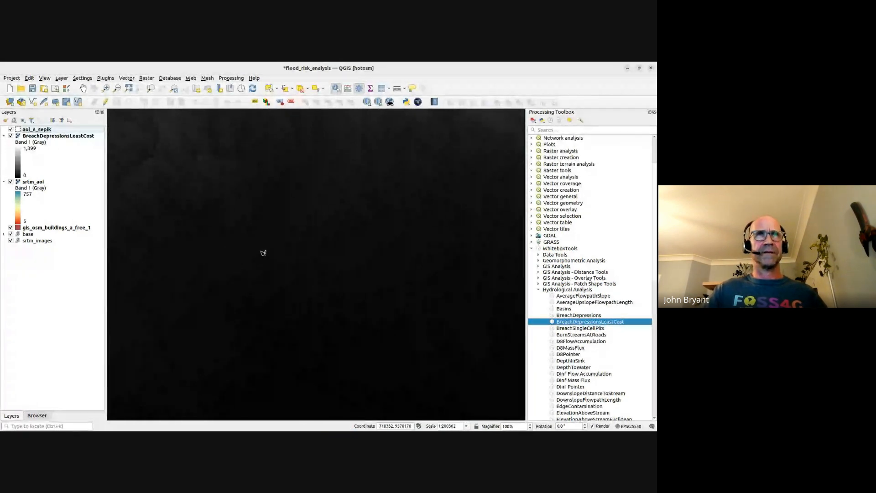
pyautogui.scroll(1, 263, 253)
pyautogui.click(24, 182)
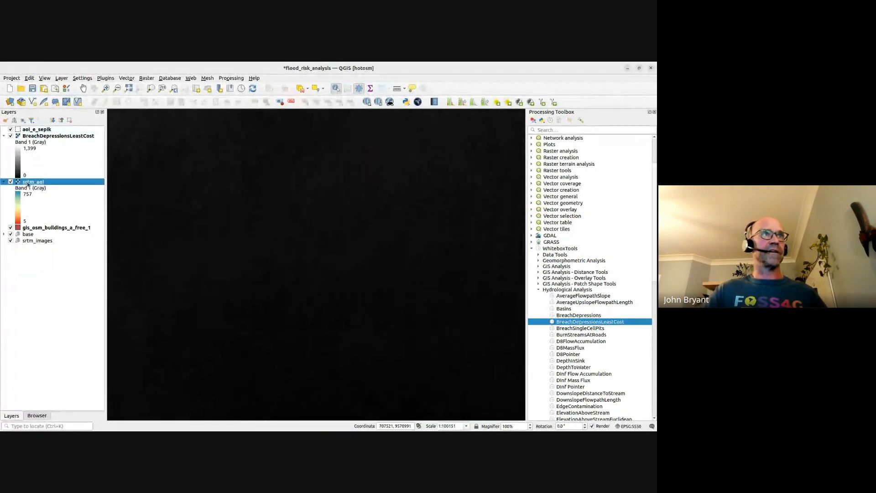
pyautogui.rightClick(28, 184)
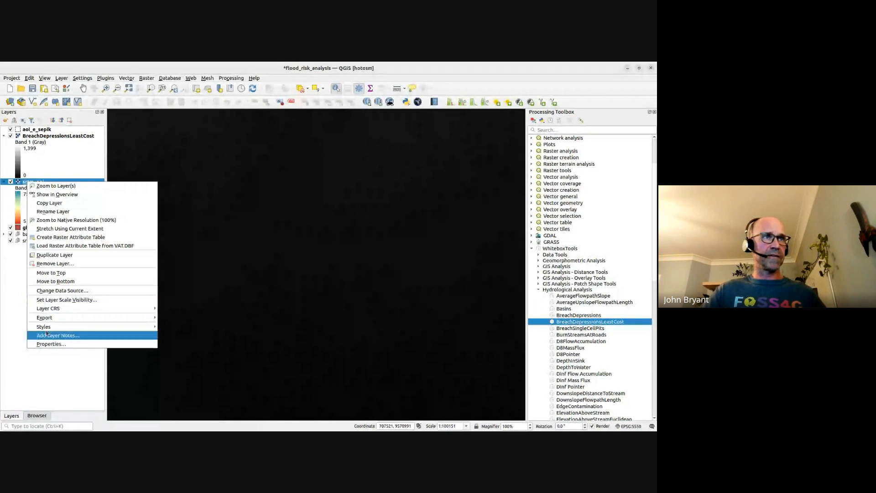
pyautogui.moveTo(127, 327)
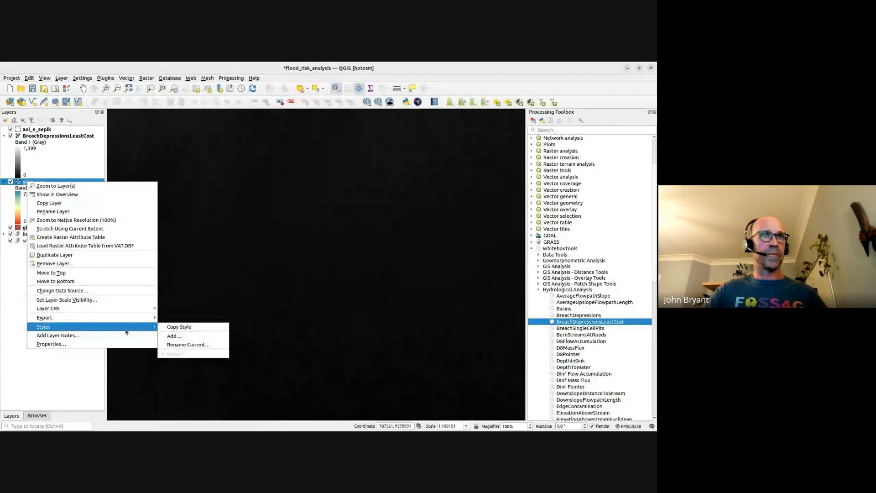
pyautogui.click(171, 330)
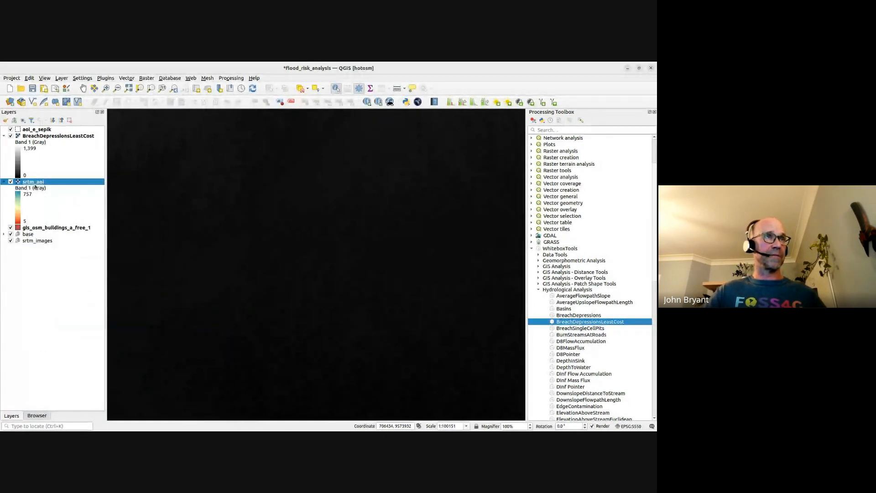
pyautogui.rightClick(39, 137)
pyautogui.moveTo(137, 274)
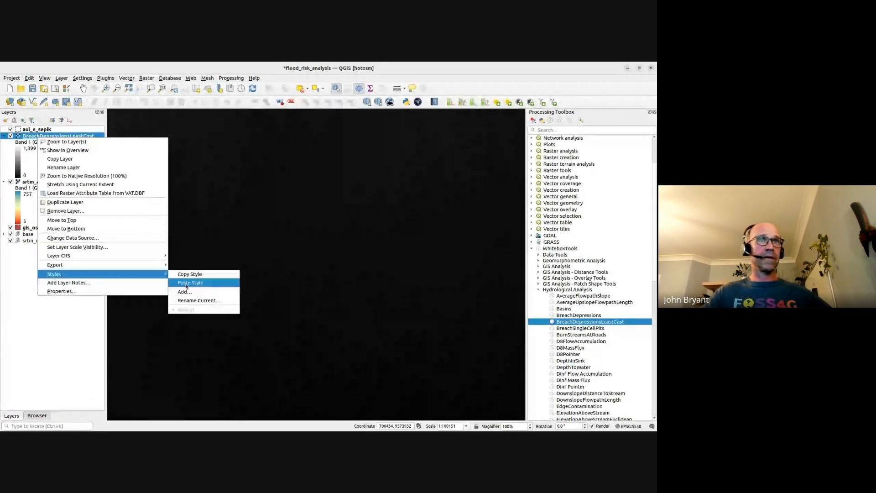
pyautogui.click(182, 283)
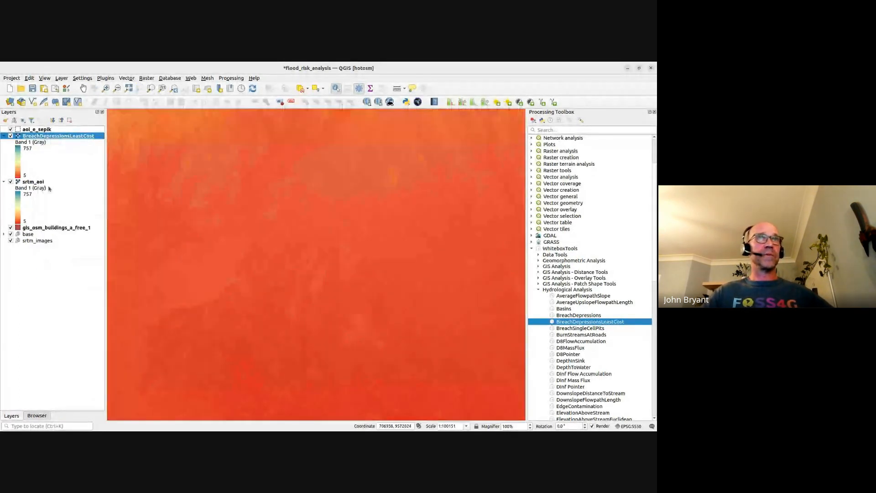
# Apply a local cumulative cut stretch to srtm_aoi and BreachDepressionsLeastCost, using the lowland part of the area as the map extent.
pyautogui.click(11, 136)
pyautogui.click(11, 136)
pyautogui.scroll(-2, 256, 245)
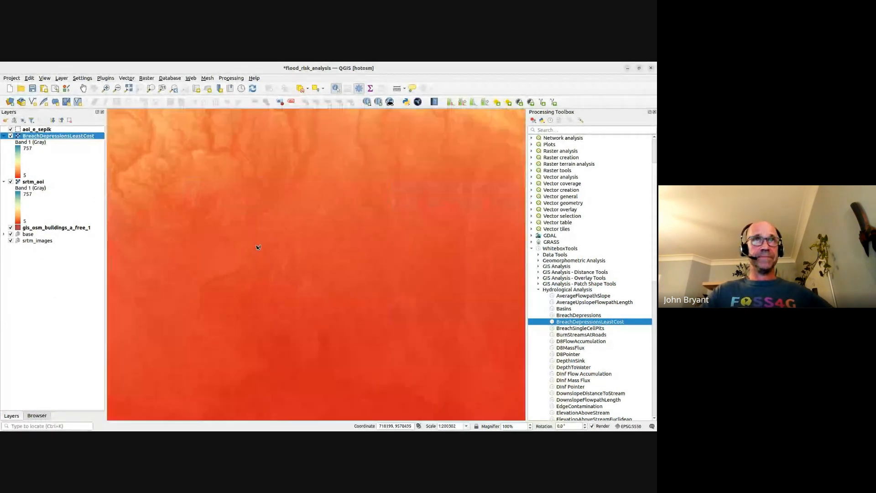
pyautogui.scroll(1, 267, 240)
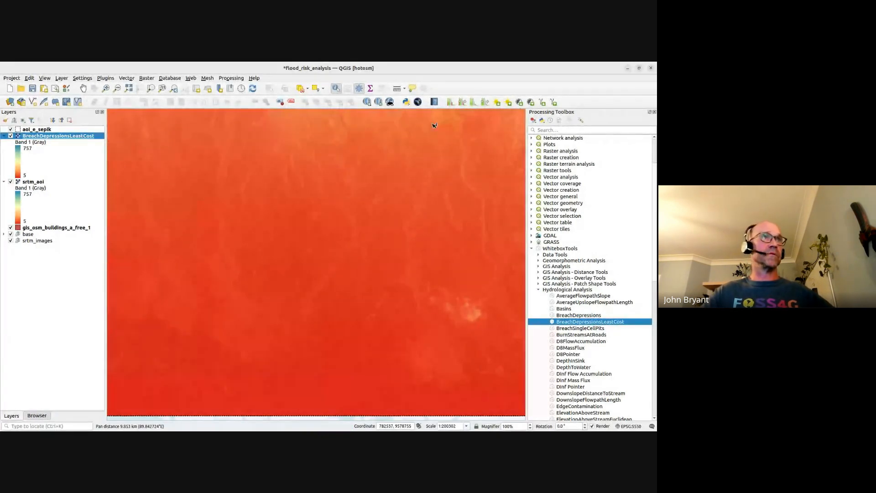
pyautogui.click(33, 181)
pyautogui.click(451, 102)
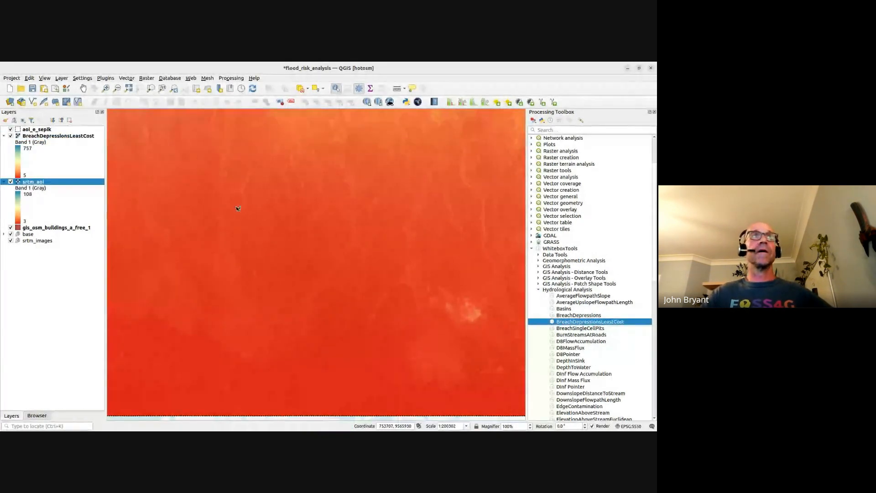
pyautogui.click(50, 135)
pyautogui.click(451, 102)
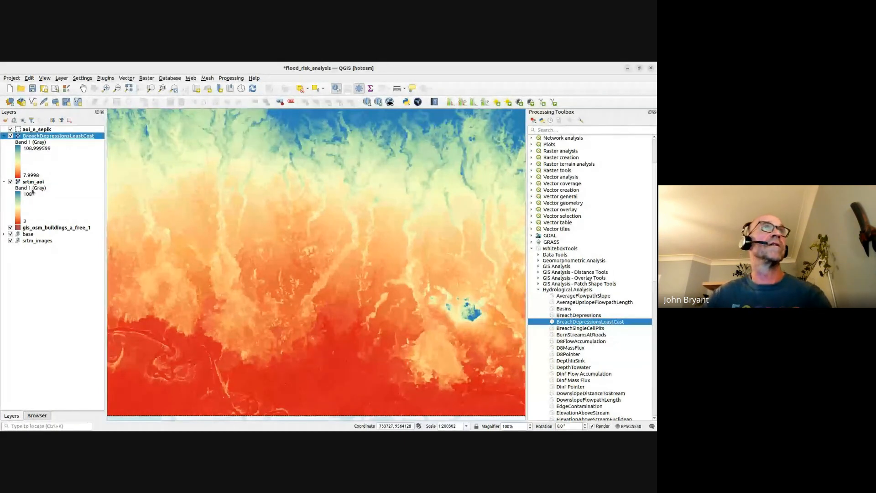
# Toggle the visibility of BreachDepressionsLeastCost to compare it with srtm_aoi across the lowlands.
pyautogui.click(11, 136)
pyautogui.click(10, 136)
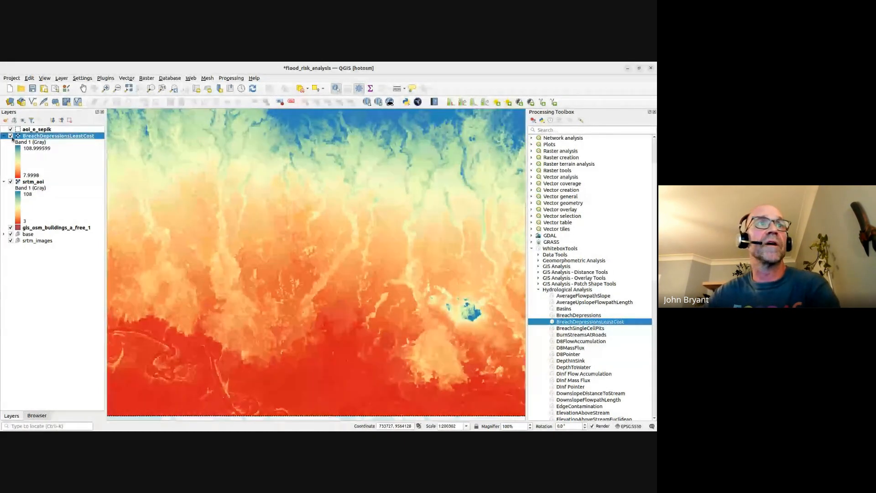
pyautogui.click(10, 136)
pyautogui.click(10, 136)
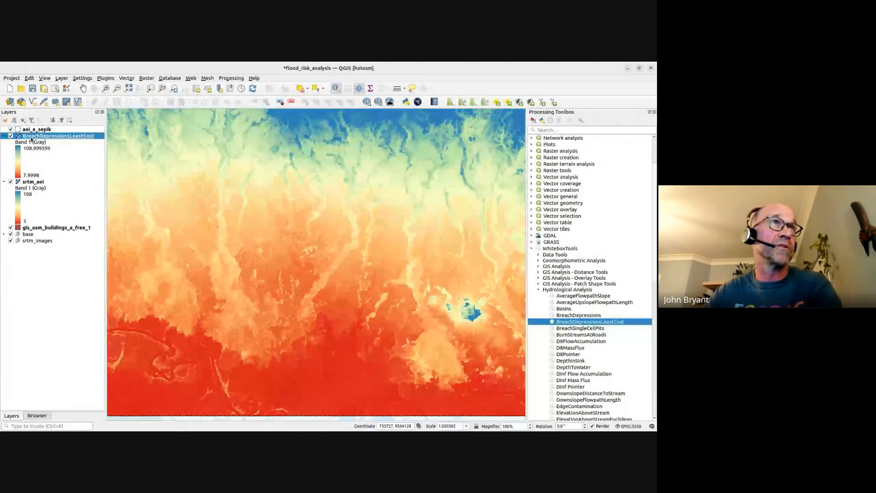
pyautogui.click(10, 136)
pyautogui.click(10, 136)
pyautogui.click(10, 136)
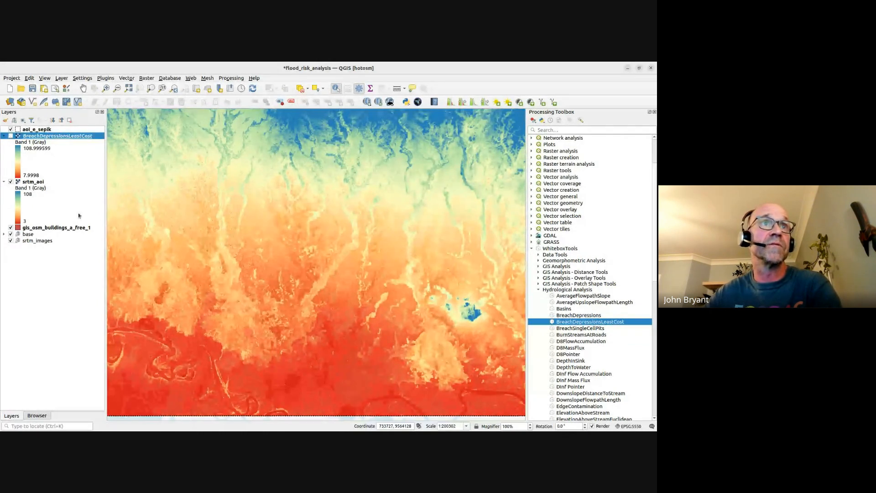
# Compare both elevation layers closely around a depression, leave BreachDepressionsLeastCost visible, and save the project.
pyautogui.scroll(2, 155, 293)
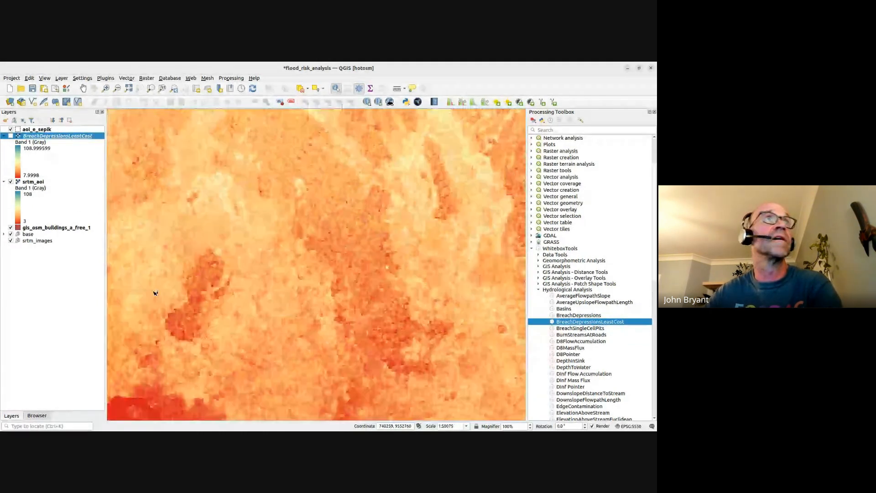
pyautogui.scroll(1, 155, 293)
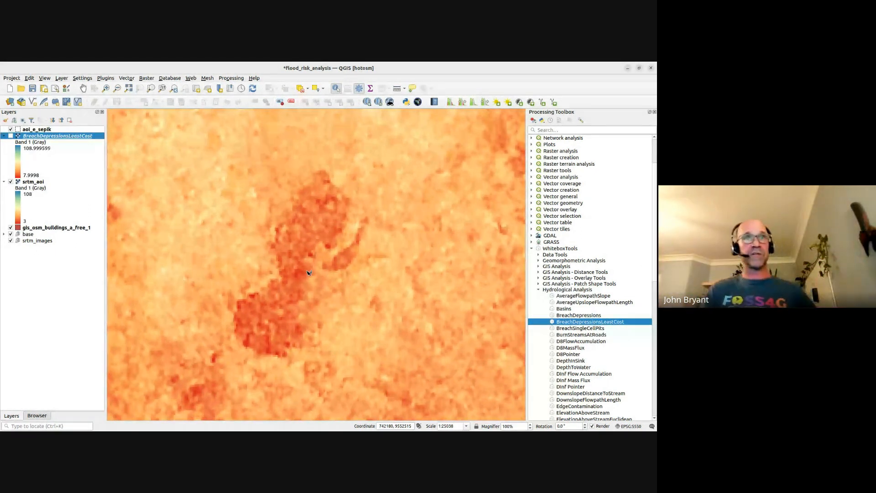
pyautogui.click(11, 136)
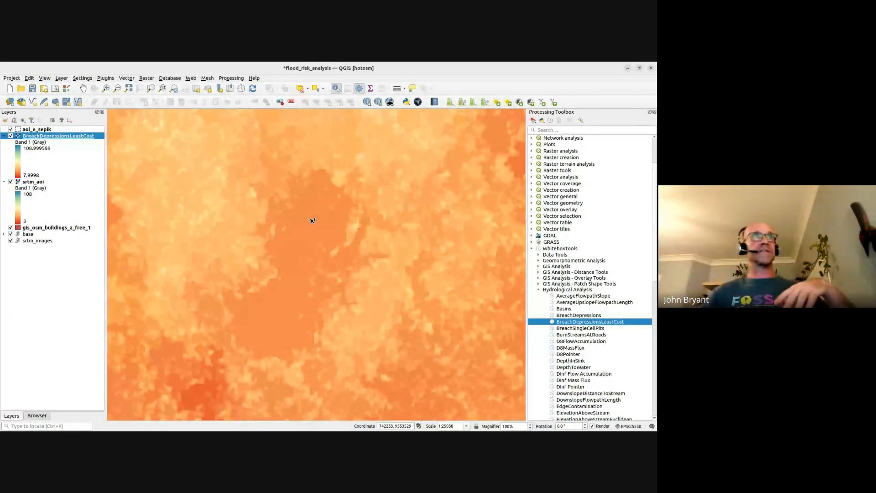
pyautogui.click(11, 136)
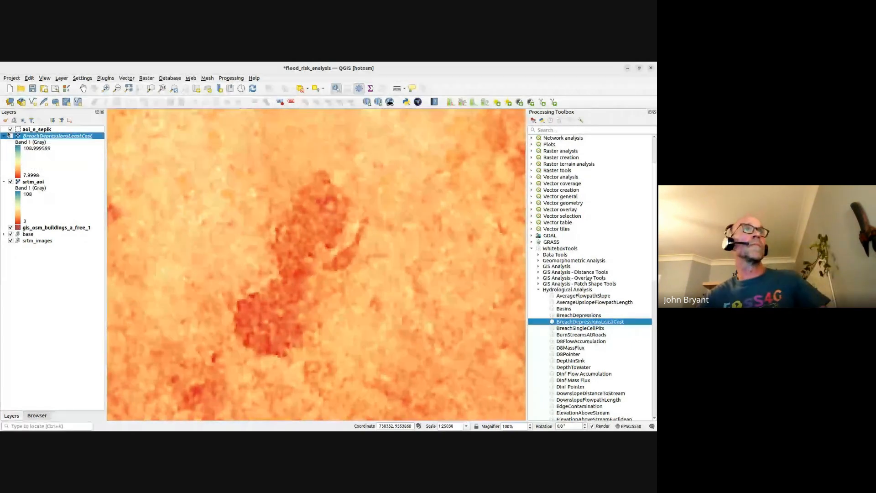
pyautogui.click(10, 135)
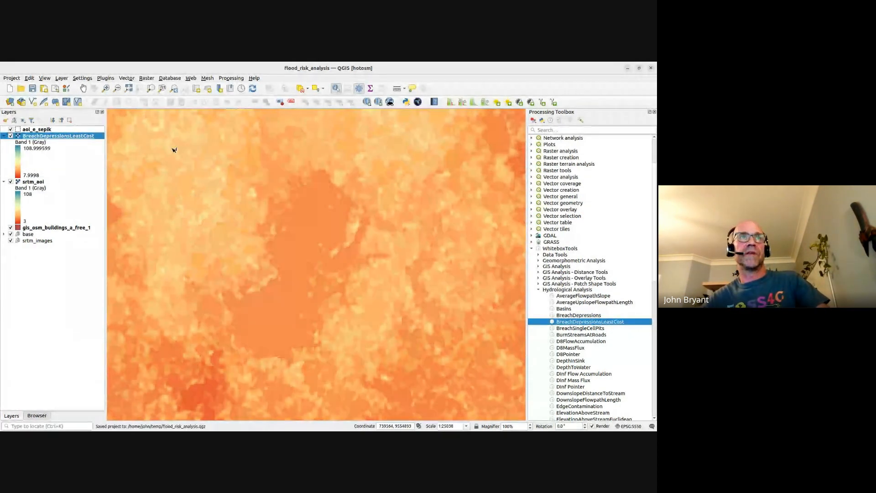
pyautogui.hotkey('ctrl', 's')
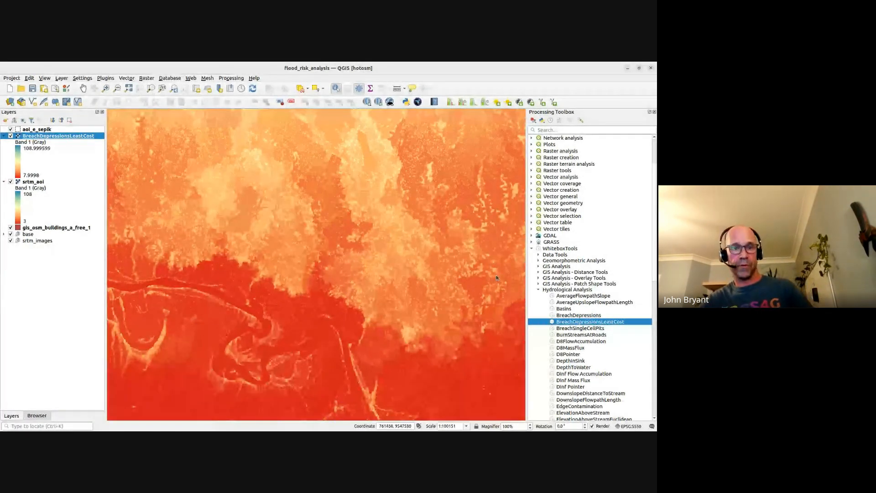
# Switch to the presentation to check the next HAND tool, and return to QGIS to open D8FlowAccumulation.
pyautogui.hotkey('alt', 'Tab')
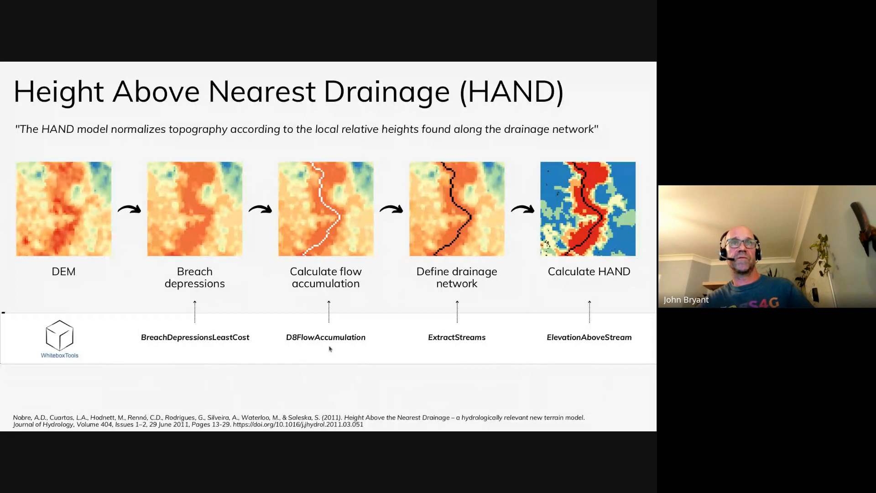
pyautogui.hotkey('alt', 'Tab')
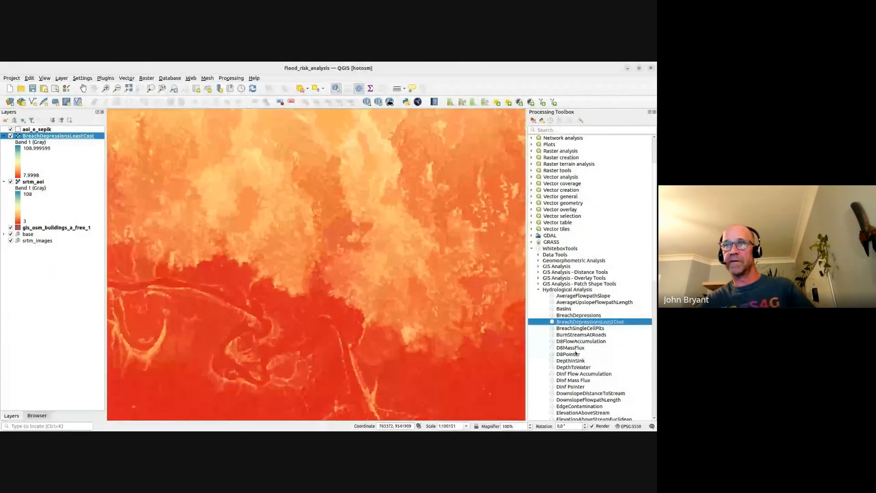
pyautogui.click(572, 341)
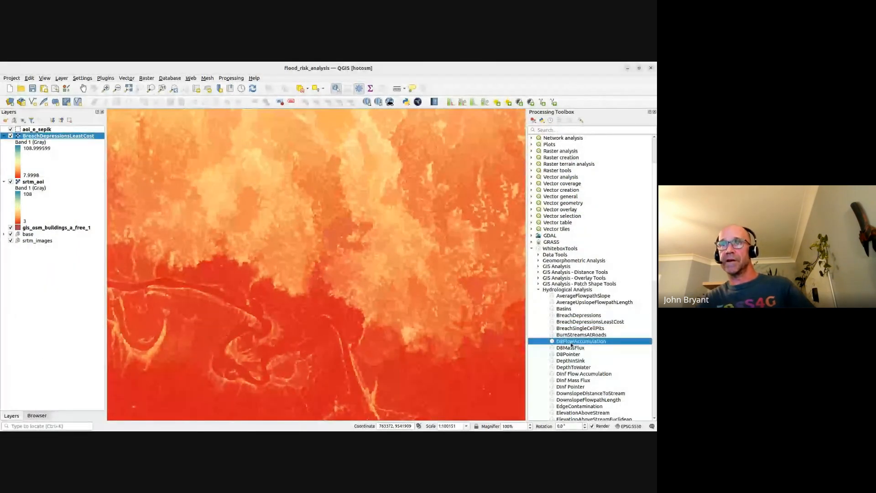
pyautogui.doubleClick(572, 342)
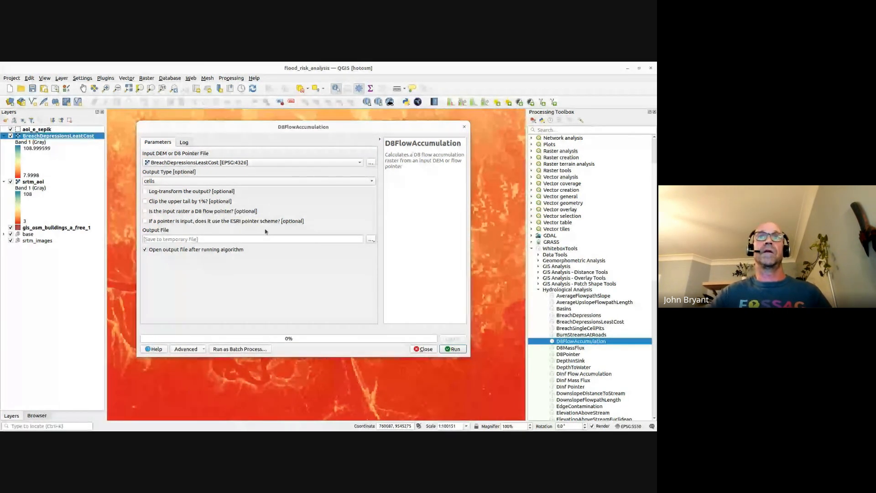
# Run D8FlowAccumulation on BreachDepressionsLeastCost with output type cells, saving the output as D8FlowAccumulation in the temp folder.
pyautogui.click(371, 239)
pyautogui.click(384, 256)
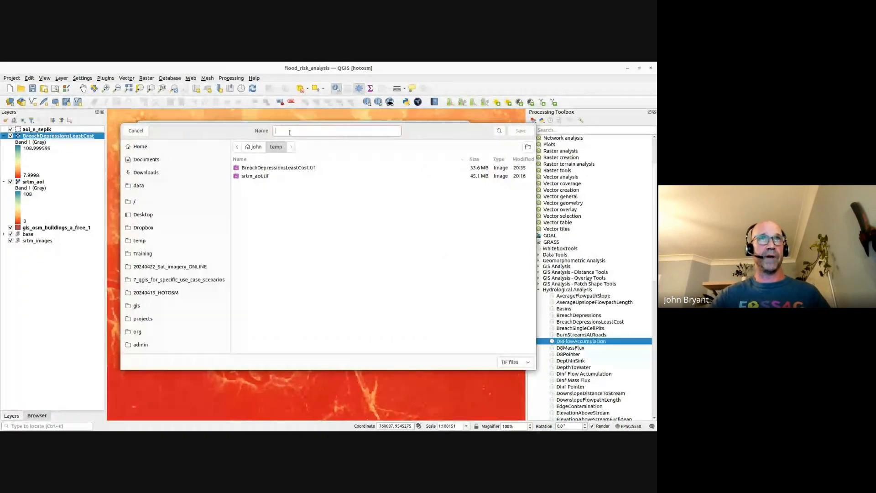
pyautogui.write('D8FlowAccumulation')
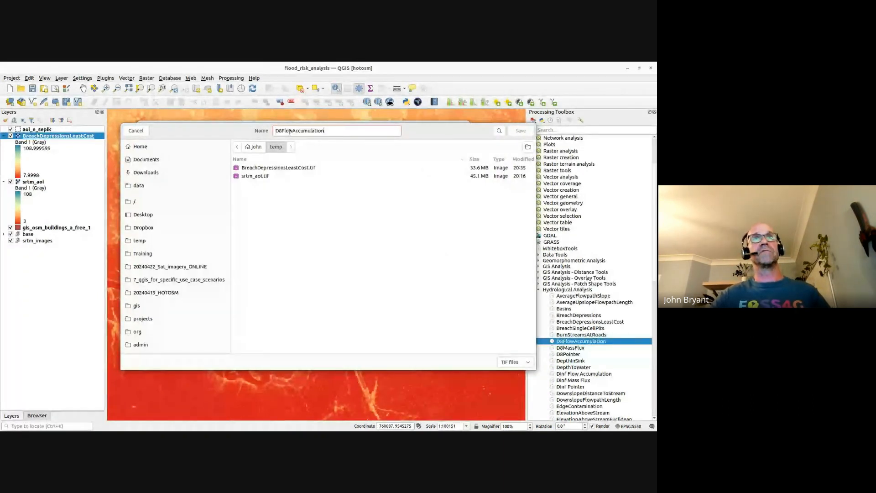
pyautogui.click(521, 131)
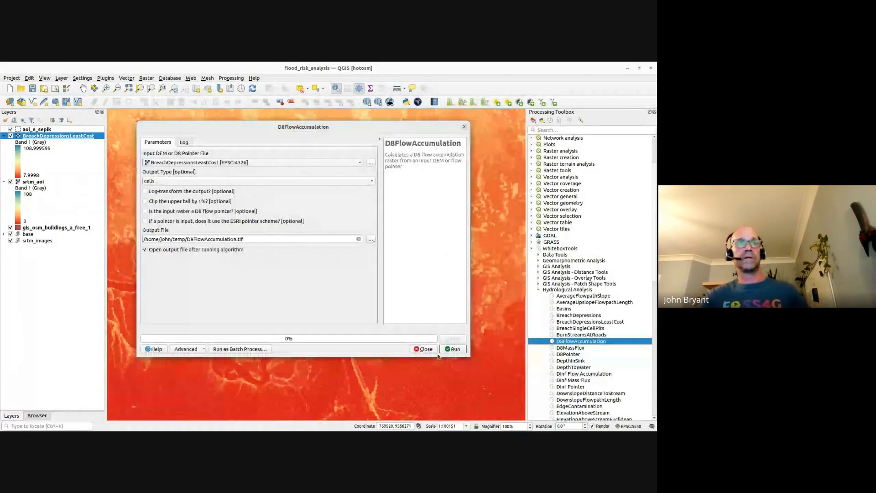
pyautogui.click(449, 349)
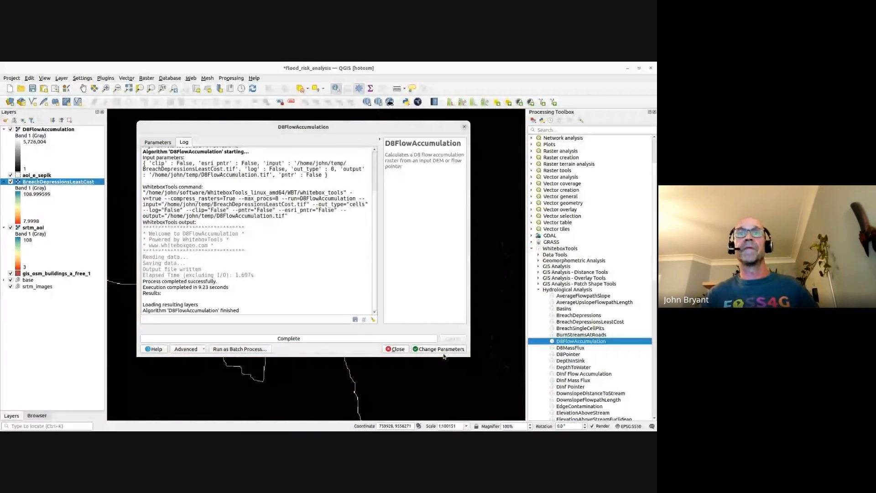
pyautogui.click(395, 349)
# Move the D8FlowAccumulation layer directly below aoi_e_sepik and apply a local cumulative cut stretch to bring out its drainage lines.
pyautogui.scroll(-2, 347, 318)
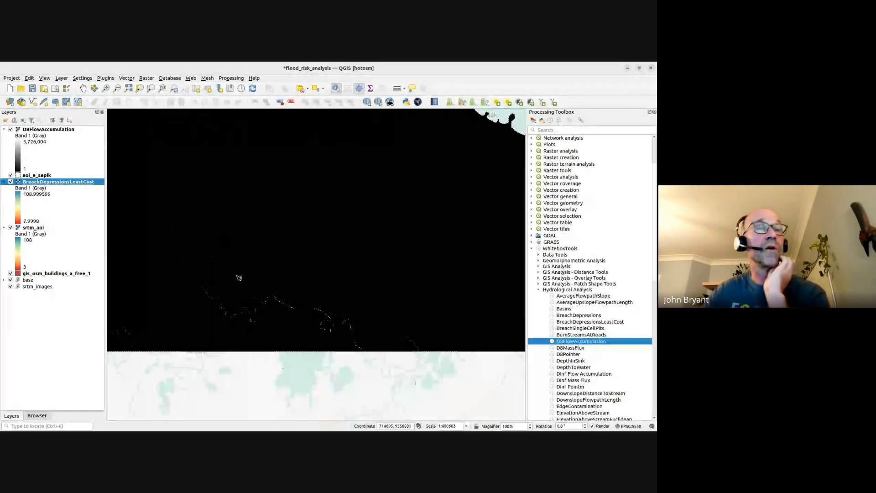
pyautogui.scroll(1, 249, 285)
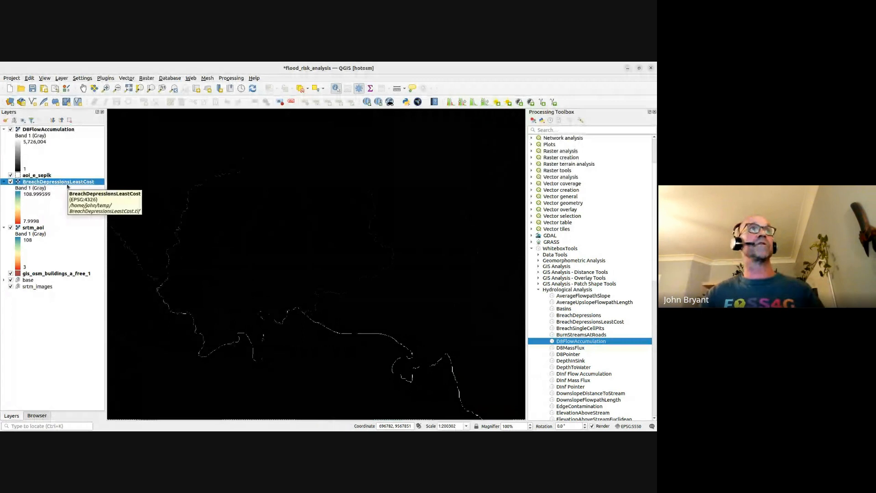
pyautogui.moveTo(51, 131); pyautogui.dragTo(45, 179)
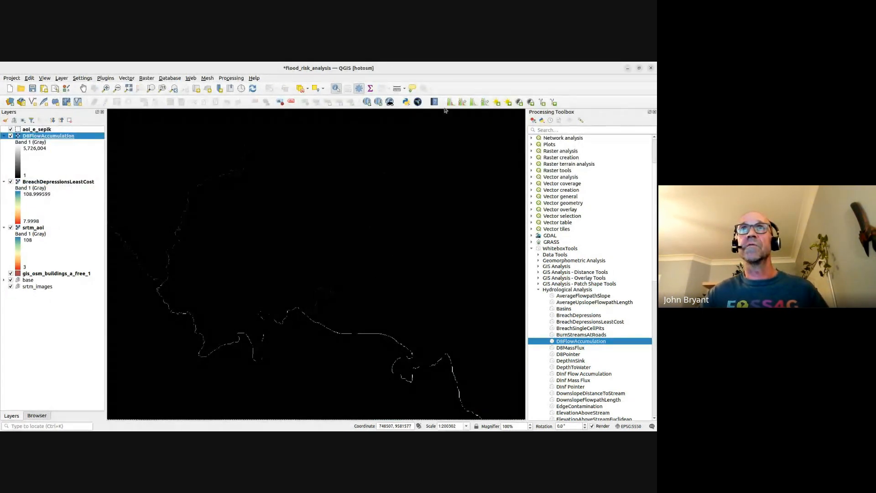
pyautogui.scroll(1, 426, 174)
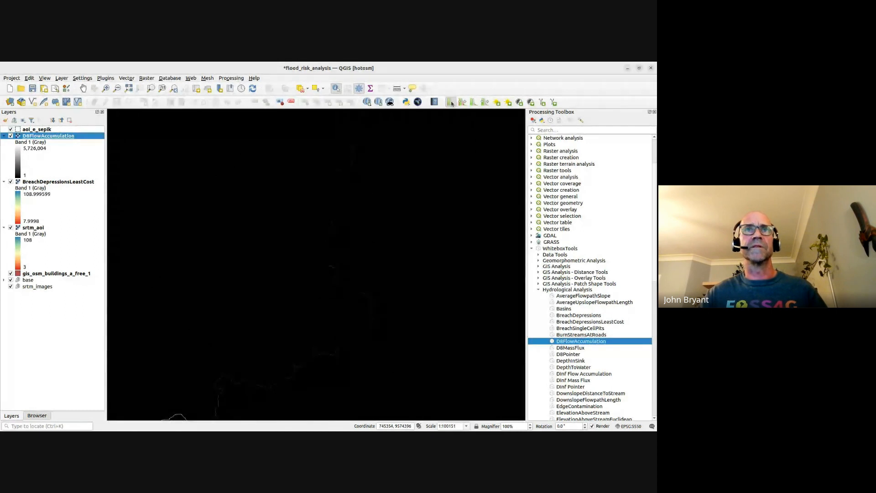
pyautogui.scroll(-1, 330, 237)
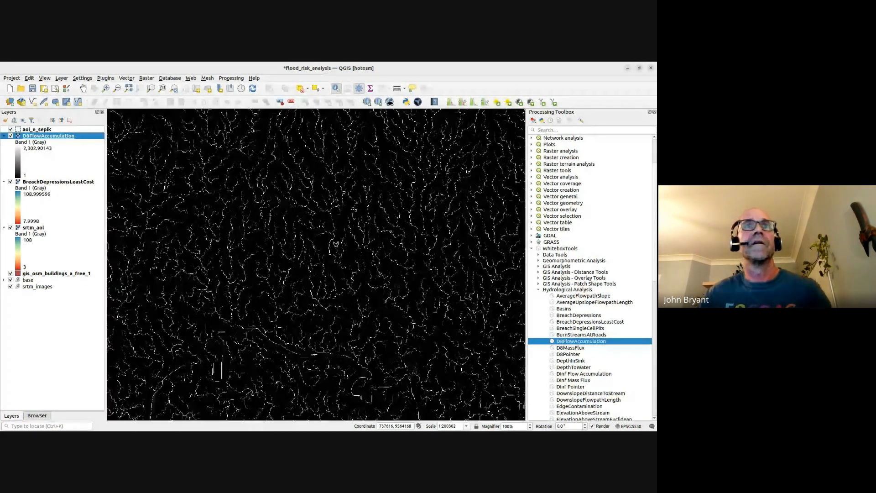
pyautogui.scroll(2, 335, 244)
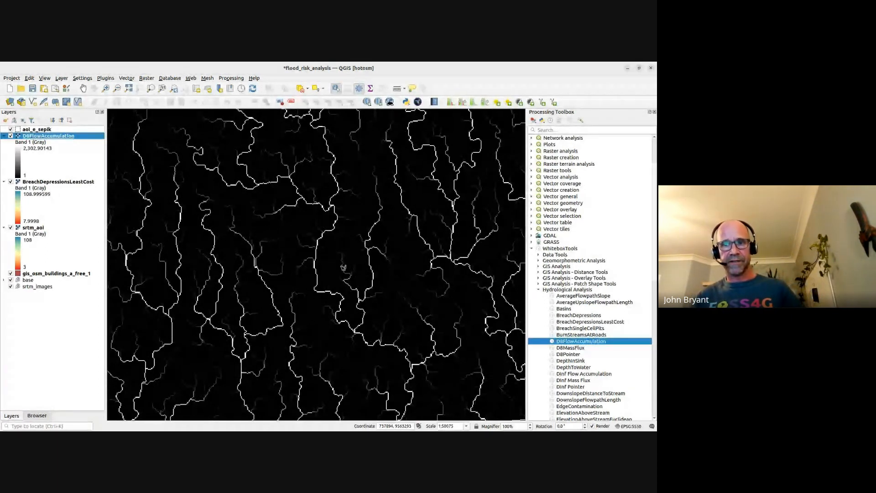
# Reapply the local cumulative cut stretch to D8FlowAccumulation around a headwater area to bring out its finest tributaries.
pyautogui.scroll(1, 354, 135)
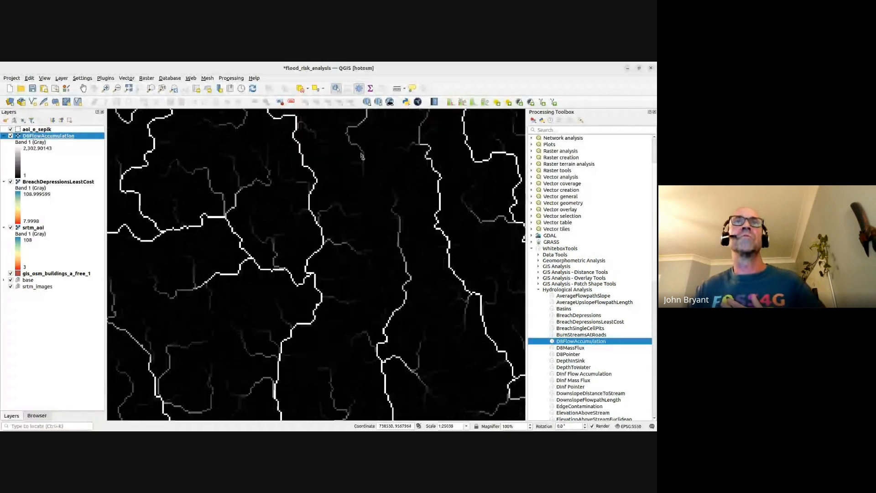
pyautogui.scroll(-2, 313, 172)
pyautogui.scroll(-1, 314, 185)
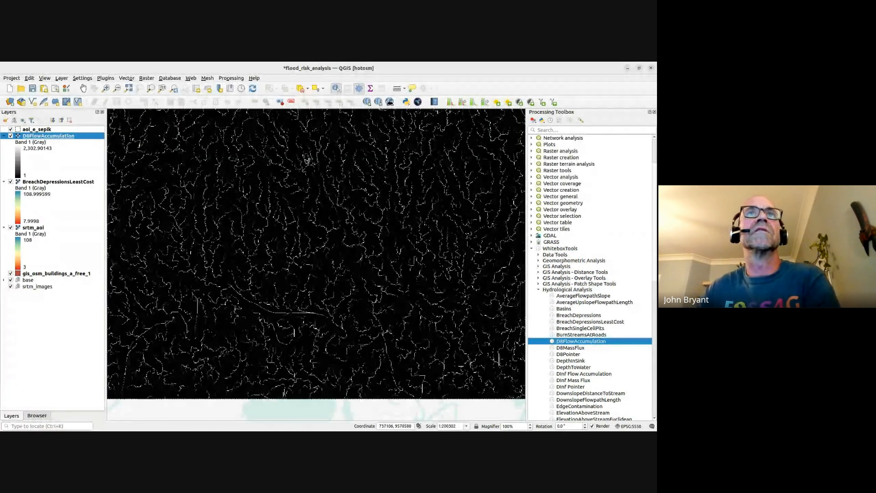
pyautogui.scroll(1, 309, 203)
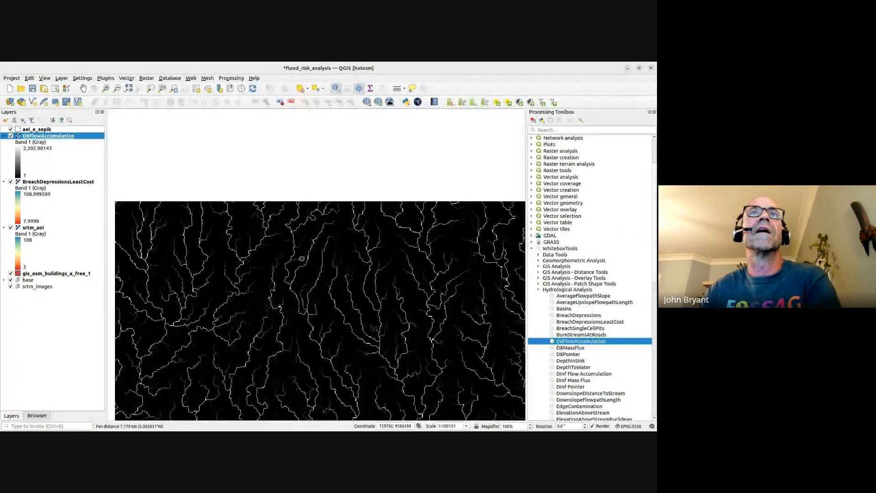
pyautogui.scroll(-1, 318, 196)
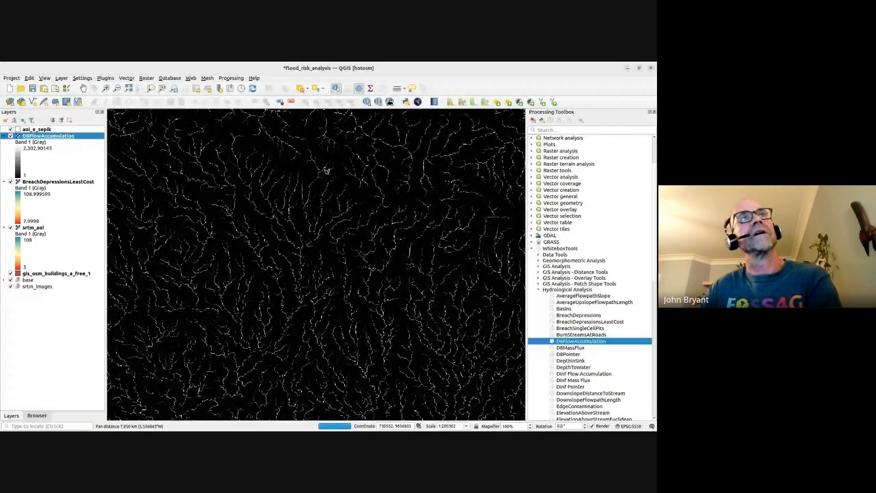
pyautogui.scroll(2, 242, 174)
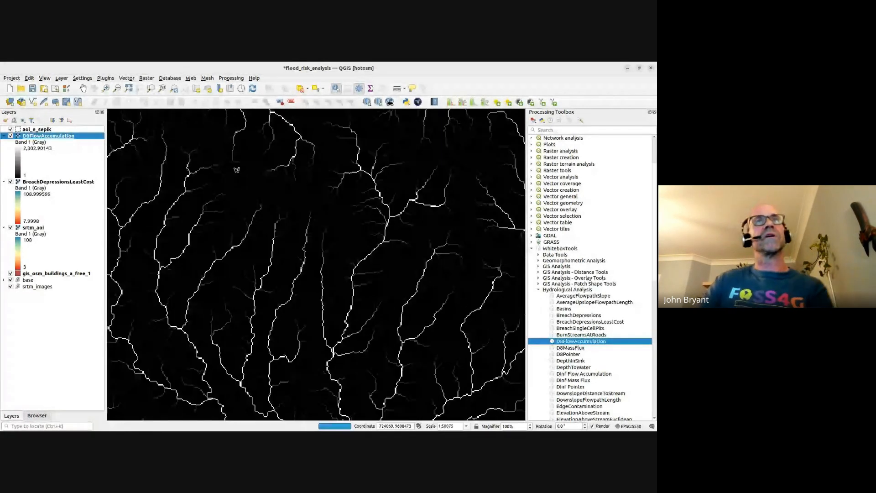
pyautogui.scroll(1, 244, 182)
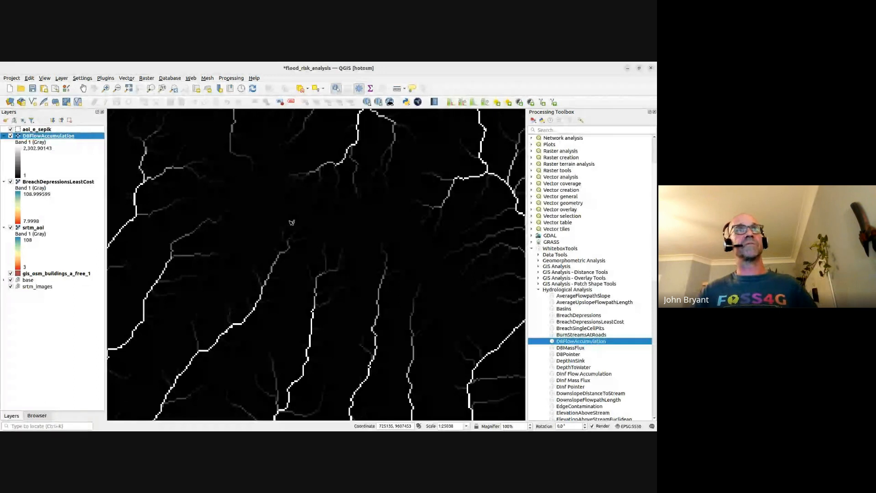
pyautogui.click(451, 103)
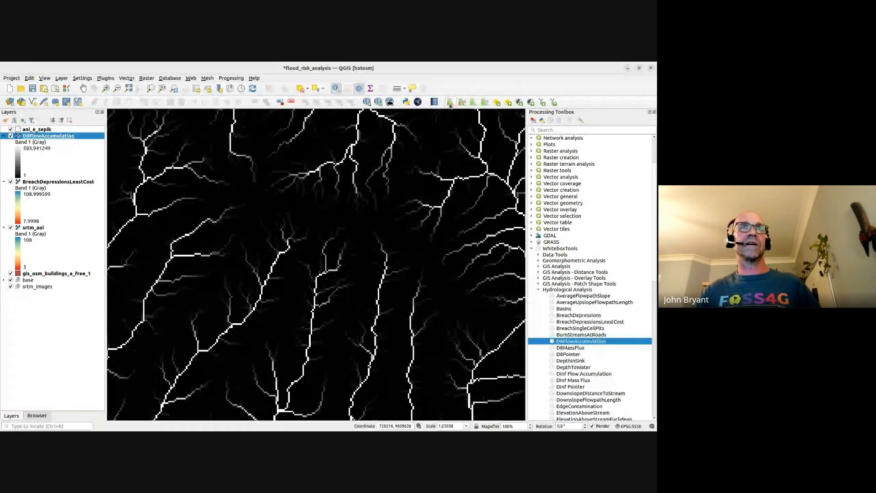
# Identify the D8FlowAccumulation values of several cells on the dark divide where the drainage lines begin.
pyautogui.scroll(1, 278, 200)
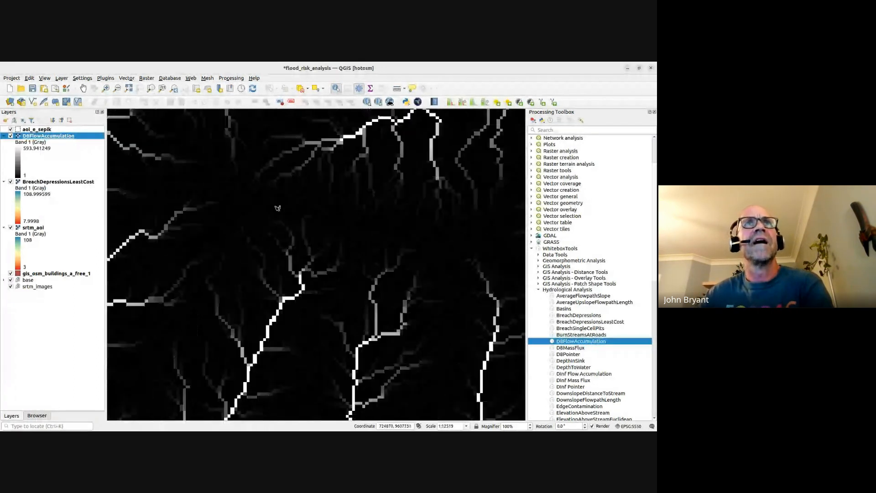
pyautogui.click(314, 204)
pyautogui.click(320, 207)
pyautogui.click(328, 210)
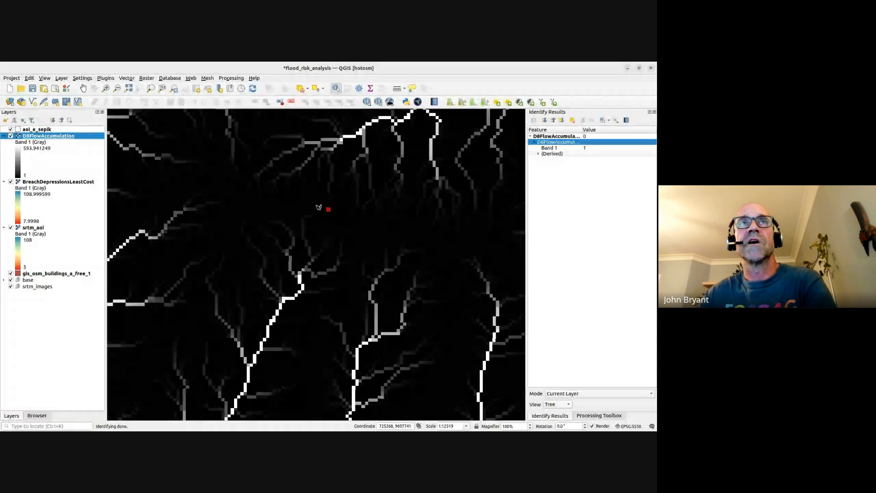
pyautogui.click(303, 219)
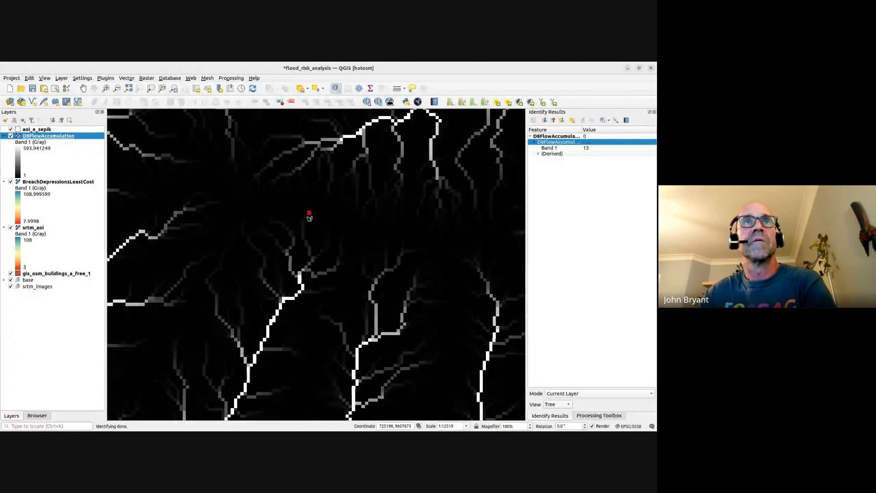
# Identify the flow accumulation of successive cells downstream from the divide, along the tributary and into the bright channel.
pyautogui.click(302, 235)
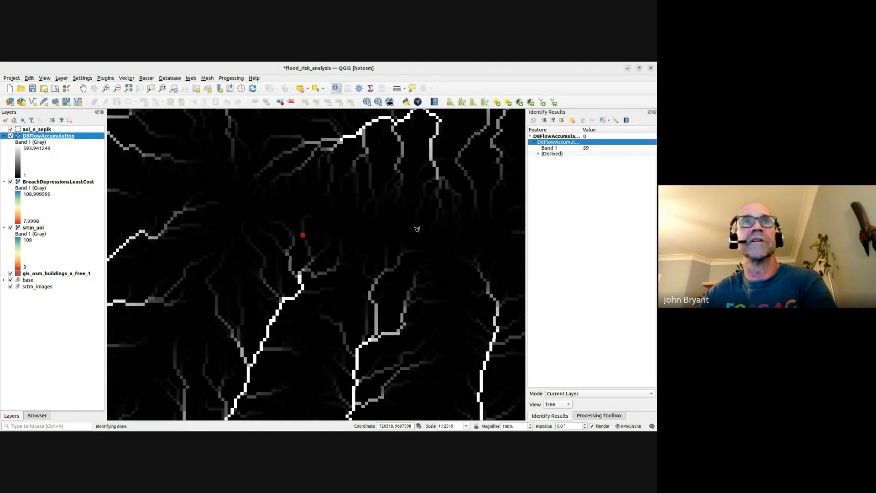
pyautogui.click(309, 251)
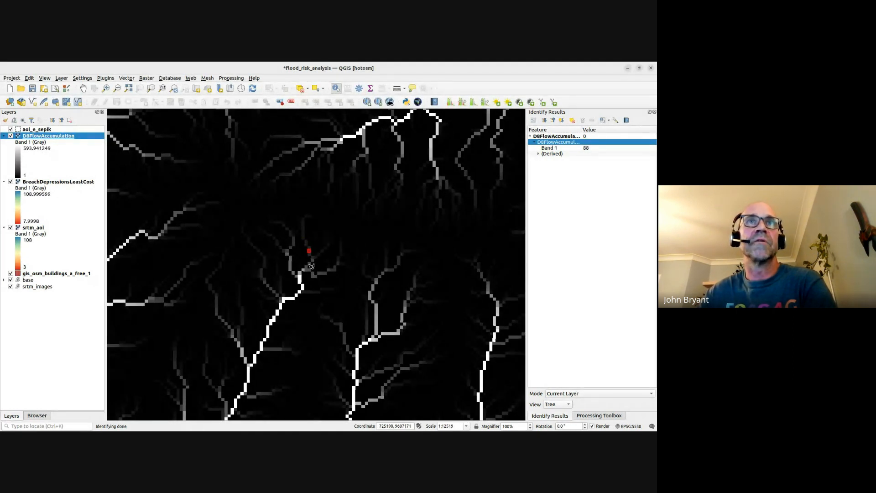
pyautogui.click(309, 263)
pyautogui.click(304, 270)
pyautogui.click(299, 276)
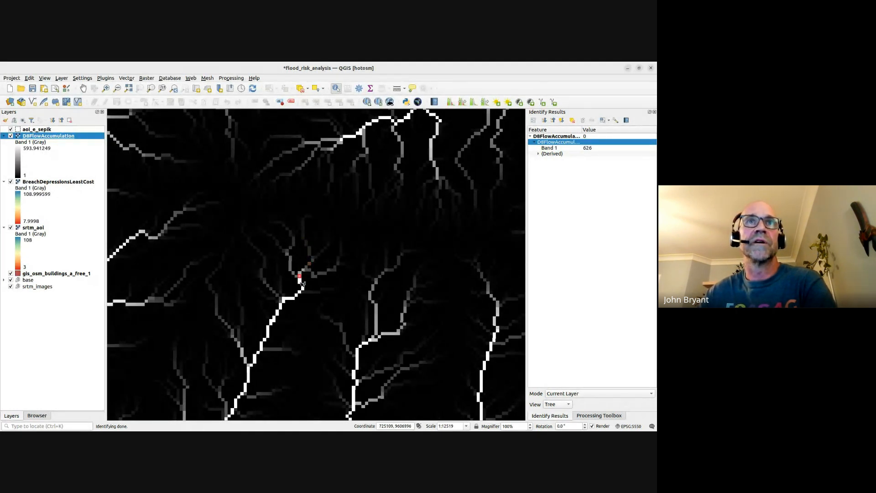
pyautogui.click(302, 288)
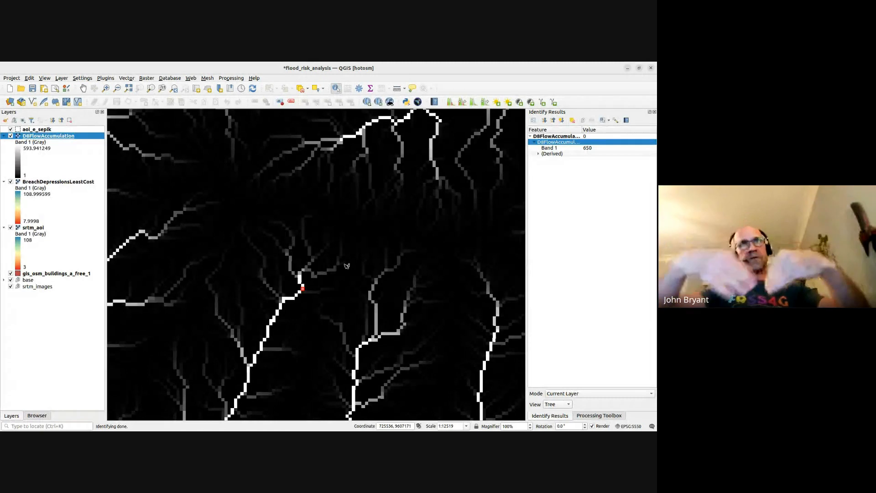
pyautogui.click(270, 332)
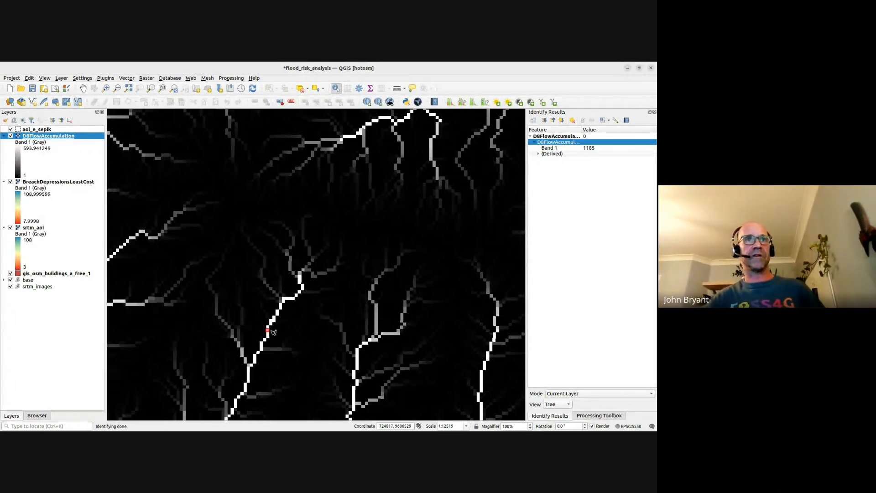
# Follow the channel farther downstream, identify the flow accumulation of a main-channel cell, and review the wider drainage network.
pyautogui.scroll(-1, 287, 314)
pyautogui.moveTo(275, 356); pyautogui.dragTo(336, 225)
pyautogui.moveTo(219, 368); pyautogui.dragTo(297, 247)
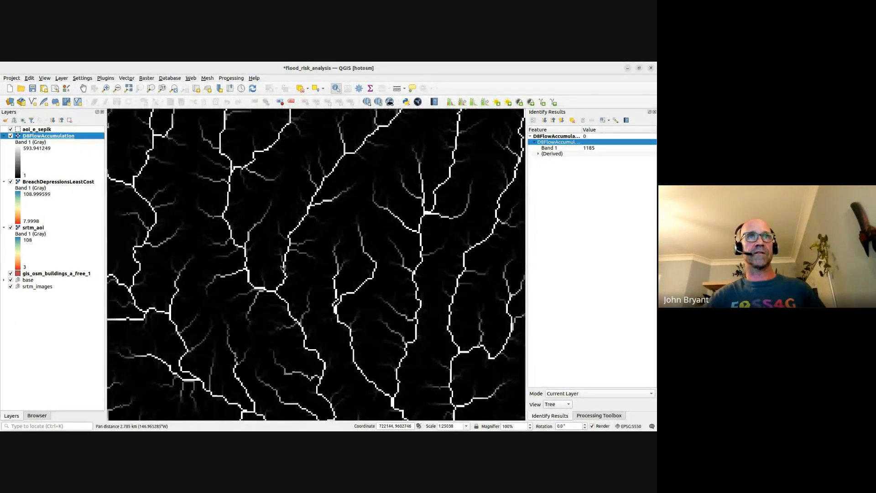
pyautogui.moveTo(309, 357); pyautogui.dragTo(318, 265)
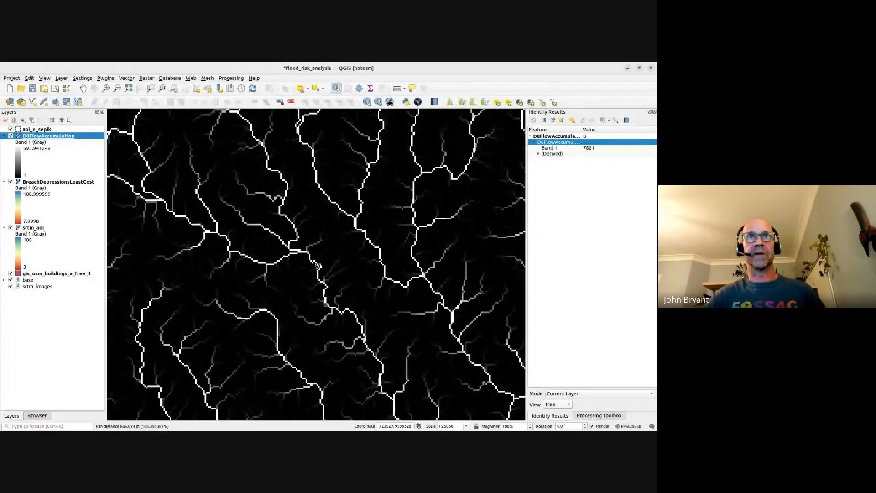
pyautogui.scroll(2, 318, 265)
pyautogui.click(316, 270)
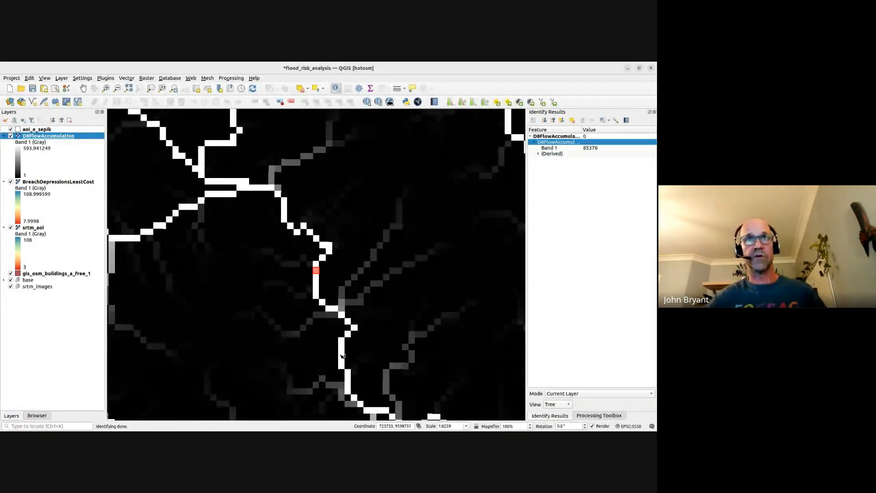
pyautogui.scroll(-3, 341, 355)
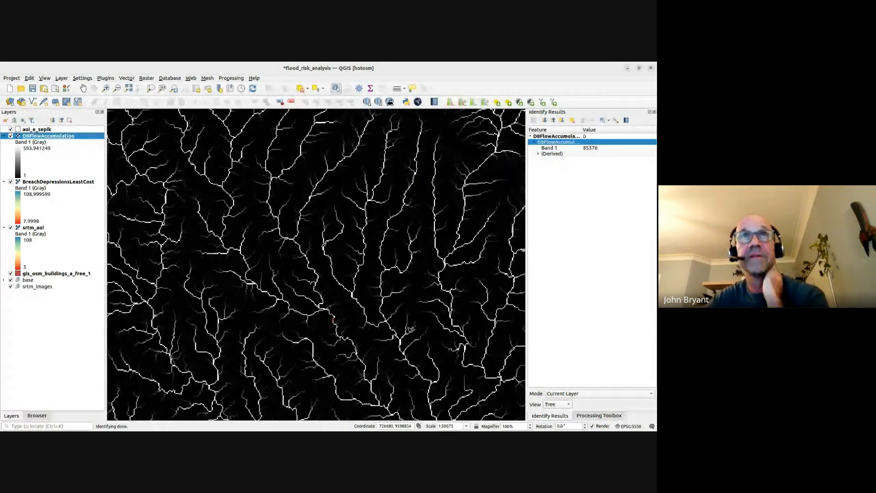
pyautogui.scroll(-1, 396, 153)
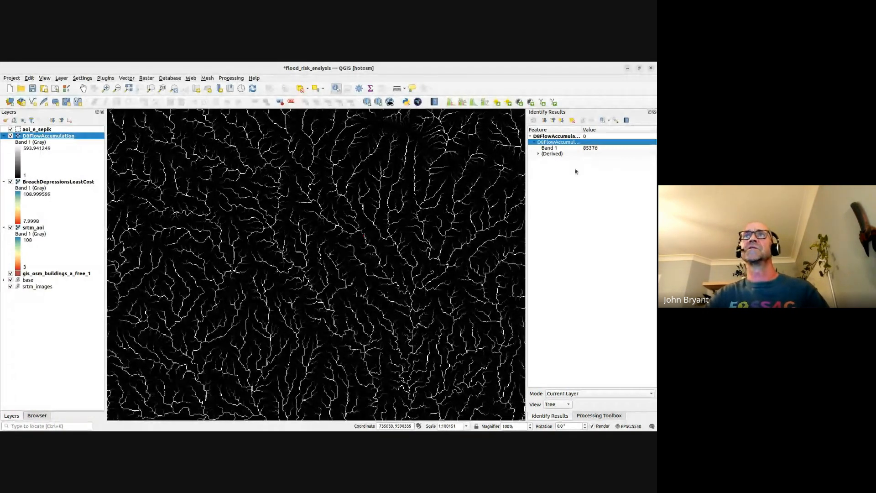
pyautogui.click(586, 149)
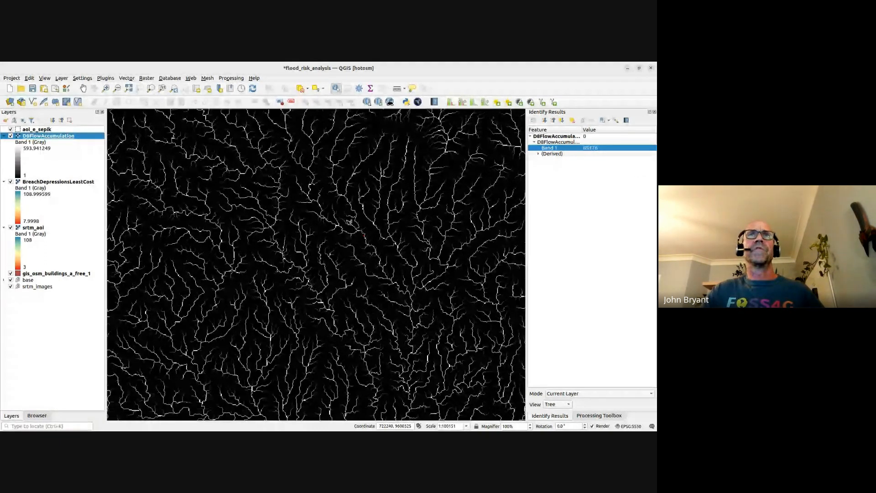
pyautogui.scroll(-2, 350, 222)
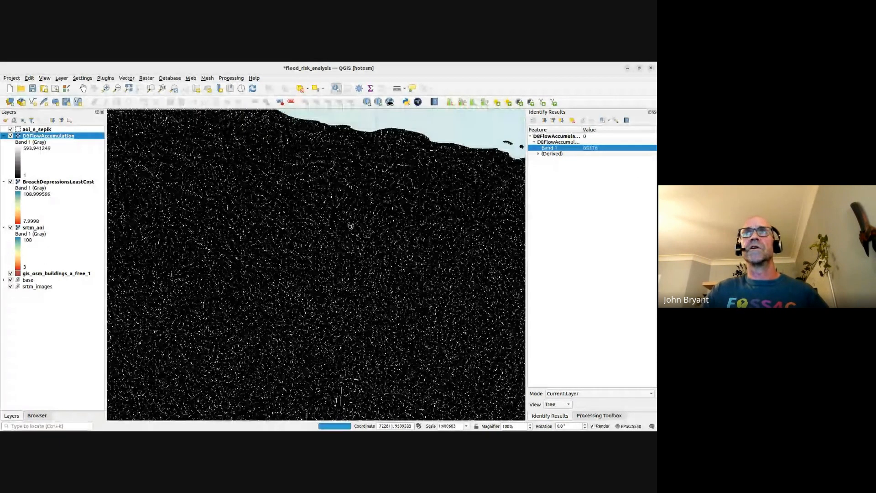
# Inspect the D8FlowAccumulation raster up close and identify the value of a dark cell between the stream lines.
pyautogui.click(484, 143)
pyautogui.scroll(-2, 415, 277)
pyautogui.click(342, 198)
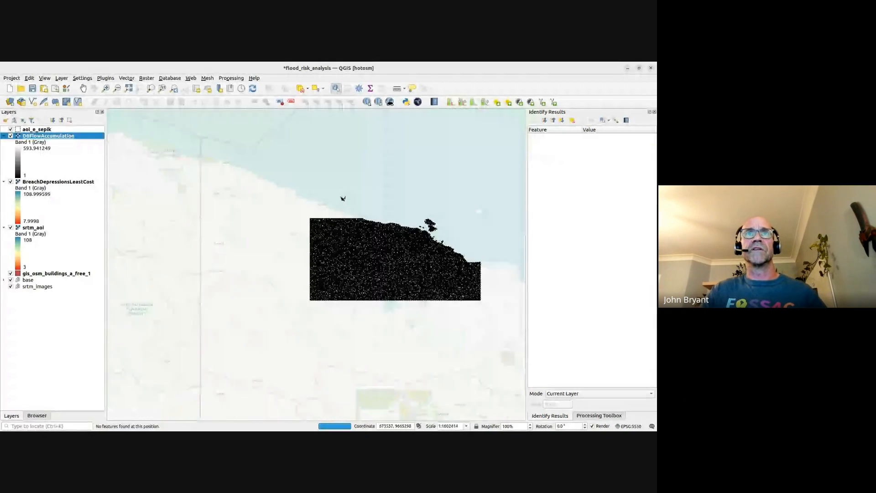
pyautogui.scroll(3, 385, 242)
pyautogui.scroll(2, 342, 238)
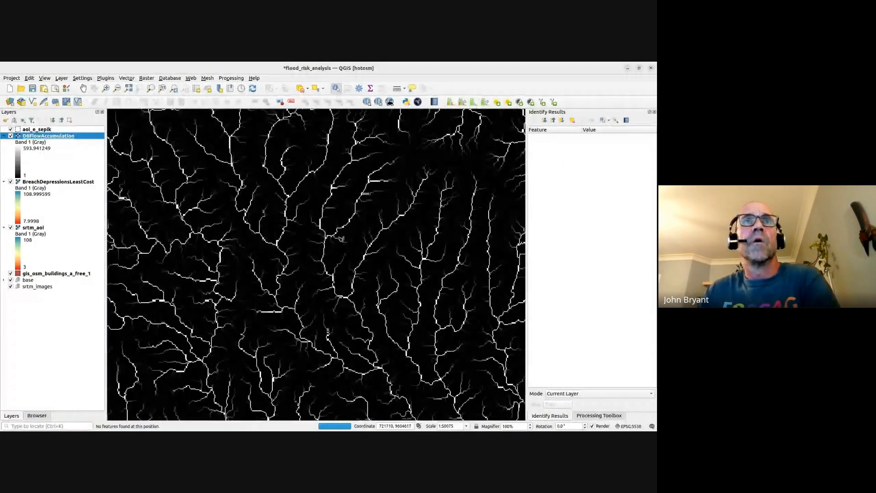
pyautogui.scroll(1, 341, 238)
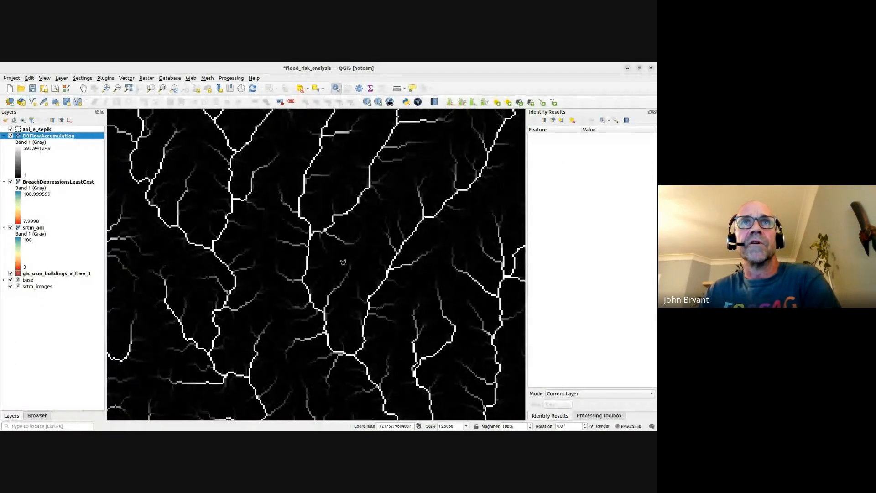
pyautogui.click(341, 260)
pyautogui.click(350, 251)
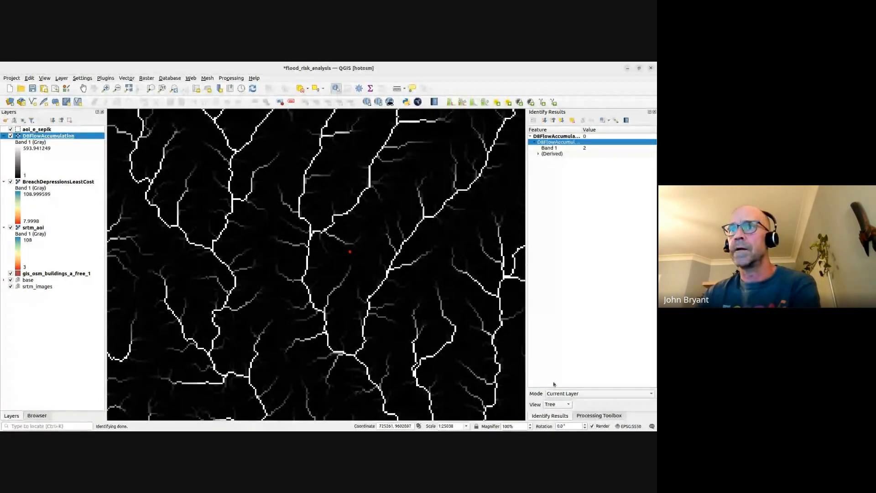
# Open the transparency styling of D8FlowAccumulation, widen the styling area and add a row to the transparent pixel list.
pyautogui.click(5, 120)
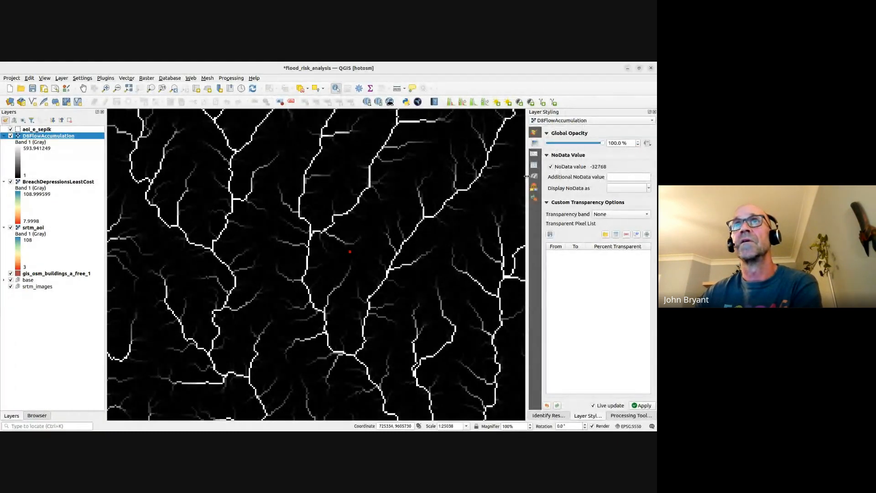
pyautogui.moveTo(526, 176); pyautogui.dragTo(504, 175)
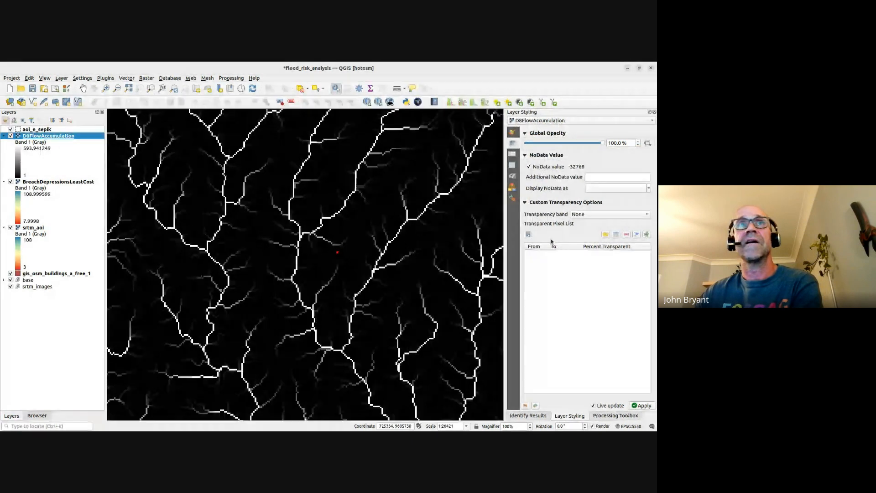
pyautogui.click(648, 235)
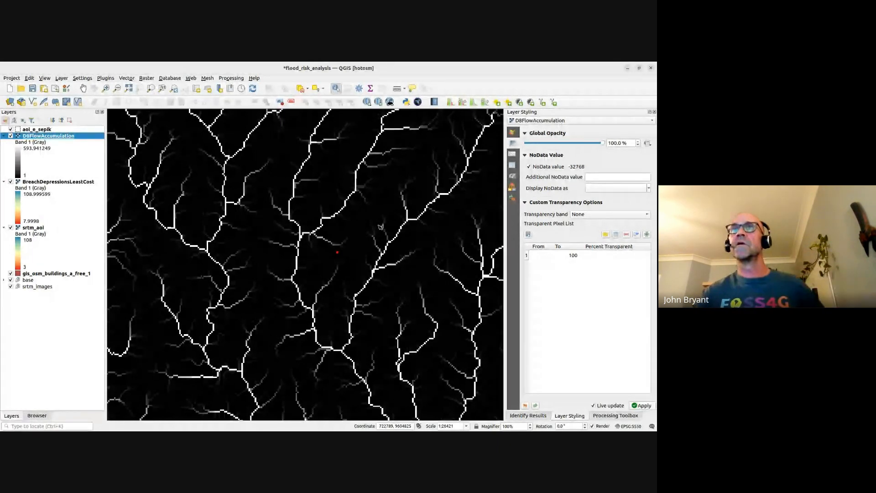
# Set the transparent pixel range from 0 to 1000 at 100 percent transparency.
pyautogui.click(536, 255)
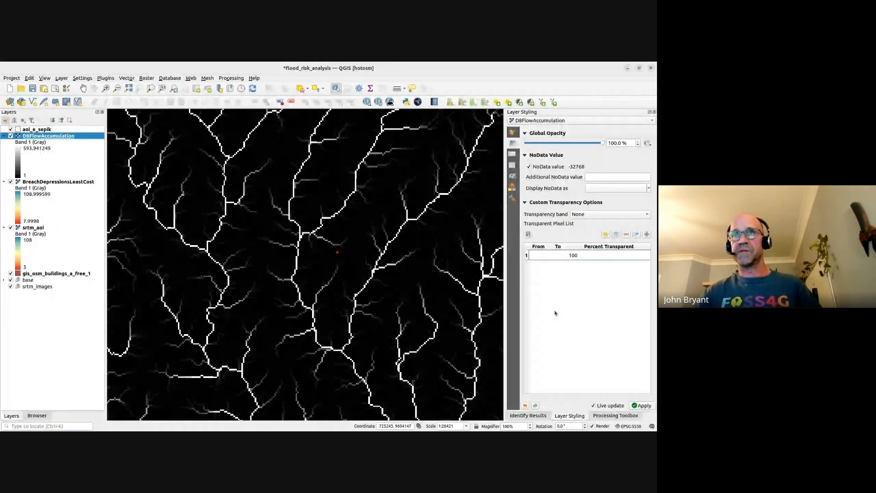
pyautogui.write('01')
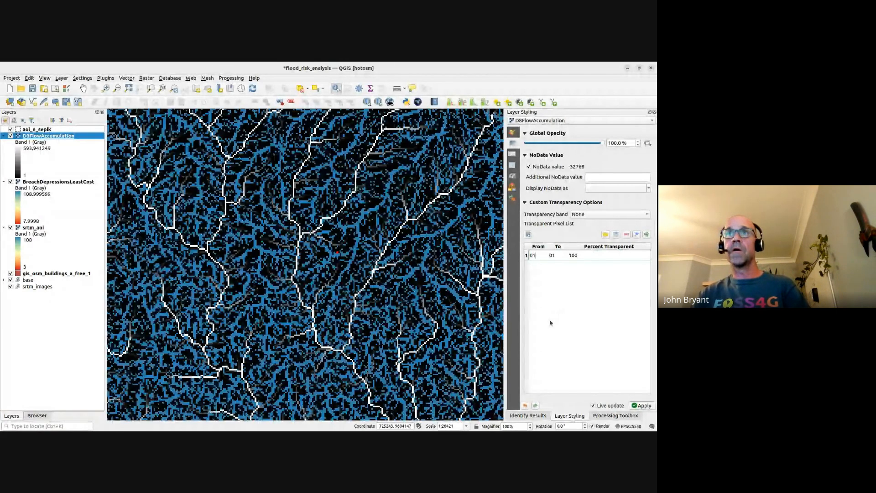
pyautogui.write('00')
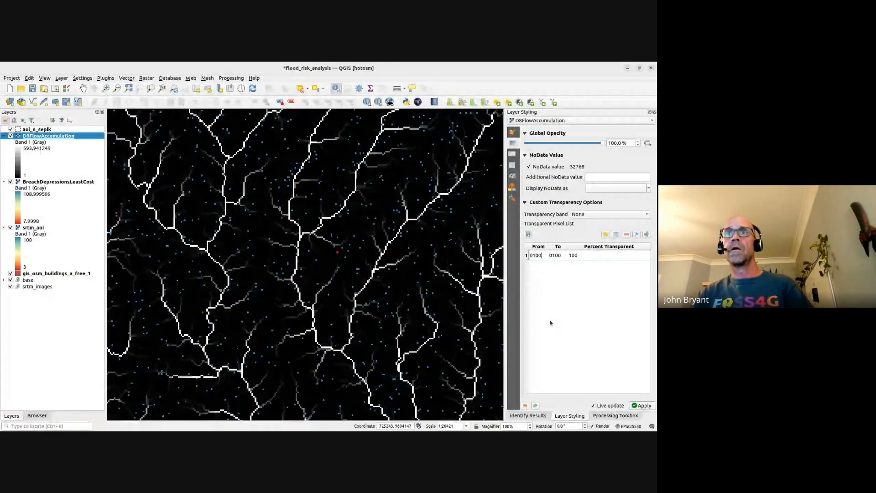
pyautogui.write('0')
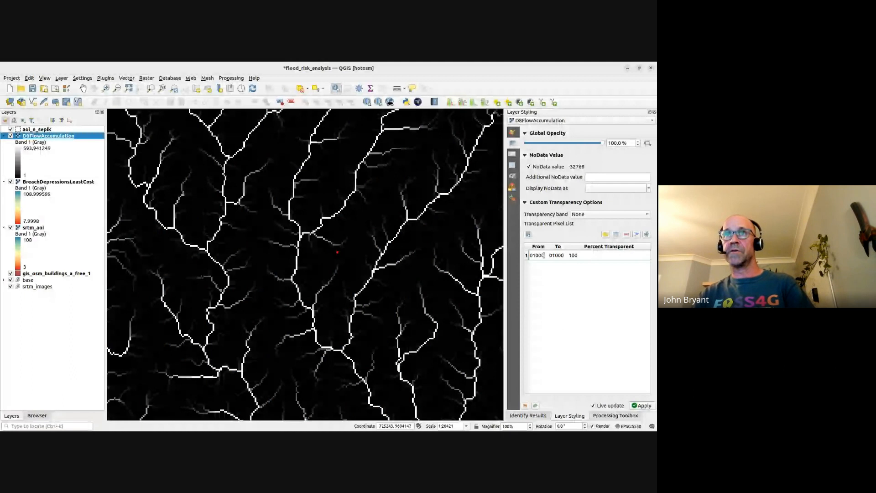
pyautogui.press('BackSpace')
pyautogui.press('BackSpace')
pyautogui.press('BackSpace')
pyautogui.press('BackSpace')
pyautogui.press('Tab')
pyautogui.write('1')
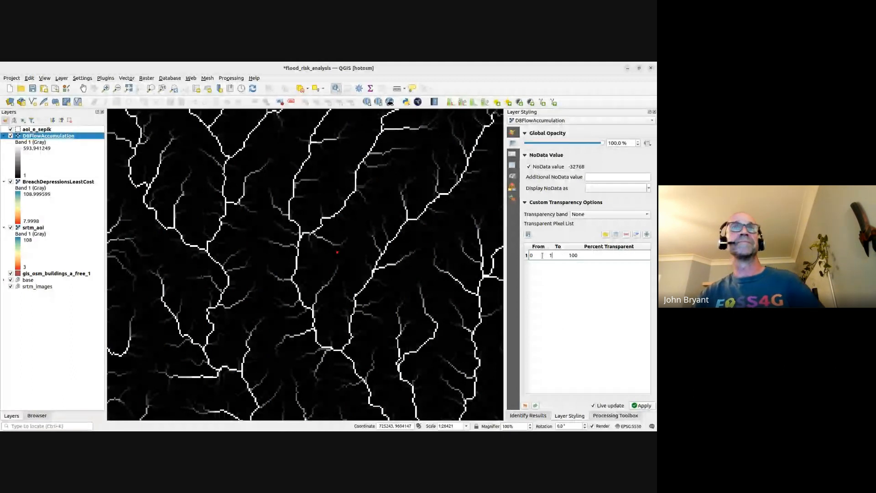
pyautogui.write('000')
pyautogui.scroll(-1, 336, 244)
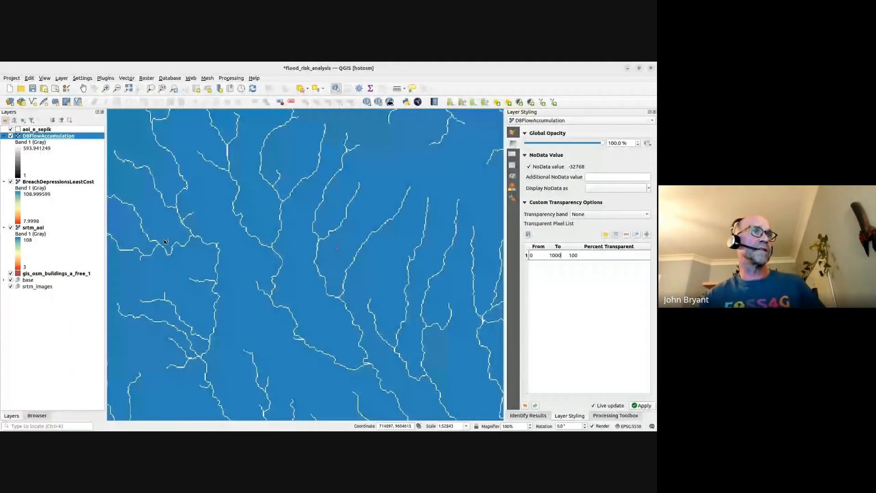
# Expand the base group and hide OSM Standard, the buildings layer, srtm_aoi and BreachDepressionsLeastCost to reveal Bing Satellite.
pyautogui.click(4, 279)
pyautogui.click(17, 286)
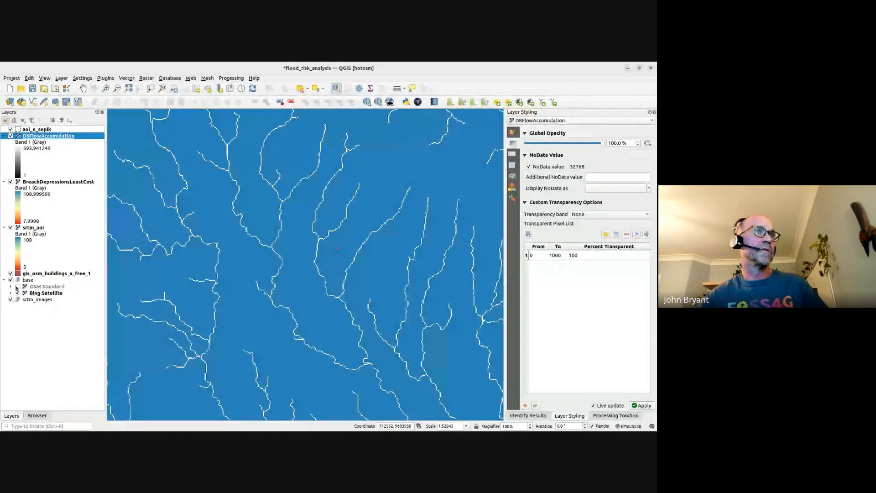
pyautogui.click(11, 274)
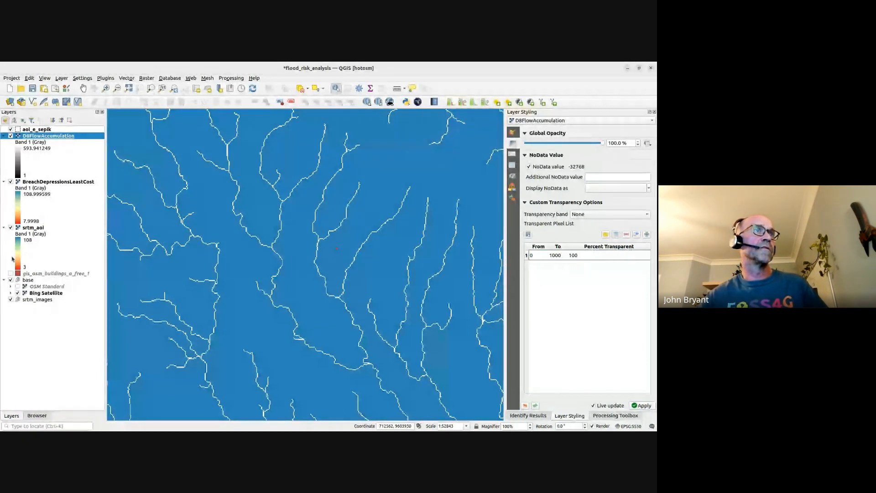
pyautogui.click(10, 227)
pyautogui.click(11, 181)
pyautogui.scroll(-1, 310, 265)
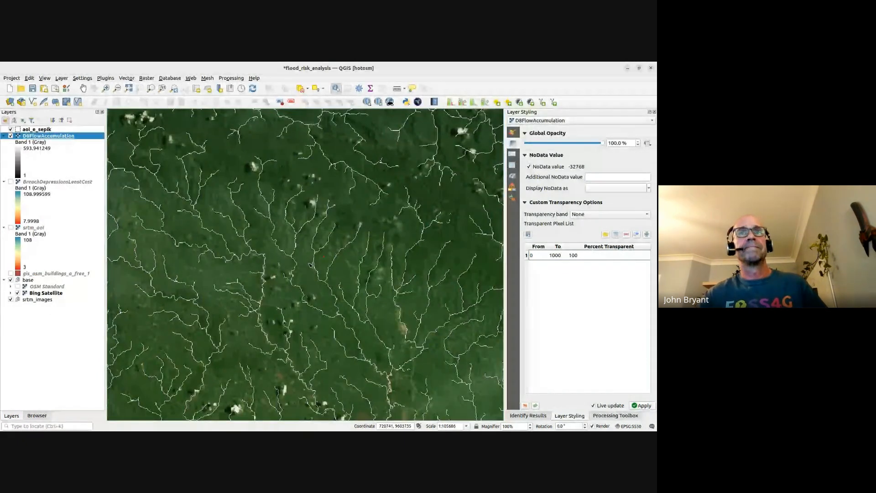
# Identify the flow accumulation values of cells at the upstream ends of two neighbouring stream lines over the satellite imagery.
pyautogui.scroll(1, 310, 264)
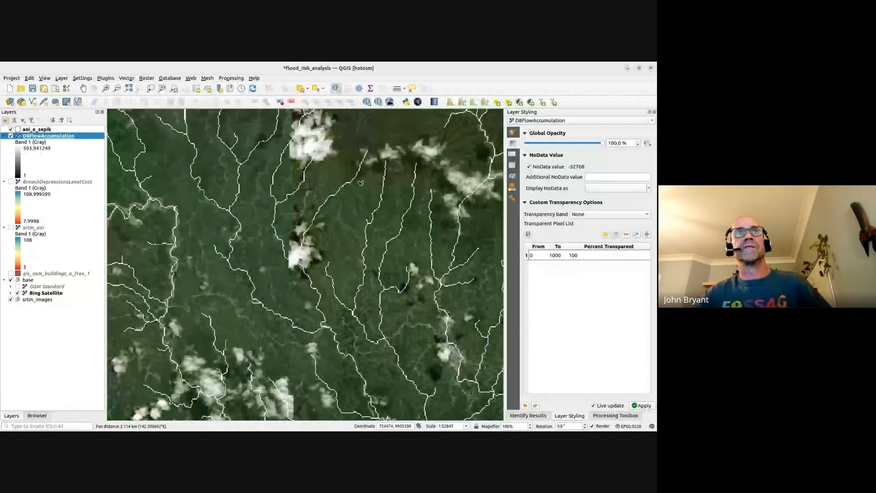
pyautogui.scroll(1, 361, 183)
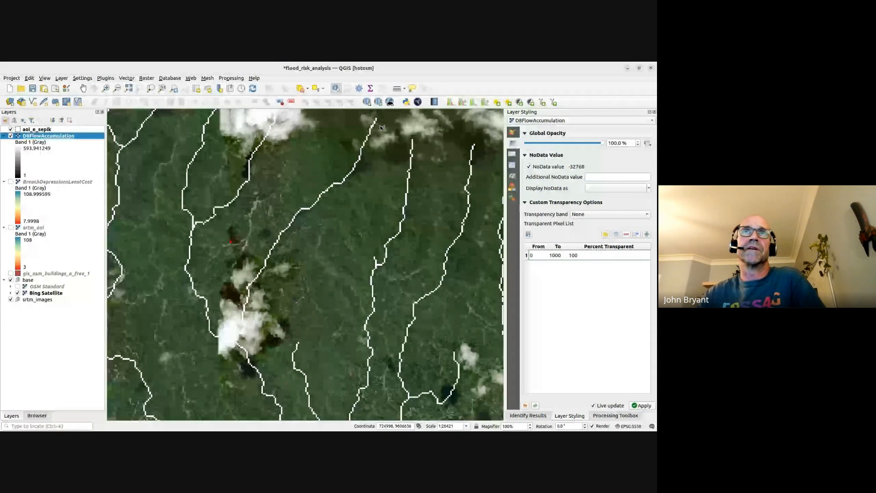
pyautogui.moveTo(381, 127); pyautogui.dragTo(377, 157)
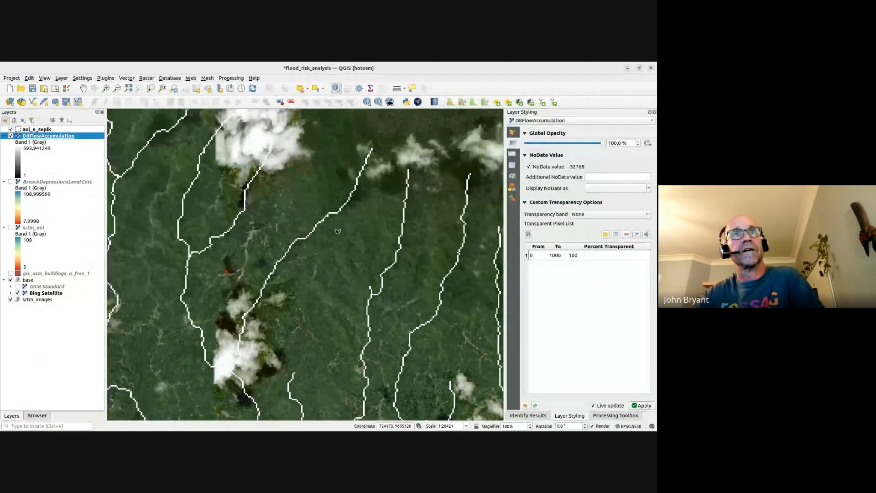
pyautogui.scroll(1, 373, 149)
pyautogui.click(373, 150)
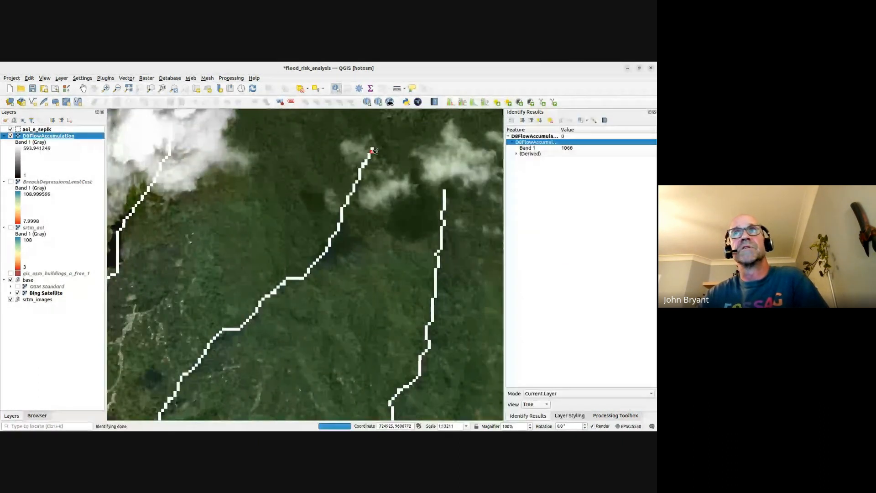
pyautogui.click(445, 208)
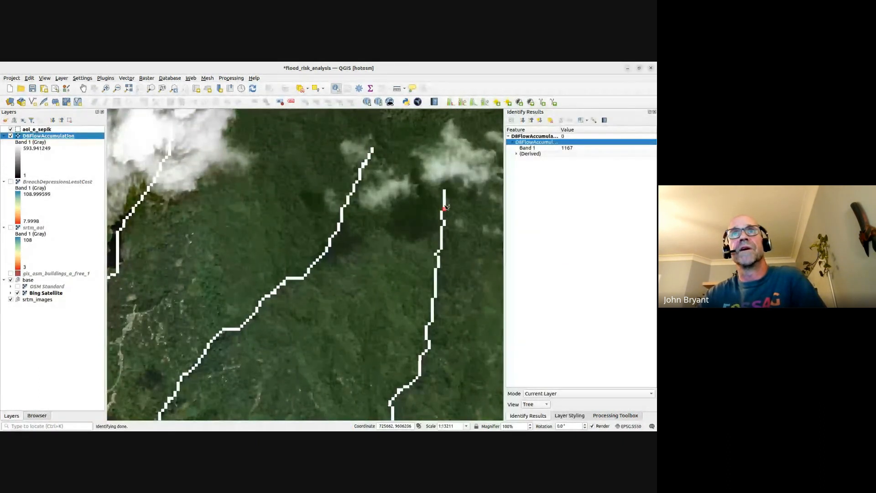
pyautogui.click(444, 191)
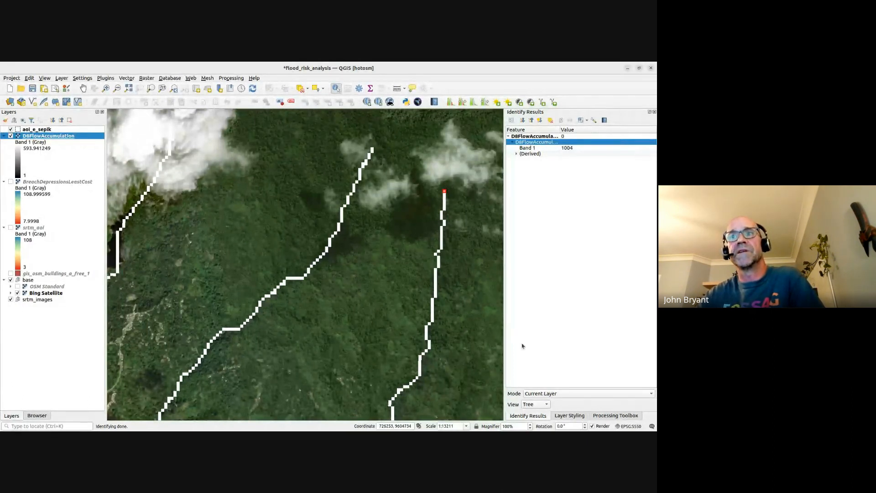
# Compare upper limits of 2000 and 1000 for the transparent pixel range of D8FlowAccumulation.
pyautogui.click(569, 416)
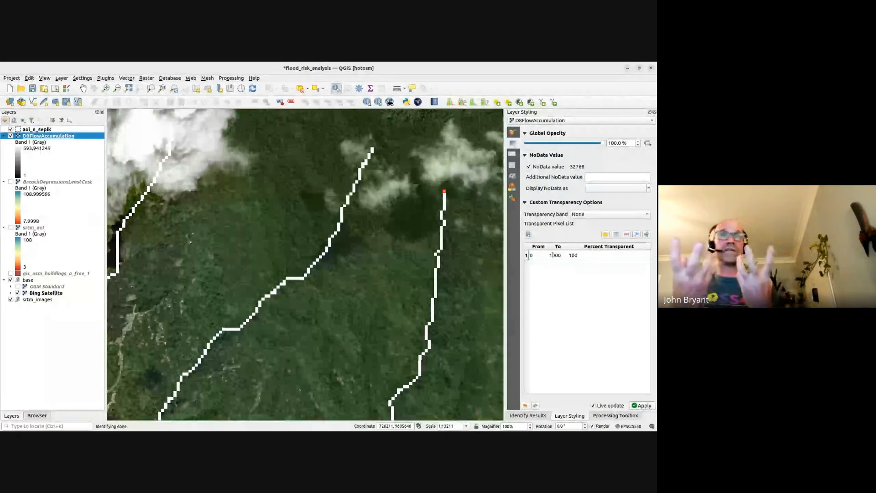
pyautogui.scroll(-1, 399, 291)
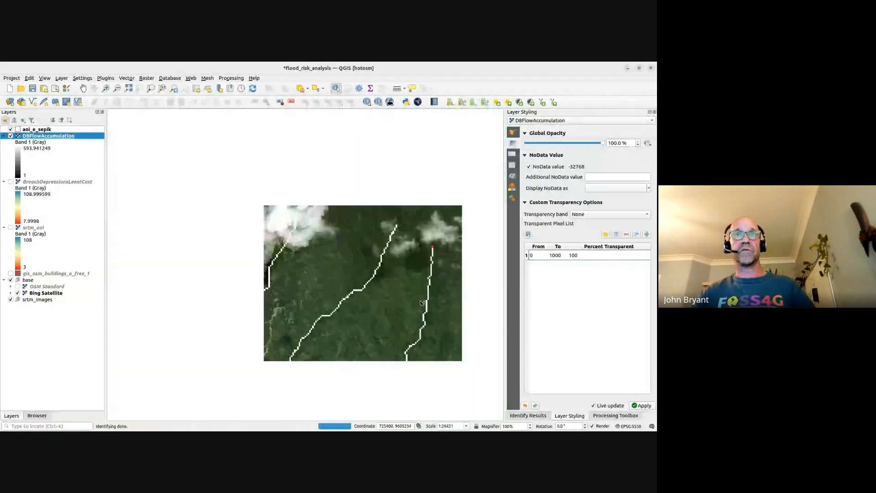
pyautogui.moveTo(399, 291); pyautogui.dragTo(347, 239)
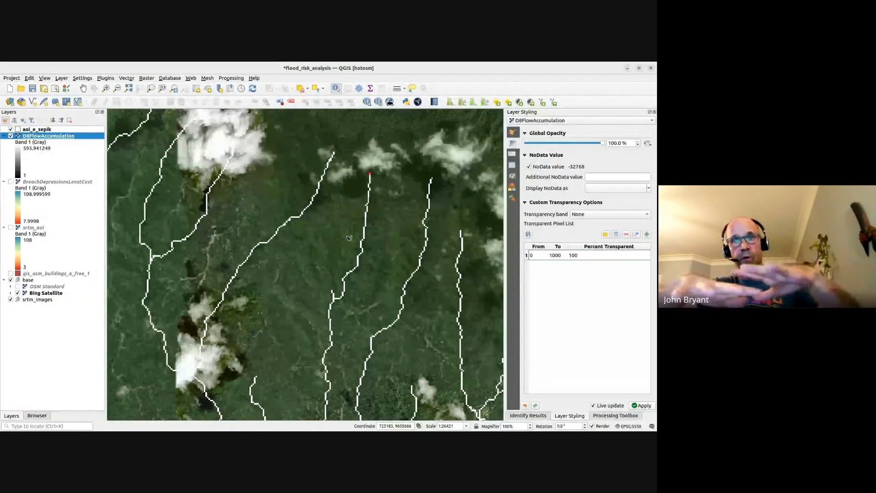
pyautogui.doubleClick(552, 255)
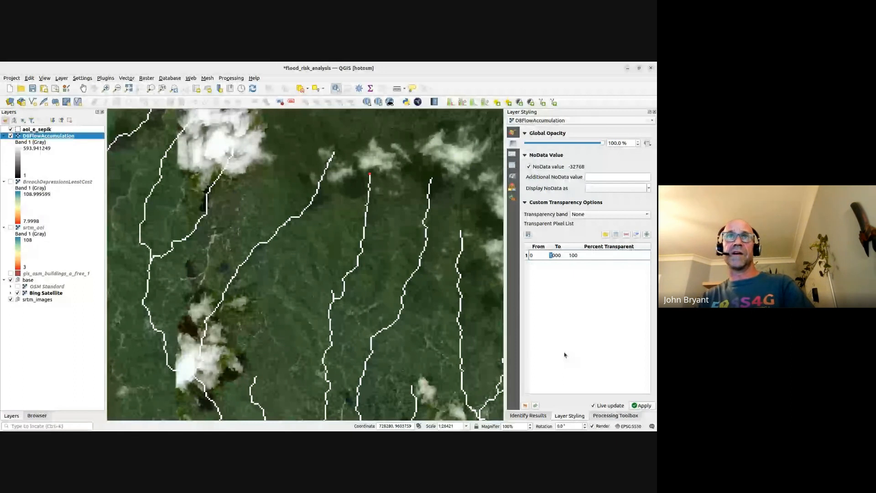
pyautogui.write('2')
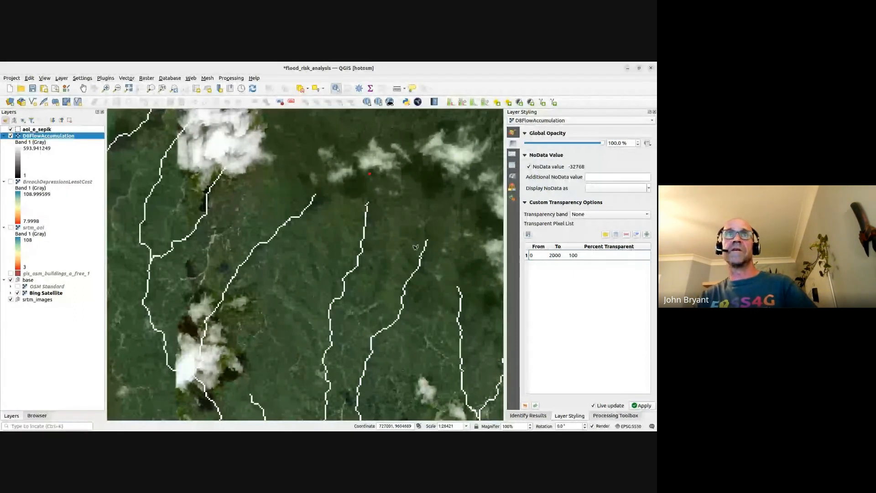
pyautogui.moveTo(553, 256); pyautogui.dragTo(546, 257)
pyautogui.write('1')
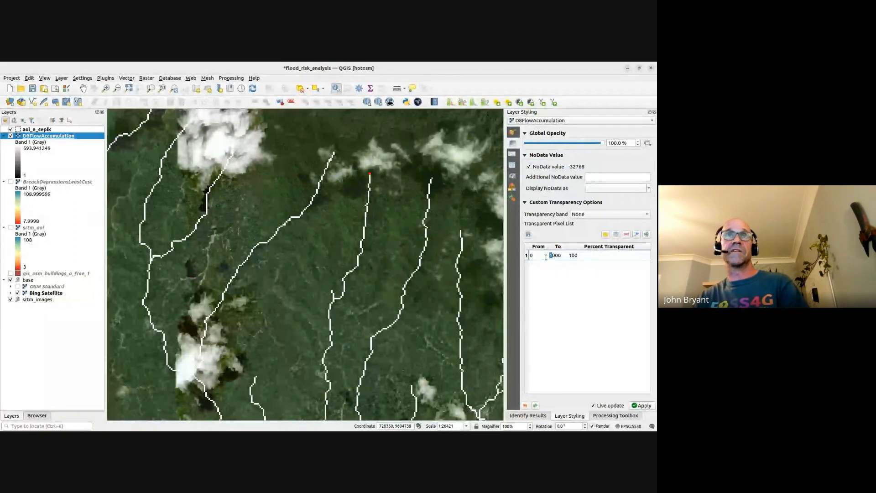
pyautogui.write('2')
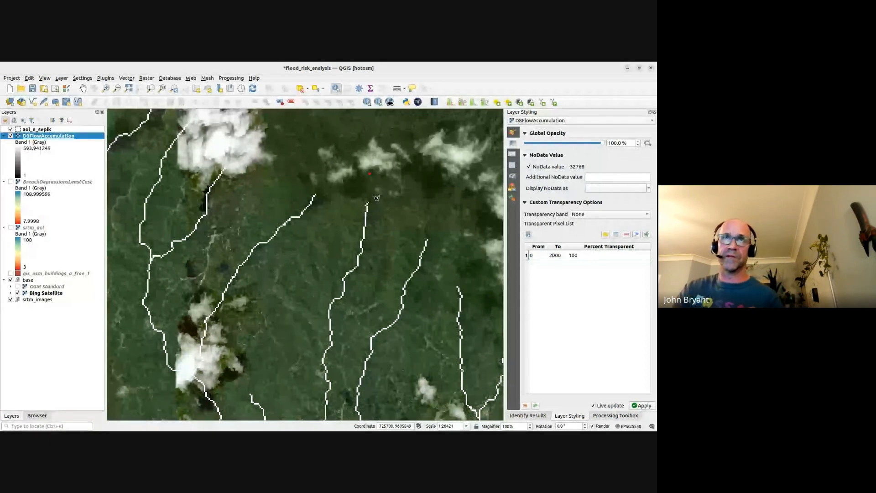
# Set the upper limit of the transparent pixel range to 5000.
pyautogui.moveTo(552, 255); pyautogui.dragTo(545, 259)
pyautogui.write('34')
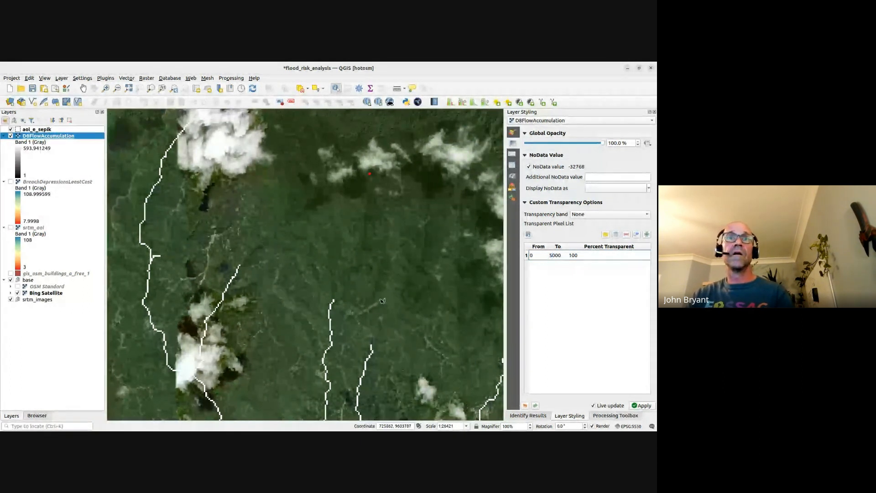
# Examine the displayed stream network against the satellite imagery at several scales.
pyautogui.scroll(-1, 382, 300)
pyautogui.moveTo(370, 318); pyautogui.dragTo(368, 292)
pyautogui.scroll(2, 369, 292)
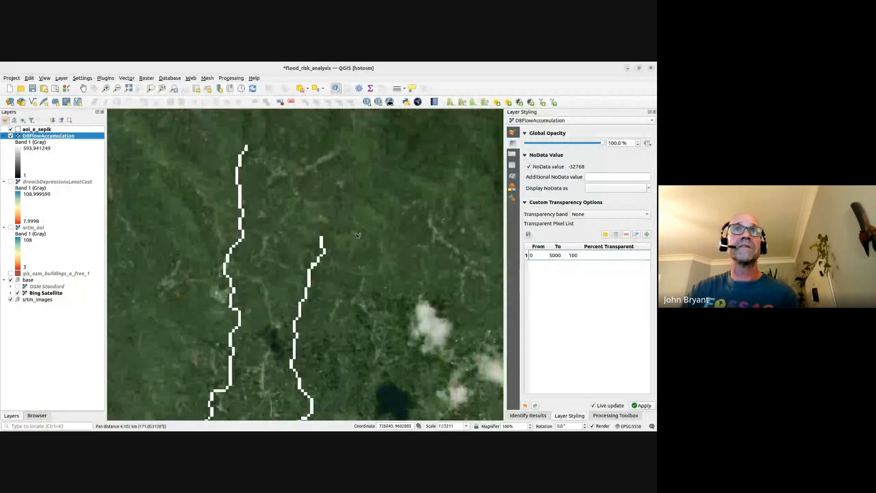
pyautogui.scroll(-1, 298, 203)
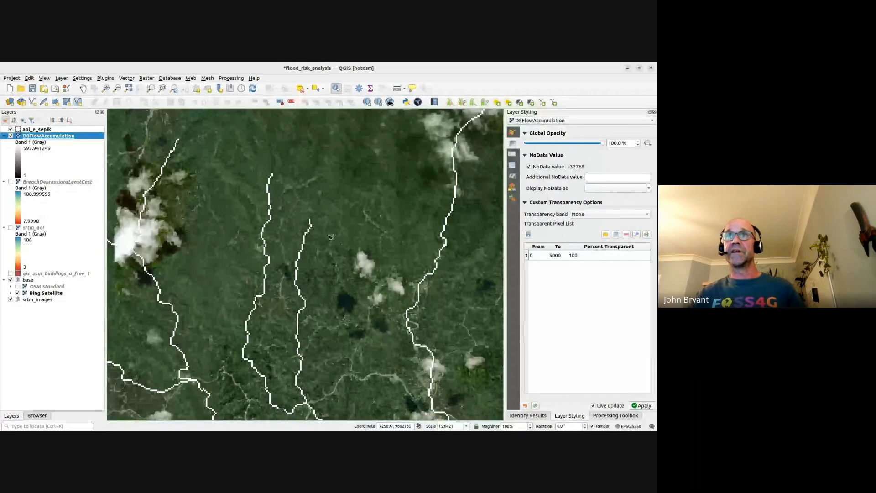
pyautogui.scroll(-1, 383, 247)
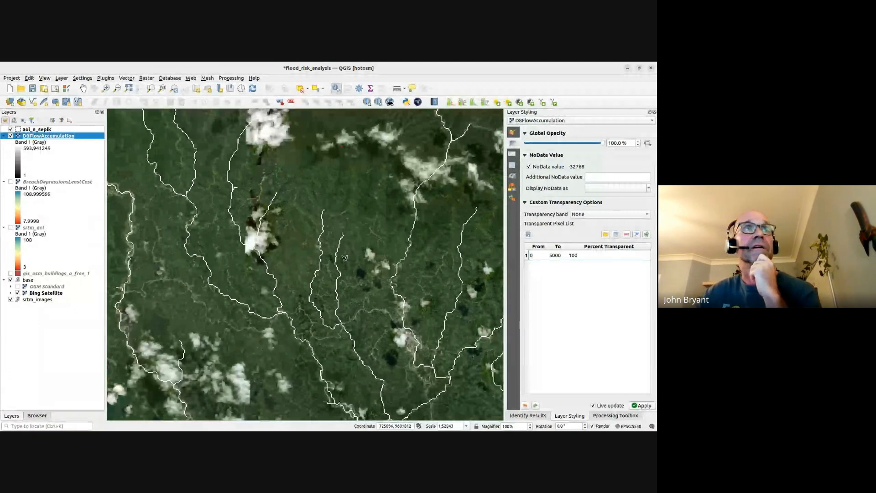
pyautogui.scroll(-1, 336, 260)
pyautogui.scroll(-1, 337, 261)
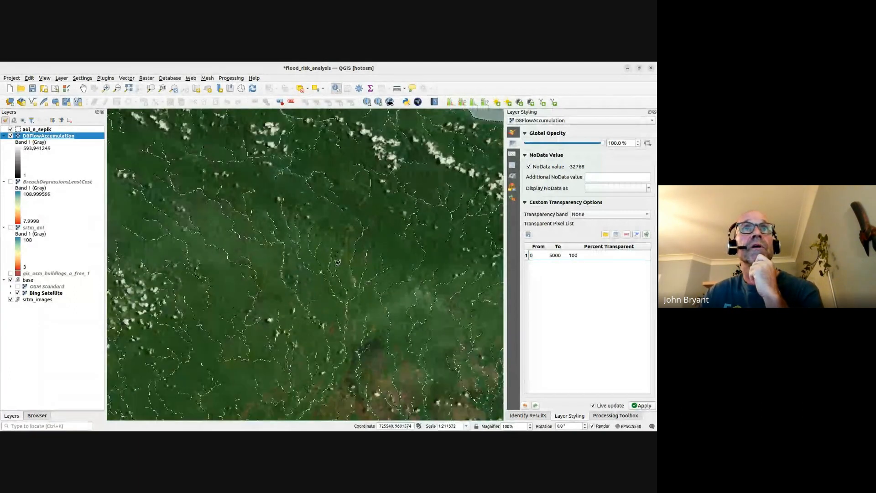
pyautogui.scroll(1, 338, 280)
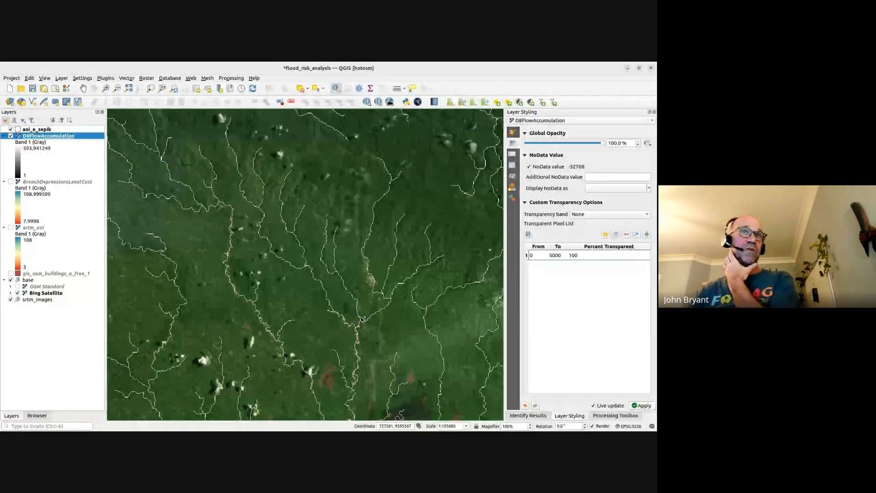
# Compare the D8FlowAccumulation stream lines with the river's meanders in the satellite imagery, both close up and across the wider network.
pyautogui.scroll(2, 362, 318)
pyautogui.scroll(1, 268, 319)
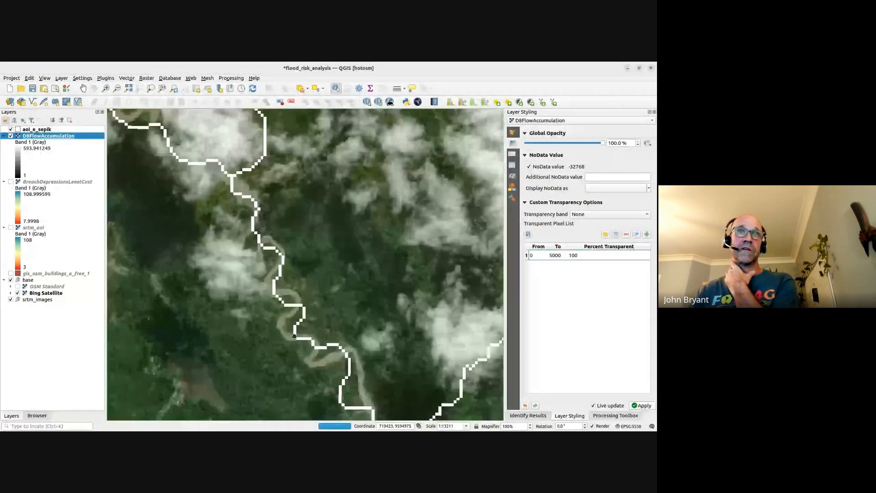
pyautogui.moveTo(346, 387); pyautogui.dragTo(282, 191)
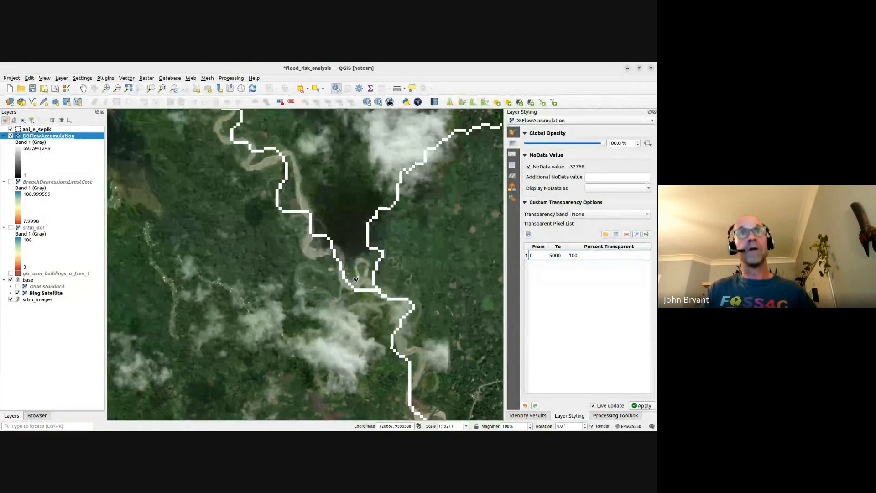
pyautogui.scroll(-1, 356, 278)
pyautogui.scroll(-1, 375, 259)
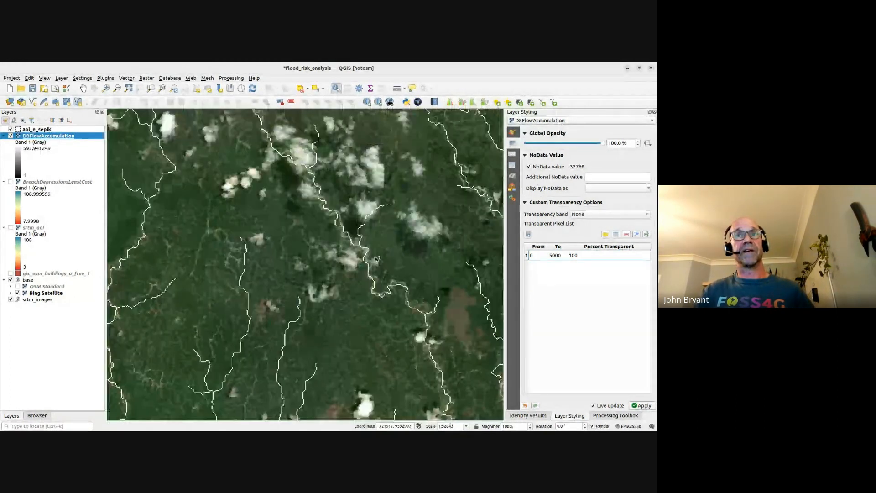
pyautogui.scroll(-1, 376, 259)
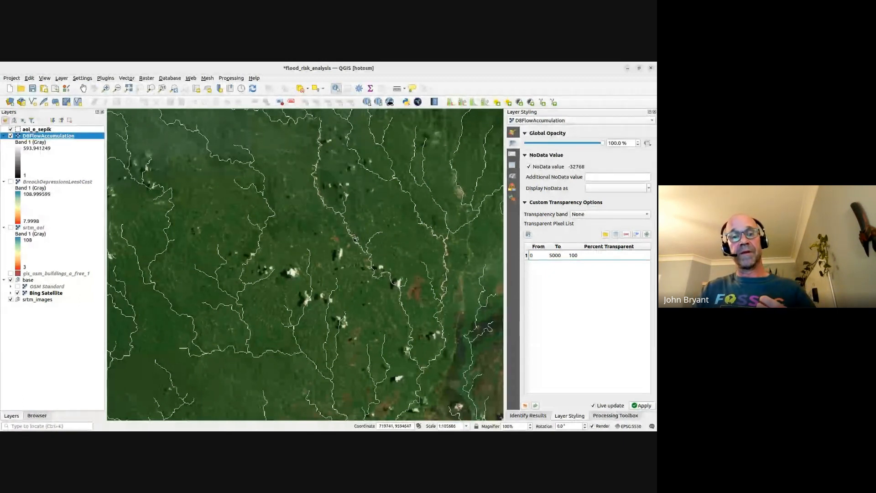
pyautogui.scroll(2, 355, 238)
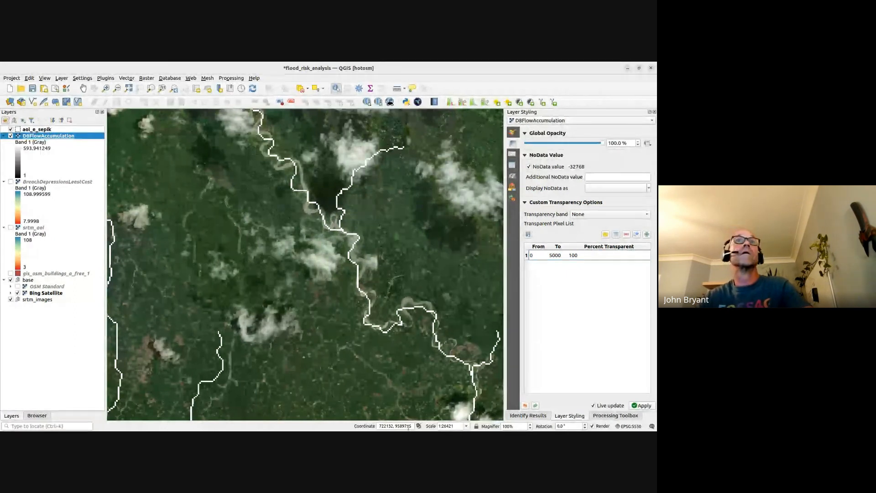
# Save the project and consult the Height Above Nearest Drainage workflow slide for the drainage network tool.
pyautogui.click(32, 88)
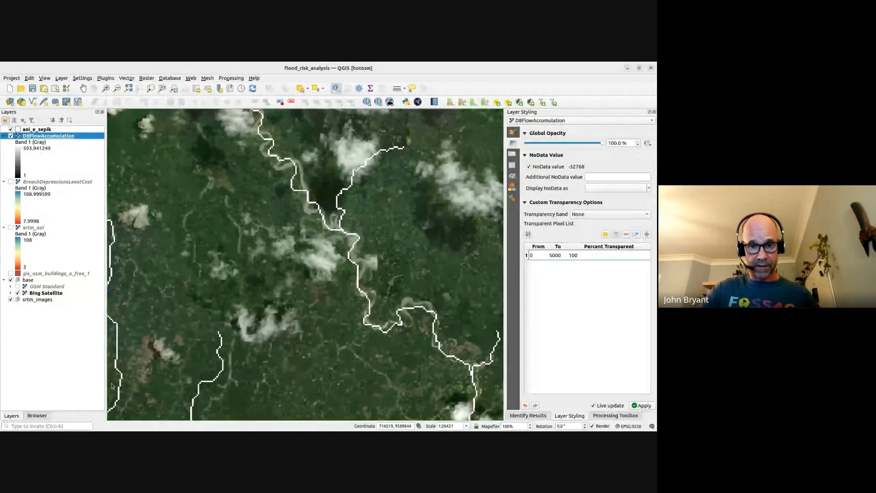
pyautogui.hotkey('alt', 'Tab')
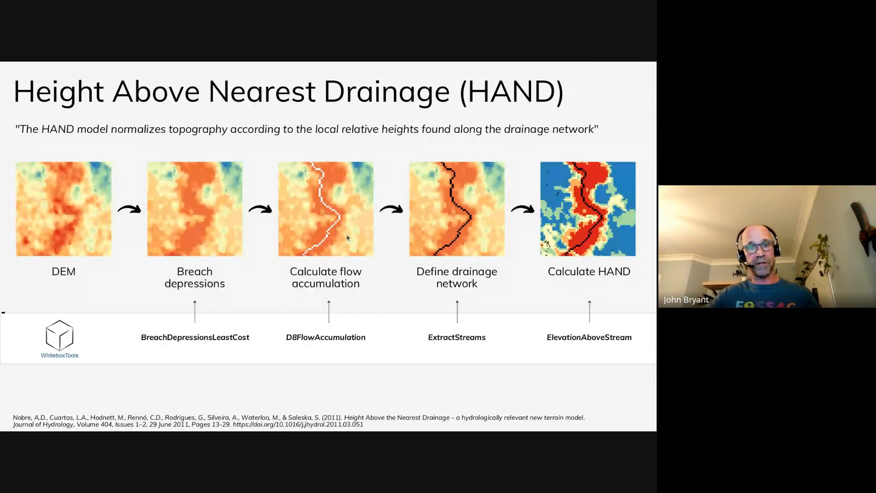
pyautogui.hotkey('alt', 'Tab')
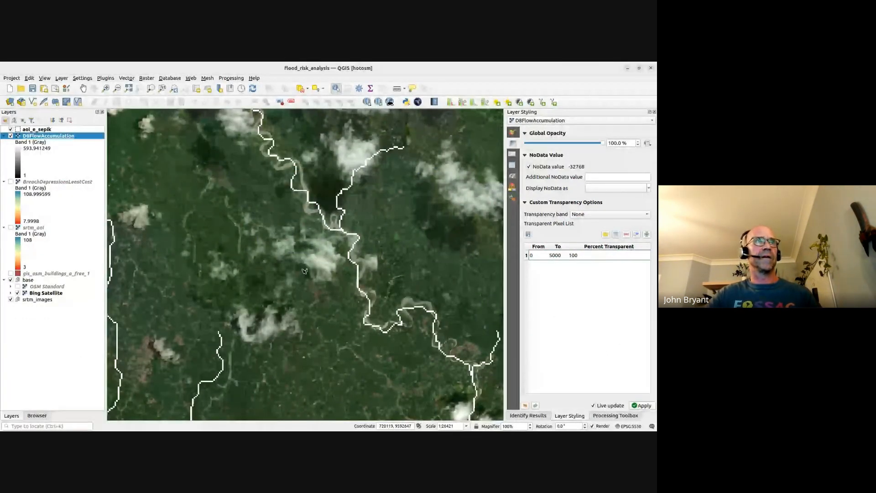
# Open the ExtractStreams tool from the Stream Network Analysis group of WhiteboxTools.
pyautogui.click(623, 415)
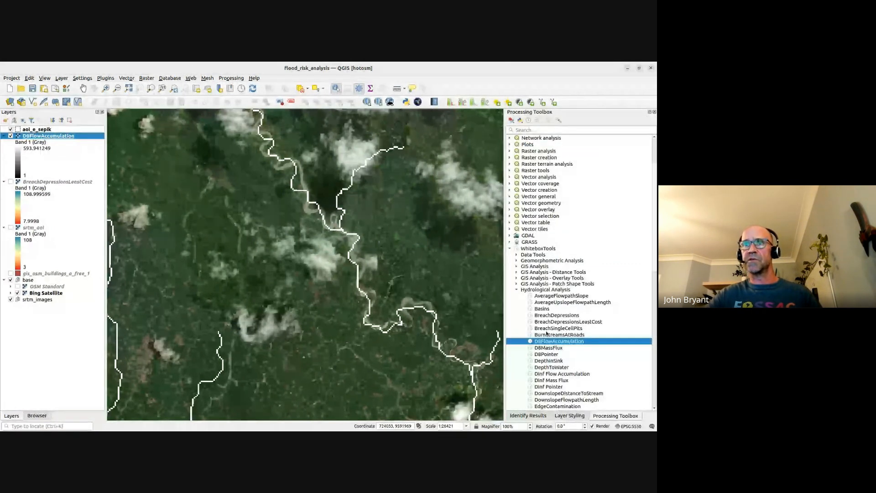
pyautogui.scroll(-5, 547, 333)
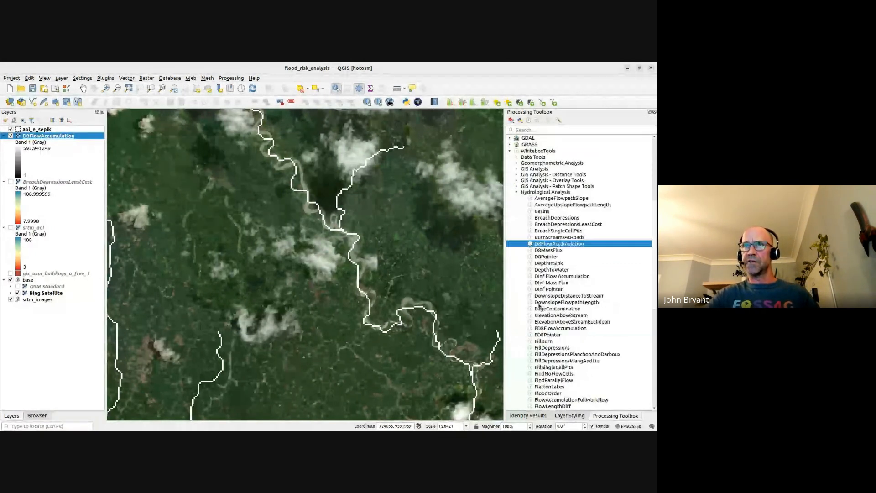
pyautogui.scroll(-8, 539, 306)
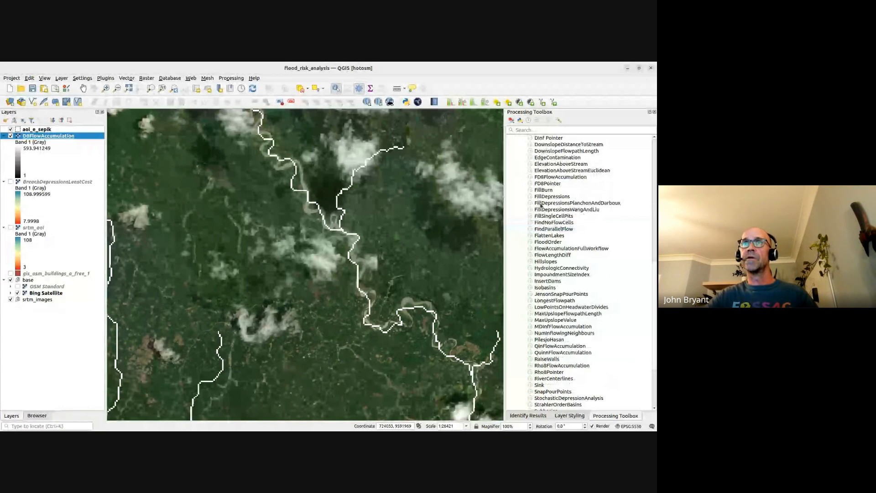
pyautogui.scroll(7, 541, 206)
pyautogui.click(518, 159)
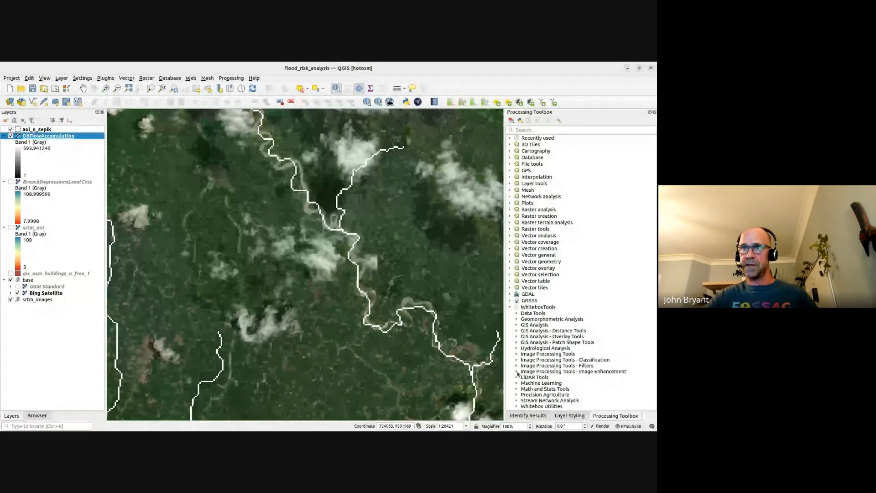
pyautogui.click(516, 400)
pyautogui.scroll(-4, 529, 392)
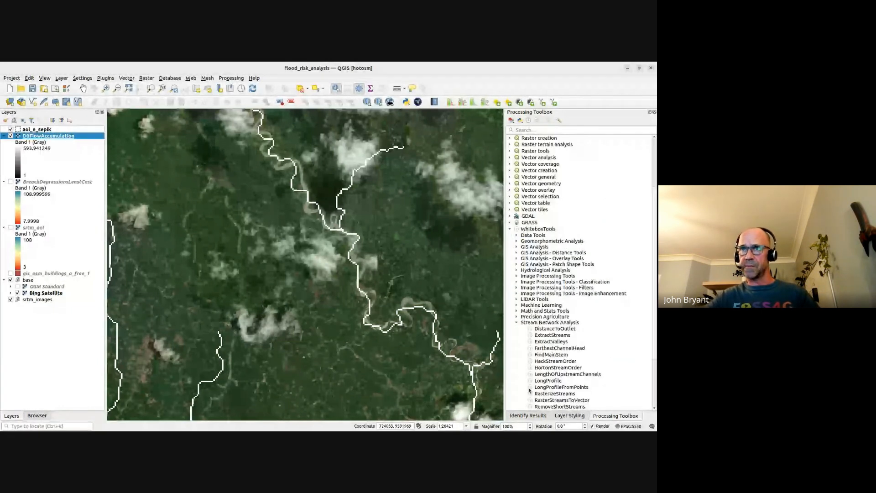
pyautogui.click(545, 336)
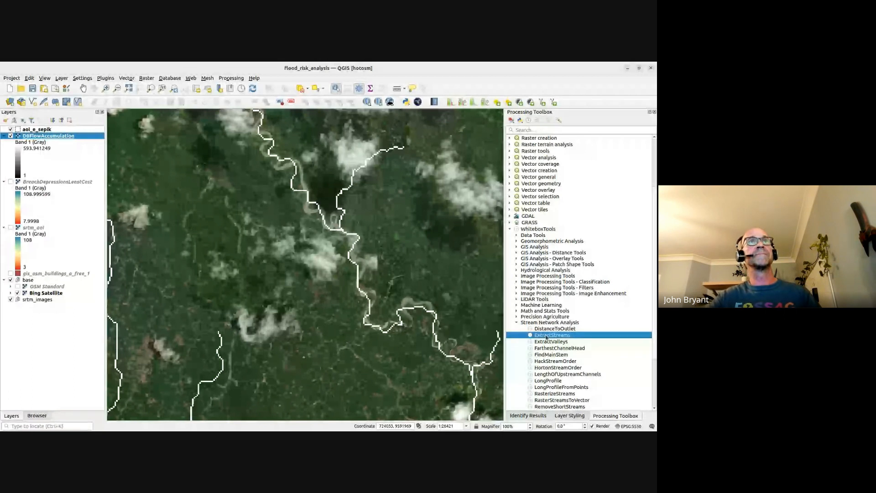
pyautogui.doubleClick(546, 335)
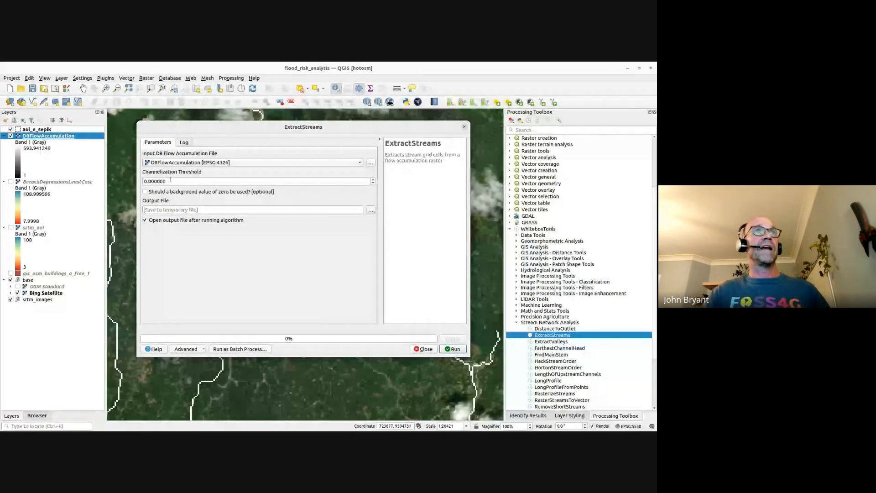
# Set the channelization threshold to 5000 for the D8FlowAccumulation input.
pyautogui.click(155, 181)
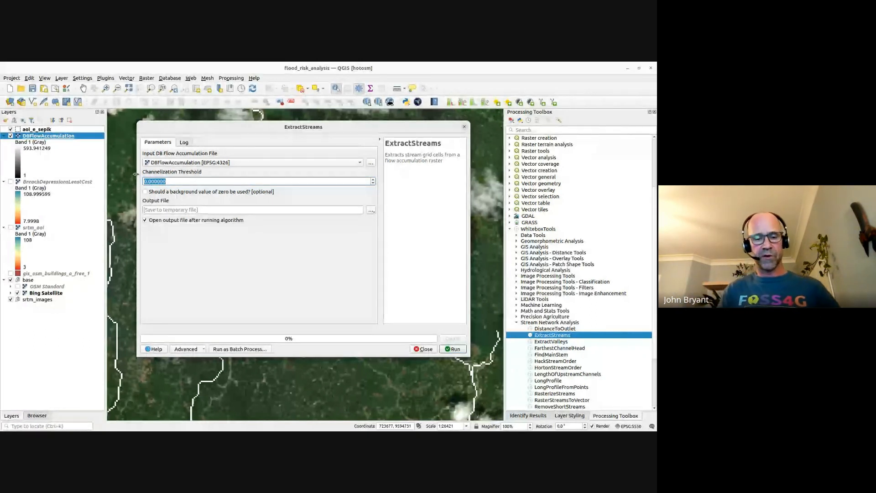
pyautogui.write('5000')
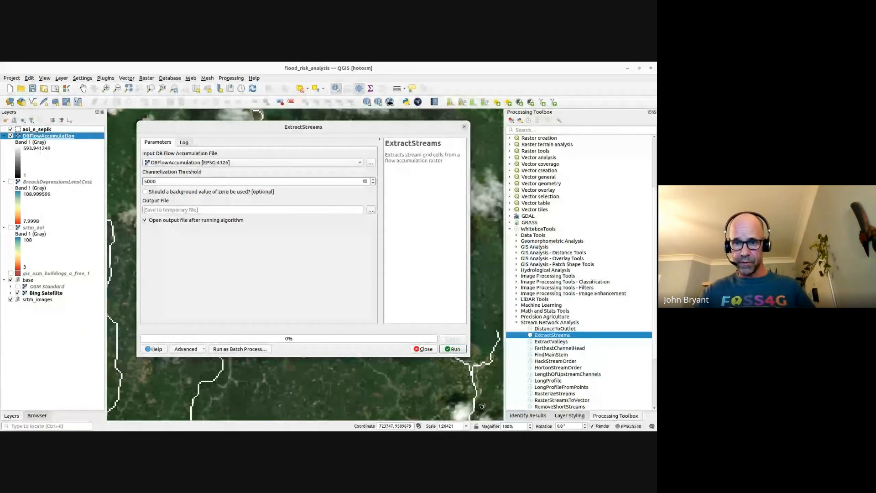
pyautogui.hotkey('alt', 'Tab')
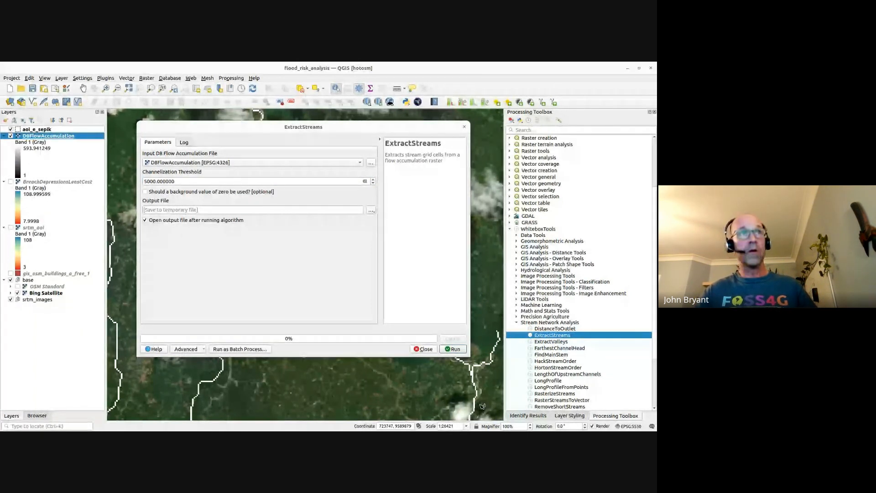
# Set the output file to ExtractStreams.tif in the temp folder and run the stream extraction.
pyautogui.click(370, 211)
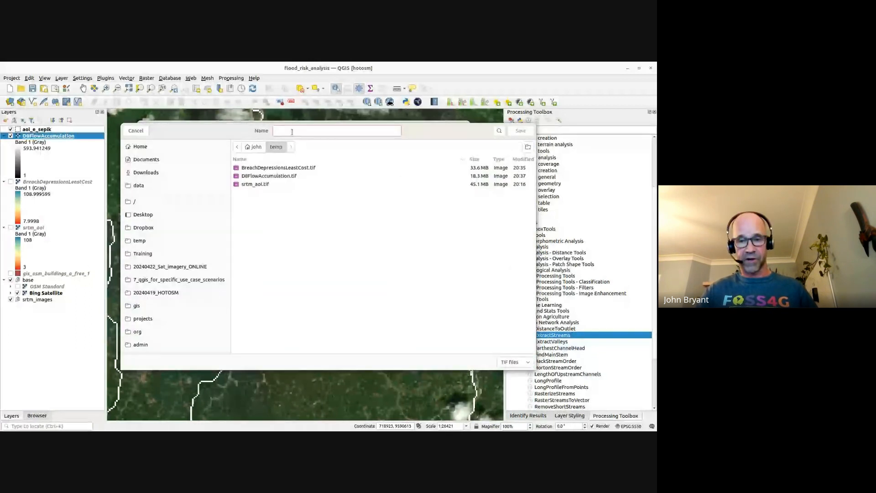
pyautogui.write('ExtractStreams')
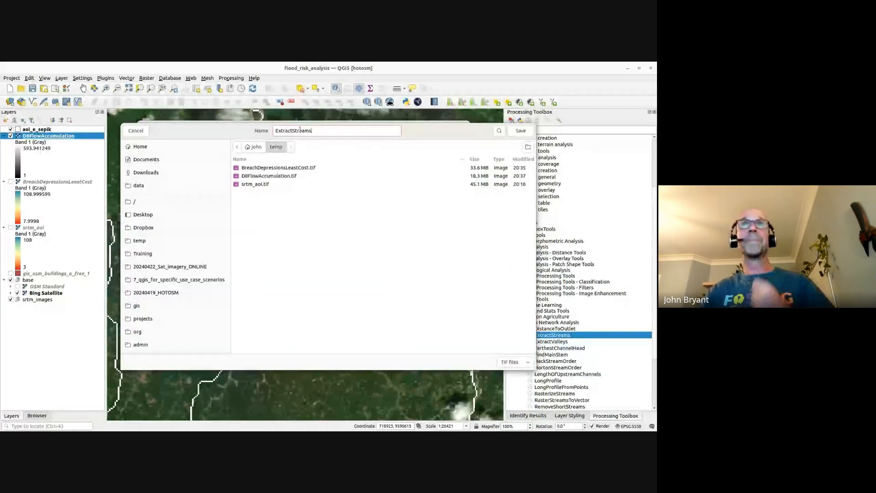
pyautogui.click(520, 131)
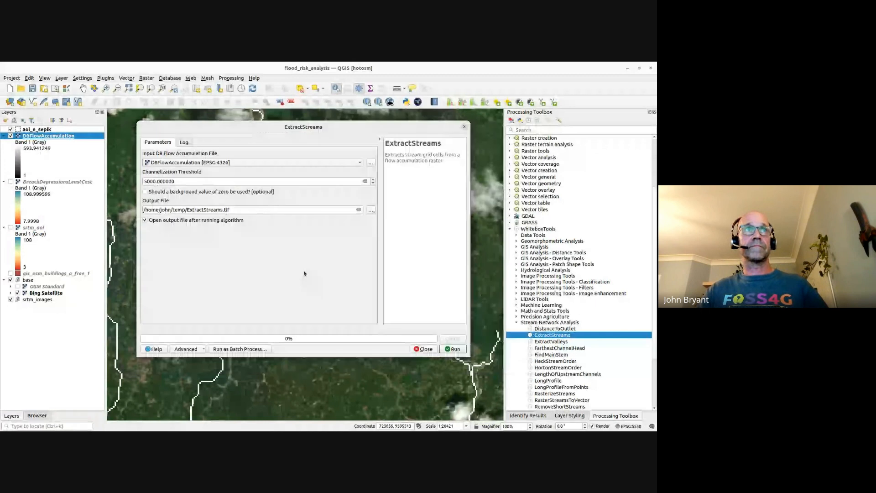
pyautogui.click(456, 349)
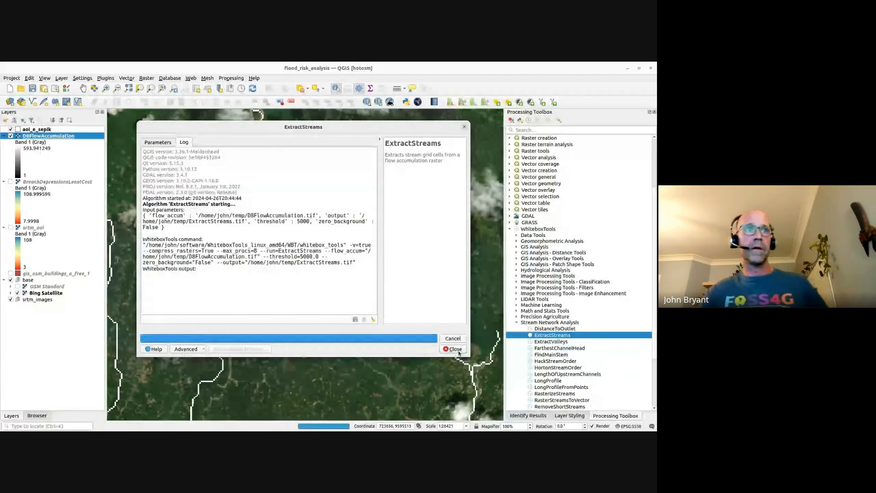
pyautogui.press('Escape')
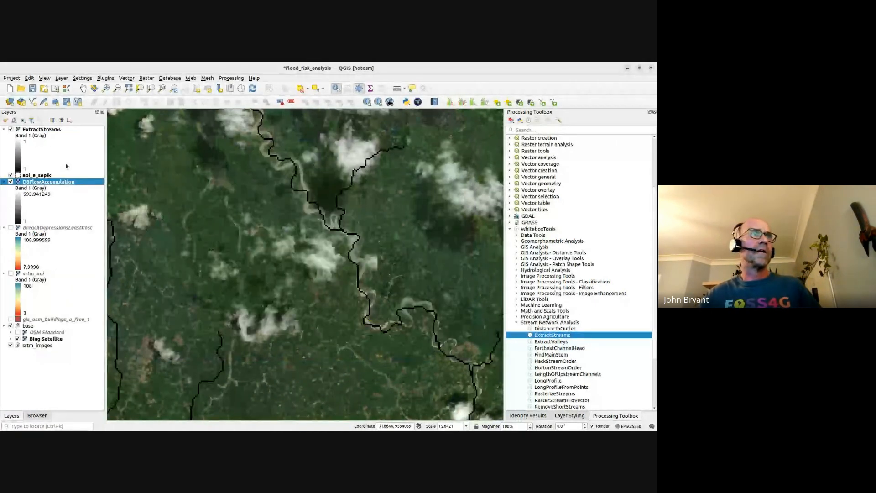
# Compare the ExtractStreams layer with the D8FlowAccumulation lines beneath it by switching its visibility off and on.
pyautogui.click(38, 133)
pyautogui.scroll(-1, 277, 131)
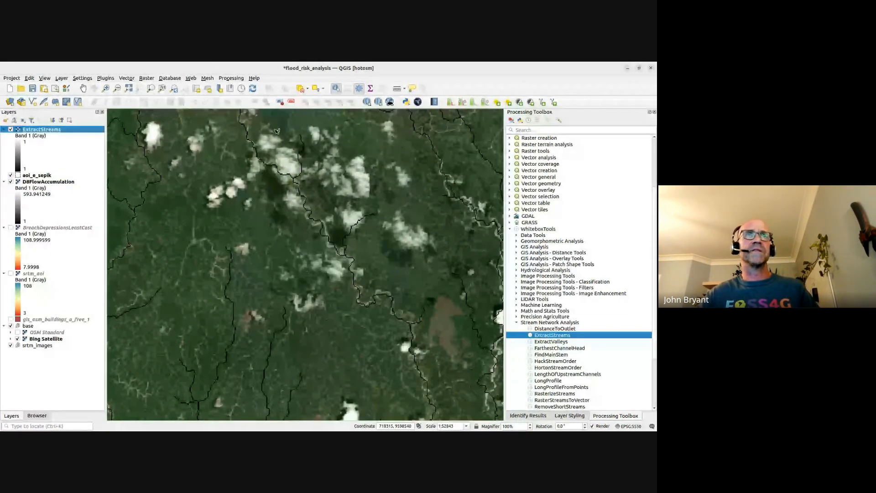
pyautogui.moveTo(277, 131); pyautogui.dragTo(270, 216)
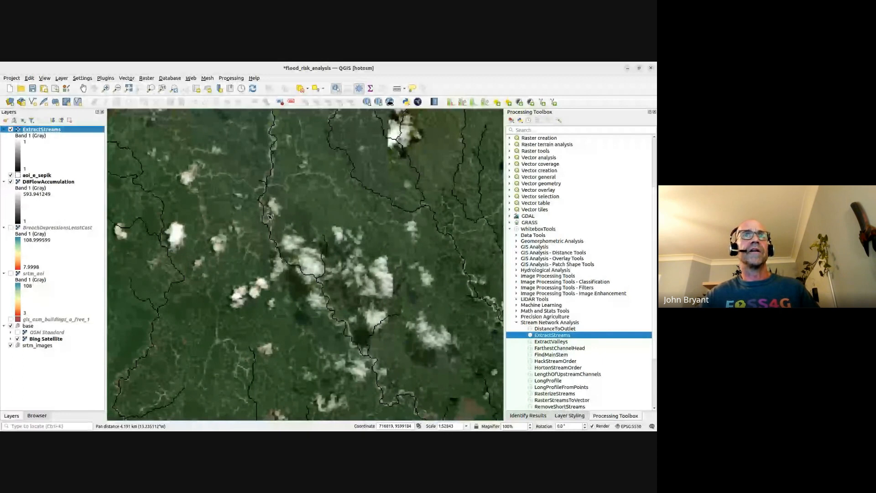
pyautogui.scroll(1, 270, 216)
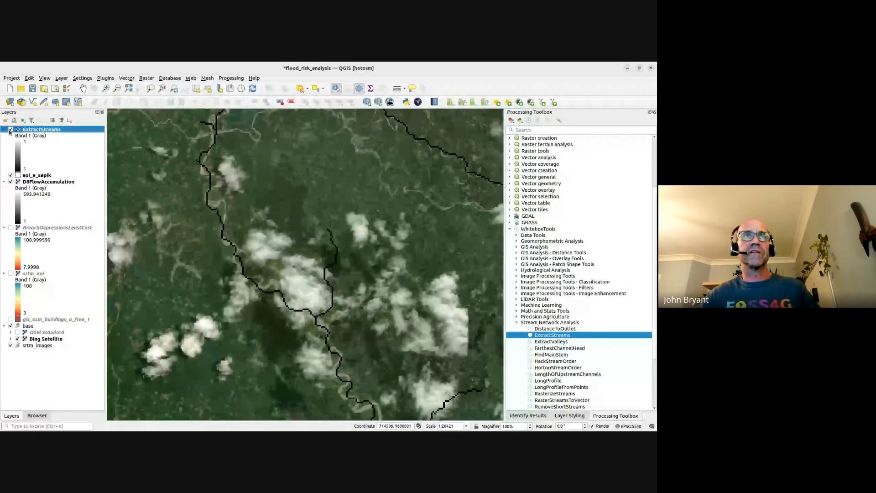
pyautogui.click(10, 131)
pyautogui.click(10, 131)
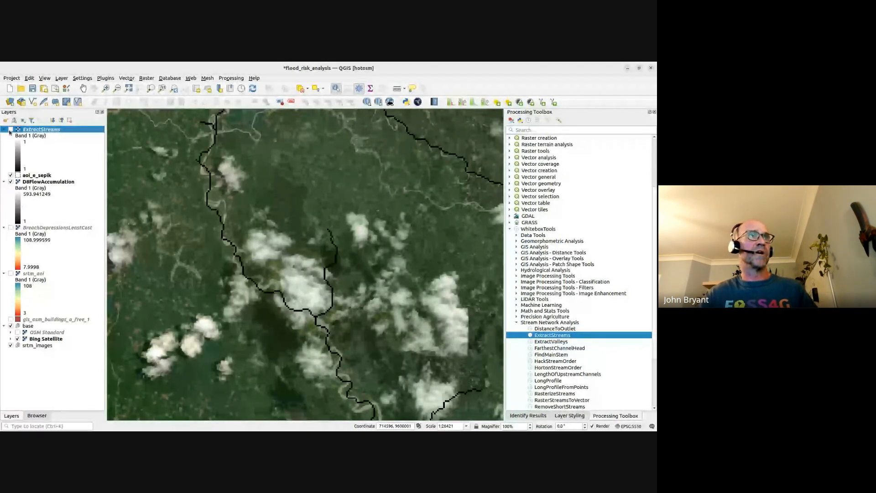
pyautogui.click(10, 131)
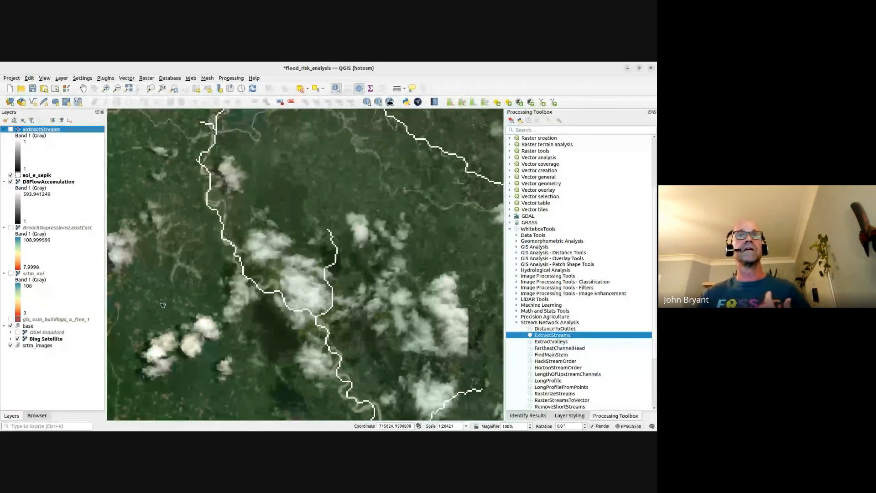
pyautogui.click(10, 129)
pyautogui.click(11, 130)
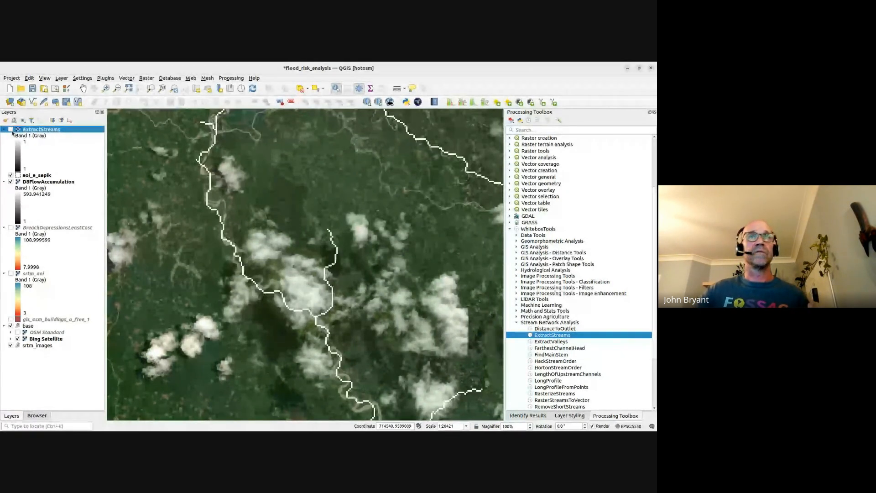
# Identify the D8FlowAccumulation value of a cell on the small tributary with ExtractStreams hidden.
pyautogui.scroll(2, 318, 225)
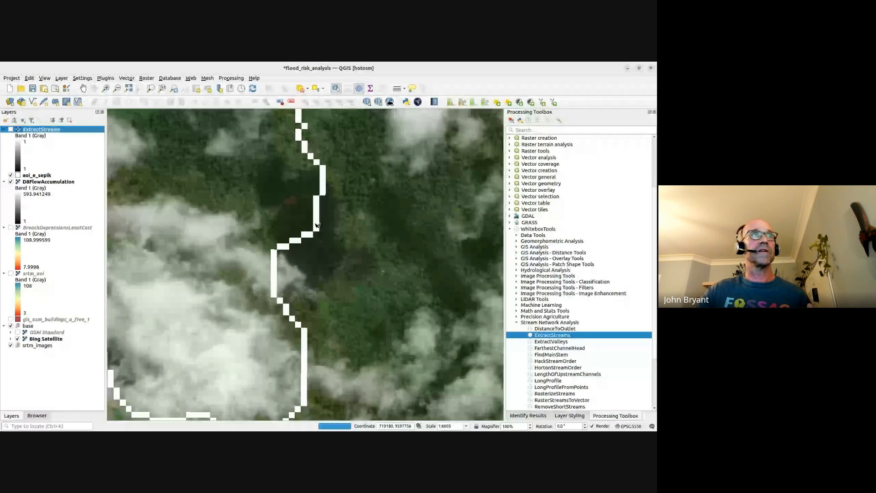
pyautogui.click(62, 182)
pyautogui.click(316, 224)
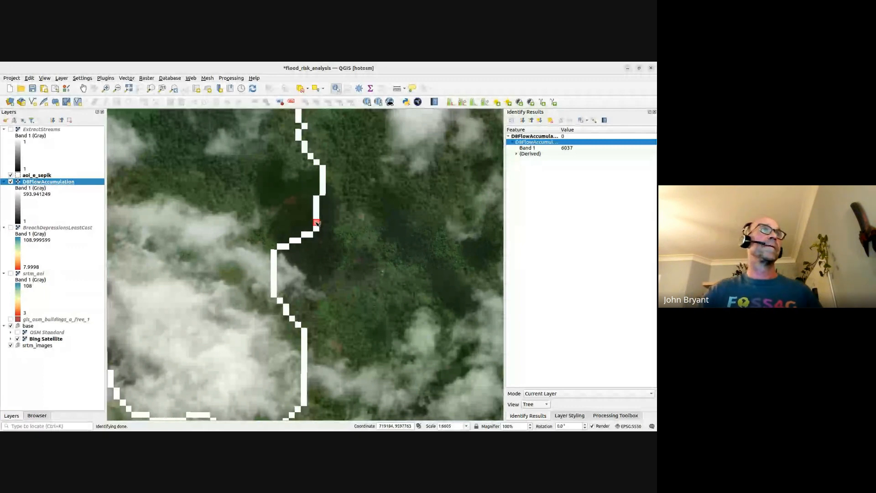
# Show ExtractStreams again and identify its values at several tributary cells and at one cell just beside the stream.
pyautogui.click(11, 129)
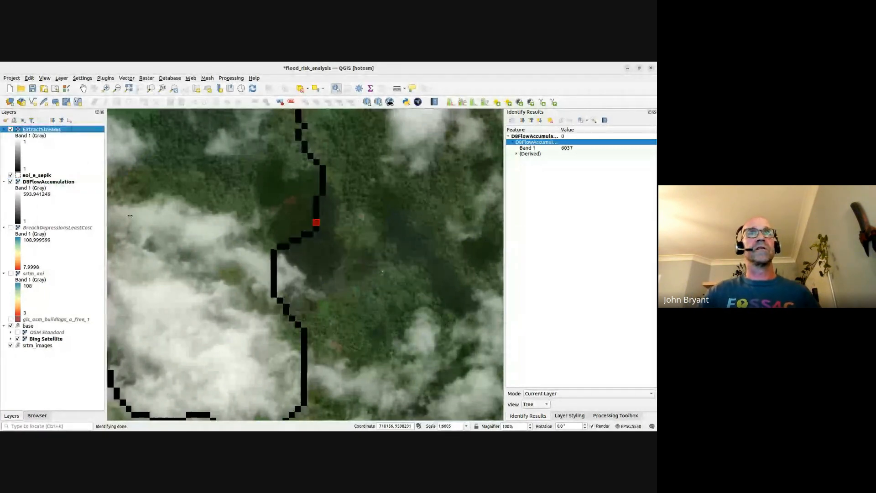
pyautogui.click(319, 210)
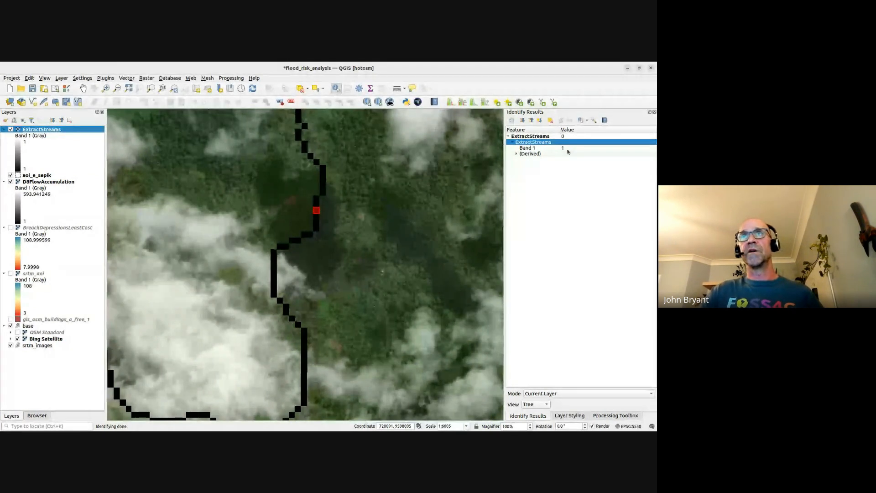
pyautogui.click(318, 205)
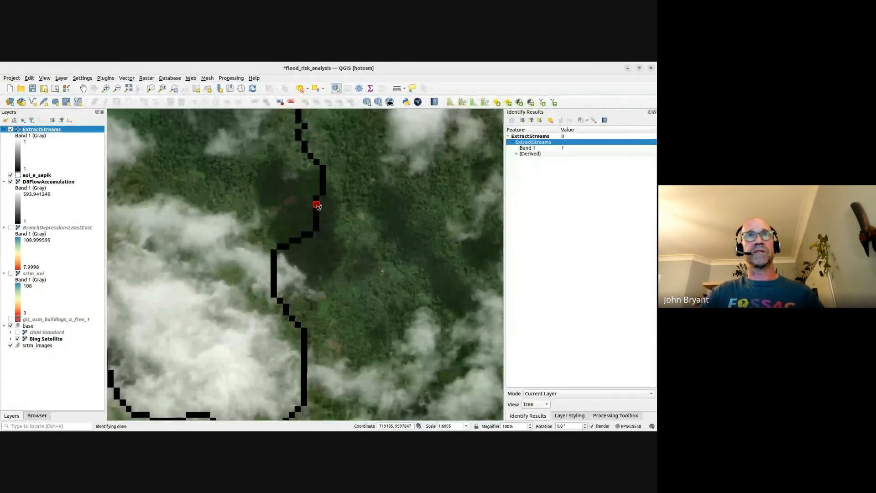
pyautogui.click(318, 200)
pyautogui.click(334, 200)
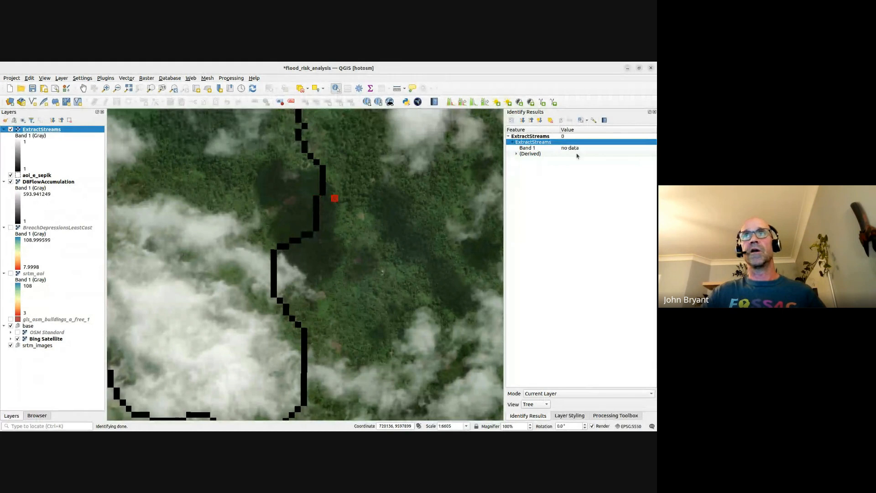
# Identify the ExtractStreams values at several more cells beside the small tributary.
pyautogui.click(329, 212)
pyautogui.click(342, 221)
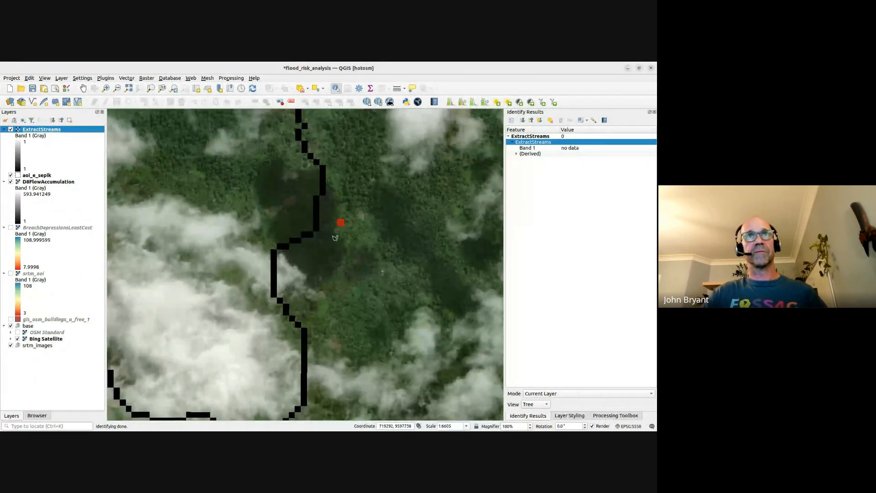
pyautogui.click(342, 237)
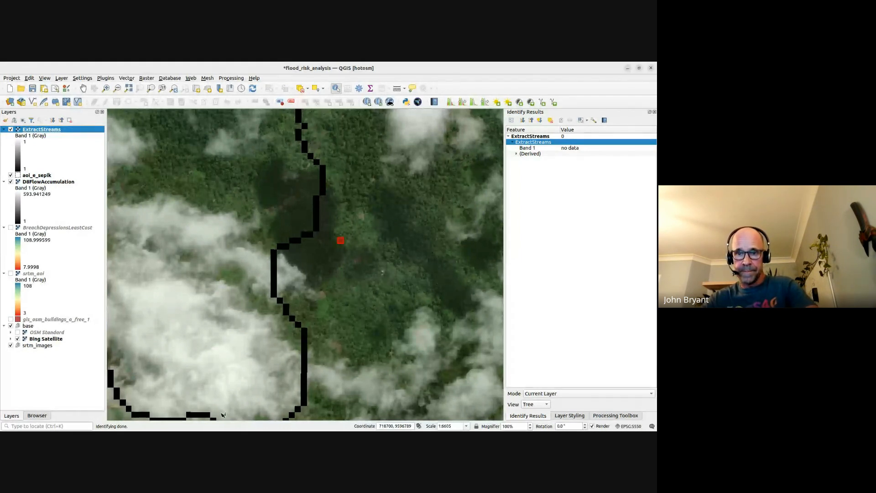
# Check the tool for the last stage on the Height Above Nearest Drainage workflow slide and return to QGIS.
pyautogui.scroll(-1, 367, 361)
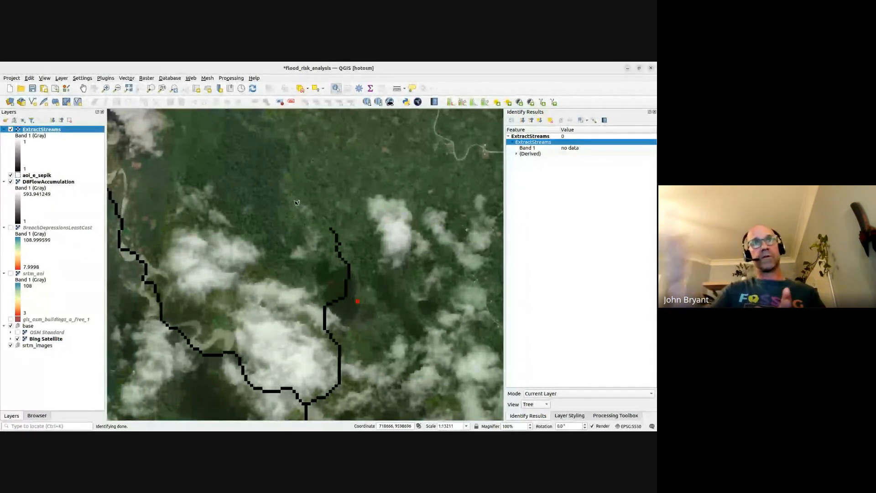
pyautogui.hotkey('alt', 'Tab')
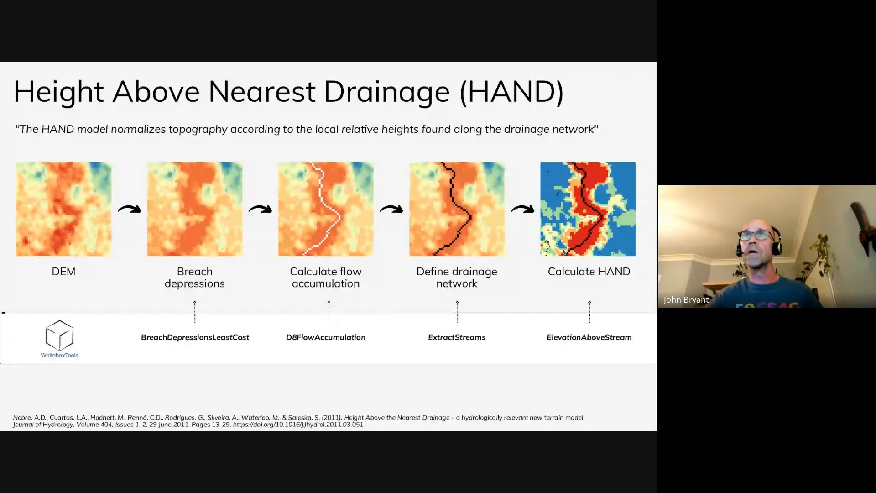
pyautogui.hotkey('alt', 'Tab')
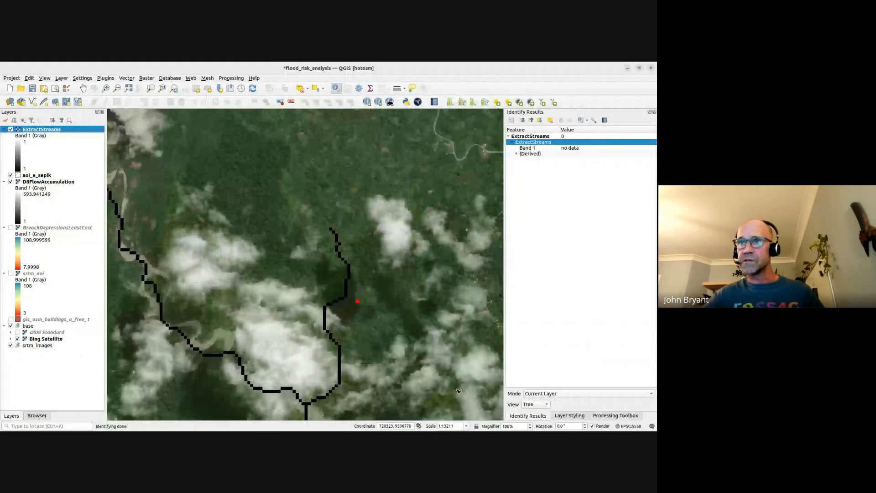
# Open the ElevationAboveStream tool from the Hydrological Analysis group of WhiteboxTools.
pyautogui.click(615, 416)
pyautogui.scroll(-2, 548, 311)
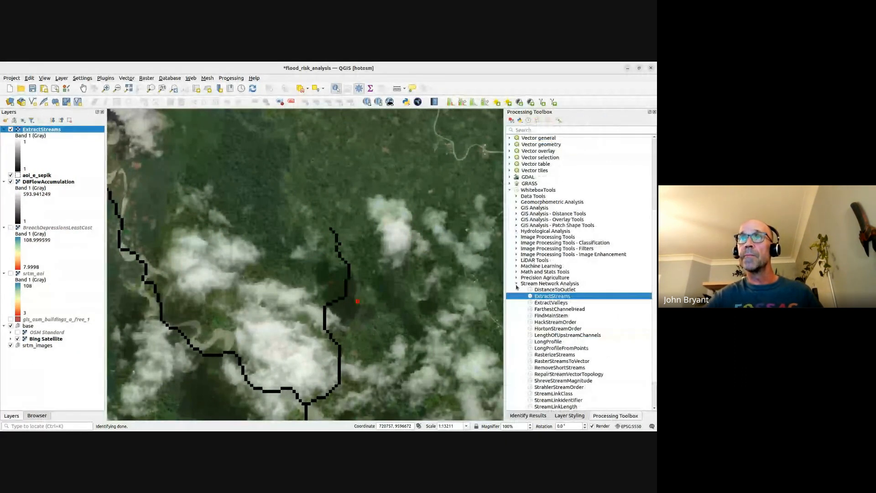
pyautogui.click(517, 284)
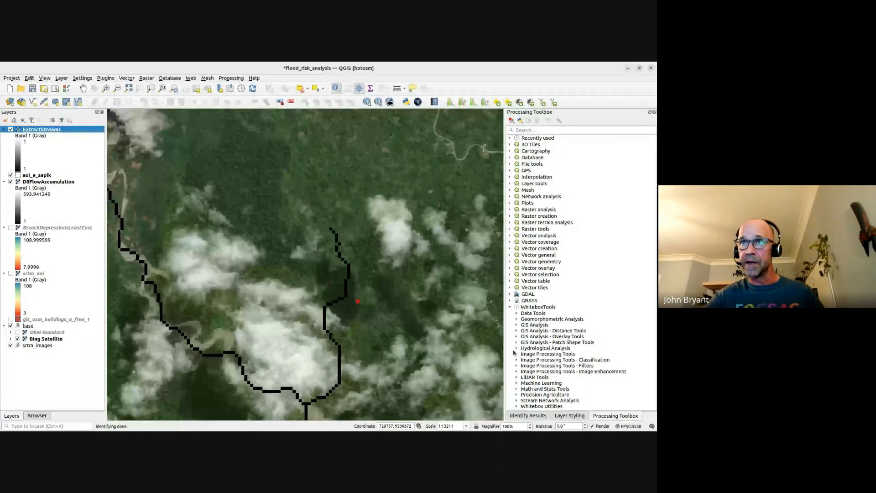
pyautogui.click(516, 348)
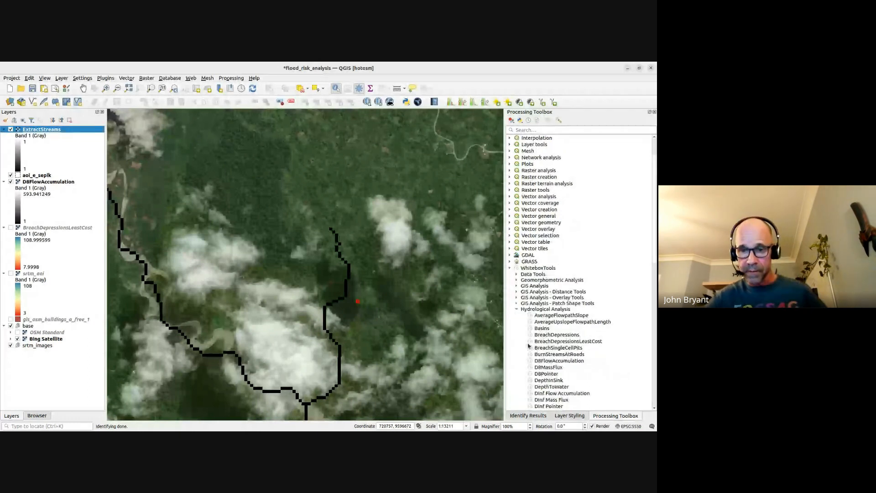
pyautogui.scroll(-4, 530, 341)
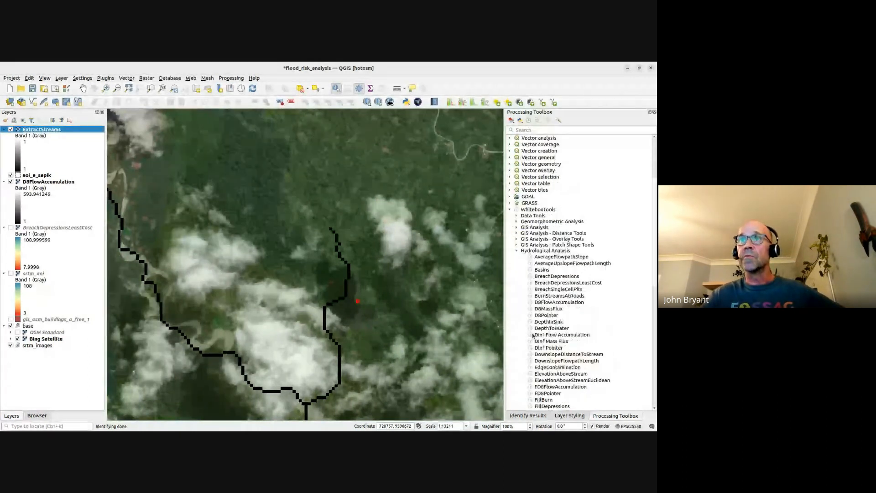
pyautogui.scroll(-1, 532, 336)
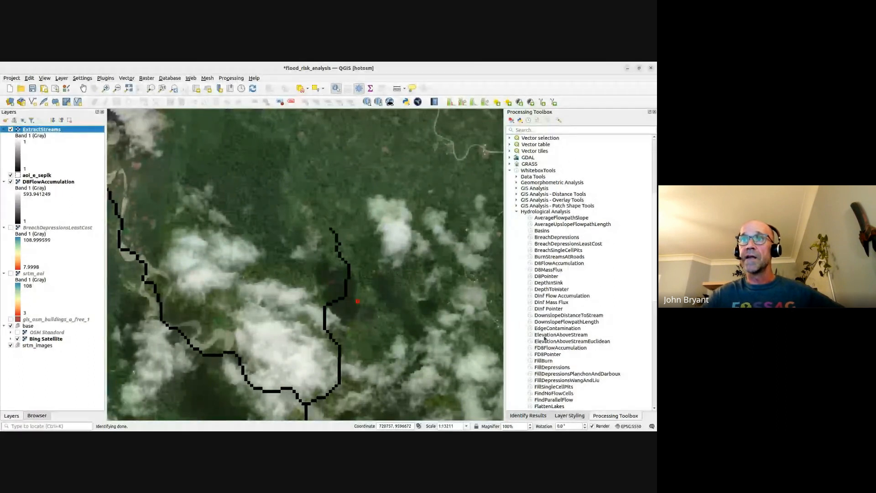
pyautogui.doubleClick(545, 335)
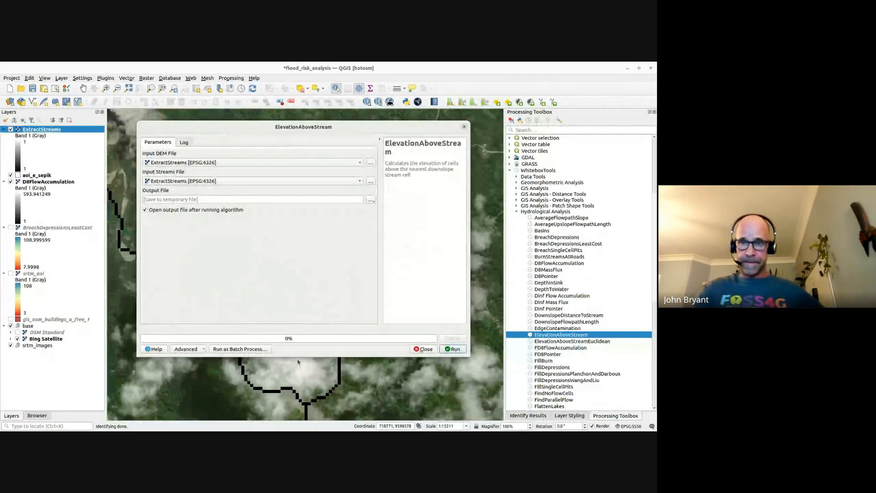
# Run ElevationAboveStream with BreachDepressionsLeastCost as the input DEM, saving the output as ElevationAboveStream.tif in the temp folder.
pyautogui.click(163, 165)
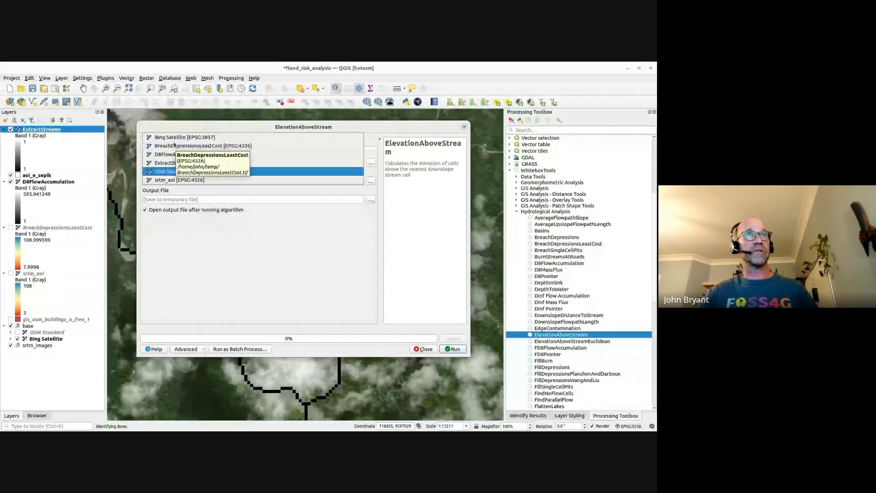
pyautogui.click(174, 147)
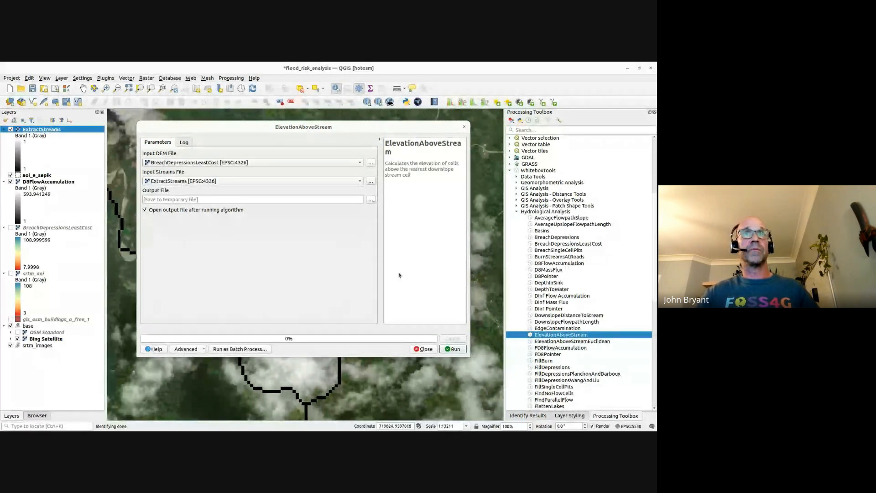
pyautogui.click(372, 202)
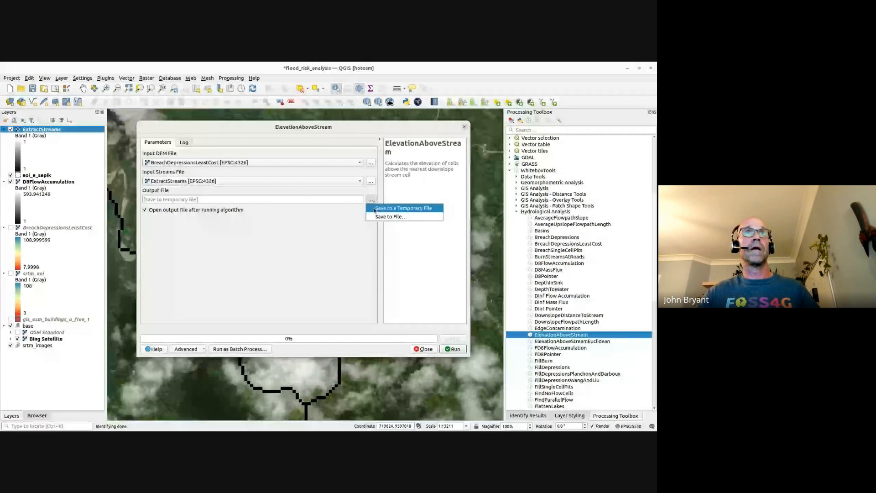
pyautogui.click(391, 216)
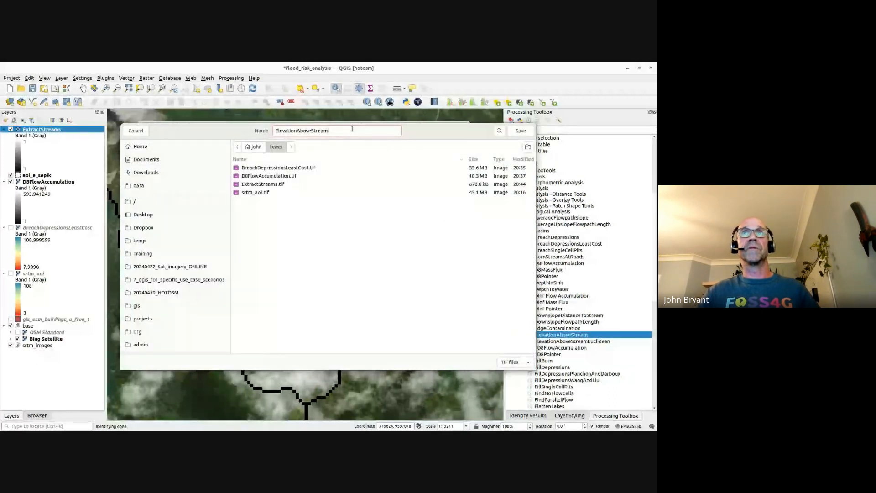
pyautogui.click(521, 131)
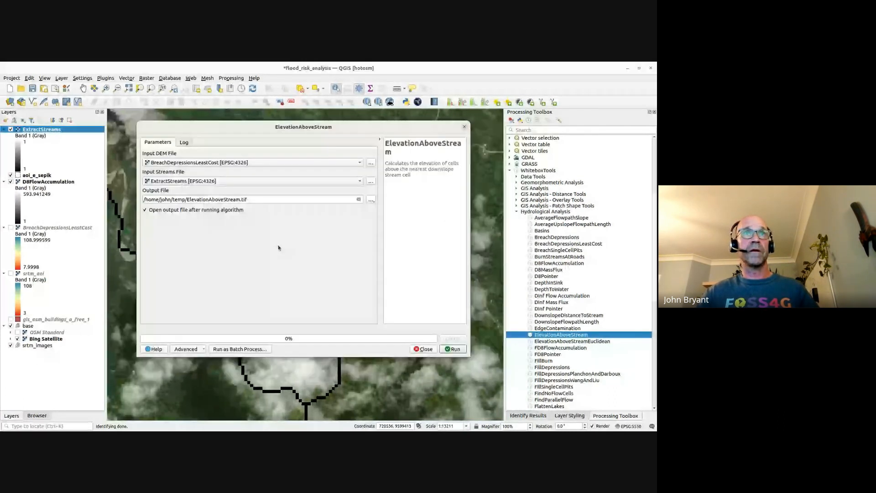
pyautogui.click(453, 348)
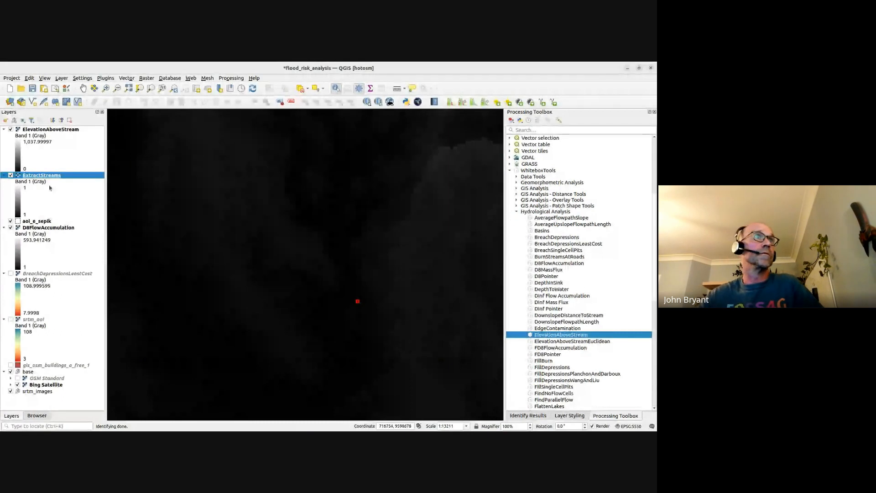
# Reorder the layers to aoi_e_sepik, ExtractStreams, ElevationAboveStream, and collapse the legends of D8FlowAccumulation, BreachDepressionsLeastCost and srtm_aoi.
pyautogui.moveTo(51, 131); pyautogui.dragTo(51, 224)
pyautogui.moveTo(45, 130); pyautogui.dragTo(41, 191)
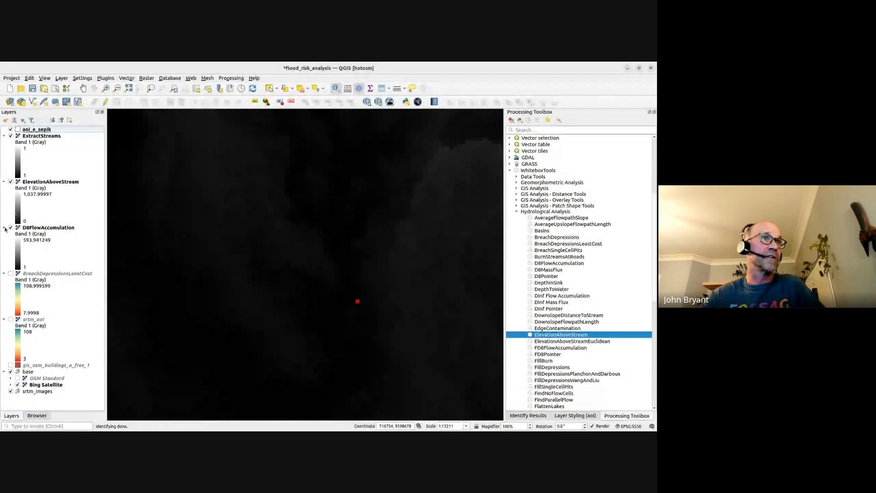
pyautogui.click(4, 228)
pyautogui.click(4, 234)
pyautogui.click(4, 240)
# Save the project and collapse the legend of the ExtractStreams layer.
pyautogui.click(33, 88)
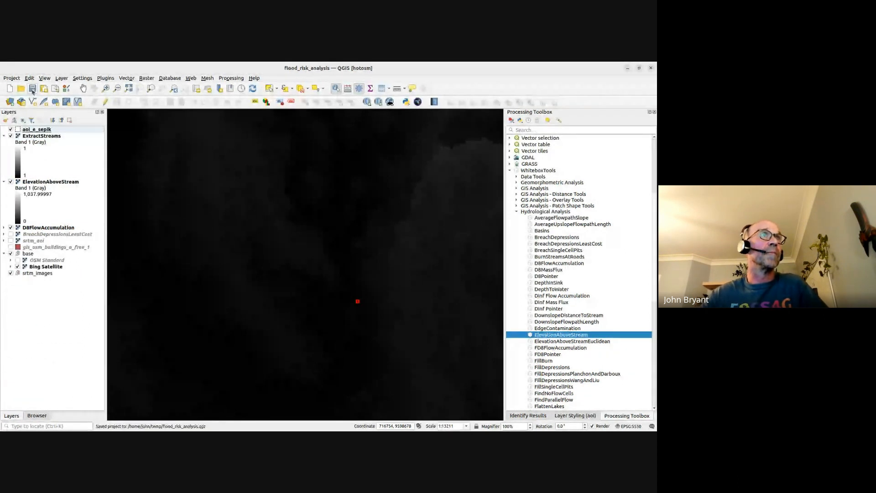
pyautogui.click(4, 136)
pyautogui.click(29, 136)
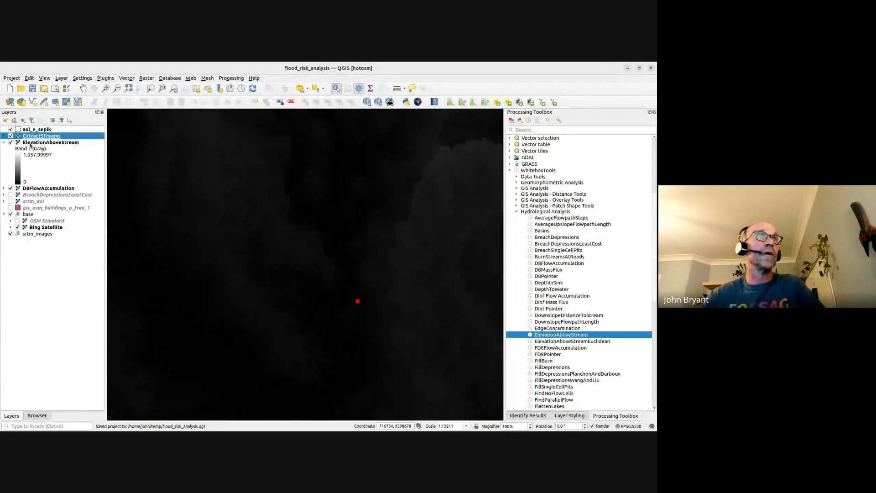
# Change the ElevationAboveStream layer's rendering to singleband pseudocolor.
pyautogui.click(30, 145)
pyautogui.scroll(-4, 299, 244)
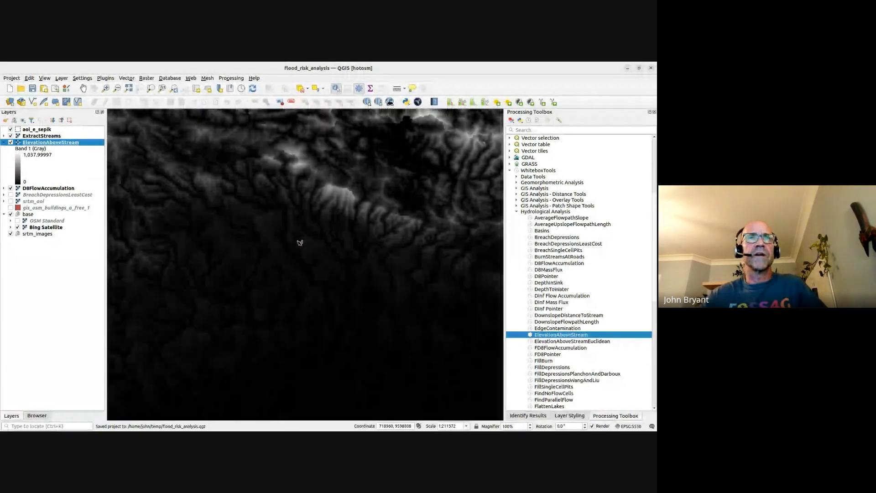
pyautogui.scroll(-1, 294, 231)
pyautogui.moveTo(295, 230); pyautogui.dragTo(311, 192)
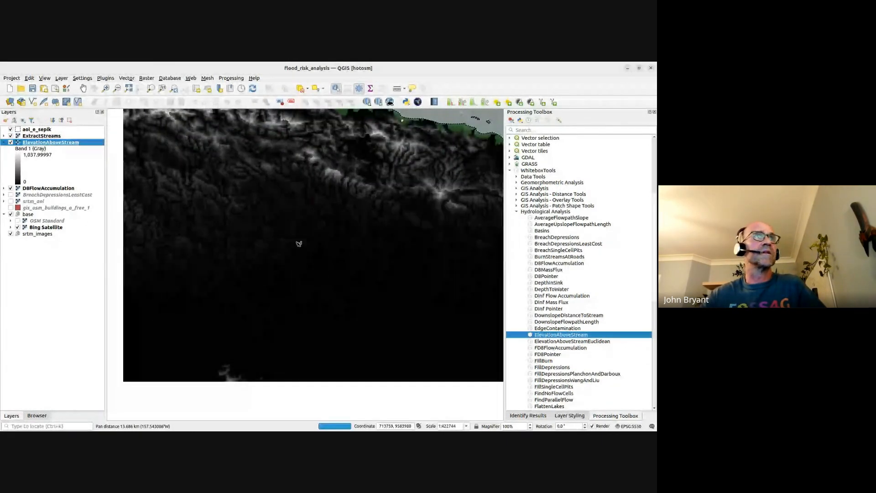
pyautogui.scroll(-1, 297, 240)
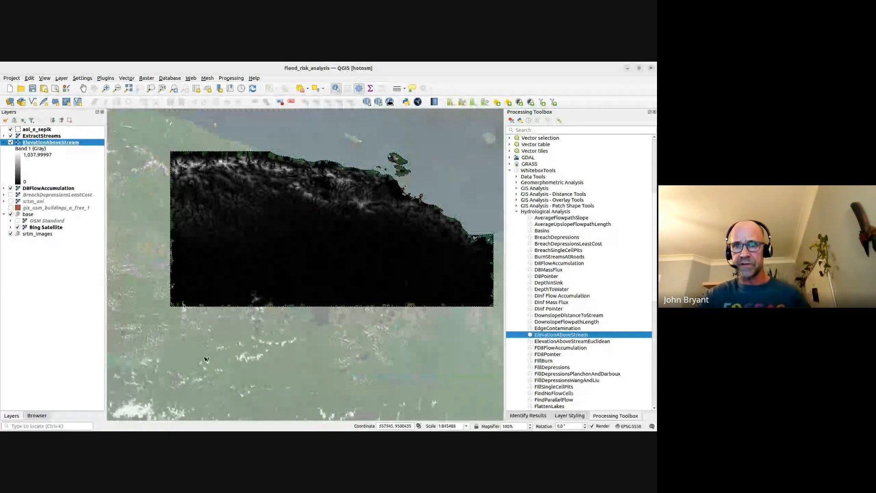
pyautogui.click(569, 415)
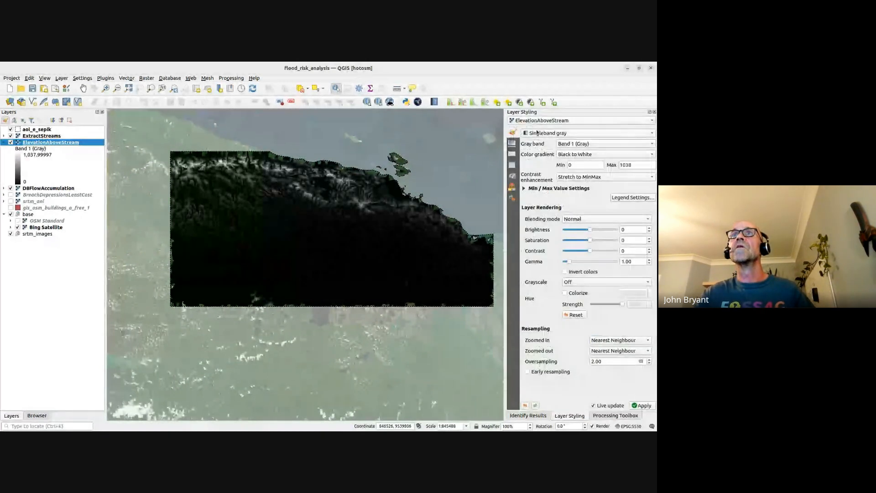
pyautogui.click(561, 134)
pyautogui.click(542, 142)
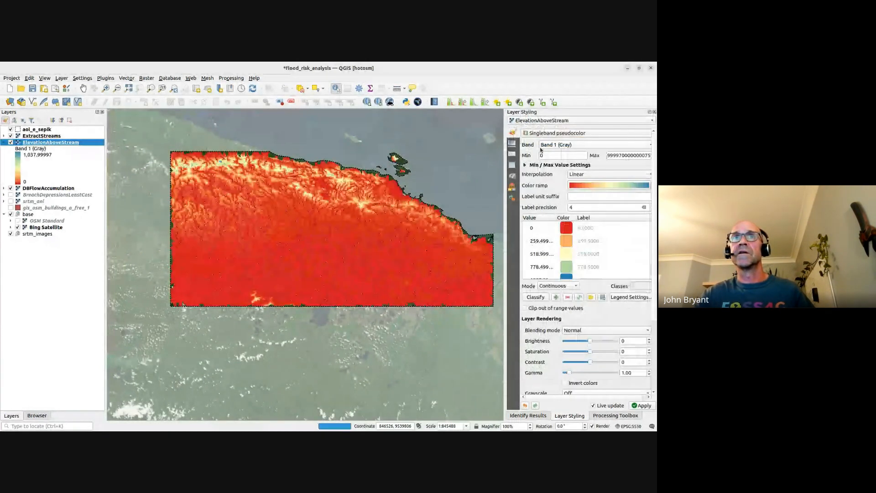
# Stretch the ElevationAboveStream colour ramp to the values within a close-up map extent of the lowland streams.
pyautogui.scroll(1, 379, 190)
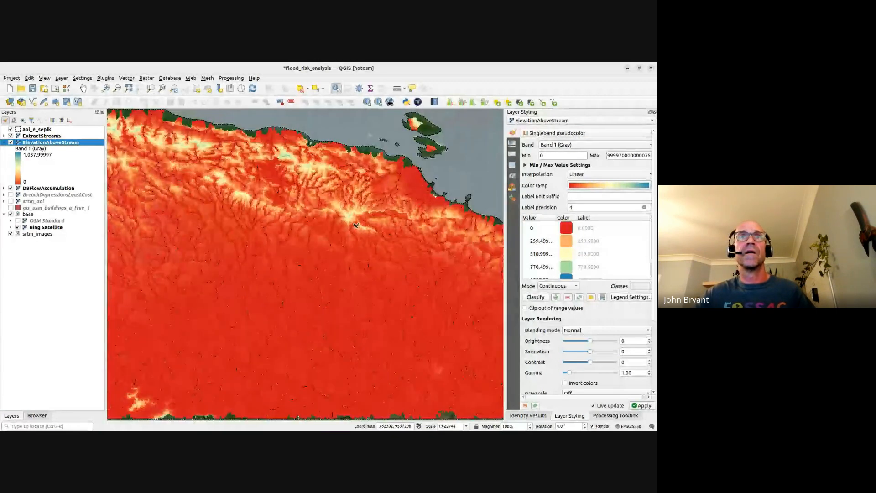
pyautogui.scroll(2, 337, 292)
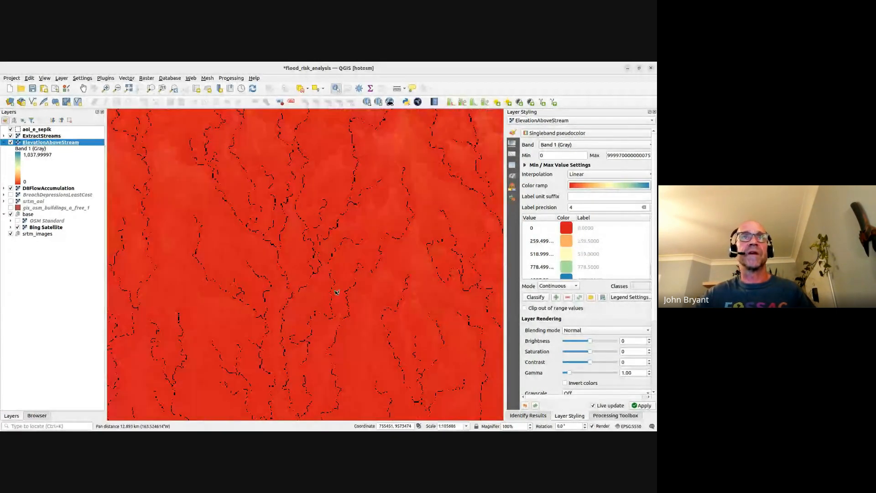
pyautogui.scroll(1, 337, 292)
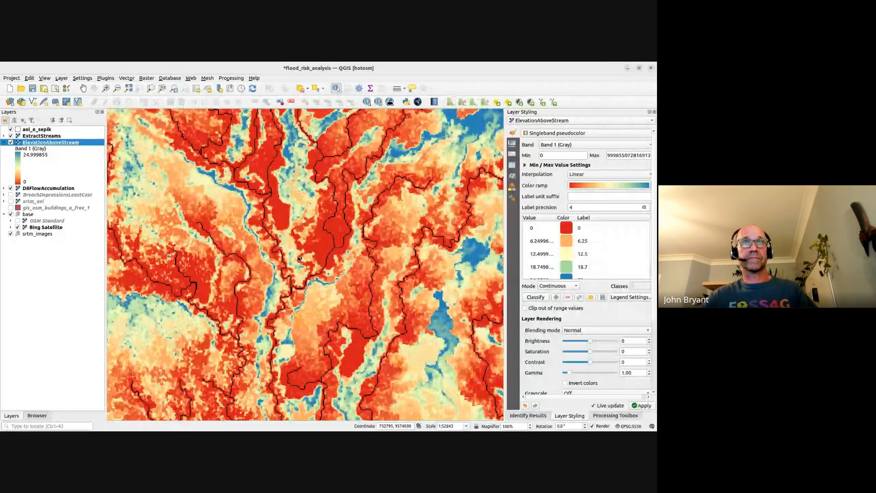
# Compare ElevationAboveStream colours with the stream network, and identify the height values at one cell on each side of a stream.
pyautogui.scroll(1, 298, 258)
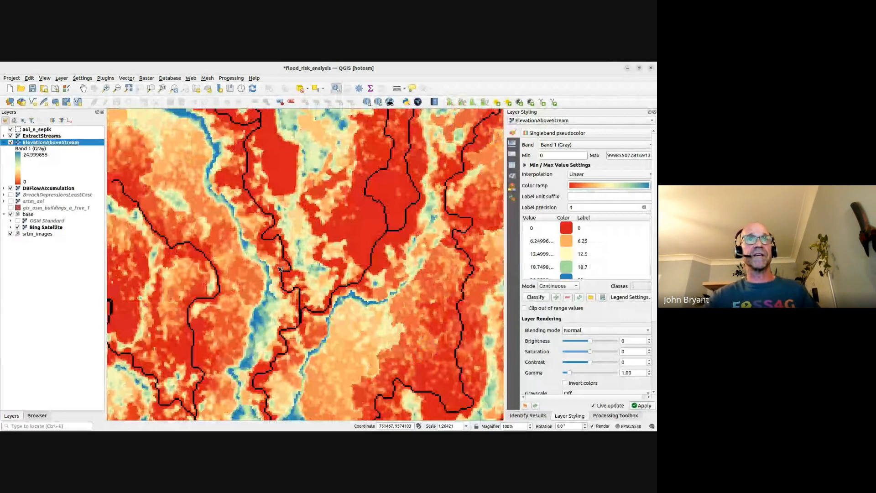
pyautogui.scroll(-3, 280, 268)
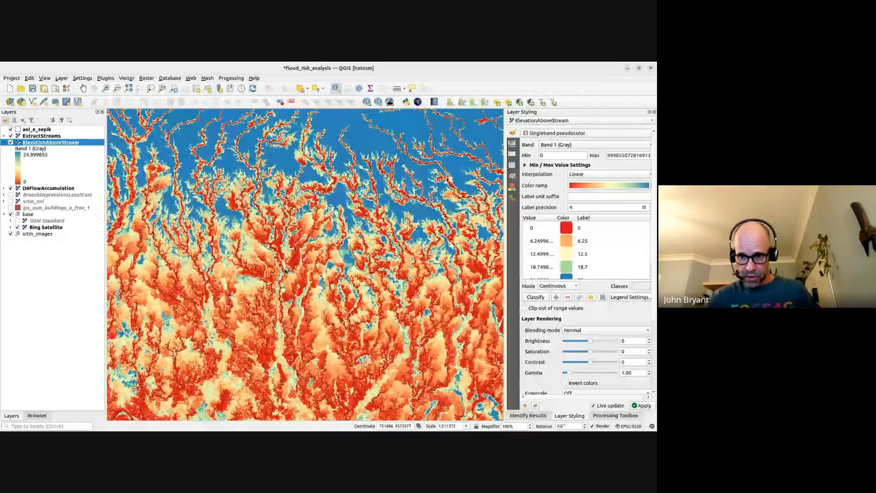
pyautogui.scroll(-1, 285, 270)
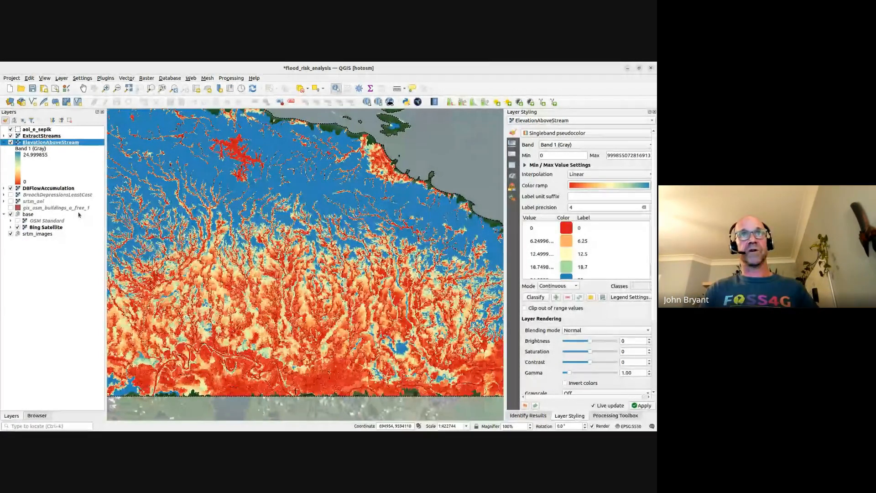
pyautogui.scroll(4, 272, 216)
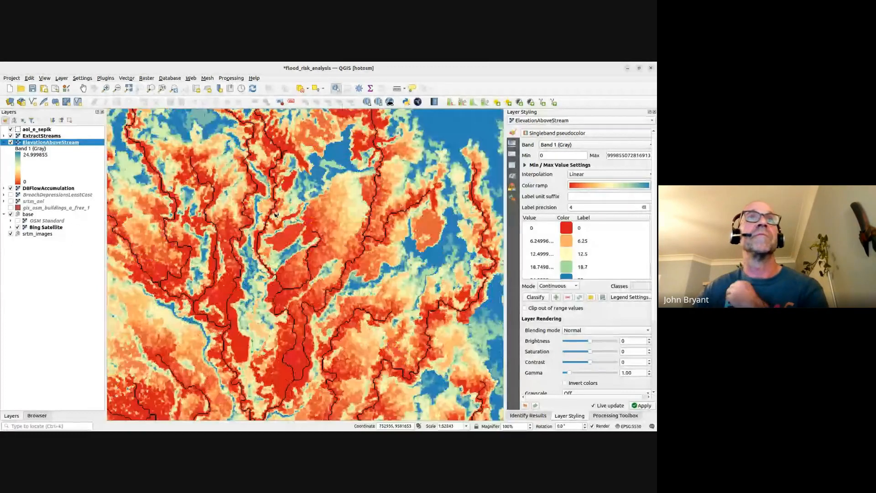
pyautogui.scroll(3, 271, 217)
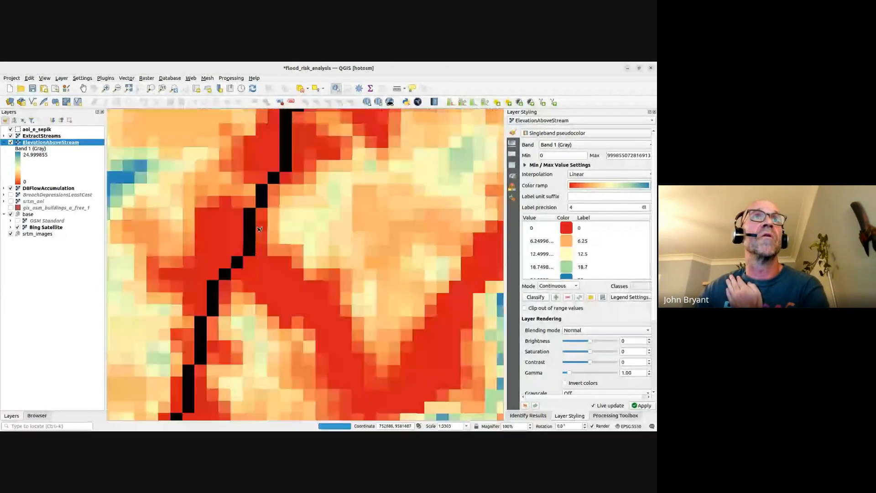
pyautogui.click(226, 235)
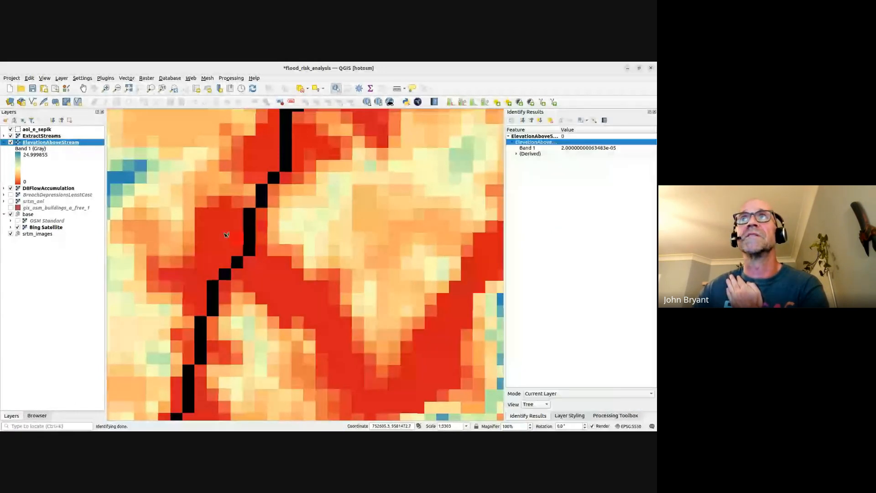
pyautogui.click(276, 224)
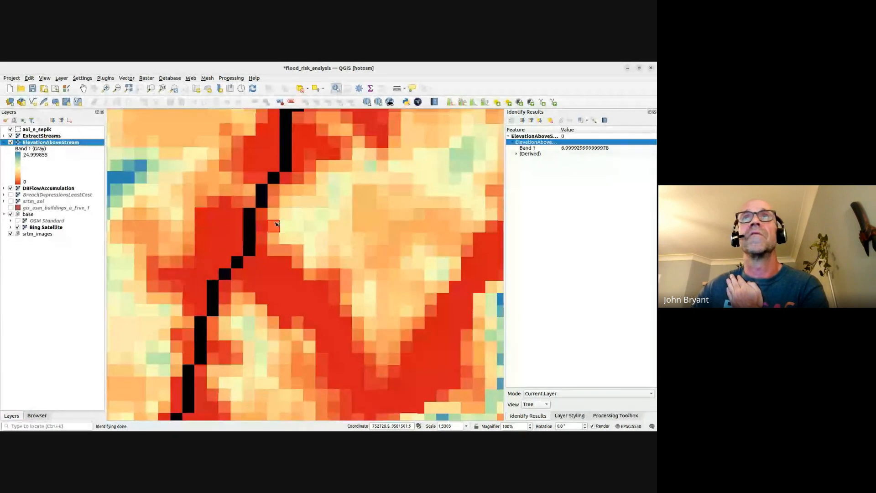
# Identify ElevationAboveStream values at several cells on the stream and progressively farther from its bank.
pyautogui.click(287, 227)
pyautogui.click(299, 226)
pyautogui.click(309, 226)
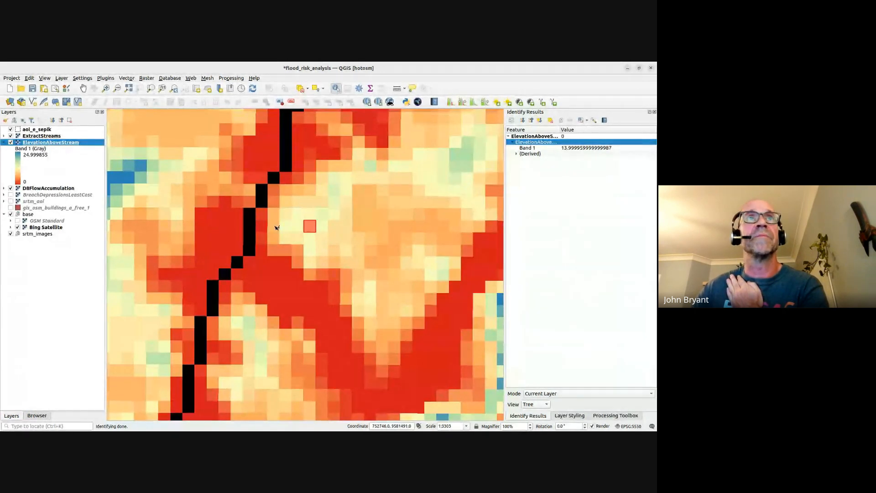
pyautogui.click(251, 216)
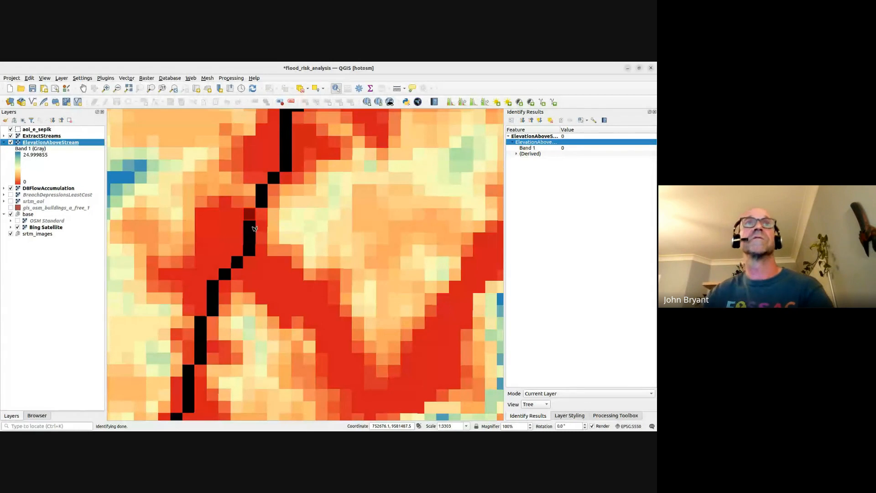
pyautogui.click(265, 239)
pyautogui.click(296, 241)
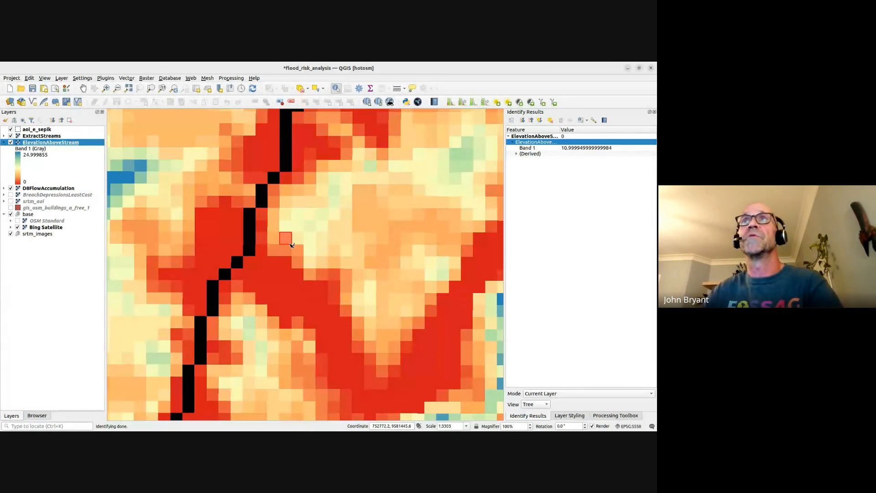
pyautogui.click(321, 243)
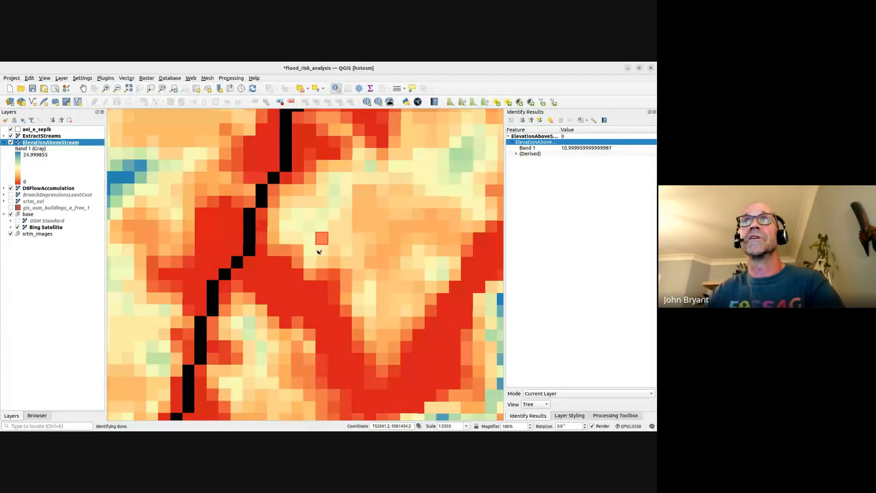
pyautogui.click(332, 253)
# Identify ElevationAboveStream values at two cells in the high blue patch among the lowland streams.
pyautogui.scroll(-3, 332, 255)
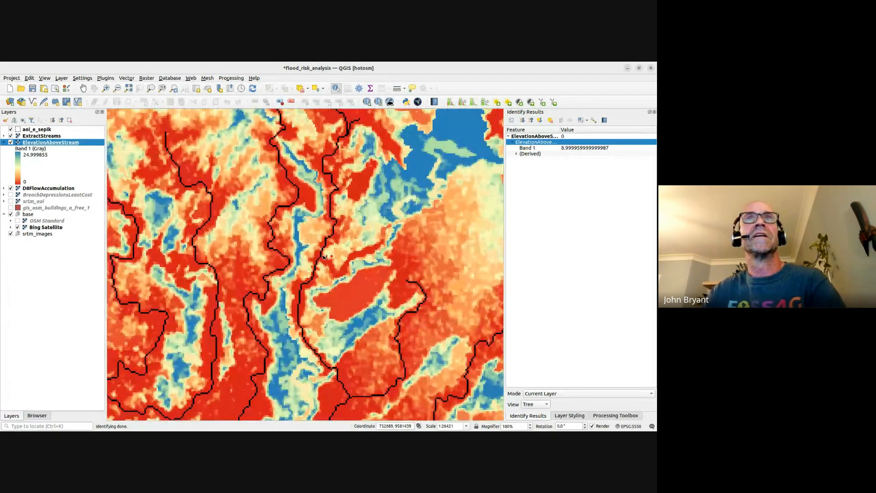
pyautogui.scroll(-1, 324, 256)
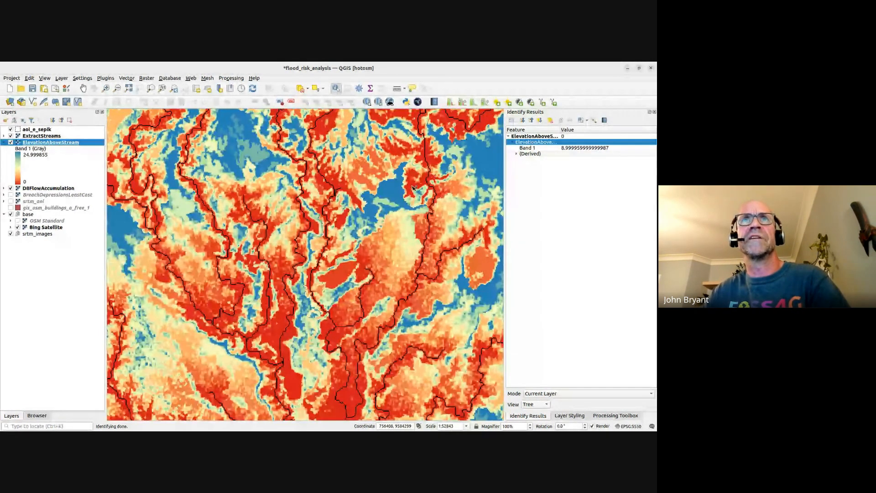
pyautogui.click(393, 189)
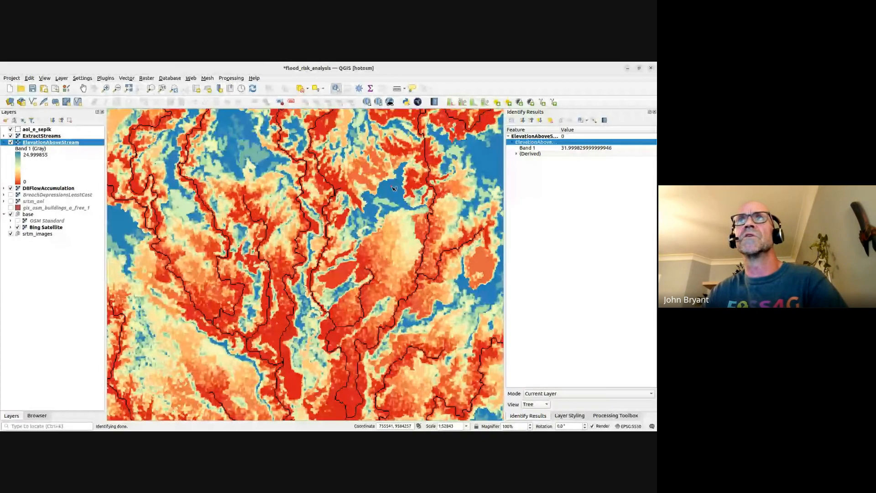
pyautogui.click(396, 187)
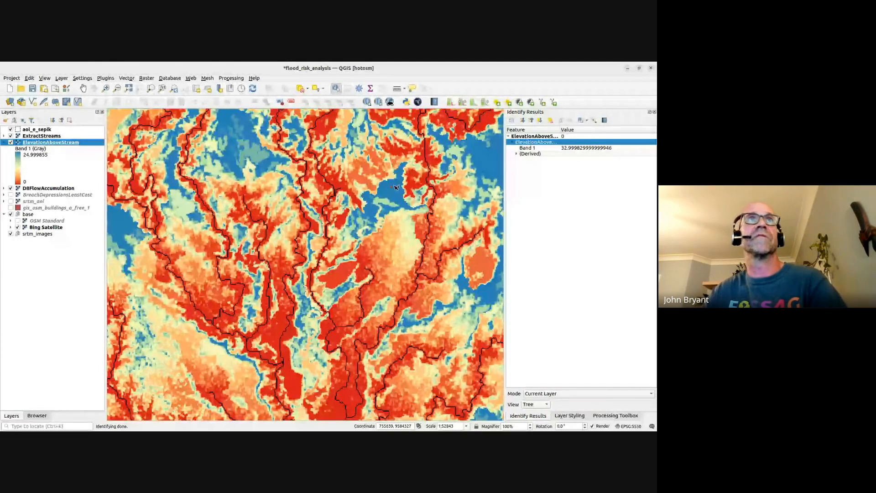
# Identify ElevationAboveStream values at three cells on the blue upland beside the large red valley area near the coast.
pyautogui.scroll(-2, 396, 187)
pyautogui.moveTo(396, 187); pyautogui.dragTo(348, 305)
pyautogui.moveTo(271, 208); pyautogui.dragTo(300, 321)
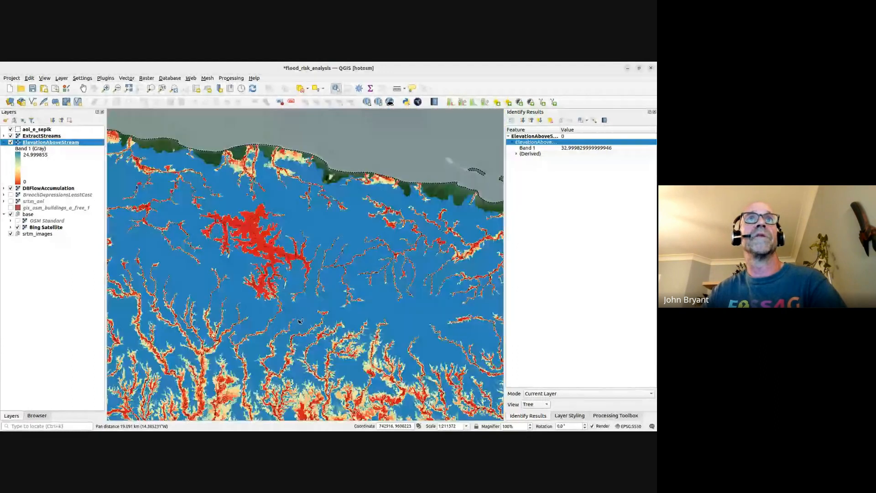
pyautogui.scroll(2, 260, 277)
pyautogui.click(260, 276)
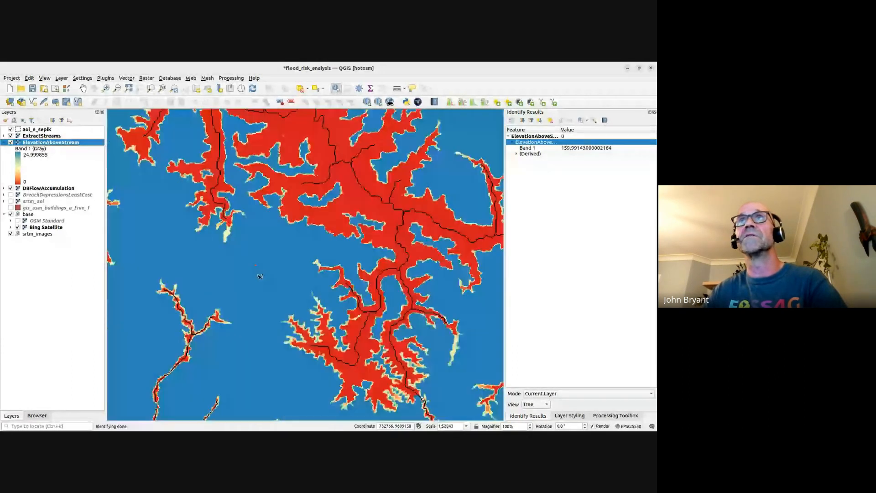
pyautogui.click(262, 283)
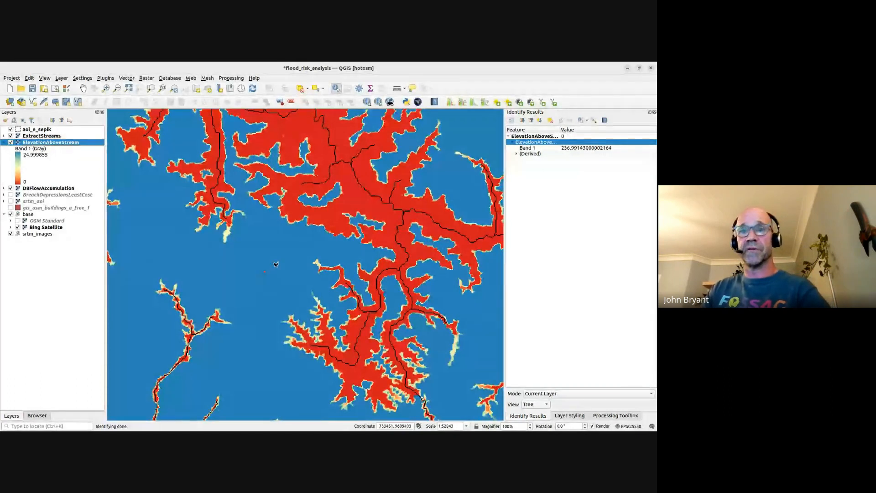
pyautogui.click(273, 263)
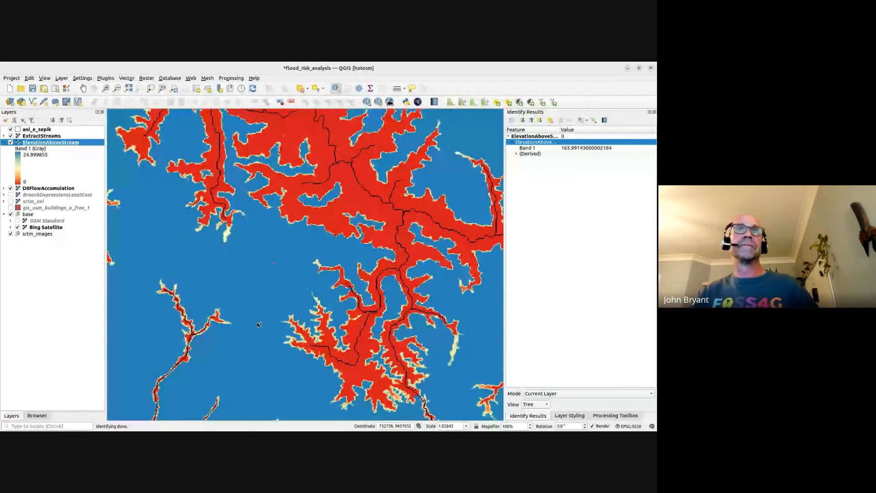
# Restretch the ElevationAboveStream colour ramp to the values within two progressively closer map extents around a southern lowland stream.
pyautogui.scroll(-2, 281, 259)
pyautogui.moveTo(333, 330); pyautogui.dragTo(359, 279)
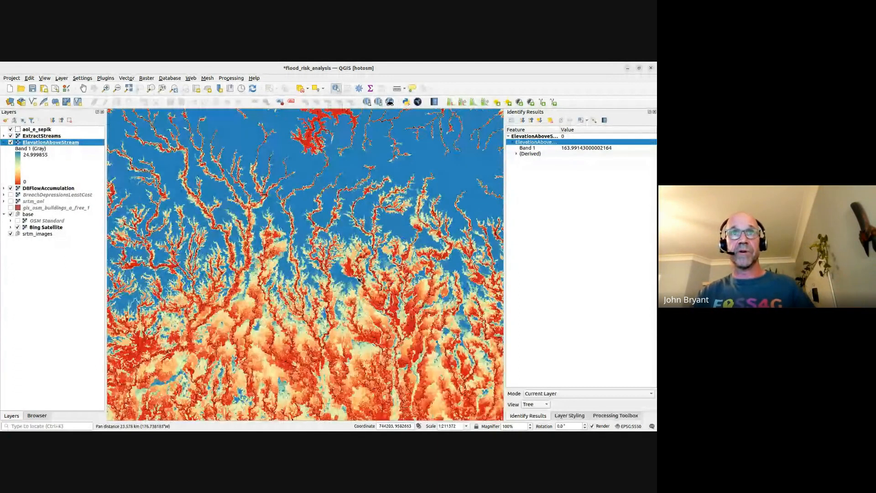
pyautogui.scroll(1, 359, 280)
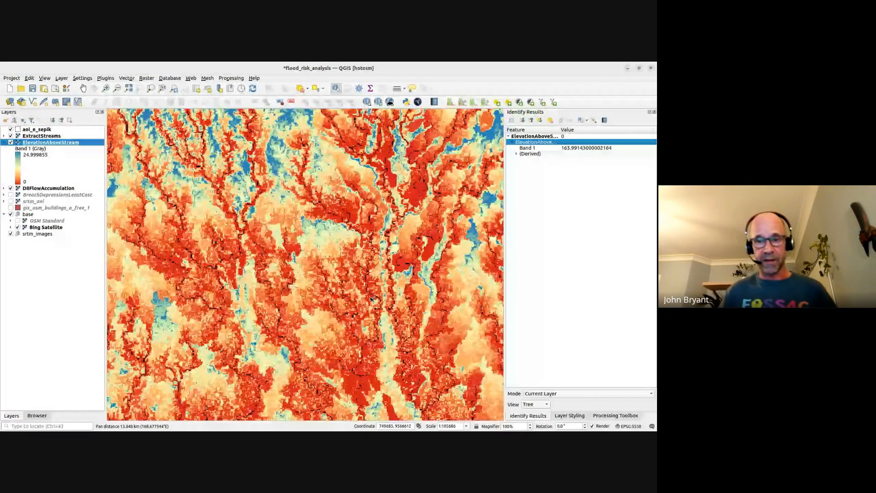
pyautogui.scroll(1, 372, 299)
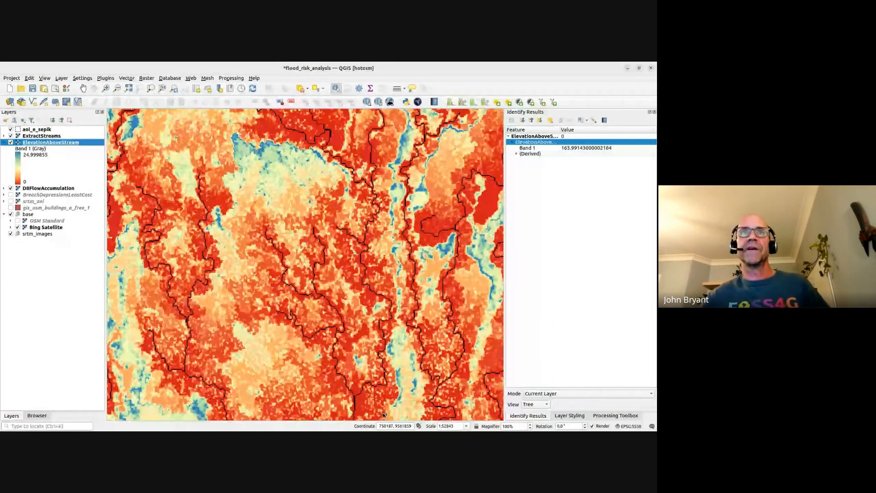
pyautogui.scroll(2, 384, 415)
pyautogui.click(570, 415)
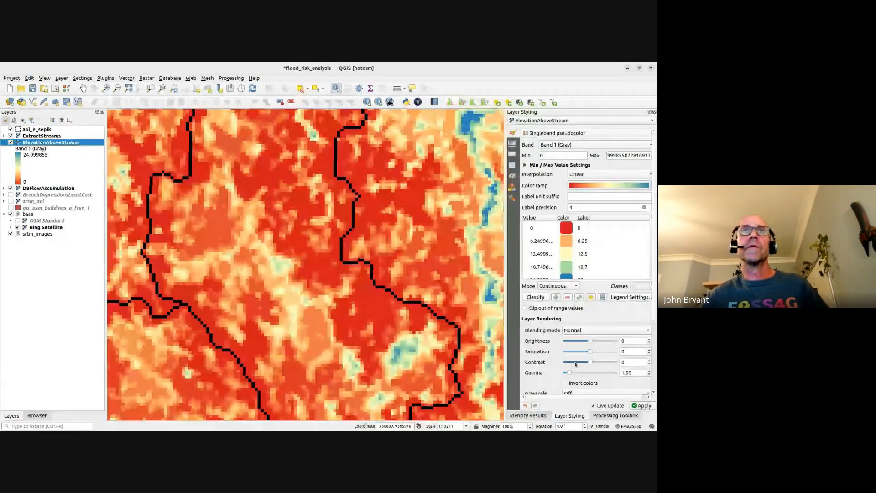
pyautogui.scroll(1, 375, 257)
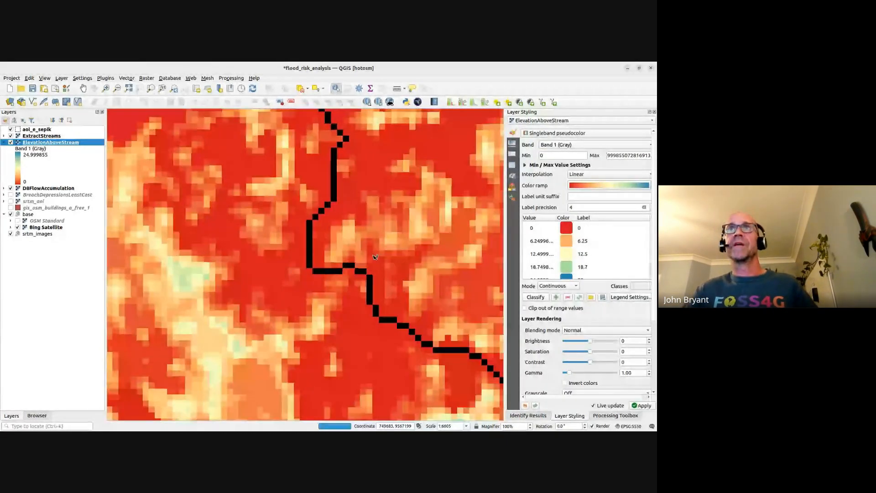
pyautogui.click(450, 102)
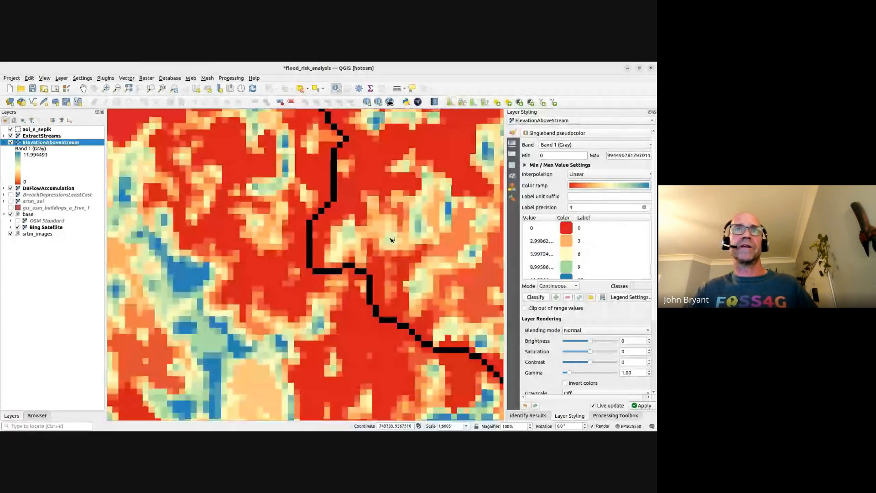
pyautogui.scroll(1, 391, 236)
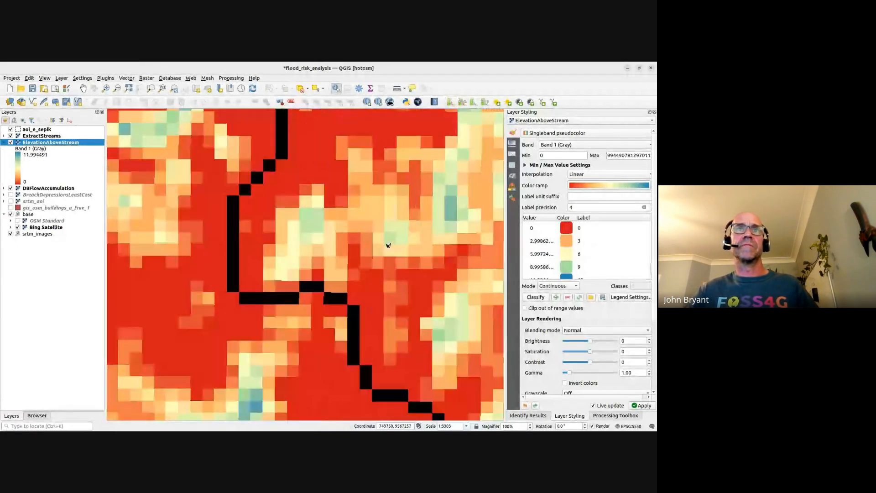
pyautogui.click(449, 103)
# Widen the class value column and the styling area, and set the second (orange) colour class value to 4.
pyautogui.scroll(-2, 288, 268)
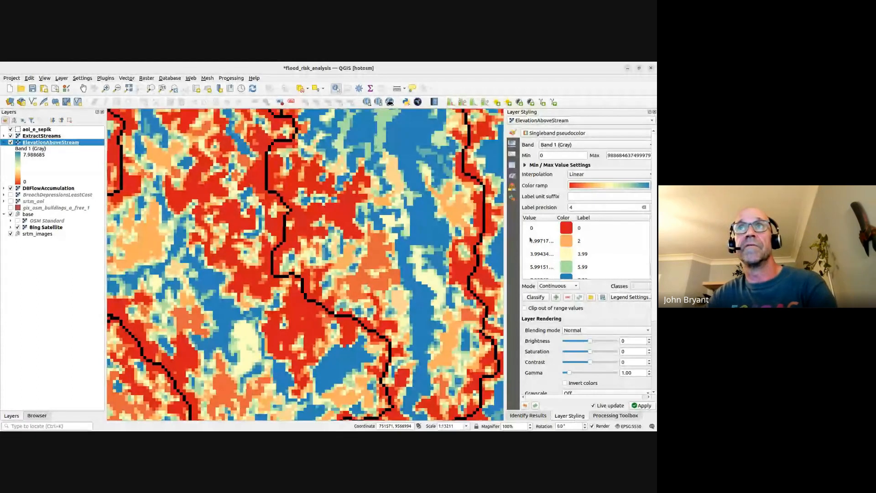
pyautogui.moveTo(557, 217); pyautogui.dragTo(572, 218)
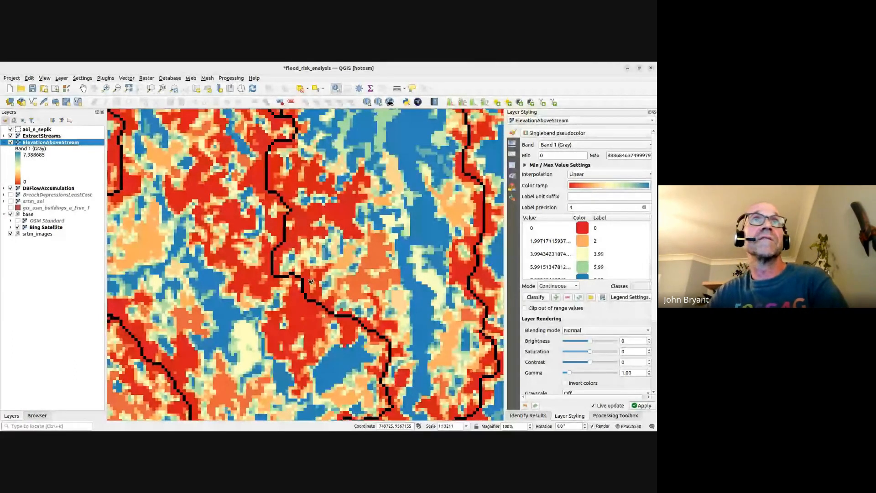
pyautogui.moveTo(305, 228); pyautogui.dragTo(379, 222)
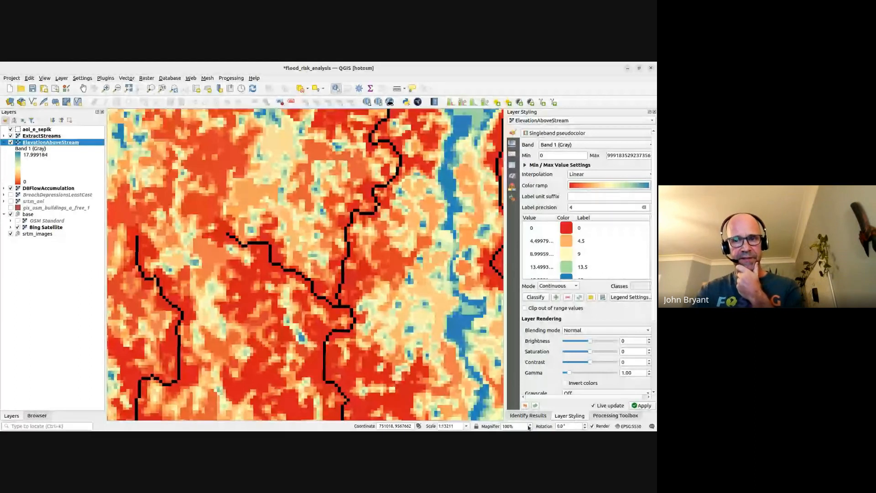
pyautogui.doubleClick(537, 242)
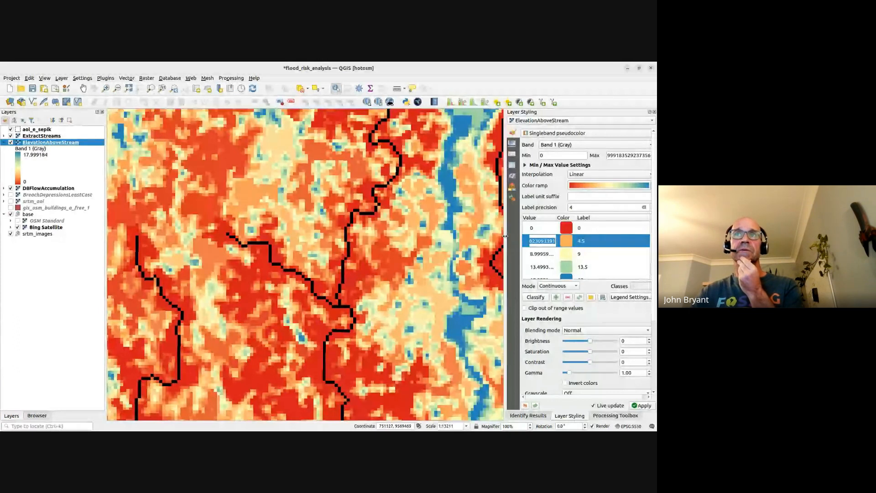
pyautogui.moveTo(509, 241); pyautogui.dragTo(445, 241)
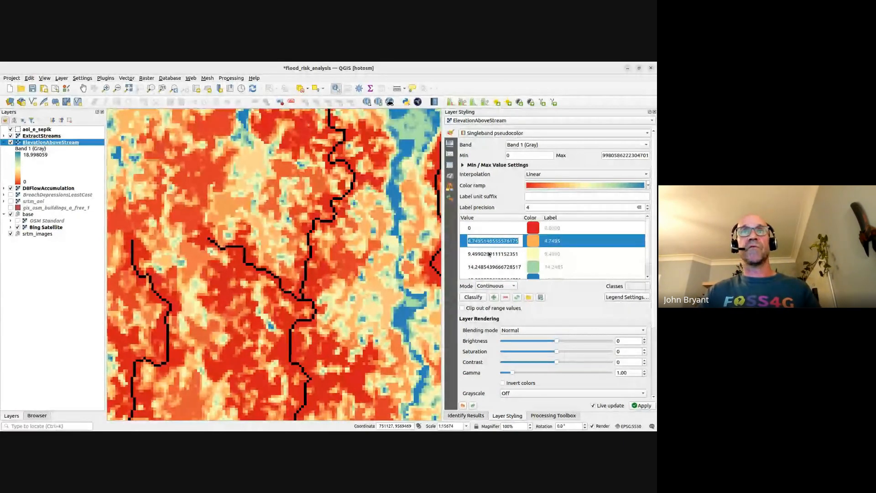
pyautogui.write('4')
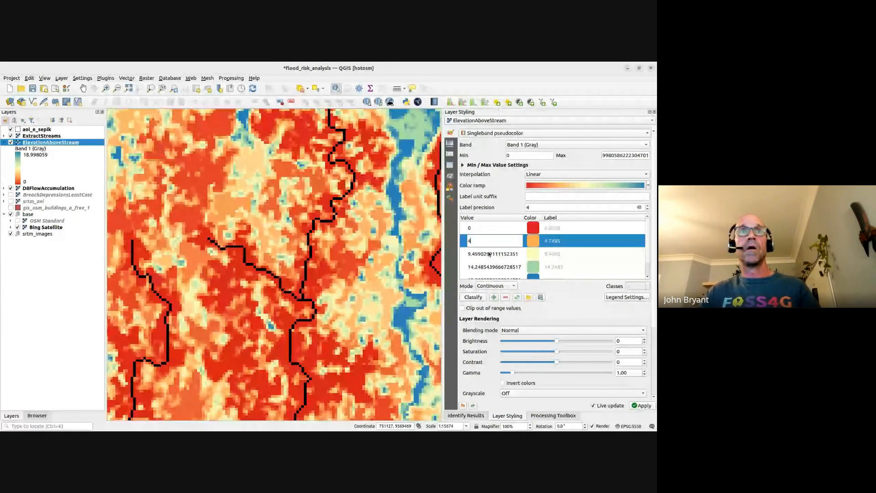
pyautogui.press('Return')
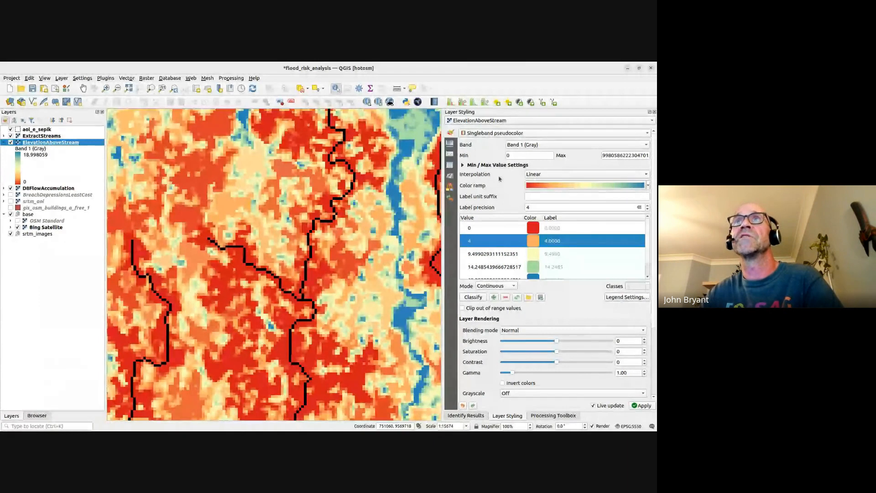
# Switch the ElevationAboveStream colour interpolation to Discrete and check the classes around the stream junction.
pyautogui.click(542, 175)
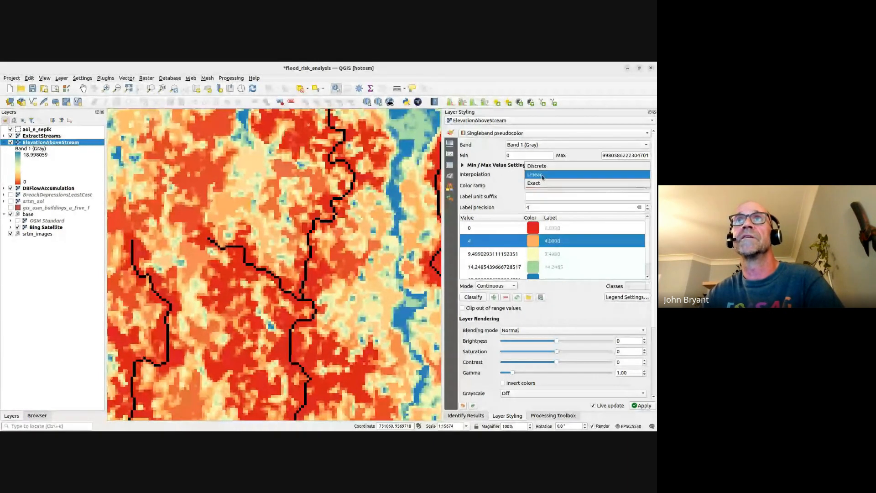
pyautogui.click(543, 166)
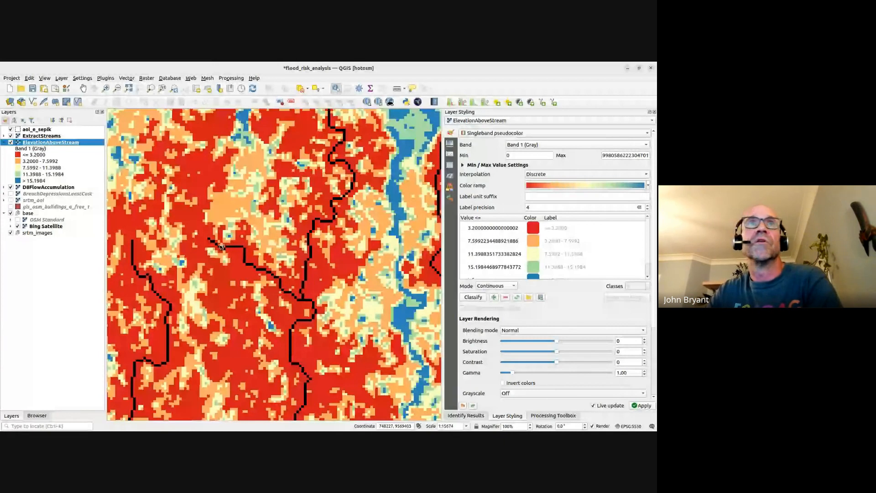
pyautogui.scroll(-2, 282, 297)
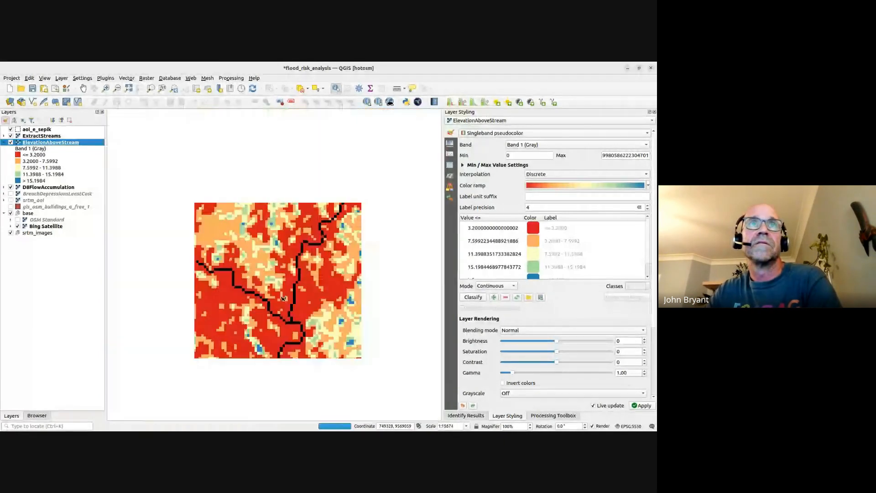
pyautogui.moveTo(284, 298); pyautogui.dragTo(374, 257)
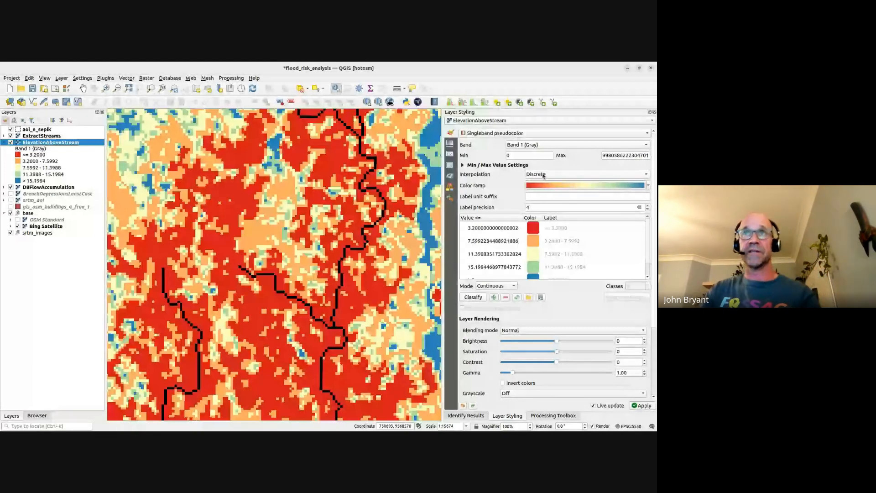
# Set the upper limit of the lowest (red) class to 5 and inspect its extent along the lowland and upland streams.
pyautogui.doubleClick(491, 228)
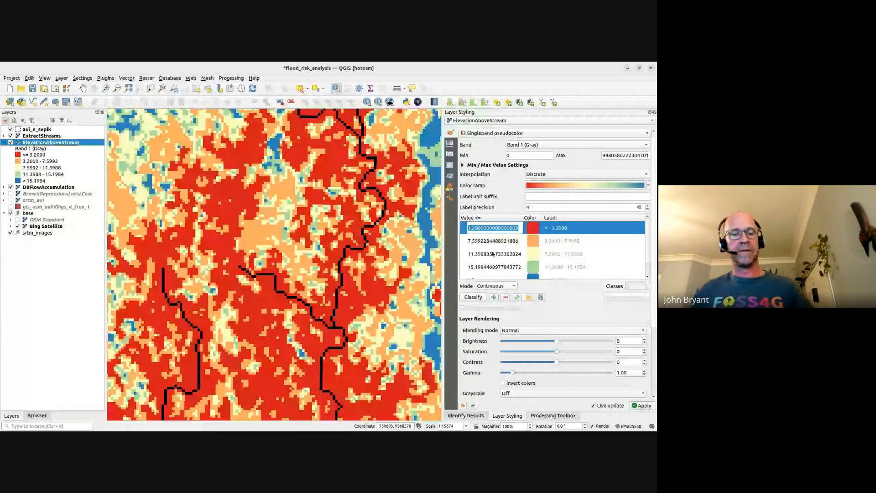
pyautogui.write('5')
pyautogui.press('Return')
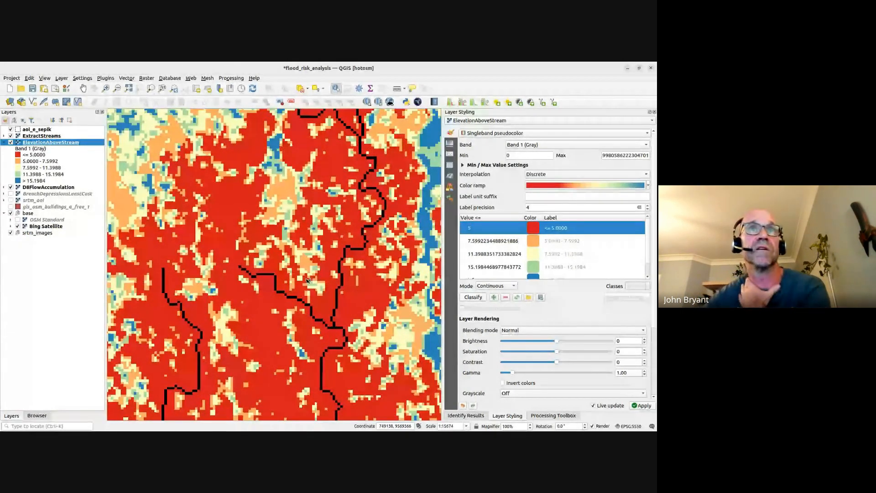
pyautogui.scroll(-2, 307, 280)
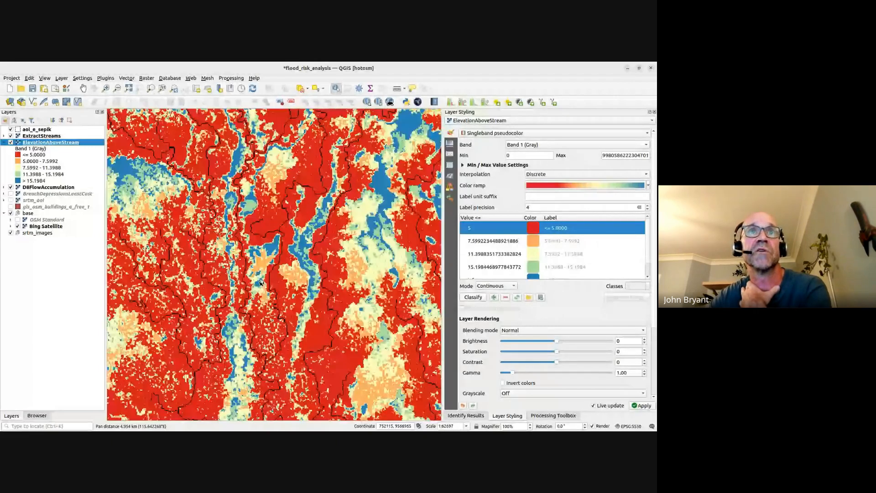
pyautogui.scroll(-2, 260, 283)
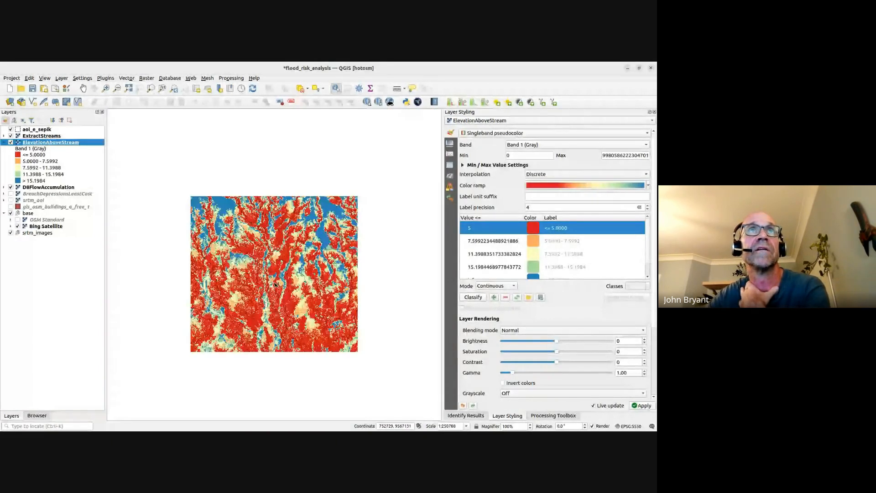
pyautogui.scroll(2, 275, 284)
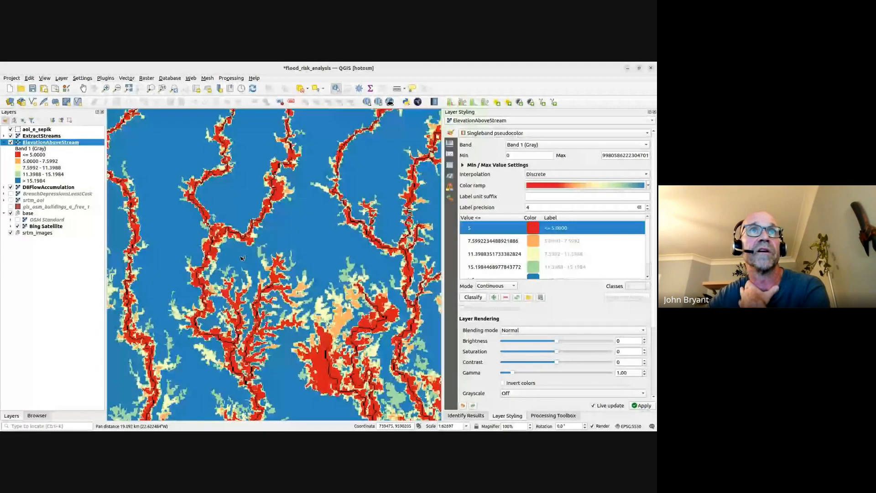
# Try to set the upper limit of the lowest (red) class to 4 around the stream junction.
pyautogui.scroll(1, 242, 258)
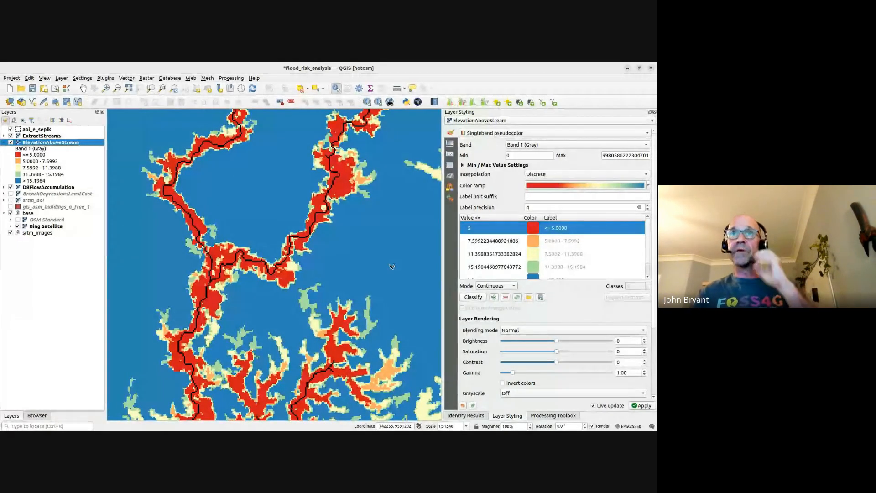
pyautogui.doubleClick(485, 231)
pyautogui.write('4')
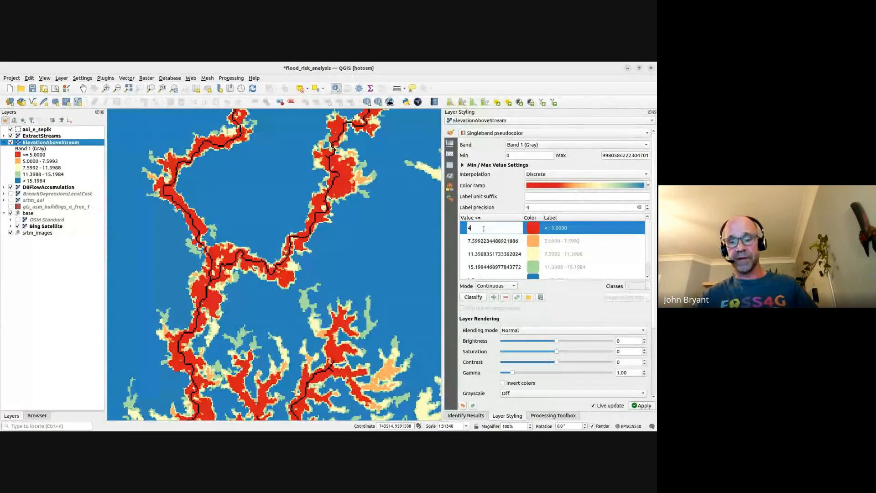
pyautogui.press('Return')
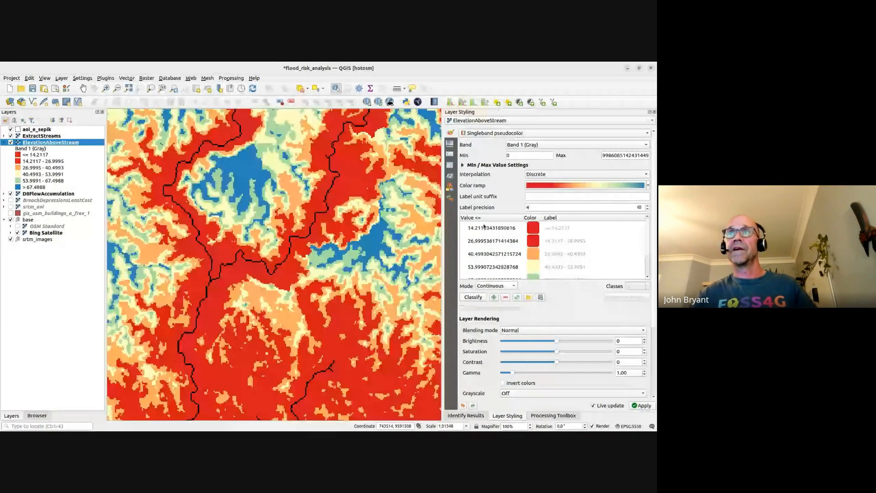
# Reapply the Spectral colour ramp to ElevationAboveStream and set the lowest (red) class limit to 4.
pyautogui.moveTo(443, 201); pyautogui.dragTo(448, 201)
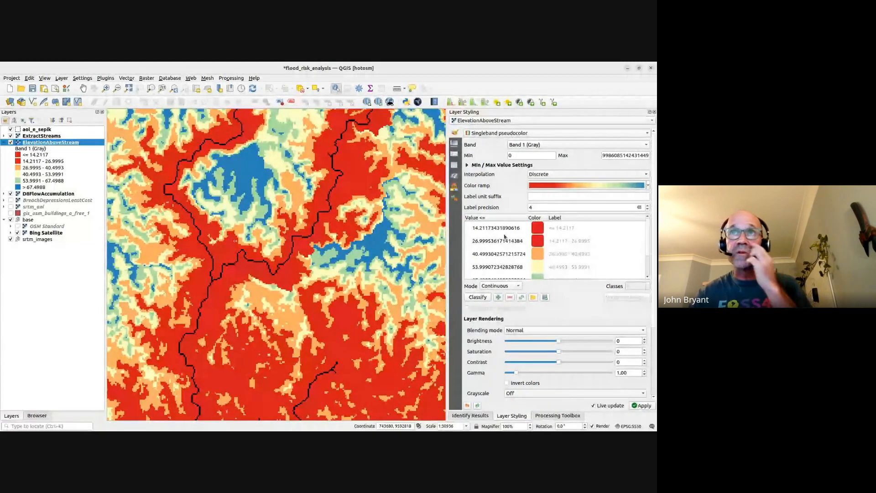
pyautogui.click(647, 184)
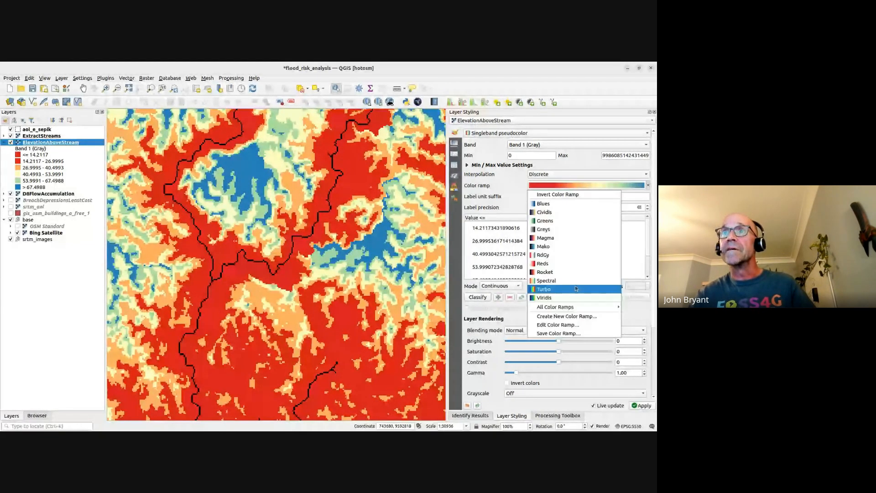
pyautogui.click(575, 288)
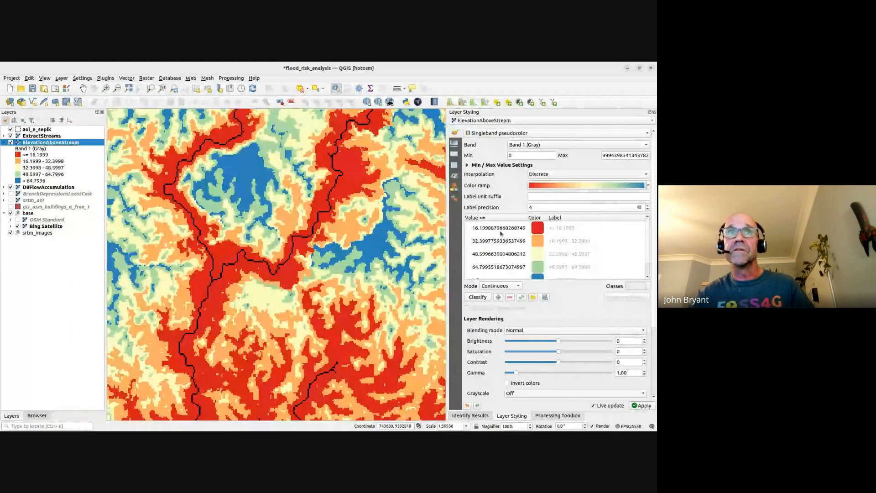
pyautogui.doubleClick(485, 231)
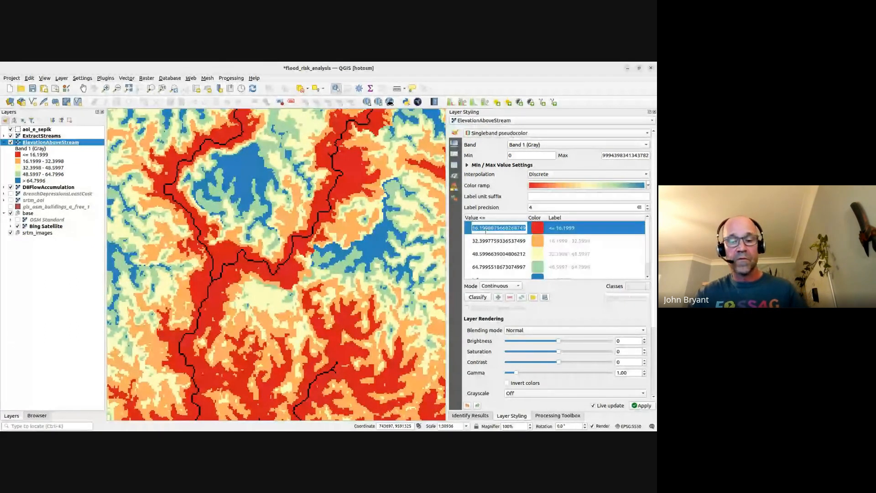
pyautogui.write('4')
pyautogui.press('Return')
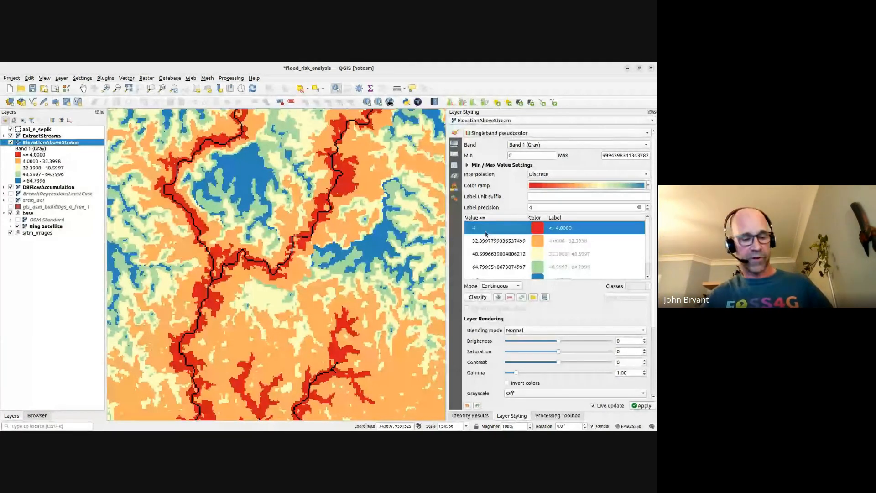
# Lower the upper limit of the red class to 3 and check its extent at the stream junction.
pyautogui.doubleClick(486, 233)
pyautogui.write('3')
pyautogui.press('Return')
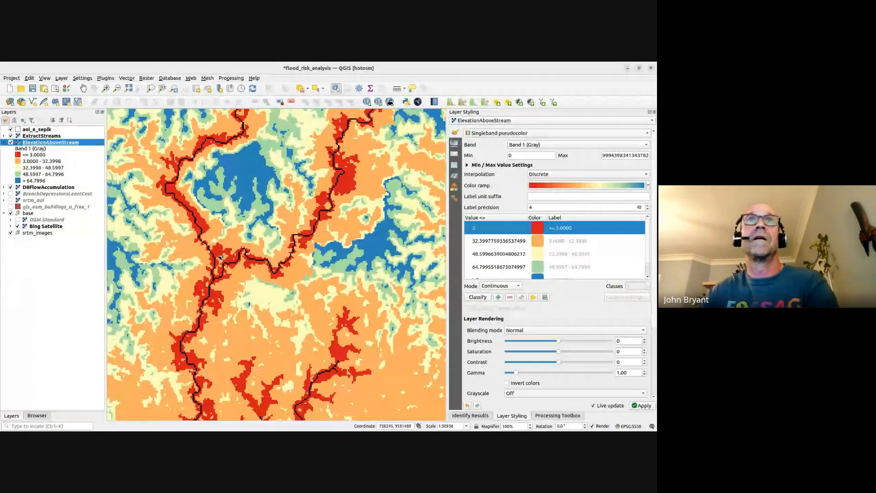
pyautogui.scroll(1, 219, 258)
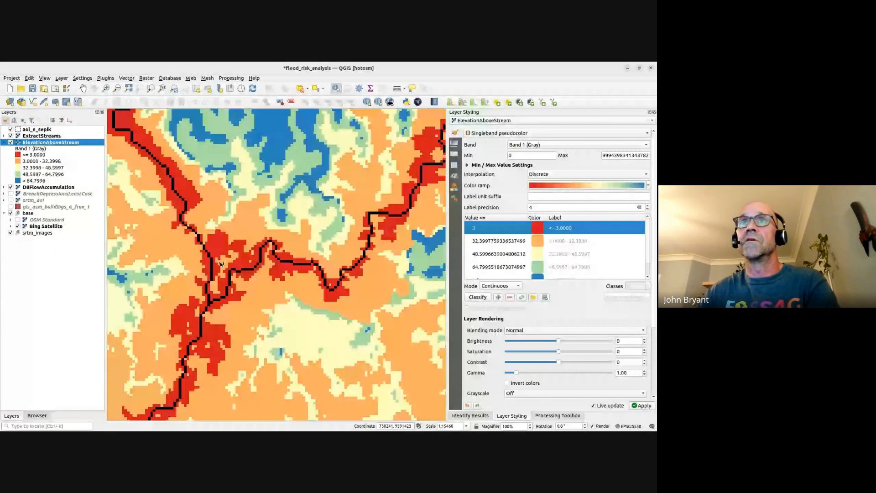
pyautogui.scroll(-1, 220, 264)
# Set the upper limit of the second (orange) class to 10.
pyautogui.doubleClick(492, 242)
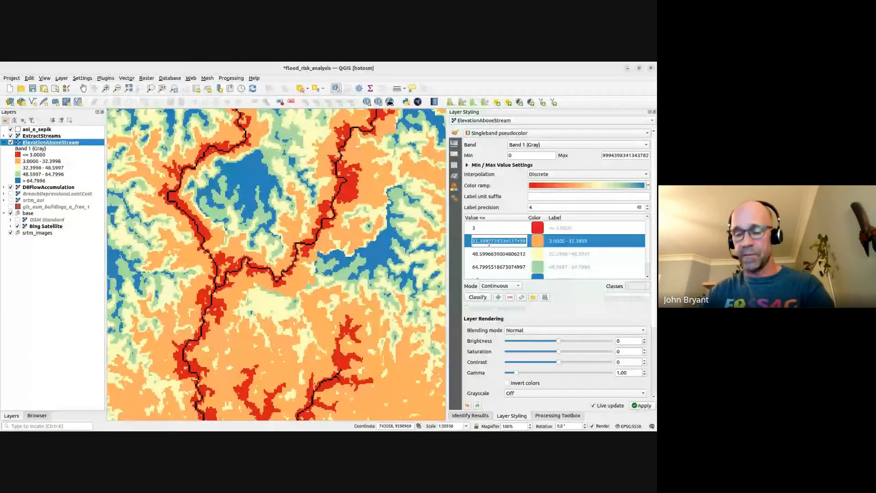
pyautogui.write('10')
pyautogui.press('Return')
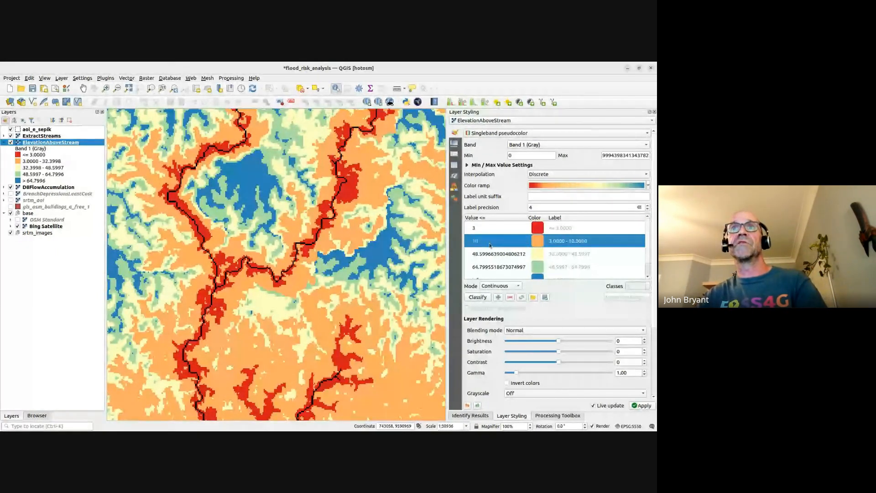
# Refresh the ElevationAboveStream colour ramp and set the upper limits of the two lowest classes to 3 and 10.
pyautogui.click(648, 186)
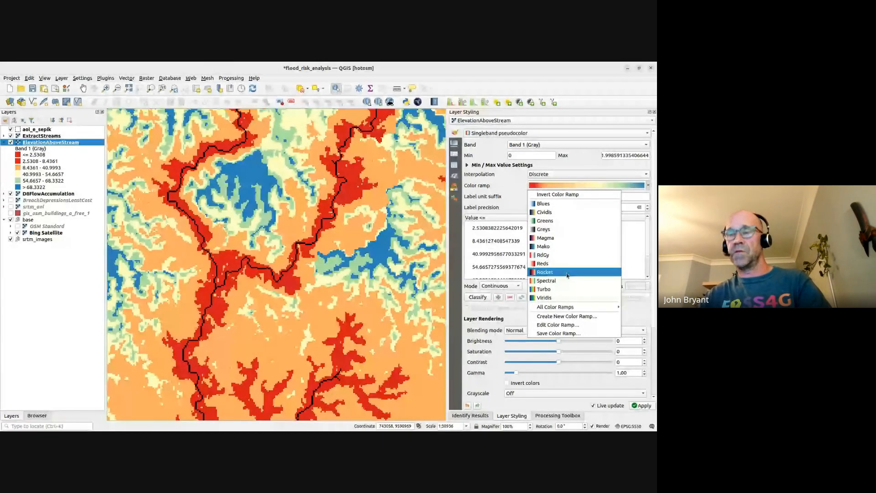
pyautogui.doubleClick(490, 227)
pyautogui.write('3')
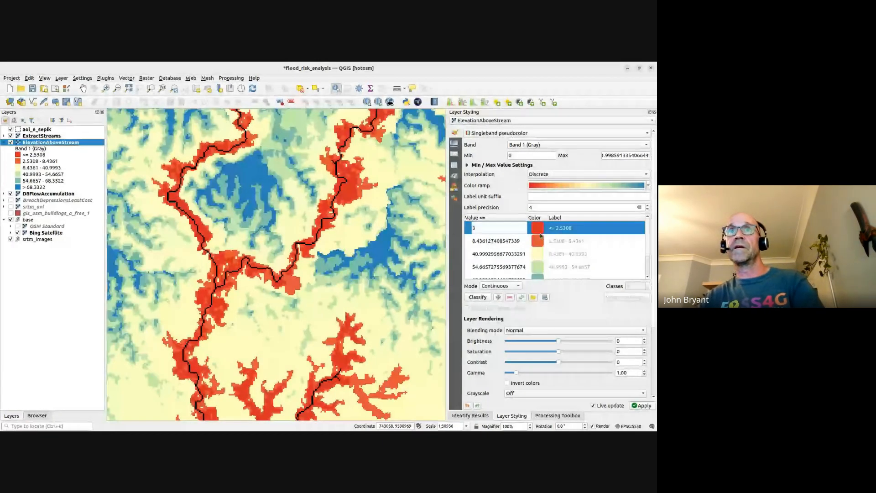
pyautogui.press('Return')
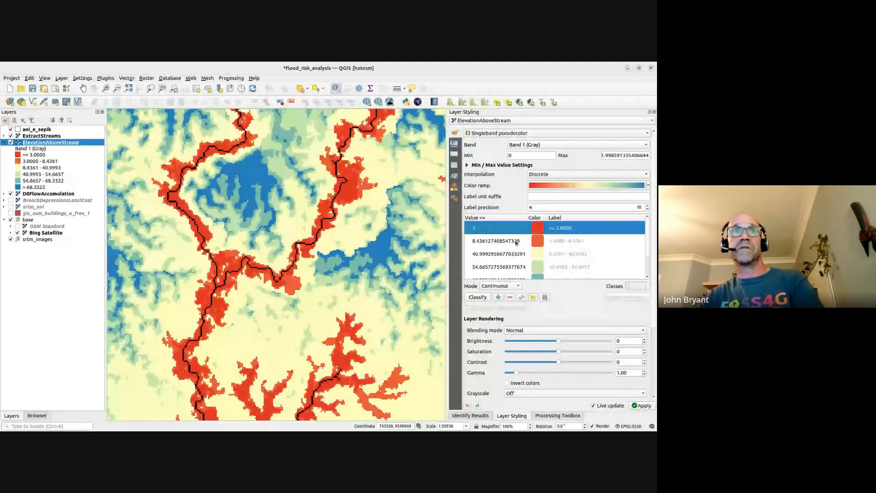
pyautogui.doubleClick(516, 241)
pyautogui.write('10')
pyautogui.press('Return')
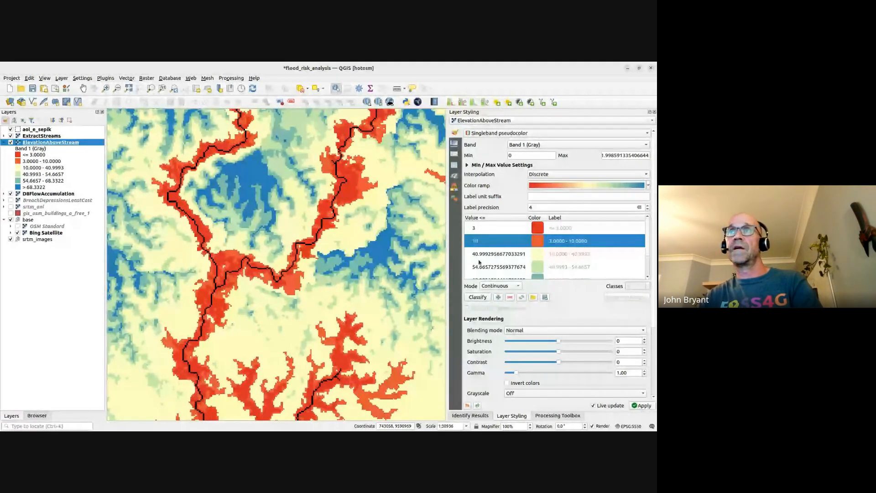
pyautogui.click(647, 186)
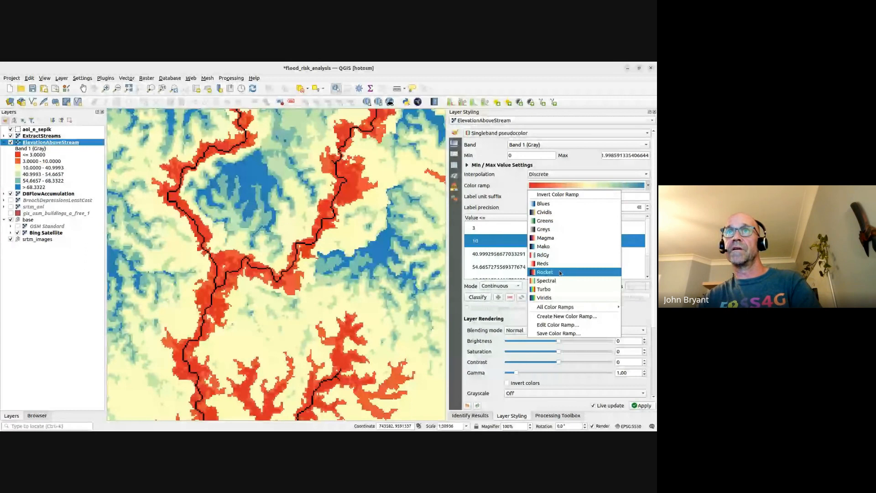
pyautogui.press('Escape')
pyautogui.scroll(-2, 370, 241)
pyautogui.scroll(2, 367, 241)
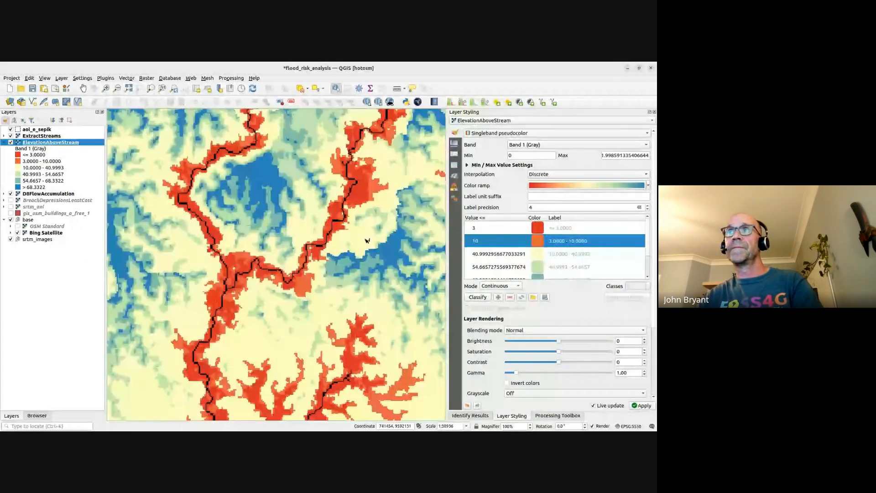
# Apply the Spectral colour ramp to ElevationAboveStream and set the upper limits of its red and orange classes to 3 and 10.
pyautogui.click(648, 185)
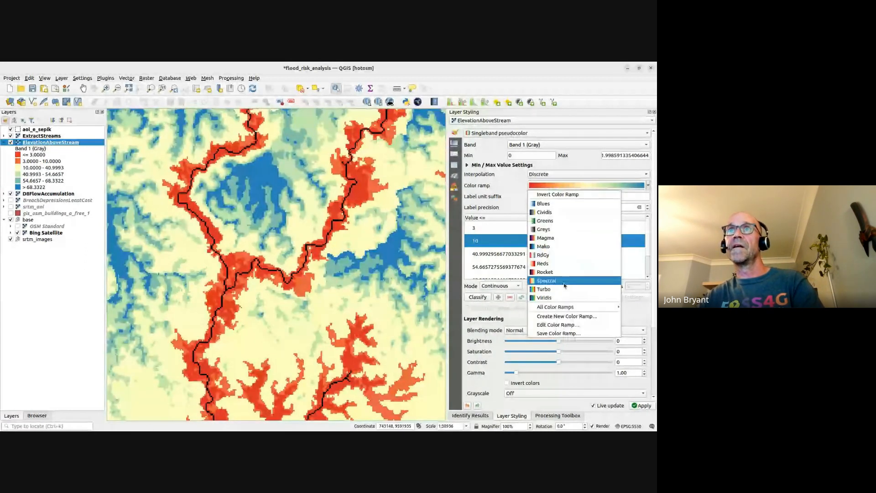
pyautogui.click(565, 280)
pyautogui.doubleClick(514, 227)
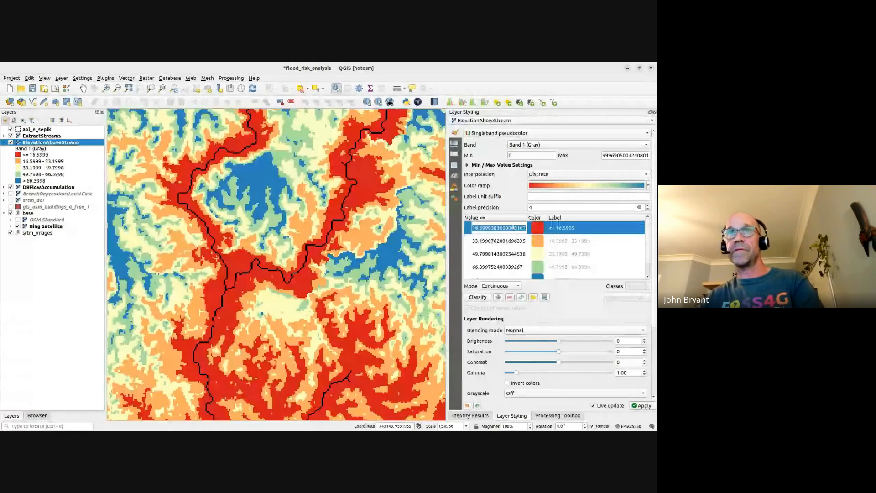
pyautogui.write('3')
pyautogui.press('Return')
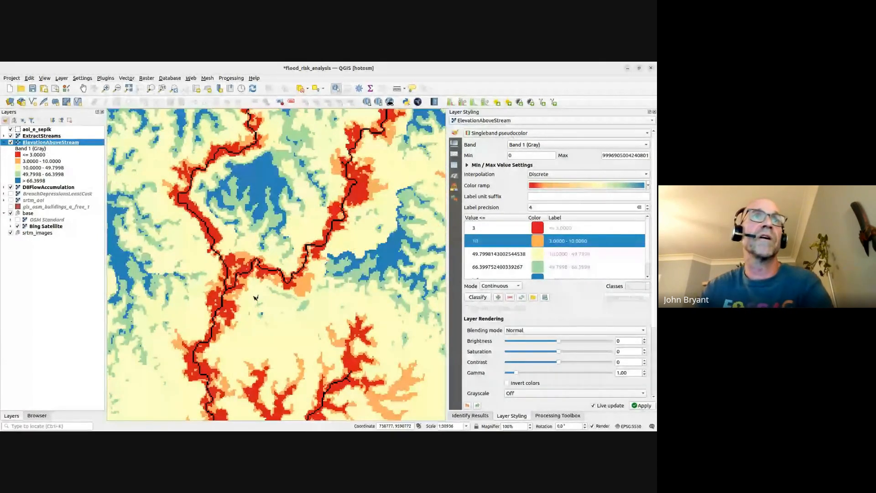
pyautogui.scroll(2, 220, 269)
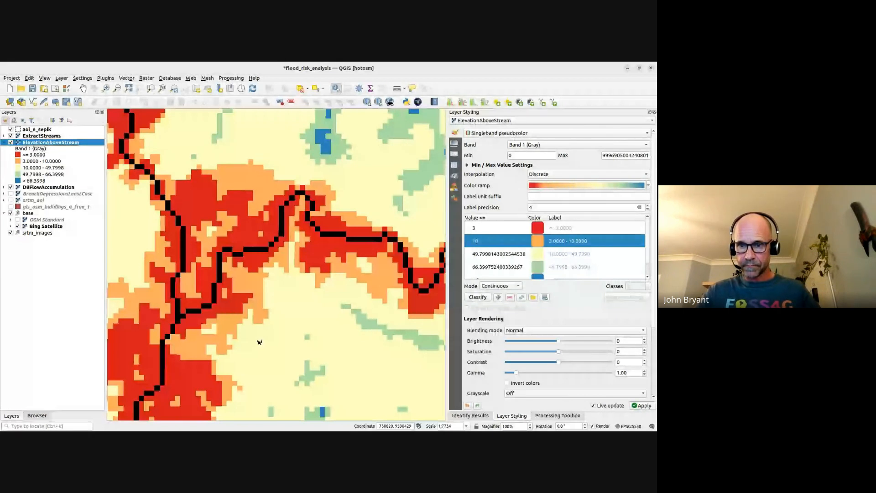
# Save the project and show the gis_osm_buildings_a_free_1 layer directly above ElevationAboveStream, checking the buildings near the stream junction.
pyautogui.click(32, 88)
pyautogui.moveTo(25, 209)
pyautogui.mouseDown()
pyautogui.moveTo(58, 132)
pyautogui.moveTo(57, 139)
pyautogui.mouseUp()
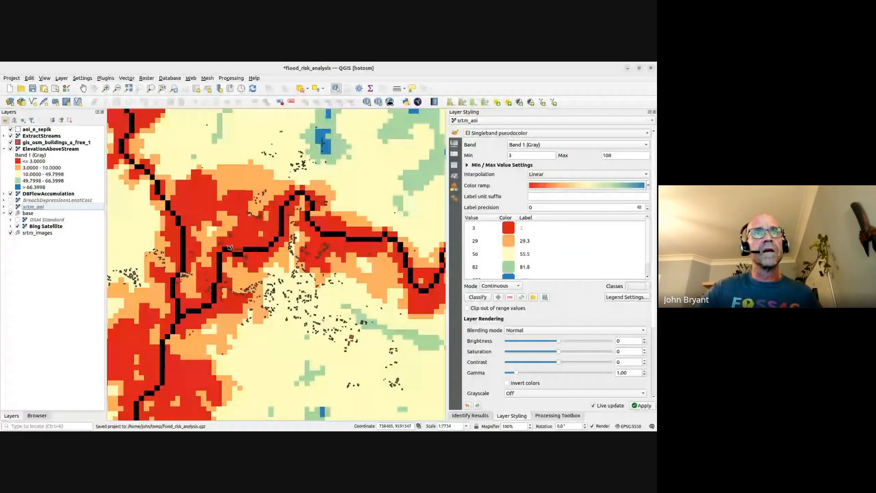
pyautogui.scroll(-1, 215, 259)
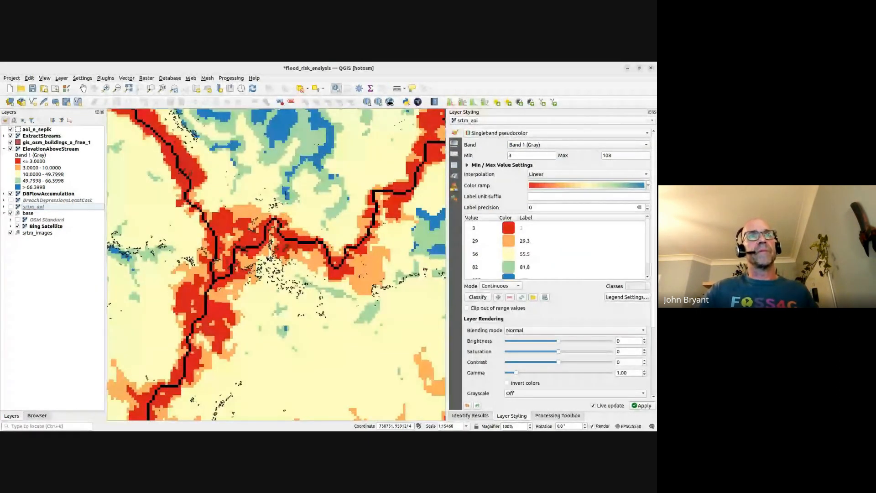
pyautogui.scroll(2, 269, 258)
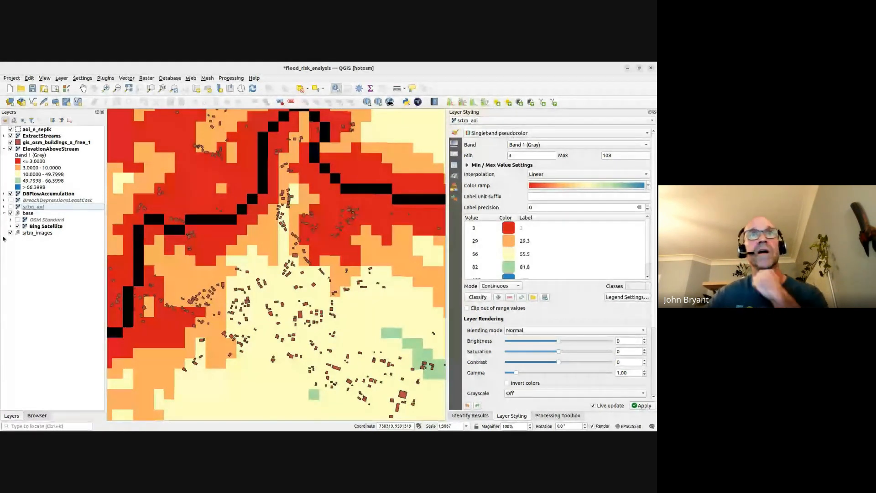
# Hide ElevationAboveStream temporarily to compare the buildings and streams near the junction with the Bing Satellite imagery.
pyautogui.click(11, 149)
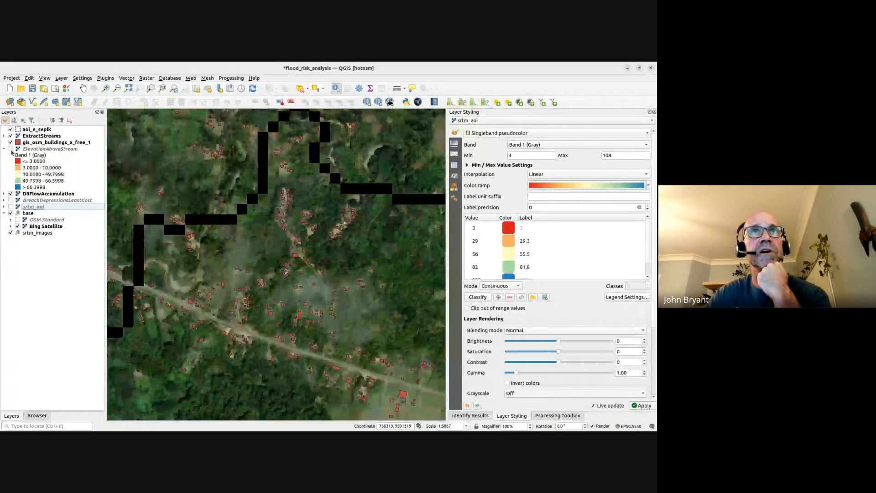
pyautogui.scroll(-1, 320, 221)
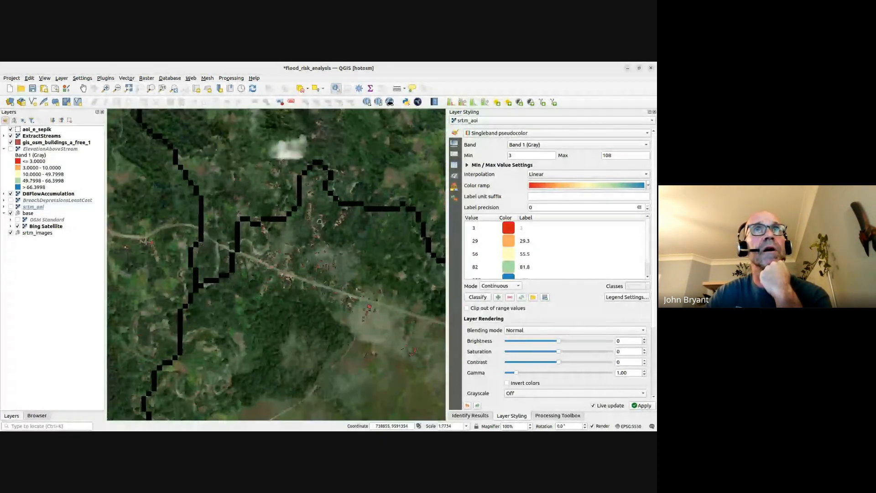
pyautogui.moveTo(319, 221); pyautogui.dragTo(317, 289)
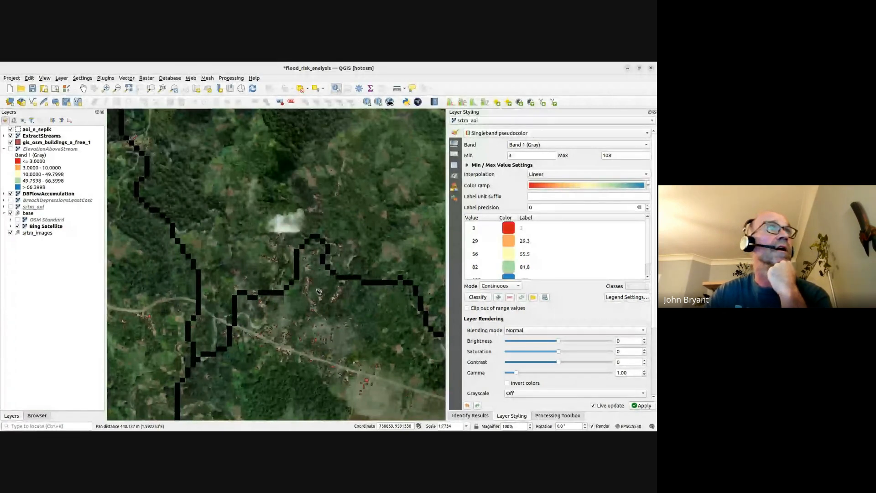
pyautogui.click(11, 149)
# Examine the buildings around a southern stream confluence, comparing the height classes with the satellite imagery by toggling ElevationAboveStream off and on.
pyautogui.scroll(-1, 228, 272)
pyautogui.scroll(-2, 227, 272)
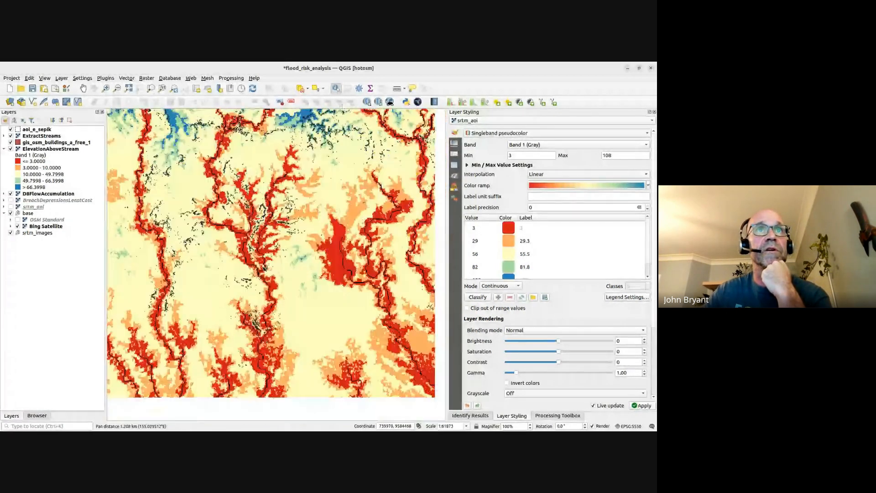
pyautogui.scroll(3, 266, 246)
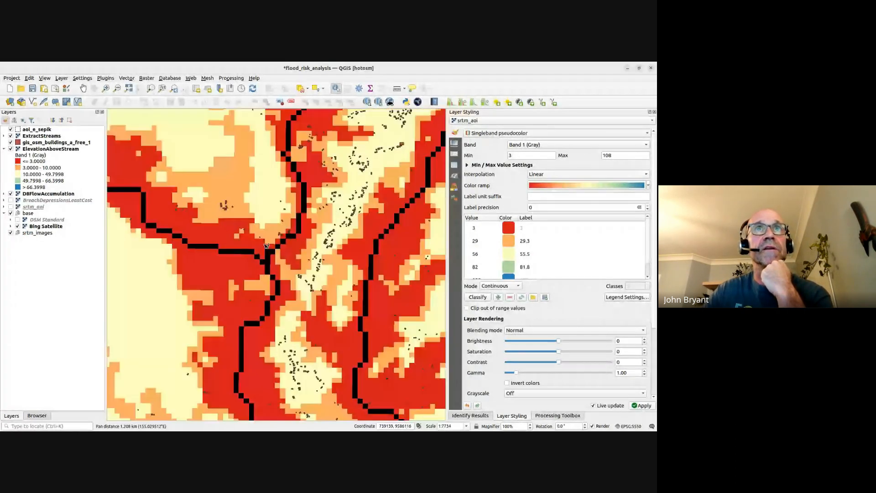
pyautogui.scroll(1, 266, 246)
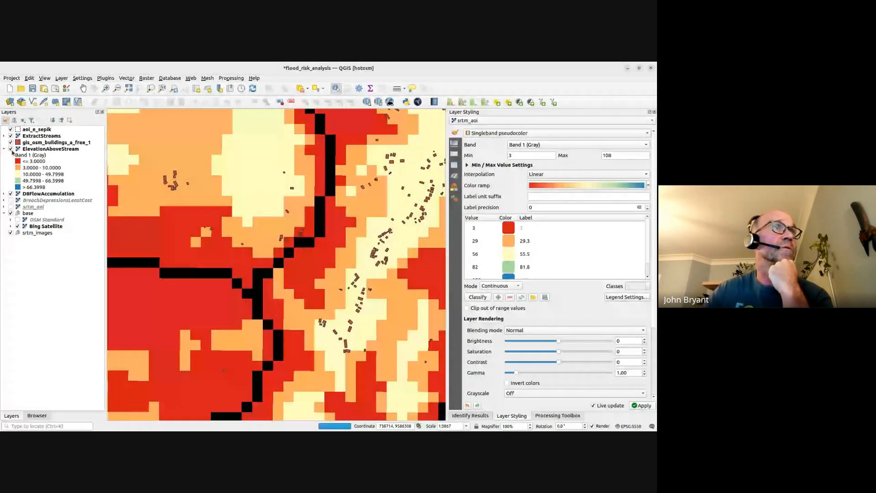
pyautogui.click(11, 149)
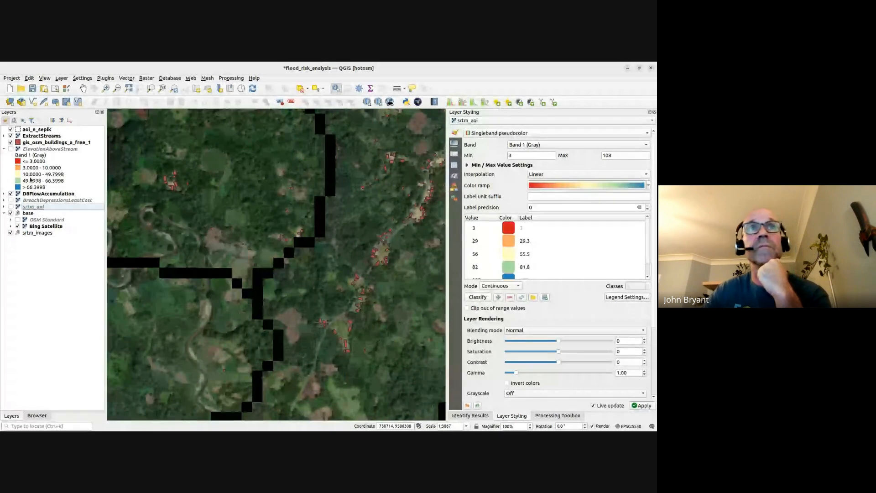
pyautogui.moveTo(304, 227); pyautogui.dragTo(276, 239)
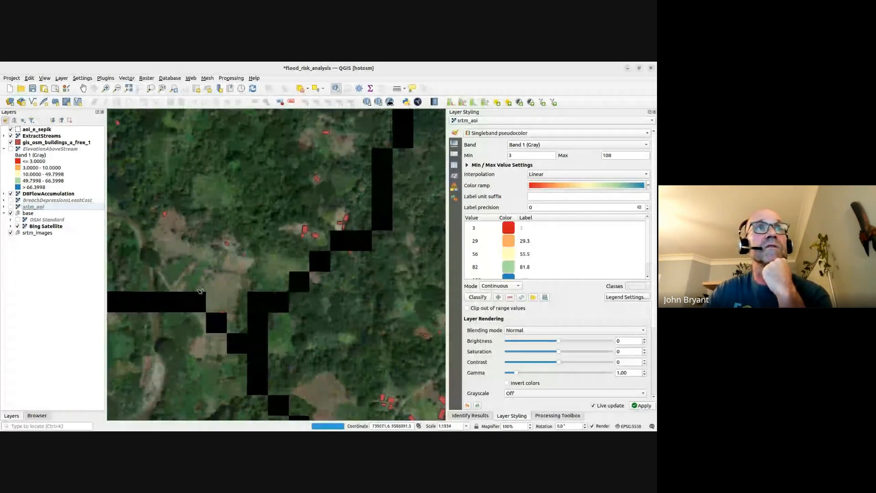
pyautogui.scroll(-1, 276, 238)
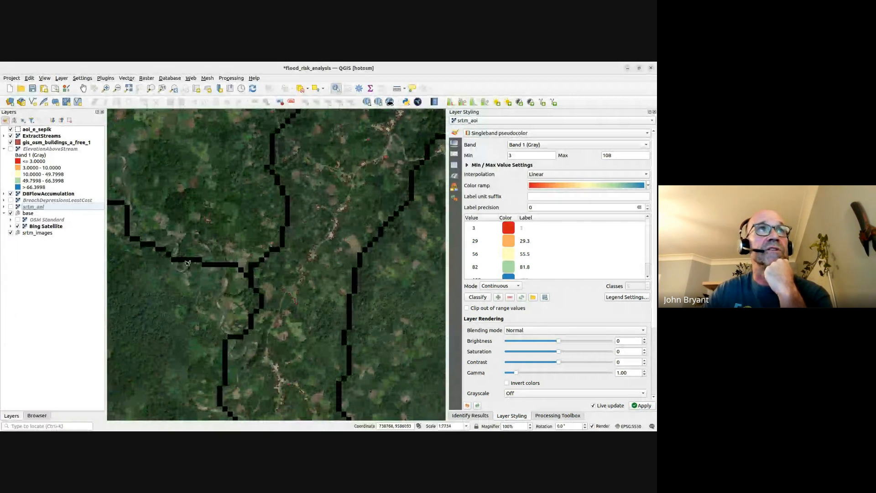
pyautogui.click(11, 149)
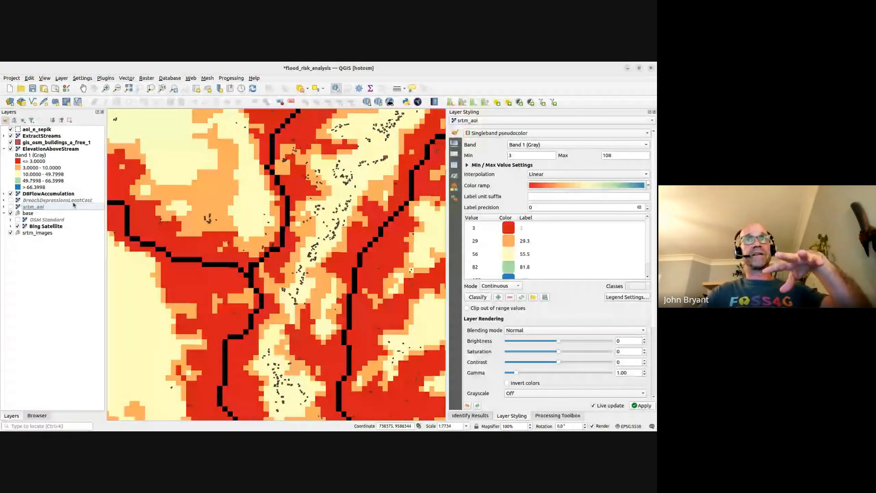
# Examine the buildings and height classes downstream around the southern confluence, and save the project.
pyautogui.scroll(-1, 325, 265)
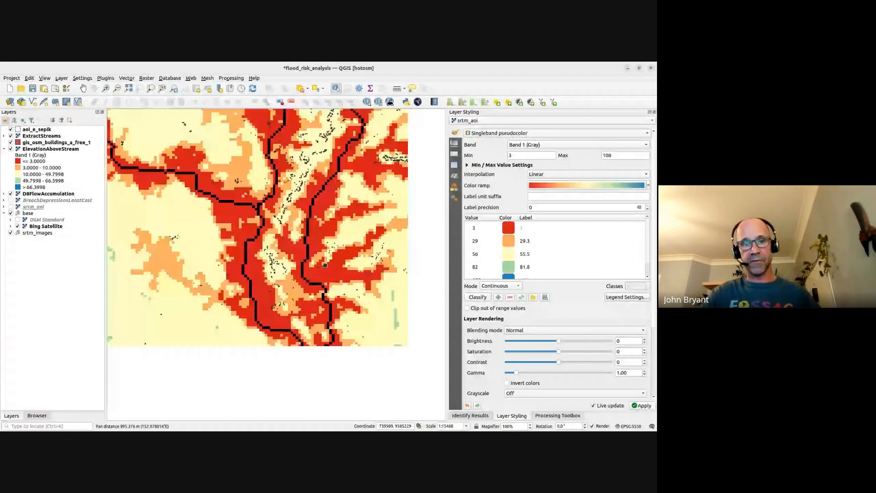
pyautogui.moveTo(325, 265); pyautogui.dragTo(318, 247)
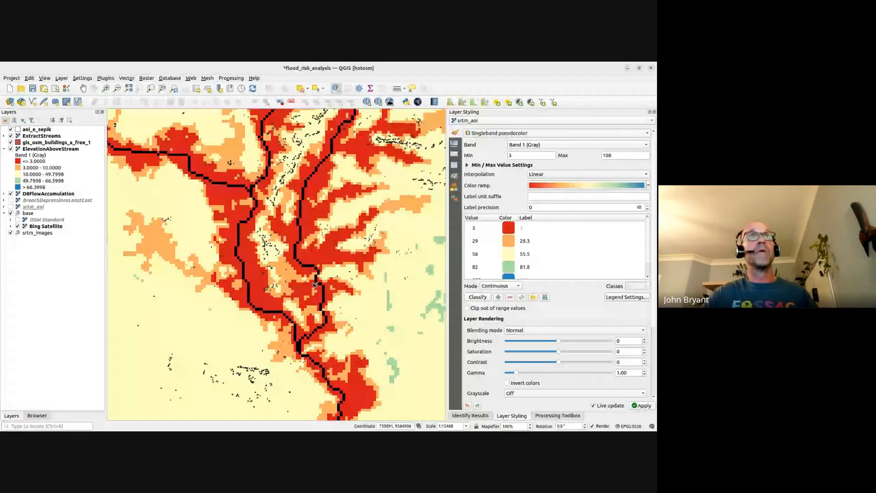
pyautogui.scroll(-3, 329, 193)
pyautogui.hotkey('ctrl', 's')
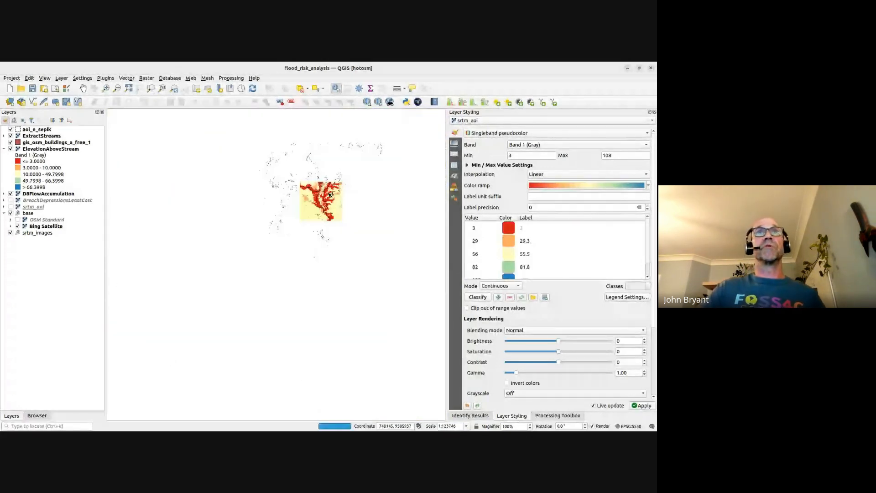
# Examine the height classes and streams along the northern coast, including the coastal strips that ElevationAboveStream does not cover.
pyautogui.scroll(-1, 329, 194)
pyautogui.moveTo(305, 151); pyautogui.dragTo(308, 261)
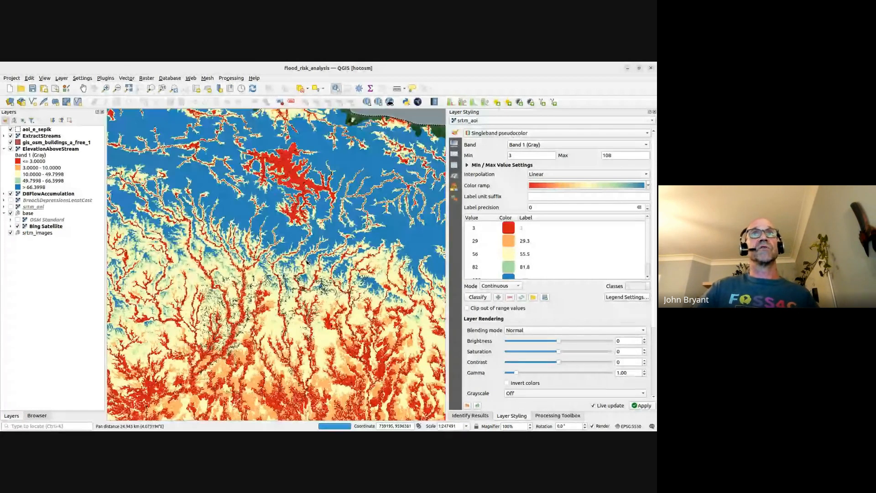
pyautogui.moveTo(283, 158); pyautogui.dragTo(308, 250)
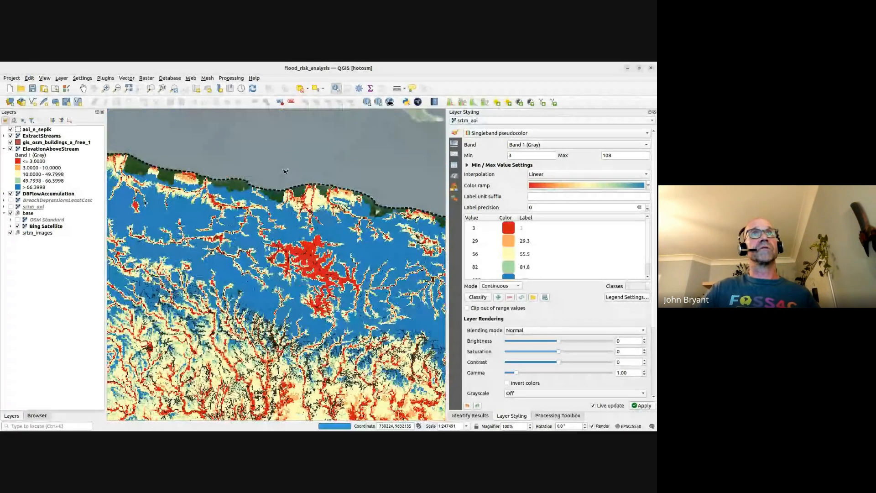
pyautogui.scroll(1, 295, 189)
pyautogui.scroll(2, 293, 188)
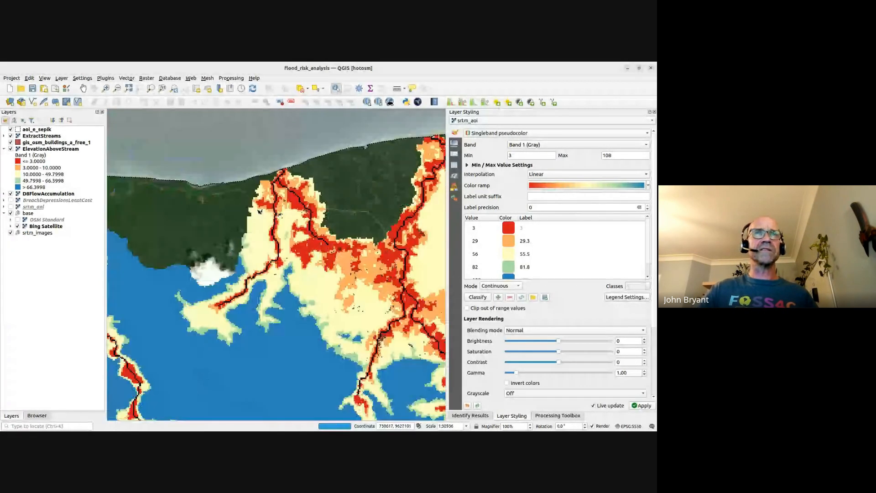
pyautogui.scroll(-1, 367, 191)
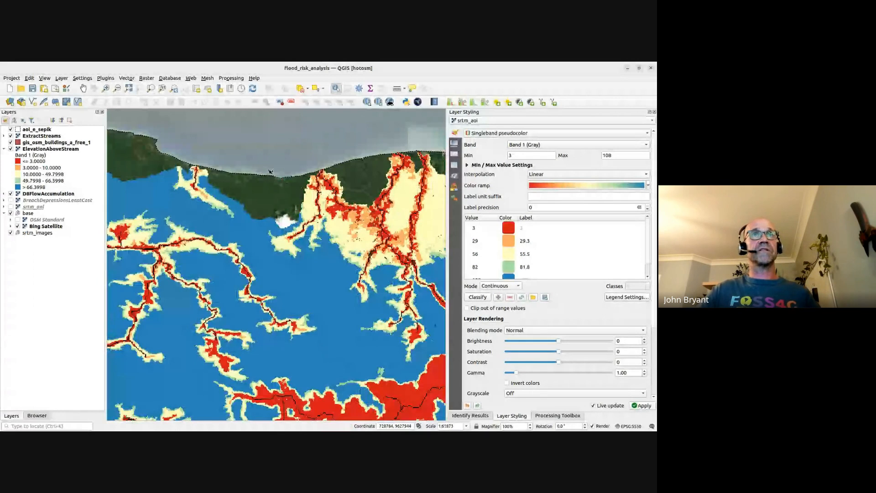
pyautogui.moveTo(271, 172); pyautogui.dragTo(131, 199)
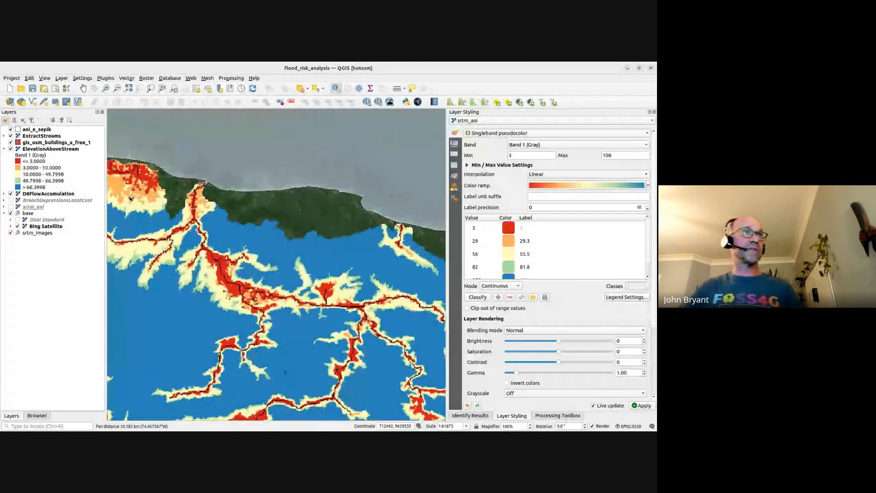
# Show srtm_aoi temporarily to compare its elevation data with the coastal gaps in ElevationAboveStream.
pyautogui.click(11, 207)
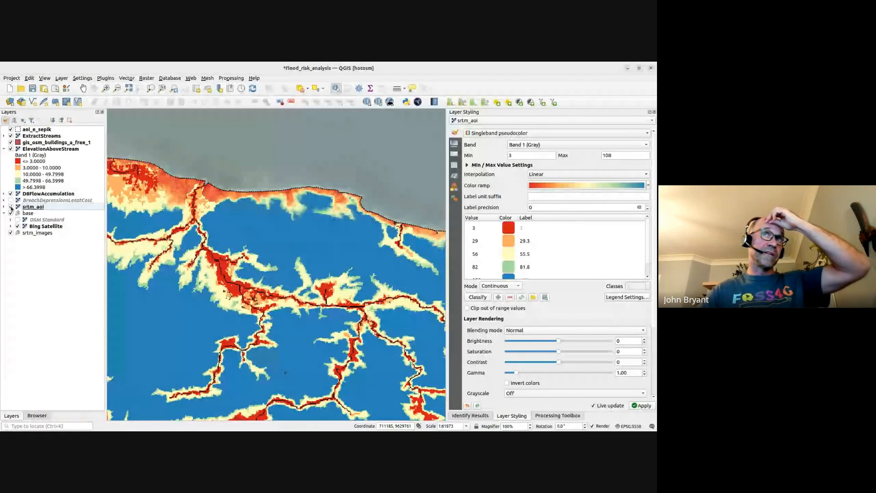
pyautogui.click(11, 207)
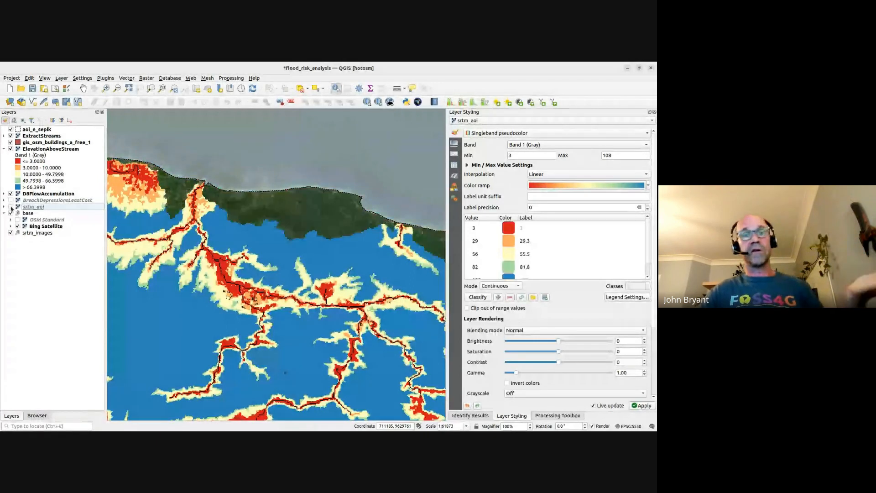
pyautogui.click(11, 206)
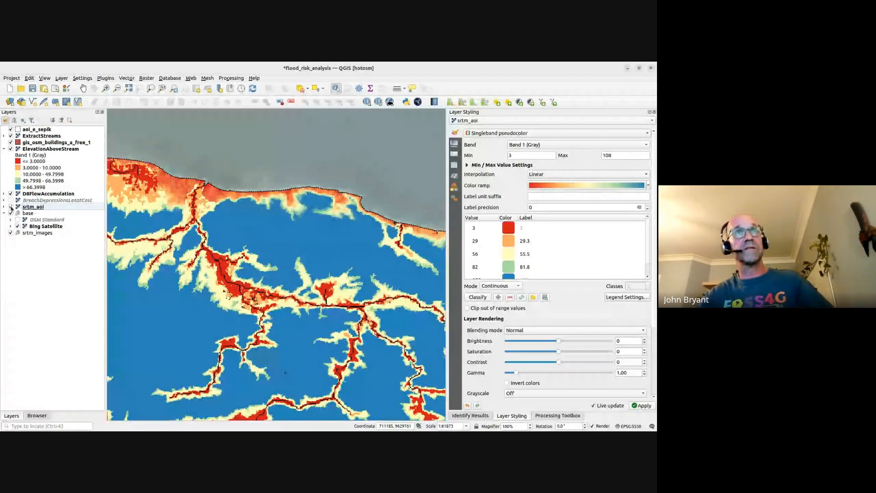
pyautogui.click(11, 207)
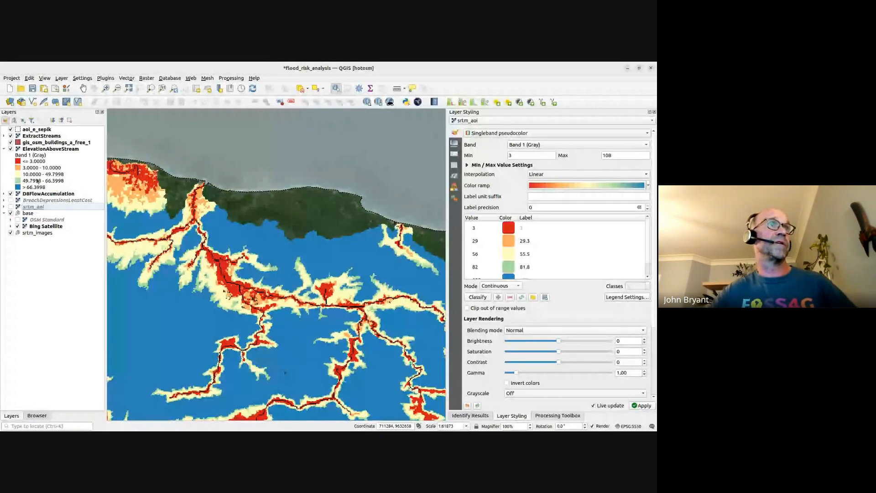
# Try upper limits of 2000 and 1000 for the fully transparent D8FlowAccumulation range, checking the drainage lines on the uncovered coastal strip.
pyautogui.click(6, 193)
pyautogui.click(4, 194)
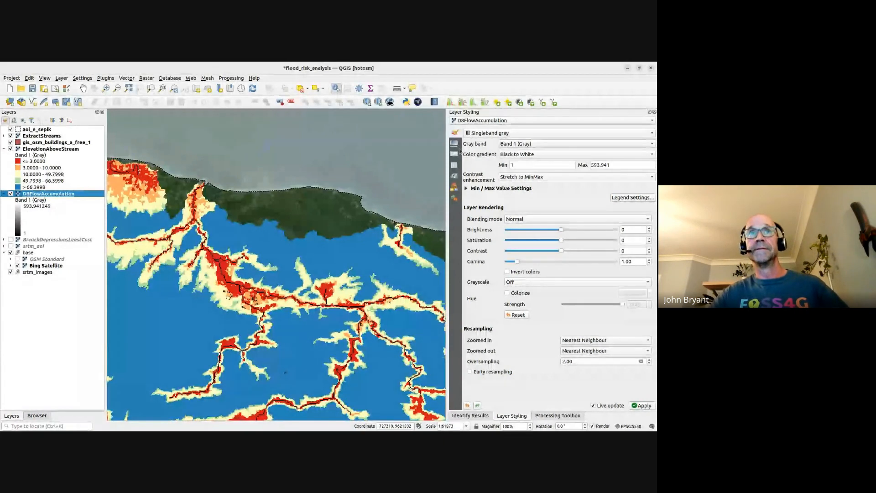
pyautogui.click(455, 153)
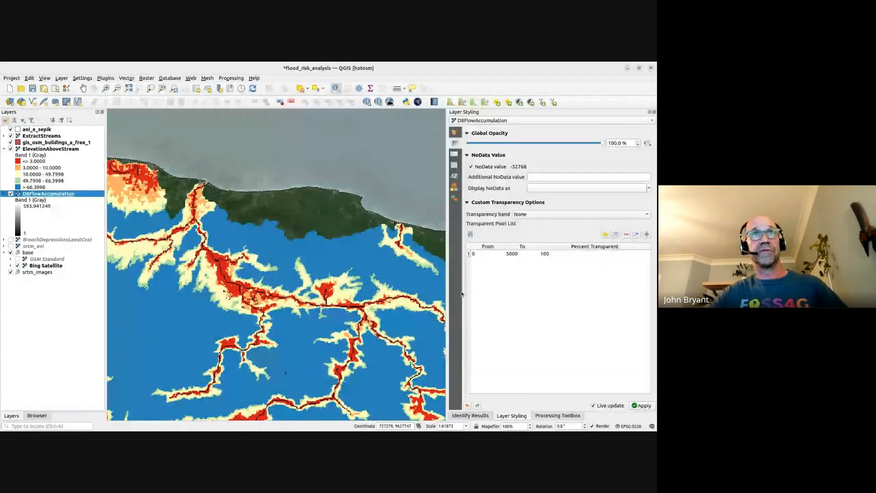
pyautogui.scroll(1, 303, 226)
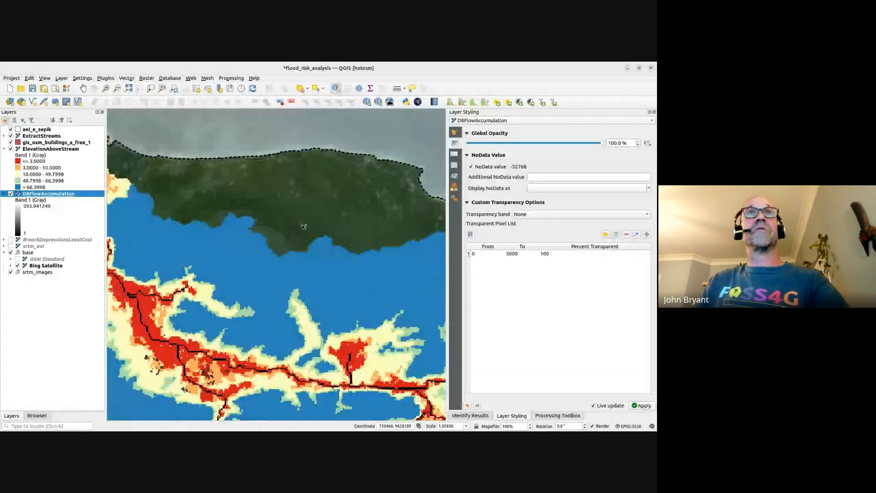
pyautogui.moveTo(303, 226); pyautogui.dragTo(284, 280)
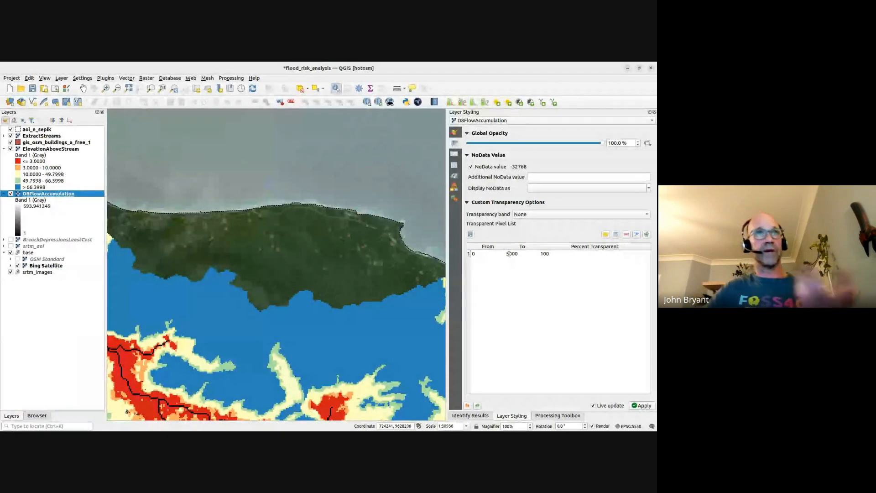
pyautogui.click(509, 254)
pyautogui.moveTo(509, 253); pyautogui.dragTo(507, 254)
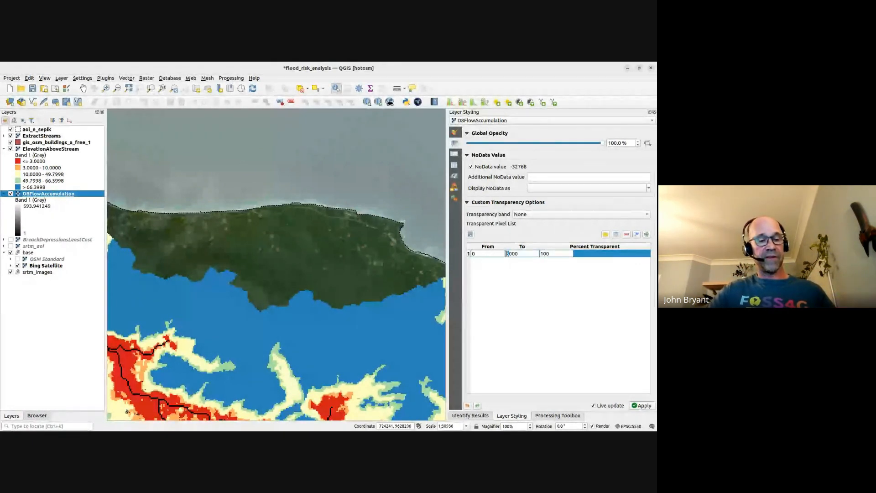
pyautogui.write('2')
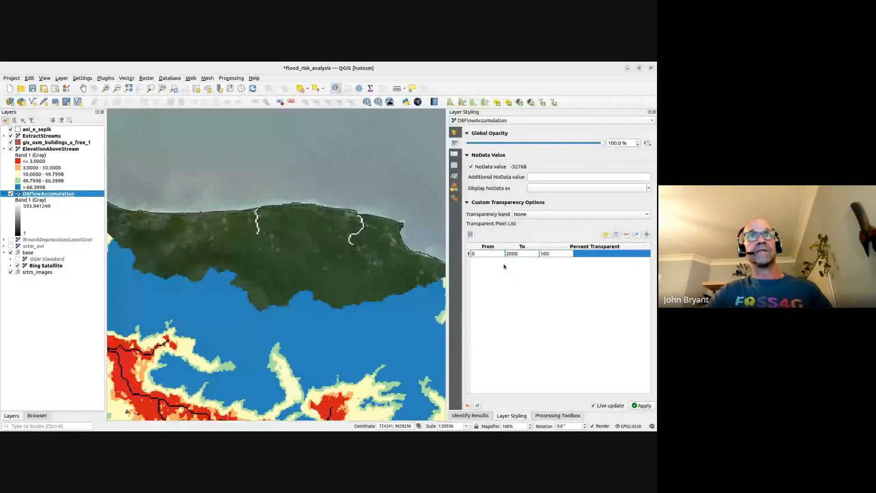
pyautogui.moveTo(509, 254); pyautogui.dragTo(506, 254)
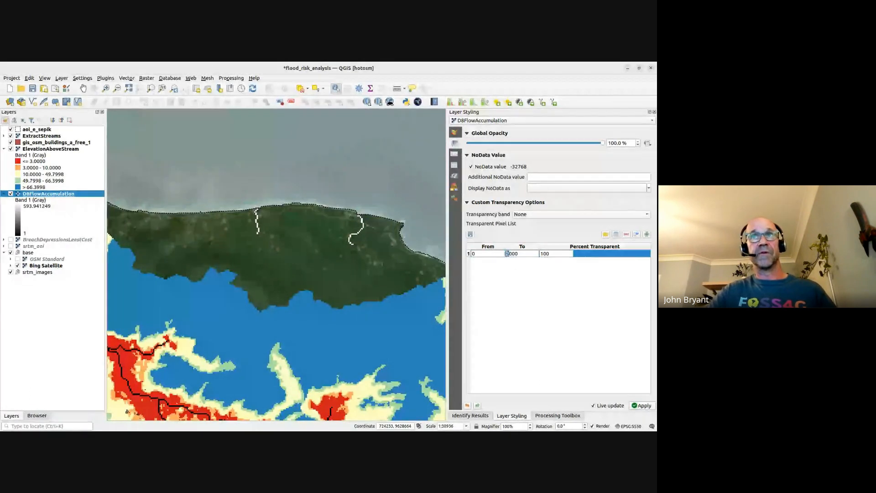
pyautogui.write('1')
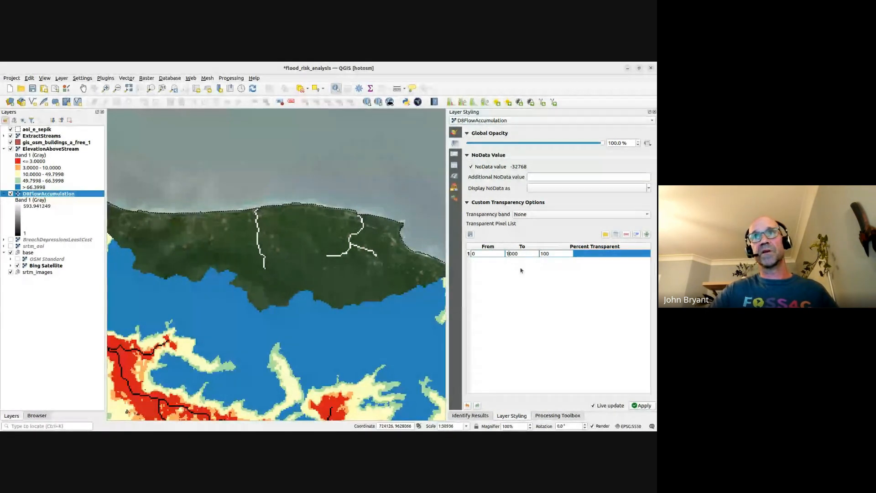
# Set the upper limit of D8FlowAccumulation's transparent pixel range back to 5000.
pyautogui.click(508, 254)
pyautogui.press('BackSpace')
pyautogui.write('5')
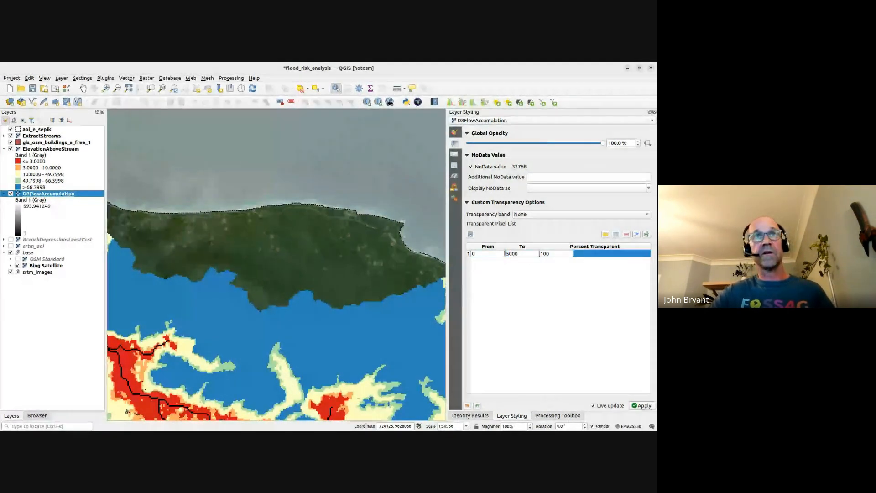
# Examine the satellite imagery in the coastal gaps between the classified stream corridors, and save the project.
pyautogui.scroll(-1, 364, 223)
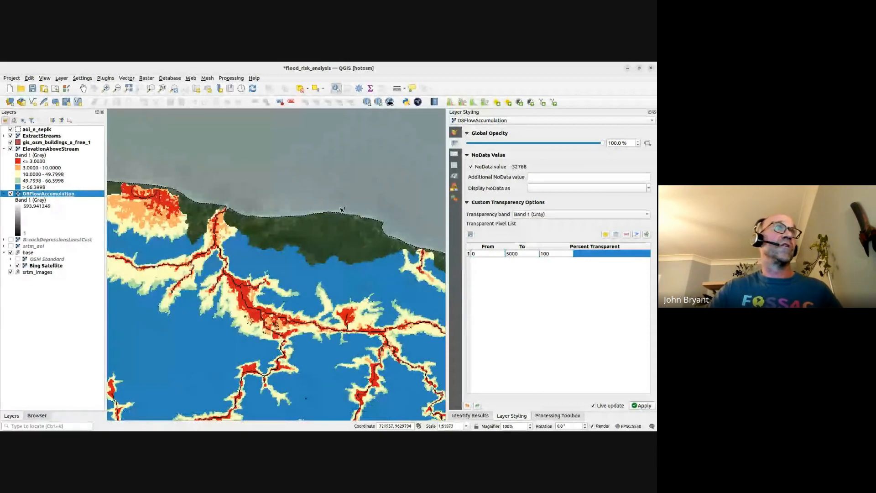
pyautogui.scroll(3, 327, 228)
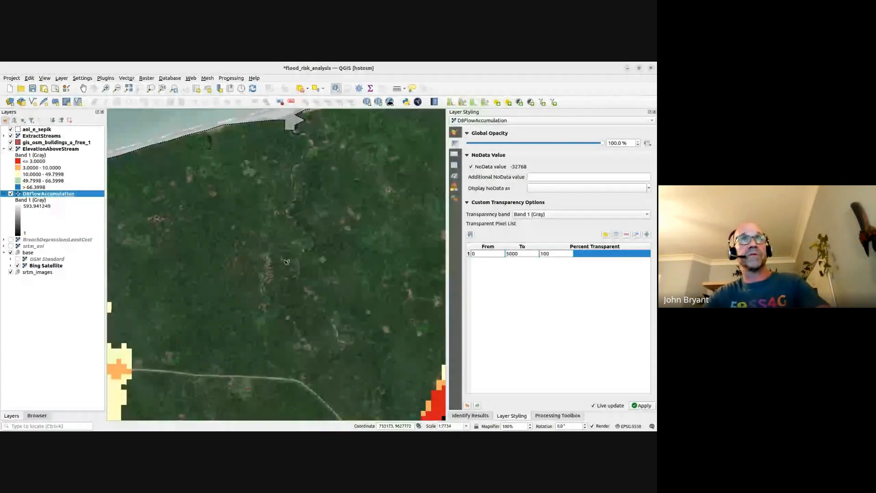
pyautogui.scroll(-1, 283, 269)
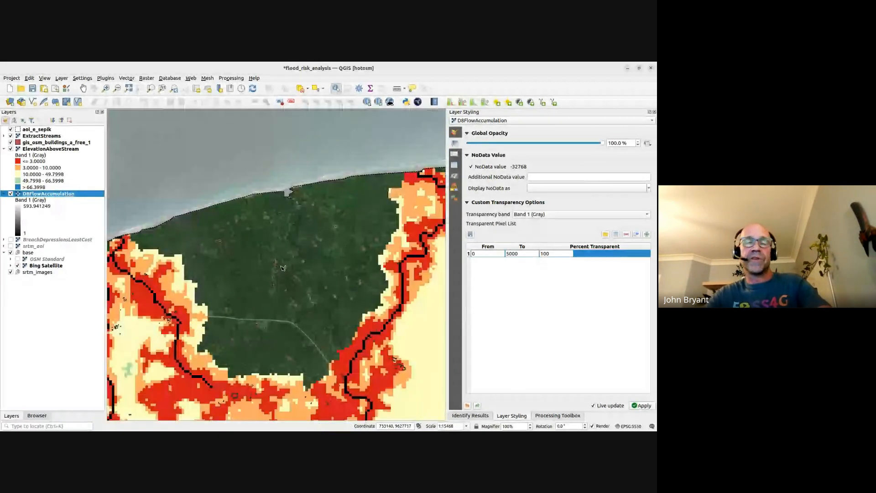
pyautogui.scroll(-1, 288, 258)
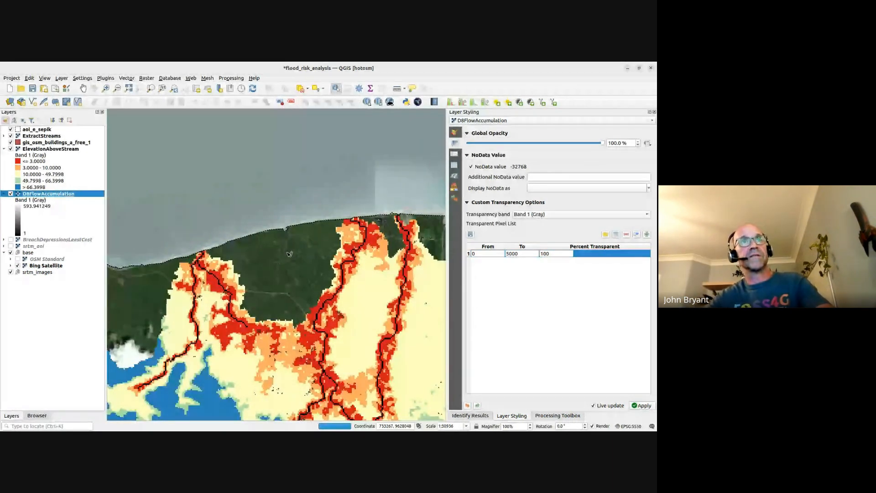
pyautogui.scroll(-1, 287, 254)
pyautogui.scroll(-1, 282, 255)
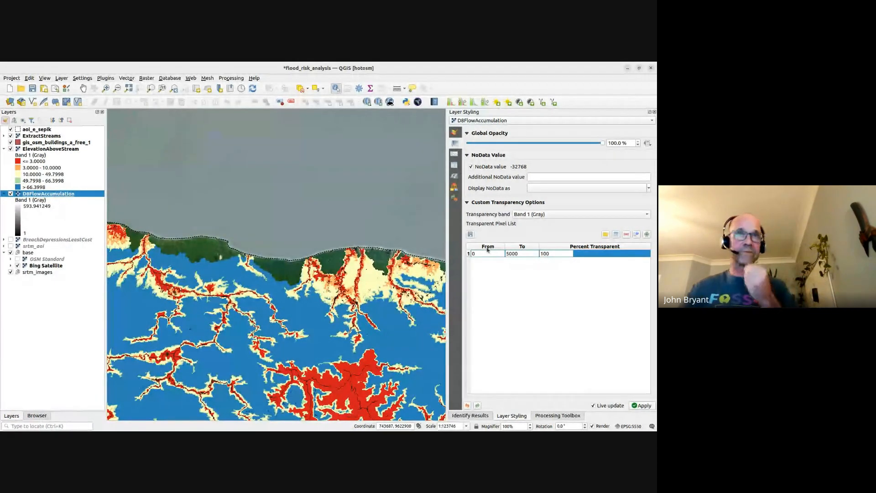
pyautogui.hotkey('ctrl', 's')
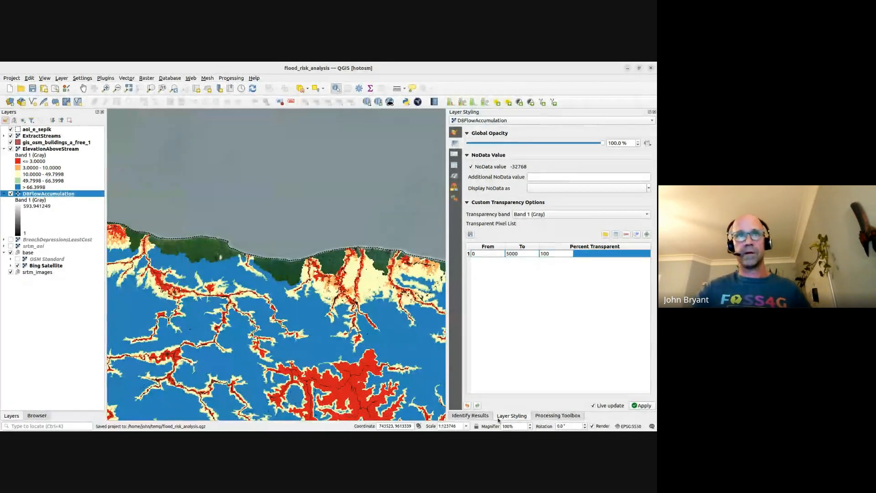
# Inspect the dense buildings around the inland streams south of the coast against the height classes.
pyautogui.scroll(-1, 341, 381)
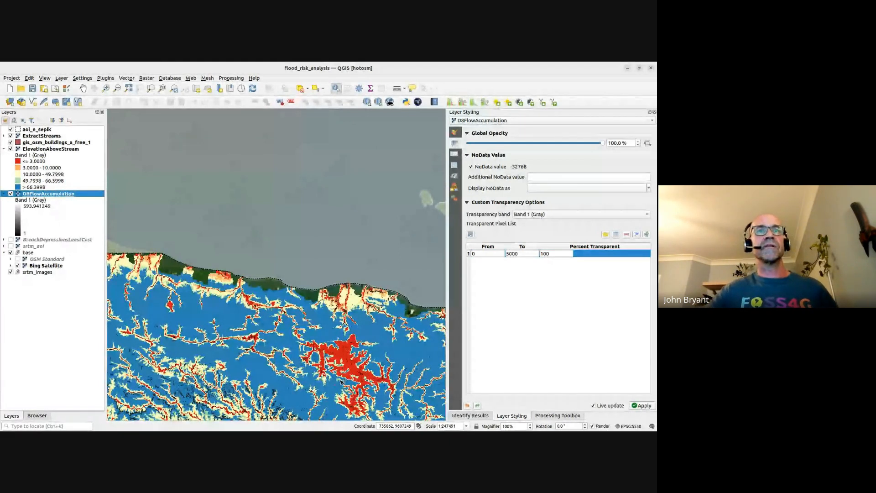
pyautogui.scroll(-1, 274, 331)
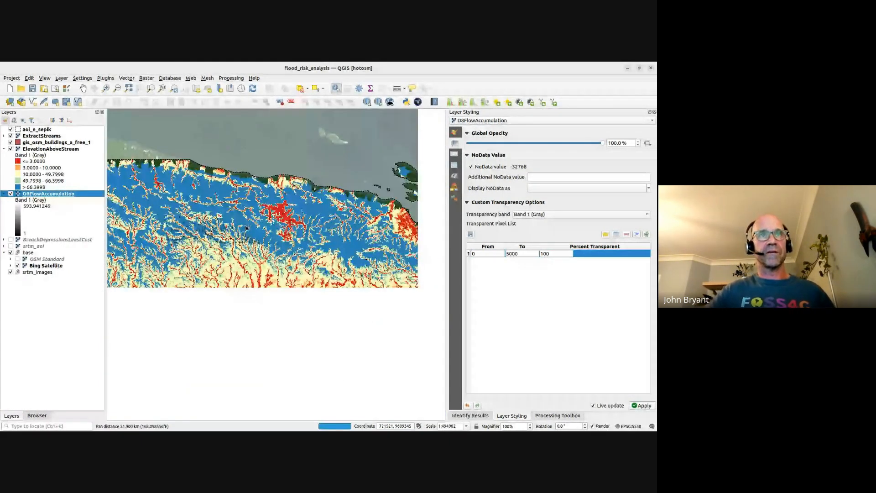
pyautogui.scroll(5, 246, 227)
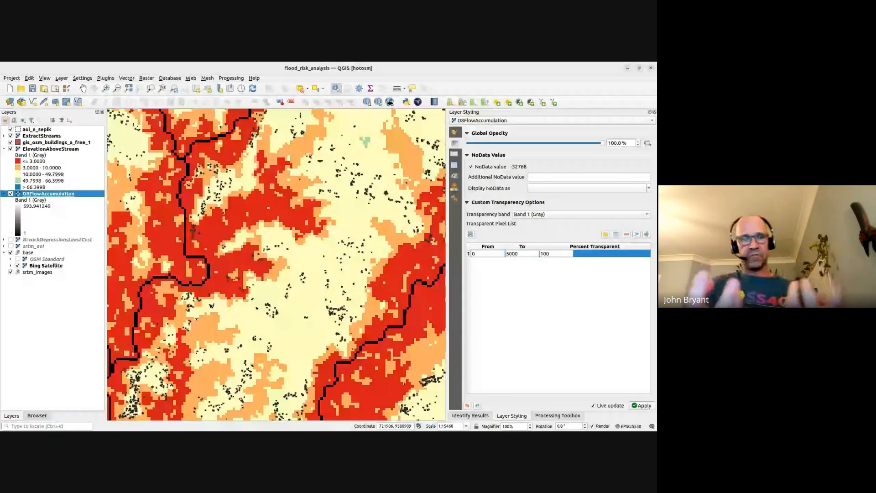
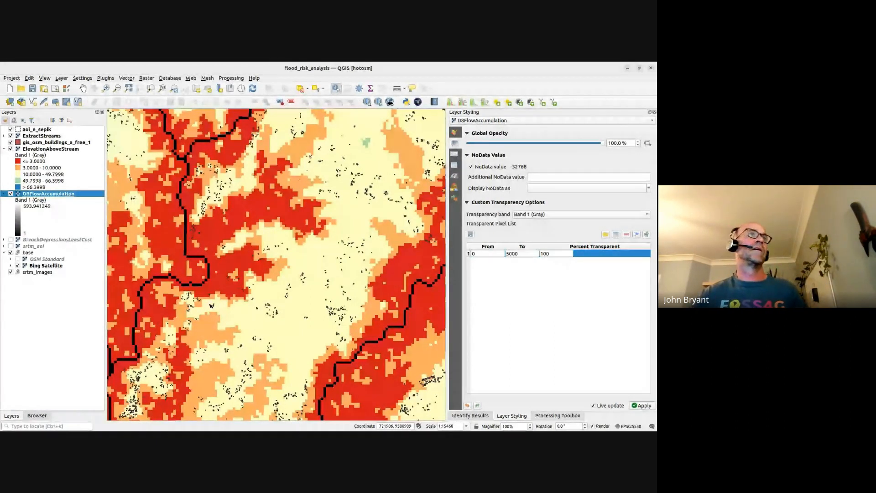
# Collapse the legends of ElevationAboveStream and D8FlowAccumulation and hide both layers.
pyautogui.click(4, 148)
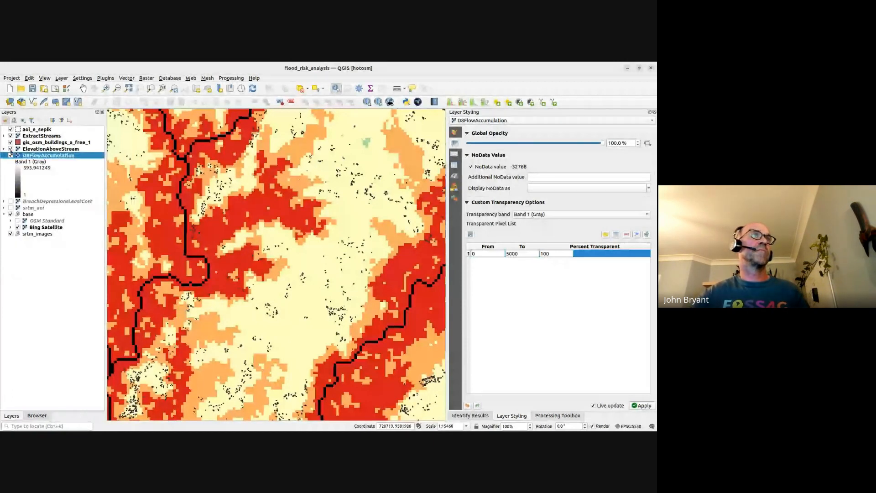
pyautogui.click(11, 149)
pyautogui.click(11, 155)
pyautogui.click(3, 155)
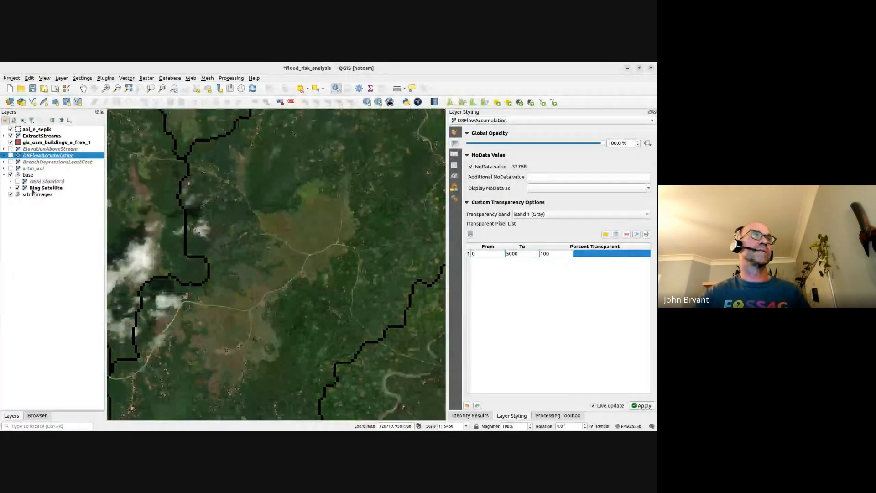
# Switch the base map to OSM Standard and hide ExtractStreams, showing the buildings across the whole area of interest.
pyautogui.click(17, 182)
pyautogui.scroll(-5, 285, 227)
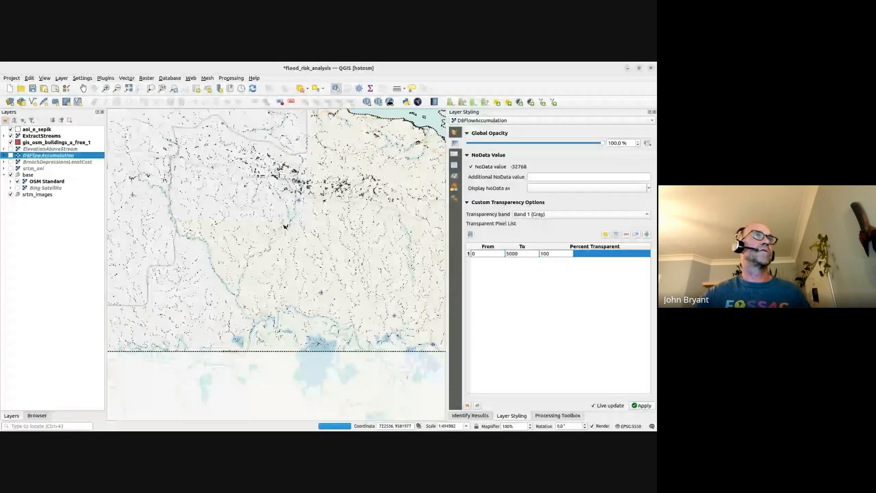
pyautogui.click(10, 135)
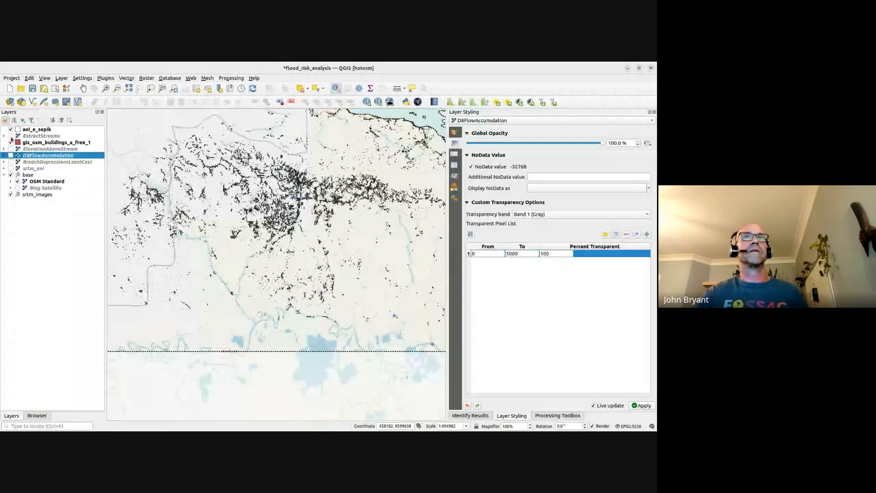
# Review the building coverage beyond the area of interest across New Guinea, and show the aoi_e_sepik outline again.
pyautogui.scroll(-3, 304, 287)
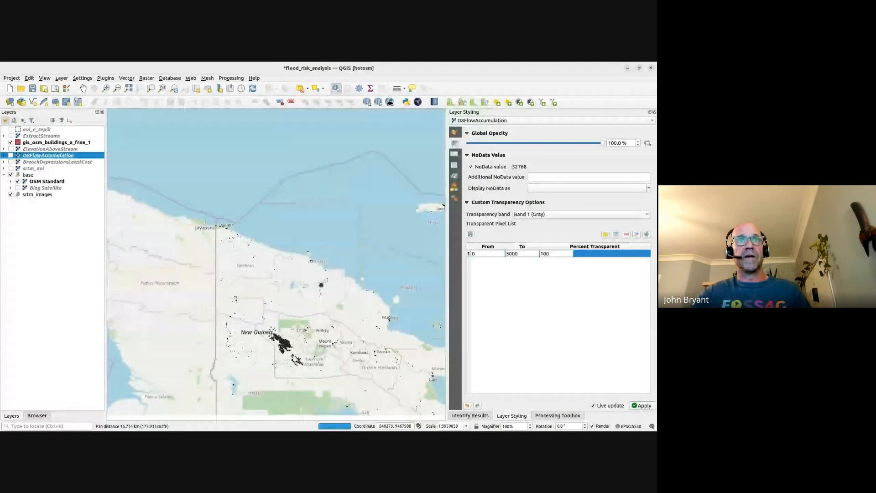
pyautogui.moveTo(329, 313); pyautogui.dragTo(292, 224)
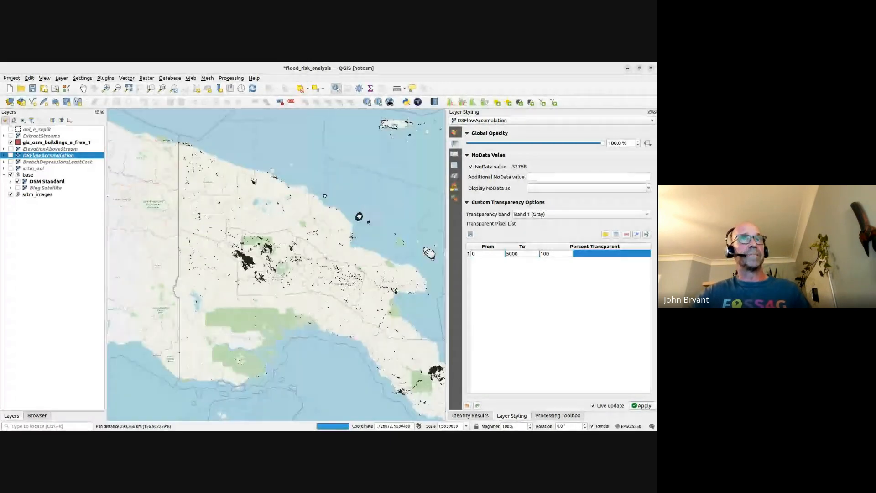
pyautogui.scroll(2, 252, 177)
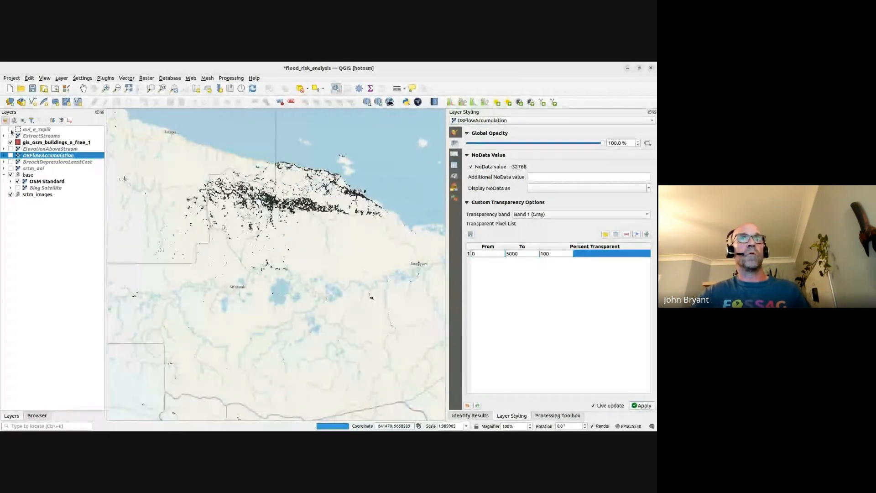
pyautogui.click(10, 129)
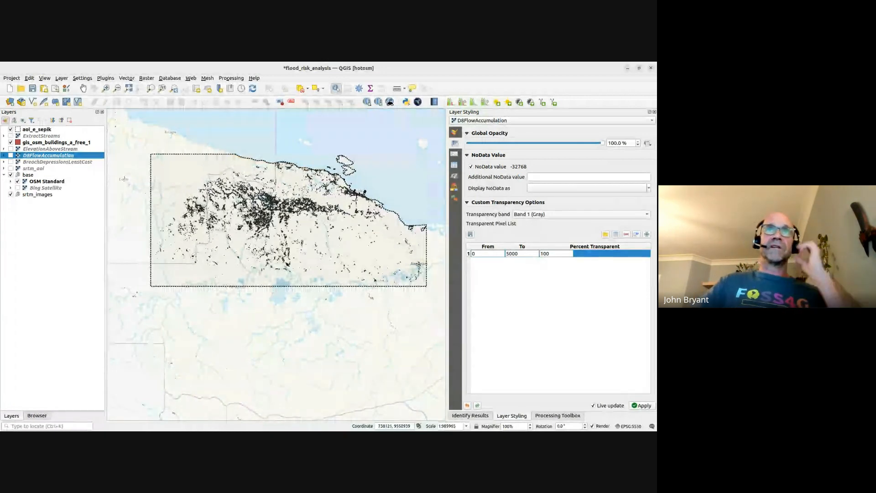
# Select by location the features of gis_osm_buildings_a_free_1 that intersect aoi_e_sepik, creating a new selection.
pyautogui.click(317, 89)
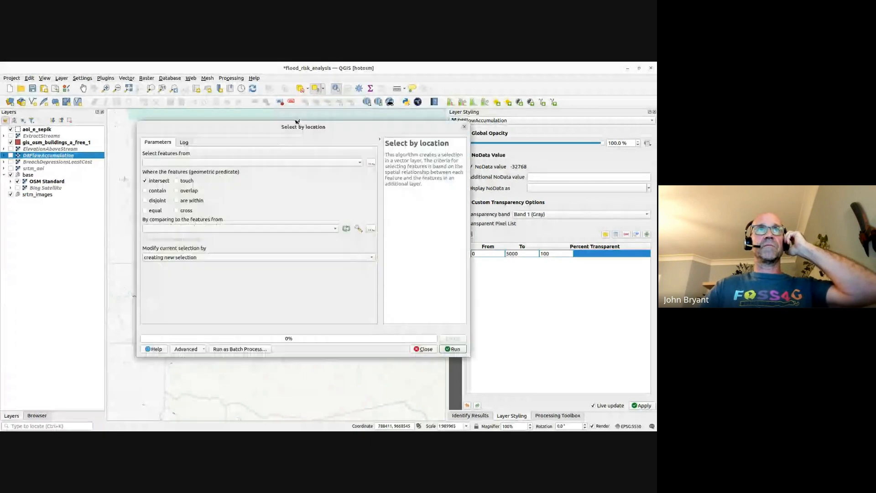
pyautogui.click(267, 162)
pyautogui.click(238, 172)
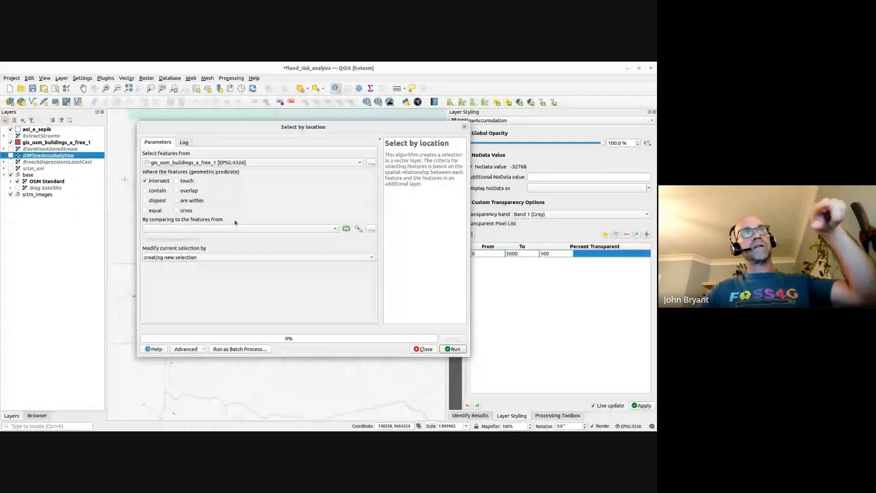
pyautogui.click(235, 228)
pyautogui.click(202, 229)
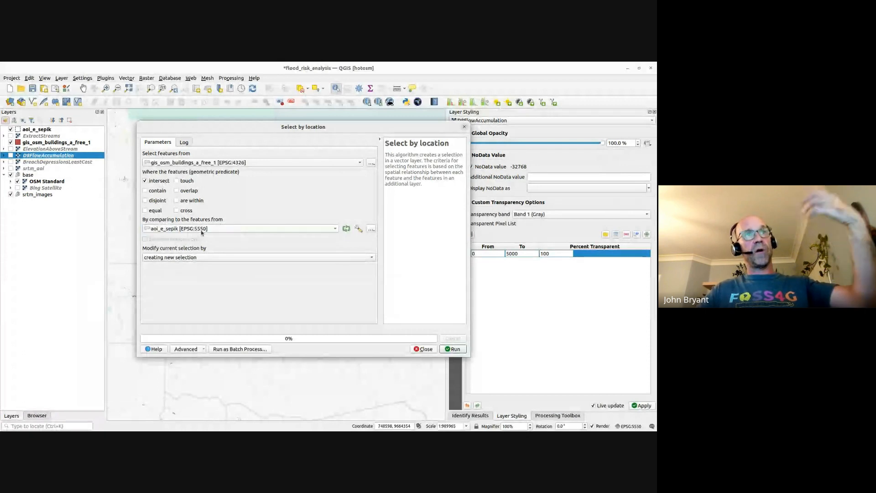
pyautogui.click(459, 350)
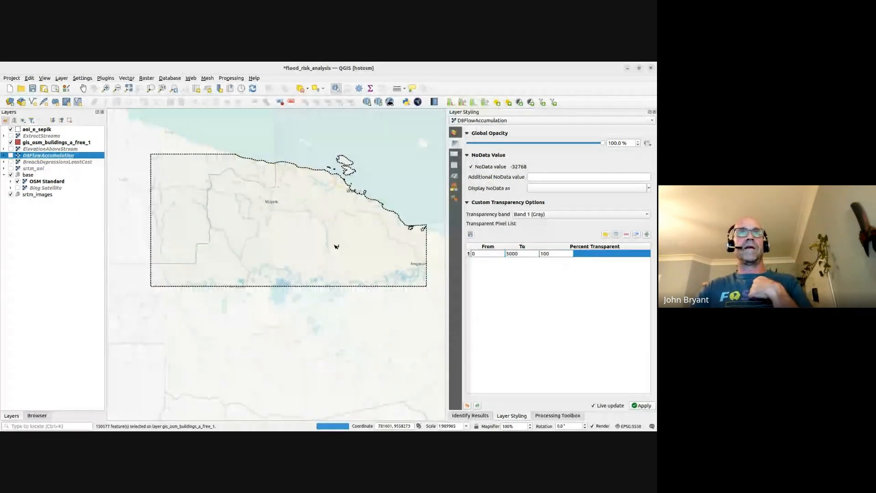
# Inspect the selected buildings up close and across the whole area of interest.
pyautogui.scroll(3, 298, 210)
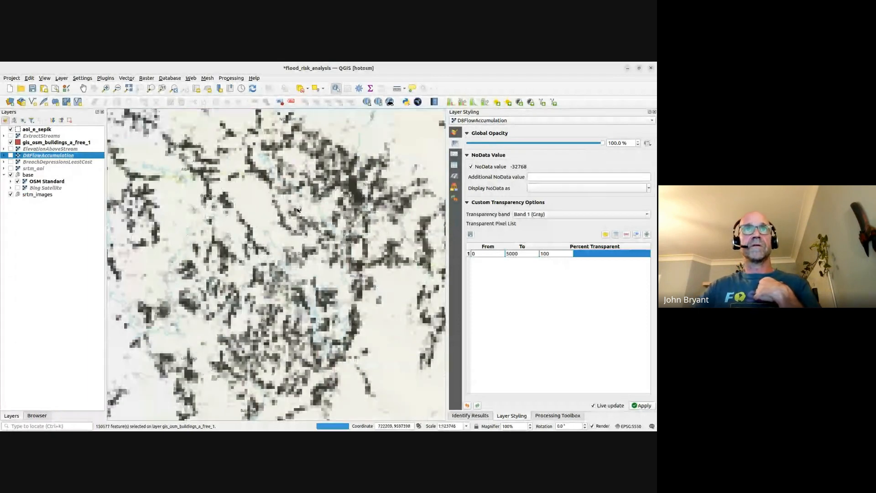
pyautogui.scroll(3, 298, 210)
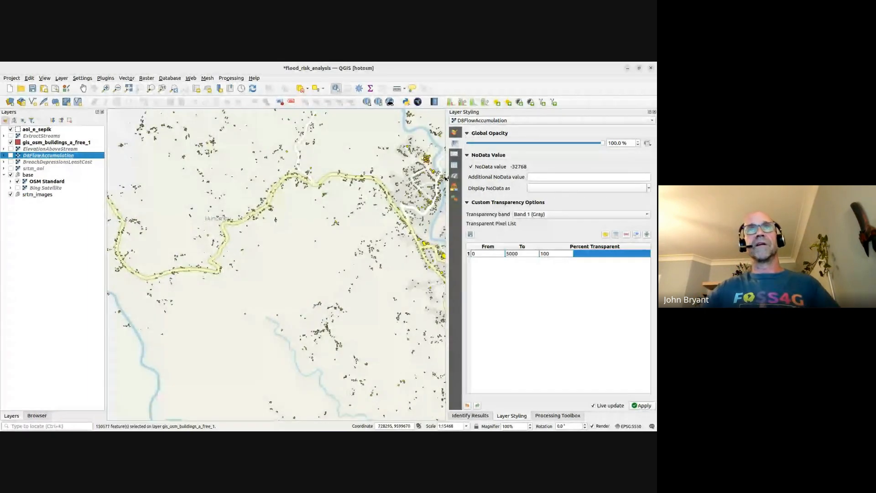
pyautogui.scroll(-7, 397, 176)
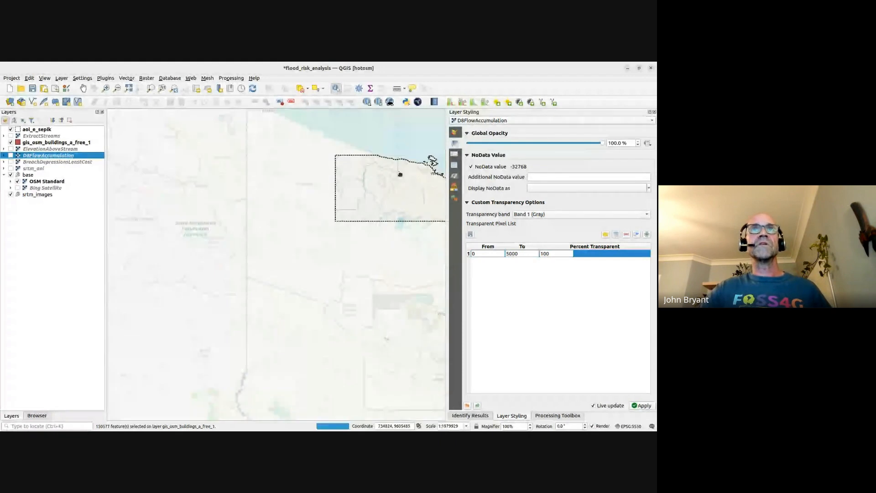
pyautogui.moveTo(399, 174); pyautogui.dragTo(268, 199)
pyautogui.scroll(1, 276, 204)
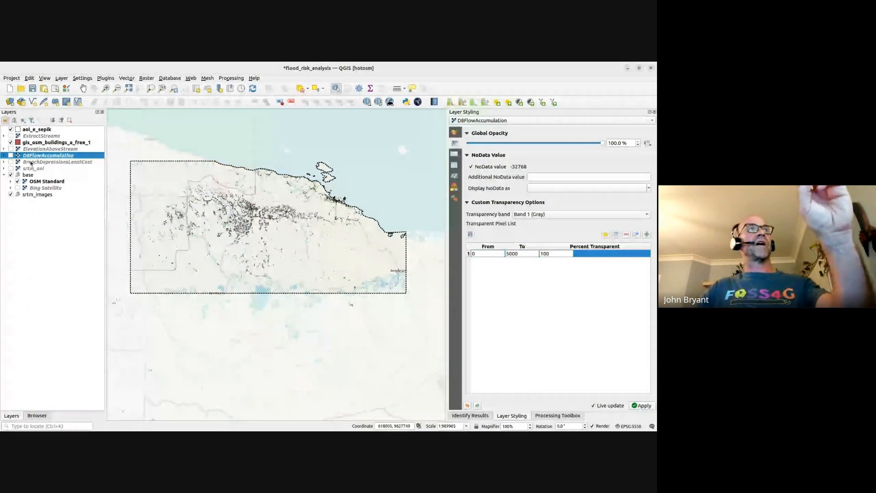
# Show ElevationAboveStream and inspect the selected buildings clustered along a low stream corridor against the height classes.
pyautogui.click(11, 149)
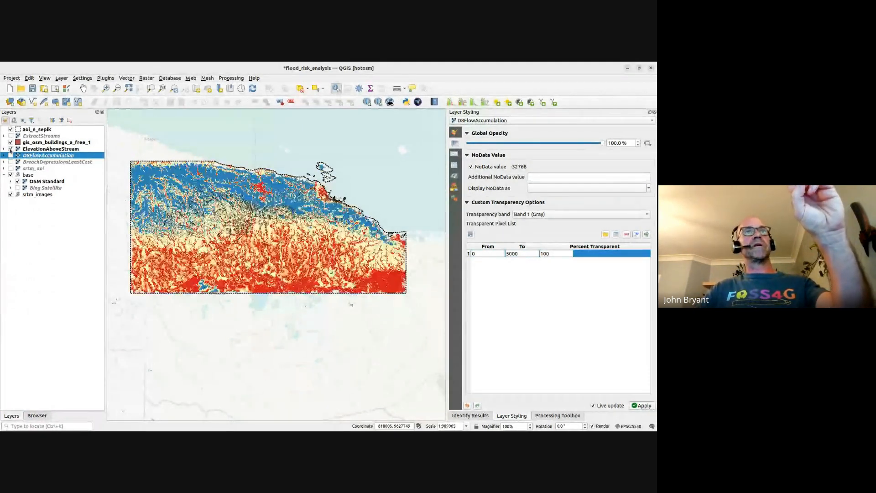
pyautogui.scroll(2, 254, 210)
pyautogui.scroll(3, 288, 195)
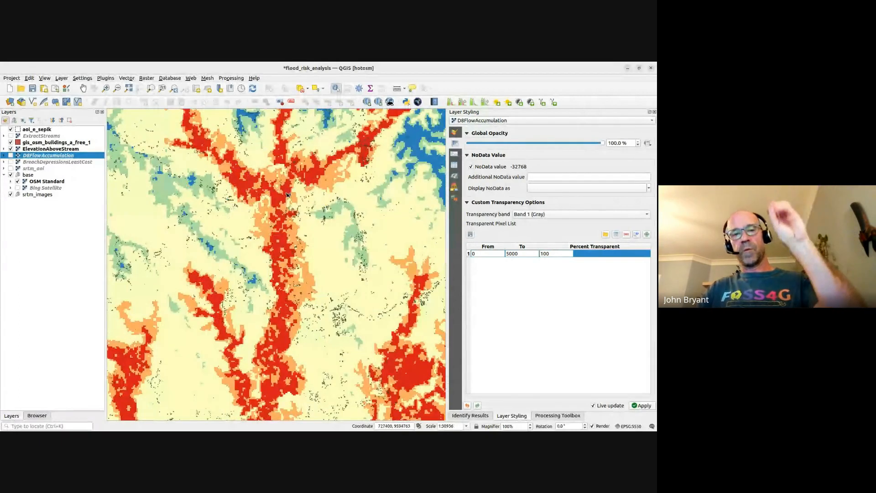
pyautogui.scroll(2, 309, 284)
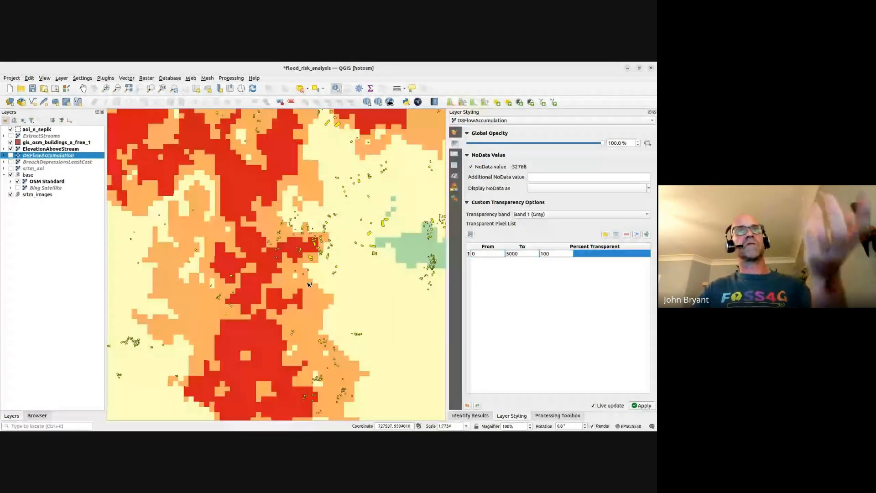
pyautogui.scroll(1, 327, 237)
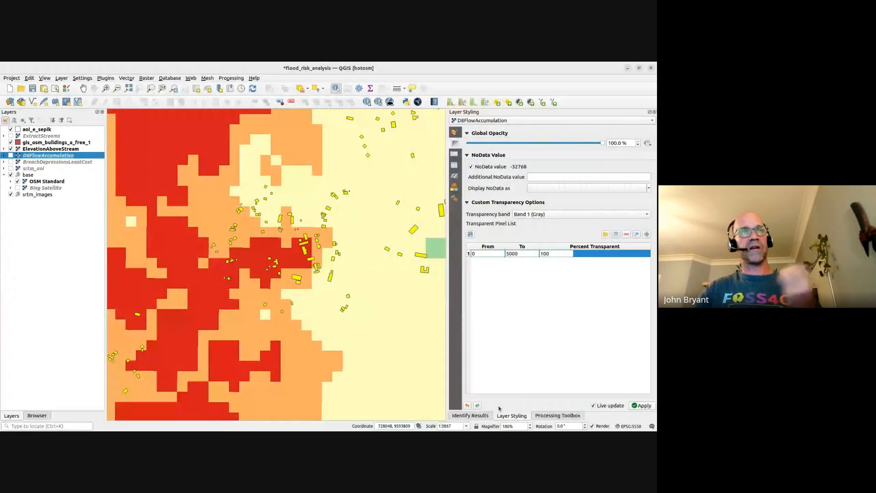
# Set up the Centroids tool on gis_osm_buildings_a_free_1, limited to the selected features only.
pyautogui.click(557, 415)
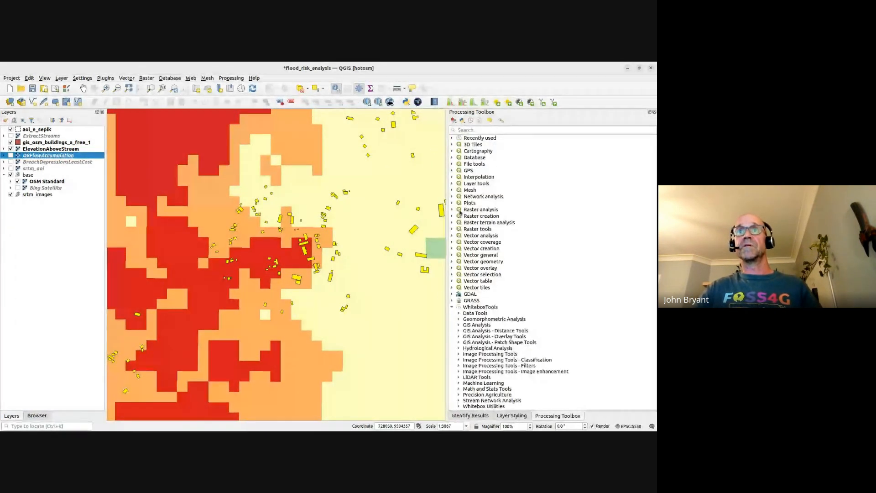
pyautogui.click(452, 307)
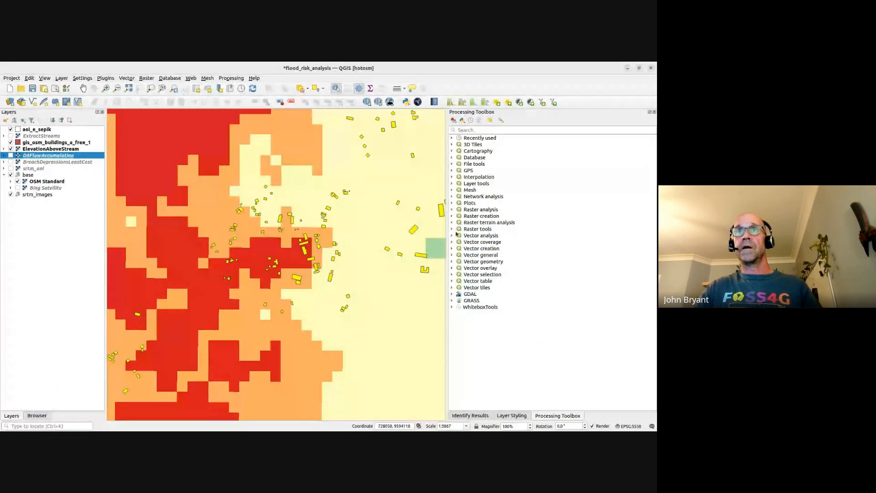
pyautogui.click(452, 249)
pyautogui.click(453, 249)
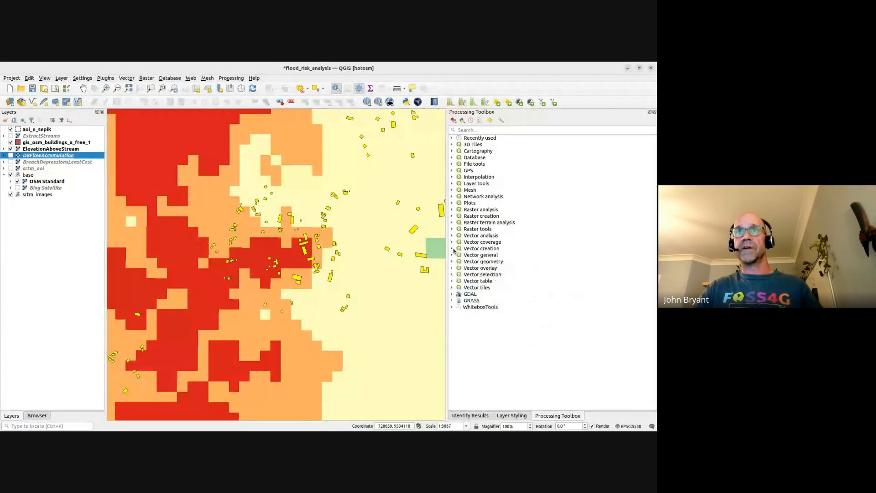
pyautogui.click(453, 262)
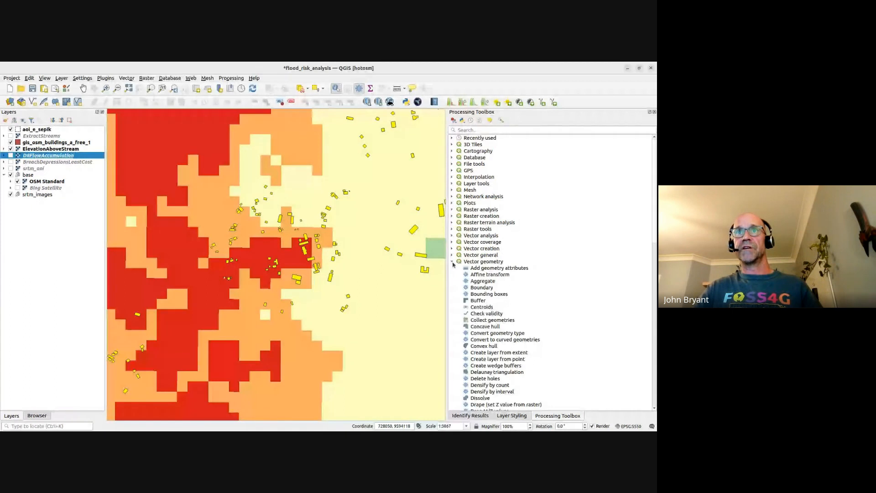
pyautogui.doubleClick(480, 307)
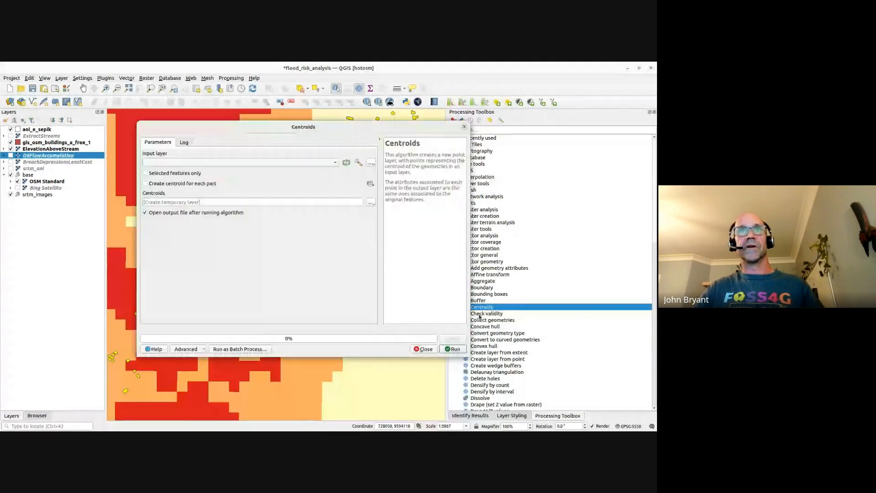
pyautogui.click(229, 165)
pyautogui.click(228, 171)
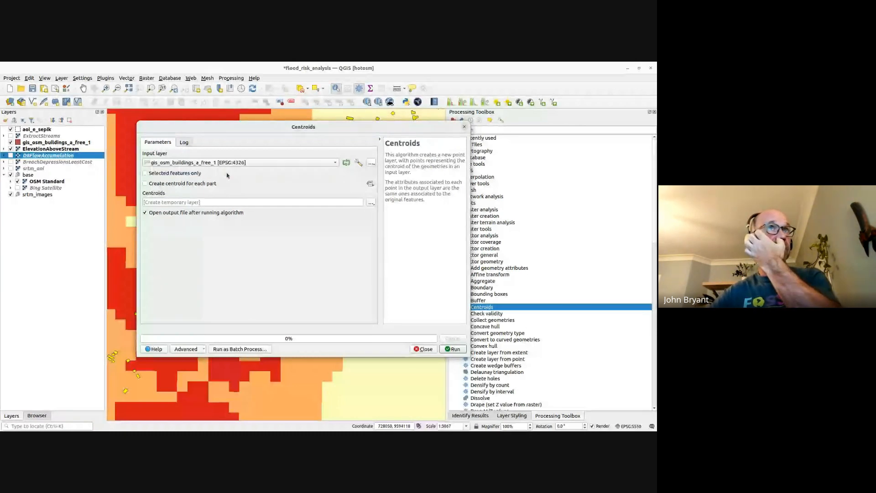
pyautogui.click(199, 173)
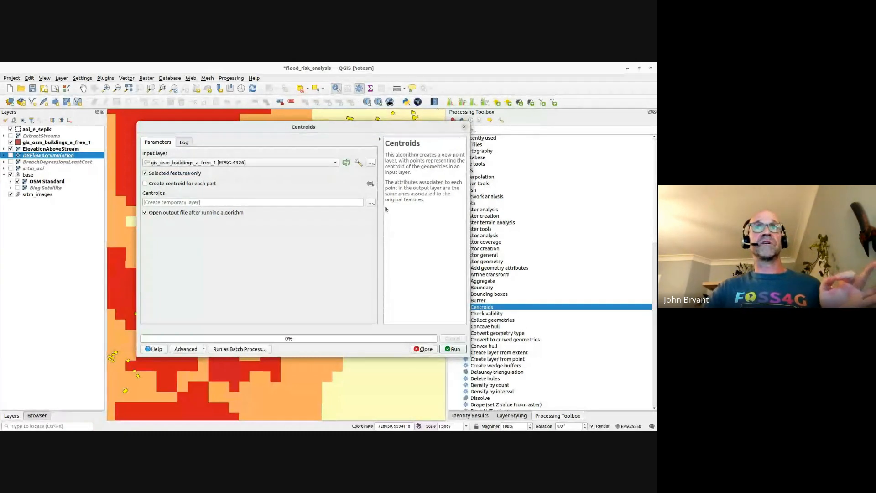
# Generate the centroids as layer bldg_centroids in a GeoPackage named flood_analysis in the temp folder.
pyautogui.click(372, 204)
pyautogui.click(397, 228)
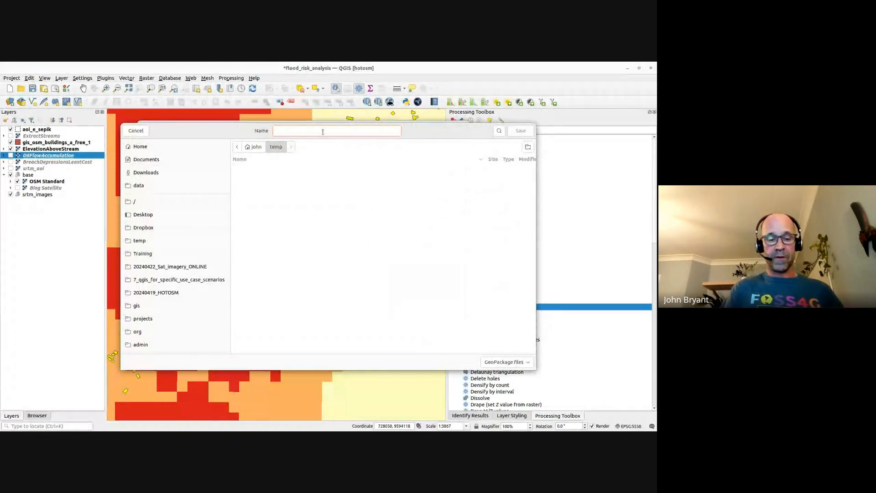
pyautogui.write('flood_n')
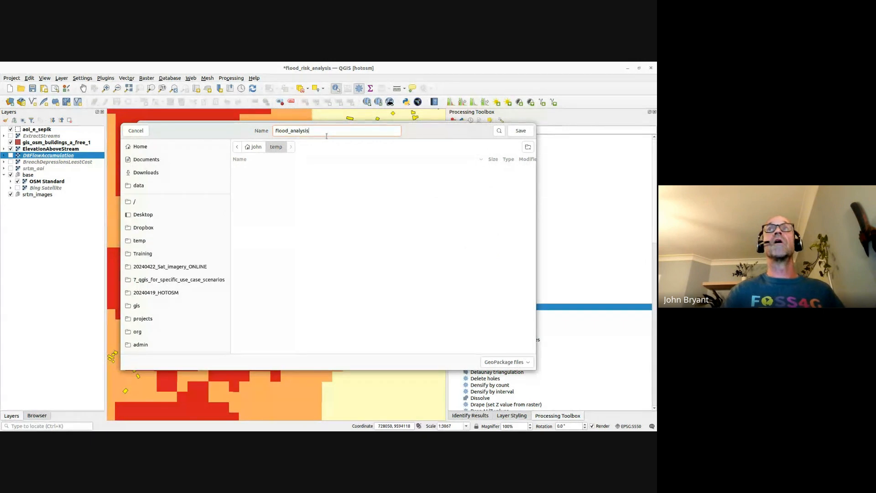
pyautogui.click(520, 131)
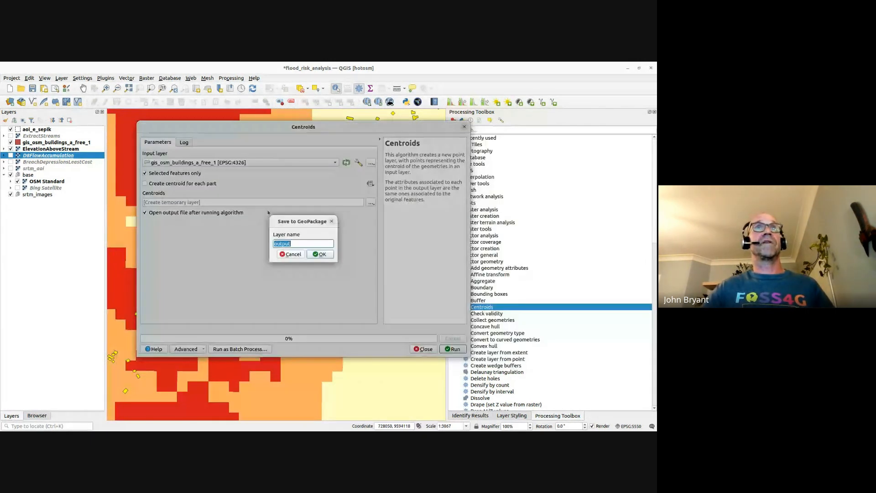
pyautogui.write('bldg')
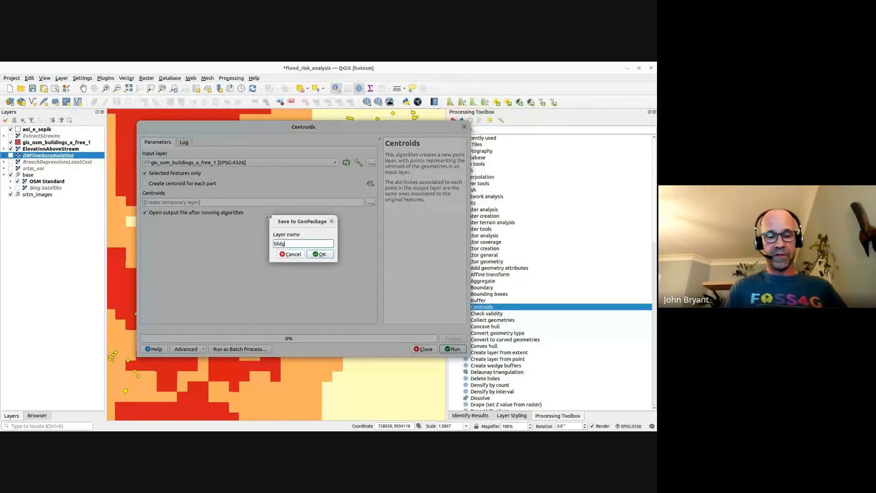
pyautogui.write('_centro')
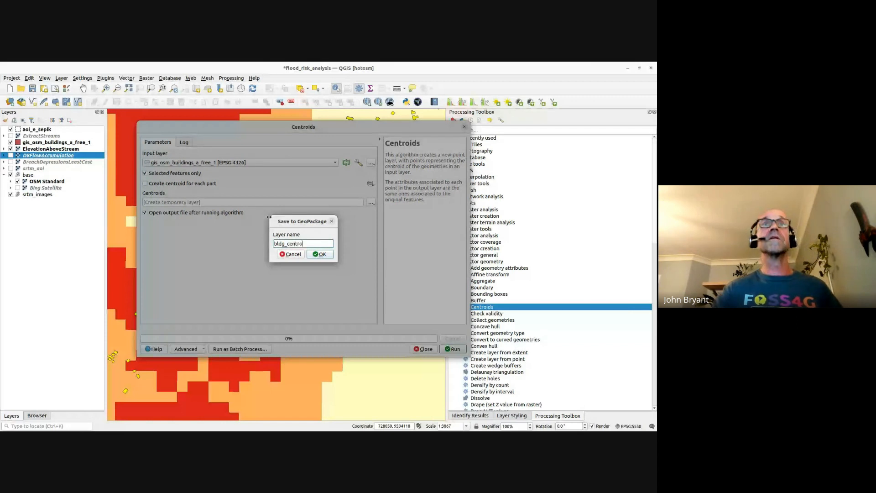
pyautogui.write('ids')
pyautogui.click(320, 254)
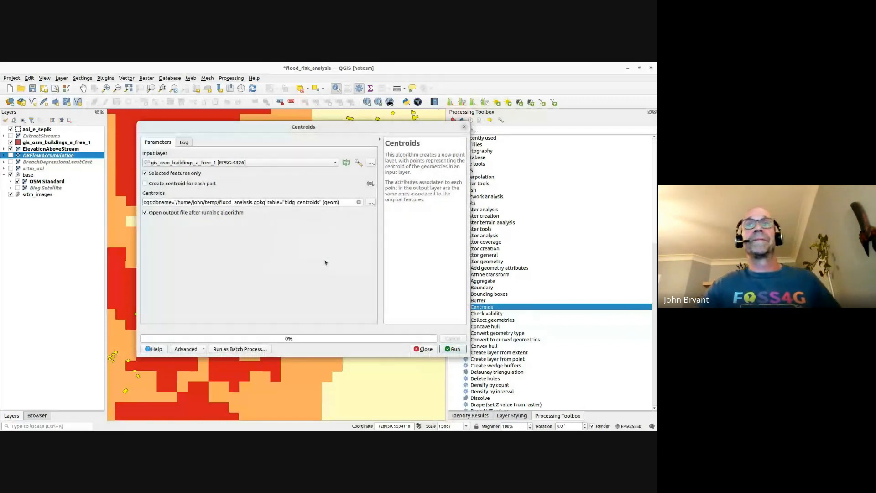
pyautogui.press('Return')
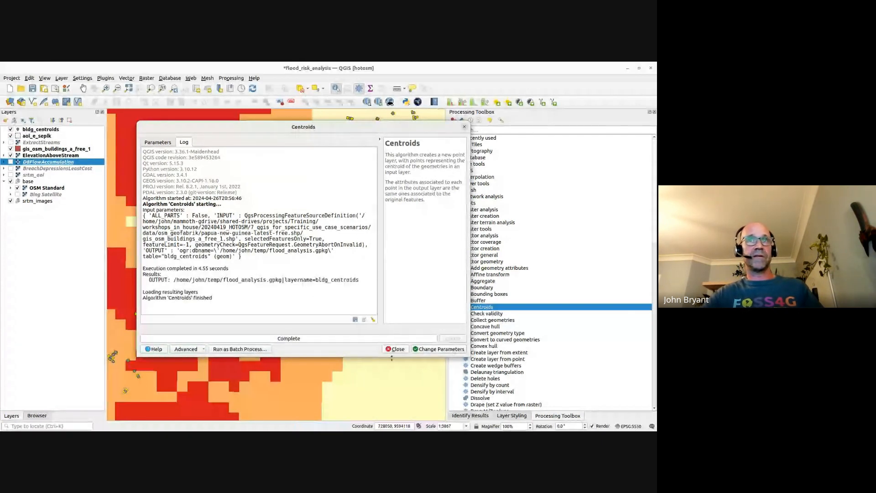
pyautogui.click(395, 349)
# Inspect the building centroids over the height classes at overview and close range, and collapse the Vector geometry tool group.
pyautogui.scroll(-6, 300, 302)
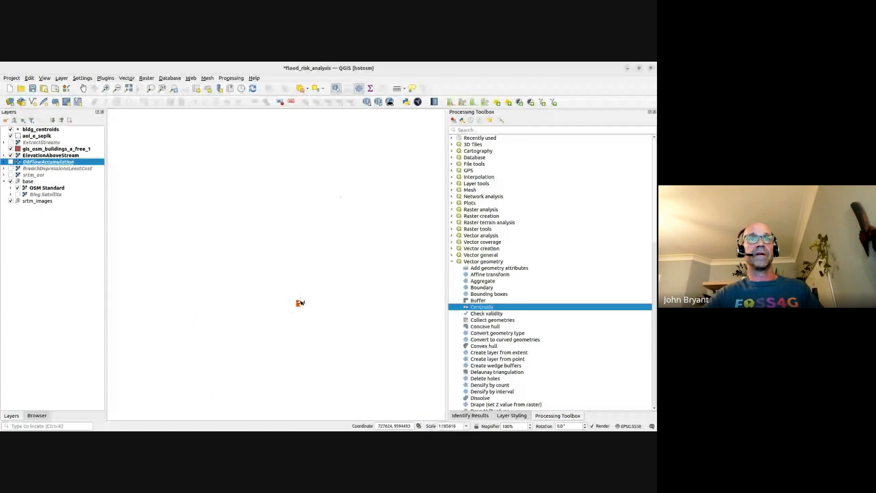
pyautogui.scroll(-3, 300, 302)
pyautogui.moveTo(292, 297); pyautogui.dragTo(252, 240)
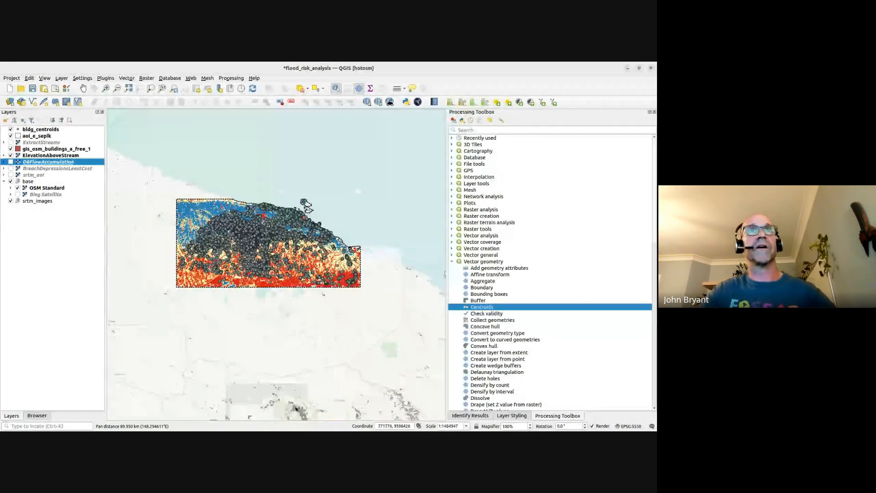
pyautogui.scroll(3, 228, 275)
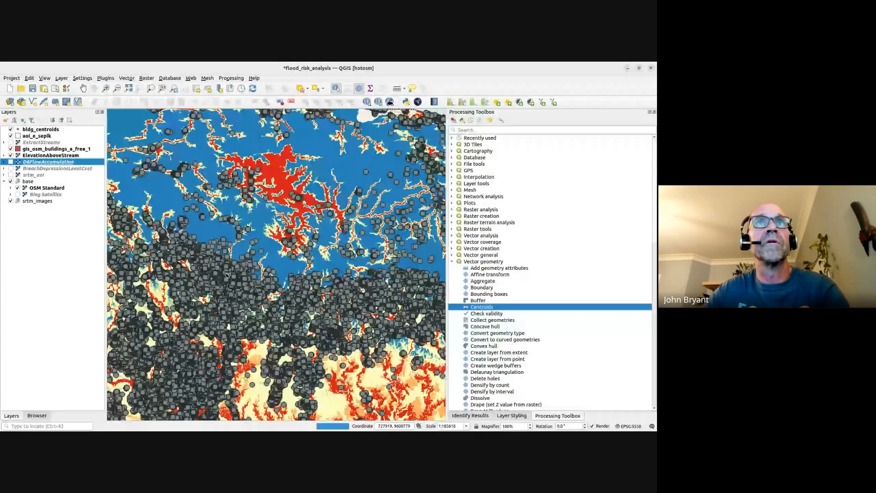
pyautogui.scroll(4, 296, 248)
pyautogui.scroll(2, 296, 248)
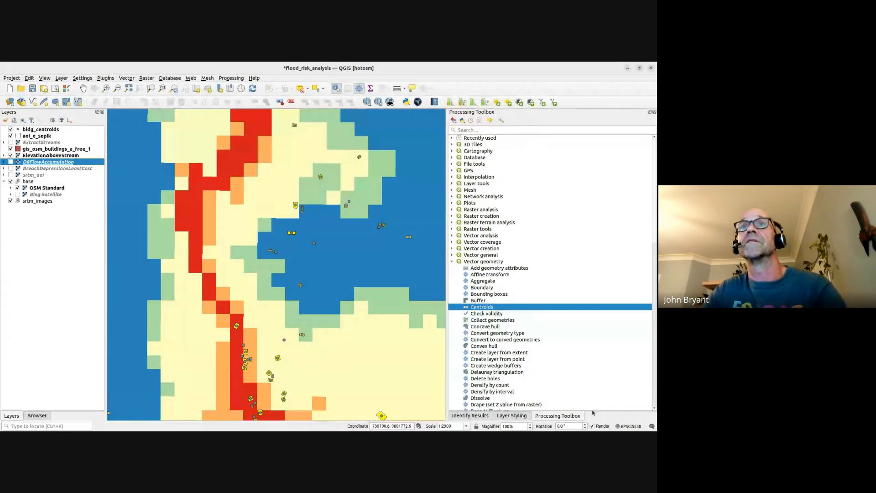
pyautogui.click(452, 261)
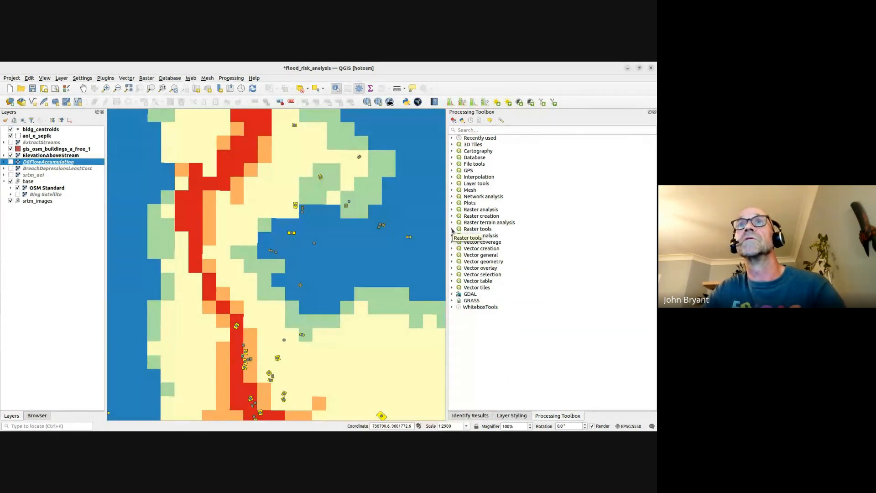
# Set up Sample raster values on bldg_centroids with ElevationAboveStream as the raster layer and hand_ as the output column prefix.
pyautogui.click(452, 210)
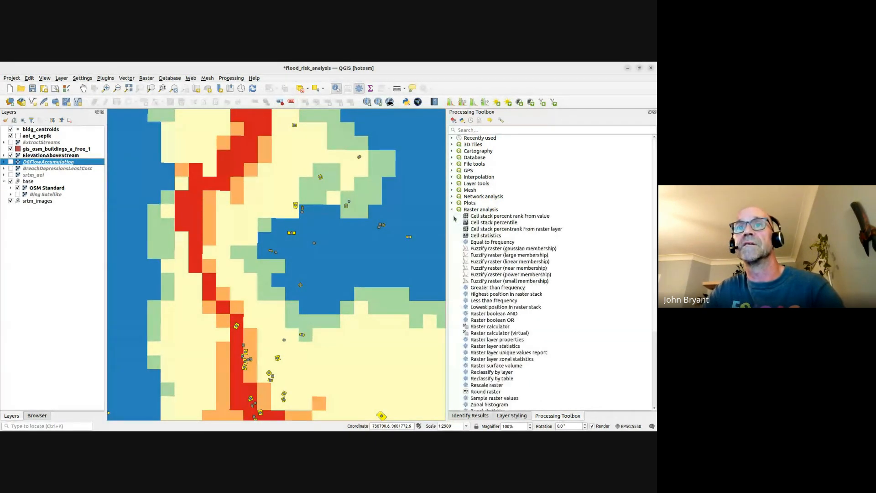
pyautogui.scroll(-5, 470, 250)
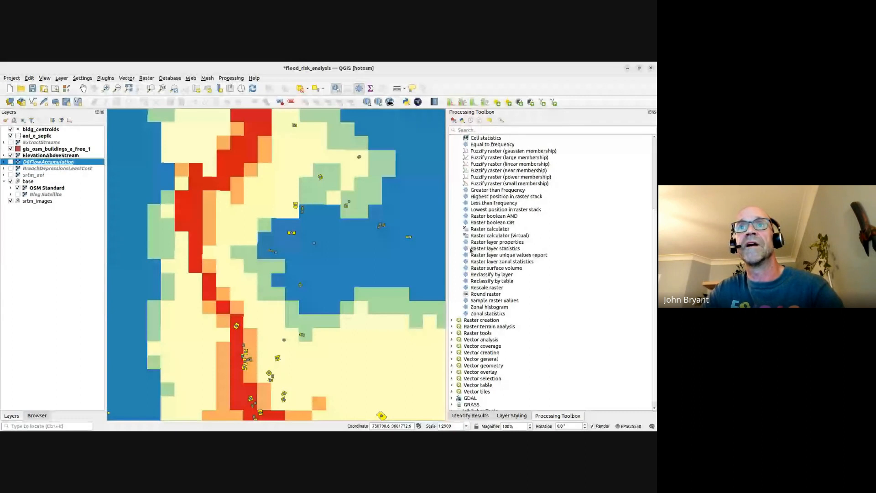
pyautogui.click(482, 301)
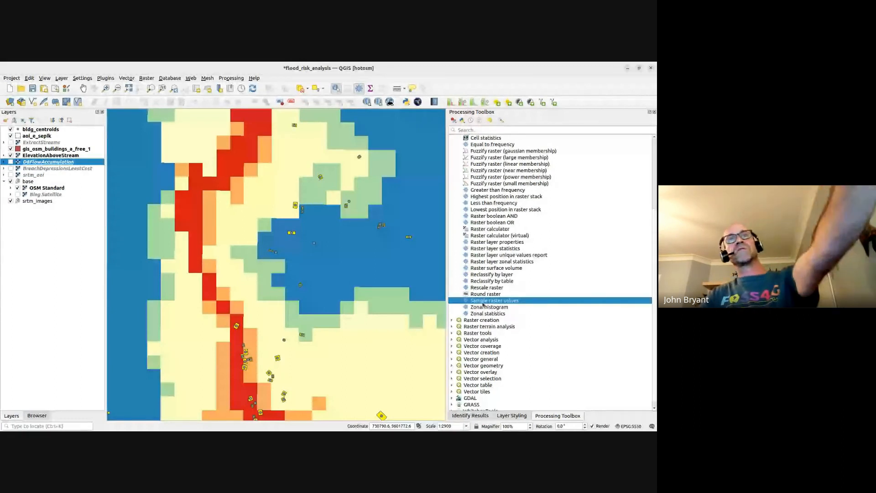
pyautogui.doubleClick(490, 301)
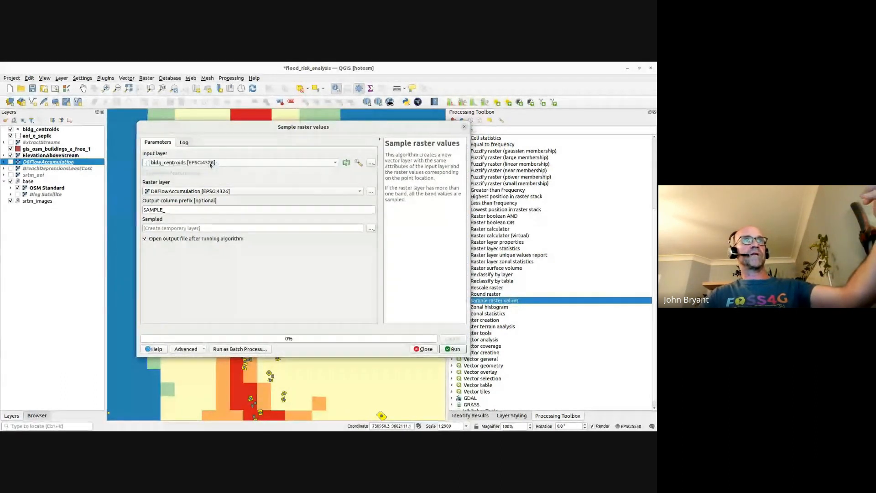
pyautogui.click(201, 191)
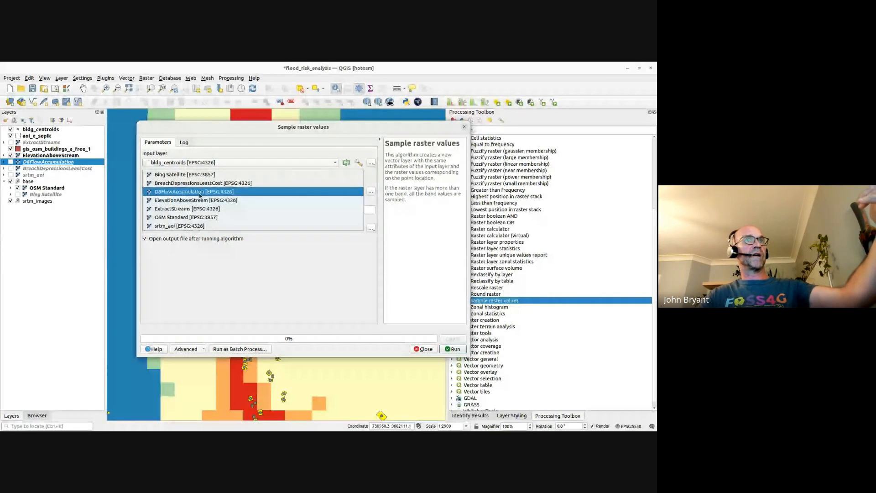
pyautogui.click(202, 200)
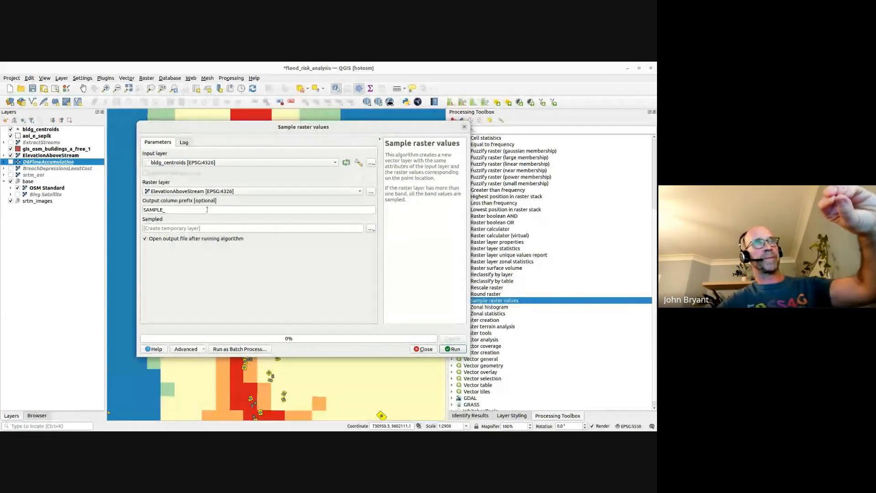
pyautogui.doubleClick(161, 210)
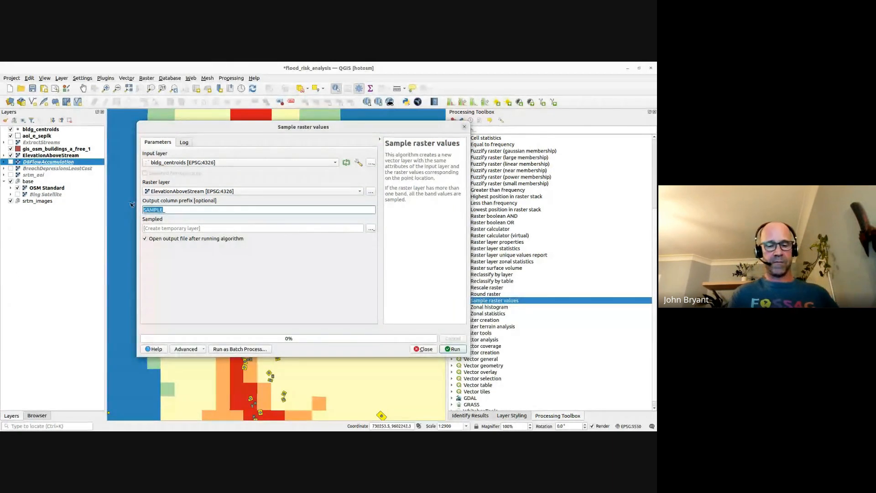
pyautogui.write('hand_')
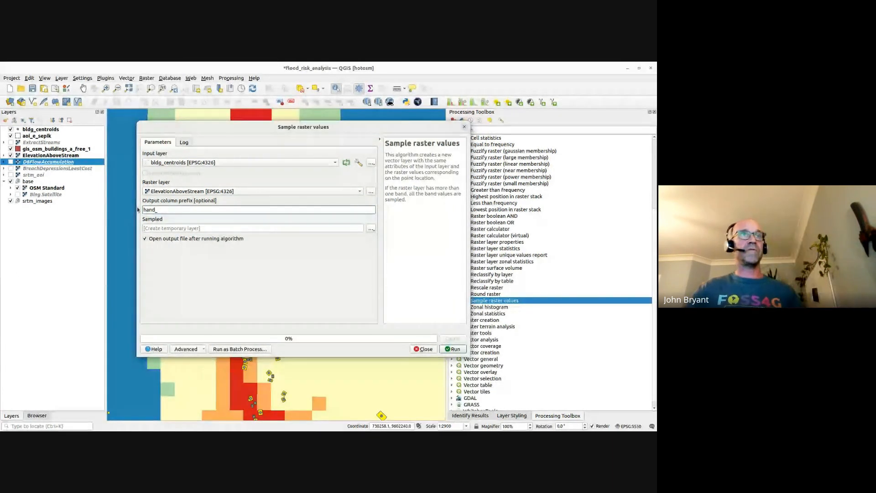
# Run the sampling with the output saved as layer bldgs_hand in flood_analysis.gpkg, and close the tool.
pyautogui.click(370, 229)
pyautogui.click(393, 255)
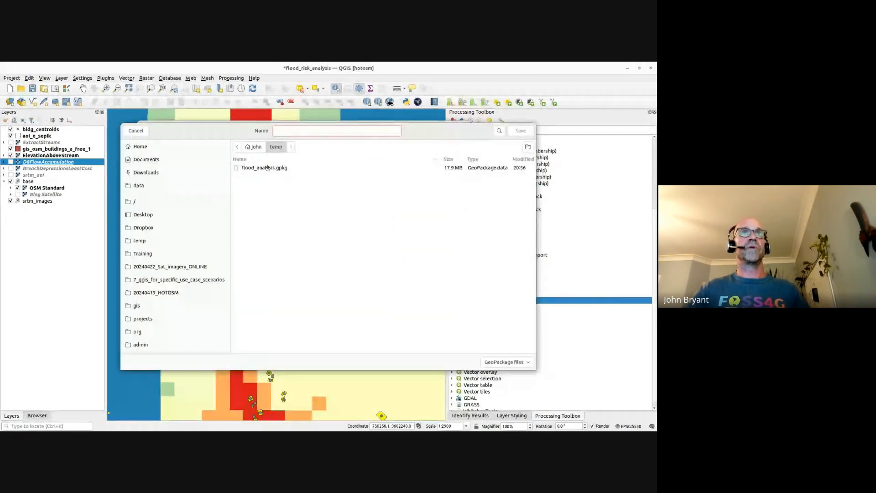
pyautogui.press('Return')
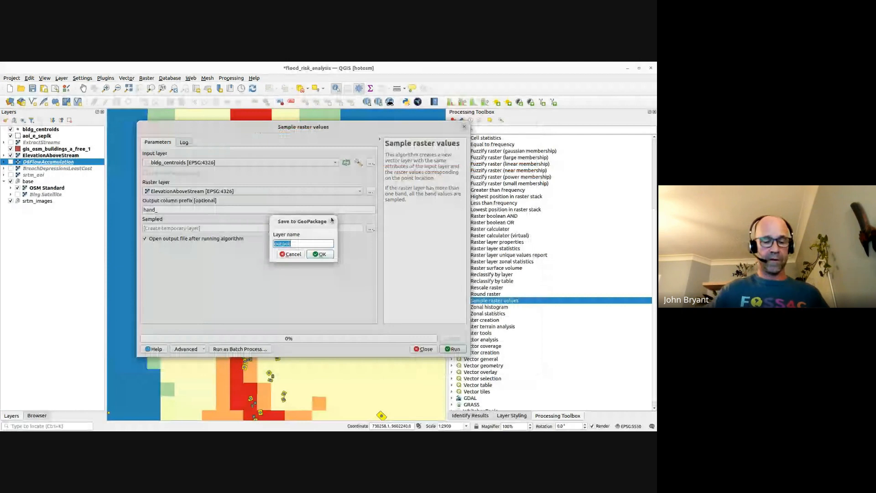
pyautogui.write('bldg')
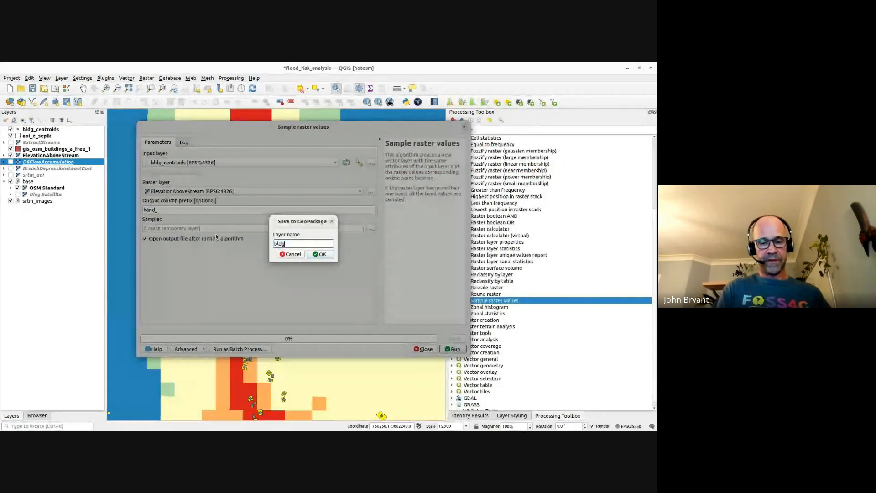
pyautogui.write('s_hand')
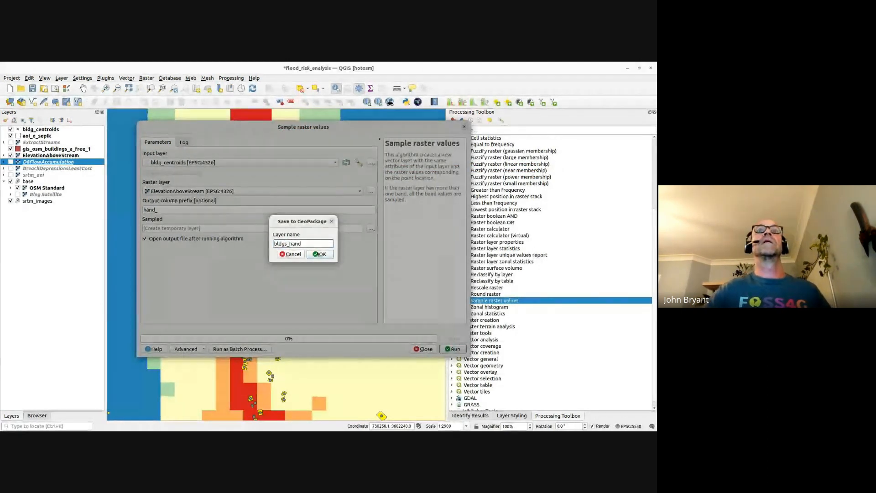
pyautogui.click(318, 255)
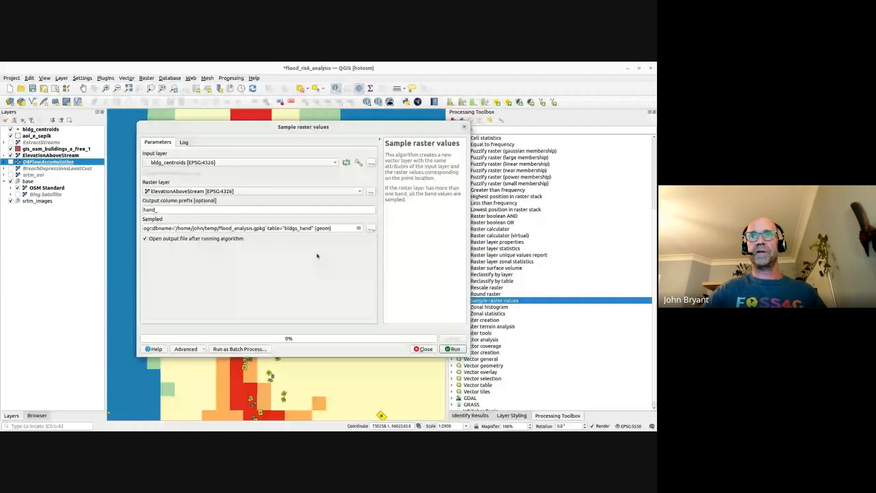
pyautogui.click(453, 348)
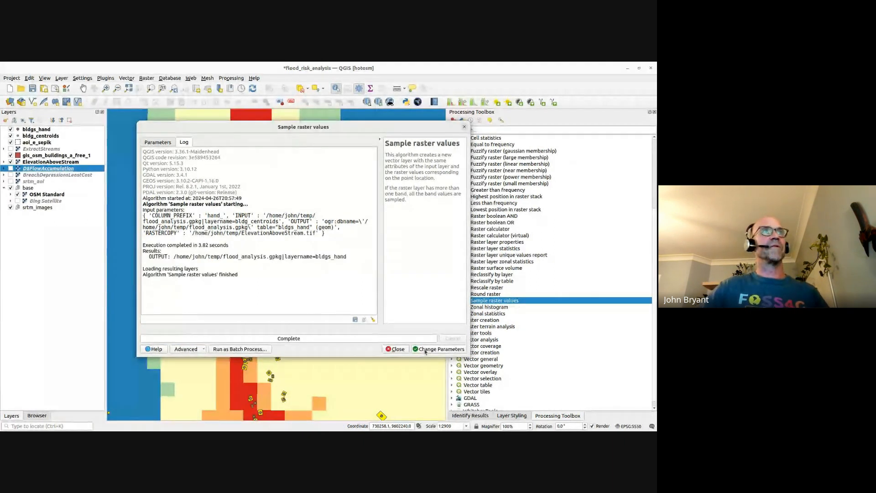
pyautogui.click(395, 349)
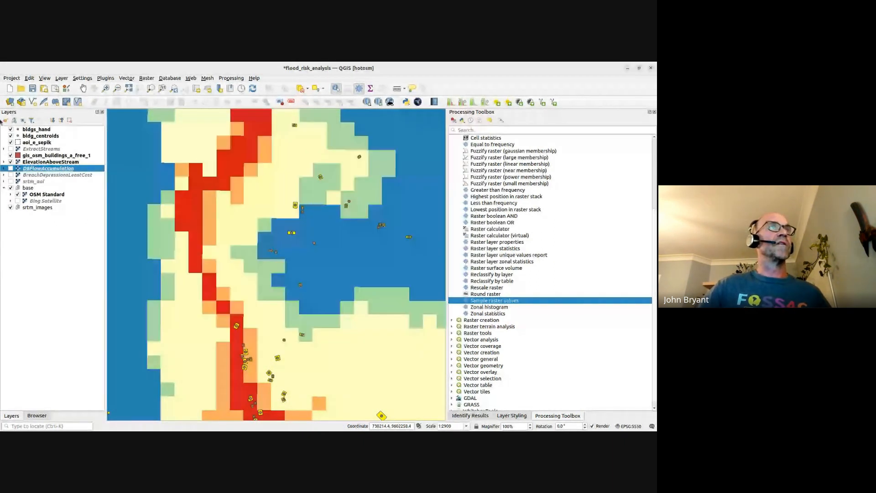
# Hide bldg_centroids, and sort the attribute table of bldgs_hand by hand_1 in ascending order.
pyautogui.click(14, 137)
pyautogui.click(11, 136)
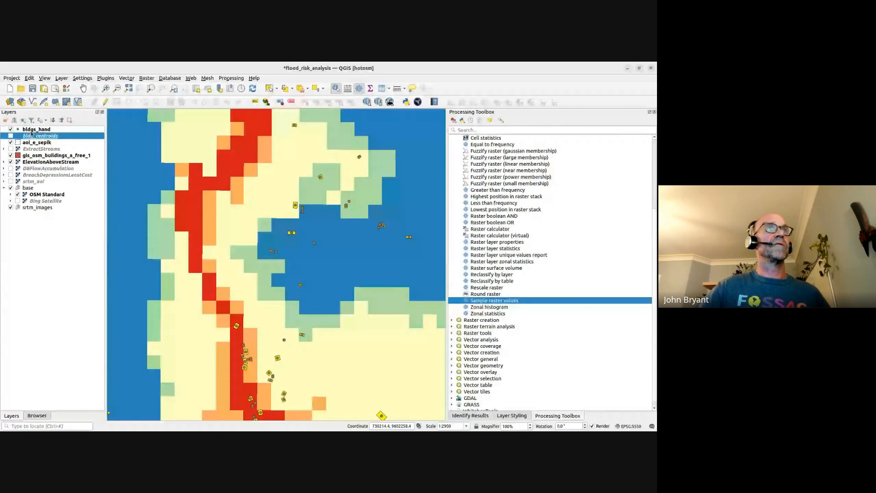
pyautogui.click(32, 130)
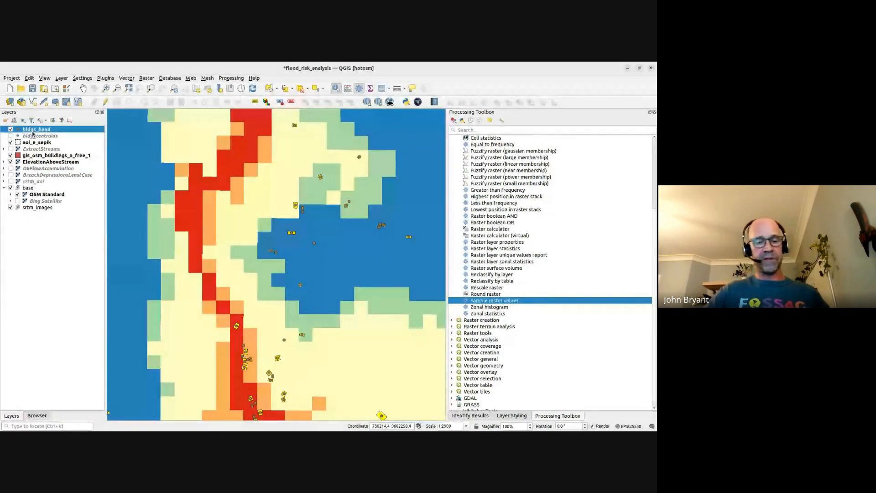
pyautogui.press('F6')
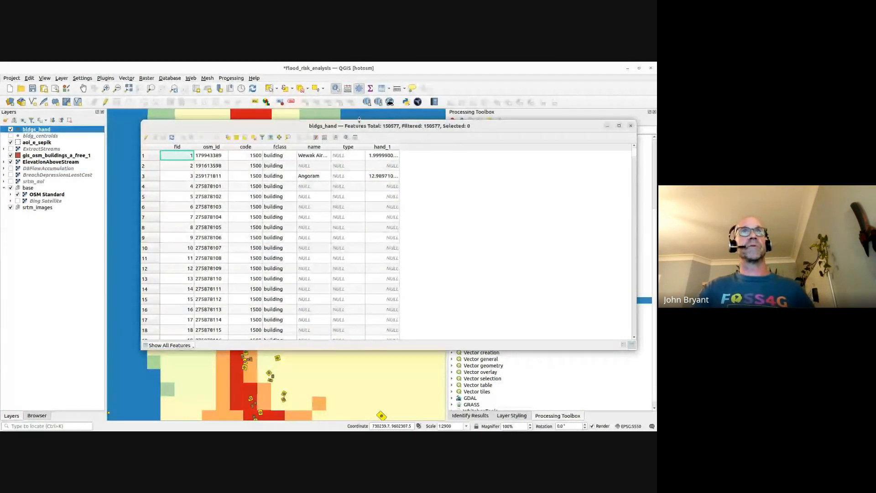
pyautogui.moveTo(359, 120); pyautogui.dragTo(309, 116)
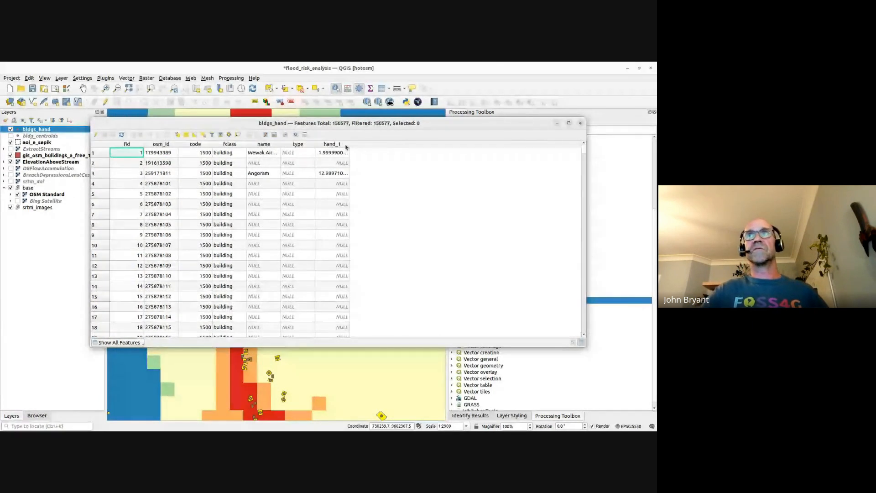
pyautogui.click(345, 145)
pyautogui.moveTo(584, 150)
pyautogui.mouseDown()
pyautogui.moveTo(583, 344)
pyautogui.moveTo(571, 142)
pyautogui.mouseUp()
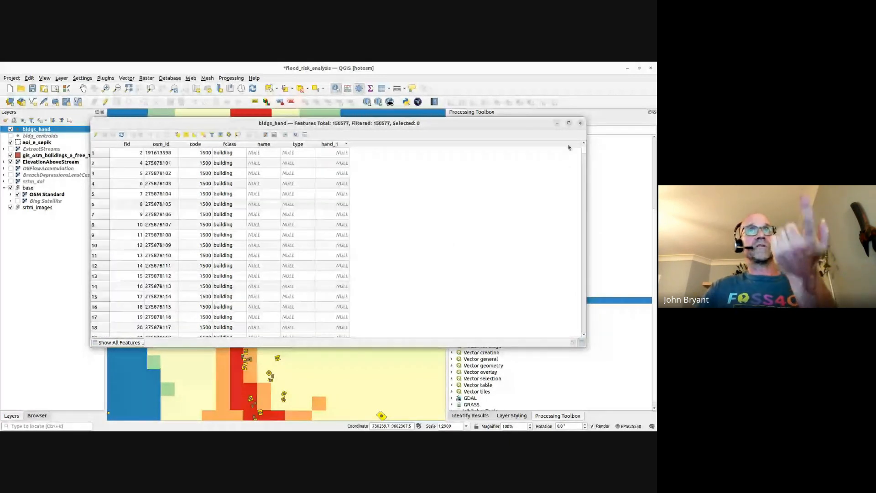
# Examine the NULL hand_1 rows and compare them with the coastal buildings and the raster's coverage on the map.
pyautogui.click(336, 153)
pyautogui.press('Down')
pyautogui.press('Down')
pyautogui.press('Down')
pyautogui.press('Down')
pyautogui.press('Down')
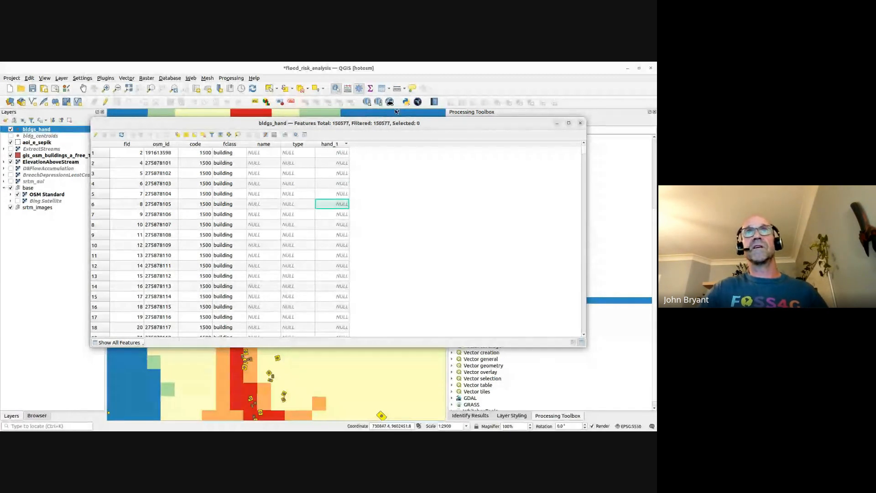
pyautogui.moveTo(387, 125); pyautogui.dragTo(379, 244)
pyautogui.scroll(-5, 307, 169)
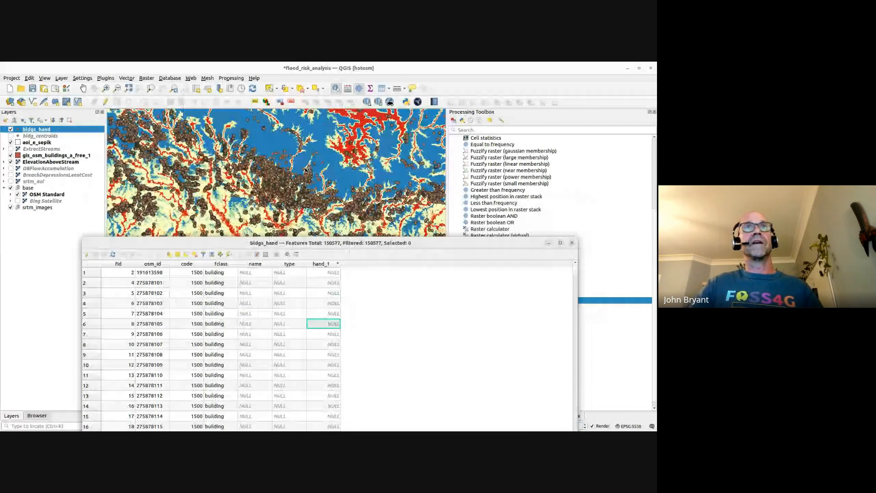
pyautogui.moveTo(306, 168); pyautogui.dragTo(320, 190)
pyautogui.scroll(2, 321, 190)
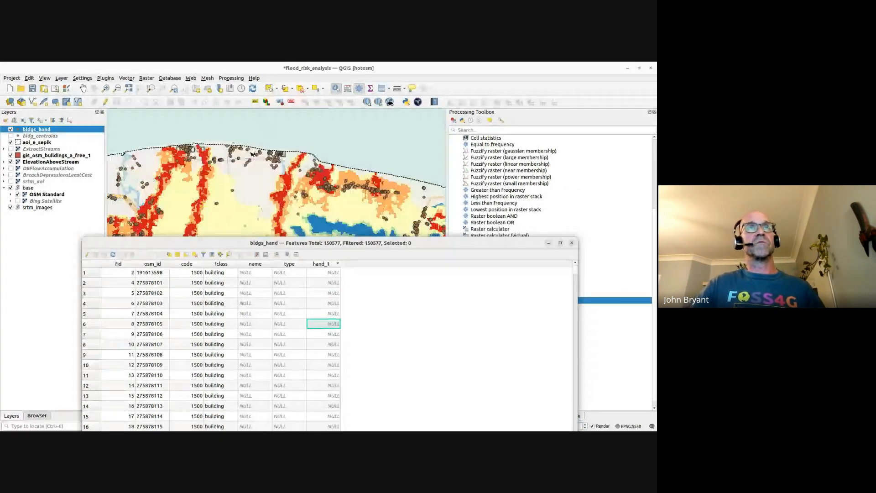
pyautogui.scroll(1, 254, 180)
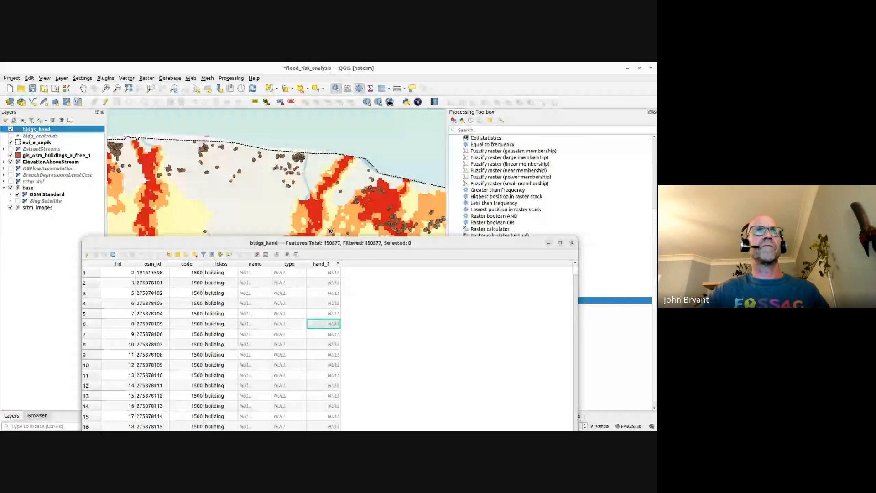
# Enable editing on bldgs_hand, and delete all features matching the expression "hand_1" is null.
pyautogui.moveTo(295, 238); pyautogui.dragTo(286, 113)
pyautogui.click(80, 130)
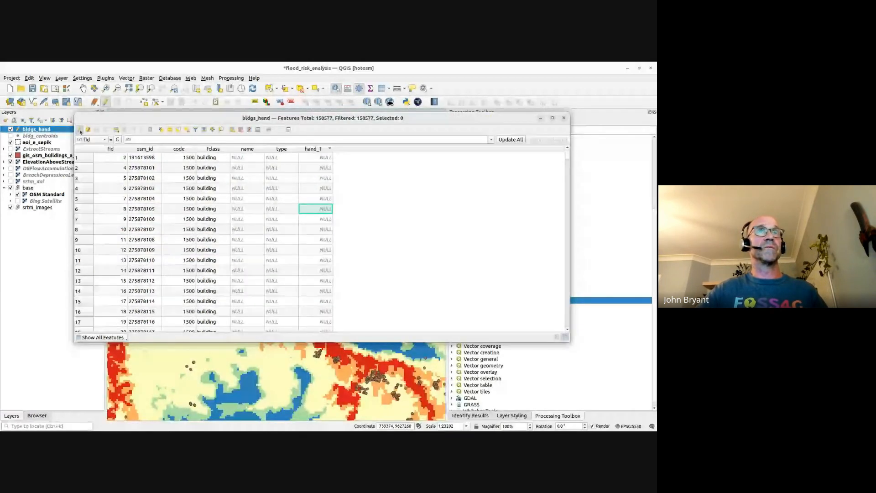
pyautogui.click(161, 130)
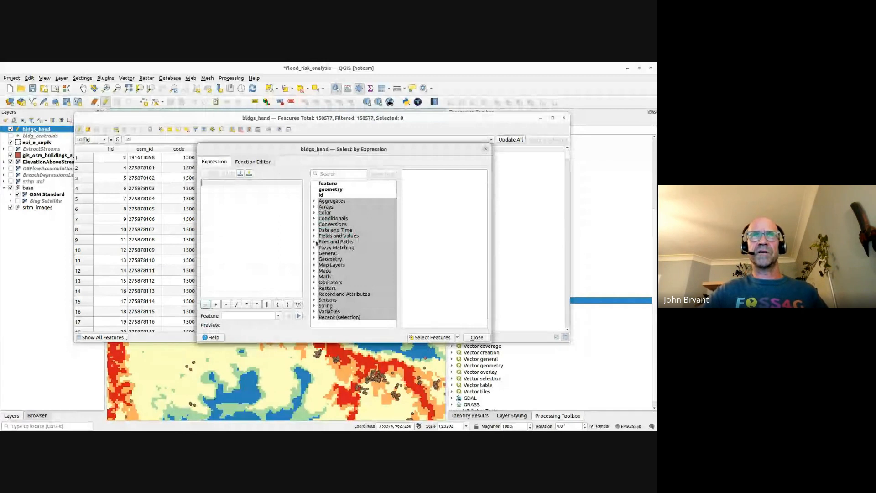
pyautogui.click(315, 235)
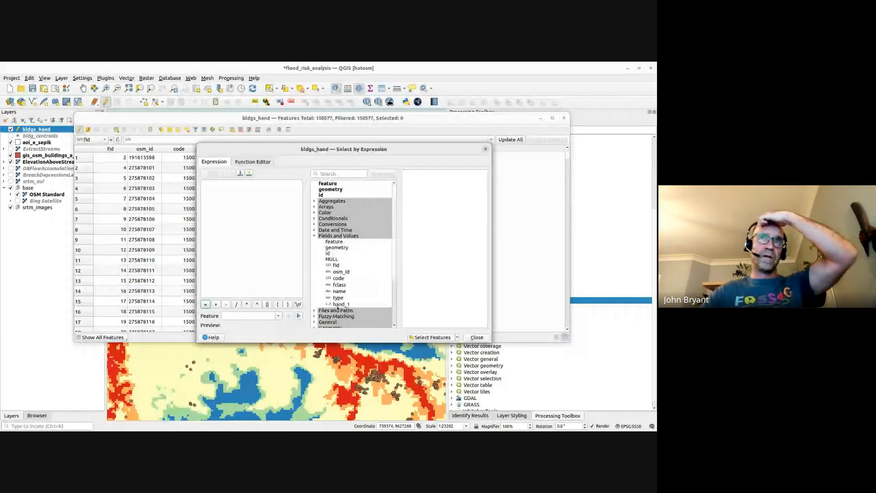
pyautogui.doubleClick(338, 304)
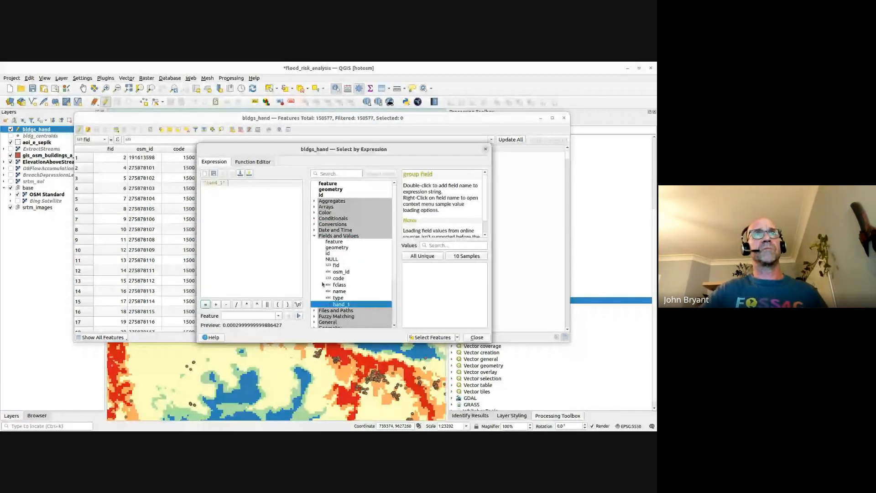
pyautogui.click(252, 182)
pyautogui.write('is nu')
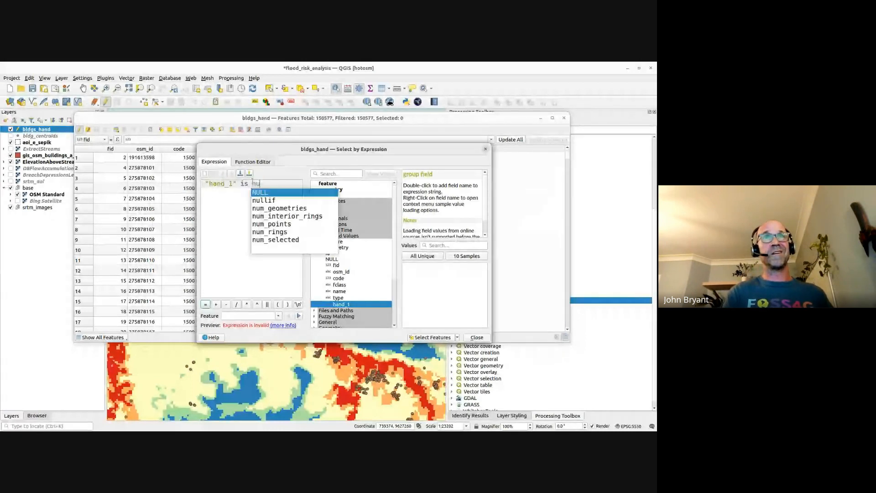
pyautogui.write('ll')
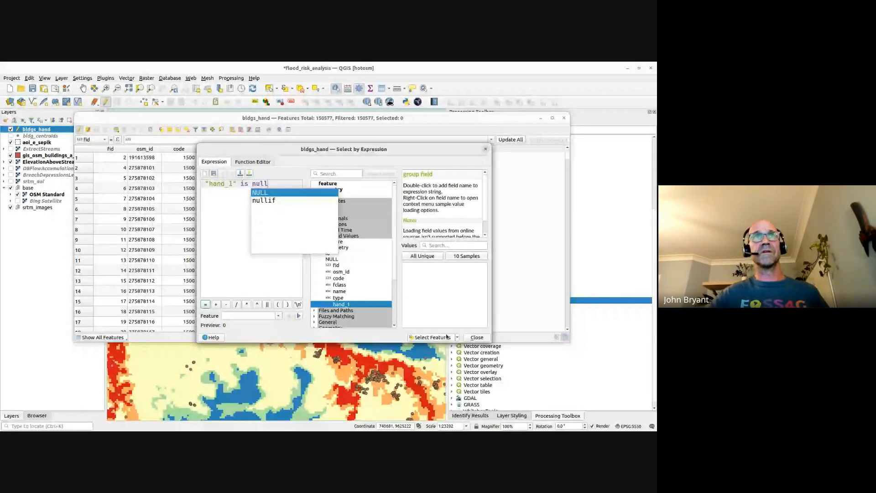
pyautogui.click(431, 337)
pyautogui.click(477, 340)
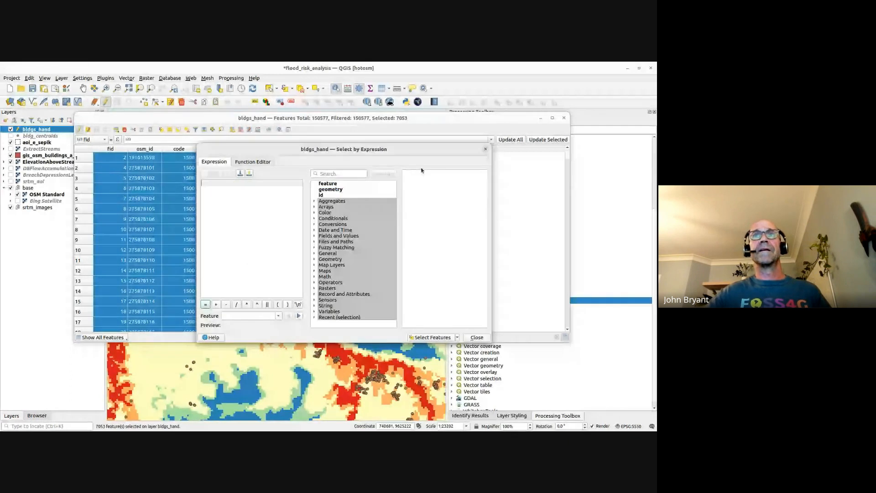
pyautogui.click(485, 149)
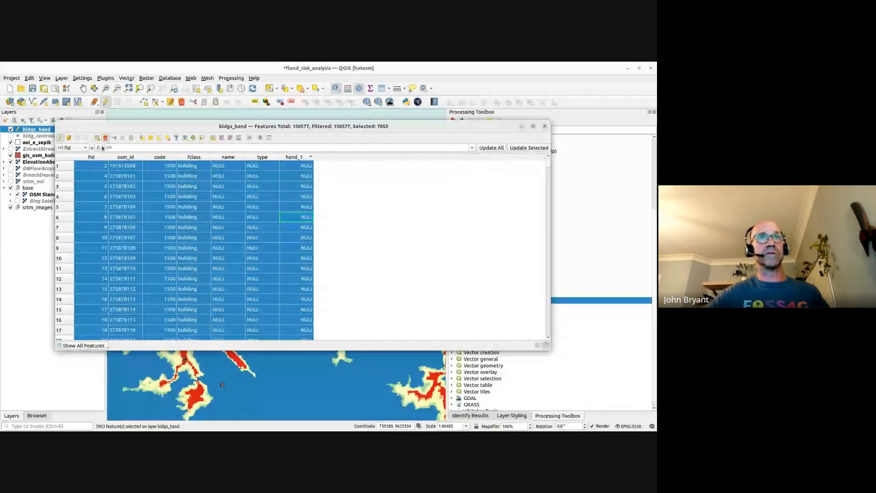
pyautogui.press('Delete')
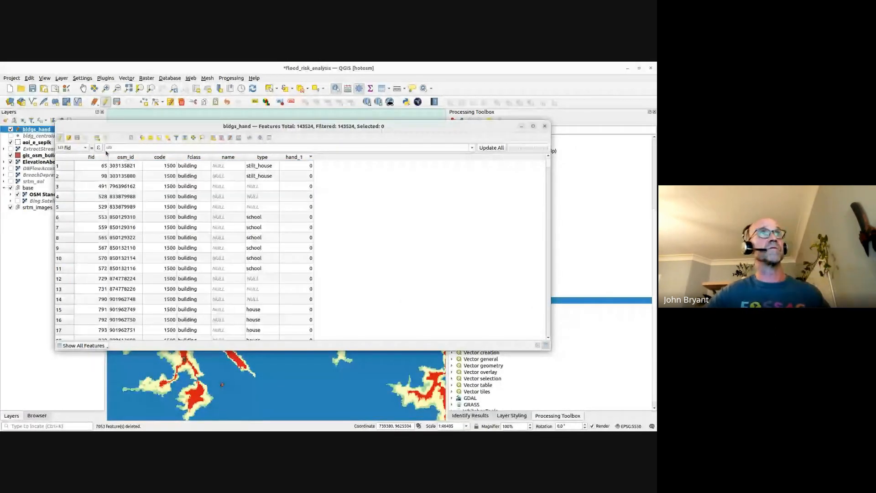
# Save the bldgs_hand edits, end the editing session, and close the attribute table.
pyautogui.click(77, 137)
pyautogui.click(60, 137)
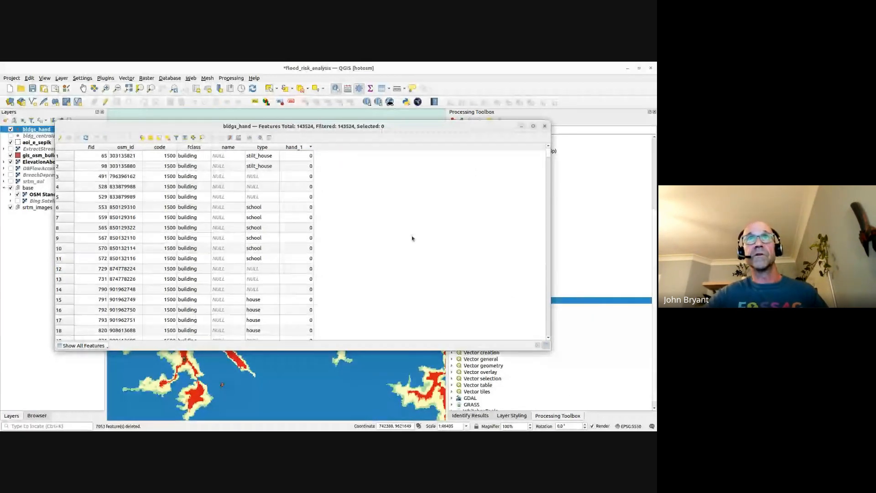
pyautogui.press('Escape')
pyautogui.scroll(-3, 333, 264)
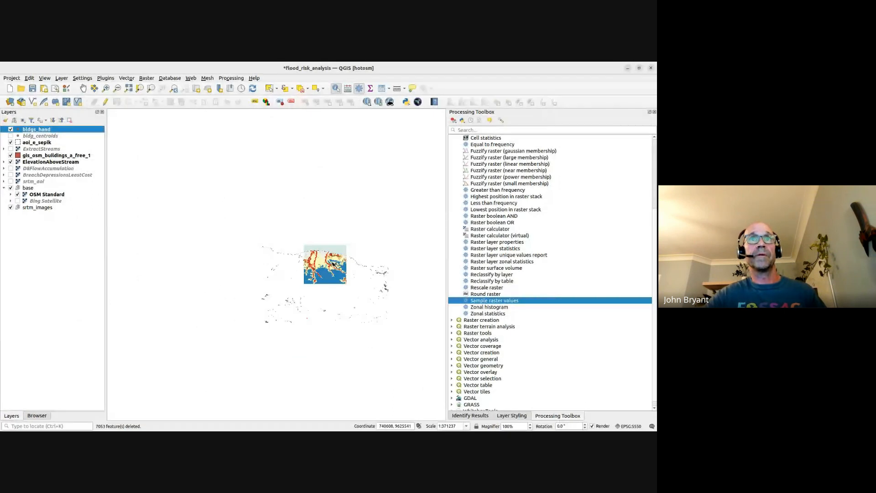
# Narrow the Processing Toolbox to give the map more room, and save the flood_risk_analysis project.
pyautogui.scroll(1, 334, 263)
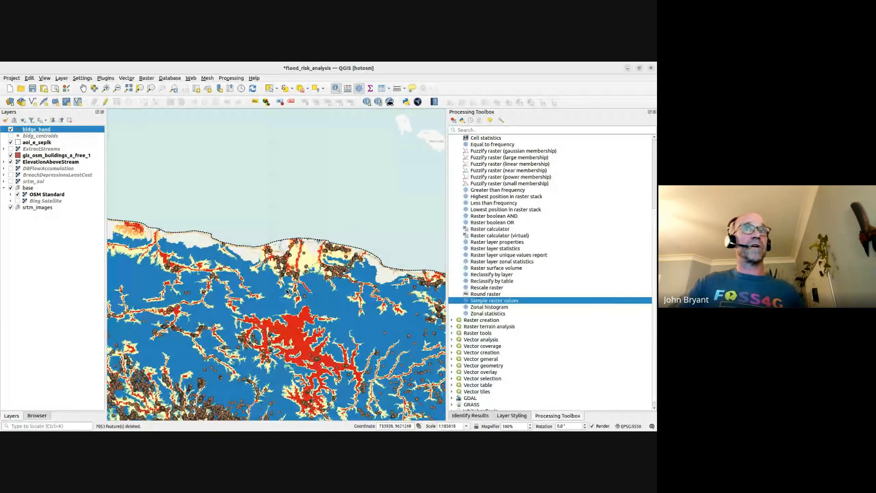
pyautogui.scroll(-2, 279, 250)
pyautogui.moveTo(267, 349); pyautogui.dragTo(263, 297)
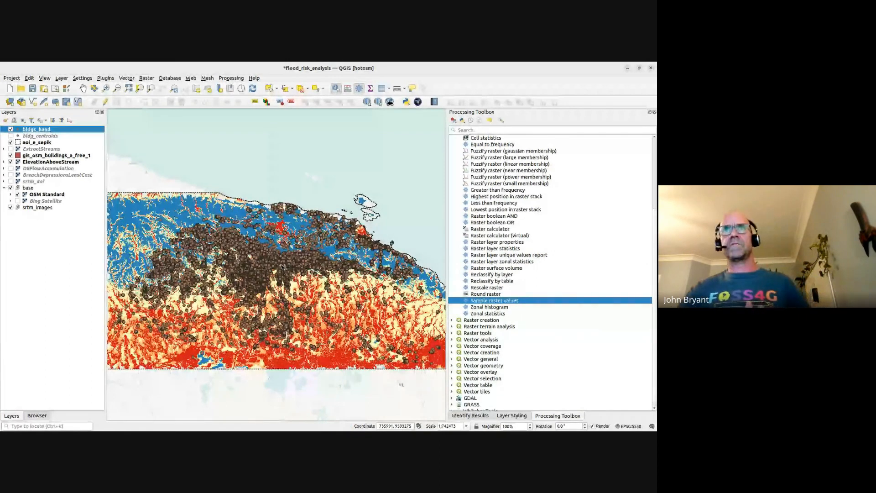
pyautogui.moveTo(447, 255); pyautogui.dragTo(533, 246)
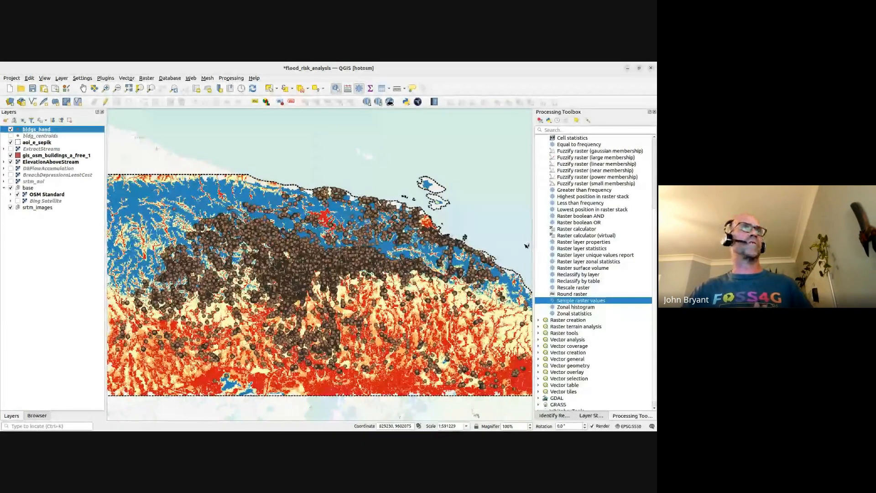
pyautogui.hotkey('ctrl', 's')
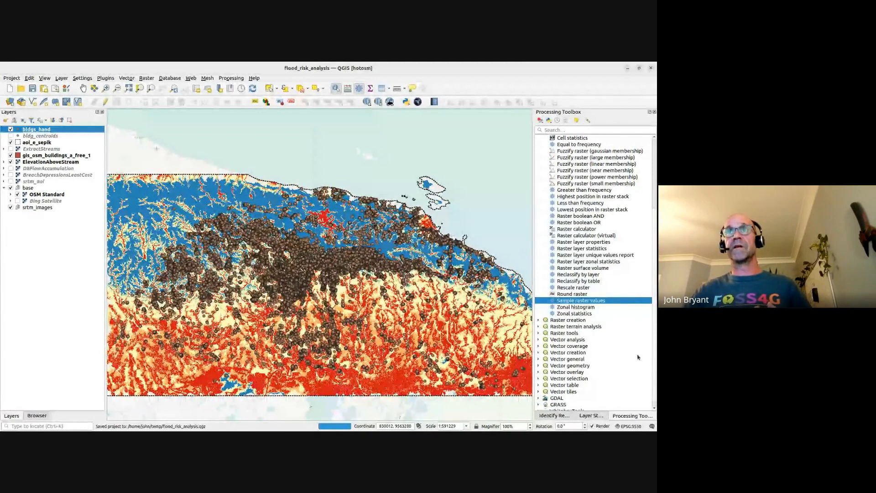
# Show the styling settings for bldgs_hand, and hide the ElevationAboveStream layer.
pyautogui.press('F7')
pyautogui.moveTo(534, 227); pyautogui.dragTo(506, 223)
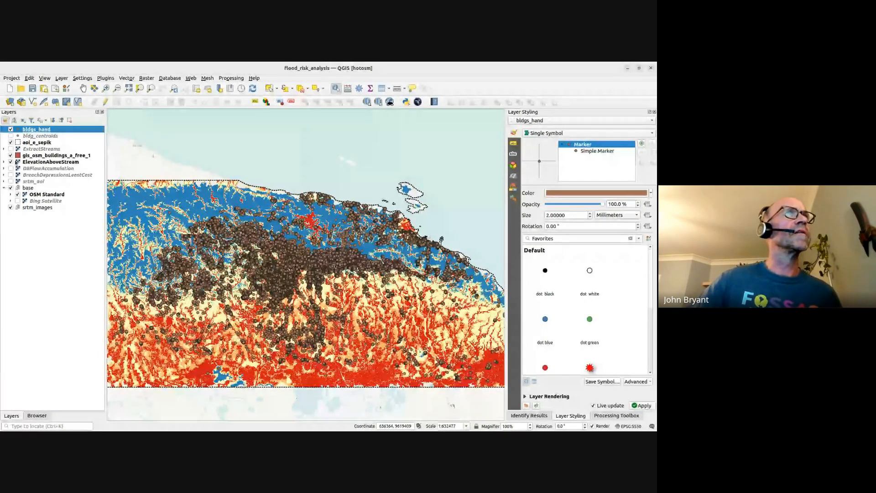
pyautogui.click(11, 162)
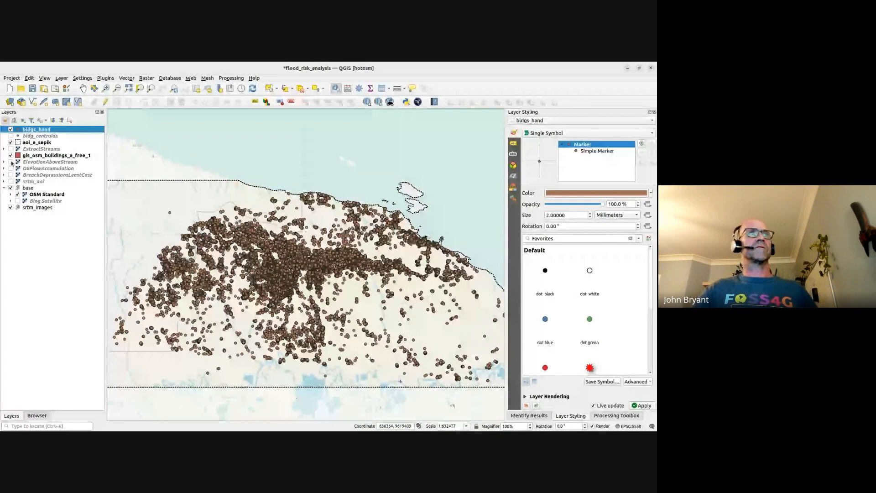
# Zoom the map to the aoi_e_sepik layer's extent, and return to the bldgs_hand styling settings with more room to work.
pyautogui.rightClick(35, 143)
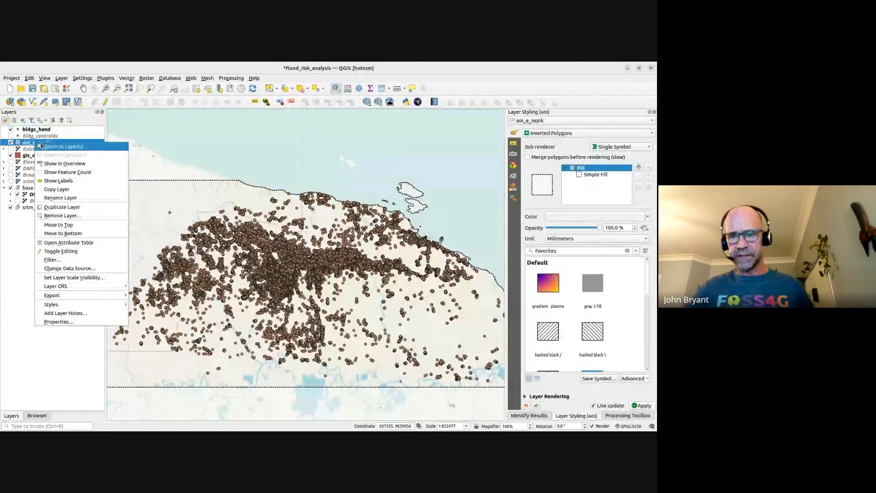
pyautogui.click(41, 146)
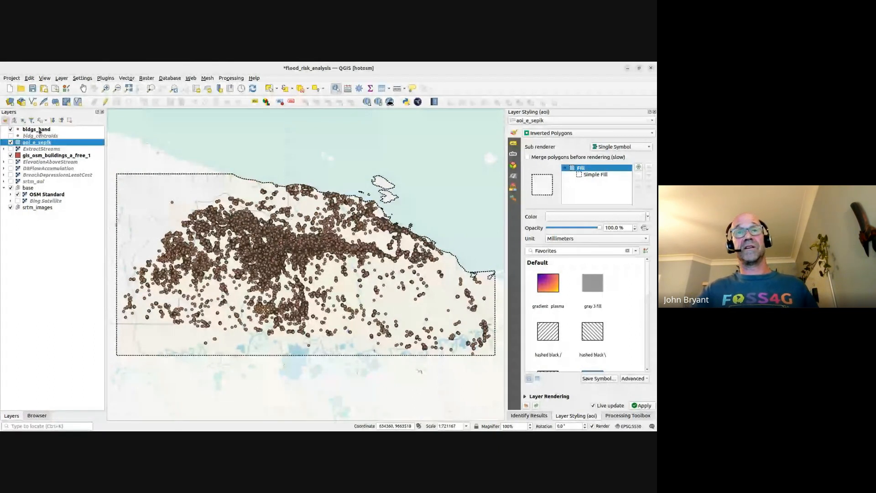
pyautogui.click(39, 131)
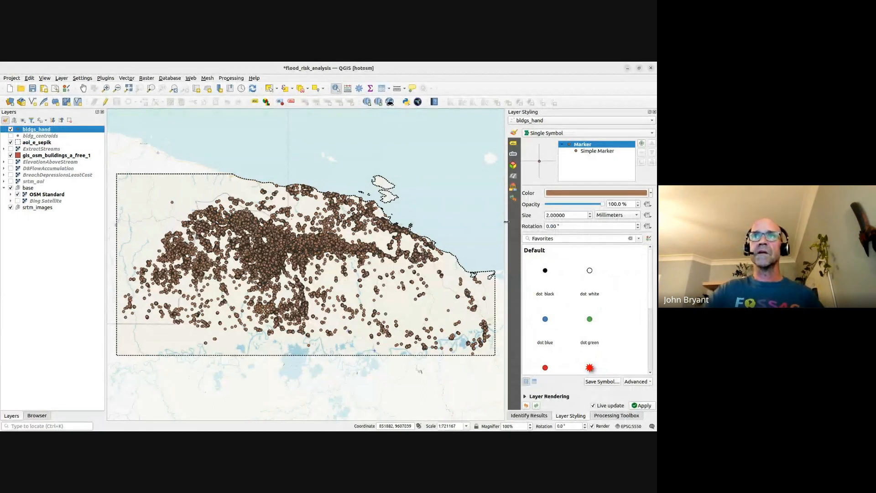
pyautogui.moveTo(505, 225); pyautogui.dragTo(493, 227)
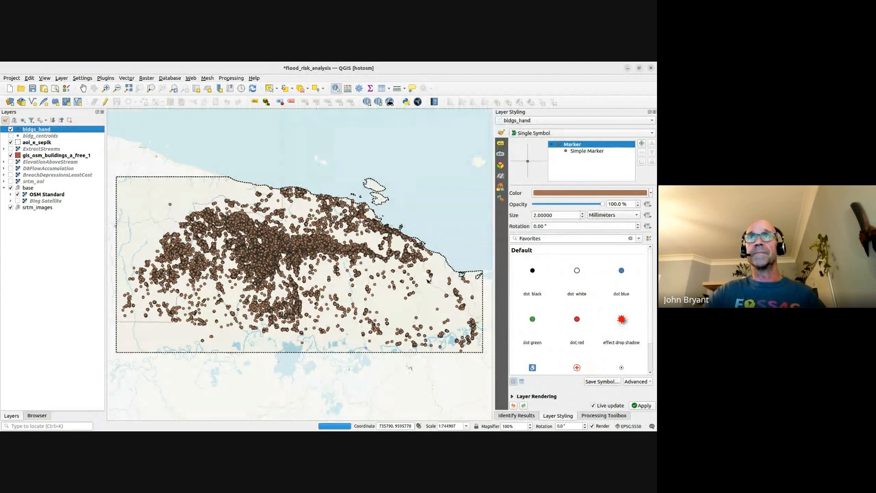
# Style the bldgs_hand layer with graduated symbols on the hand_1 field, classified into three equal-count classes.
pyautogui.click(537, 133)
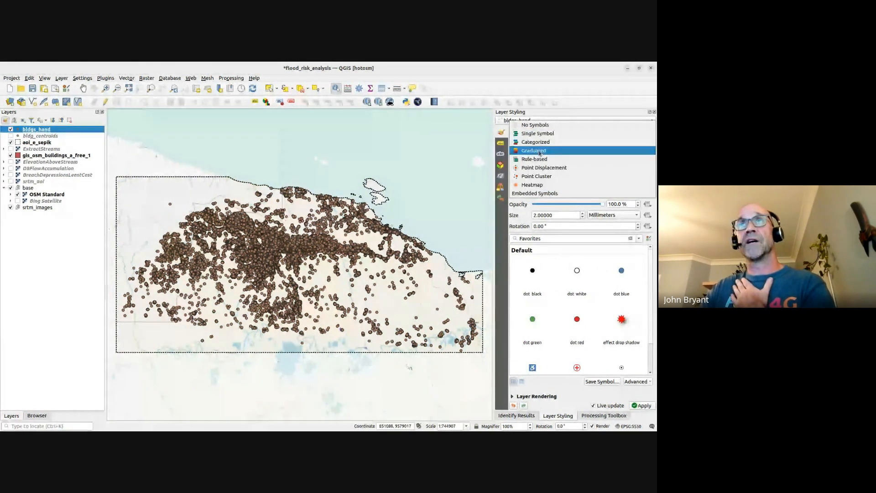
pyautogui.click(539, 152)
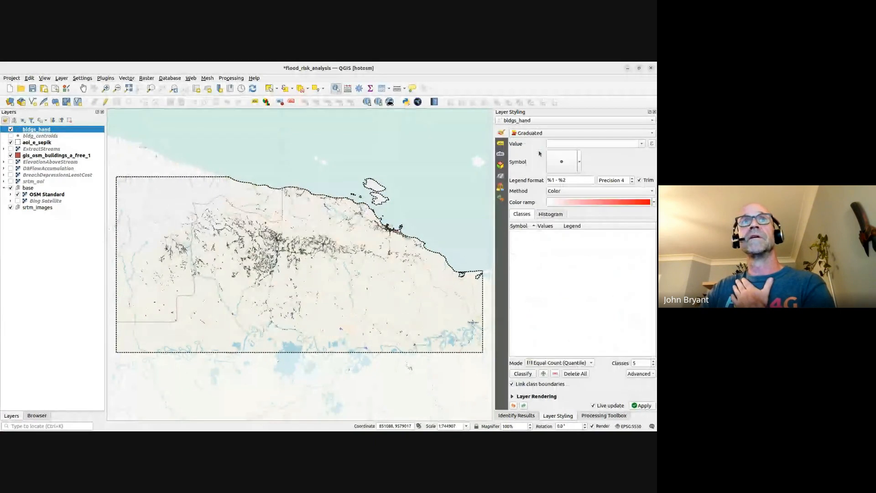
pyautogui.click(623, 144)
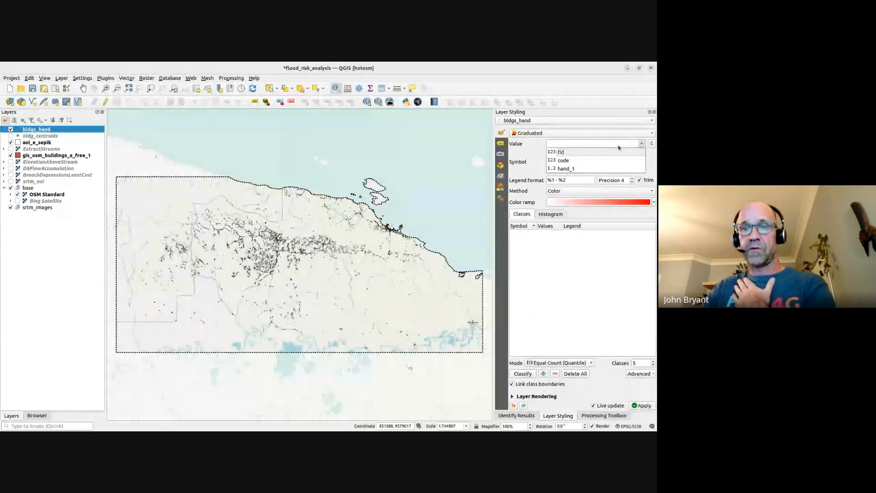
pyautogui.click(593, 169)
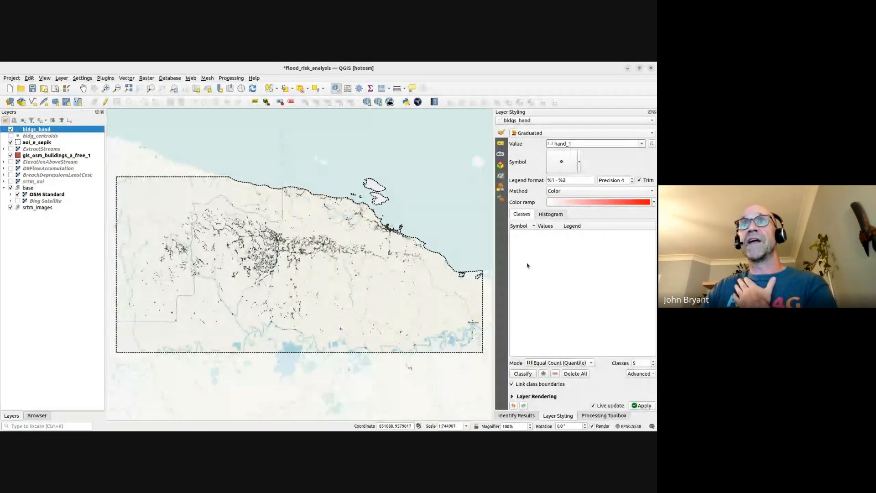
pyautogui.click(530, 374)
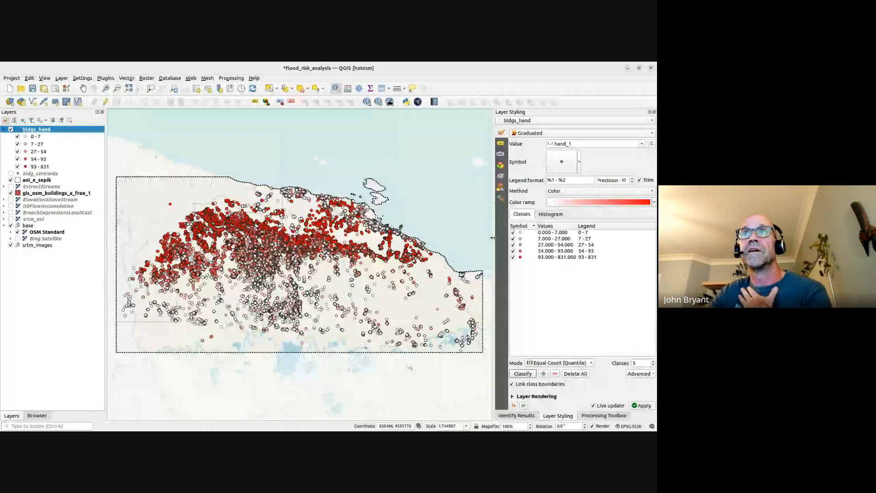
pyautogui.moveTo(493, 237); pyautogui.dragTo(483, 237)
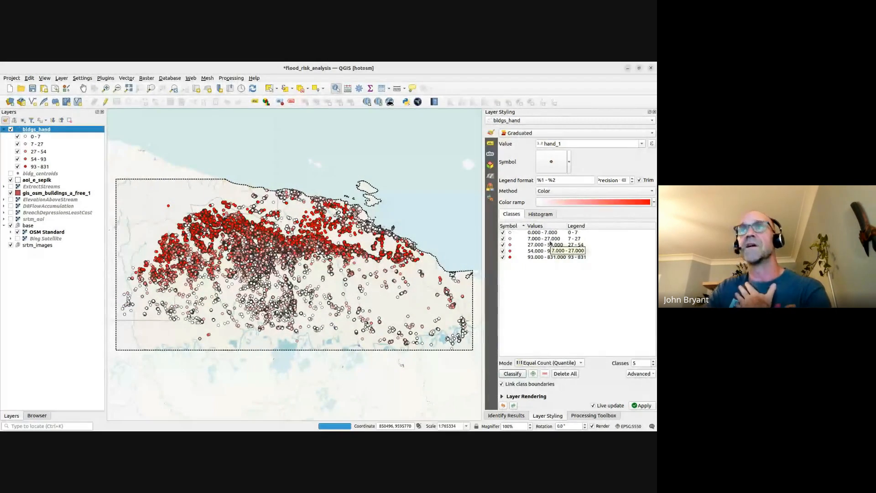
pyautogui.click(654, 366)
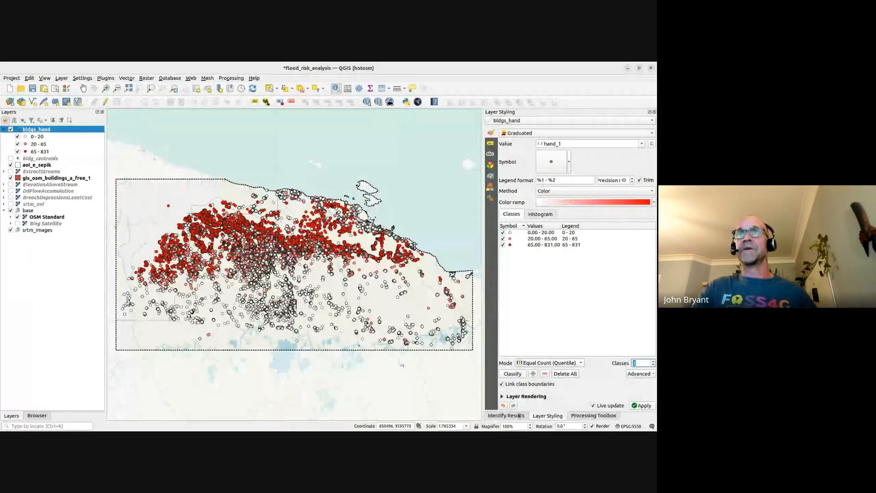
# Grade the building markers by size from 3 to 0.5 millimetres instead of by color, and save the project.
pyautogui.click(548, 191)
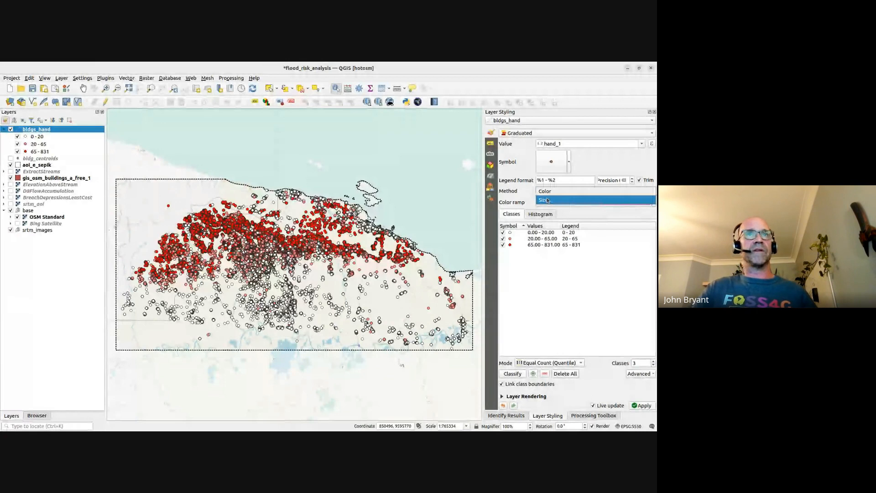
pyautogui.click(548, 200)
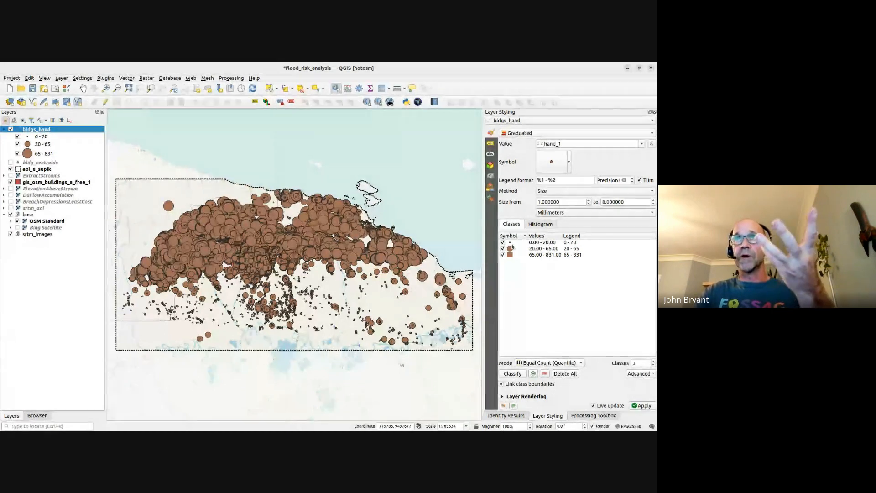
pyautogui.click(570, 201)
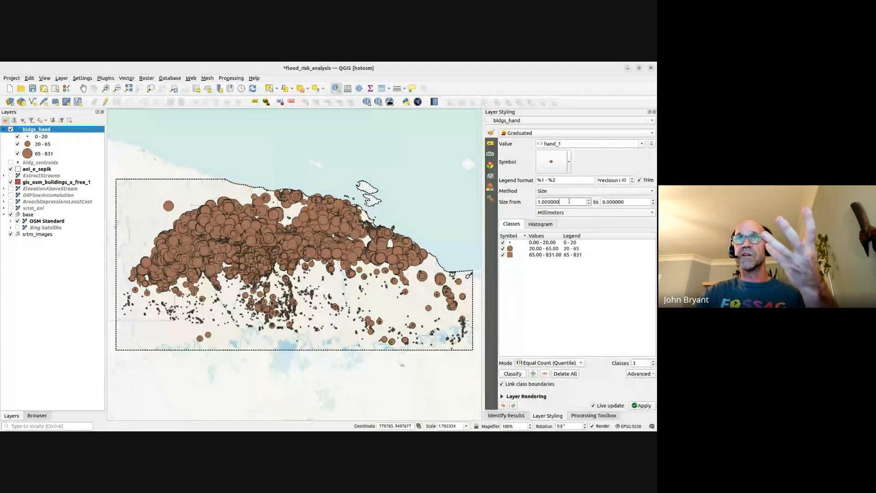
pyautogui.doubleClick(570, 201)
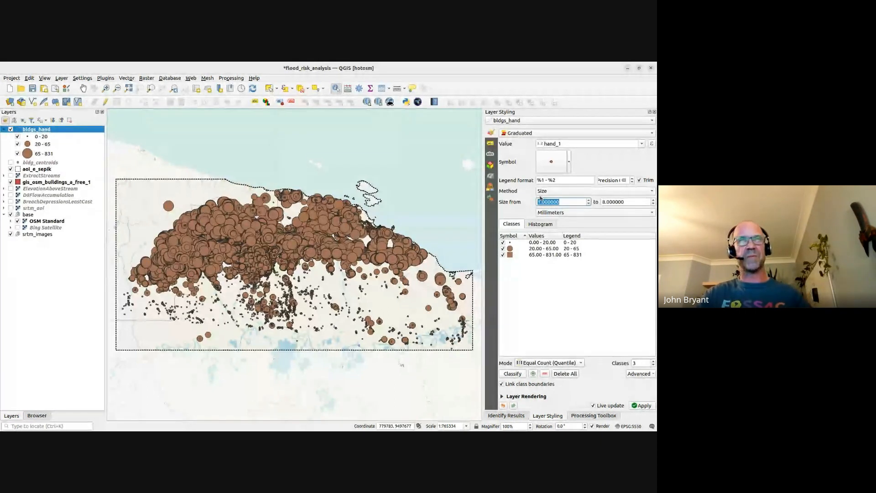
pyautogui.write('30')
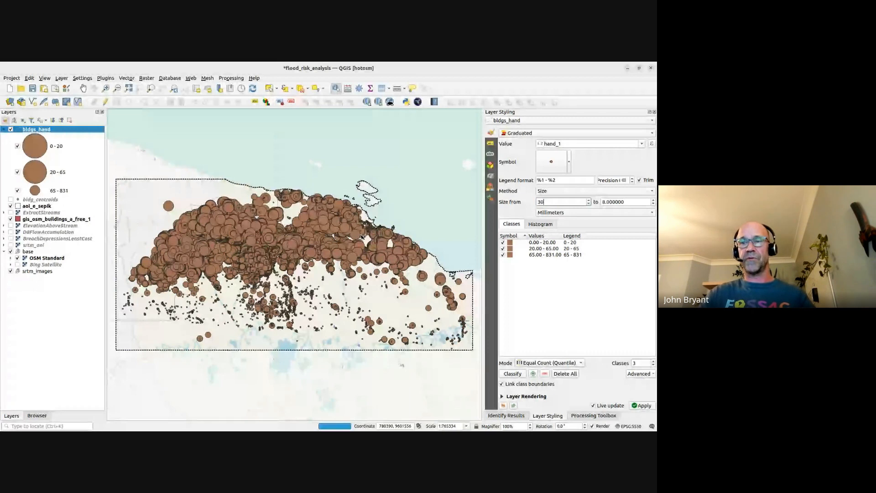
pyautogui.press('BackSpace')
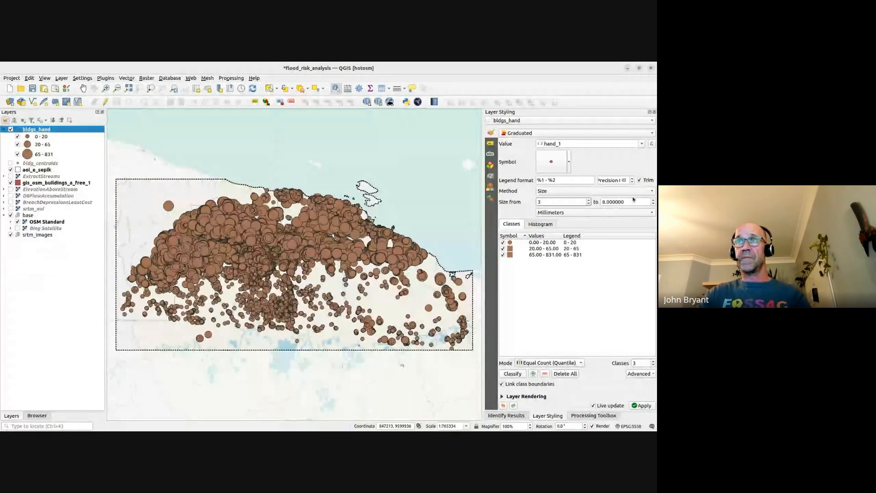
pyautogui.press('Tab')
pyautogui.write('0.')
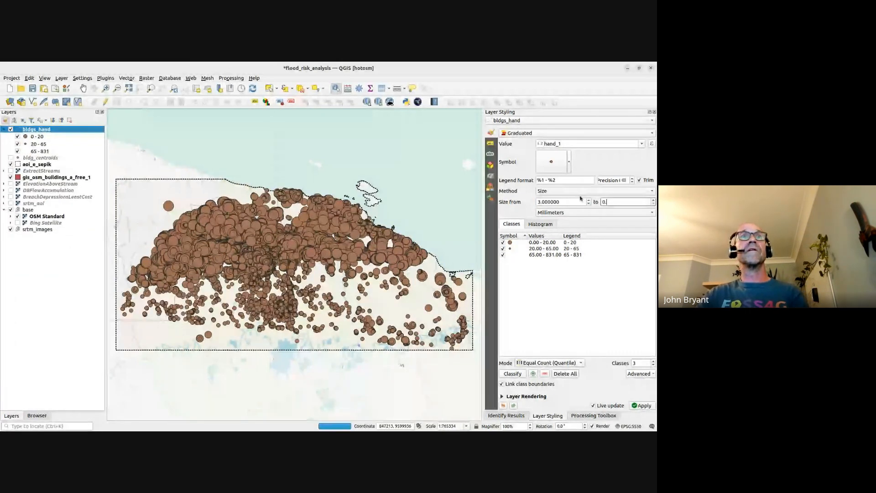
pyautogui.write('5')
pyautogui.scroll(1, 285, 246)
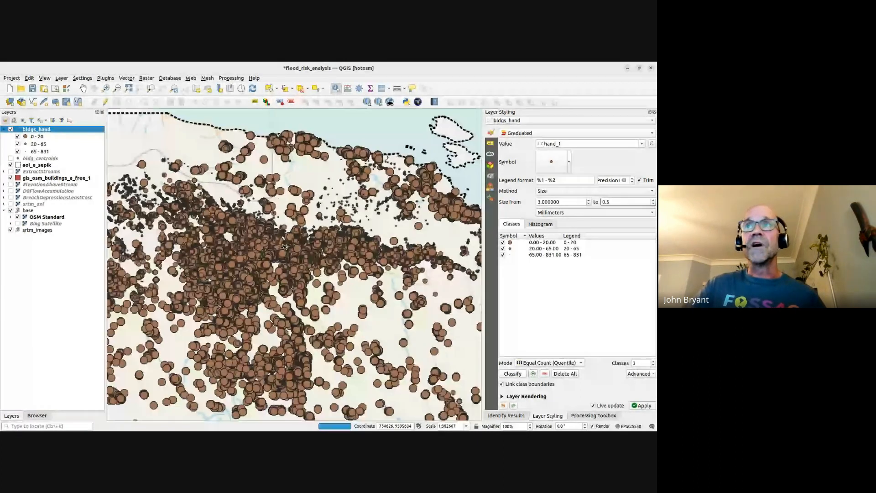
pyautogui.moveTo(482, 262); pyautogui.dragTo(470, 262)
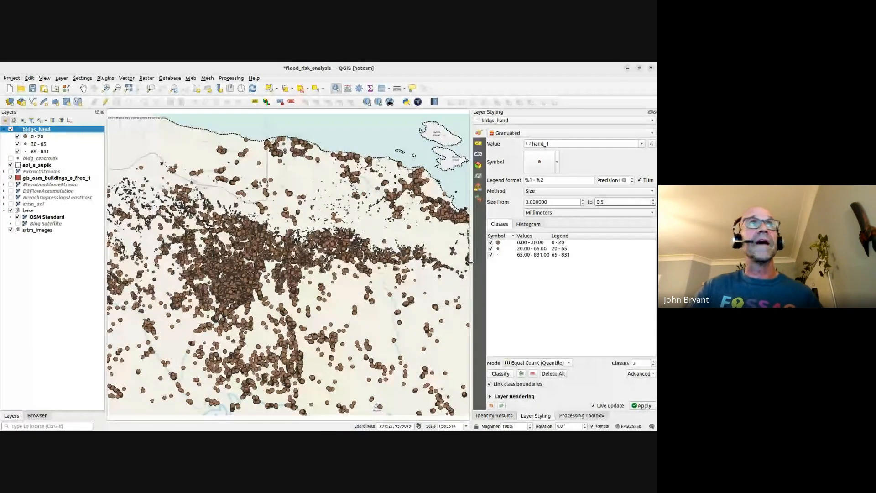
pyautogui.click(32, 88)
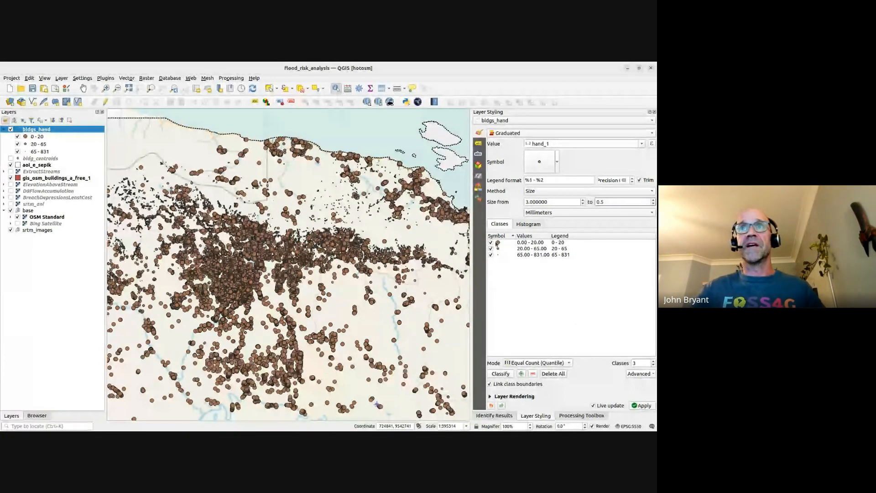
# Turn on the ElevationAboveStream layer to compare the building markers with the elevation zones along a stream.
pyautogui.click(519, 243)
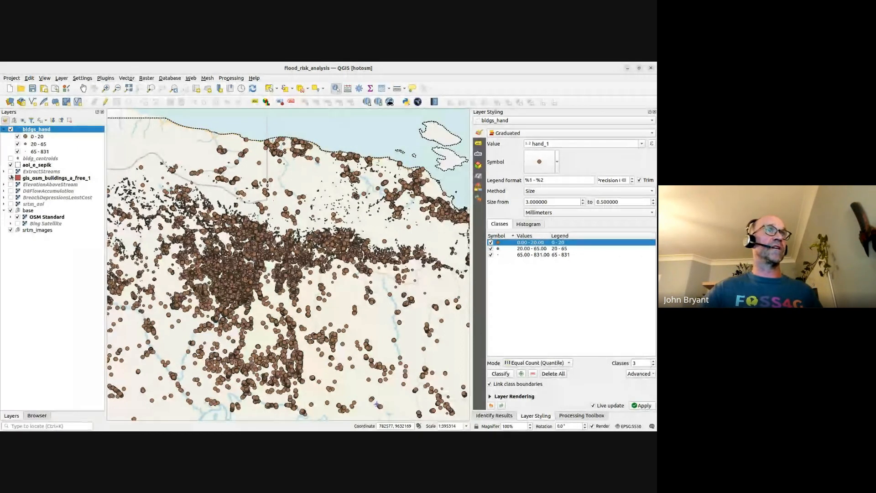
pyautogui.click(11, 185)
pyautogui.scroll(4, 294, 296)
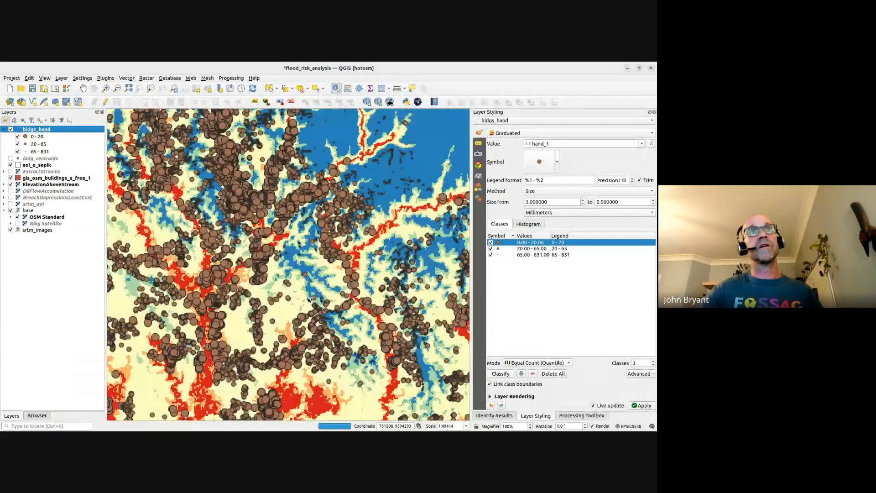
pyautogui.scroll(1, 193, 243)
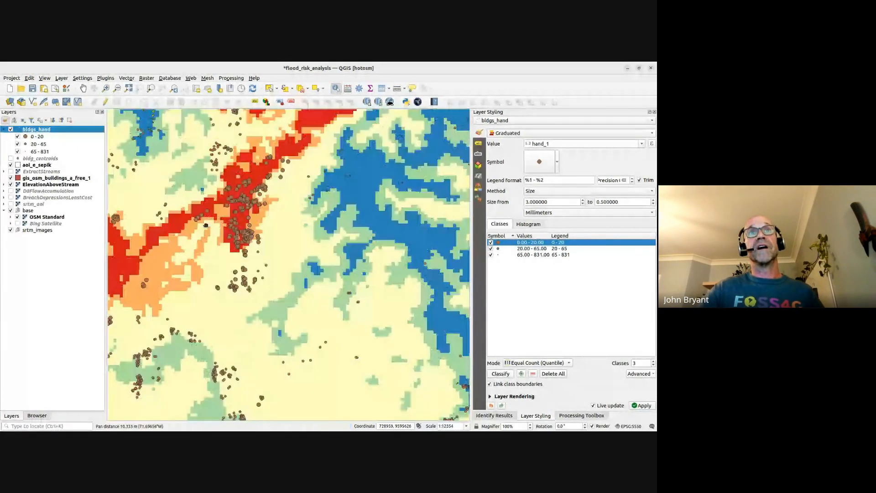
pyautogui.moveTo(208, 224); pyautogui.dragTo(238, 247)
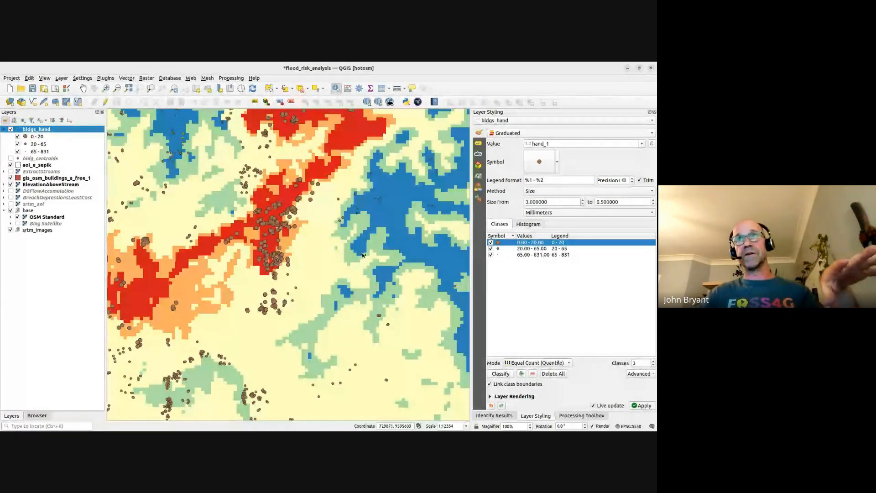
# Set the upper bound of the lowest hand_1 class to 3 and of the middle class to 10.
pyautogui.doubleClick(532, 243)
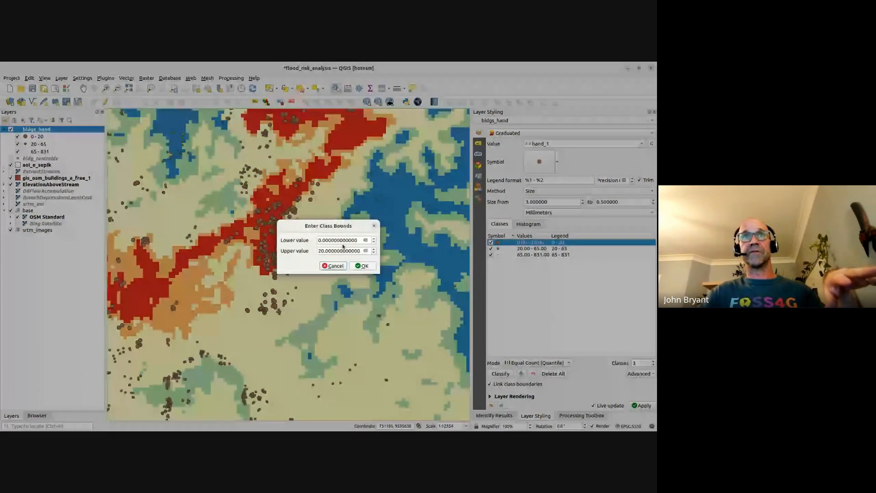
pyautogui.click(361, 250)
pyautogui.moveTo(360, 250); pyautogui.dragTo(317, 244)
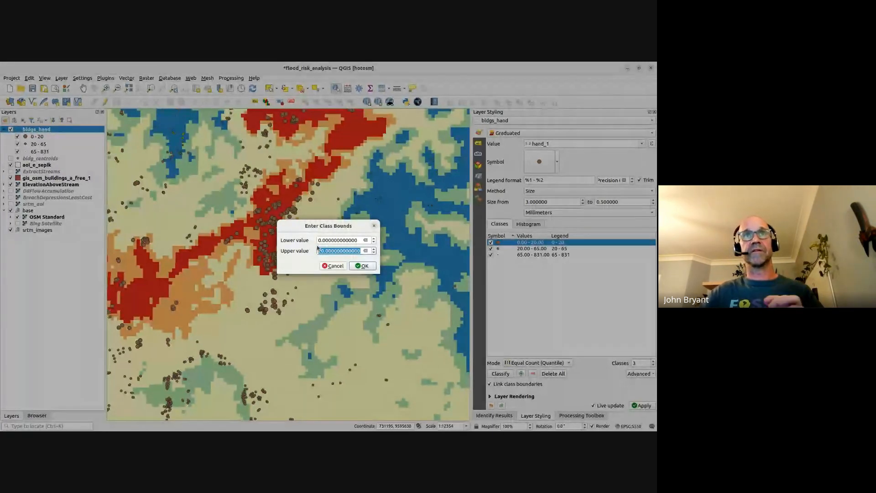
pyautogui.write('3')
pyautogui.press('Return')
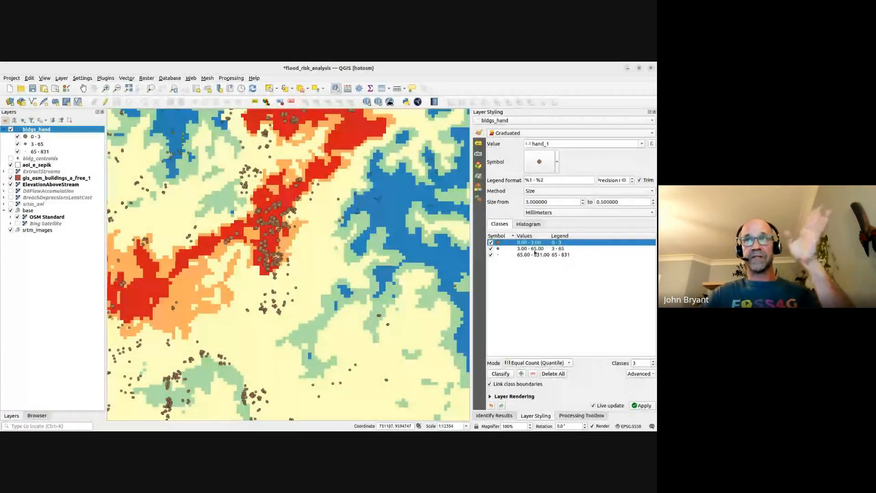
pyautogui.doubleClick(529, 249)
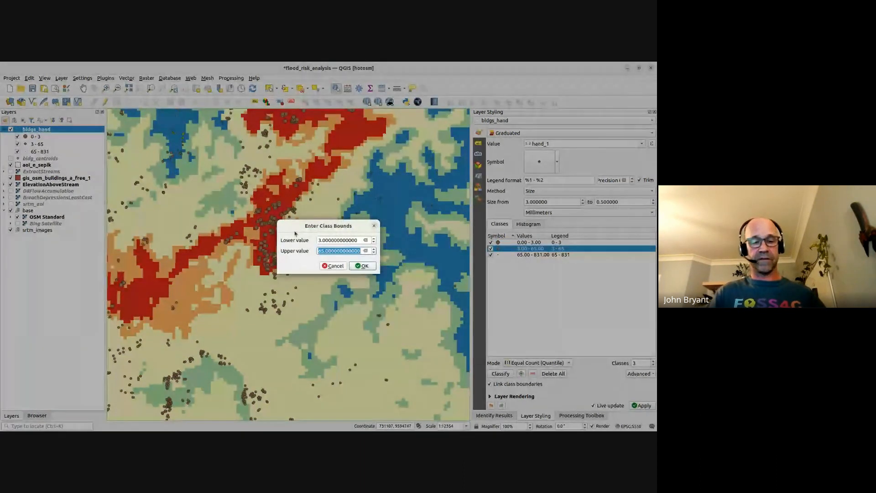
pyautogui.write('10')
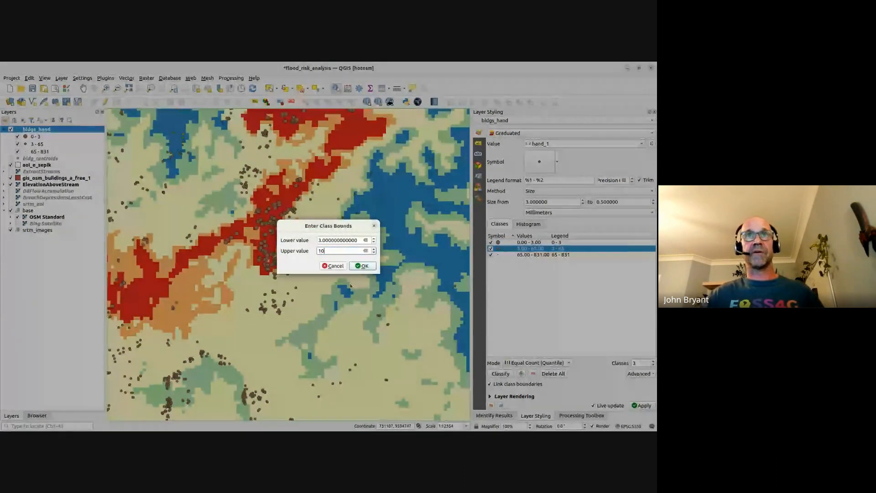
pyautogui.press('Return')
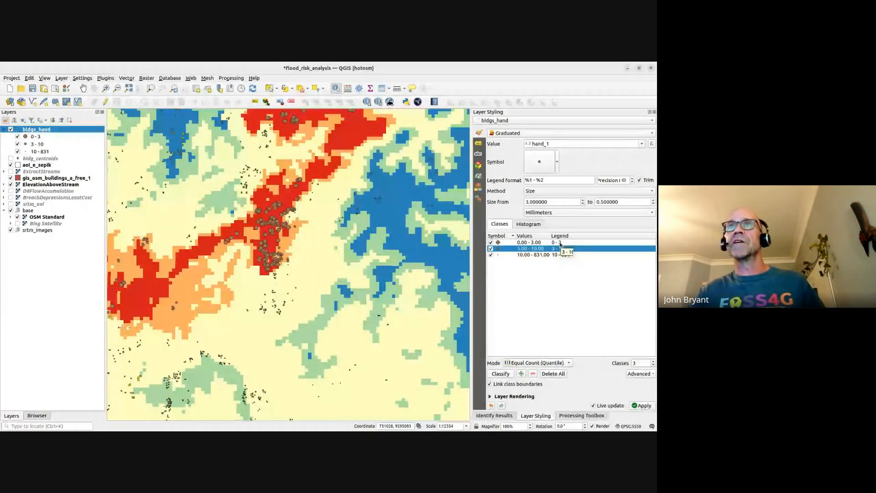
# Label the lowest class "High risk (<3m)" and the middle class "Medium risk (3-10m)" in the legend.
pyautogui.doubleClick(559, 243)
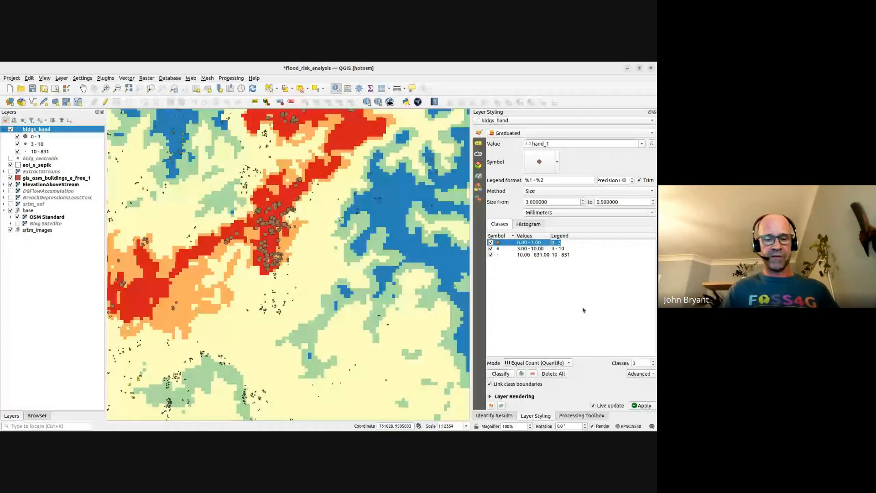
pyautogui.write('High risk')
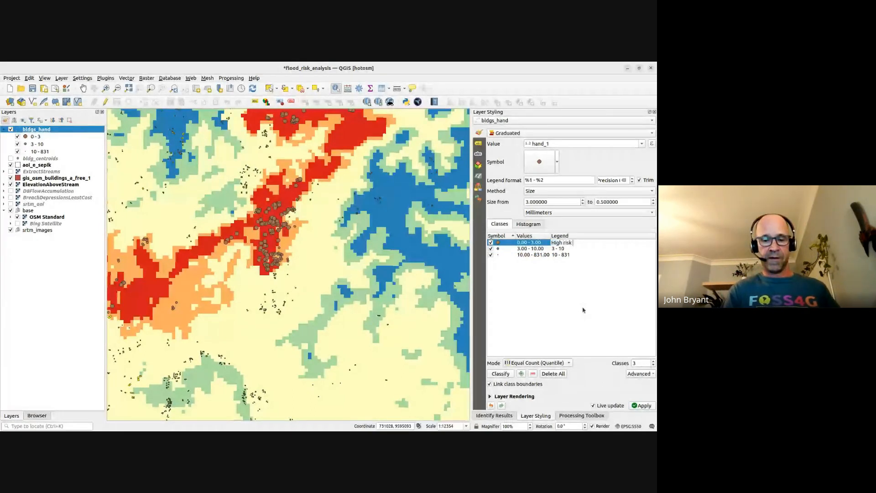
pyautogui.write(' (')
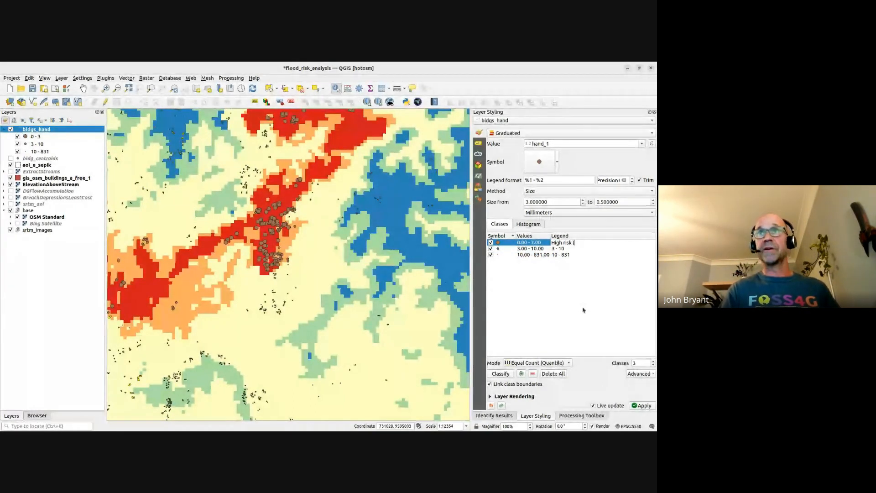
pyautogui.write('<3m')
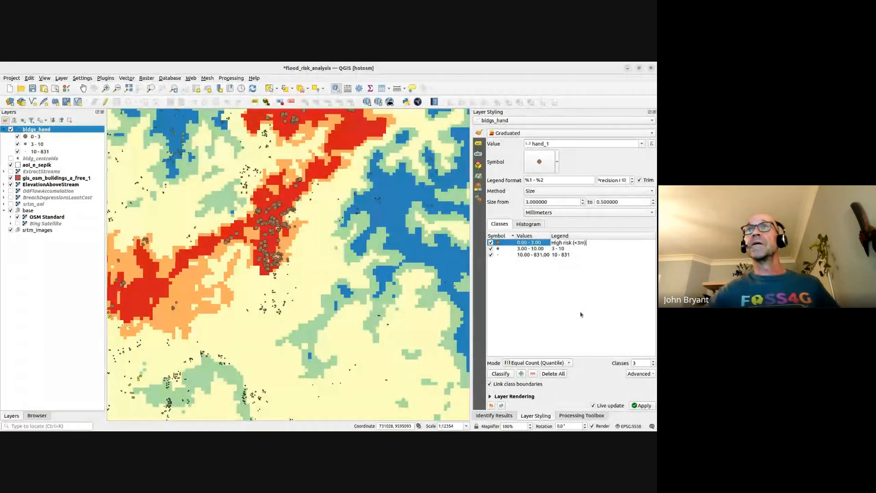
pyautogui.write(')')
pyautogui.click(565, 249)
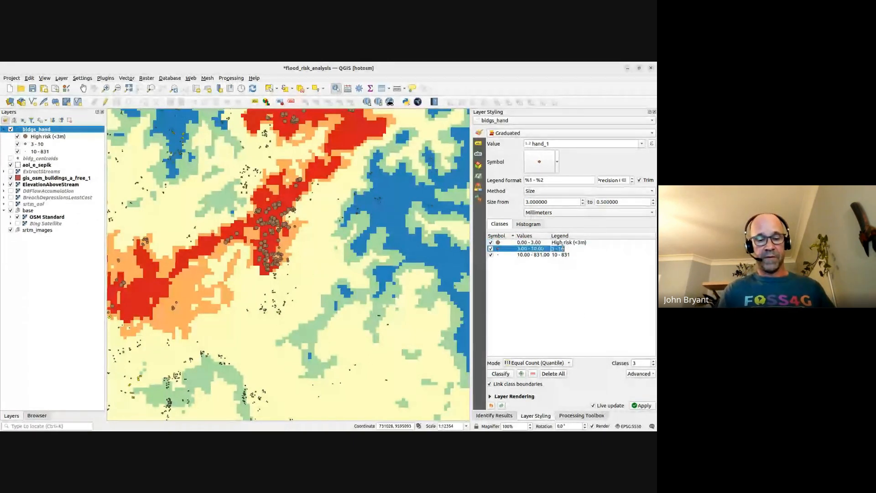
pyautogui.write('Medium ri')
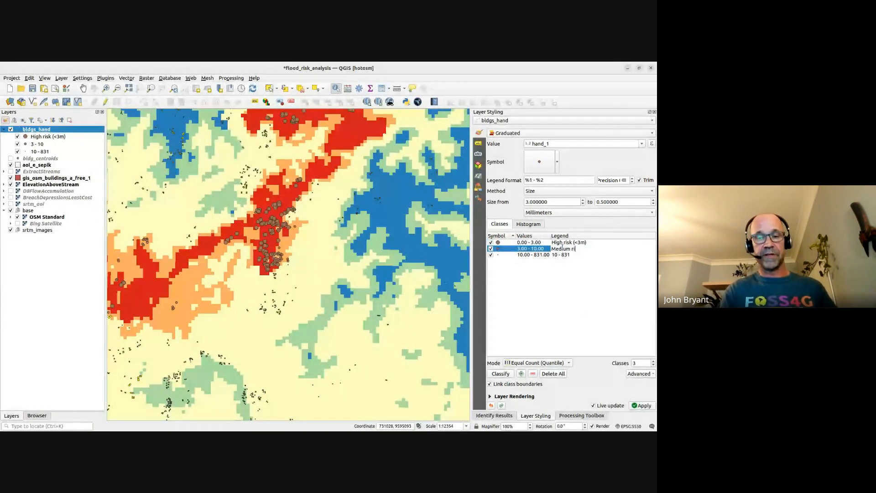
pyautogui.write('sk (3-10m)')
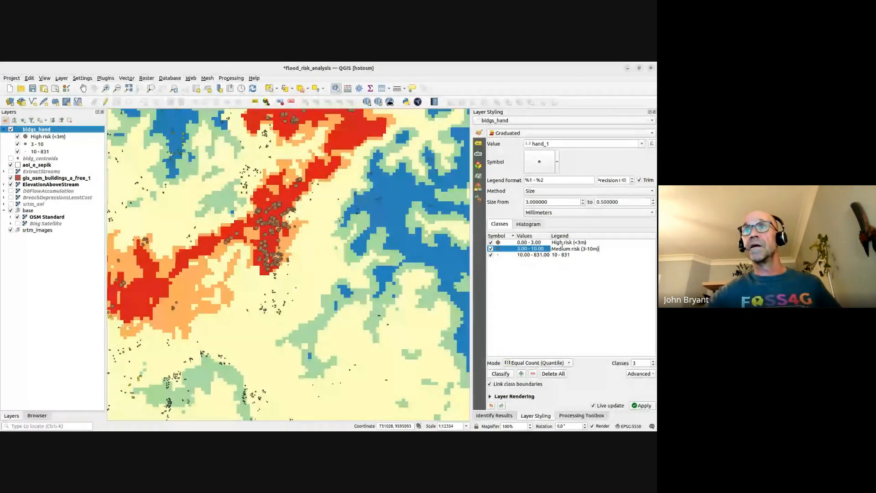
# Label the highest hand_1 class "Low risk (>10m)" in the legend.
pyautogui.doubleClick(564, 254)
pyautogui.write('Low')
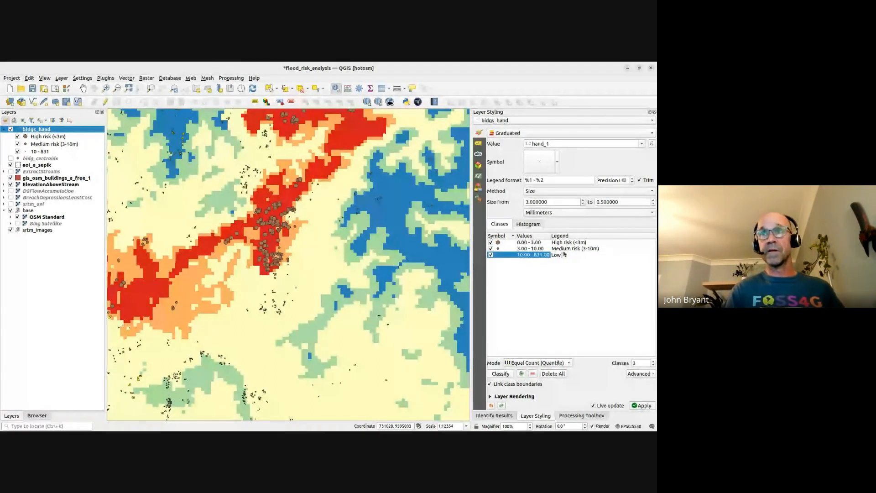
pyautogui.write(' risk (>10')
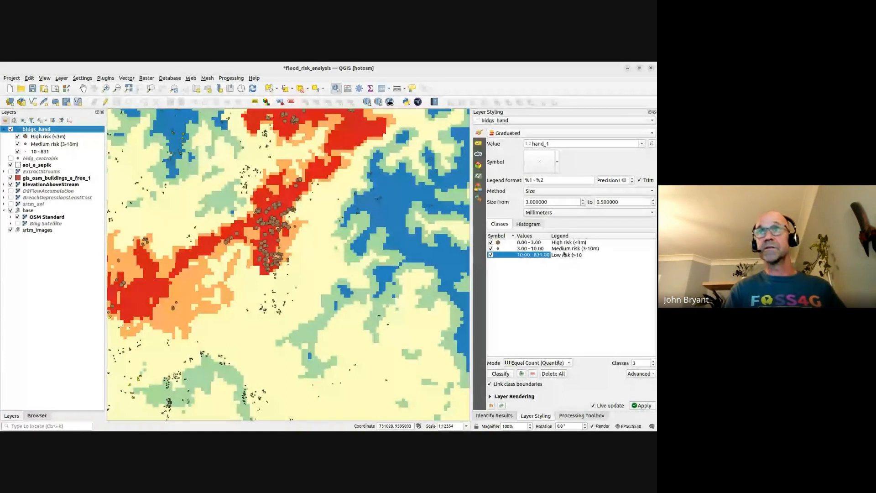
pyautogui.write('m)')
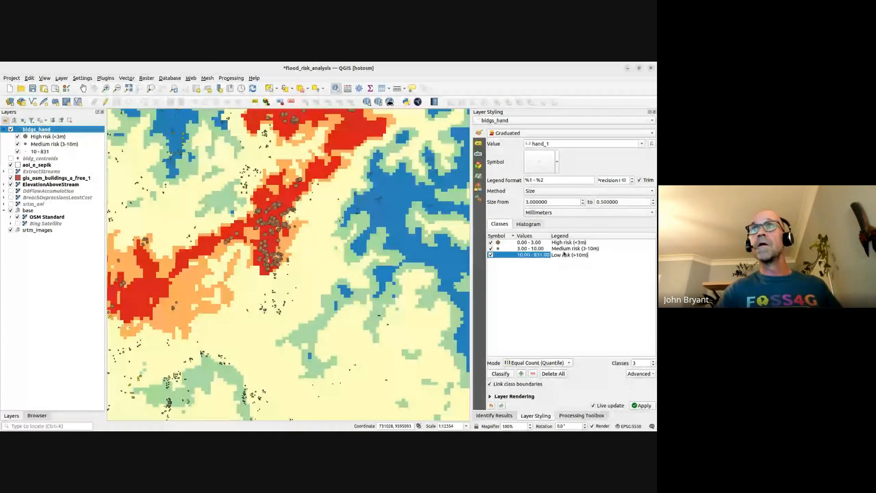
pyautogui.press('Return')
# Set the fill color of the High risk (<3m) class marker to bright red.
pyautogui.doubleClick(498, 242)
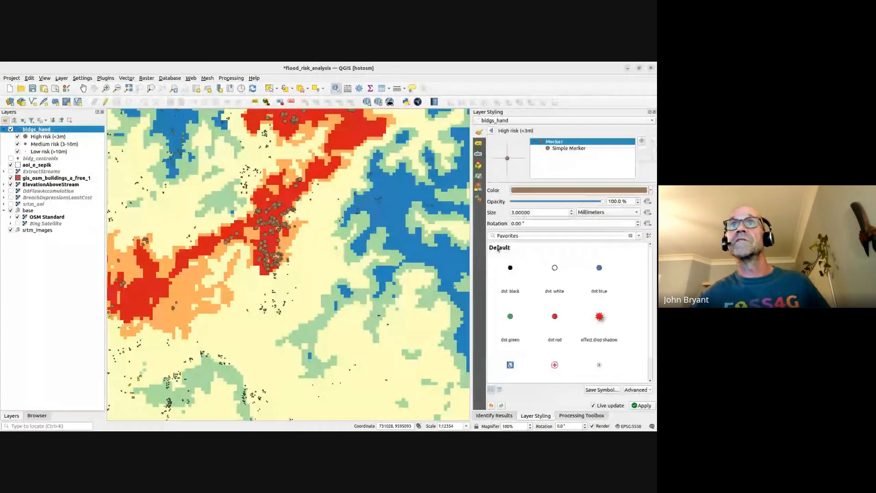
pyautogui.click(566, 148)
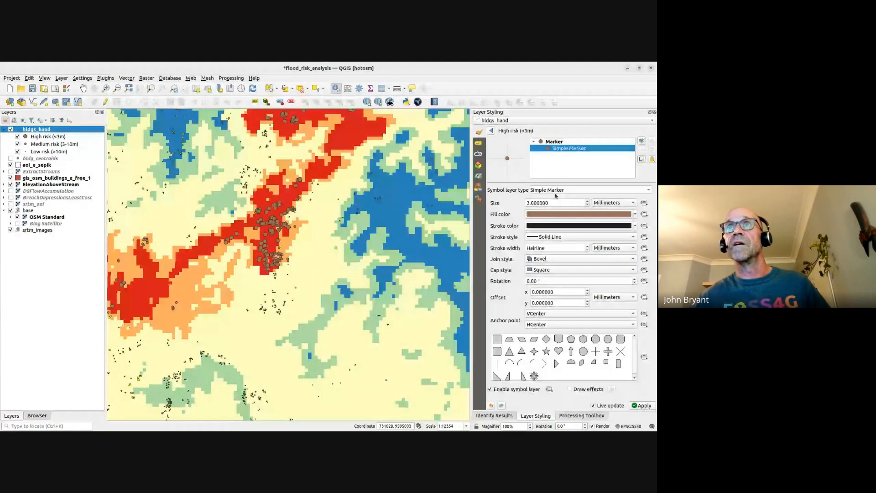
pyautogui.click(570, 212)
pyautogui.click(610, 195)
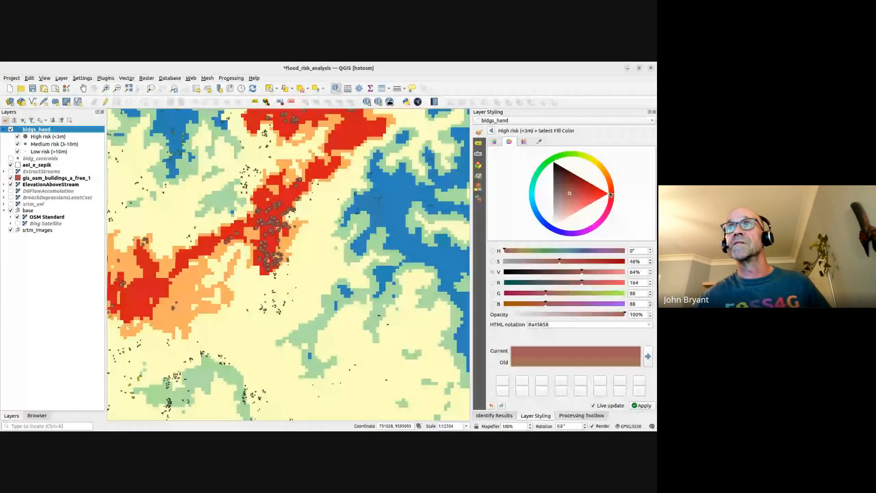
pyautogui.click(606, 195)
pyautogui.click(491, 130)
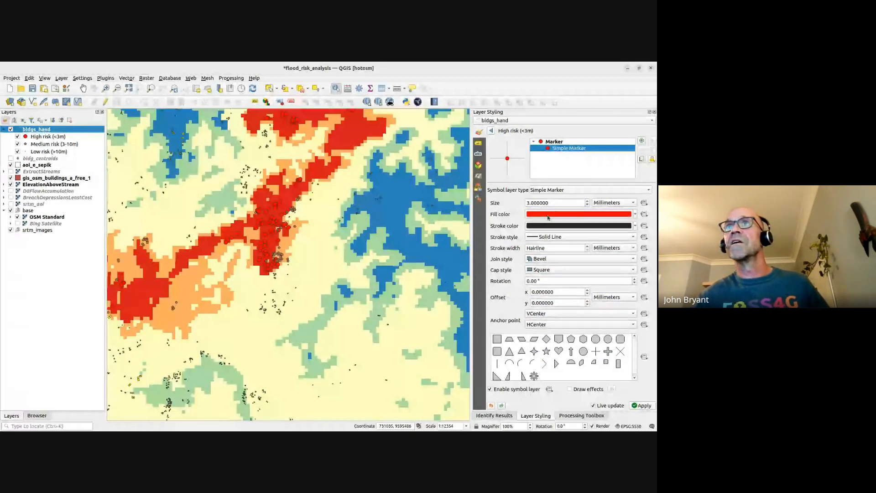
pyautogui.click(491, 131)
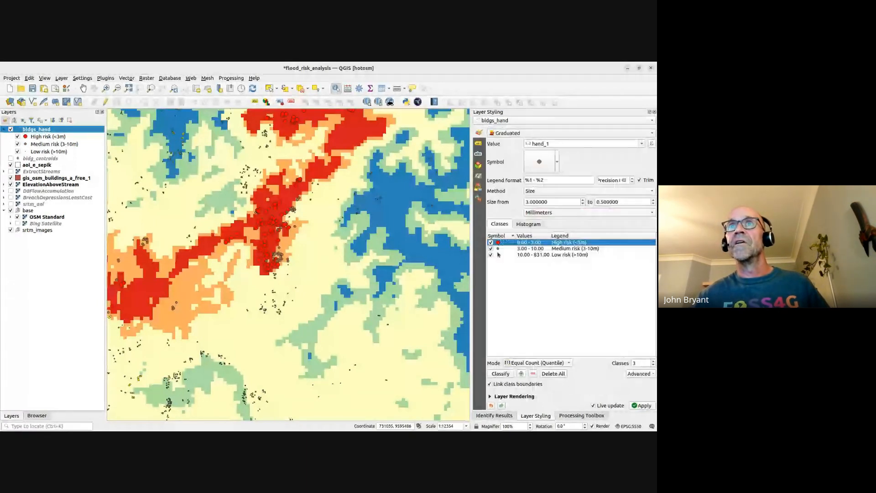
# Set the marker color of the Medium risk (3-10m) class to orange (#fe8700) and save the project.
pyautogui.doubleClick(499, 253)
pyautogui.click(542, 194)
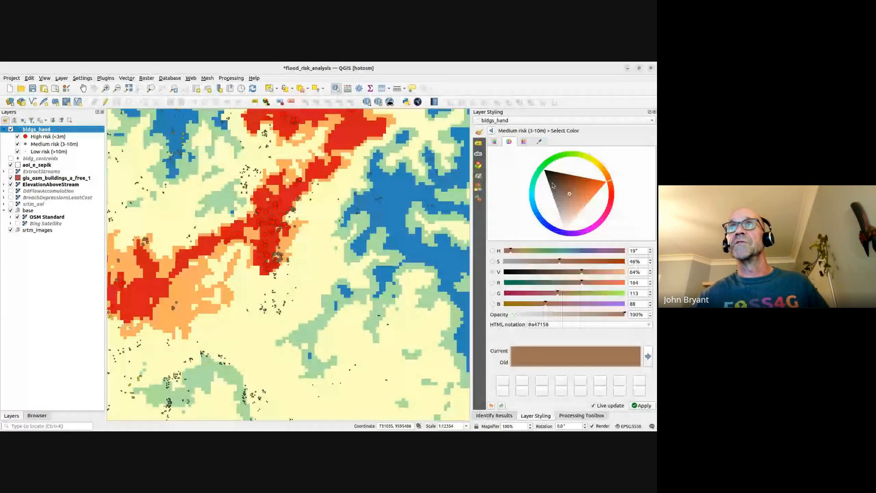
pyautogui.click(604, 183)
pyautogui.moveTo(608, 180); pyautogui.dragTo(605, 172)
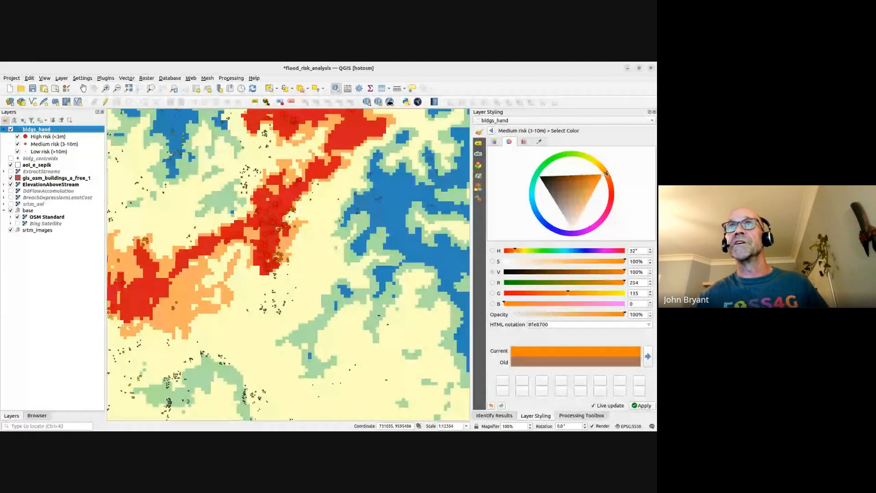
pyautogui.click(491, 130)
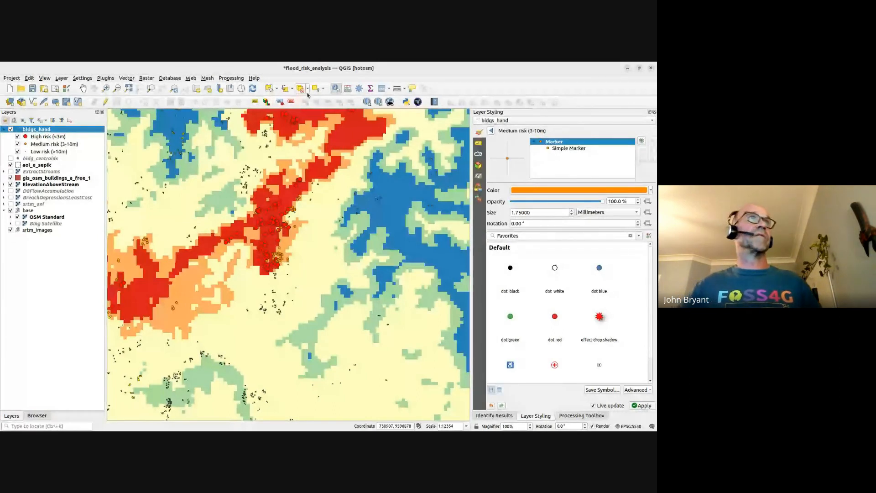
pyautogui.hotkey('ctrl', 's')
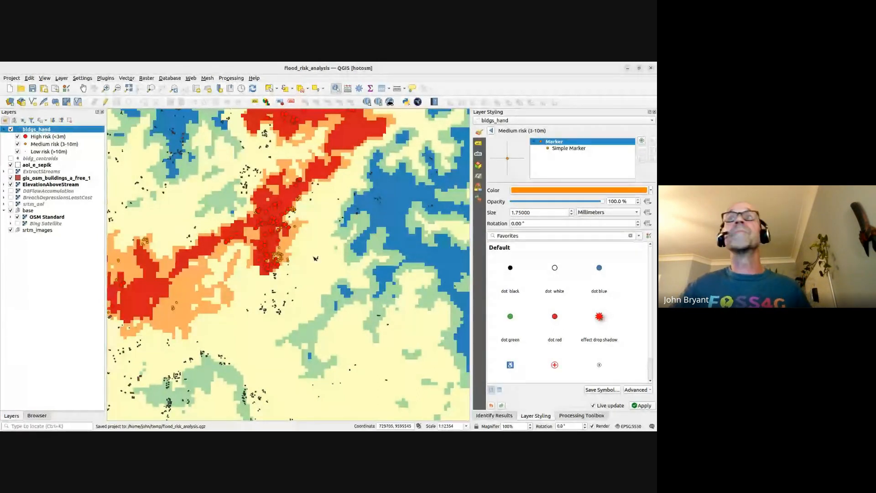
pyautogui.click(491, 131)
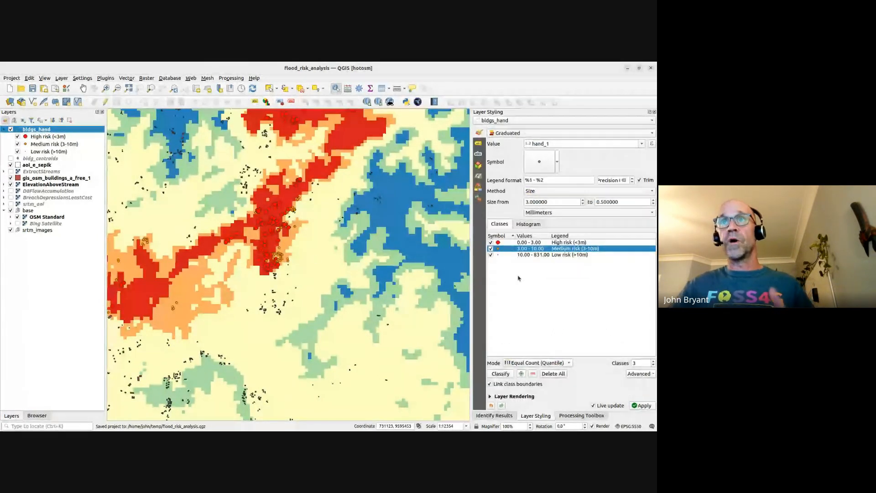
# Enable symbol levels for bldgs_hand and set the rendering order to 3 for high, 2 for medium and 1 for low risk.
pyautogui.click(639, 373)
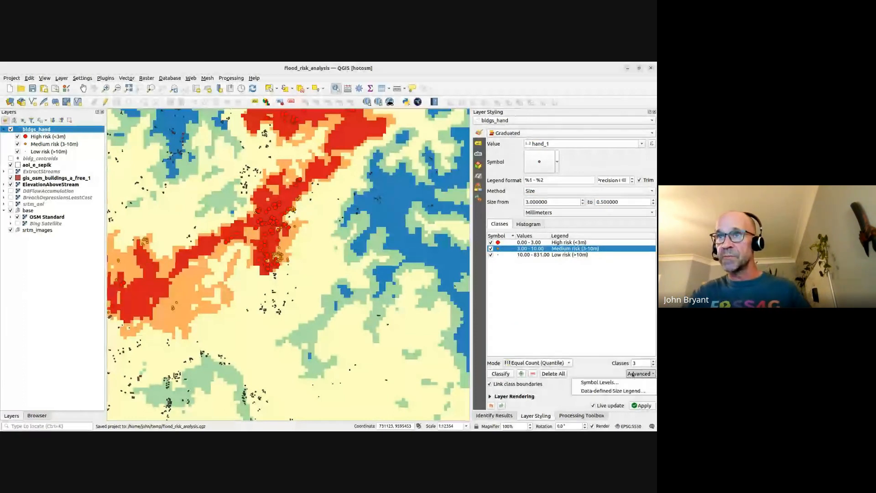
pyautogui.click(599, 382)
pyautogui.click(493, 144)
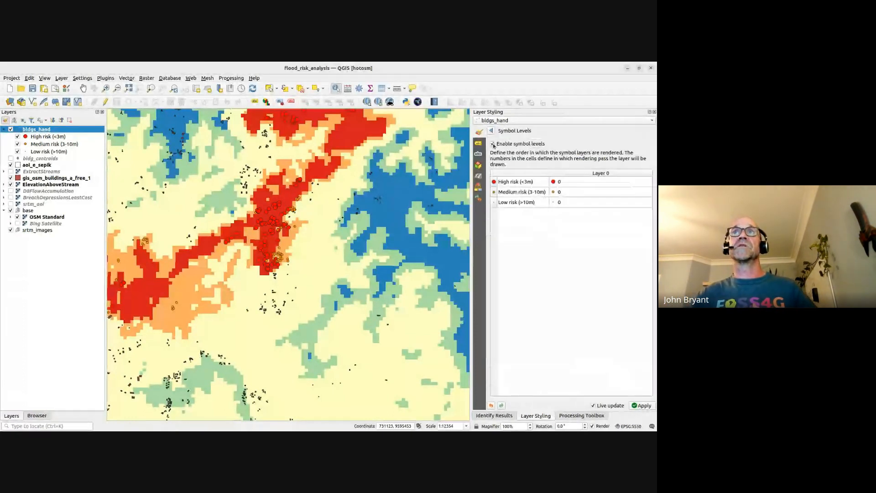
pyautogui.doubleClick(565, 182)
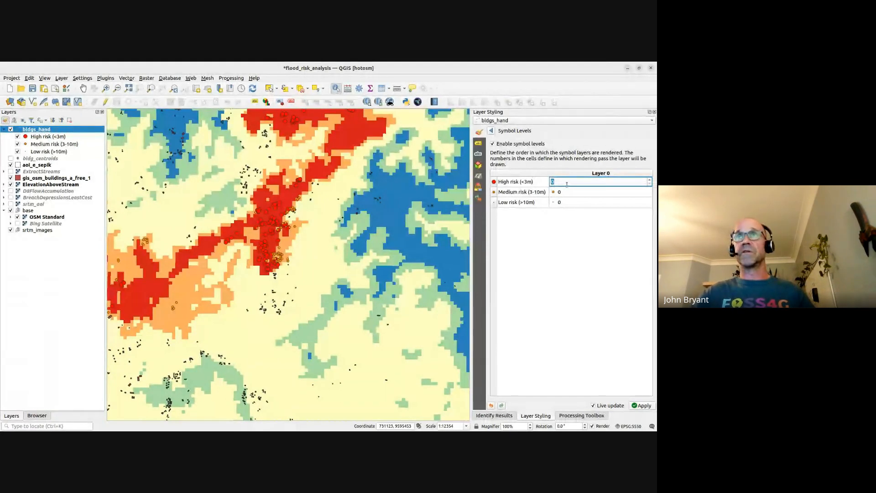
pyautogui.write('3')
pyautogui.doubleClick(563, 191)
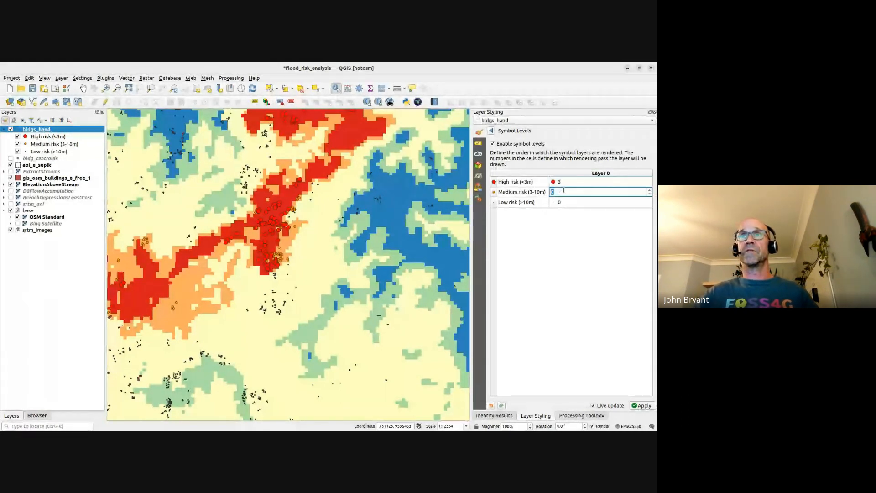
pyautogui.write('2')
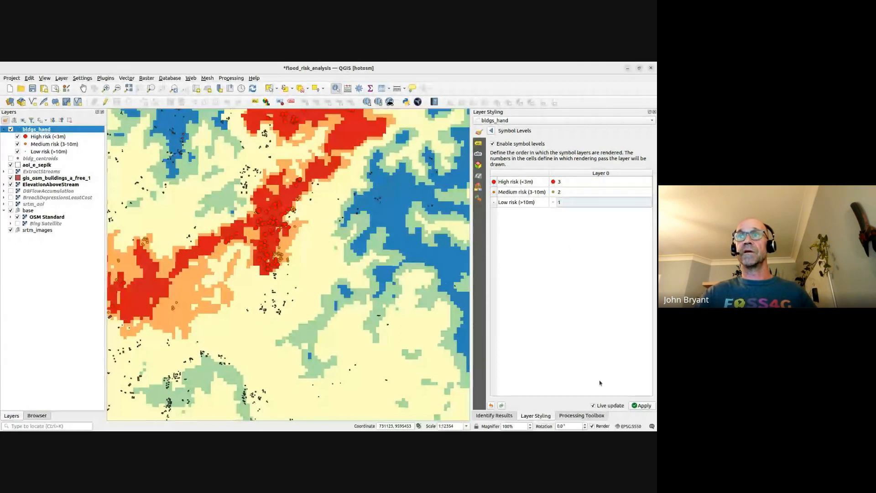
pyautogui.click(641, 406)
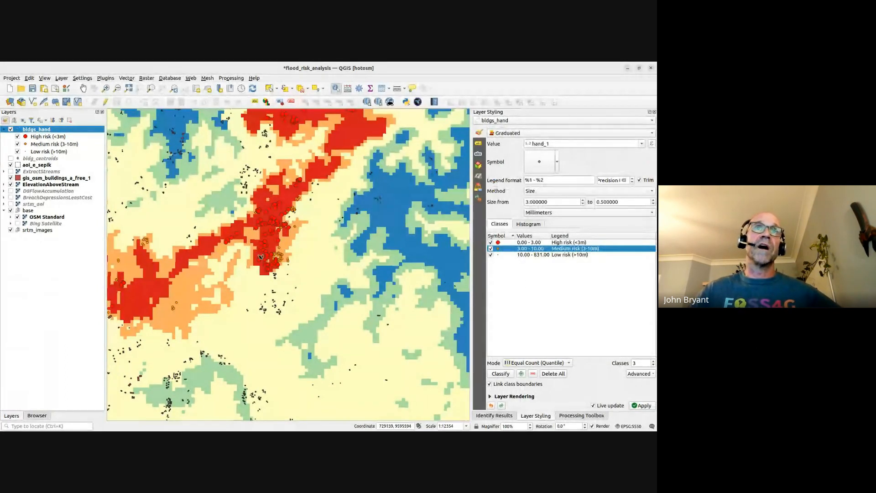
# Hide the Low risk (>10m) class and the gis_osm_buildings_a_free_1 layer in a wider map view, and save the project.
pyautogui.scroll(-1, 281, 229)
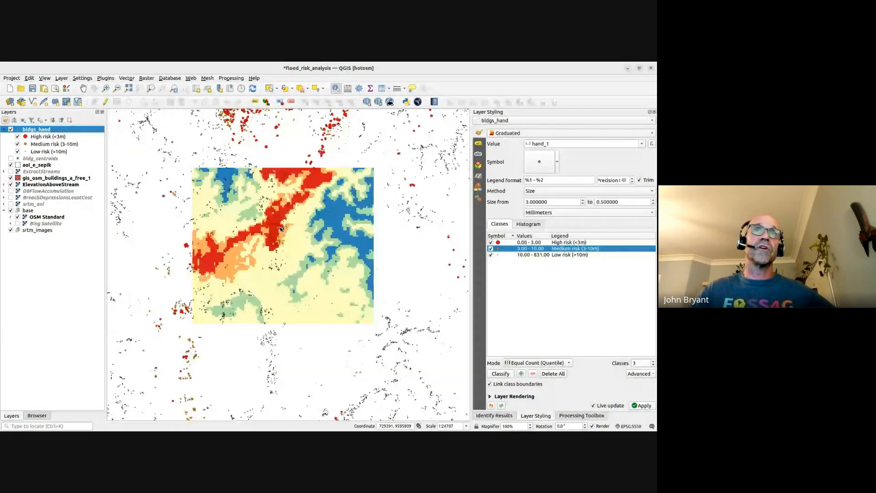
pyautogui.scroll(-2, 281, 228)
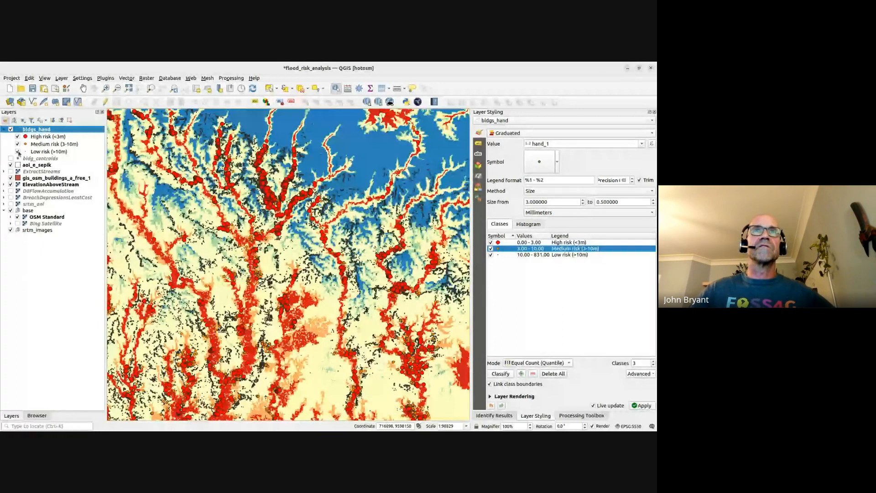
pyautogui.moveTo(256, 237); pyautogui.dragTo(288, 260)
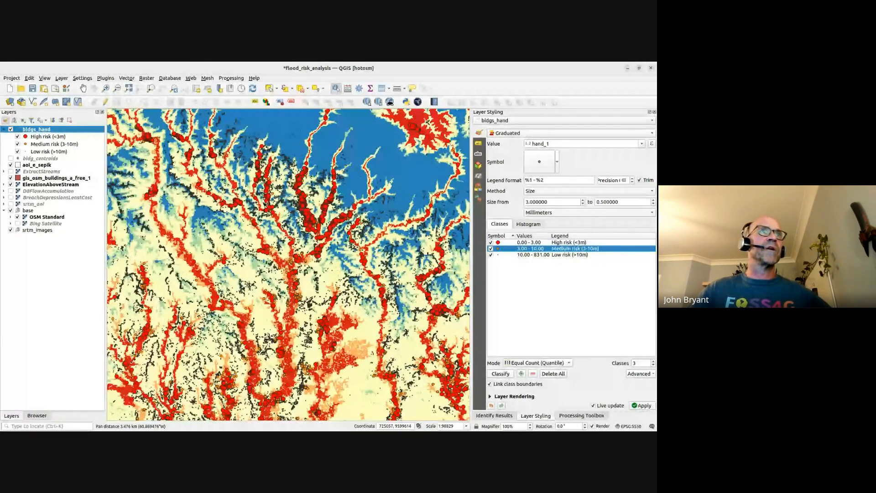
pyautogui.click(17, 151)
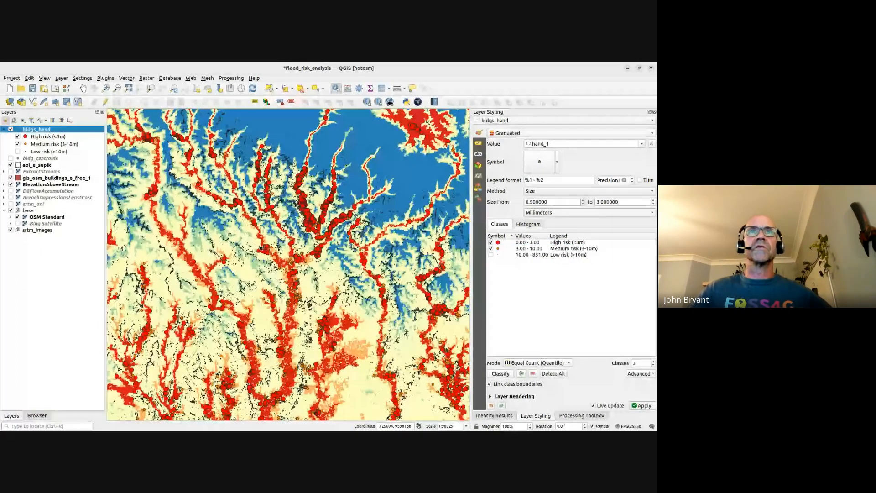
pyautogui.click(10, 178)
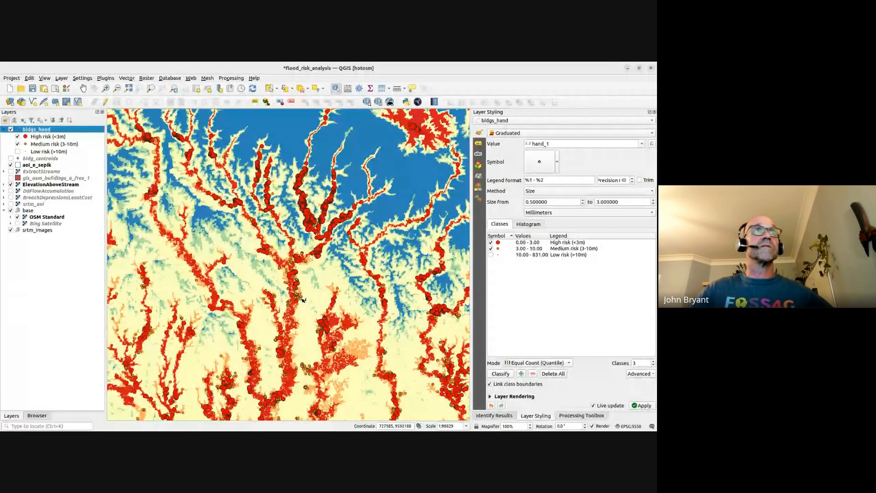
pyautogui.click(32, 88)
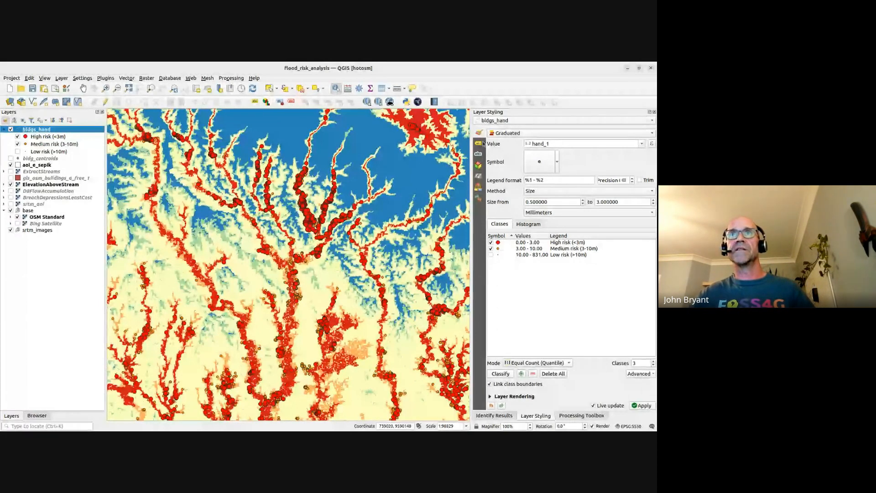
# Rename the default style of the bldgs_hand layer to "risk categories".
pyautogui.click(478, 188)
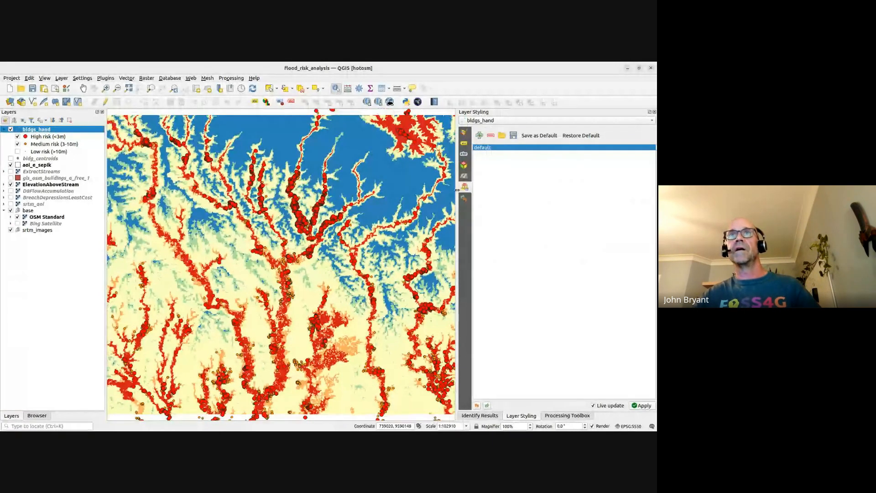
pyautogui.doubleClick(482, 148)
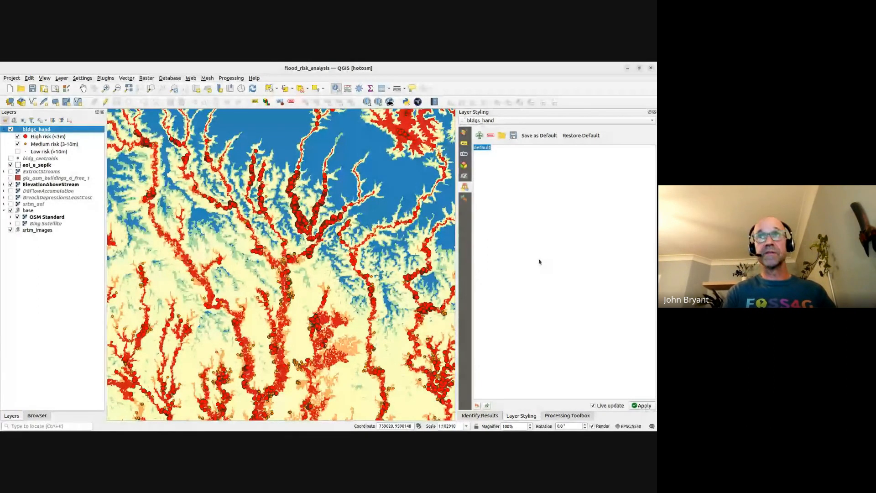
pyautogui.write('risk categories')
pyautogui.press('Return')
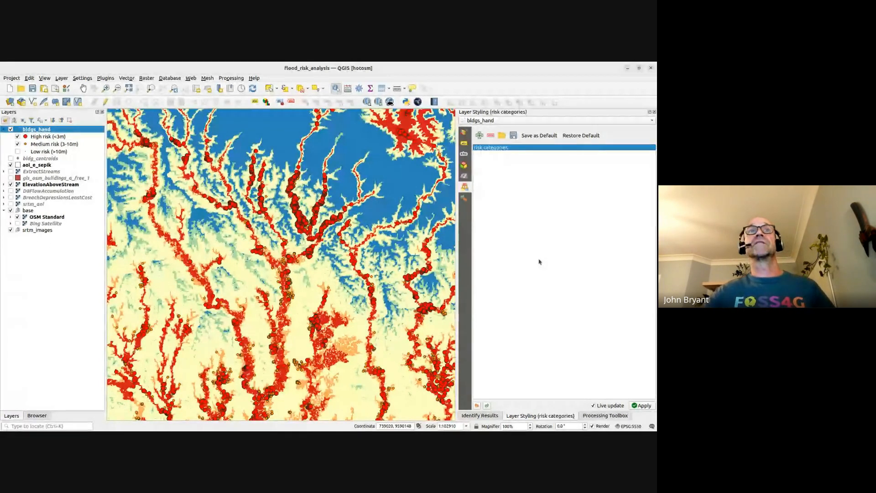
# Add a new style named "proportional size" to the bldgs_hand layer.
pyautogui.click(478, 137)
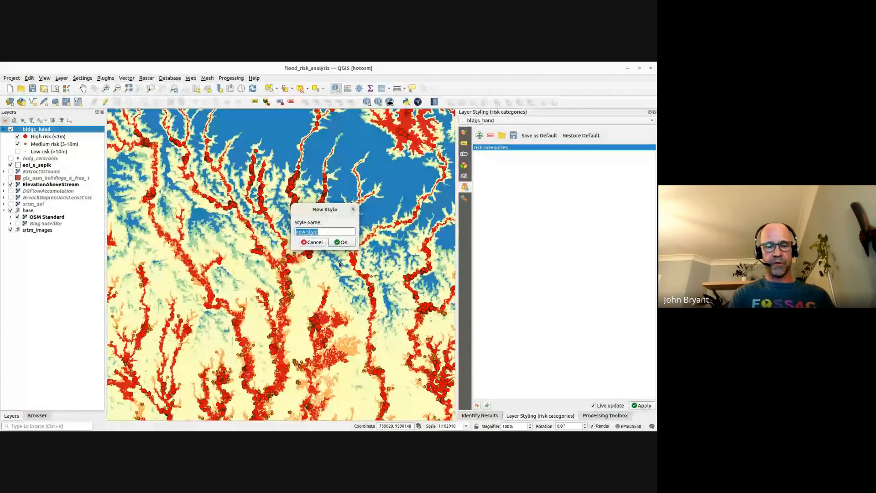
pyautogui.write('proportin')
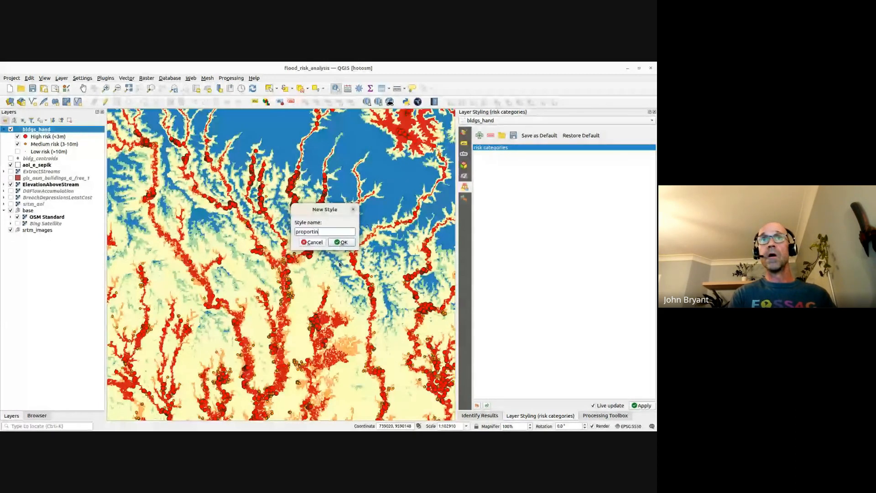
pyautogui.press('BackSpace')
pyautogui.write('o')
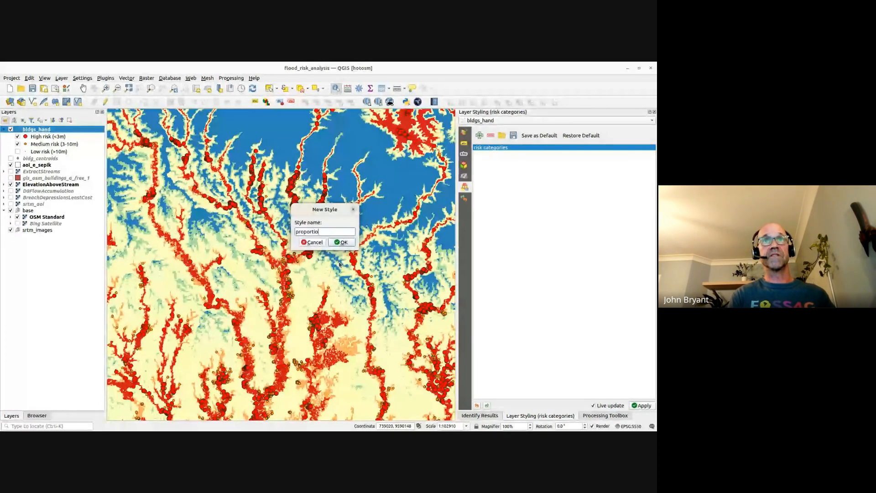
pyautogui.write('nal size')
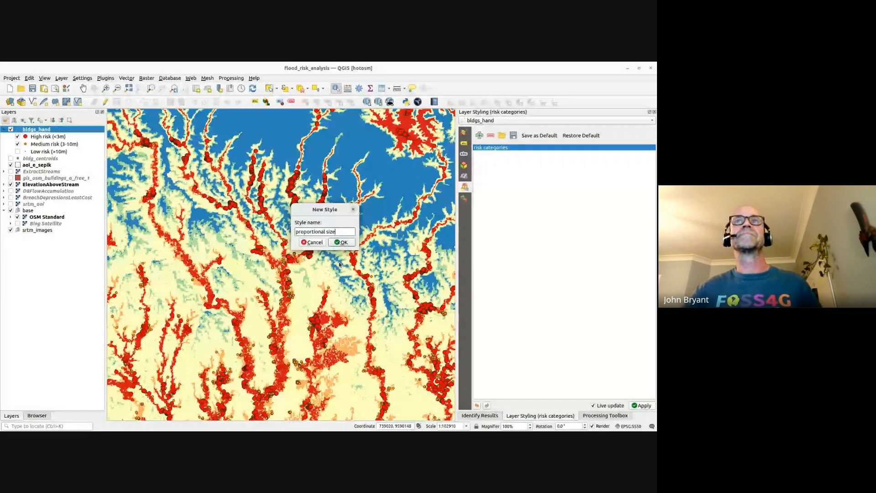
pyautogui.press('Return')
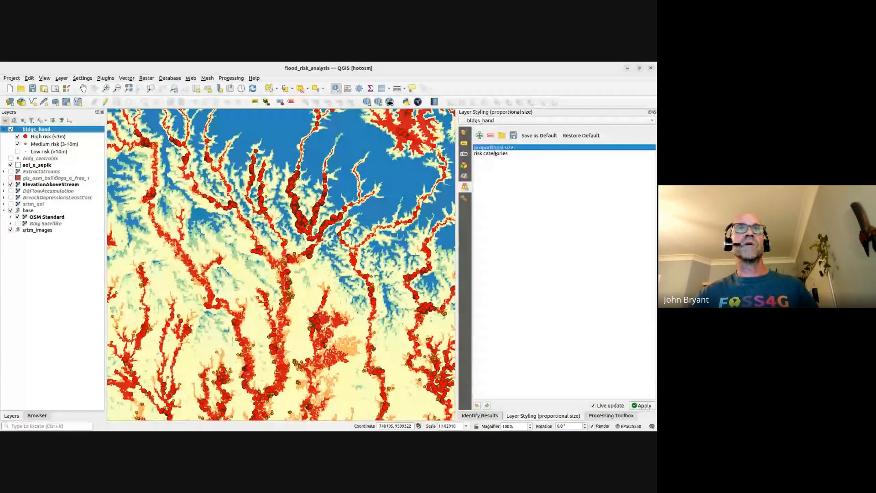
# Switch the proportional size style to a single symbol and set the simple marker's fill color to cyan #01fbff.
pyautogui.click(463, 134)
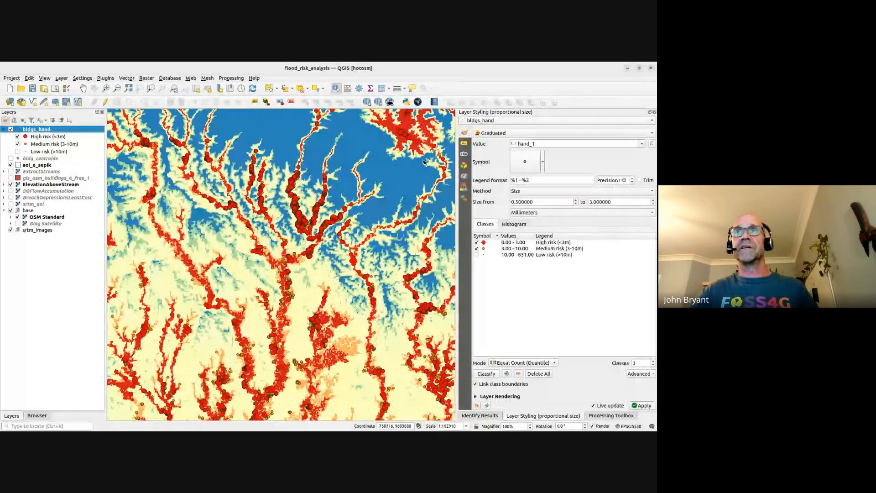
pyautogui.click(501, 134)
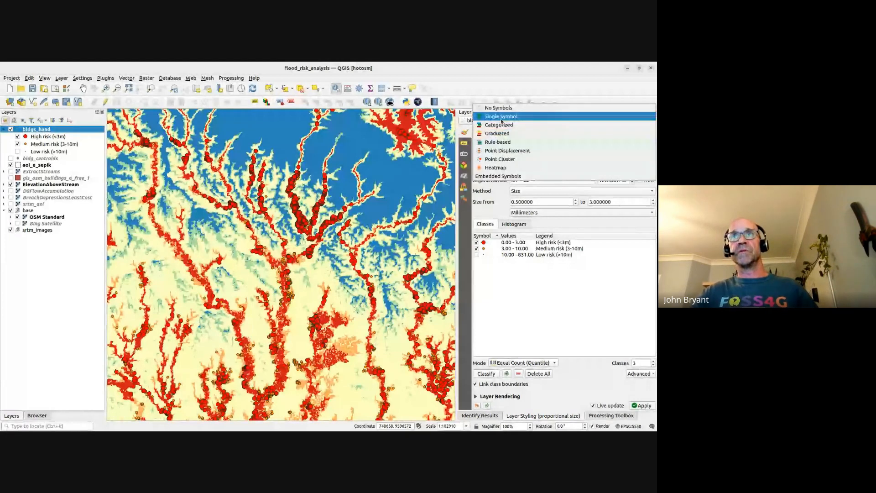
pyautogui.click(501, 117)
pyautogui.click(544, 152)
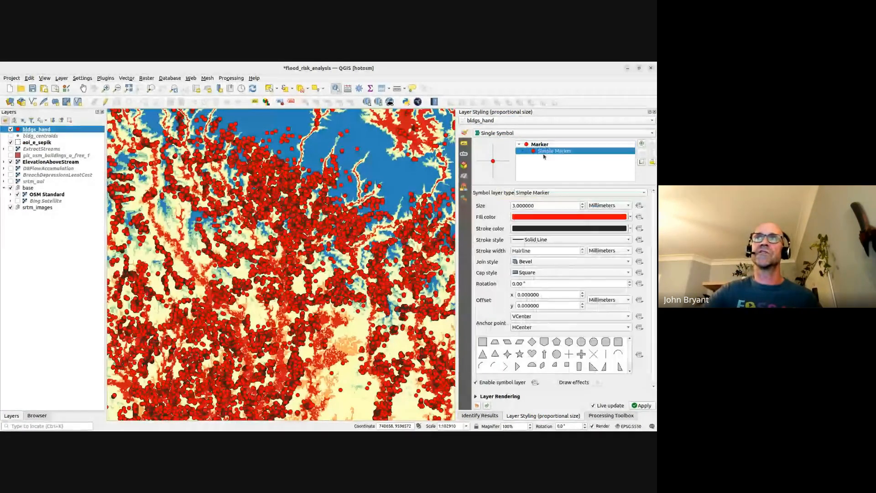
pyautogui.click(544, 223)
pyautogui.moveTo(526, 192); pyautogui.dragTo(544, 191)
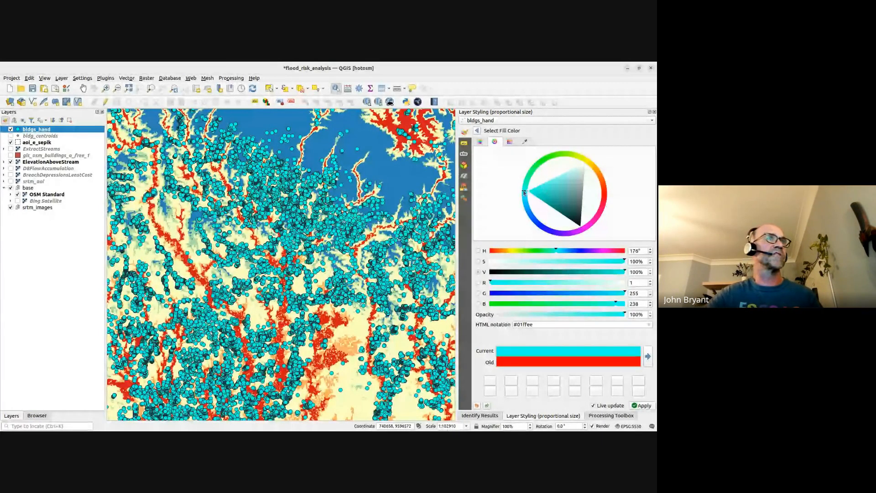
pyautogui.click(525, 194)
# Display the Bing Satellite basemap instead of OSM Standard and hide the ElevationAboveStream layer.
pyautogui.click(18, 200)
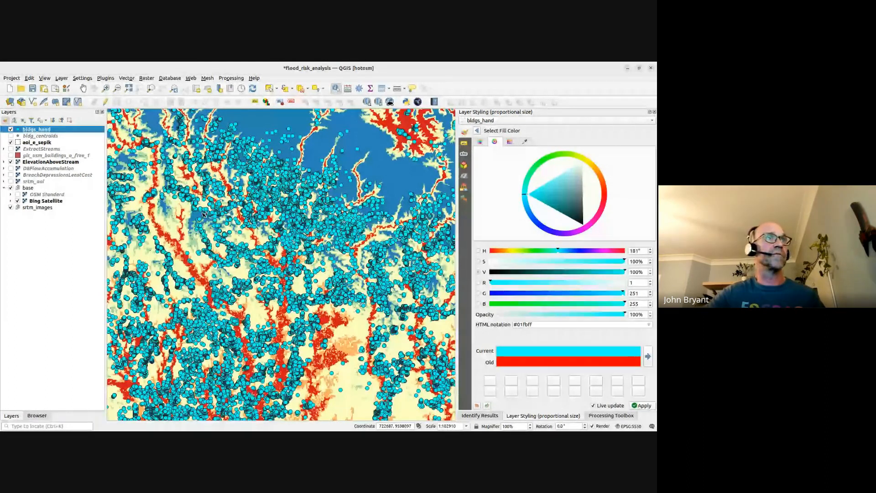
pyautogui.click(10, 162)
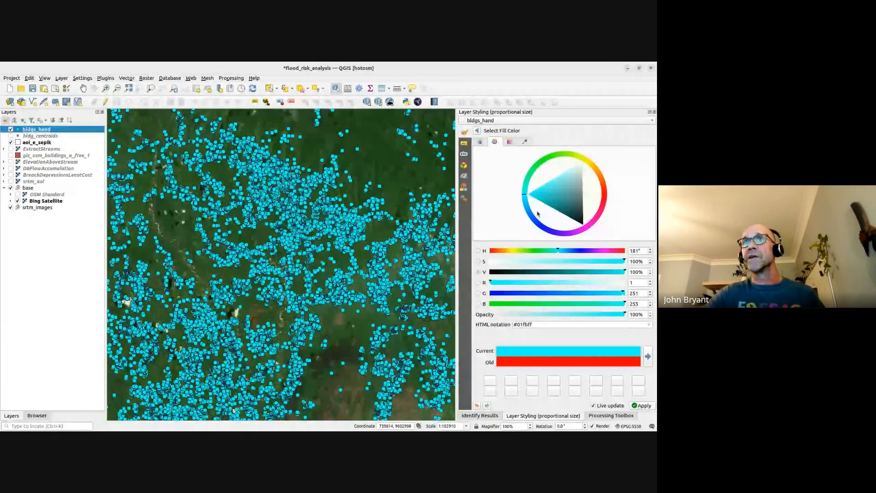
pyautogui.click(477, 131)
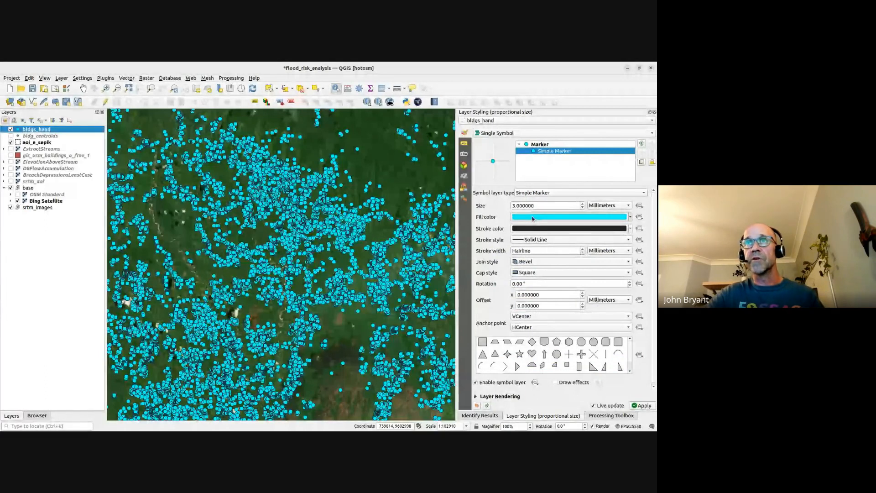
# Copy the cyan fill color to the marker's stroke and make the fill mostly transparent, saving the project.
pyautogui.moveTo(532, 219); pyautogui.dragTo(533, 229)
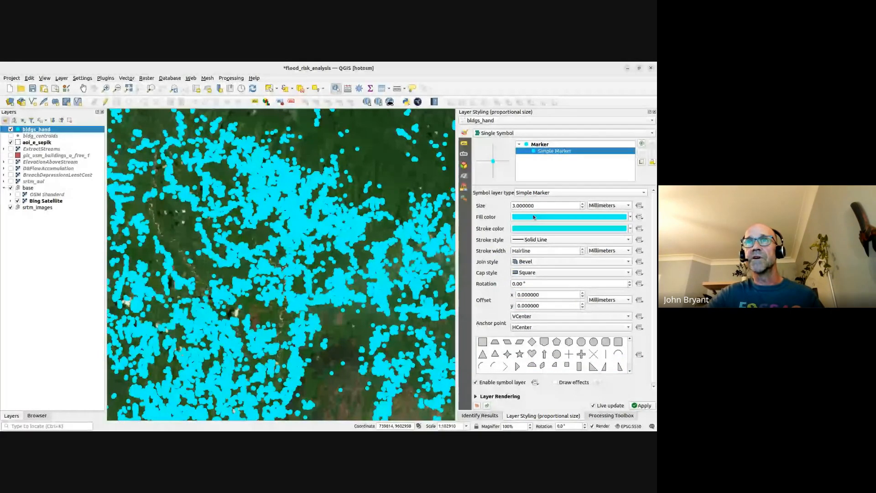
pyautogui.scroll(-5, 532, 216)
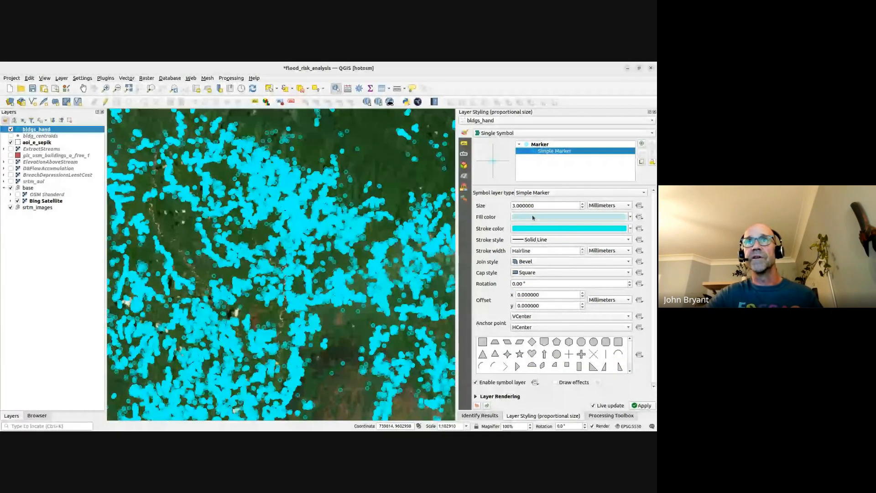
pyautogui.scroll(-5, 532, 216)
pyautogui.scroll(3, 532, 217)
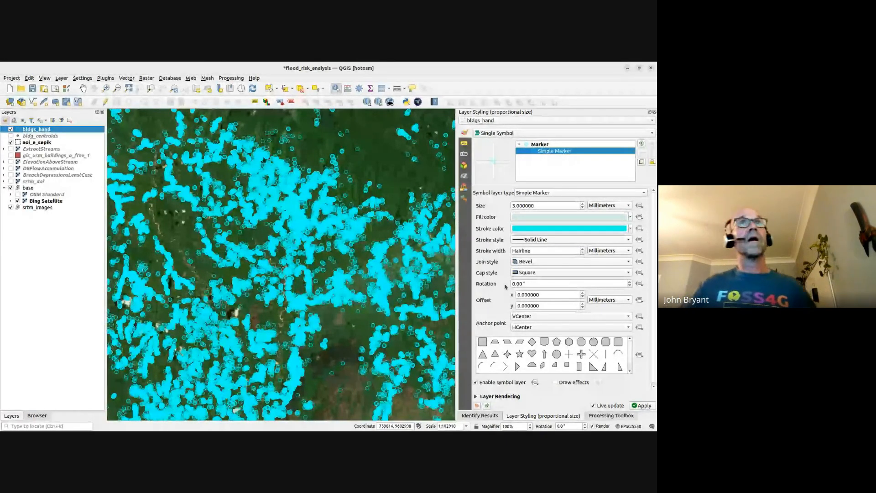
pyautogui.hotkey('ctrl', 's')
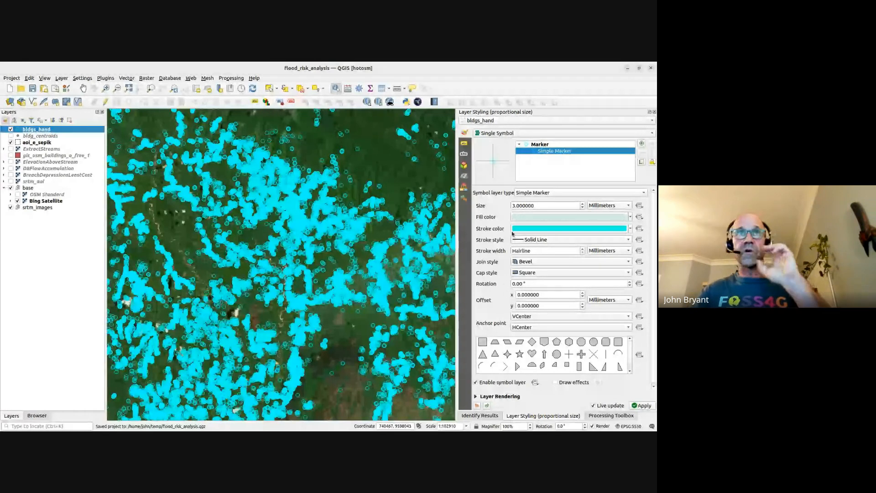
# Start a data-defined override expression for the marker size using the hand_1 field.
pyautogui.moveTo(511, 232)
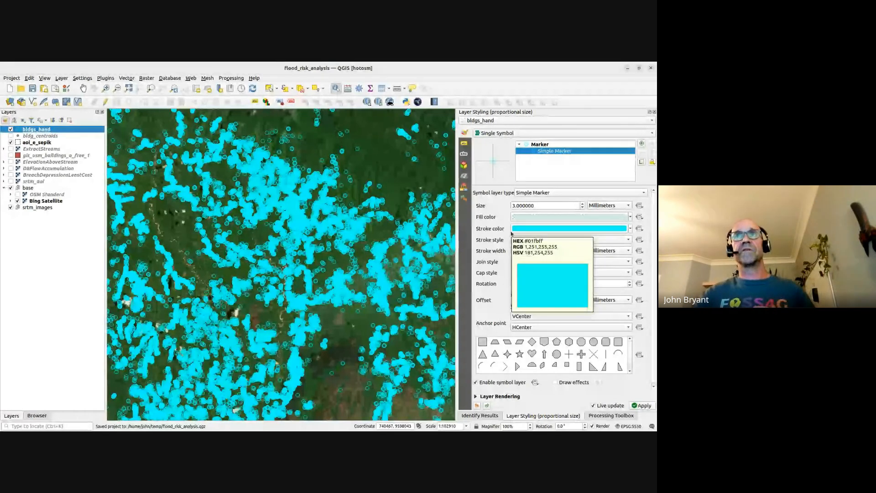
pyautogui.click(548, 205)
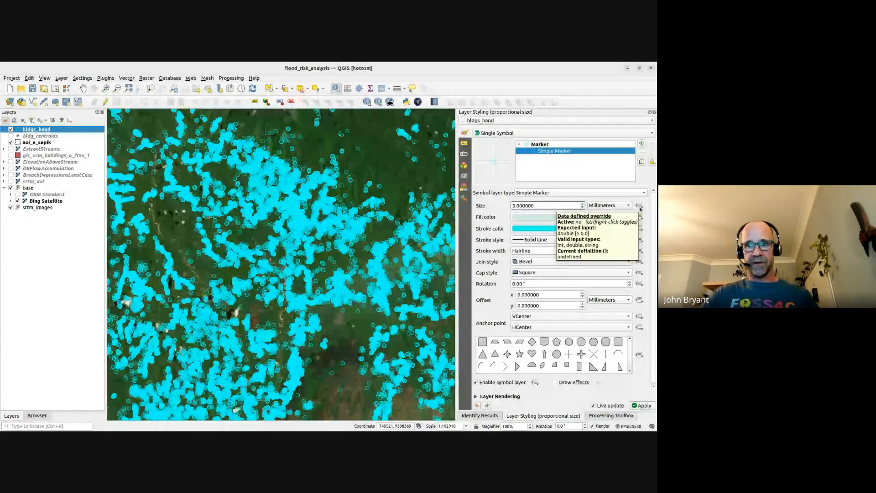
pyautogui.click(640, 206)
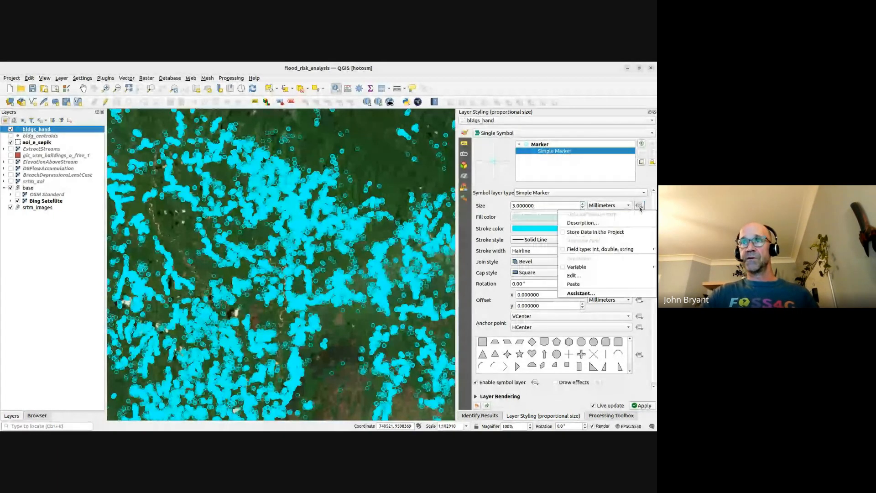
pyautogui.click(607, 278)
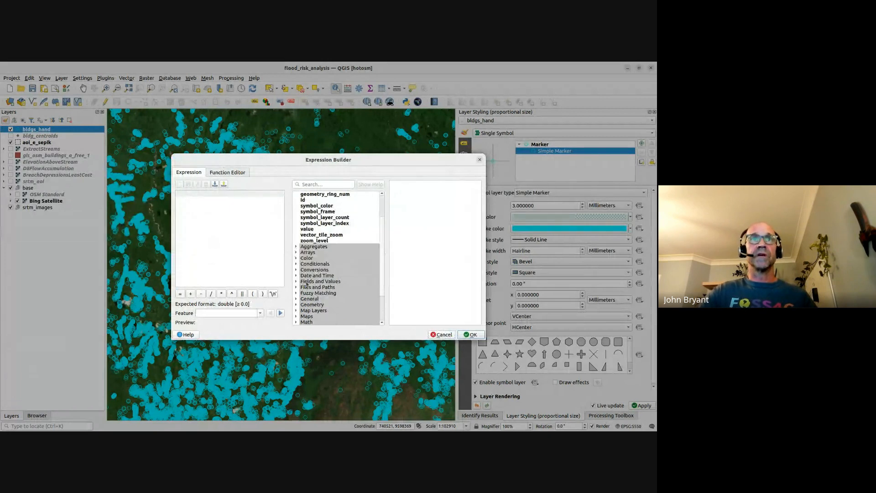
pyautogui.doubleClick(321, 316)
pyautogui.scroll(-3, 317, 306)
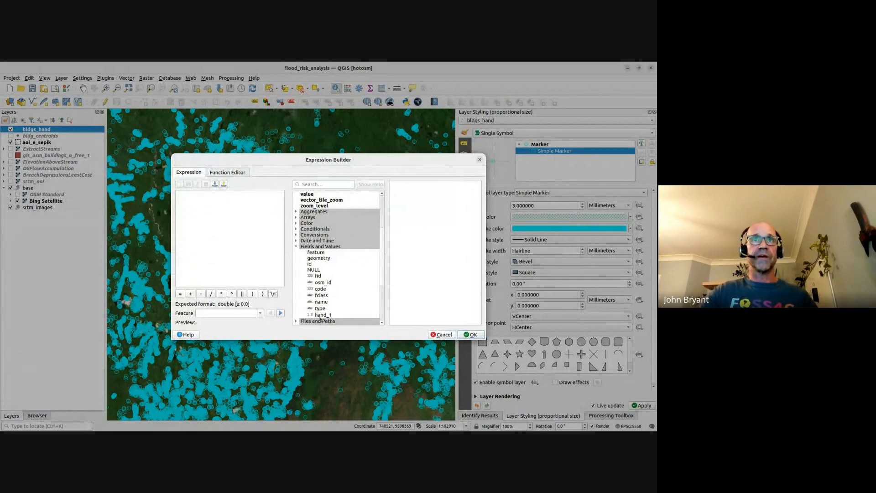
pyautogui.doubleClick(320, 314)
pyautogui.scroll(2, 222, 205)
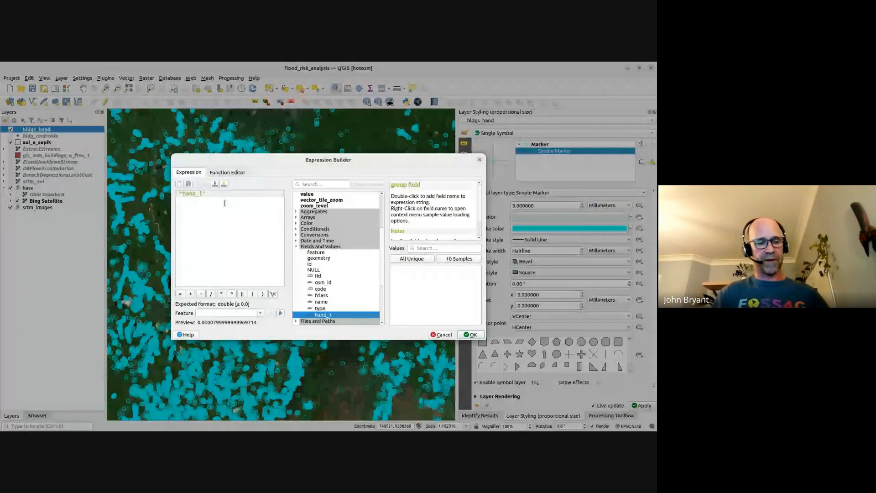
# Complete the marker size expression as 1/"hand_1" * 0.0001 and apply it.
pyautogui.write('1/')
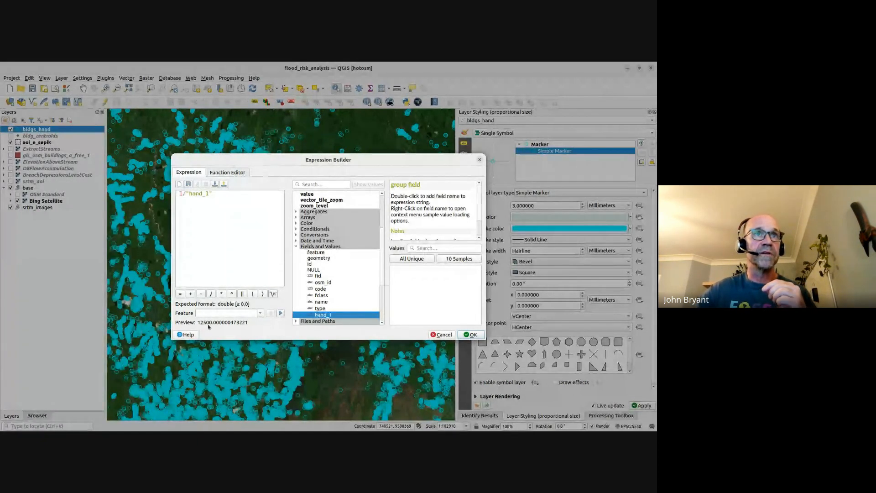
pyautogui.click(269, 206)
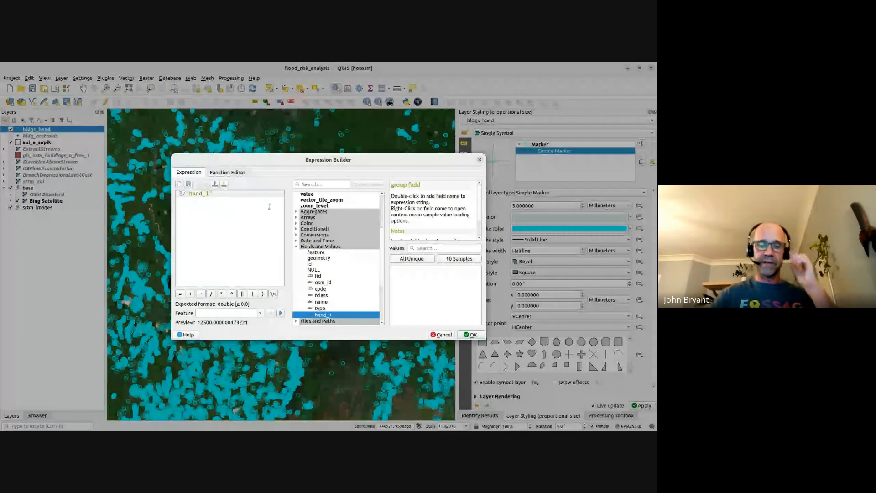
pyautogui.write('* 0')
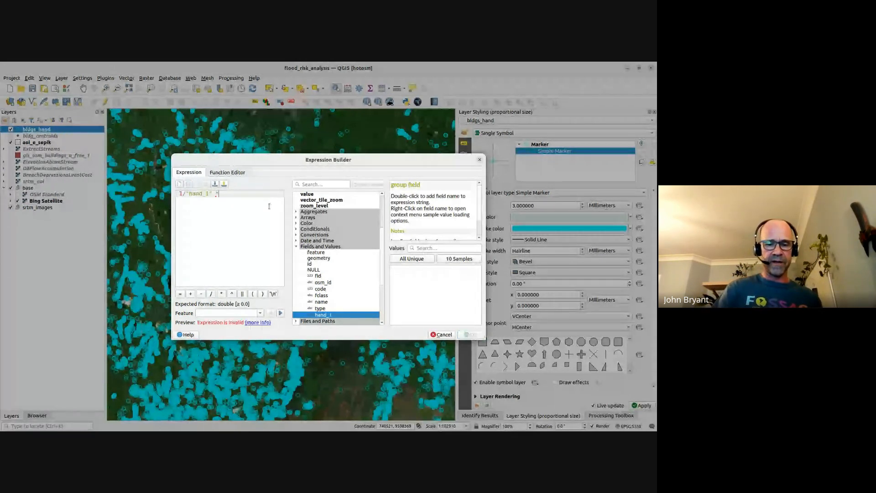
pyautogui.write('001')
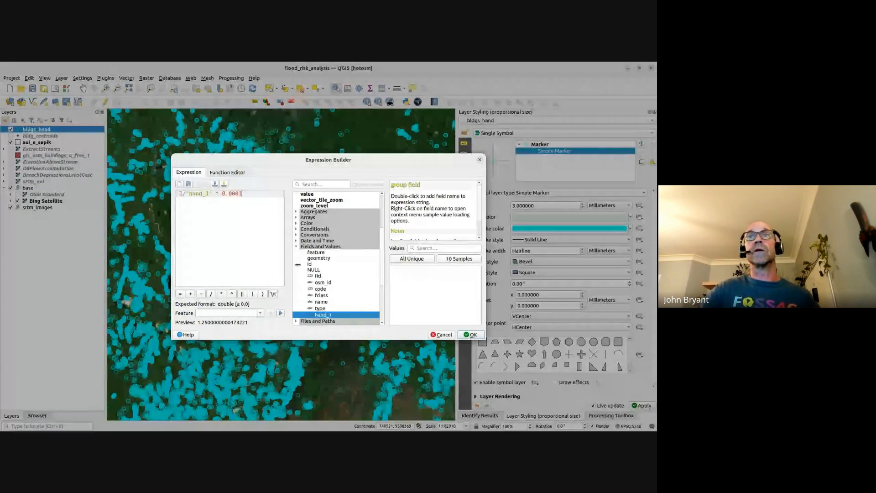
pyautogui.hotkey('ctrl', 'a')
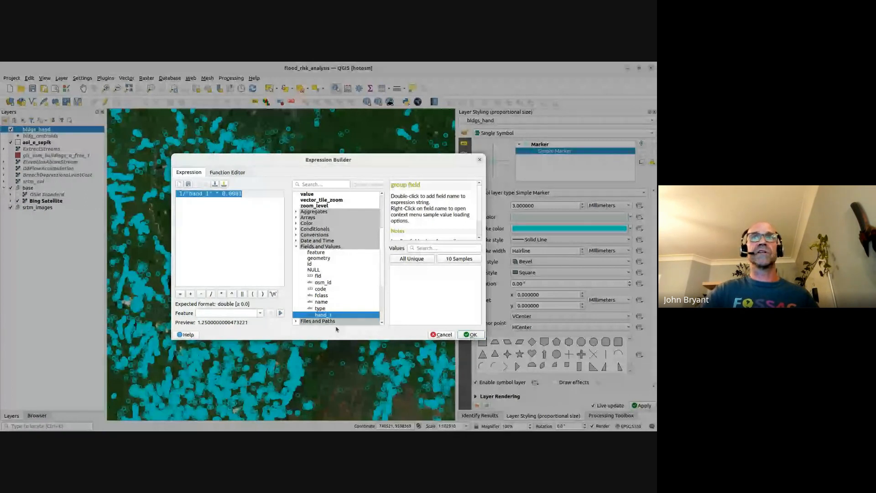
pyautogui.click(471, 334)
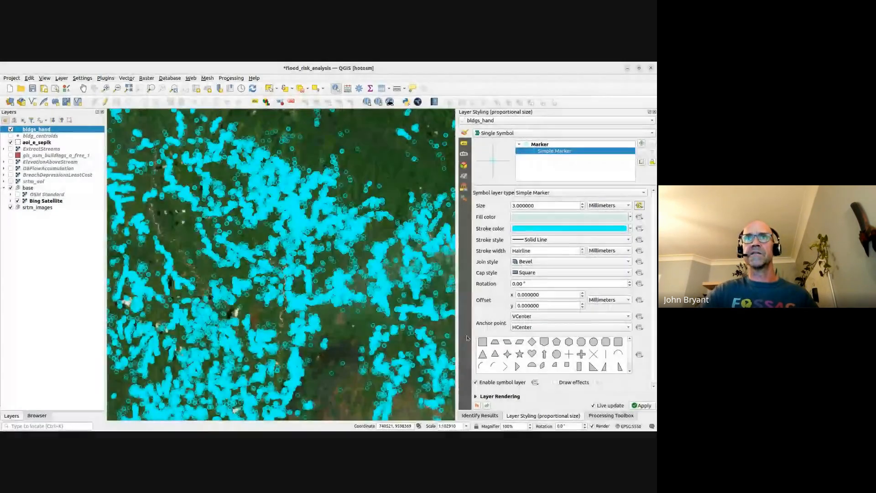
# Review the proportional circles across the whole area of interest and save the project.
pyautogui.scroll(-1, 287, 290)
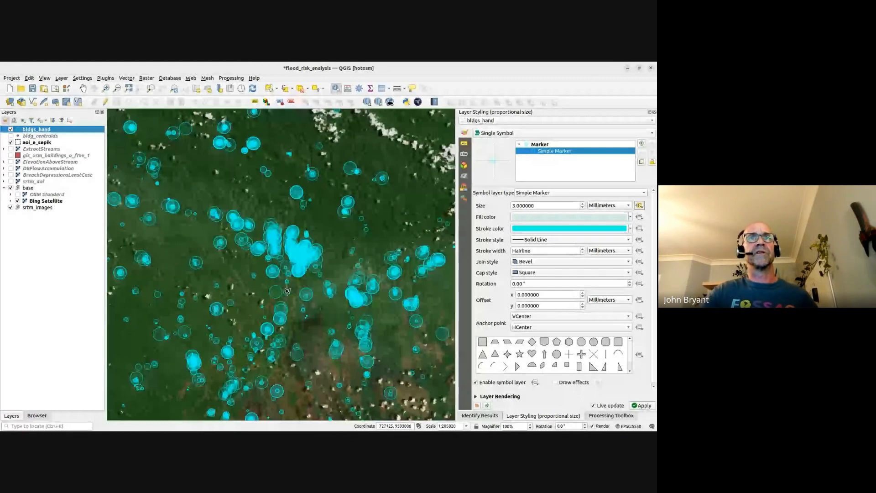
pyautogui.scroll(-2, 287, 290)
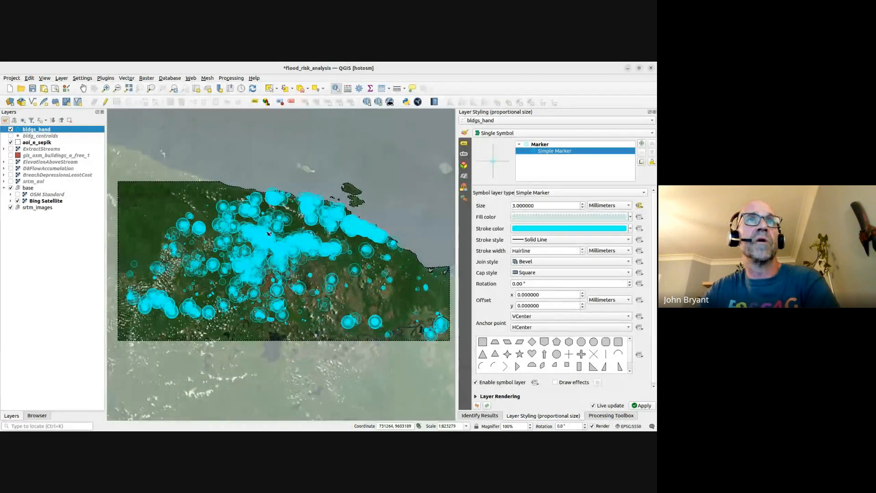
pyautogui.click(33, 89)
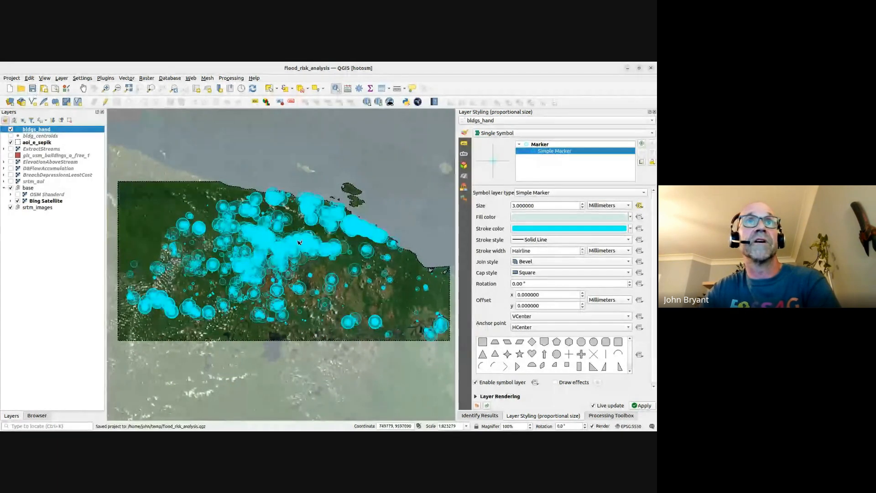
# Show the ExtractStreams and ElevationAboveStream layers beneath a cluster of building circles along a stream.
pyautogui.scroll(2, 300, 243)
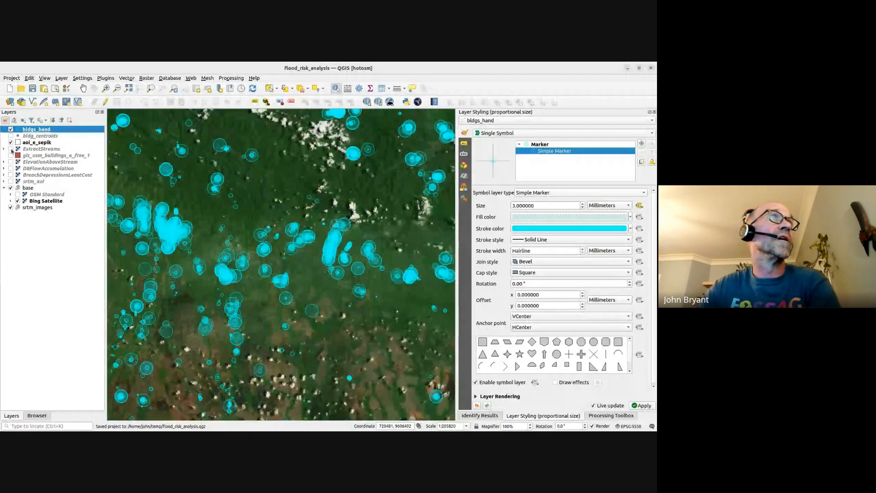
pyautogui.click(11, 149)
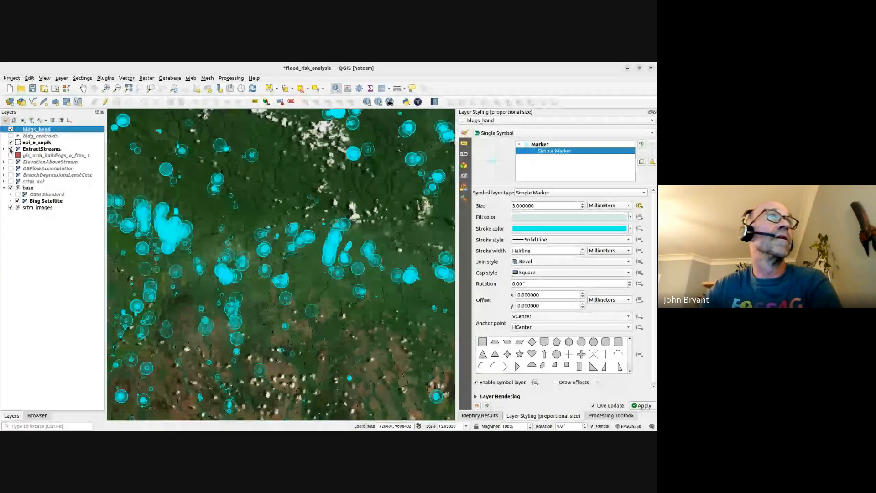
pyautogui.scroll(4, 300, 196)
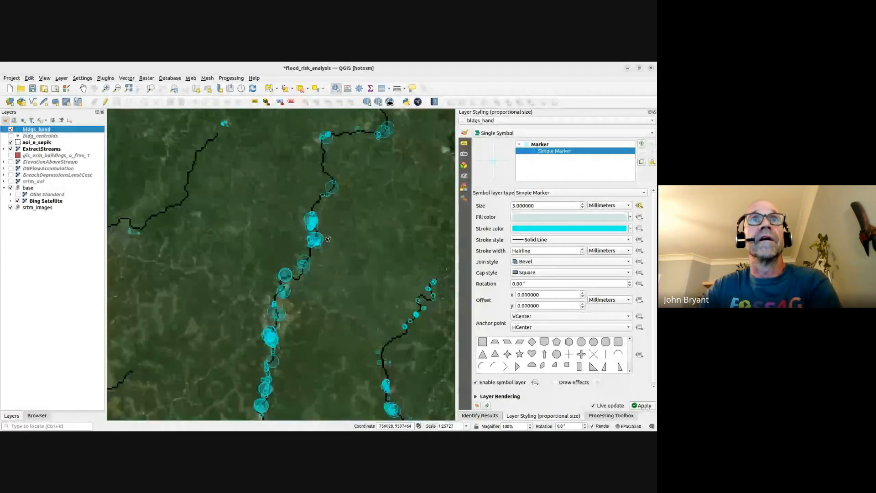
pyautogui.scroll(1, 299, 196)
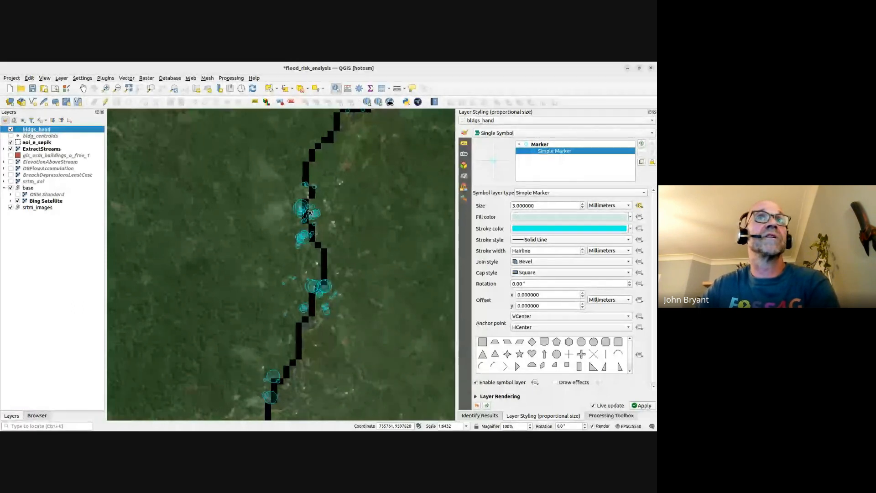
pyautogui.click(11, 162)
pyautogui.scroll(1, 327, 299)
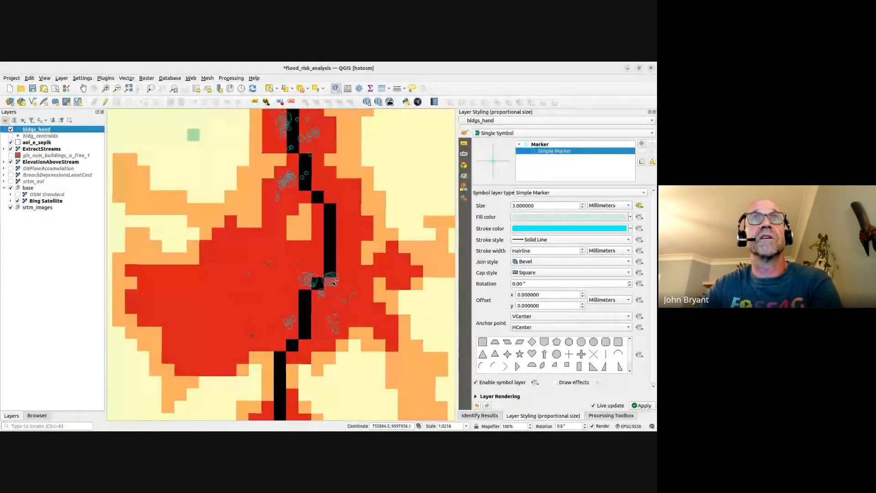
# Identify bldgs_hand buildings beside the stream and inspect their hand_1 values in a widened map view.
pyautogui.click(333, 282)
pyautogui.moveTo(343, 304)
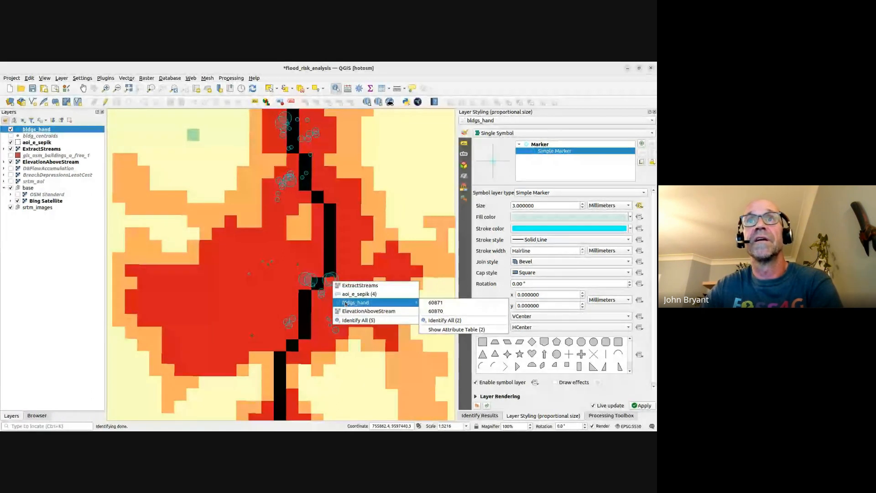
pyautogui.click(436, 311)
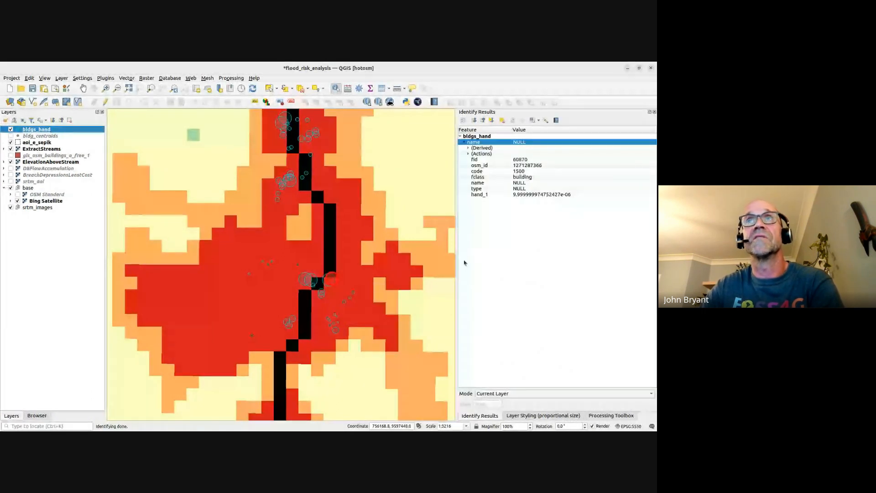
pyautogui.moveTo(456, 208); pyautogui.dragTo(488, 207)
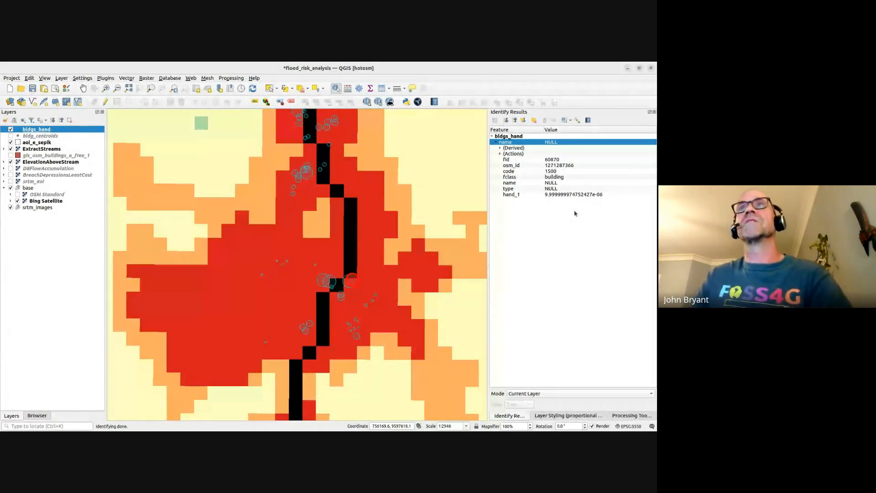
pyautogui.click(318, 267)
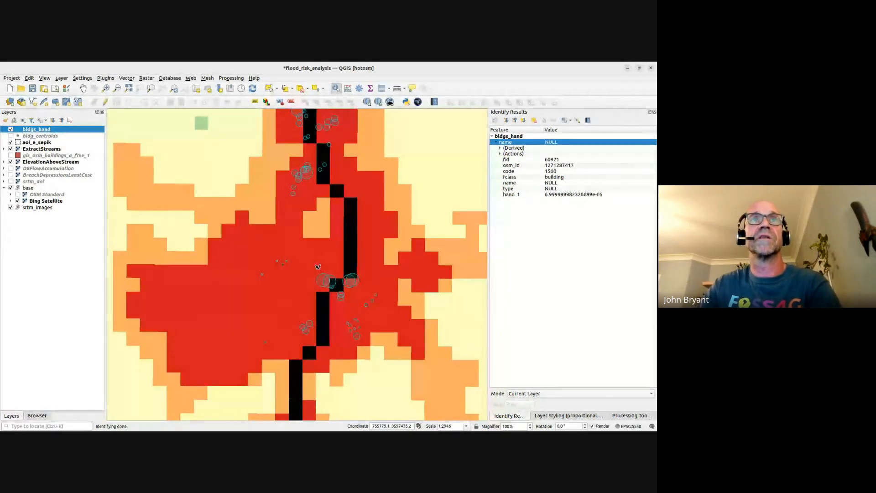
# Identify one more small-circle bldgs_hand building west of the stream to check its hand_1 value, and save the project.
pyautogui.click(279, 263)
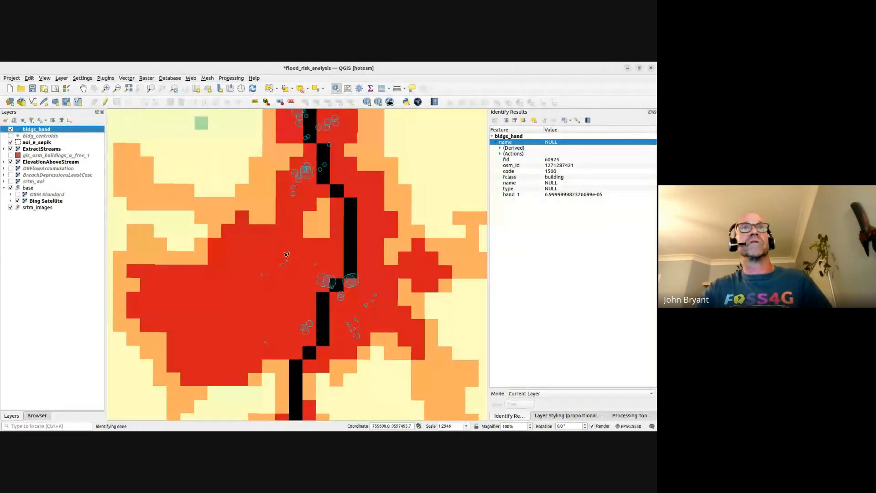
pyautogui.scroll(-1, 294, 252)
pyautogui.scroll(-2, 294, 251)
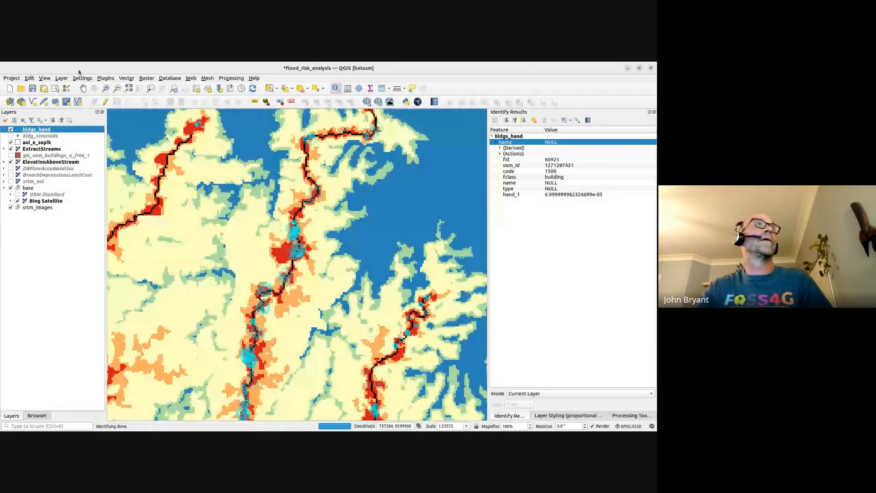
pyautogui.click(30, 89)
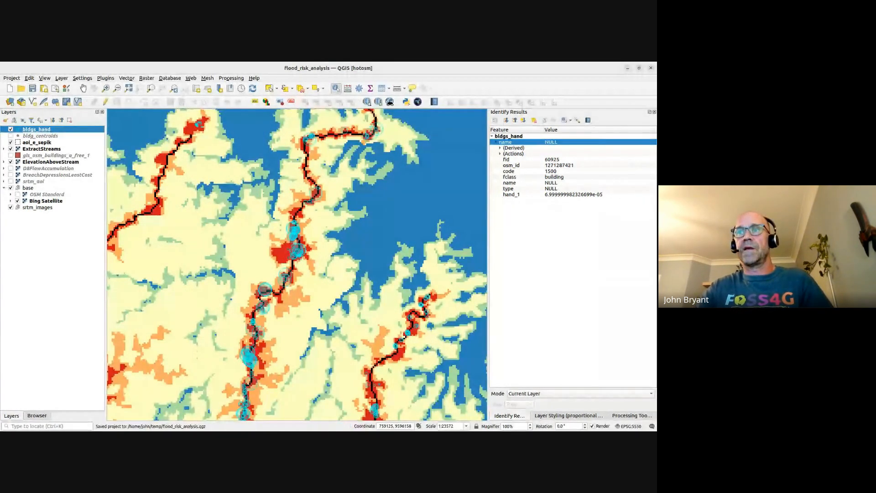
# Compare the saved risk categories and proportional size styles of bldgs_hand over a wider stretch of streams.
pyautogui.click(568, 415)
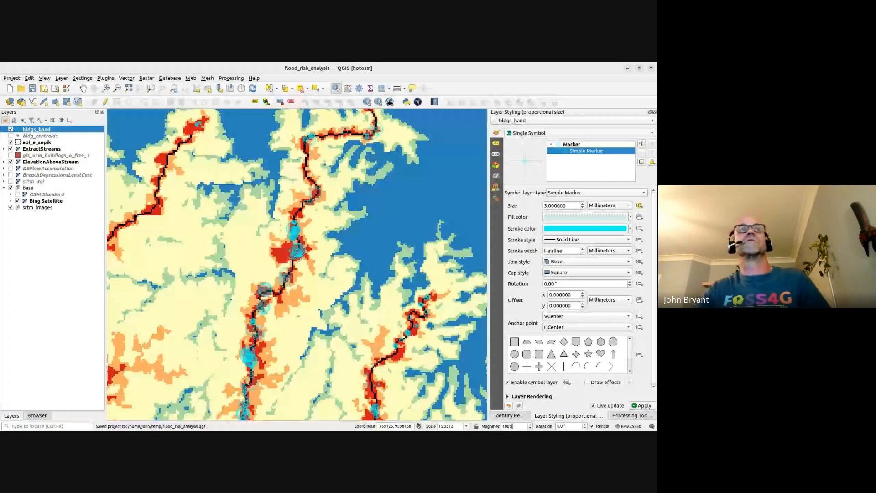
pyautogui.click(495, 187)
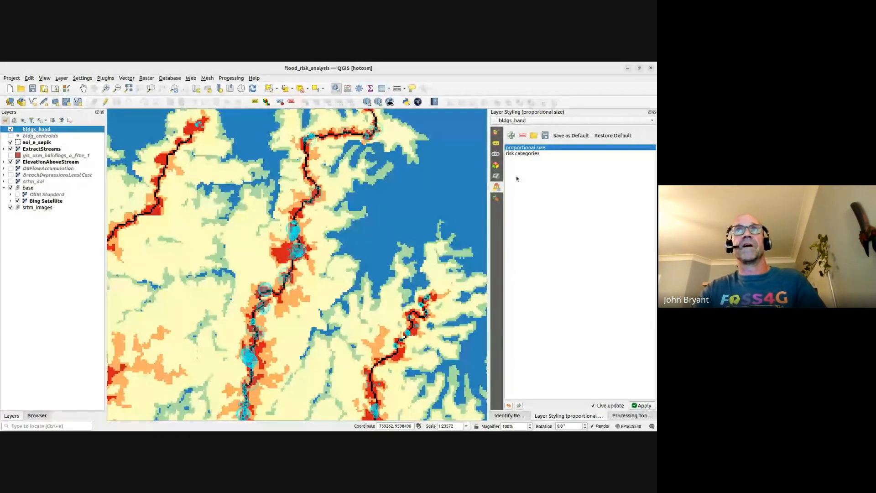
pyautogui.hotkey('ctrl', 'alt', '-')
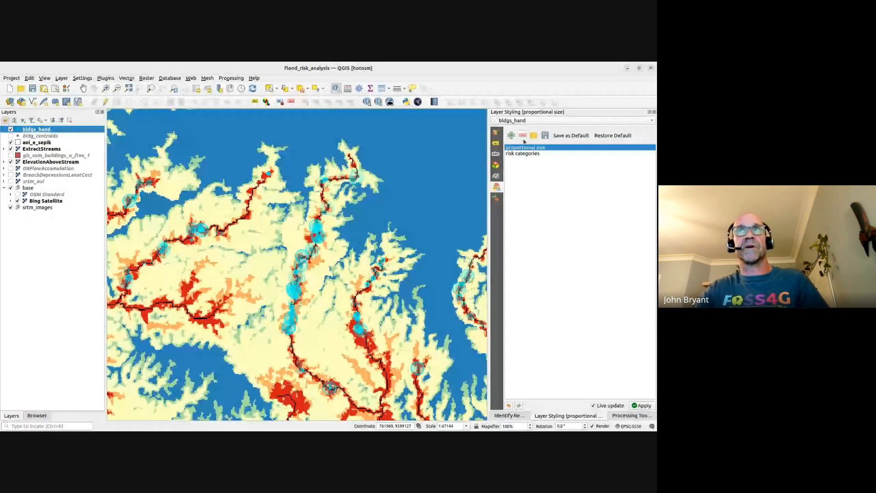
pyautogui.click(520, 156)
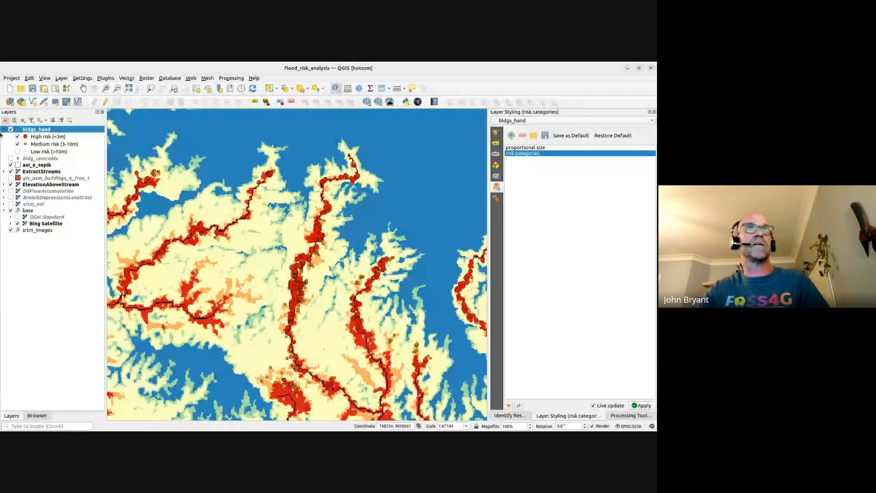
pyautogui.click(525, 147)
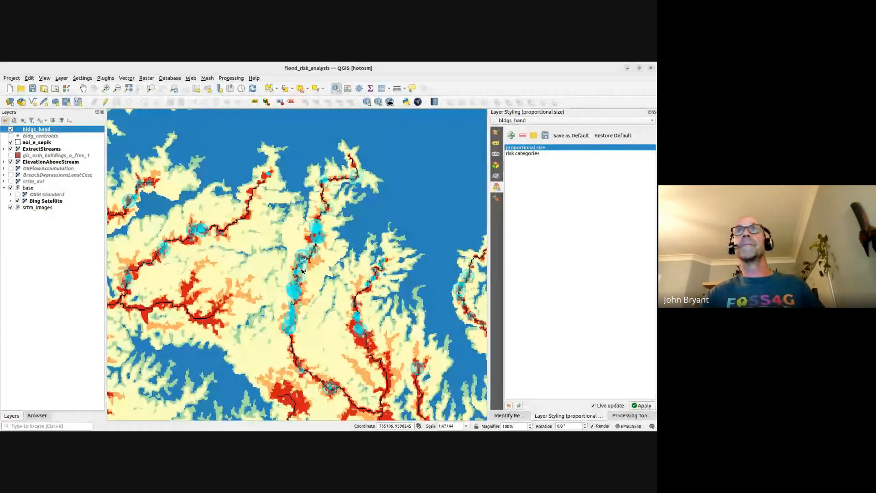
# Switch bldgs_hand to the risk categories style from the layer's own list of styles and save the project.
pyautogui.rightClick(32, 129)
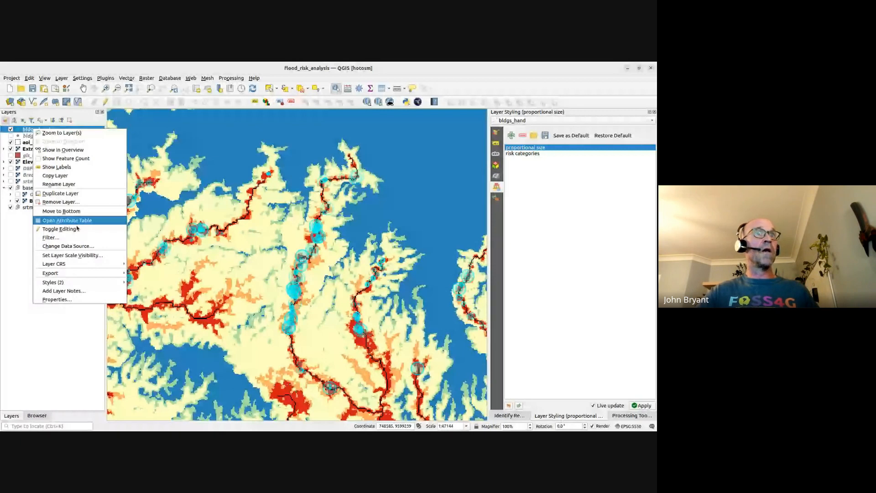
pyautogui.moveTo(91, 282)
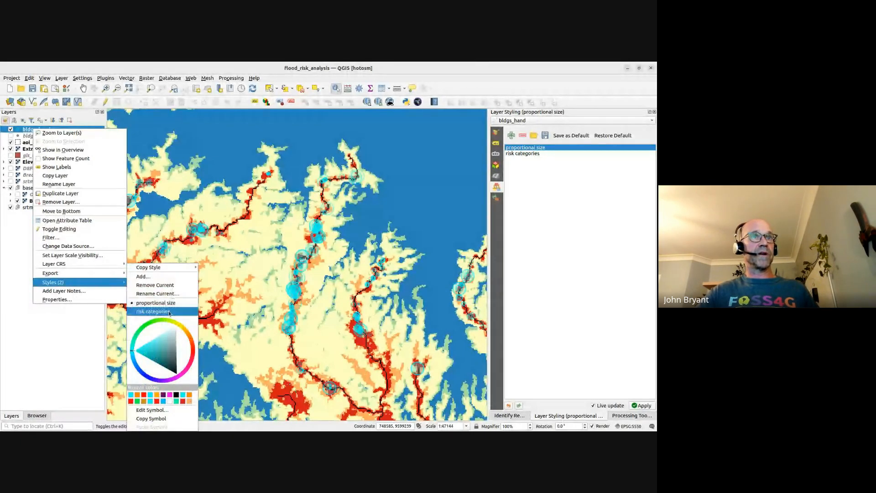
pyautogui.click(153, 311)
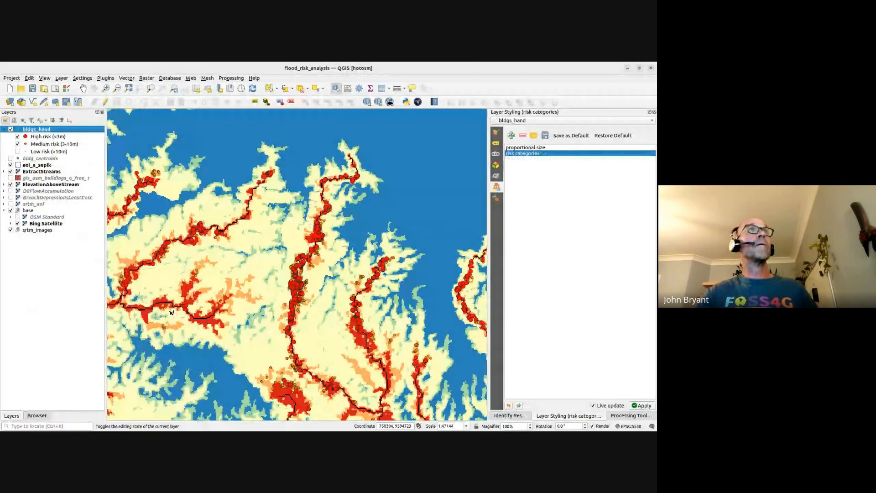
pyautogui.hotkey('ctrl', 's')
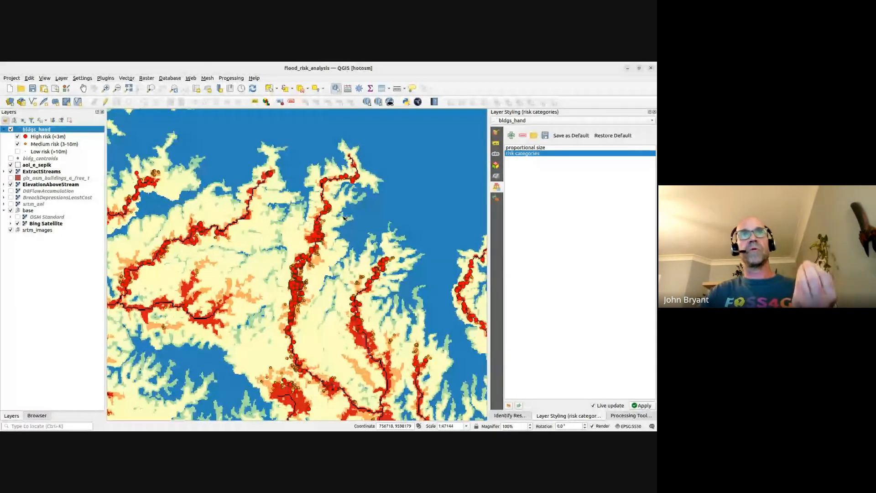
# Review the risk categories over a wider part of the area of interest and hide the bldgs_hand layer.
pyautogui.scroll(-2, 347, 255)
pyautogui.moveTo(351, 293); pyautogui.dragTo(293, 210)
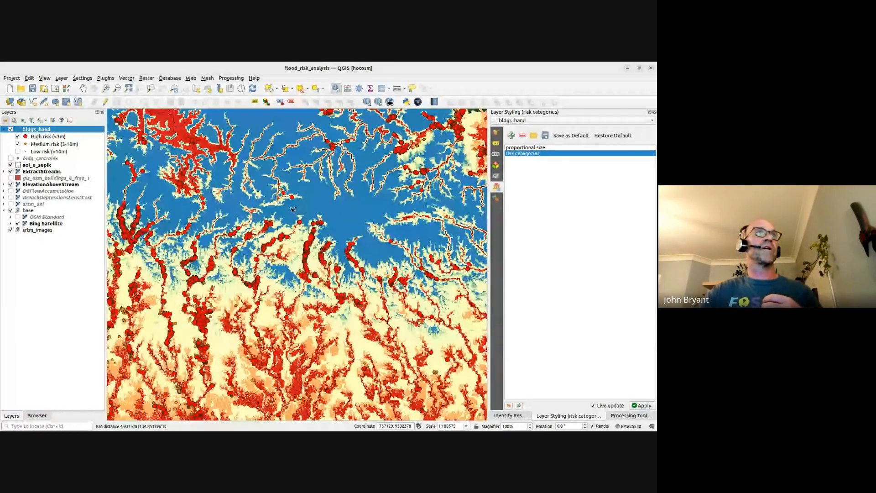
pyautogui.click(11, 129)
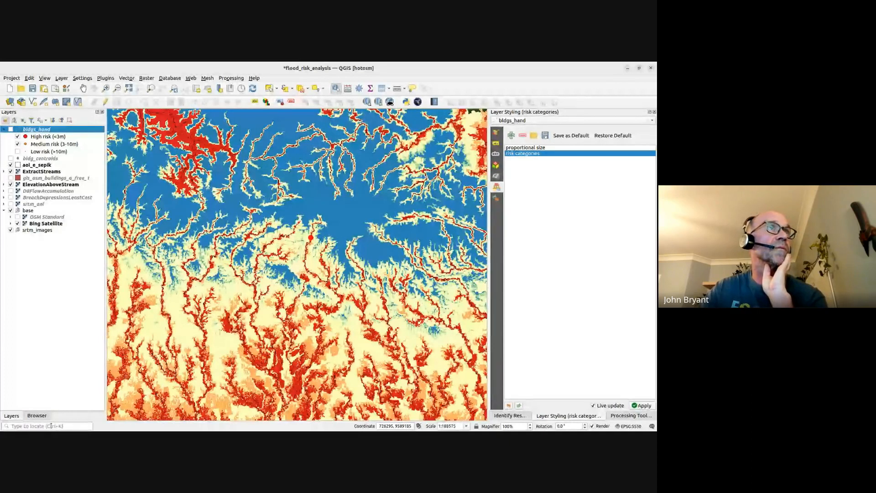
# Add gis_osm_roads_free_1.shp from the osm_geofabrik Papua New Guinea data folder to the map.
pyautogui.click(37, 415)
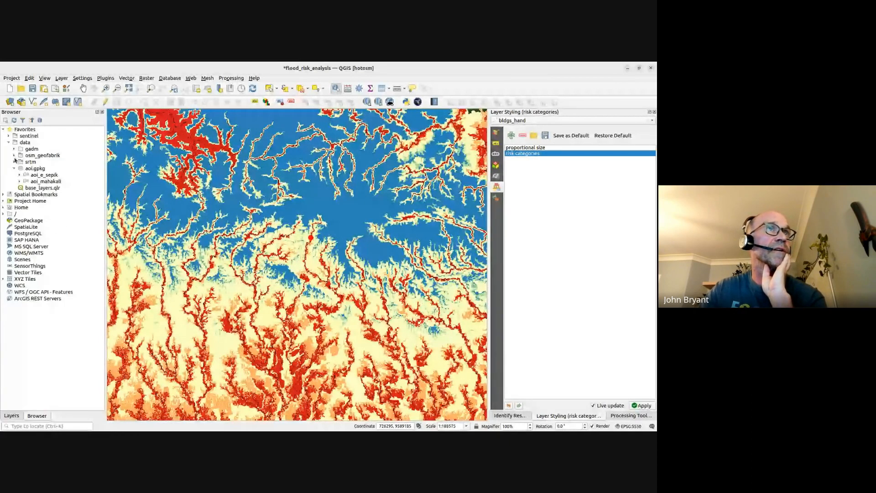
pyautogui.click(14, 156)
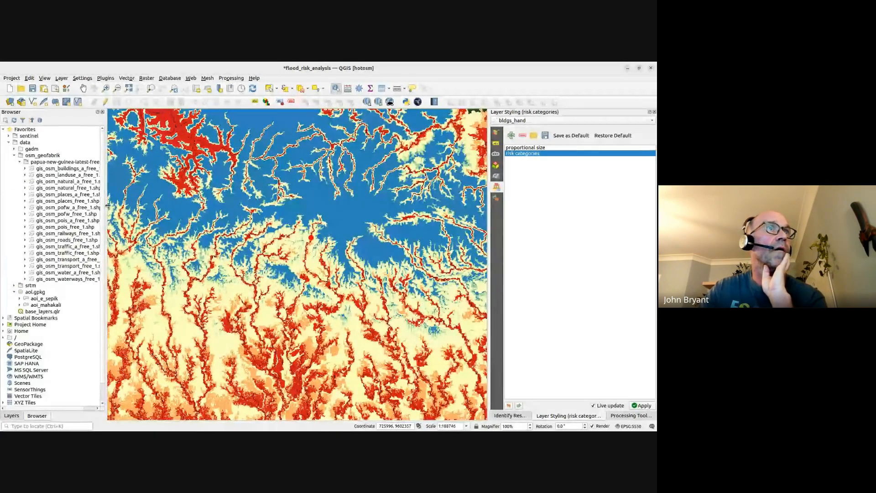
pyautogui.moveTo(108, 206); pyautogui.dragTo(128, 205)
pyautogui.click(64, 240)
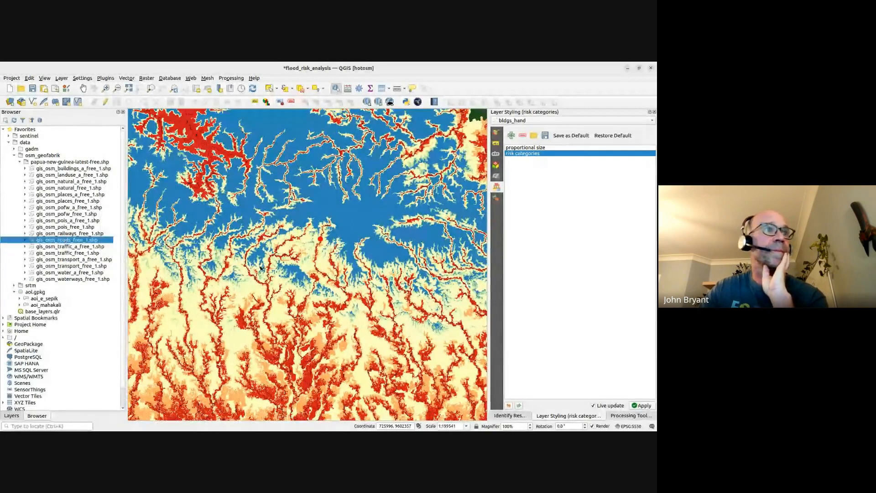
pyautogui.moveTo(64, 240); pyautogui.dragTo(261, 268)
pyautogui.click(11, 416)
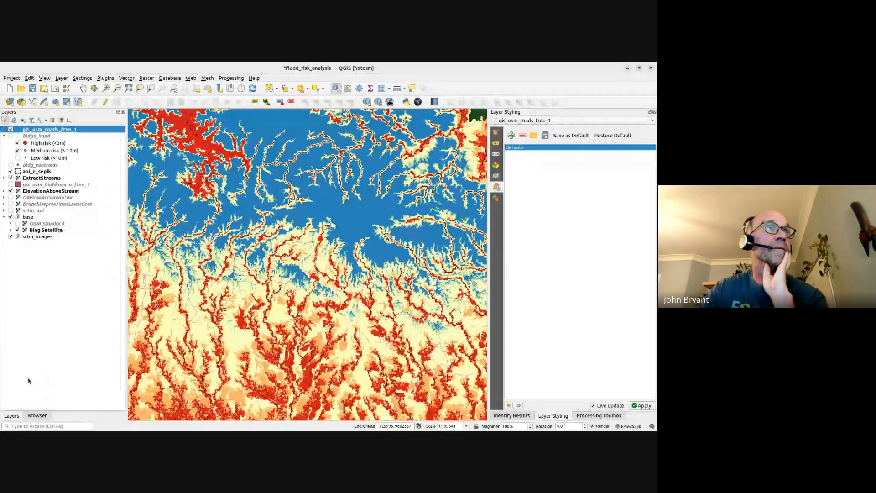
# Hide ExtractStreams and ElevationAboveStream, replace the Bing Satellite base with OSM Standard, and save the project.
pyautogui.click(10, 178)
pyautogui.click(11, 191)
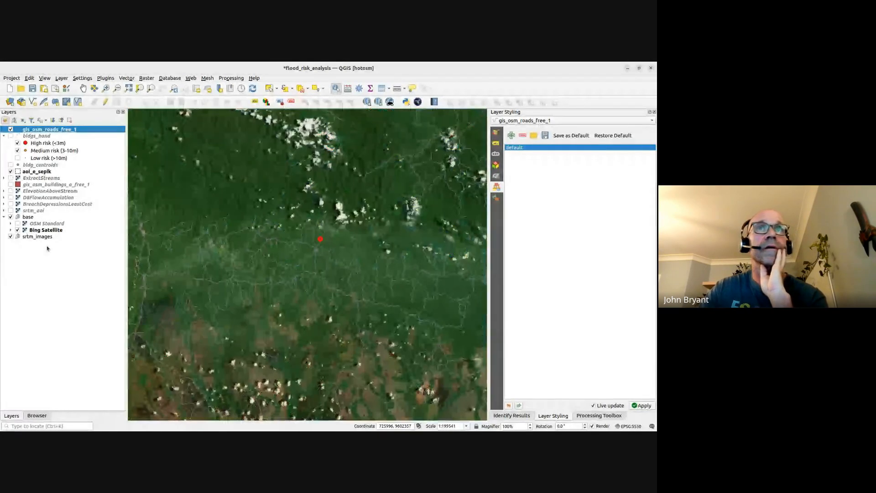
pyautogui.click(17, 224)
pyautogui.click(18, 230)
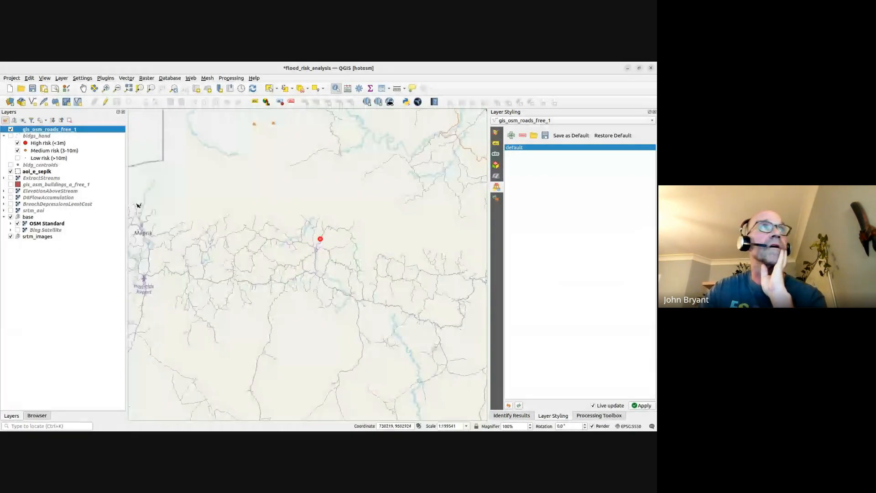
pyautogui.click(32, 89)
# Clip gis_osm_roads_free_1 to the aoi_e_sepik overlay as a temporary layer and hide the original roads layer.
pyautogui.scroll(-2, 323, 272)
pyautogui.moveTo(276, 297); pyautogui.dragTo(293, 276)
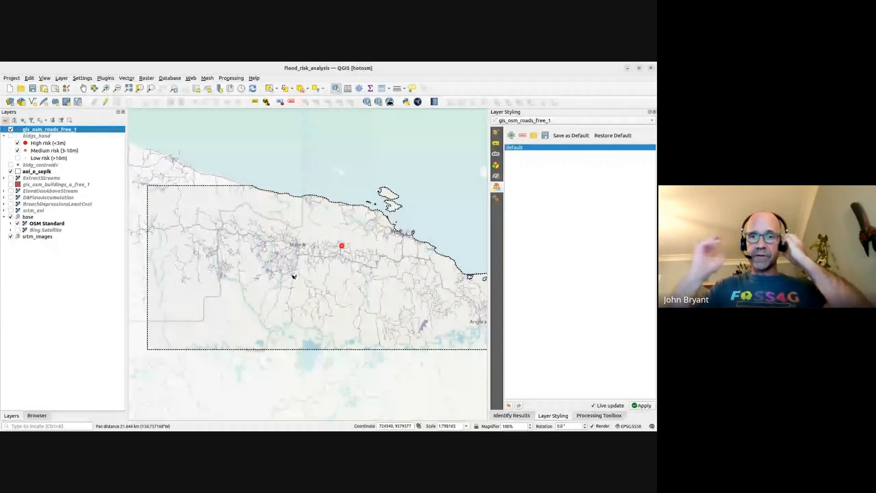
pyautogui.scroll(-2, 313, 277)
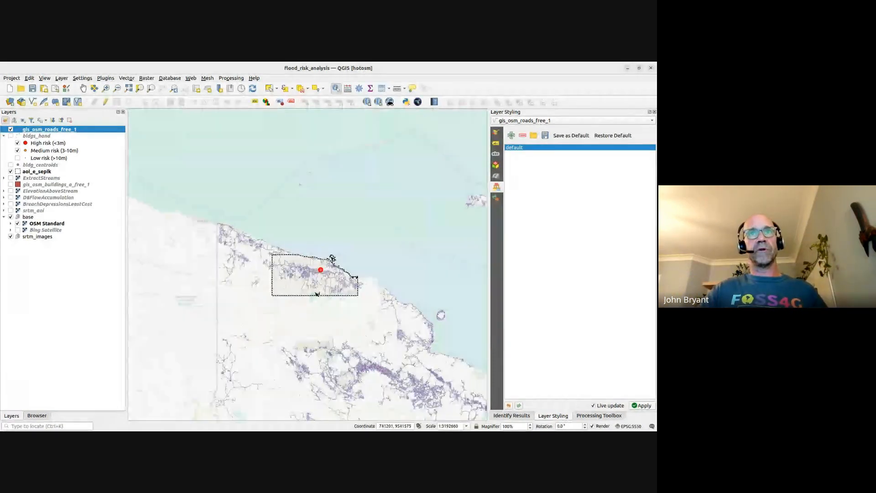
pyautogui.scroll(2, 319, 301)
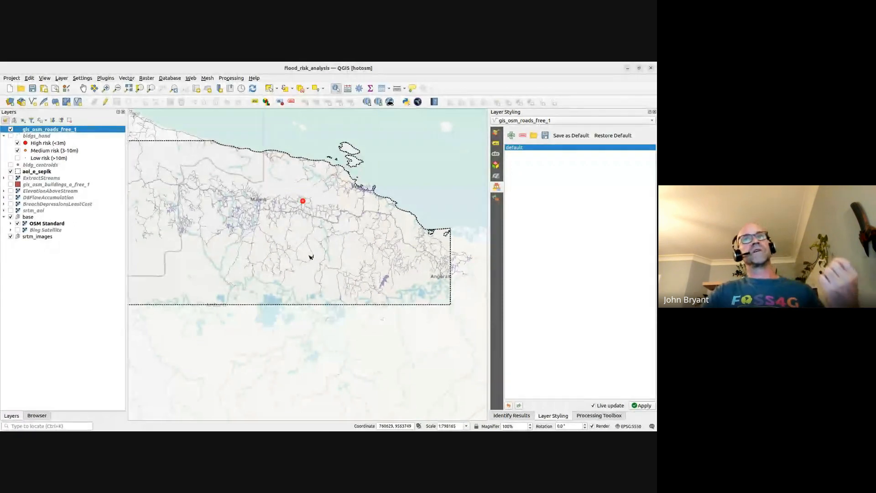
pyautogui.moveTo(290, 233); pyautogui.dragTo(319, 245)
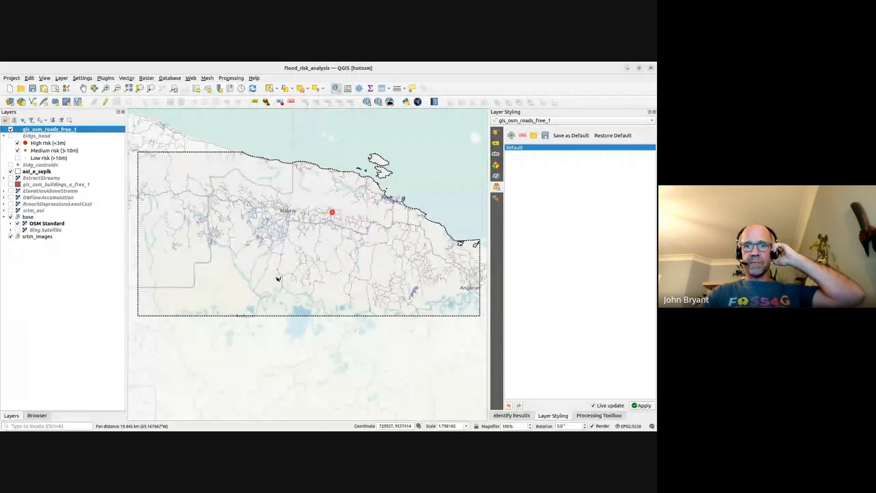
pyautogui.click(127, 78)
pyautogui.moveTo(132, 85)
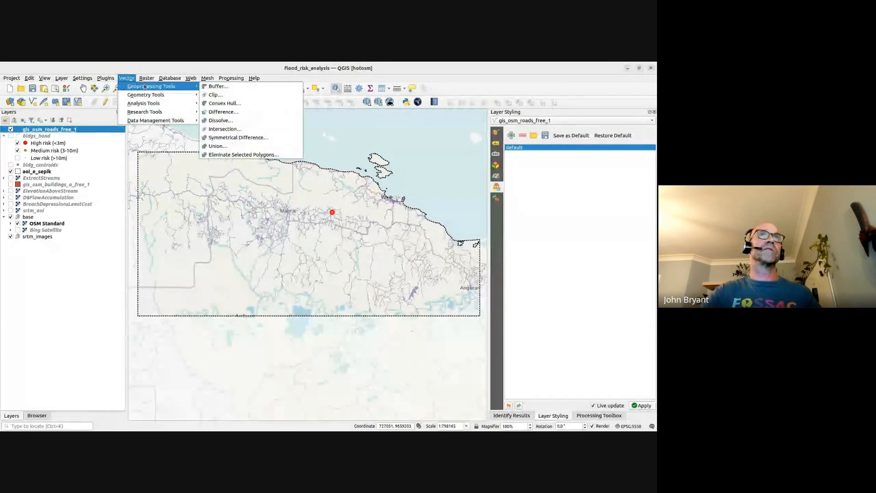
pyautogui.click(207, 94)
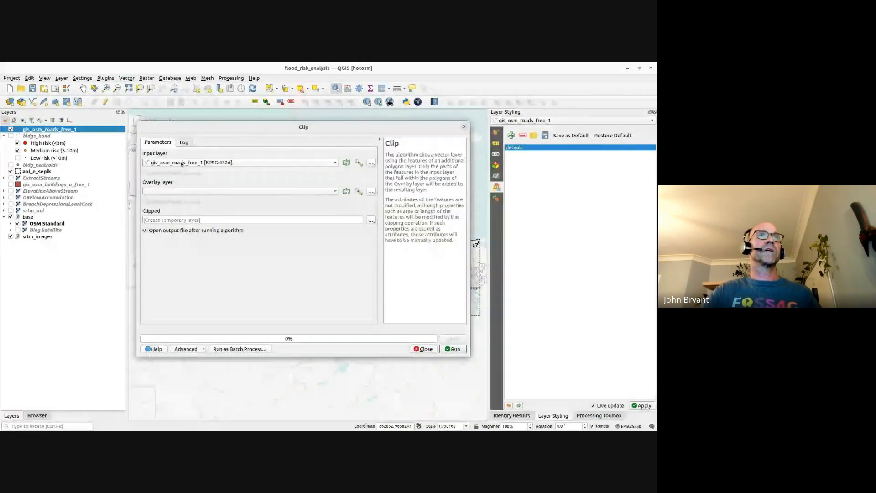
pyautogui.click(183, 191)
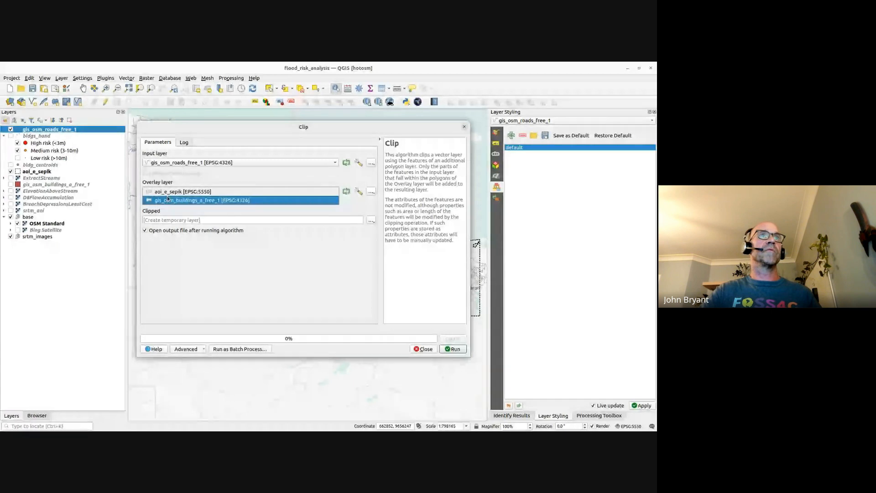
pyautogui.click(172, 191)
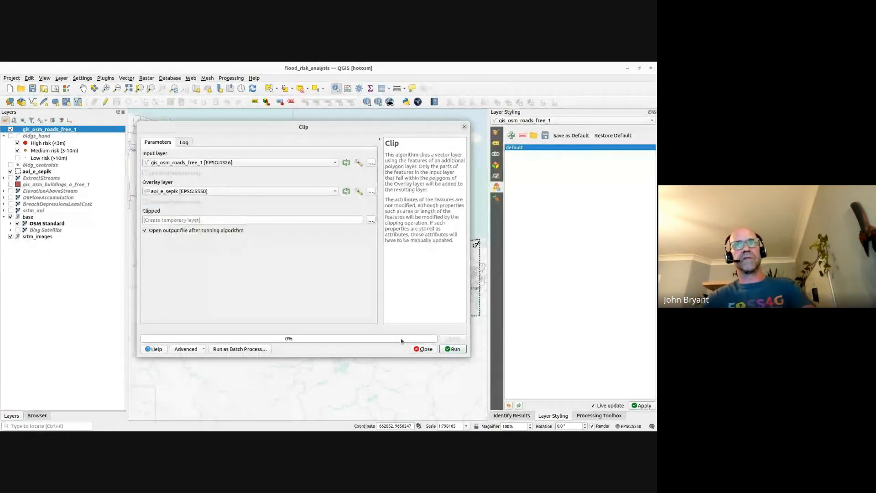
pyautogui.click(453, 350)
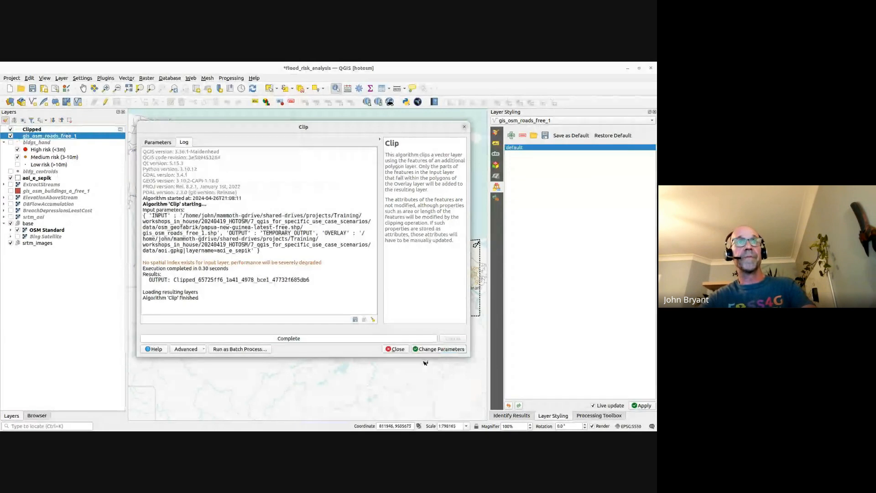
pyautogui.click(395, 349)
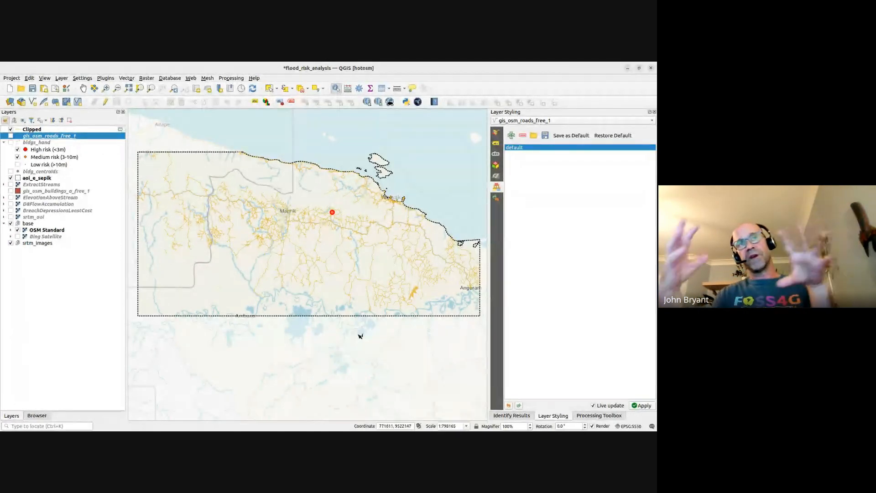
pyautogui.click(427, 157)
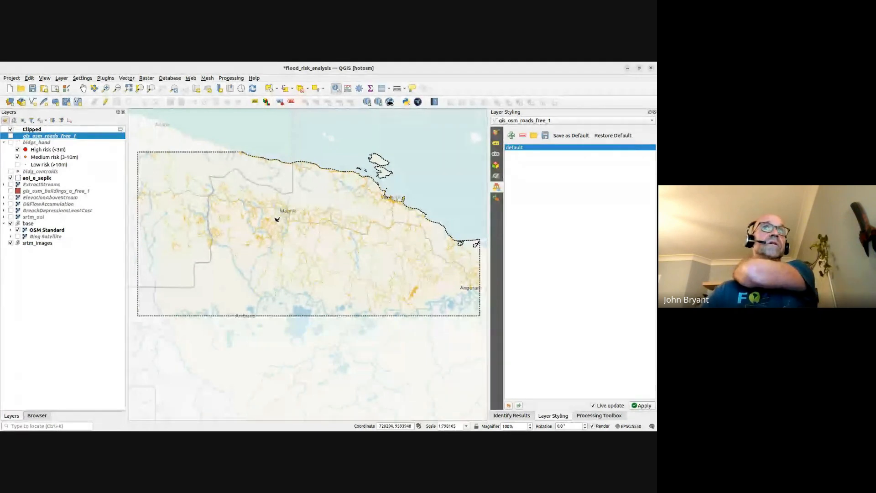
# Categorize the Clipped roads layer by the fclass field with random colors and classify all its values.
pyautogui.scroll(2, 281, 219)
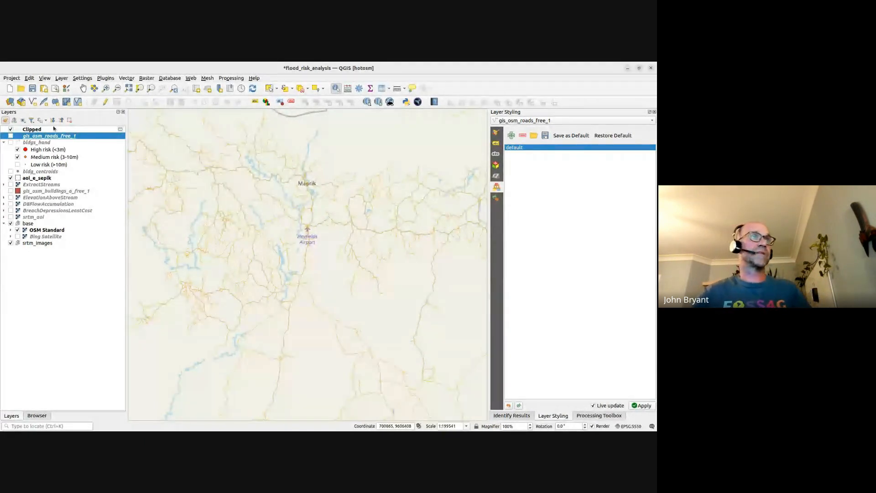
pyautogui.click(32, 129)
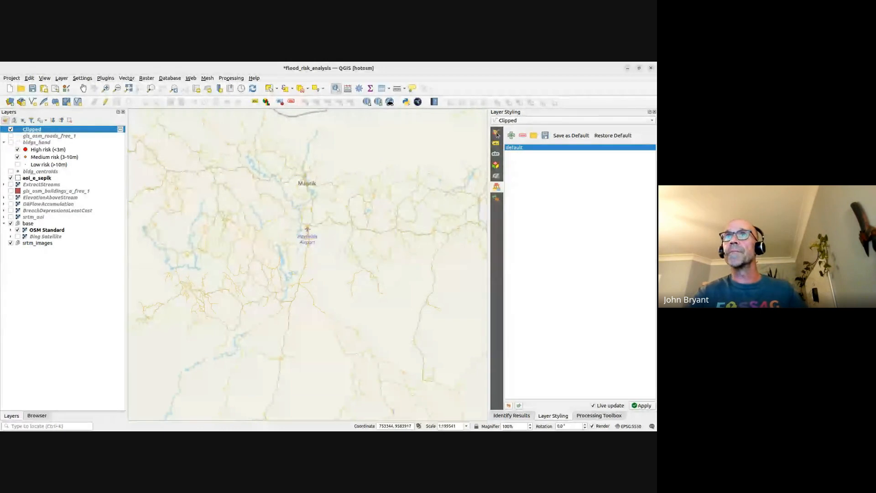
pyautogui.click(526, 133)
pyautogui.click(529, 143)
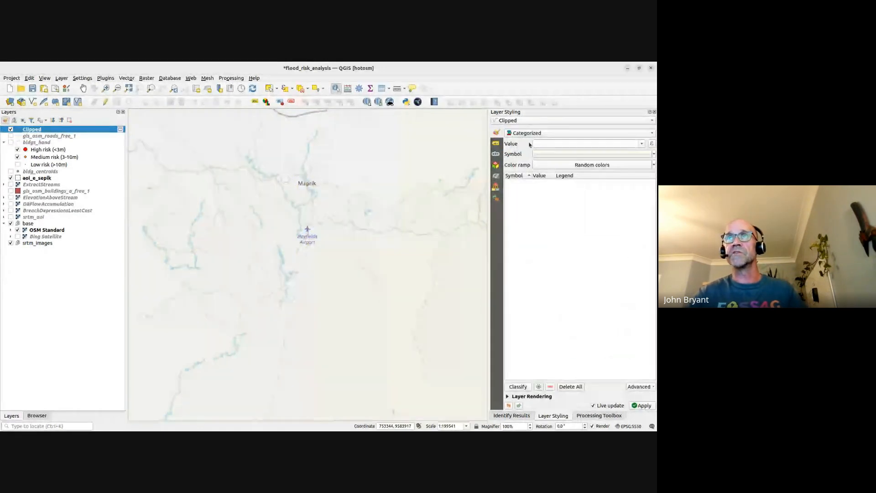
pyautogui.click(642, 144)
pyautogui.click(561, 151)
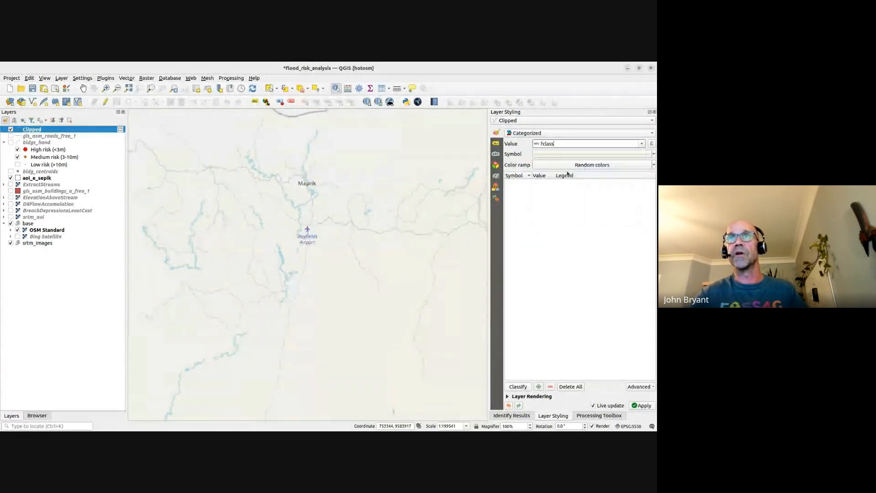
pyautogui.click(519, 387)
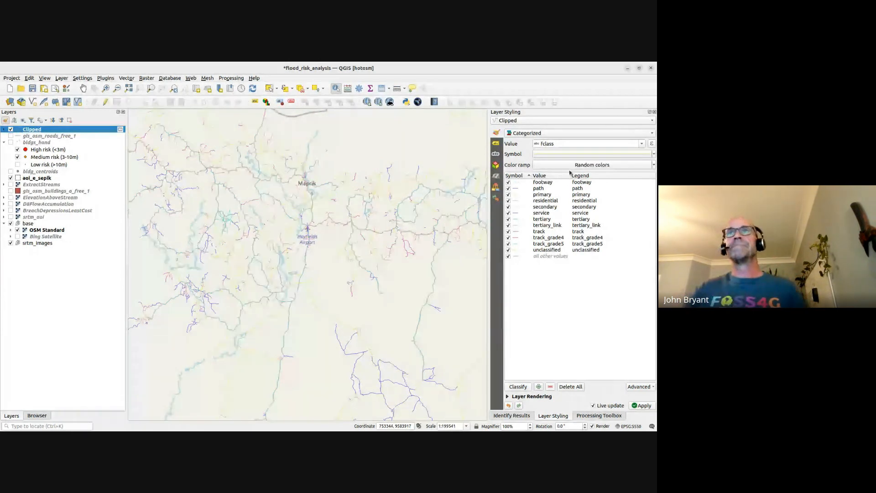
# Highlight the primary, secondary and tertiary classes together in the Clipped layer's category list.
pyautogui.click(544, 195)
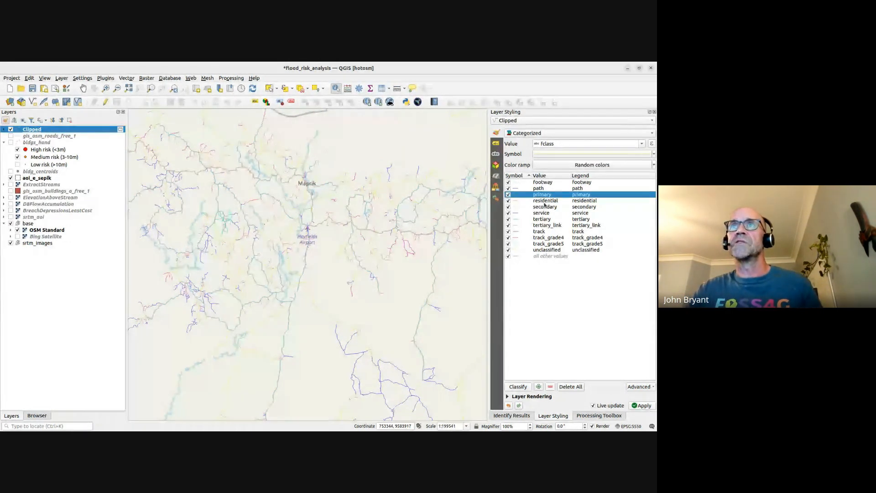
pyautogui.keyDown('ctrl'); pyautogui.click(544, 207); pyautogui.keyUp('ctrl')
pyautogui.keyDown('ctrl'); pyautogui.click(544, 219); pyautogui.keyUp('ctrl')
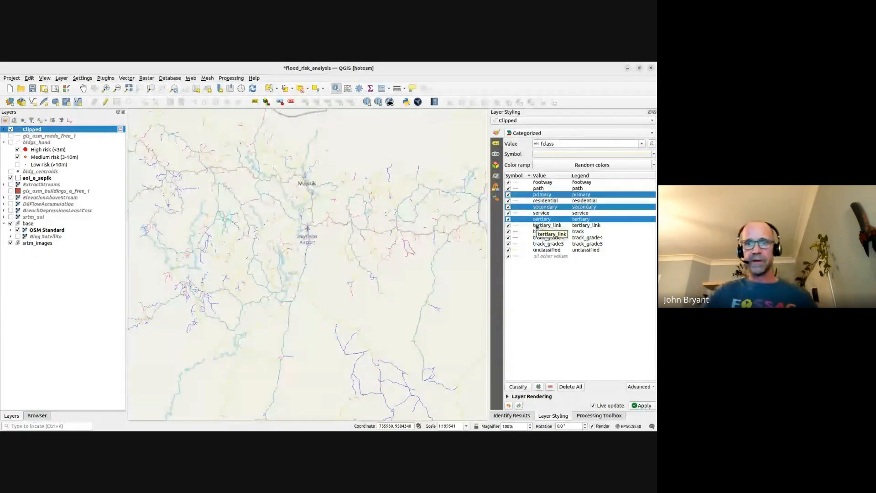
# Start a select-by-expression on Clipped with "fclass" in () and list all unique fclass values.
pyautogui.click(285, 90)
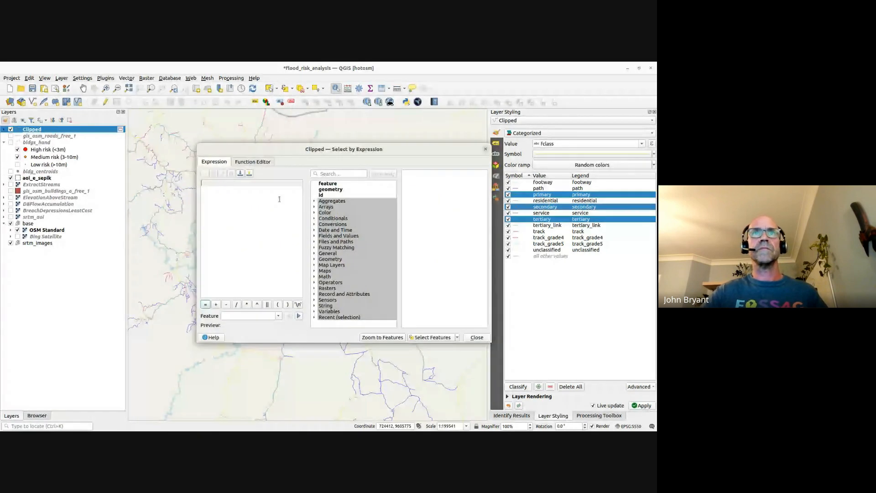
pyautogui.click(314, 236)
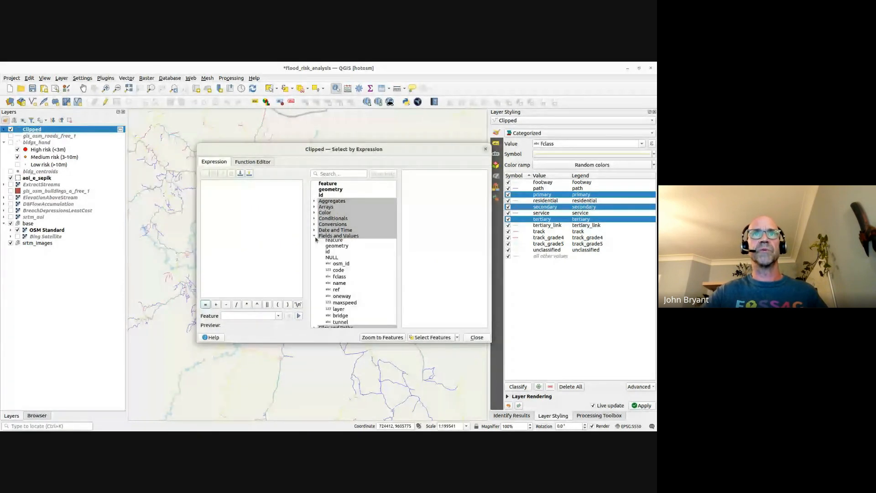
pyautogui.doubleClick(338, 279)
pyautogui.write('in ')
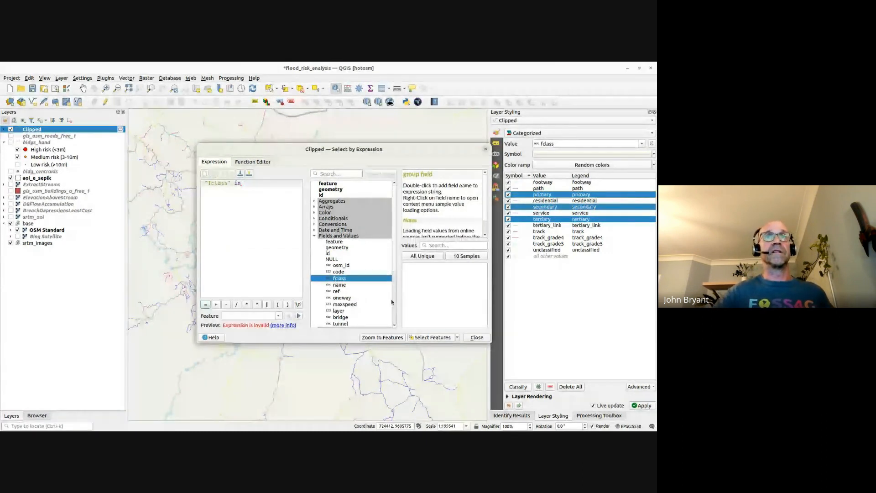
pyautogui.write('(')
pyautogui.click(422, 256)
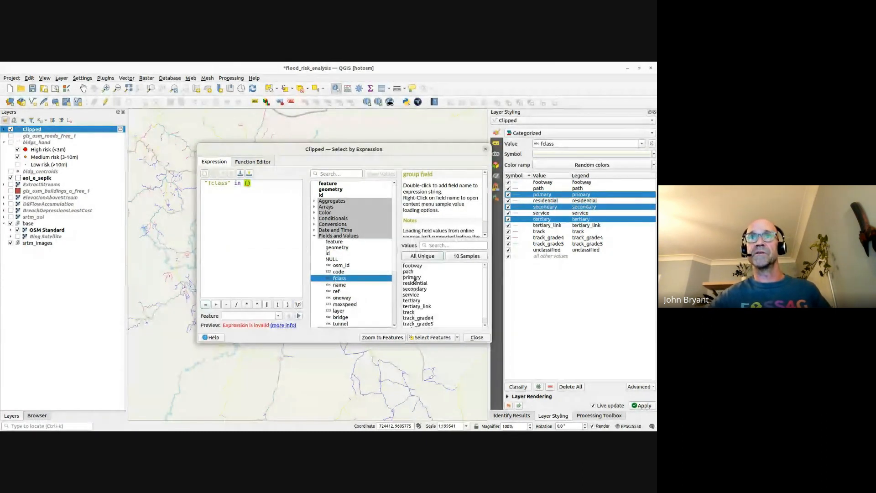
# Fill the expression's list with 'primary', 'secondary' and 'tertiary', select the matching roads, and show them over Bing Satellite.
pyautogui.doubleClick(412, 277)
pyautogui.write(',')
pyautogui.click(414, 290)
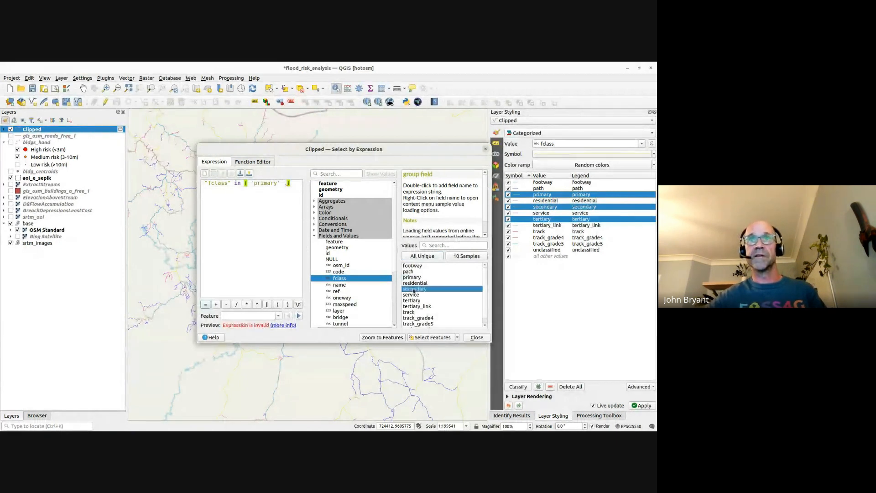
pyautogui.doubleClick(414, 289)
pyautogui.write(',')
pyautogui.doubleClick(411, 301)
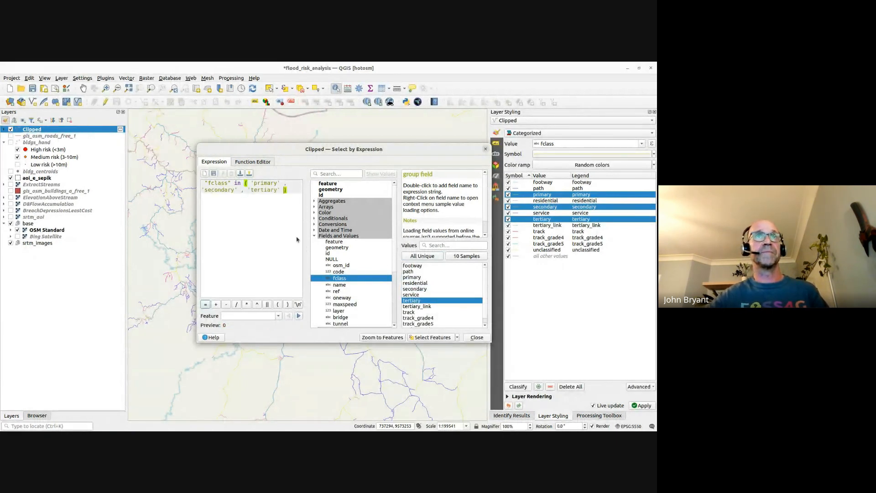
pyautogui.moveTo(288, 190); pyautogui.dragTo(203, 182)
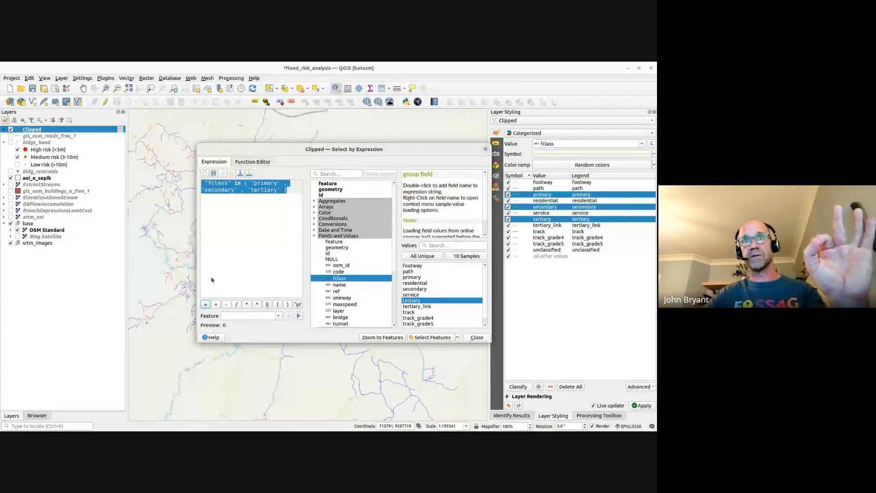
pyautogui.click(432, 337)
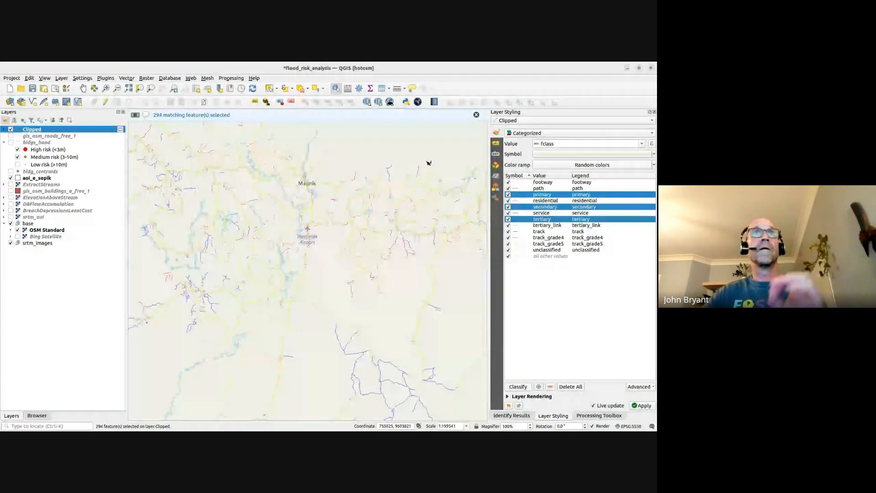
pyautogui.click(18, 236)
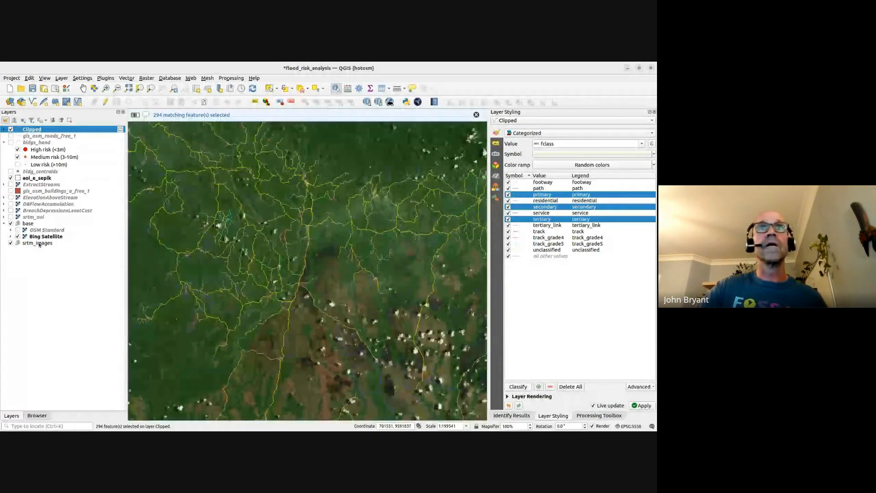
pyautogui.scroll(-1, 280, 251)
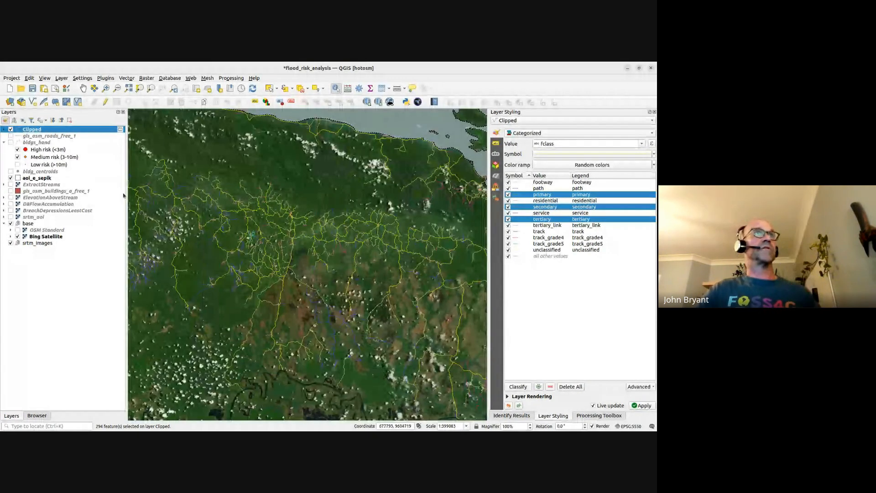
# Make the selected Clipped roads permanent in flood_analysis.gpkg as layer rds_aoi, using the project CRS EPSG:5550.
pyautogui.rightClick(39, 129)
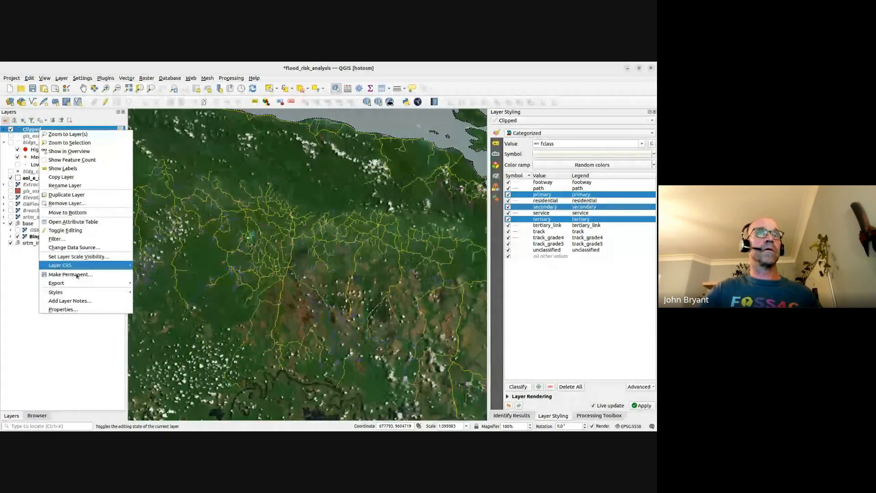
pyautogui.click(73, 274)
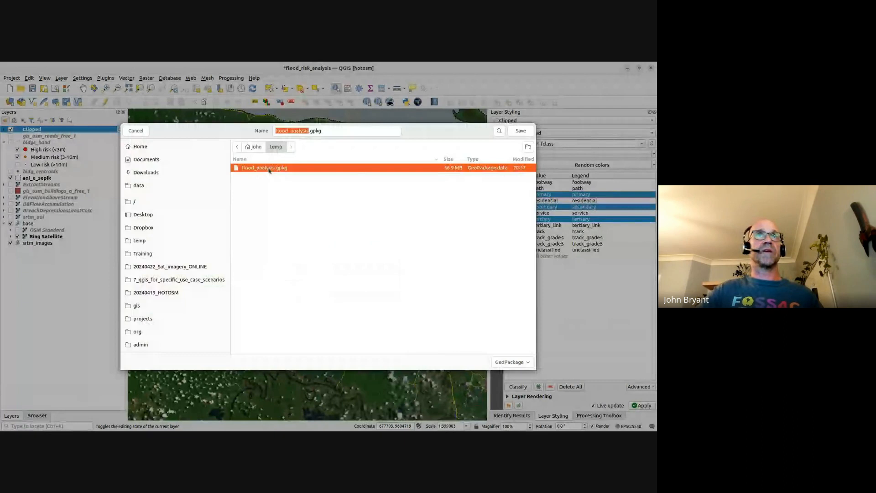
pyautogui.press('Return')
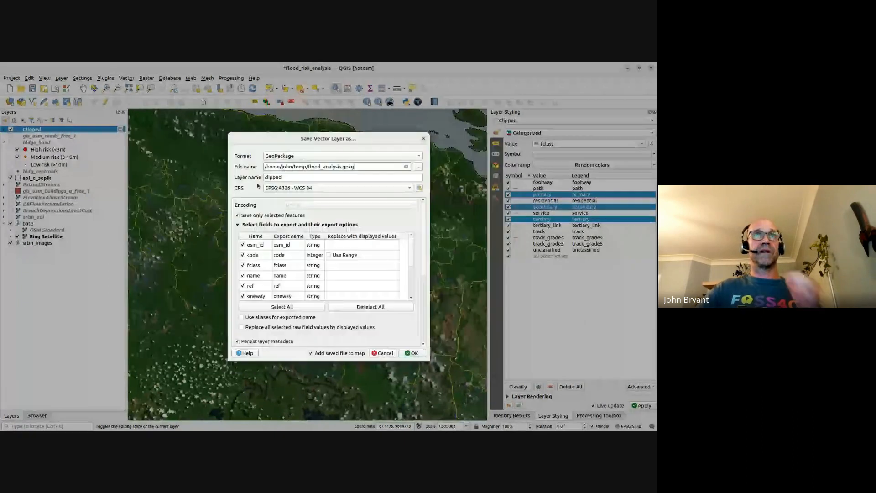
pyautogui.press('Tab')
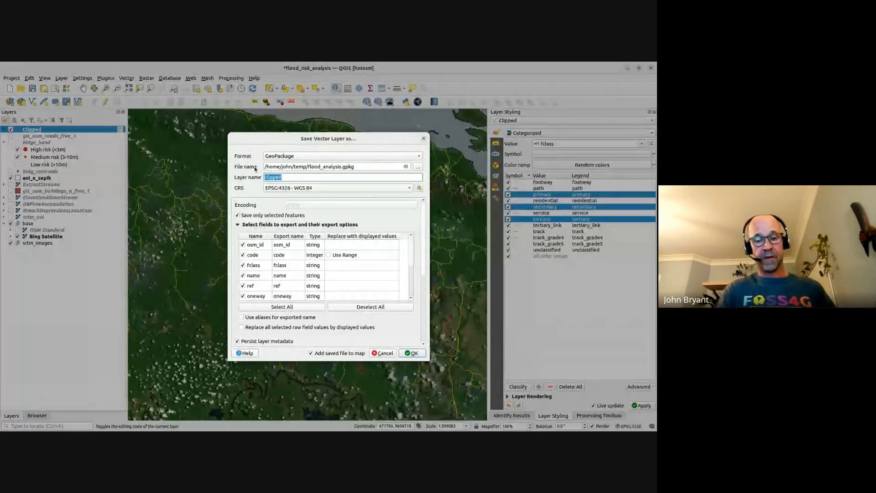
pyautogui.write('aoi_rds')
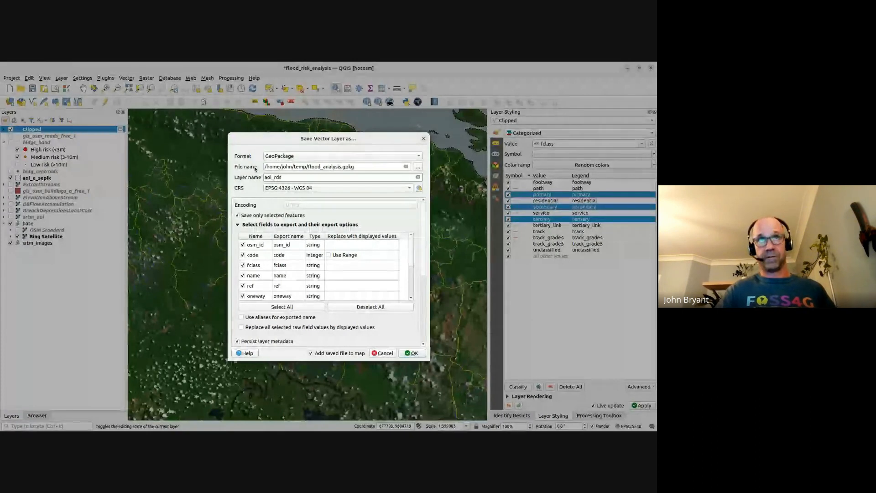
pyautogui.hotkey('ctrl', 'a')
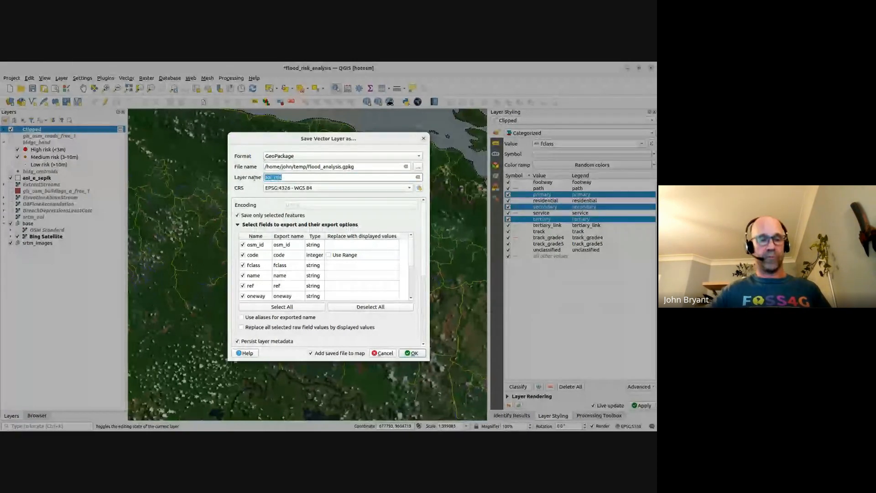
pyautogui.write('rds_aoi')
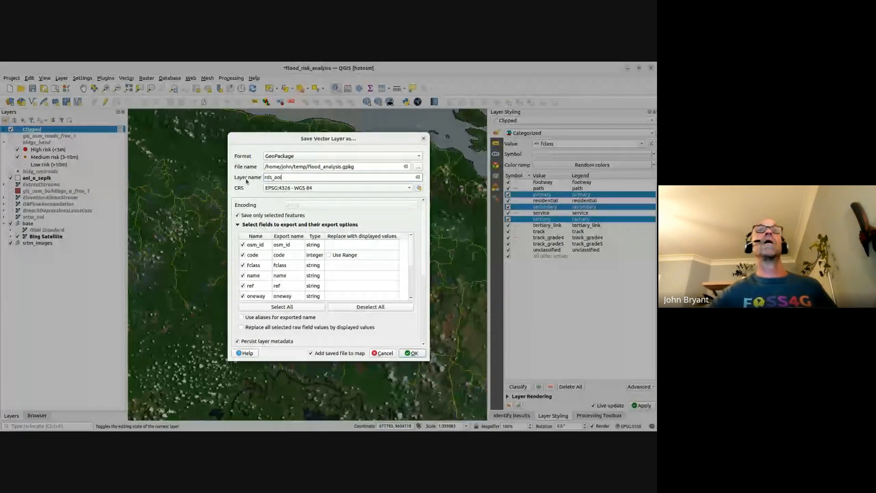
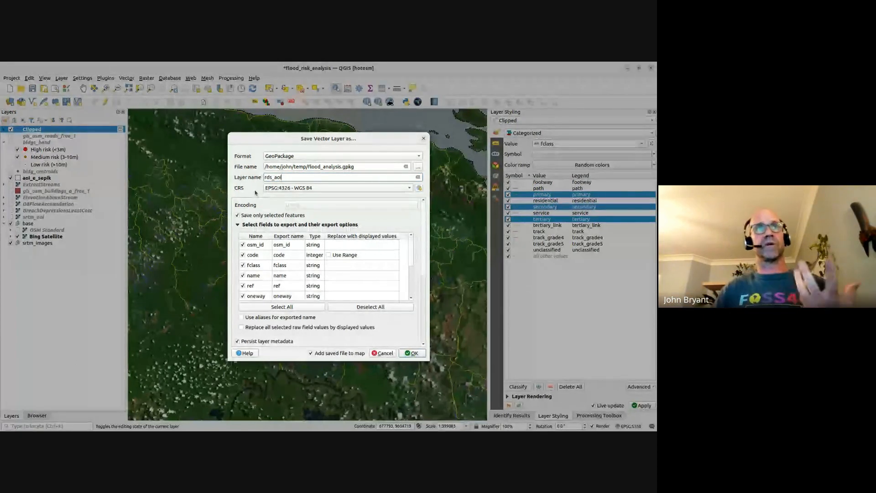
pyautogui.click(280, 188)
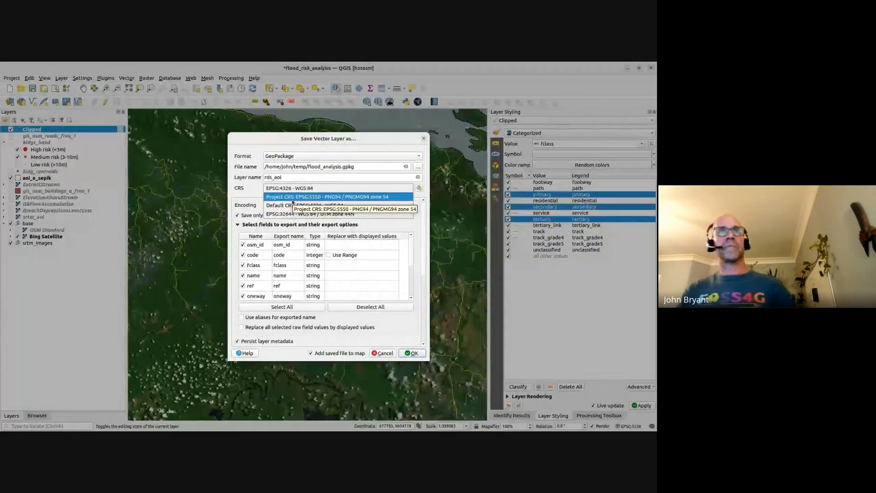
pyautogui.click(288, 199)
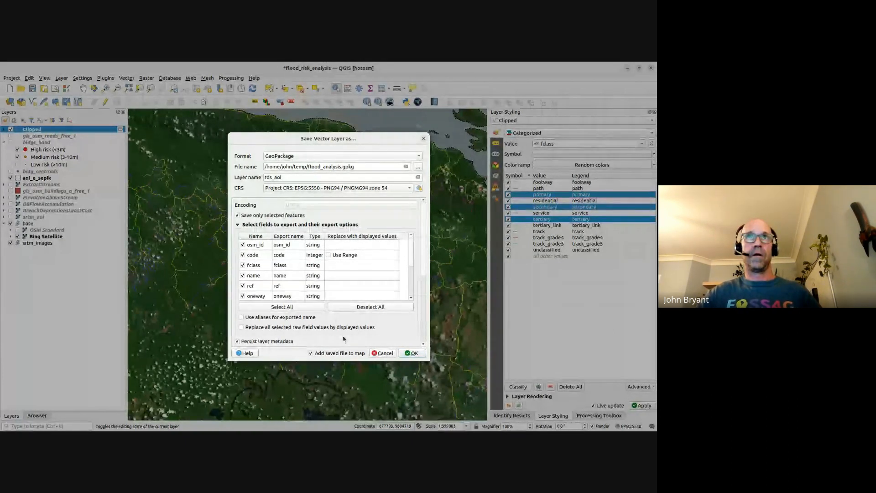
pyautogui.click(417, 353)
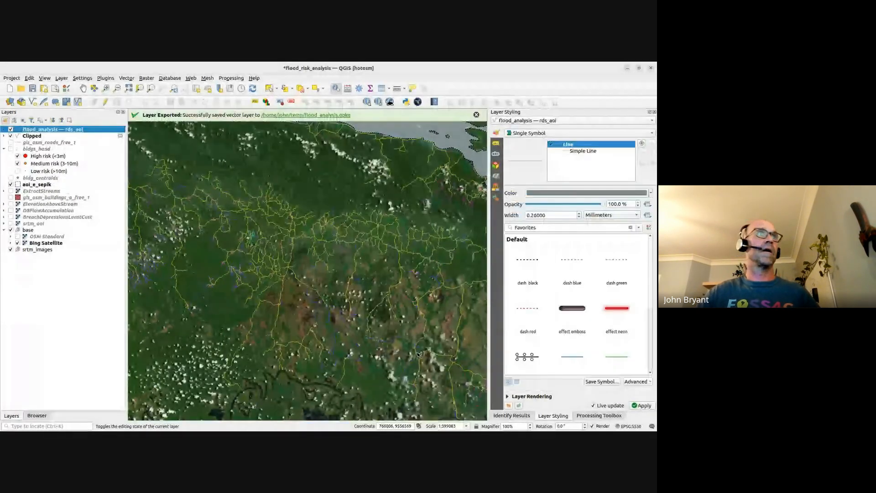
# Hide the Clipped layer and style the rds_aoi roads as black lines with a 0.46 mm stroke width.
pyautogui.click(11, 136)
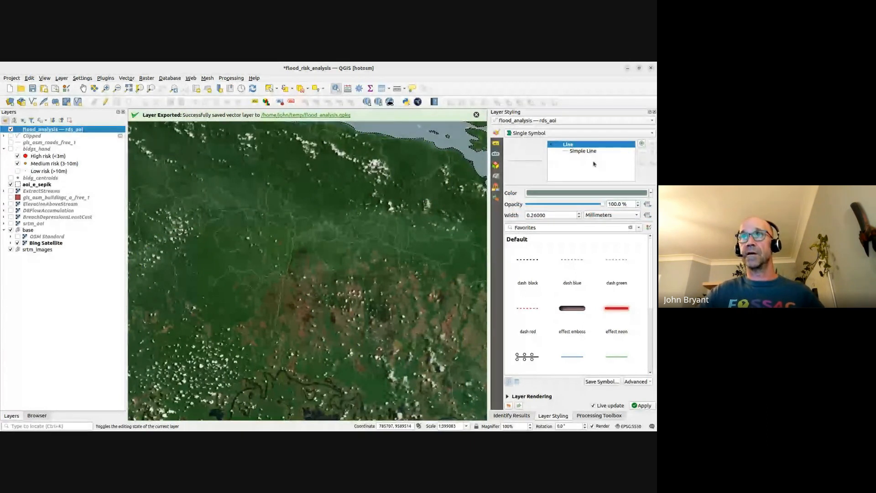
pyautogui.click(601, 192)
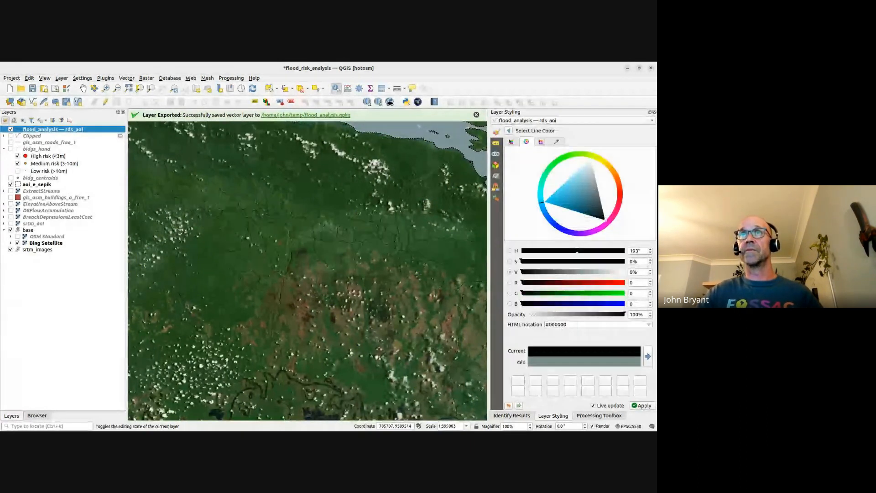
pyautogui.click(509, 131)
pyautogui.doubleClick(552, 217)
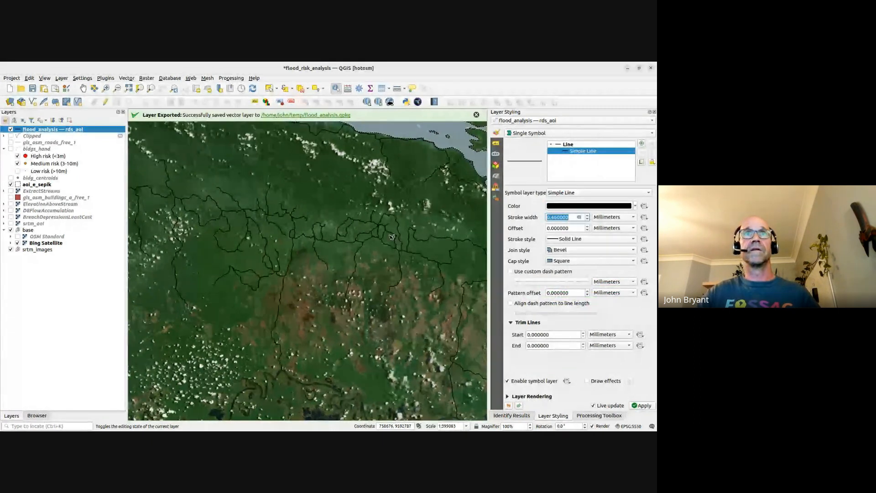
# Switch the base map from Bing Satellite to OSM Standard and save the project.
pyautogui.scroll(-1, 288, 256)
pyautogui.click(18, 243)
pyautogui.click(18, 237)
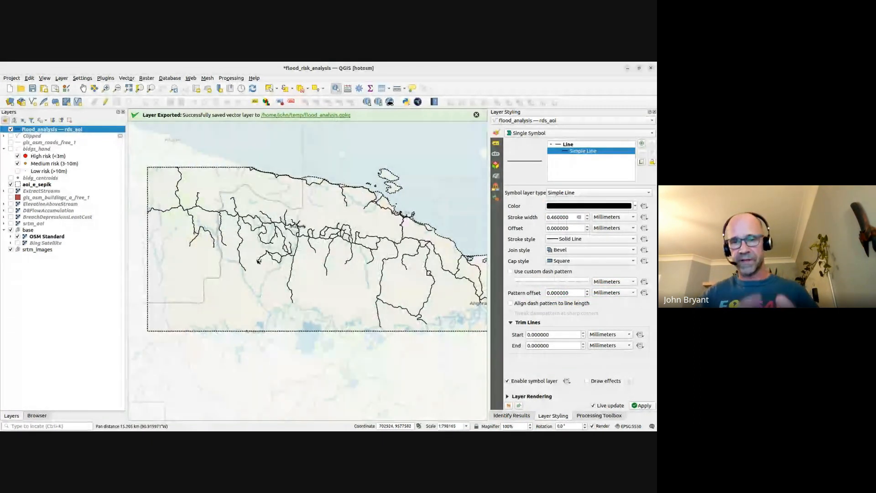
pyautogui.moveTo(229, 237); pyautogui.dragTo(254, 237)
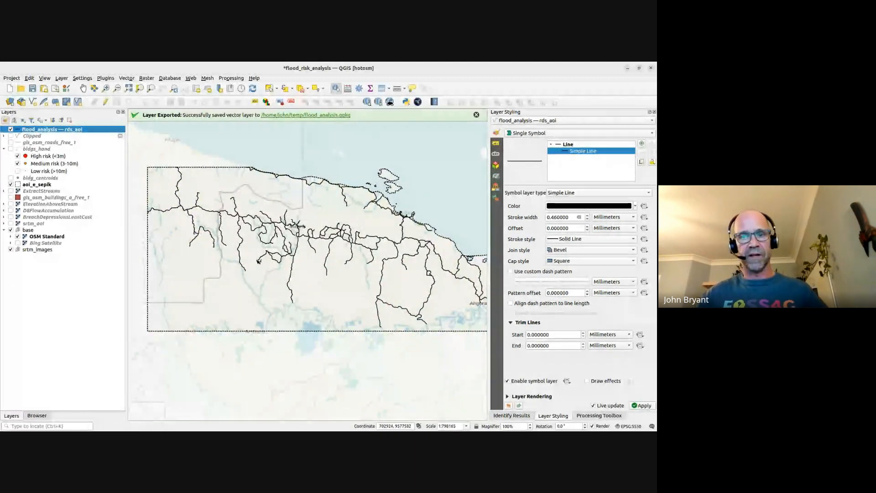
pyautogui.click(32, 88)
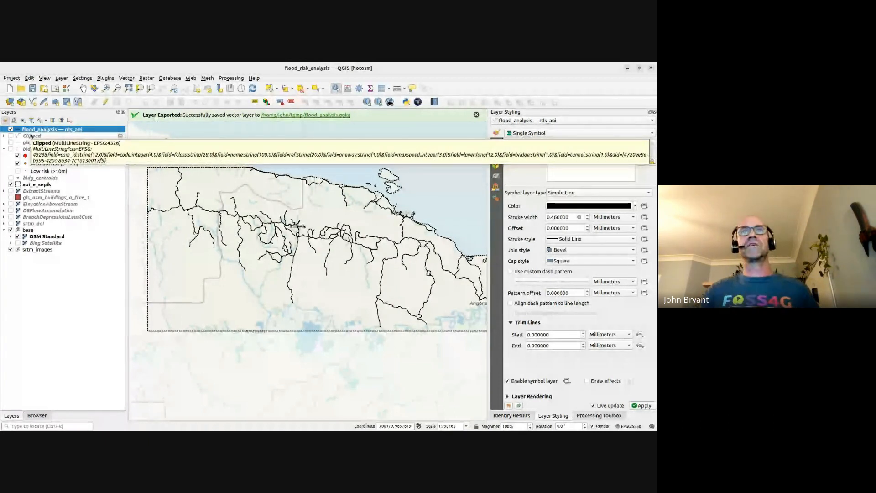
pyautogui.scroll(1, 242, 198)
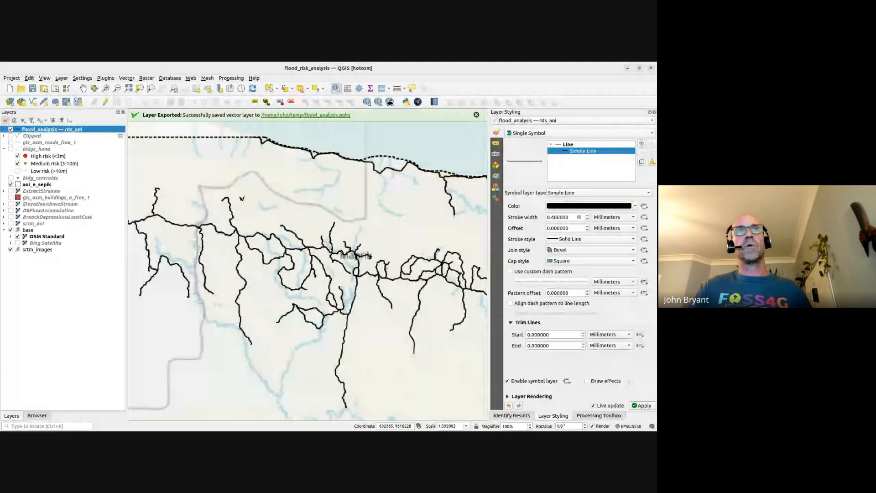
# Check the roads against the bldgs_hand buildings, hide the buildings again, and show the ElevationAboveStream raster beneath the roads.
pyautogui.click(17, 155)
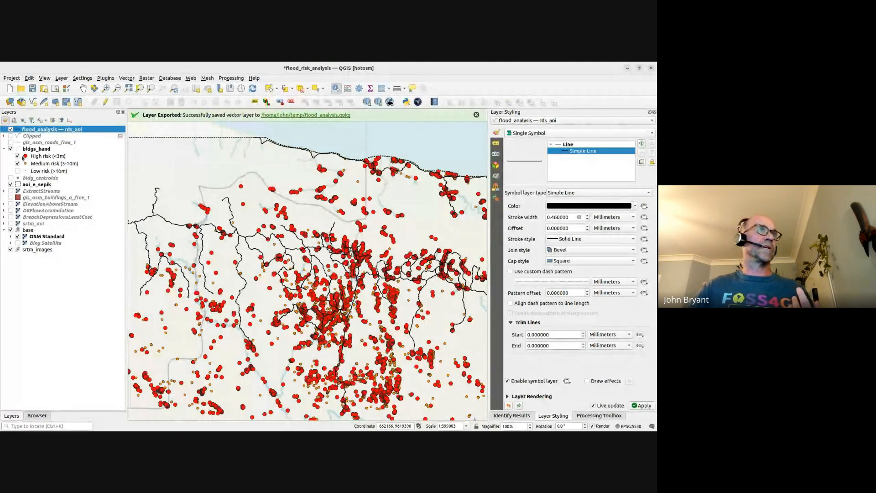
pyautogui.click(11, 149)
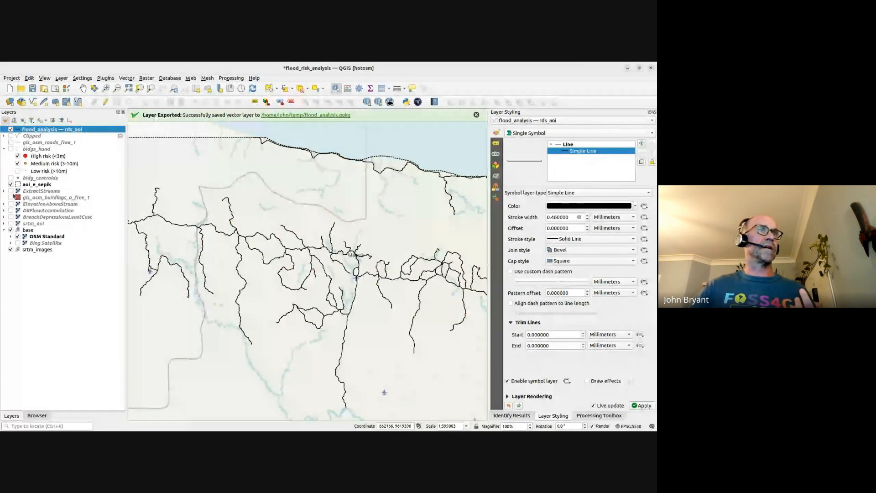
pyautogui.click(10, 204)
pyautogui.scroll(1, 354, 264)
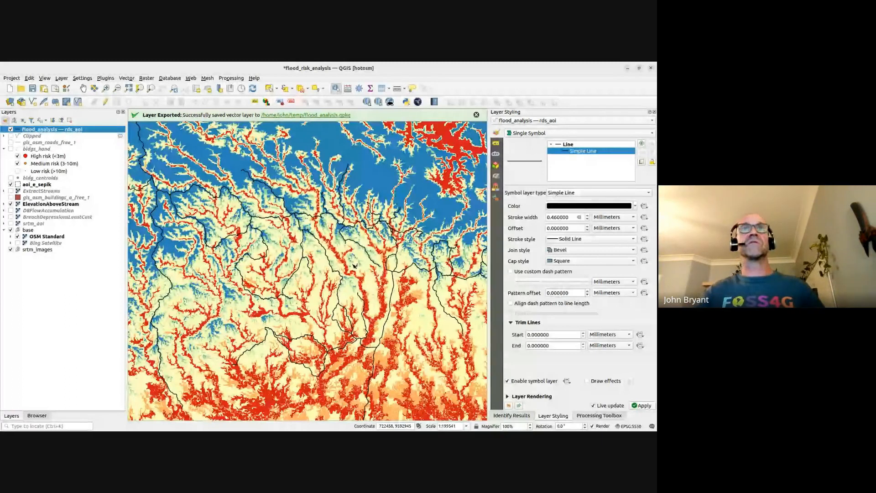
pyautogui.scroll(2, 353, 264)
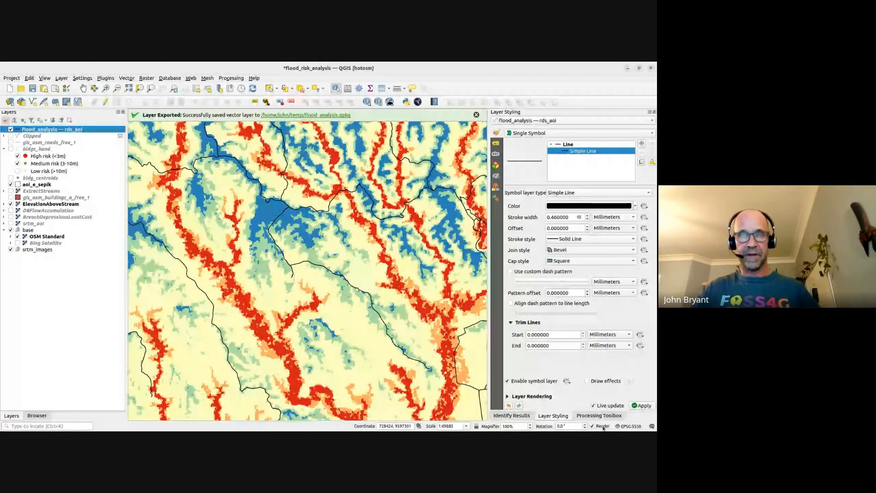
# Find the Points along geometry tool among the vector geometry processing tools and open it.
pyautogui.click(600, 415)
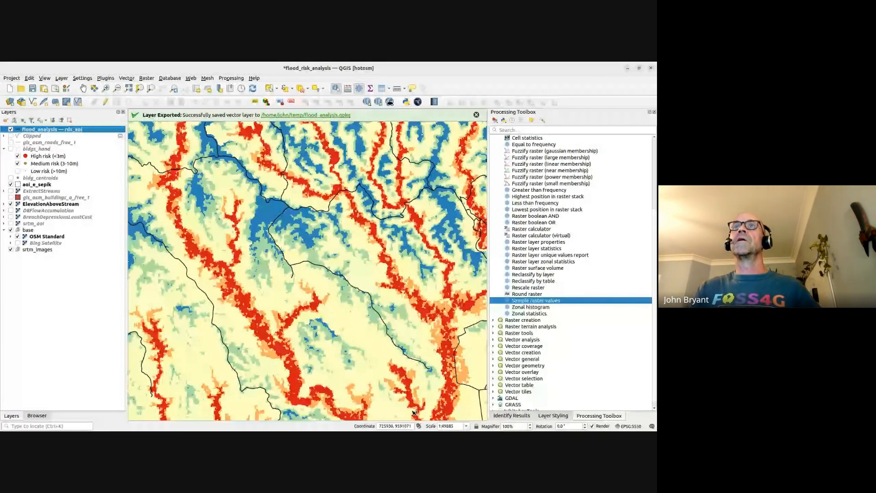
pyautogui.scroll(4, 494, 191)
pyautogui.click(493, 190)
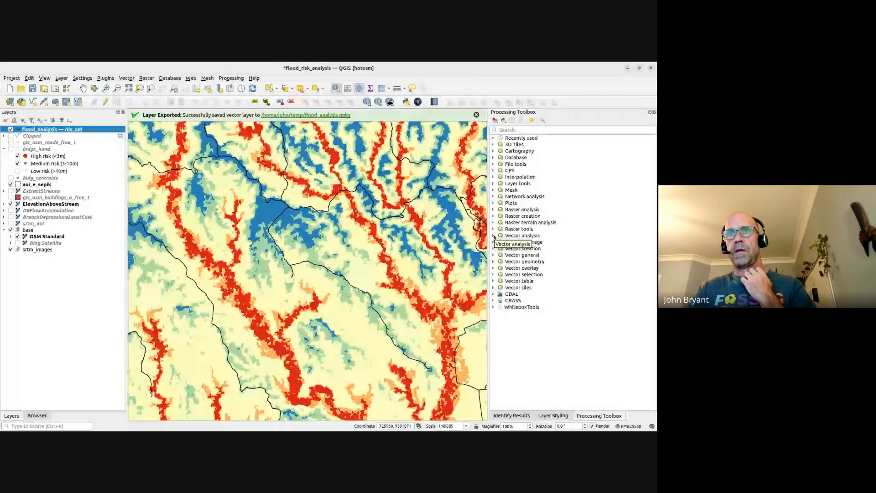
pyautogui.click(494, 236)
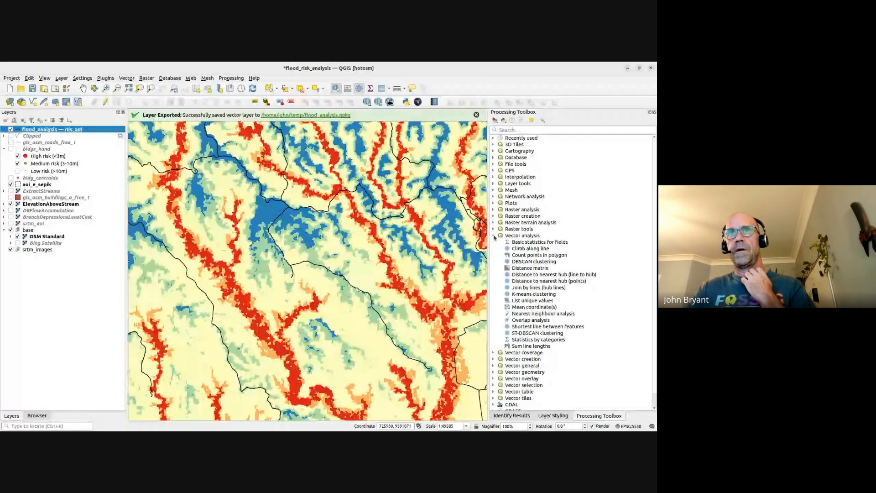
pyautogui.click(493, 236)
pyautogui.click(496, 262)
pyautogui.click(494, 262)
pyautogui.scroll(-6, 496, 264)
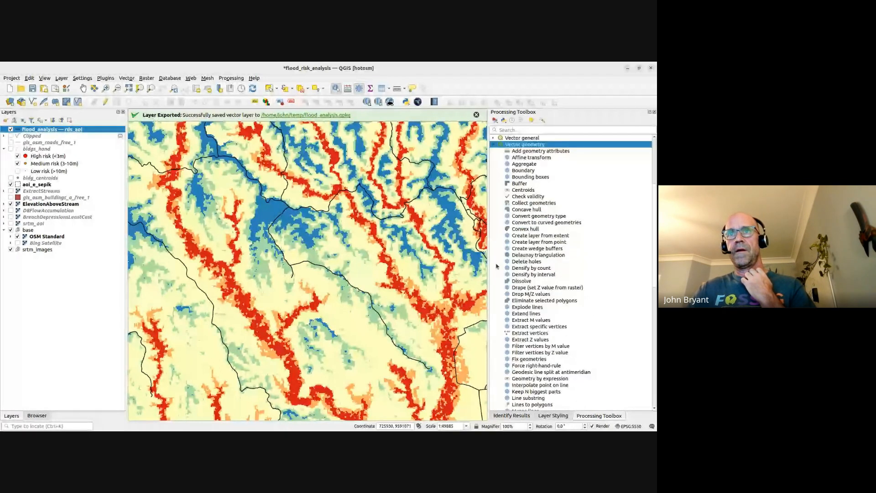
pyautogui.scroll(-2, 497, 265)
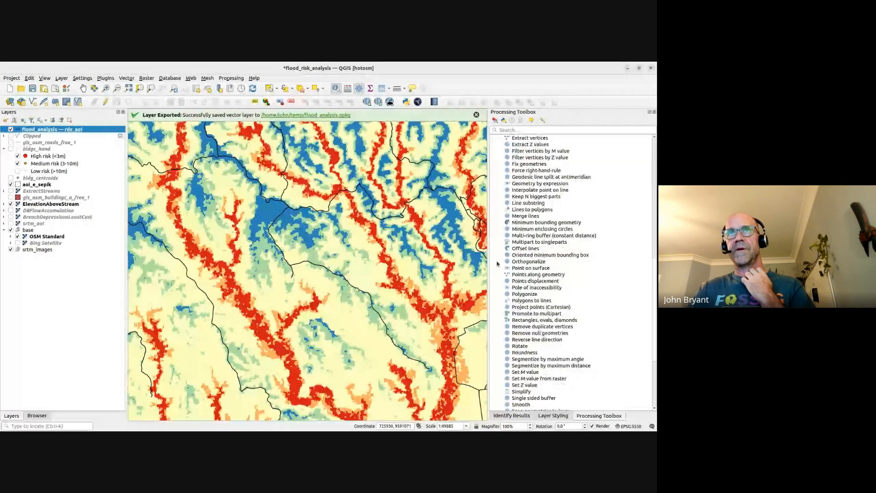
pyautogui.scroll(-2, 499, 263)
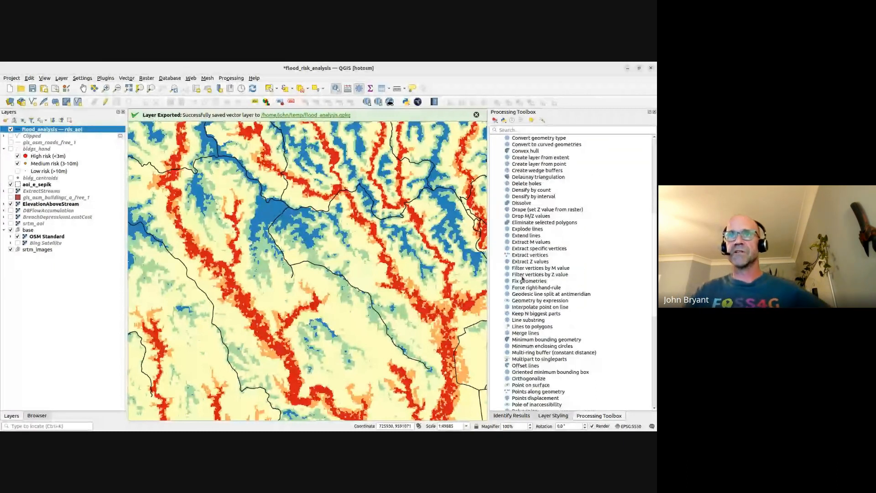
pyautogui.scroll(-2, 526, 348)
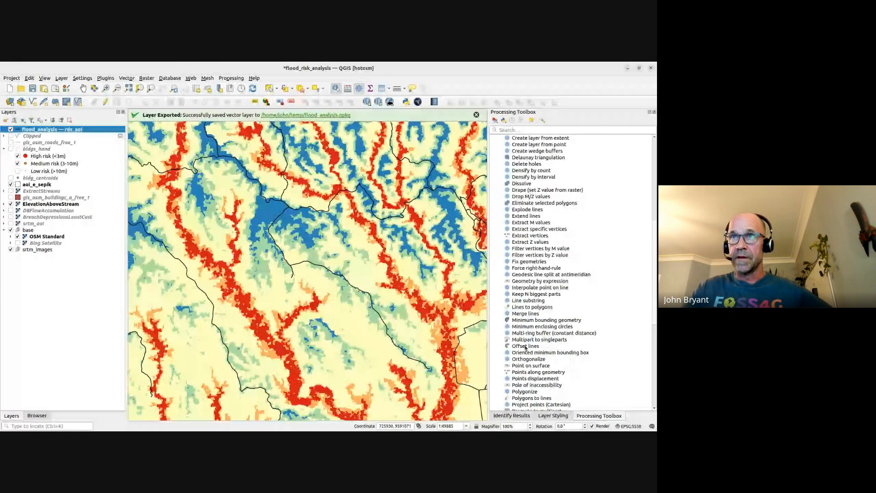
pyautogui.scroll(-2, 526, 349)
pyautogui.click(526, 335)
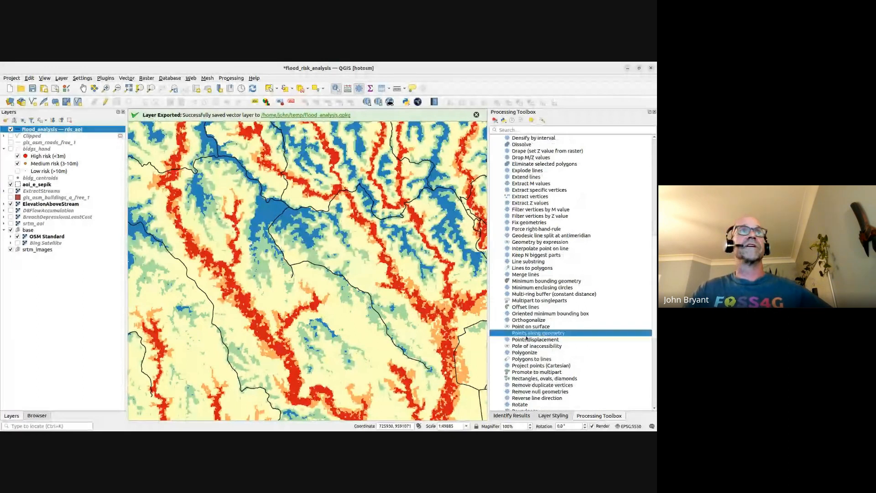
pyautogui.doubleClick(526, 335)
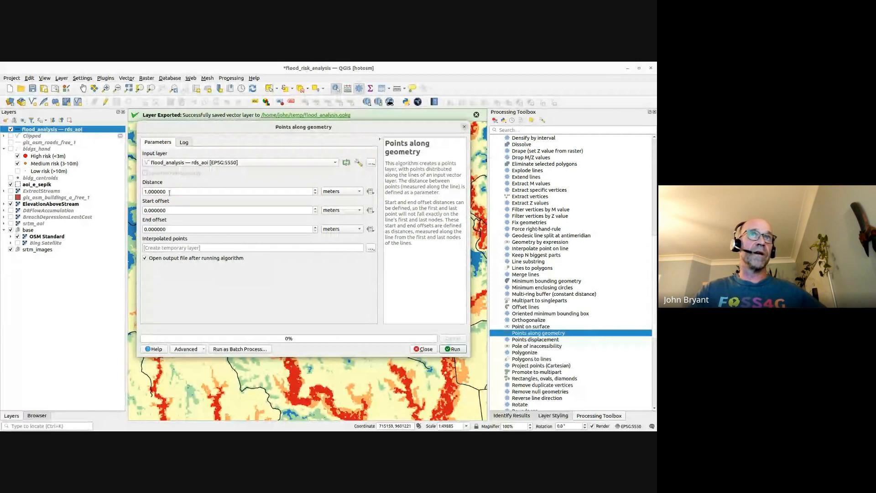
# Generate points every 30 meters along the rds_aoi roads as a temporary layer, with zero start and end offsets.
pyautogui.moveTo(169, 192); pyautogui.dragTo(143, 192)
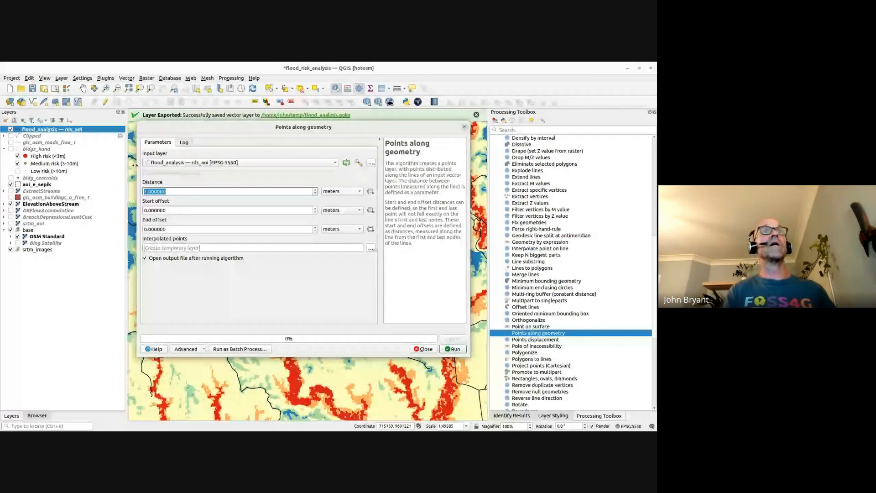
pyautogui.write('30')
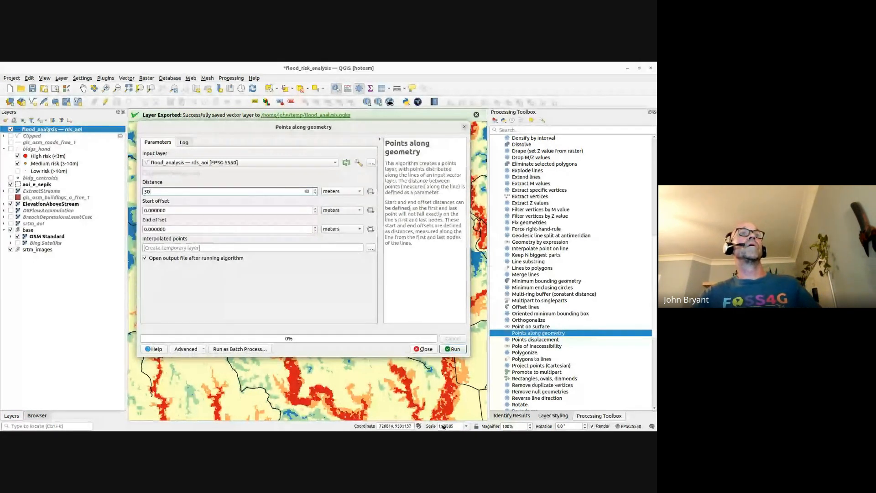
pyautogui.click(186, 280)
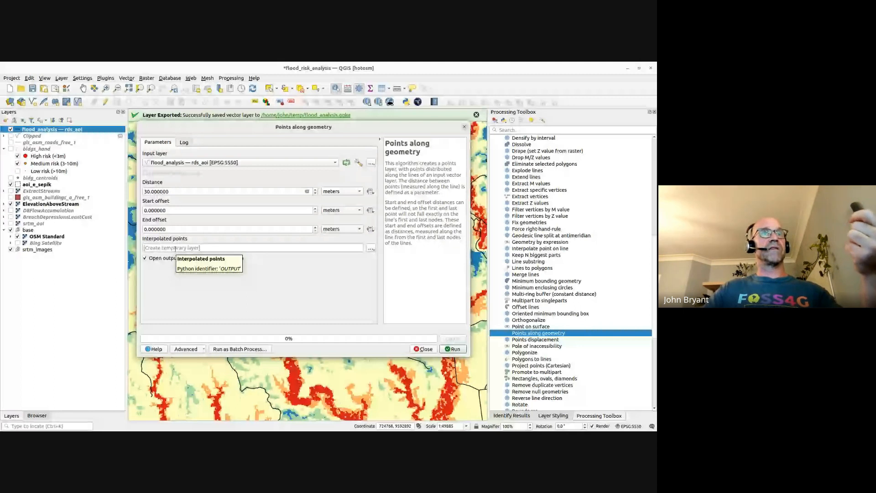
pyautogui.click(458, 349)
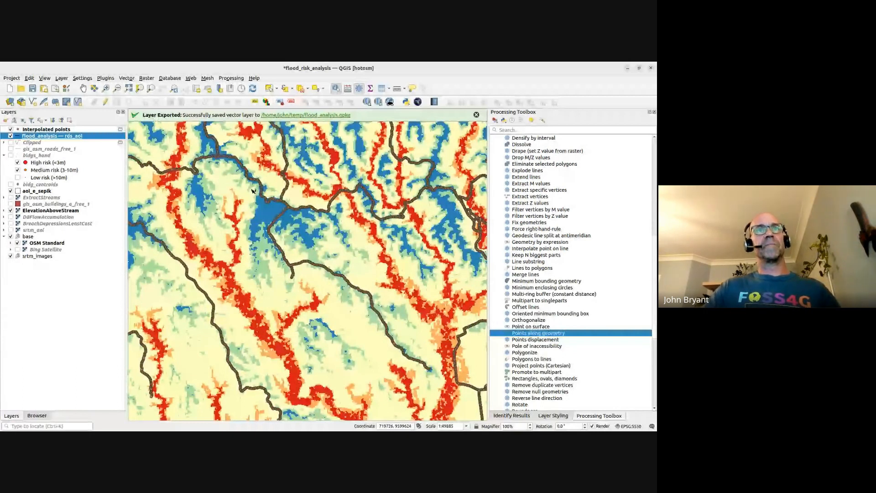
# Inspect the interpolated points along the roads up close and save the project.
pyautogui.scroll(-1, 253, 190)
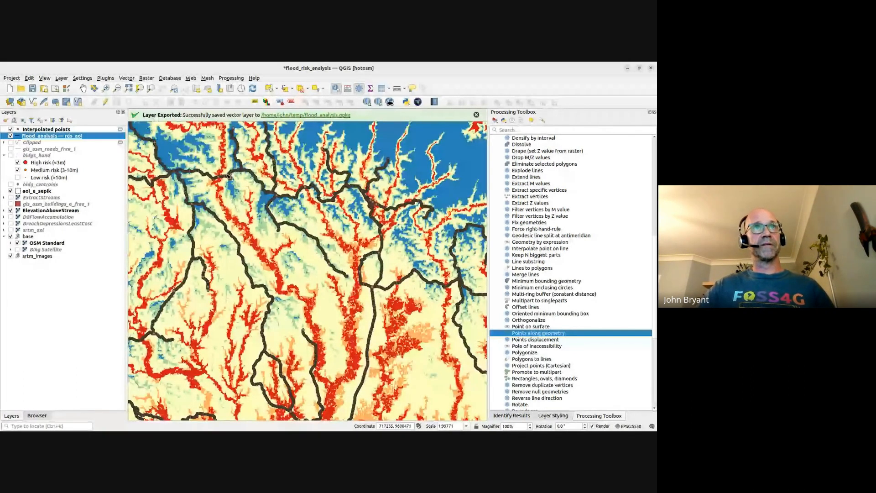
pyautogui.scroll(5, 224, 221)
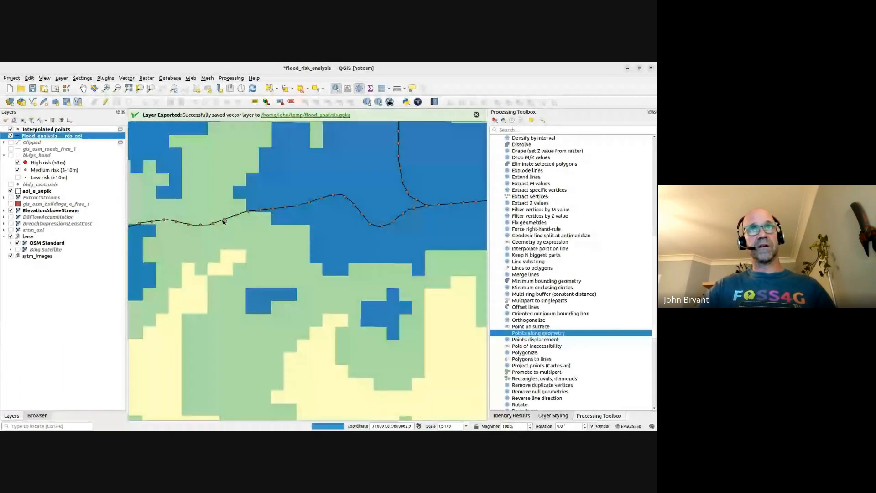
pyautogui.click(32, 88)
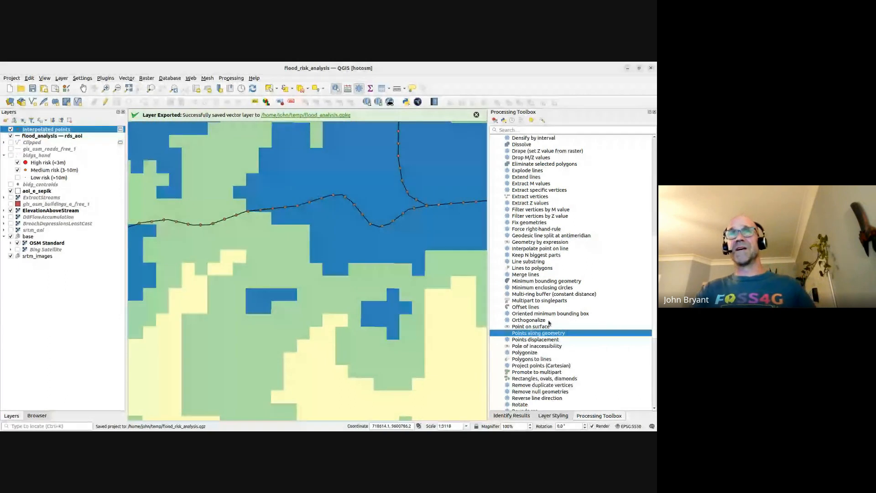
# Search the processing tools for "sample" and open Sample raster values for the Interpolated points layer.
pyautogui.scroll(10, 549, 323)
pyautogui.click(492, 262)
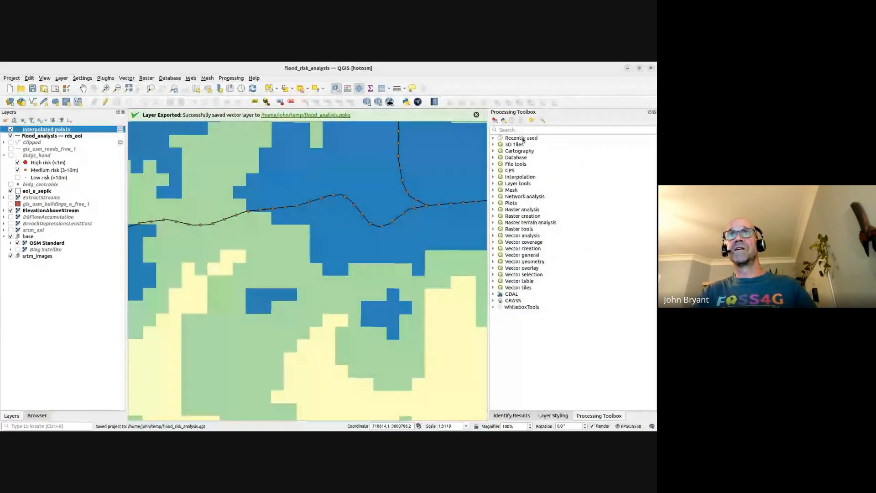
pyautogui.click(522, 130)
pyautogui.write('sample')
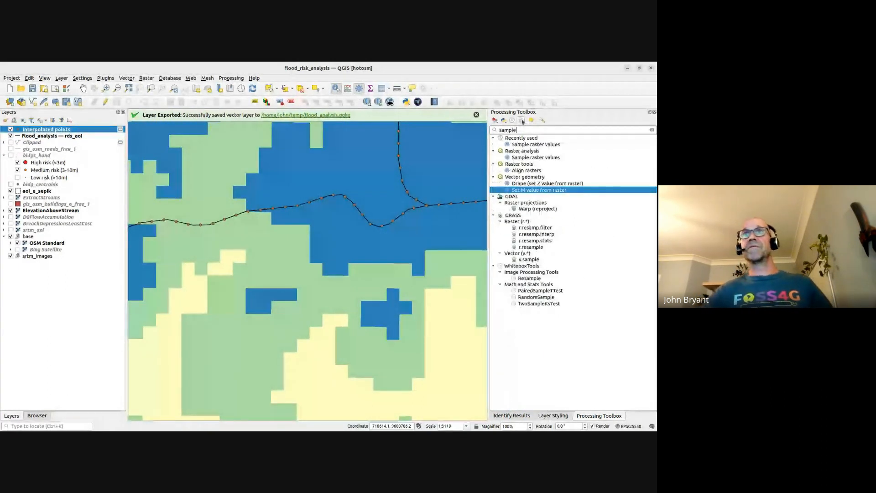
pyautogui.click(522, 157)
pyautogui.doubleClick(522, 158)
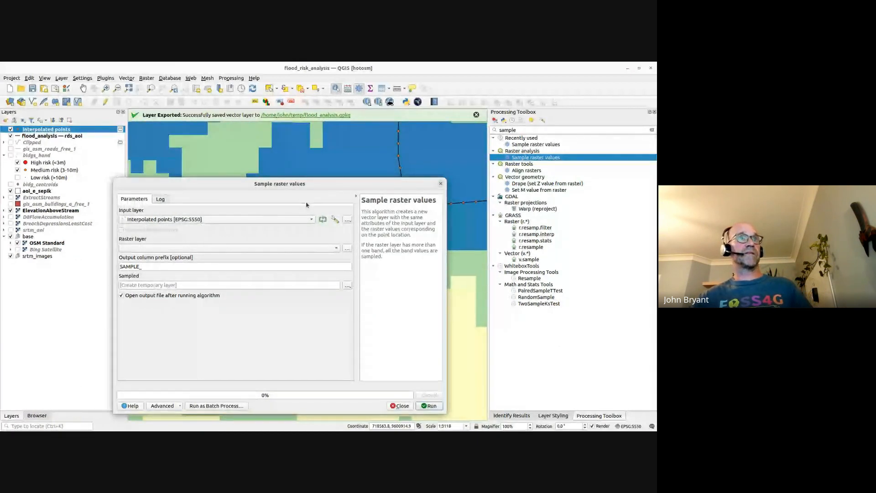
# Choose ElevationAboveStream as the raster to sample and set the output column prefix to hand_.
pyautogui.click(142, 248)
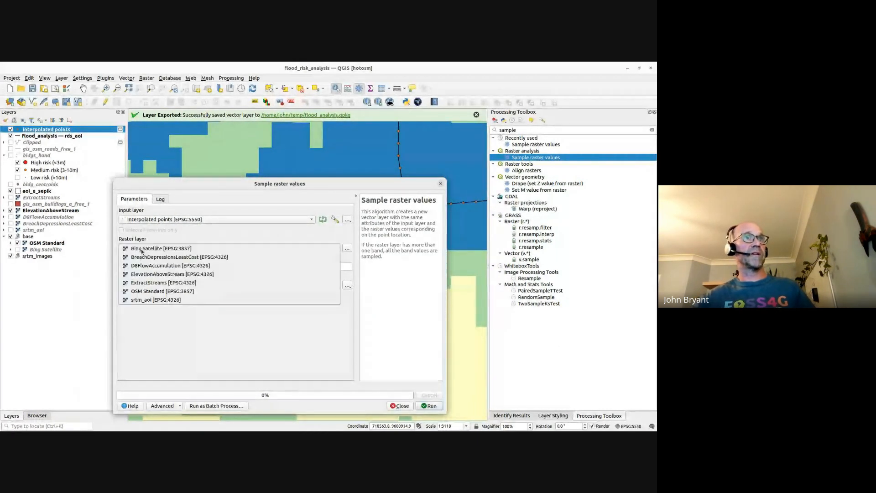
pyautogui.click(145, 274)
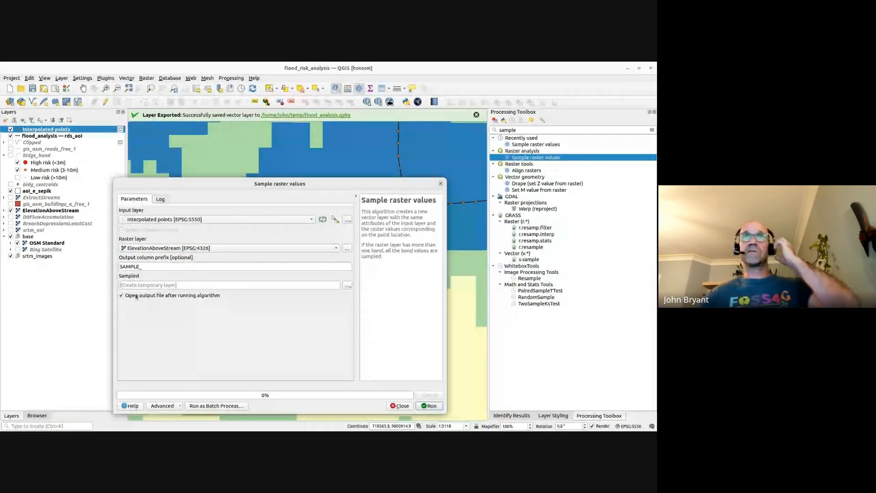
pyautogui.doubleClick(138, 267)
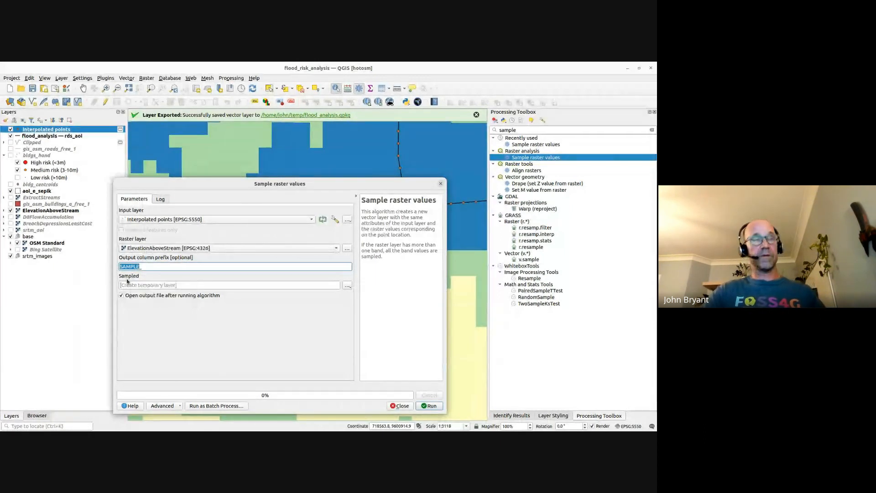
pyautogui.write('hand_')
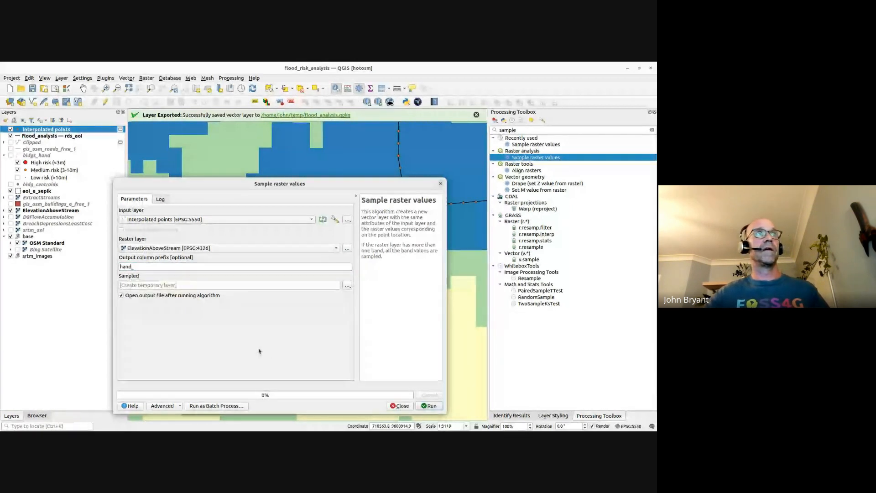
# Direct the sampled output to flood_analysis.gpkg as a layer named rds_pts_hand.
pyautogui.click(348, 287)
pyautogui.click(349, 312)
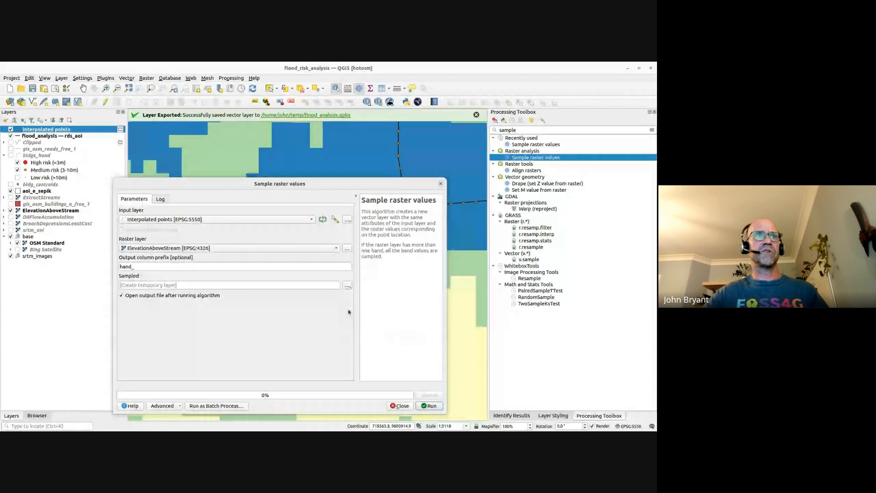
pyautogui.click(269, 167)
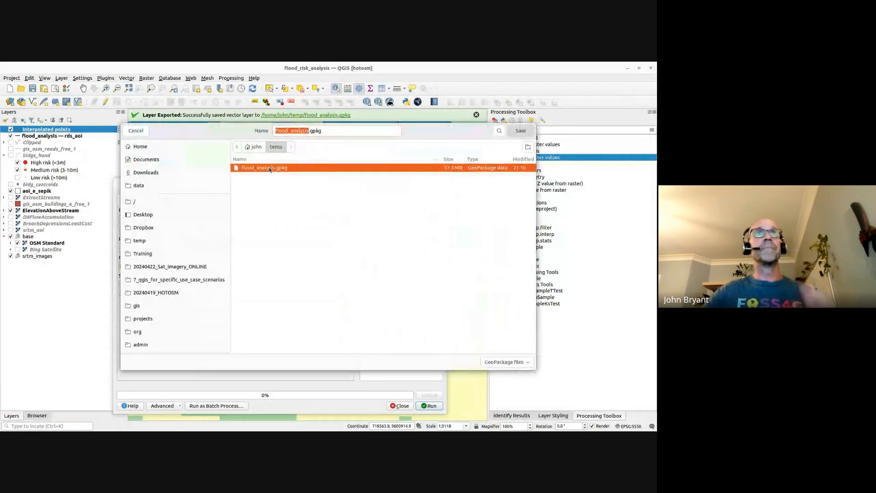
pyautogui.doubleClick(269, 168)
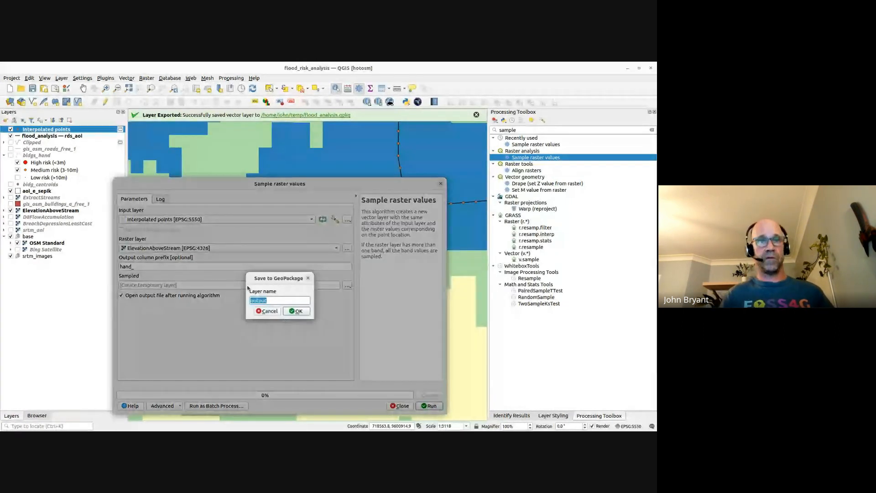
pyautogui.write('rd')
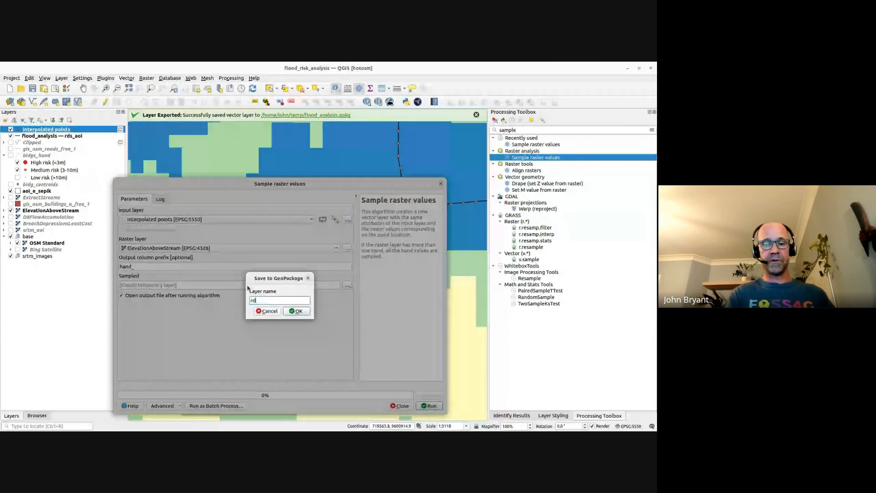
pyautogui.write('s_pts_hand')
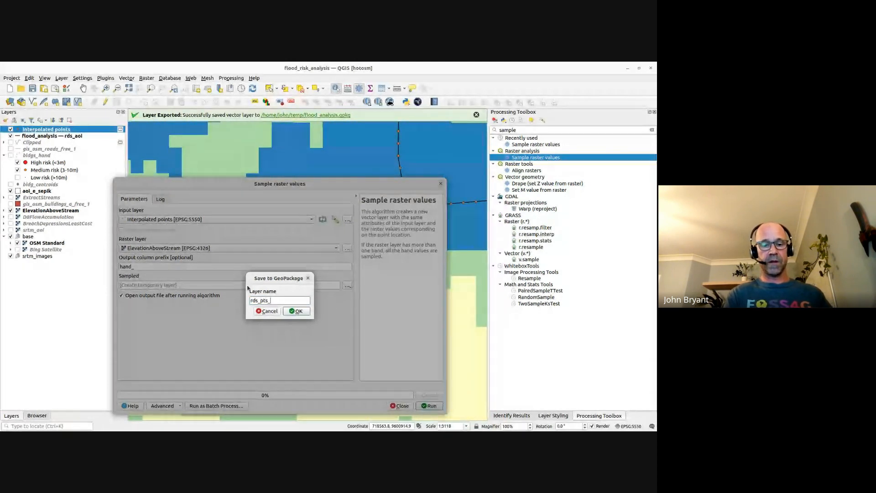
pyautogui.click(297, 314)
# Run the raster sampling, close the tool, and hide the Interpolated points layer.
pyautogui.click(429, 406)
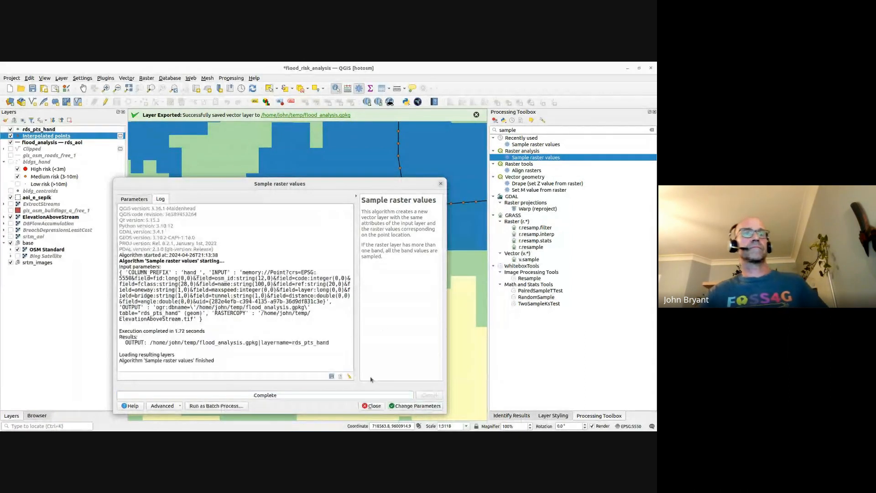
pyautogui.click(372, 405)
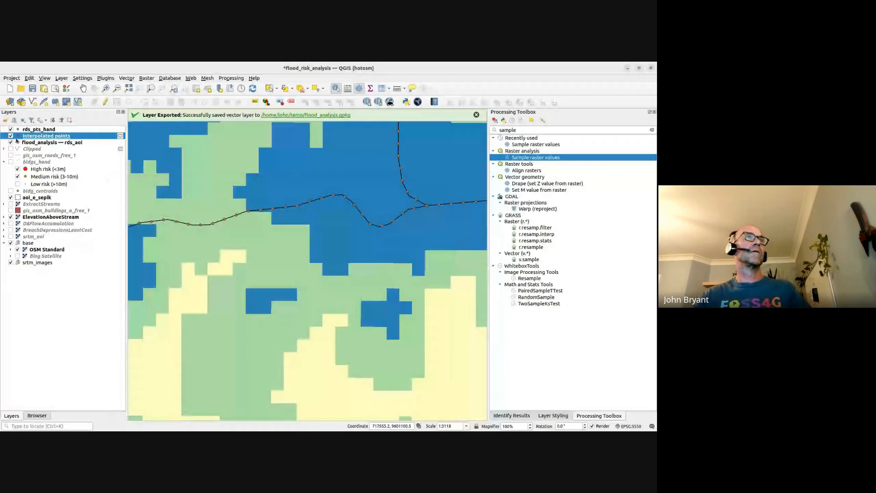
pyautogui.click(10, 136)
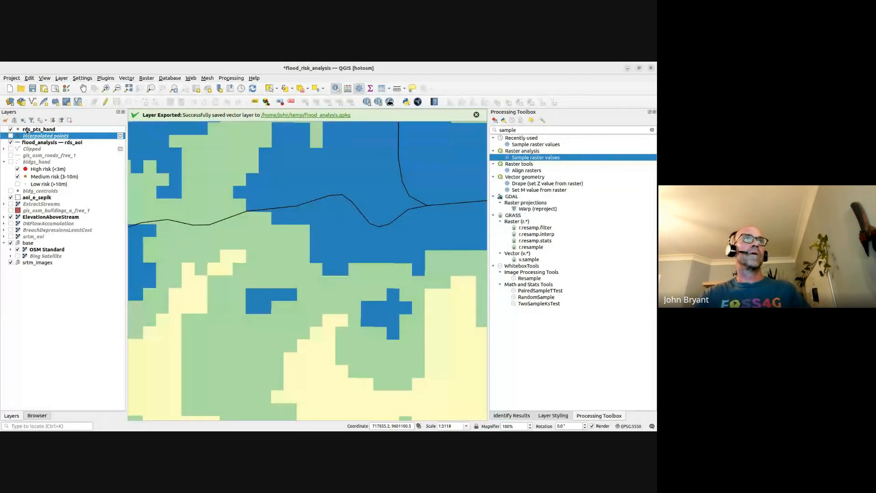
# Show the Interpolated points layer again and remove the rds_pts_hand layer from the project.
pyautogui.click(11, 136)
pyautogui.click(10, 129)
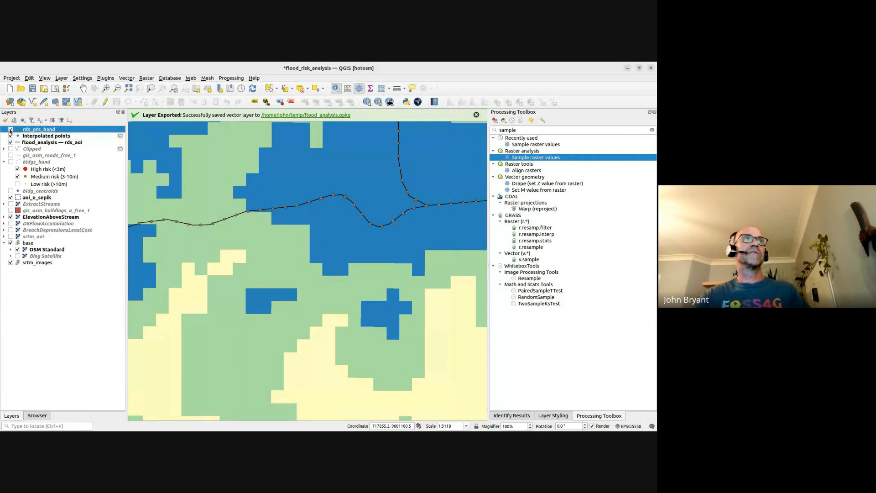
pyautogui.rightClick(22, 131)
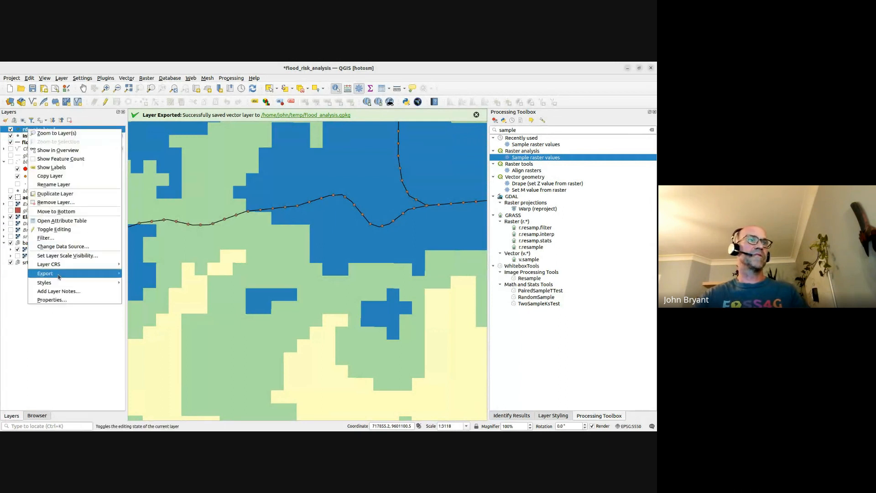
pyautogui.moveTo(59, 276)
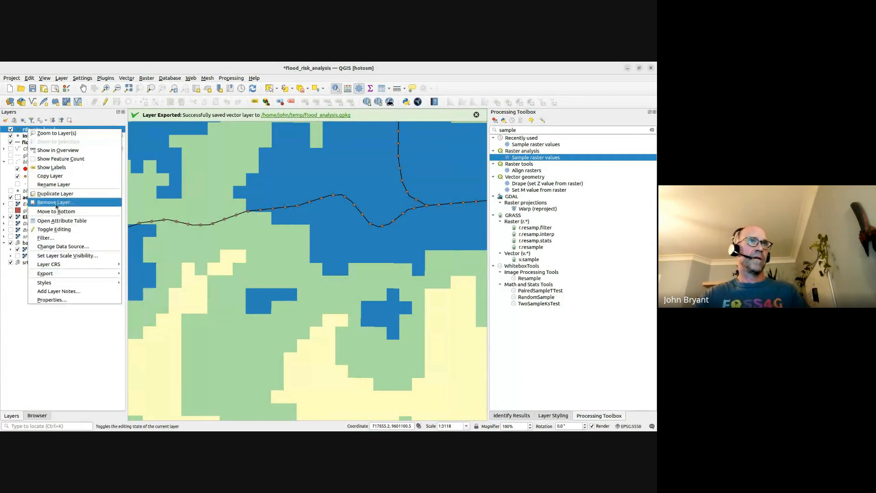
pyautogui.click(56, 202)
pyautogui.click(355, 261)
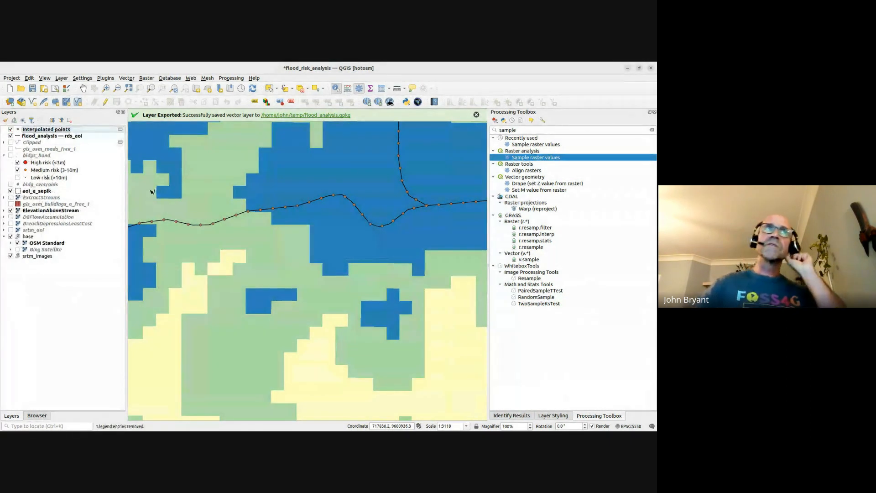
# Set up an export of the Interpolated points layer to flood_analysis.gpkg with the layer name rd_pts.
pyautogui.click(52, 130)
pyautogui.rightClick(51, 132)
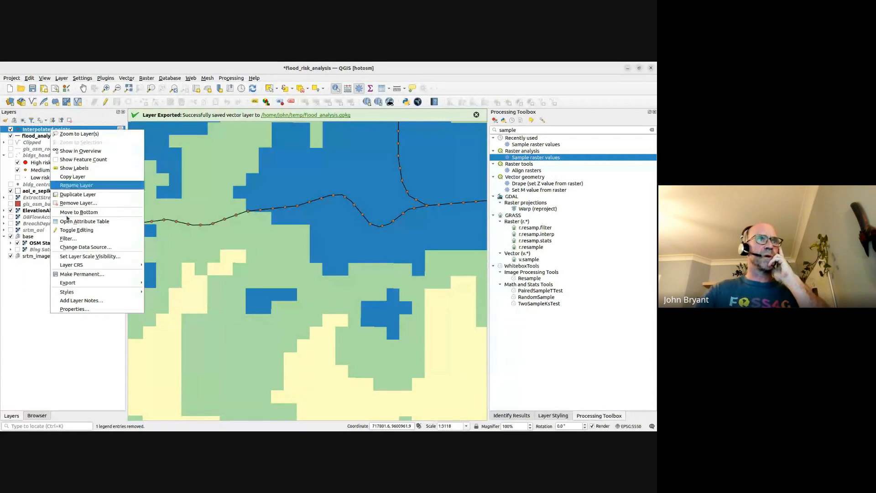
pyautogui.moveTo(98, 285)
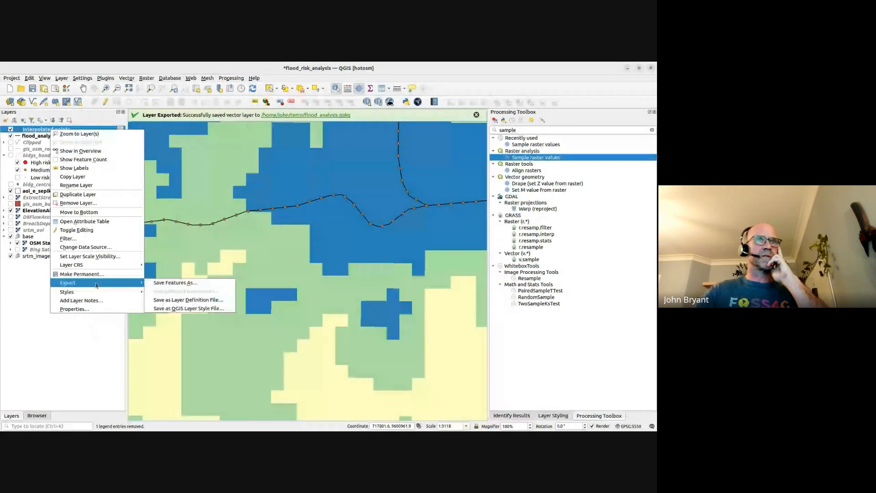
pyautogui.click(158, 284)
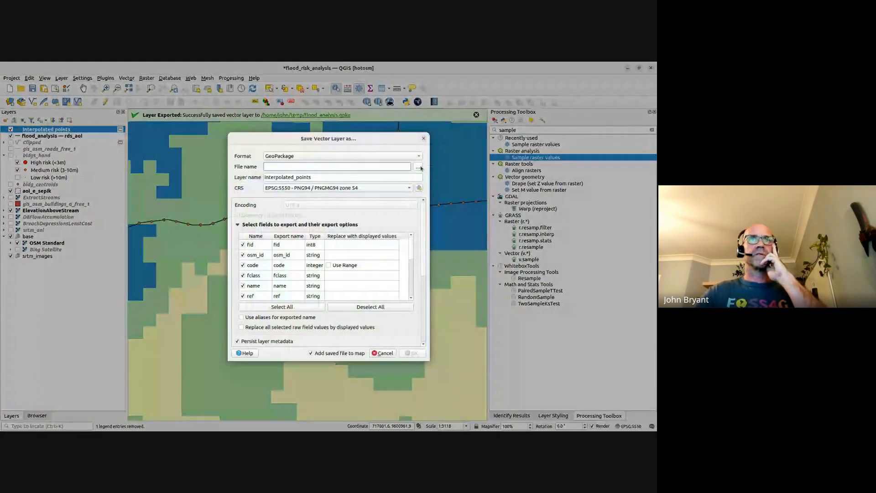
pyautogui.click(419, 168)
pyautogui.moveTo(316, 178); pyautogui.dragTo(256, 171)
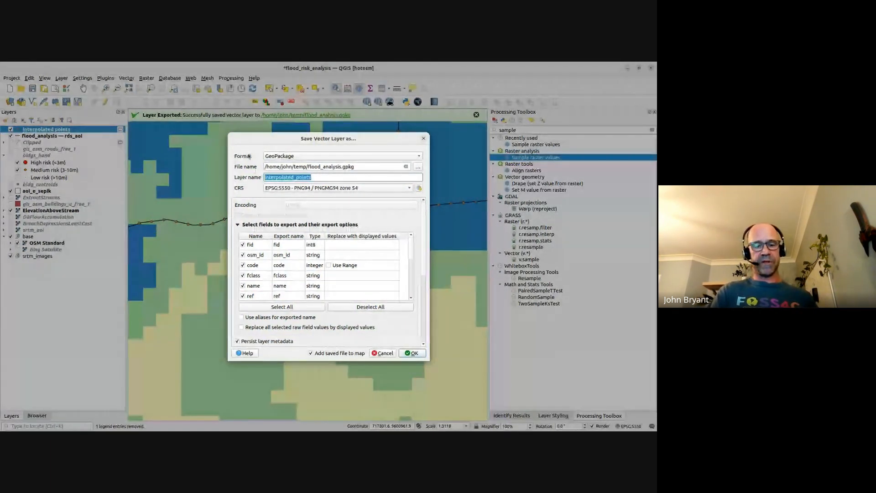
pyautogui.write('rd_pts')
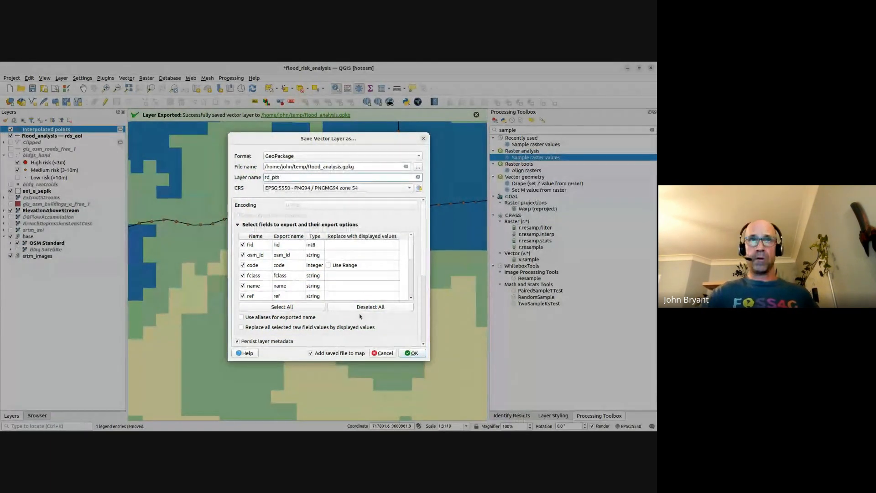
# Exclude the fid field, complete the export, and hide the Interpolated points layer.
pyautogui.click(243, 244)
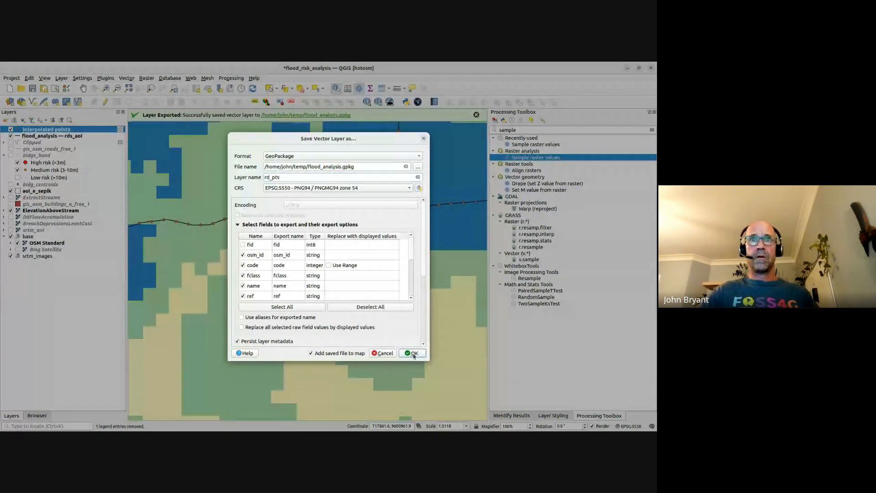
pyautogui.click(412, 353)
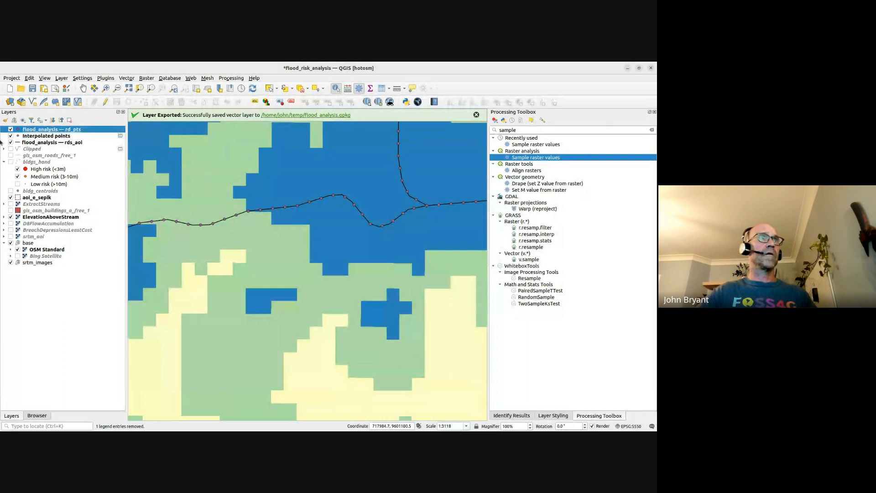
pyautogui.click(11, 136)
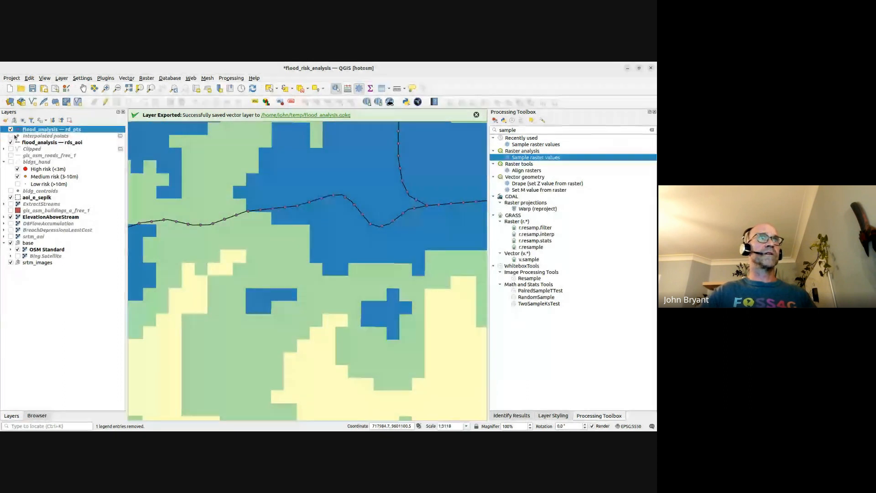
# Open Sample raster values for the rd_pts layer, with ElevationAboveStream as the raster and hand_ as the output column prefix.
pyautogui.doubleClick(538, 157)
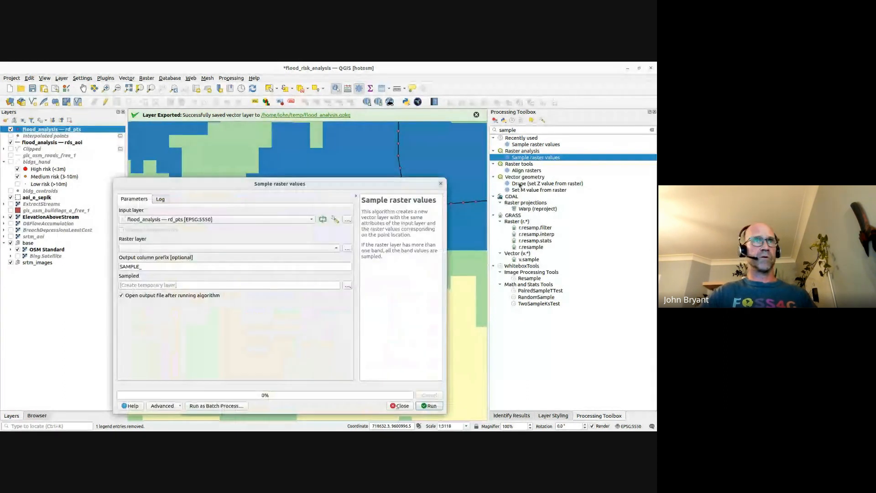
pyautogui.click(174, 246)
pyautogui.click(168, 270)
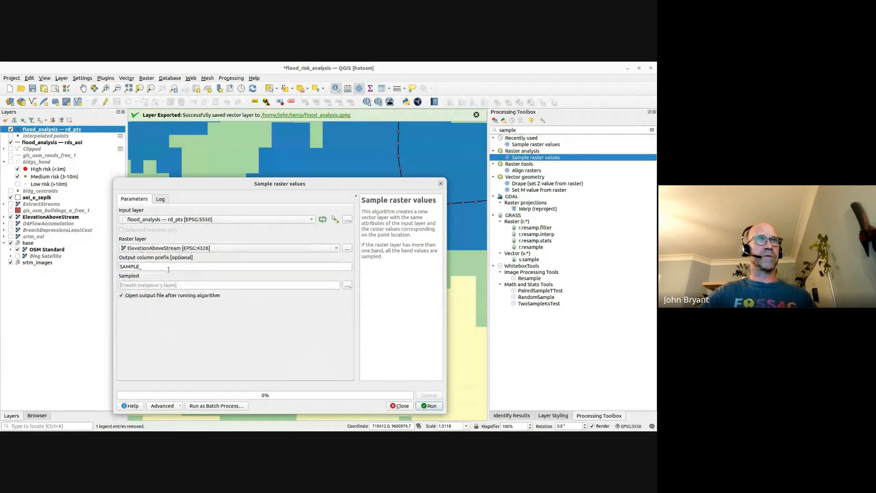
pyautogui.doubleClick(172, 266)
pyautogui.write('hand_')
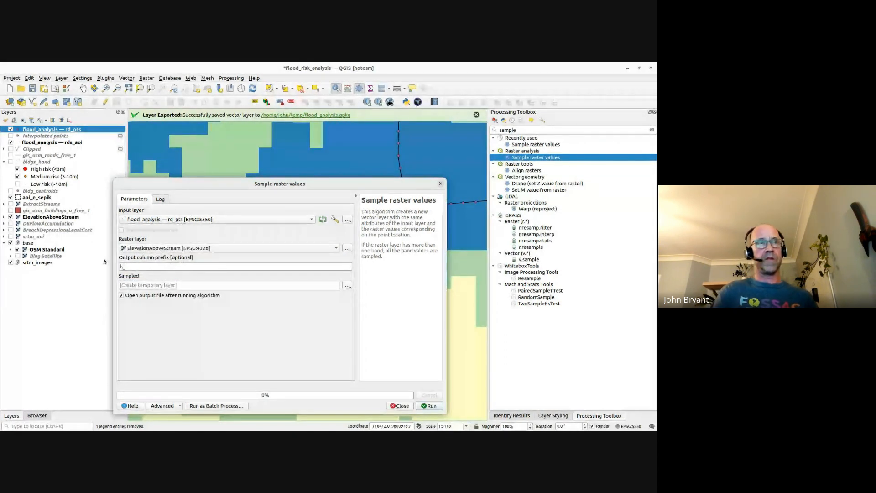
# Save the sampled output to the flood_analysis.gpkg GeoPackage under the layer name rds_pts_hand.
pyautogui.click(348, 286)
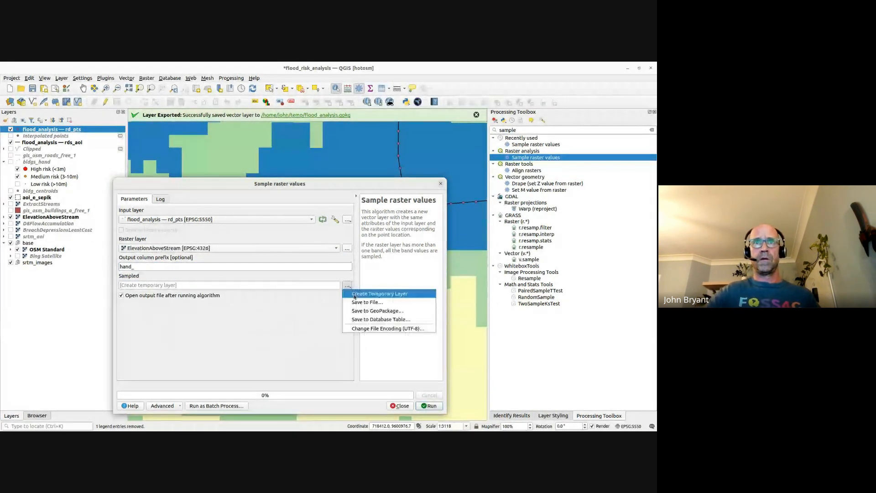
pyautogui.click(365, 311)
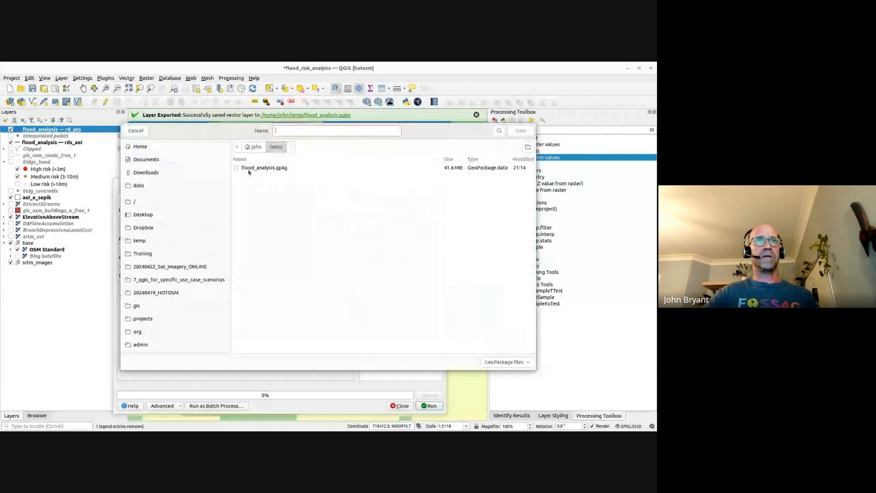
pyautogui.doubleClick(248, 169)
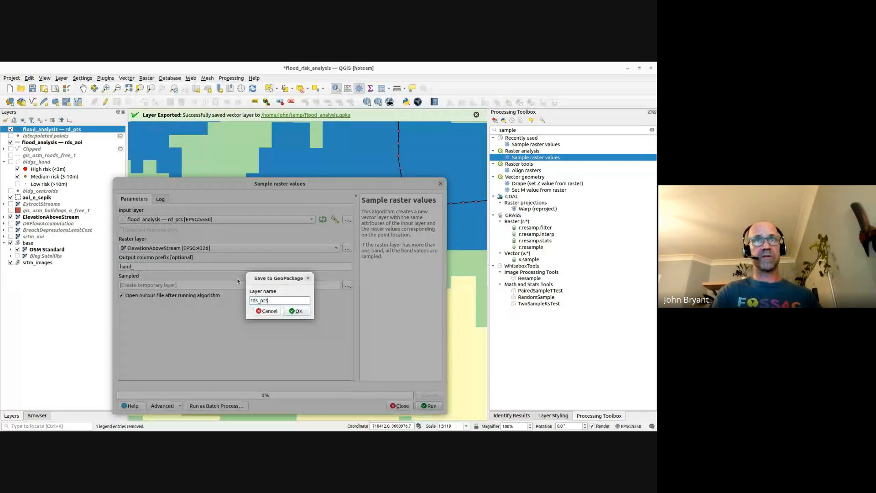
pyautogui.write('rds_pts_hand')
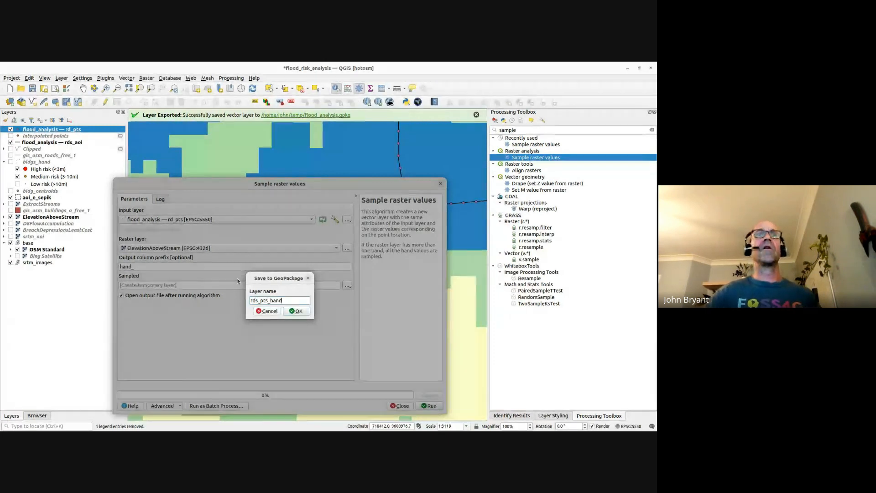
pyautogui.click(294, 312)
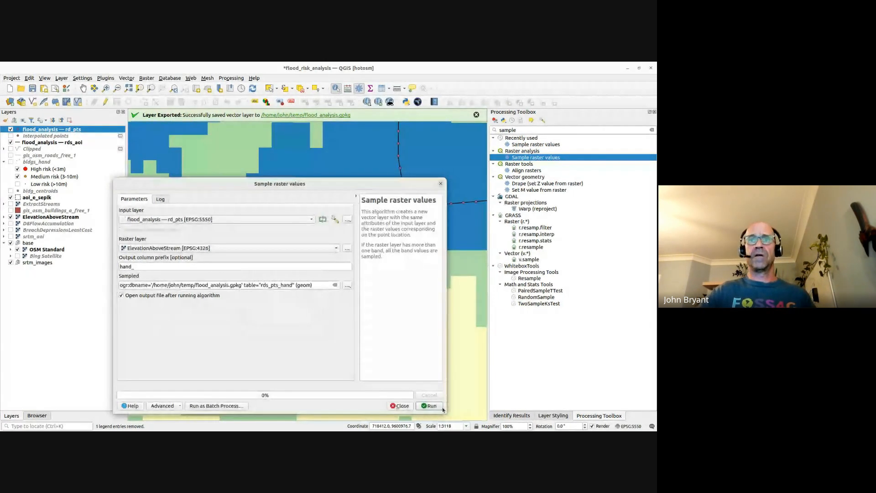
# Run the sampling on rd_pts, close the tool, hide the rd_pts layer, and save the project.
pyautogui.click(431, 406)
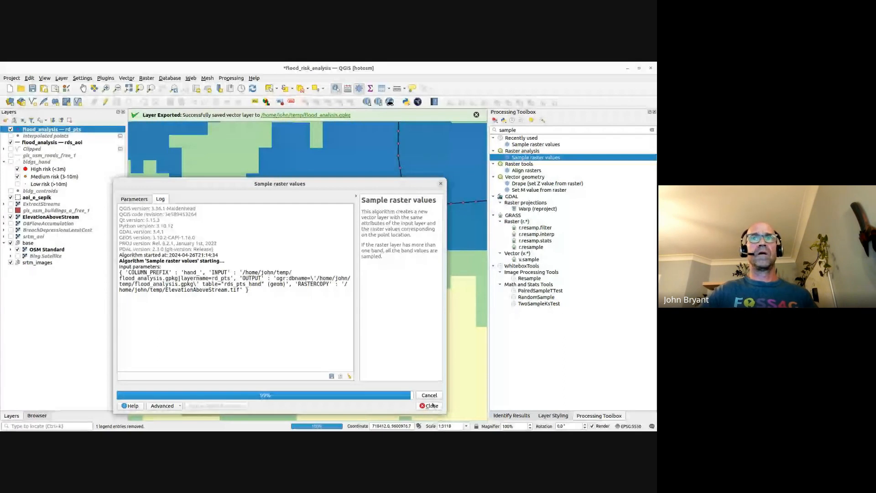
pyautogui.click(431, 406)
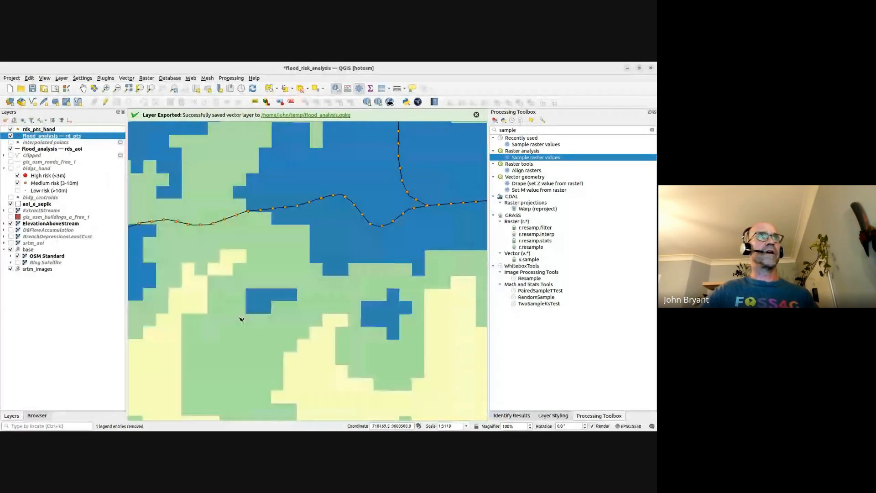
pyautogui.click(11, 135)
pyautogui.click(32, 88)
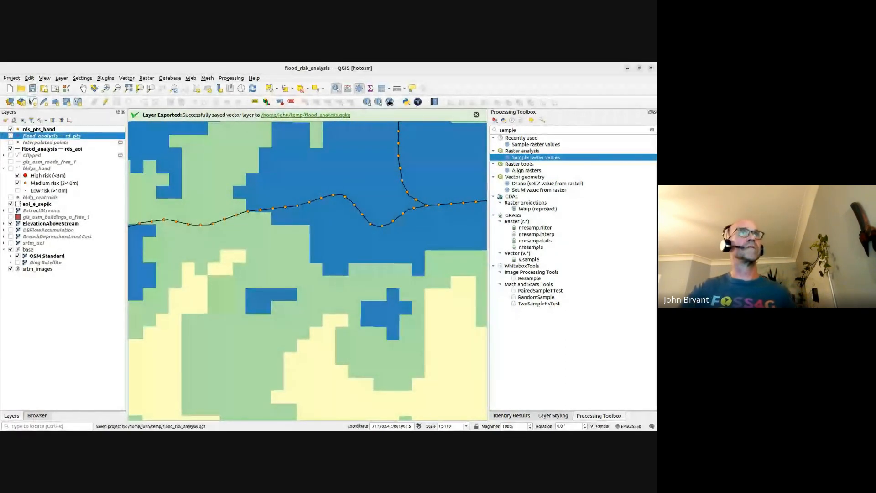
# Examine the sampled hand_1 values in the attribute table of the rds_pts_hand layer, and close the table.
pyautogui.click(49, 130)
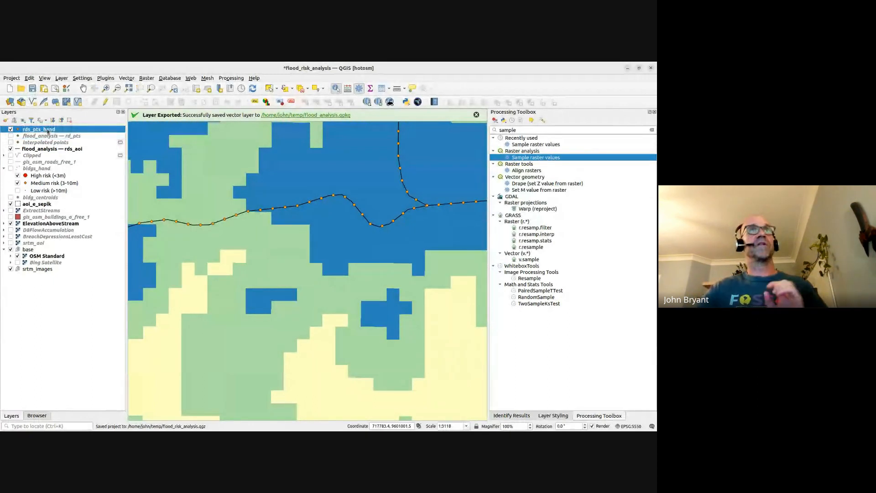
pyautogui.press('F6')
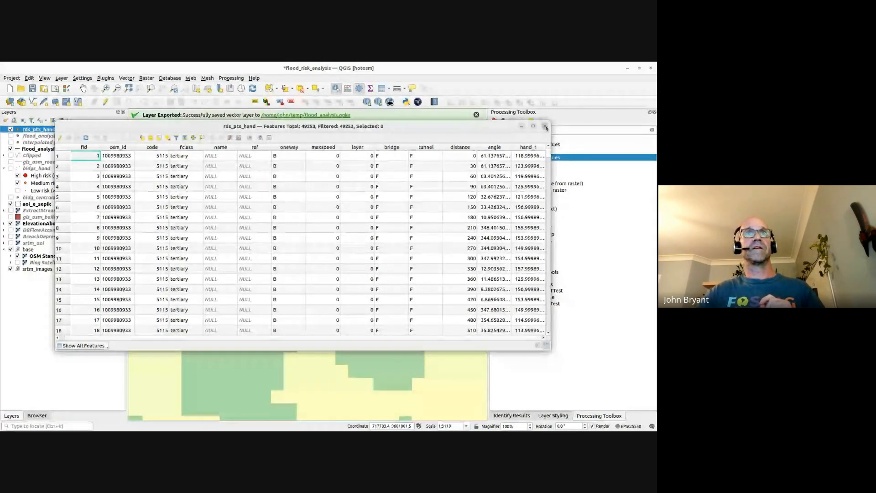
pyautogui.click(545, 126)
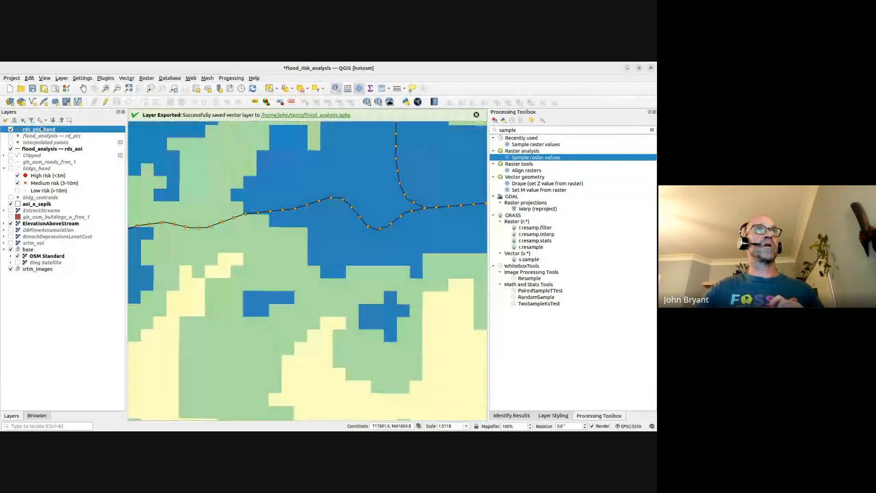
# Select the rds_pts_hand points that have no sampled height, using the expression "hand_1" is null.
pyautogui.click(265, 103)
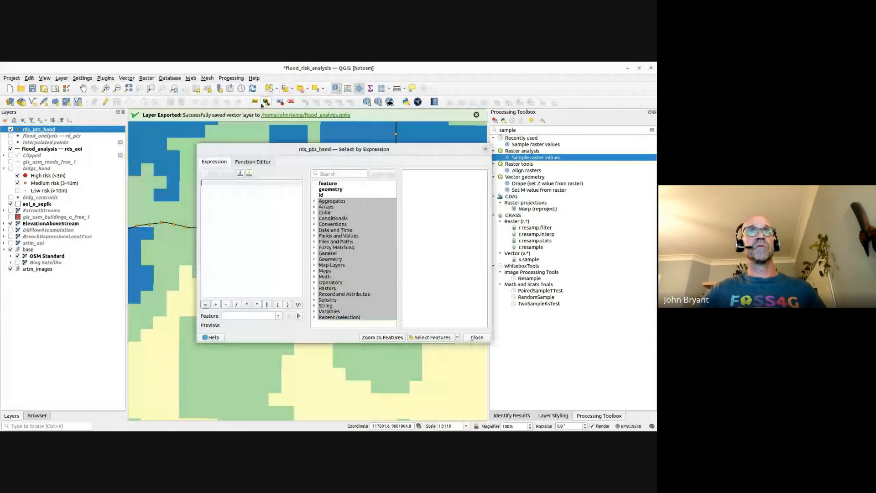
pyautogui.click(314, 235)
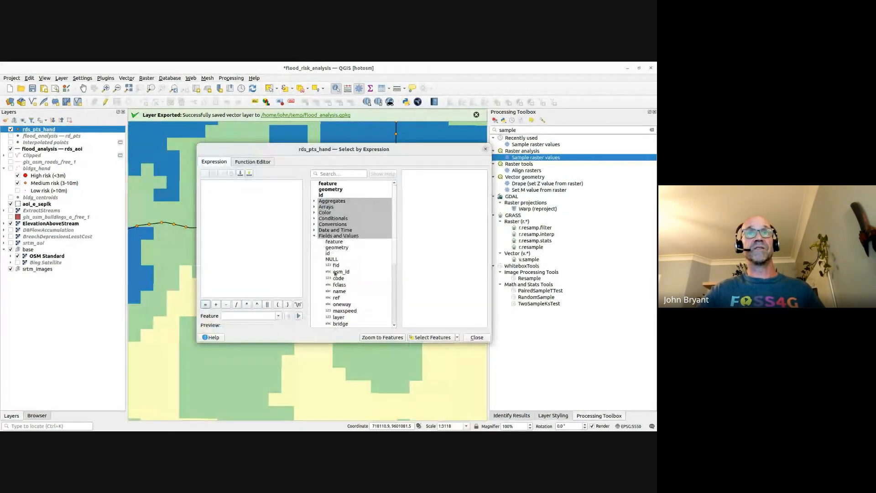
pyautogui.scroll(-5, 346, 264)
pyautogui.doubleClick(339, 242)
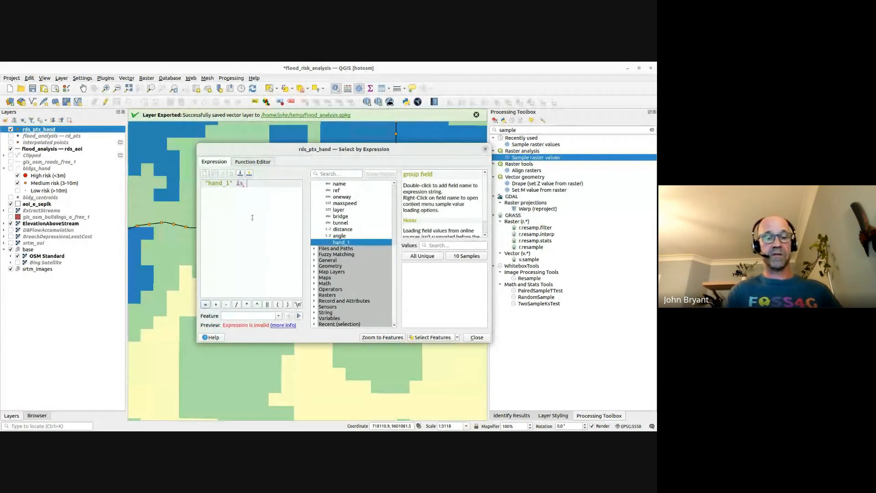
pyautogui.write('is null')
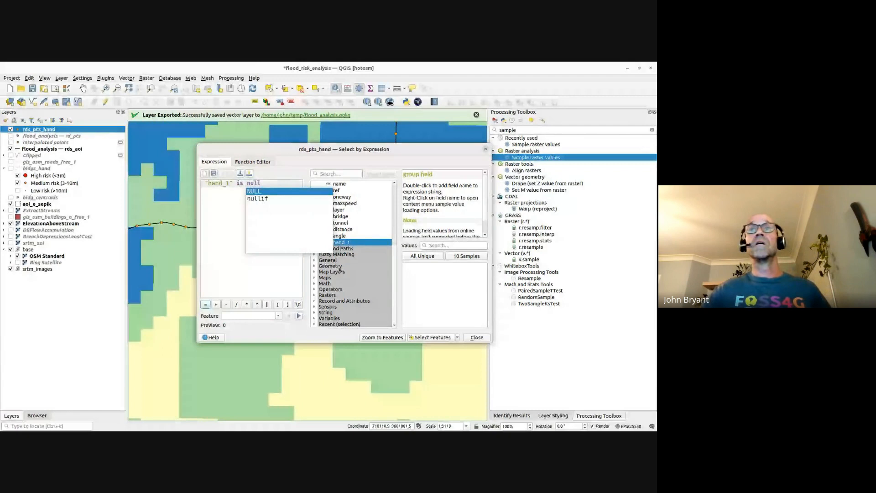
pyautogui.click(432, 337)
pyautogui.click(477, 338)
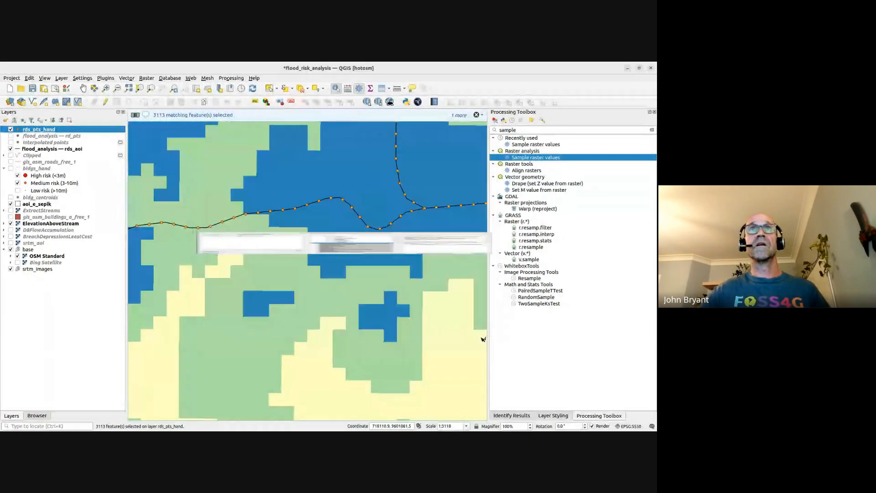
# Delete the selected points without a height value from rds_pts_hand, save the layer edits, and save the project.
pyautogui.scroll(-8, 342, 209)
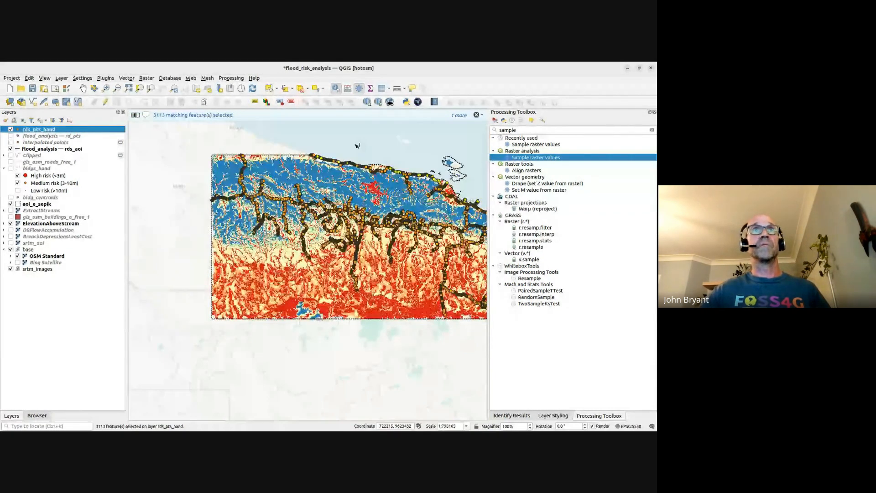
pyautogui.scroll(6, 358, 146)
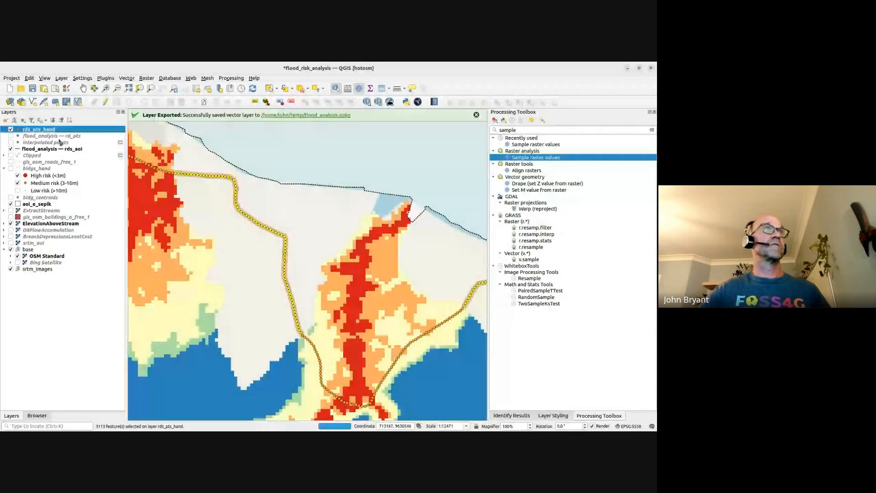
pyautogui.click(106, 102)
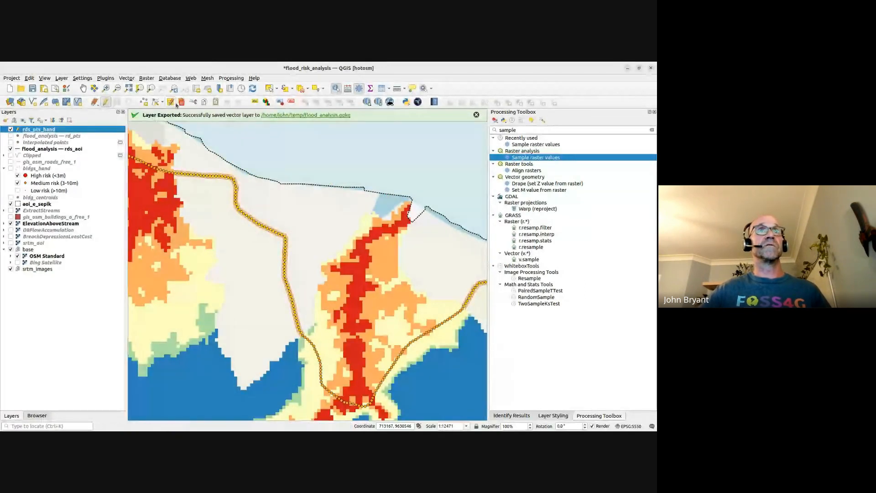
pyautogui.click(181, 101)
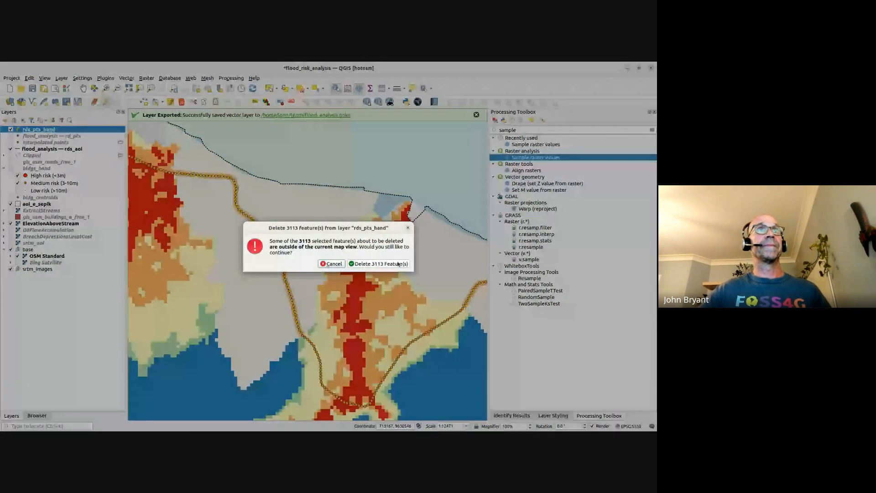
pyautogui.click(398, 264)
pyautogui.click(95, 102)
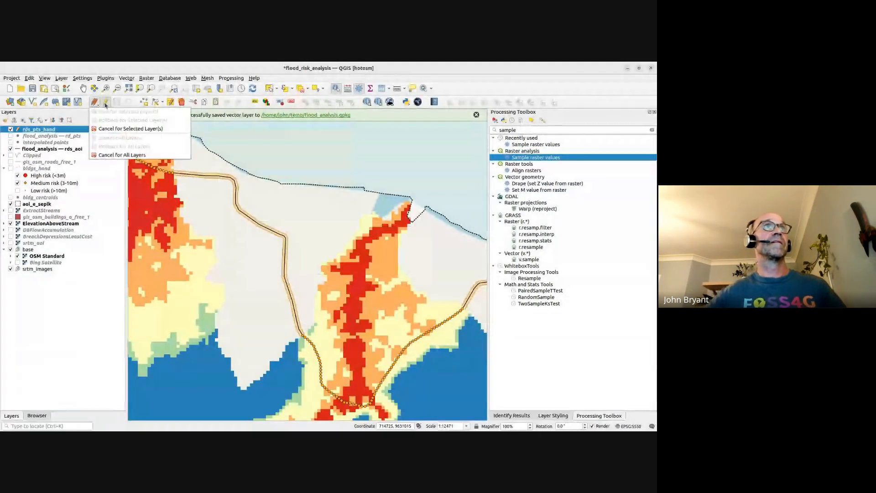
pyautogui.click(103, 129)
pyautogui.hotkey('ctrl', 's')
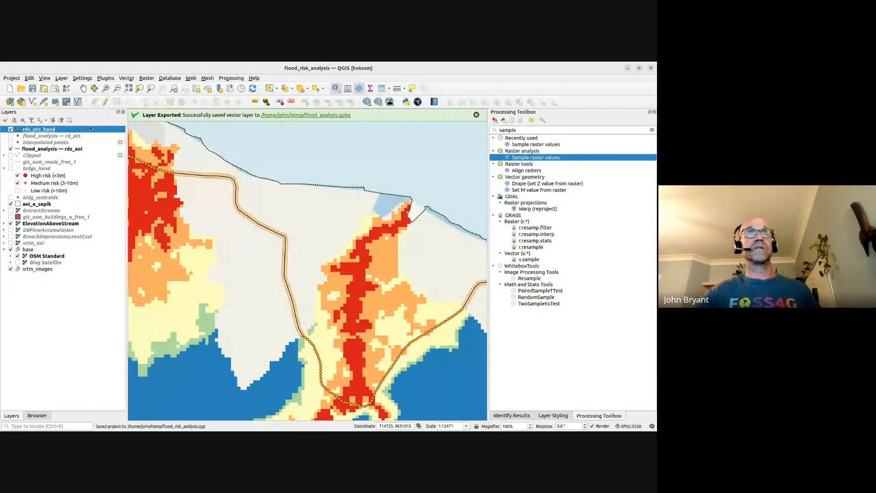
# Filter the rds_pts_hand layer to high-risk road points with the expression "hand_1" <= 3.
pyautogui.scroll(-2, 281, 232)
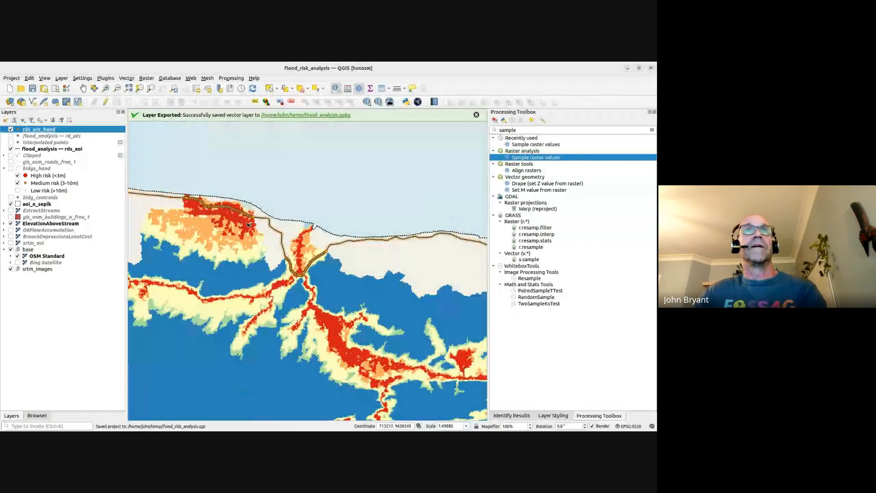
pyautogui.scroll(-1, 248, 224)
pyautogui.scroll(-1, 277, 252)
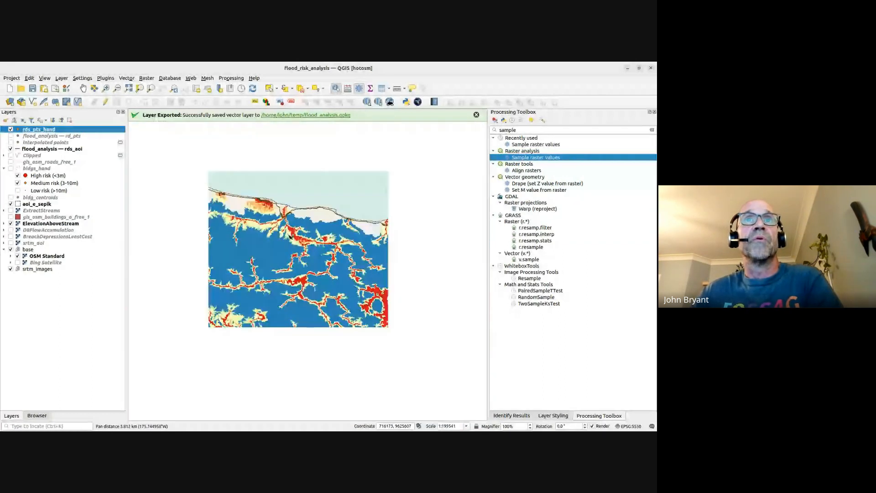
pyautogui.scroll(1, 322, 221)
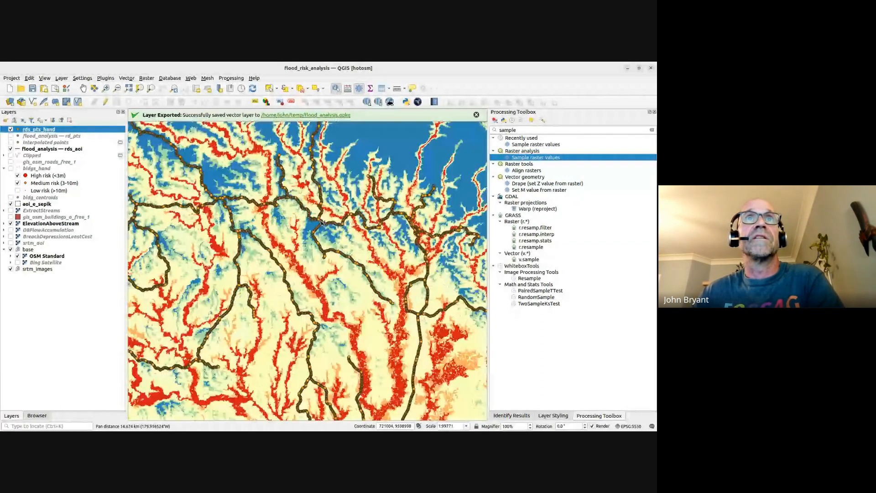
pyautogui.scroll(2, 322, 222)
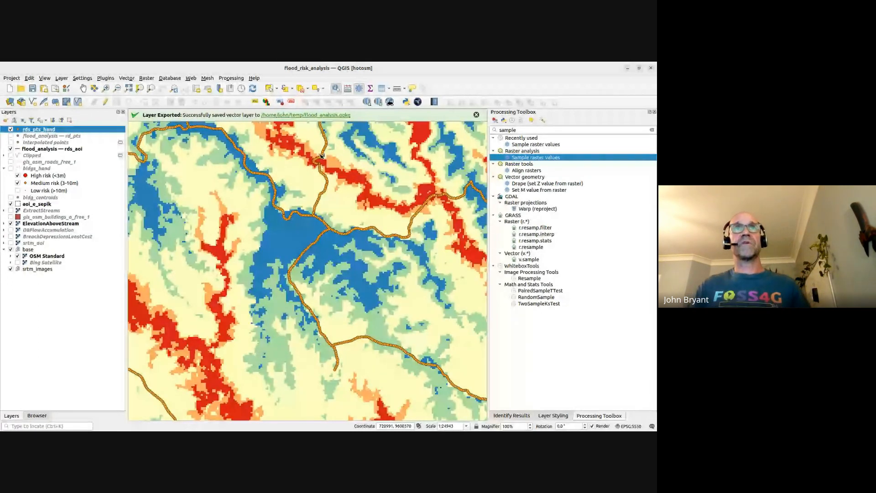
pyautogui.scroll(2, 322, 156)
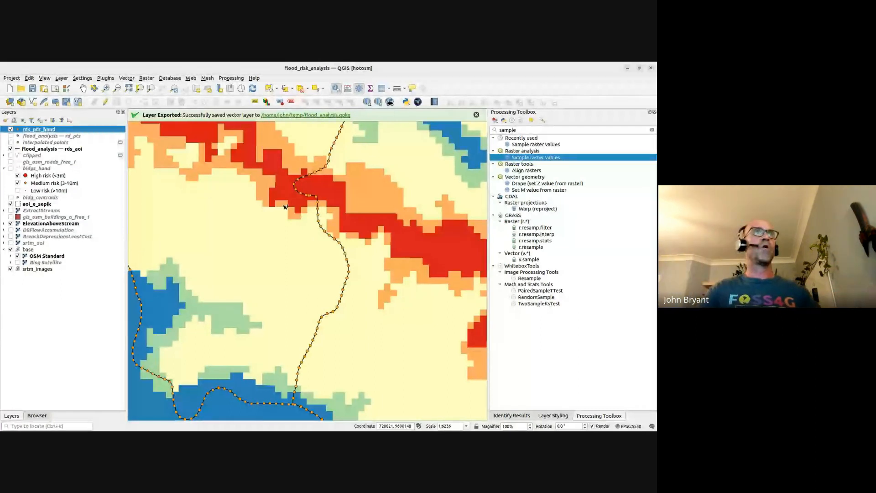
pyautogui.rightClick(53, 130)
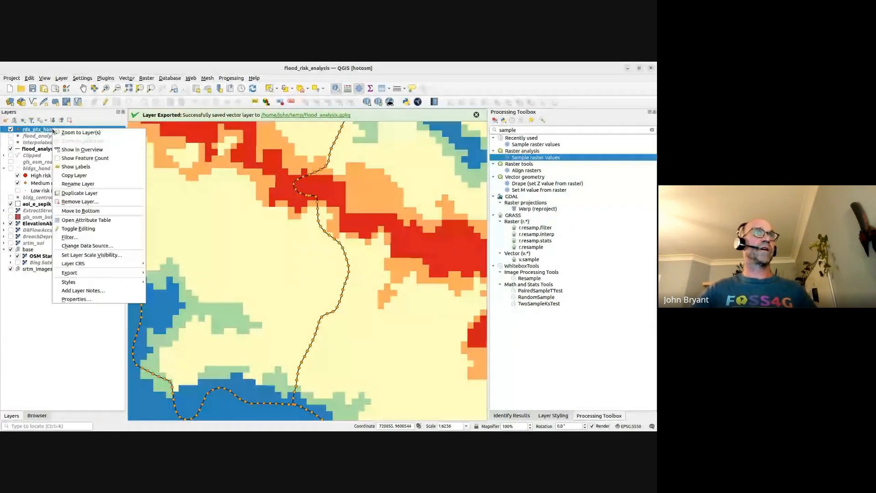
pyautogui.click(70, 237)
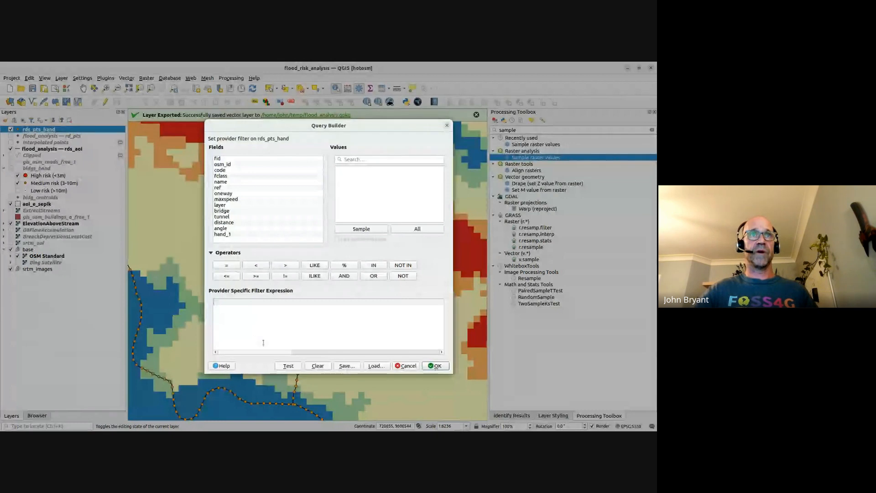
pyautogui.doubleClick(222, 234)
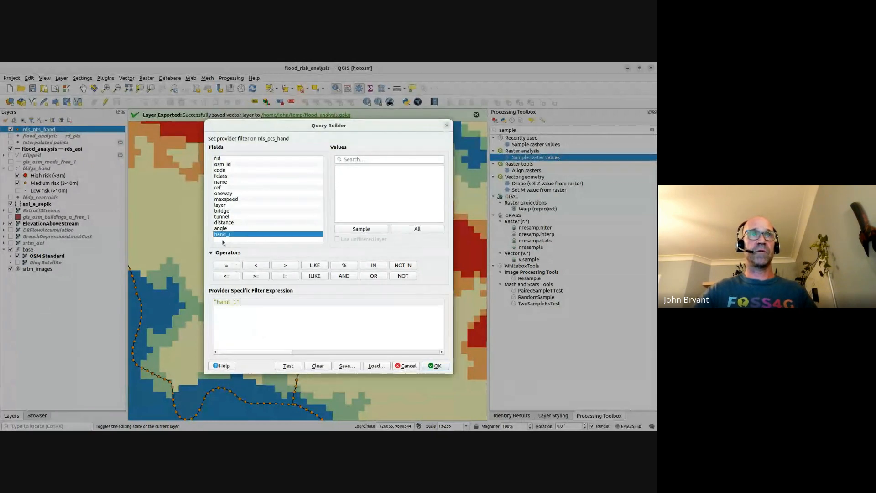
pyautogui.click(256, 265)
pyautogui.write('= 3')
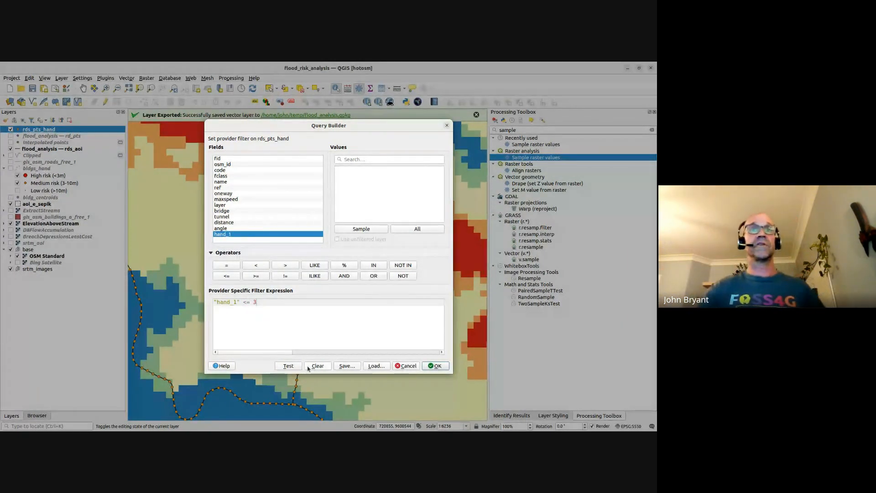
pyautogui.click(435, 365)
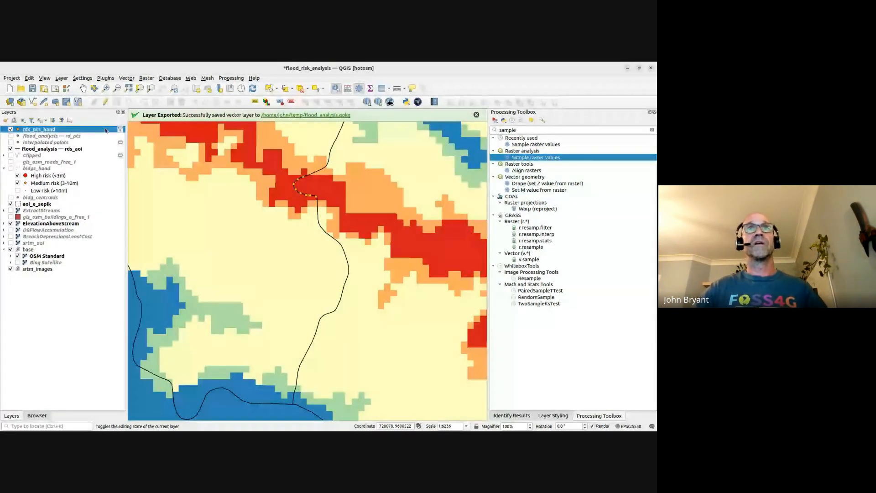
# Open the simple marker settings of the filtered rds_pts_hand layer and show the bldgs_hand layer on the map.
pyautogui.scroll(-3, 381, 219)
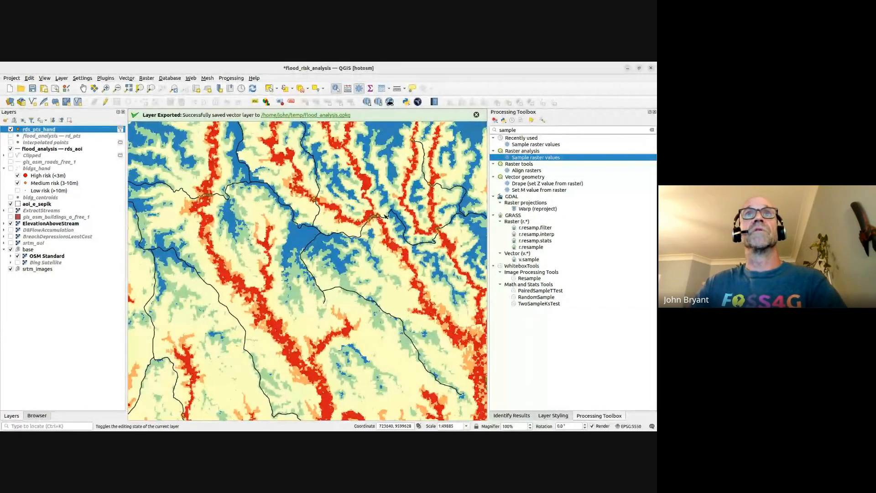
pyautogui.scroll(4, 384, 216)
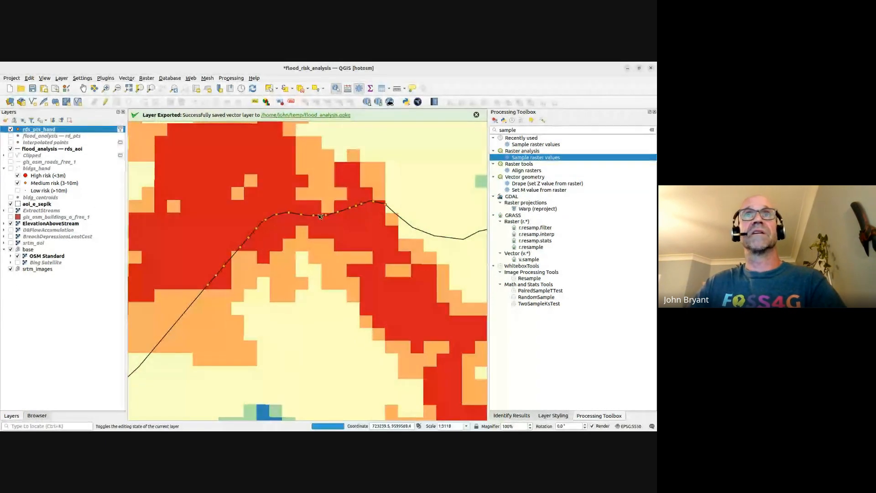
pyautogui.scroll(-2, 383, 210)
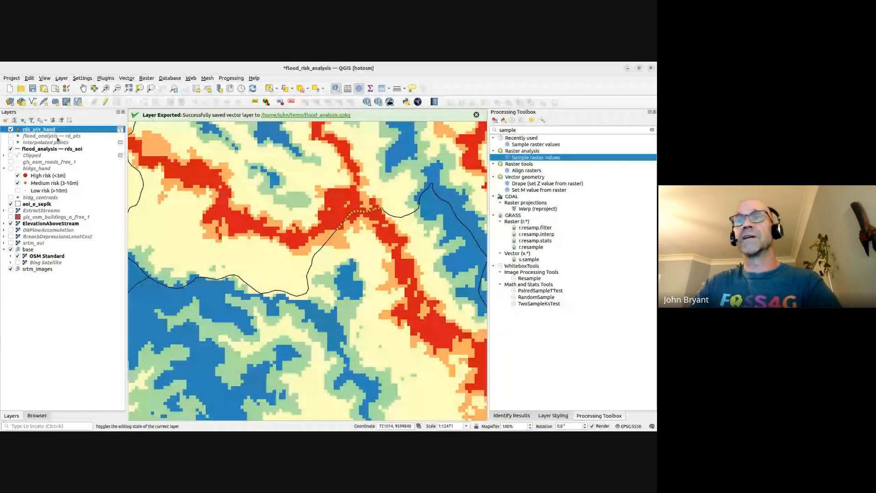
pyautogui.click(552, 416)
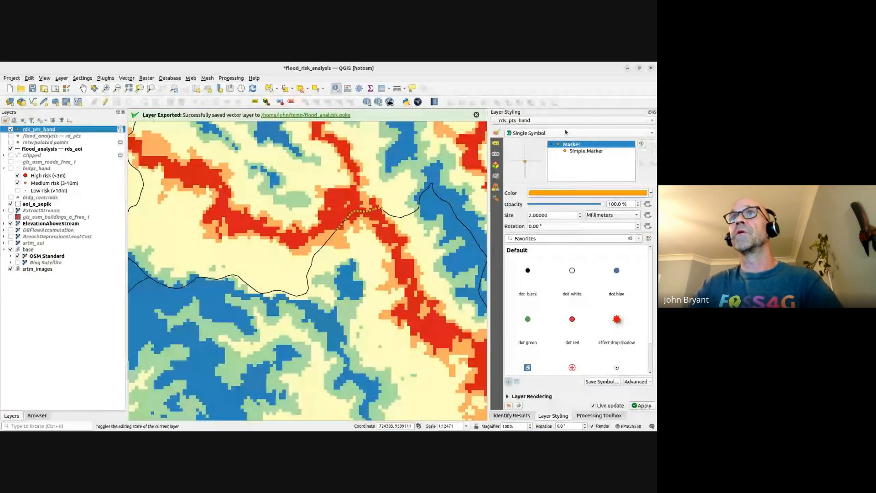
pyautogui.click(576, 151)
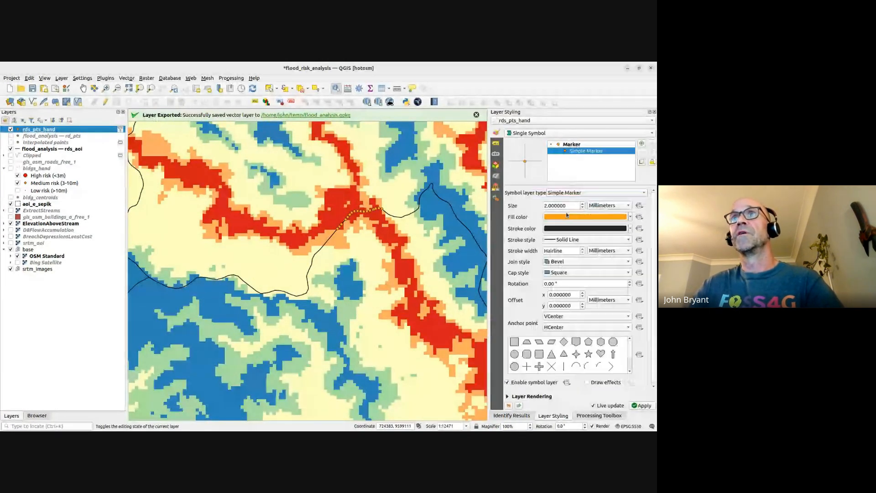
pyautogui.click(576, 144)
pyautogui.click(576, 153)
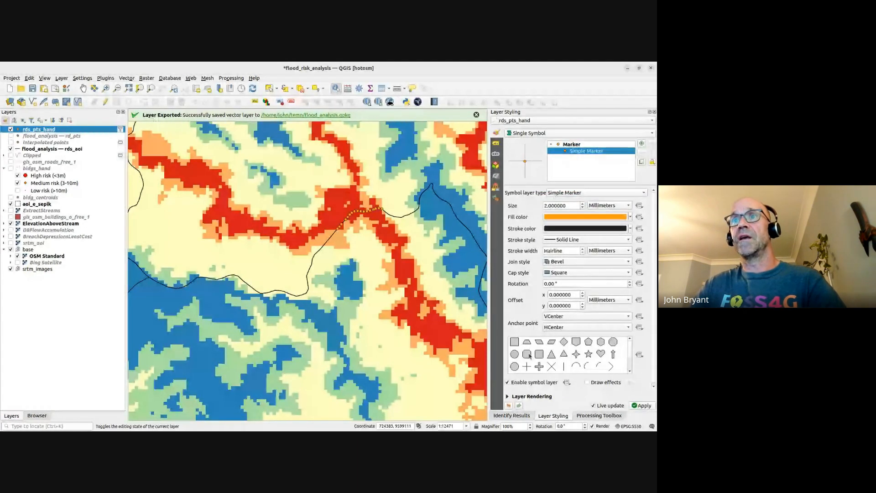
pyautogui.click(10, 168)
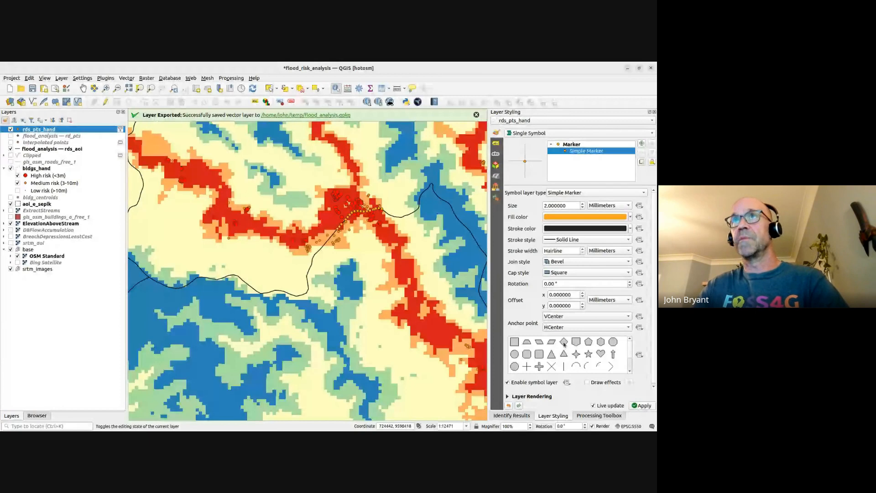
# Give the rds_pts_hand markers a magenta fill (#ff17f3) and a size of 3.2 mm, and save the project.
pyautogui.click(585, 216)
pyautogui.click(601, 228)
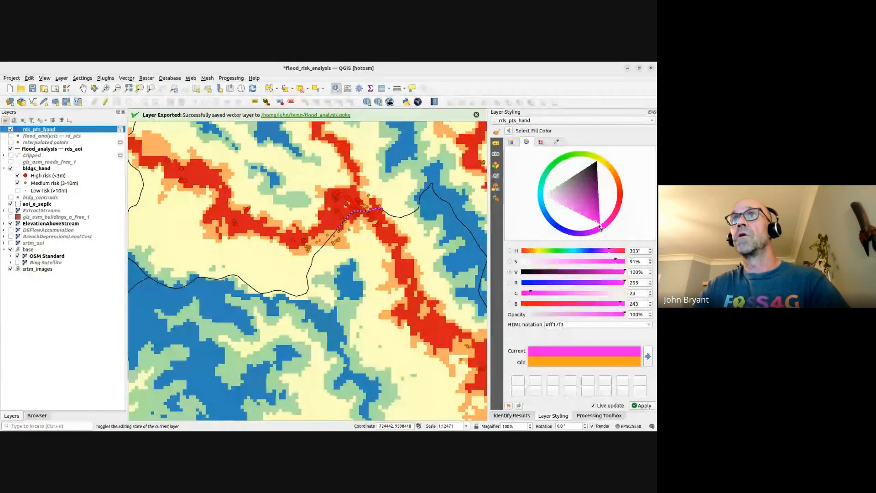
pyautogui.press('Escape')
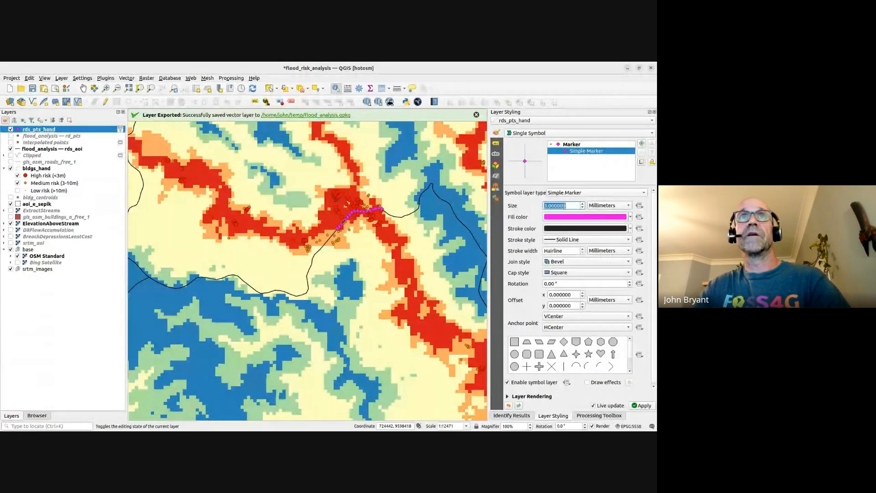
pyautogui.scroll(-4, 345, 238)
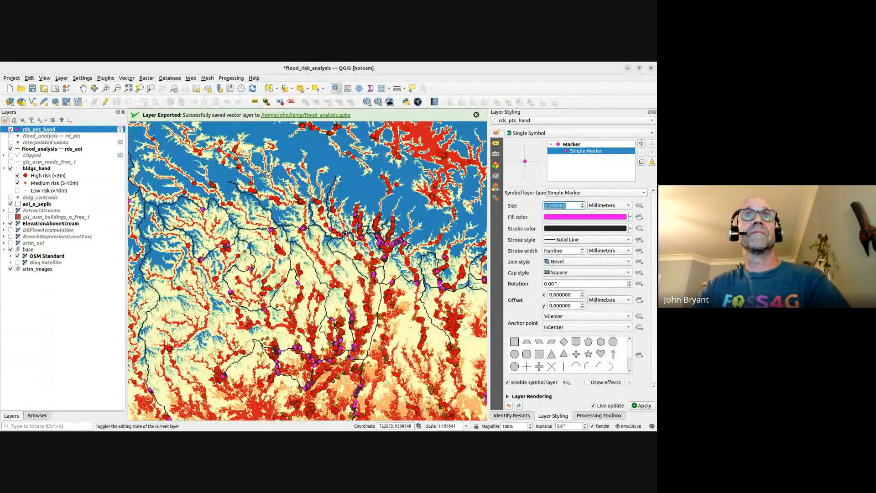
pyautogui.hotkey('ctrl', 's')
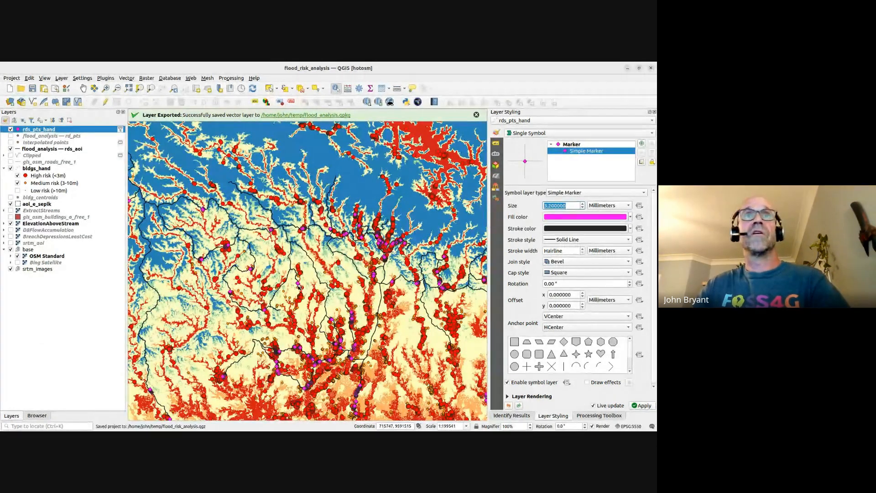
# Set the global opacity of the ElevationAboveStream raster to 52.8 % and save the project.
pyautogui.moveTo(300, 285); pyautogui.dragTo(254, 216)
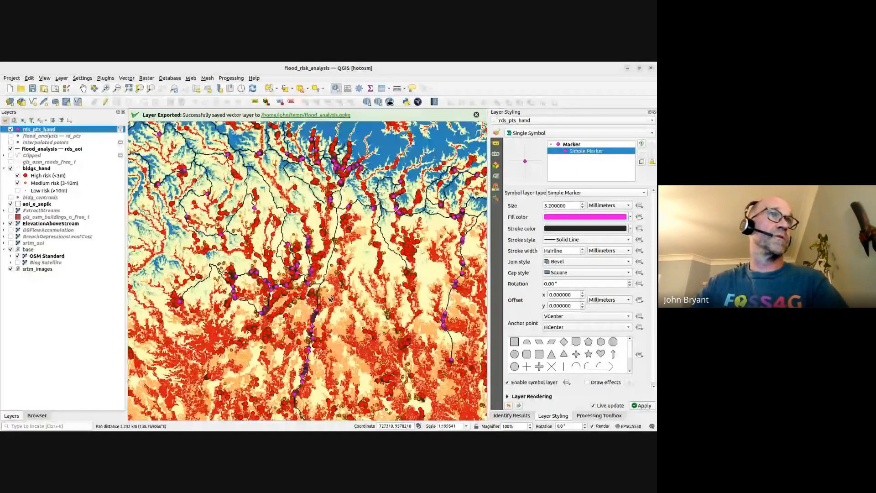
pyautogui.click(42, 223)
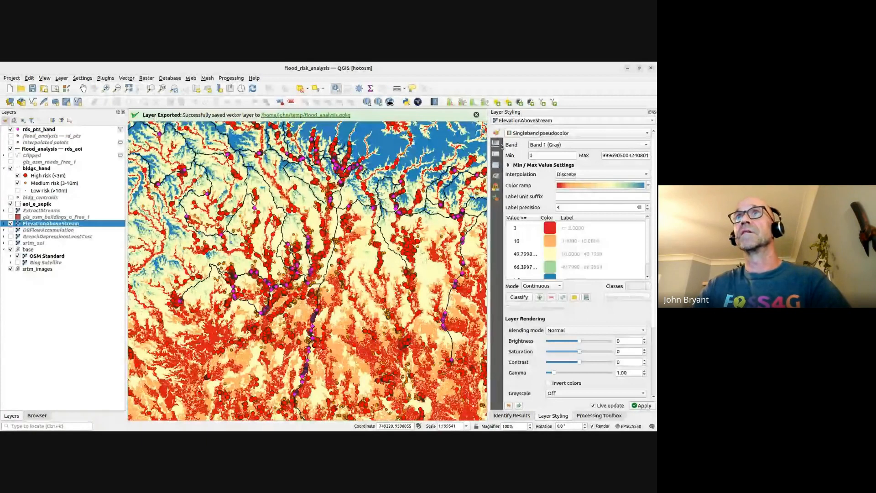
pyautogui.click(496, 142)
pyautogui.click(556, 144)
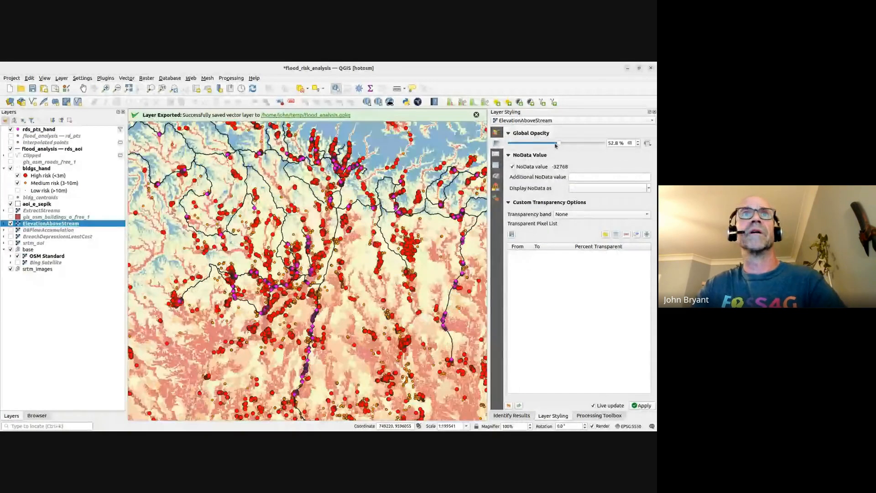
pyautogui.scroll(-1, 322, 346)
pyautogui.moveTo(322, 346); pyautogui.dragTo(322, 300)
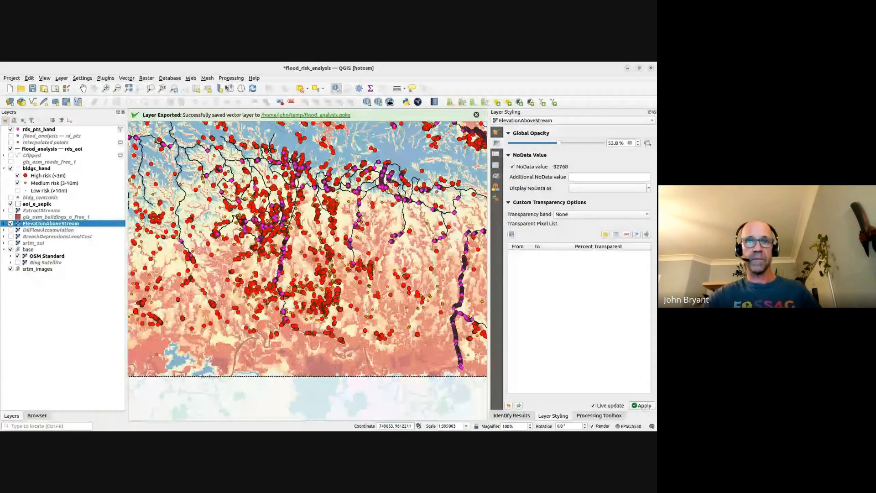
pyautogui.click(33, 90)
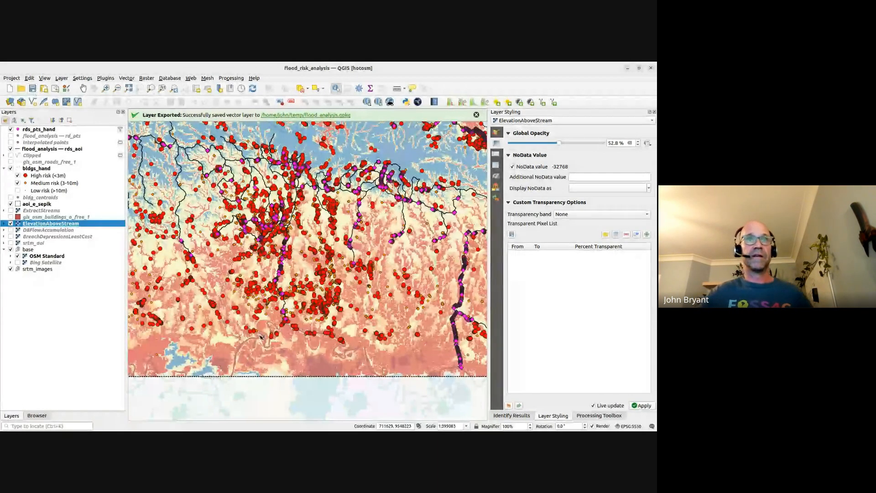
# Switch from the map to the presentation slide on the Height Above Nearest Drainage (HAND) workflow.
pyautogui.moveTo(261, 337); pyautogui.dragTo(387, 292)
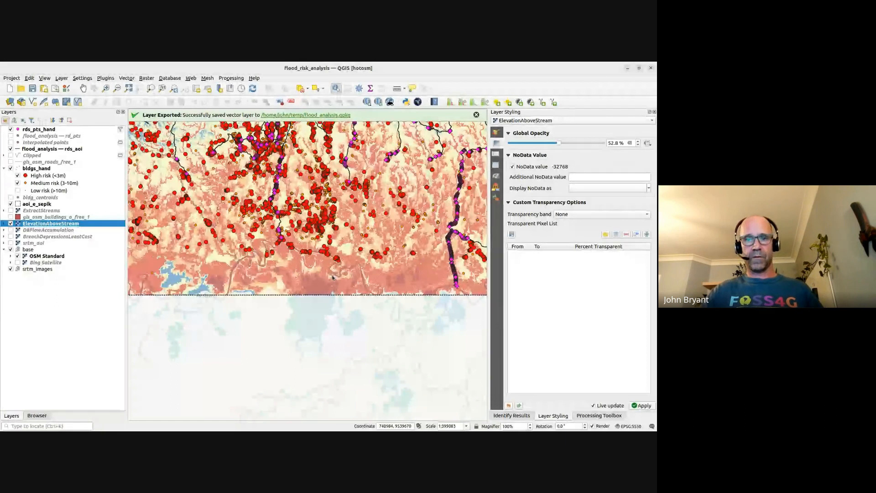
pyautogui.hotkey('alt', 'Tab')
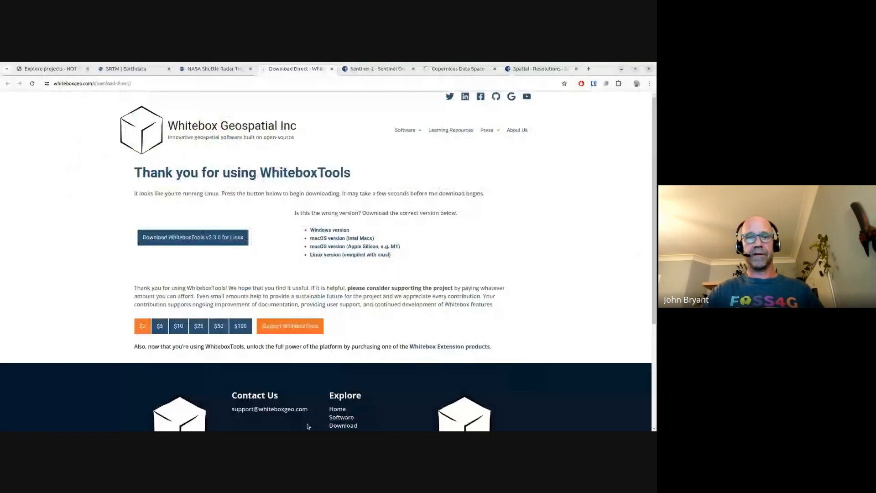
pyautogui.hotkey('alt', 'Tab')
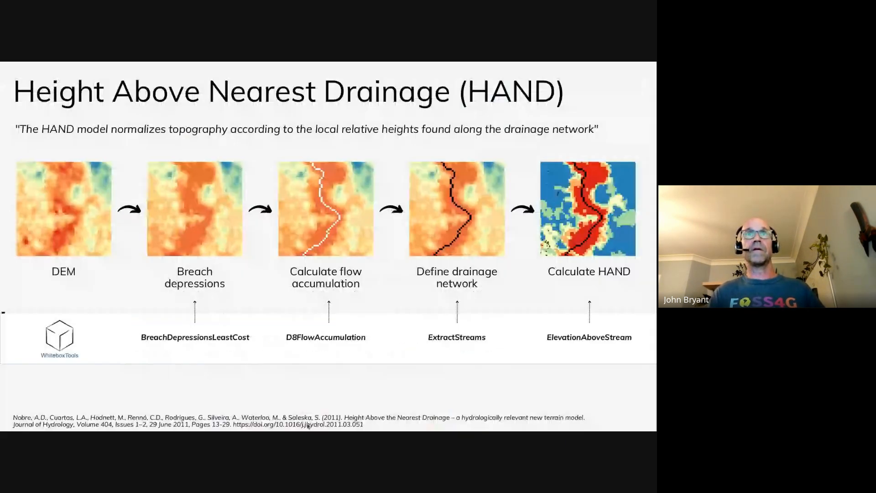
# Advance the presentation from the HAND workflow slide to the closing poster slide.
pyautogui.press('Right')
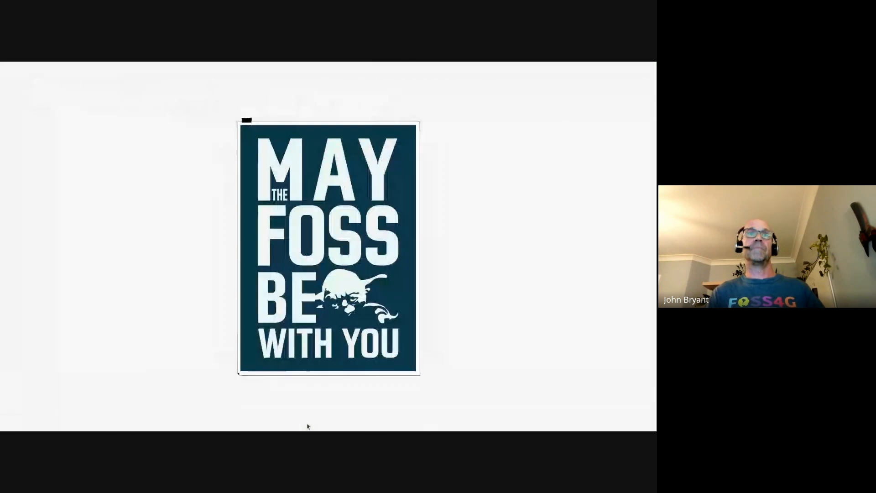
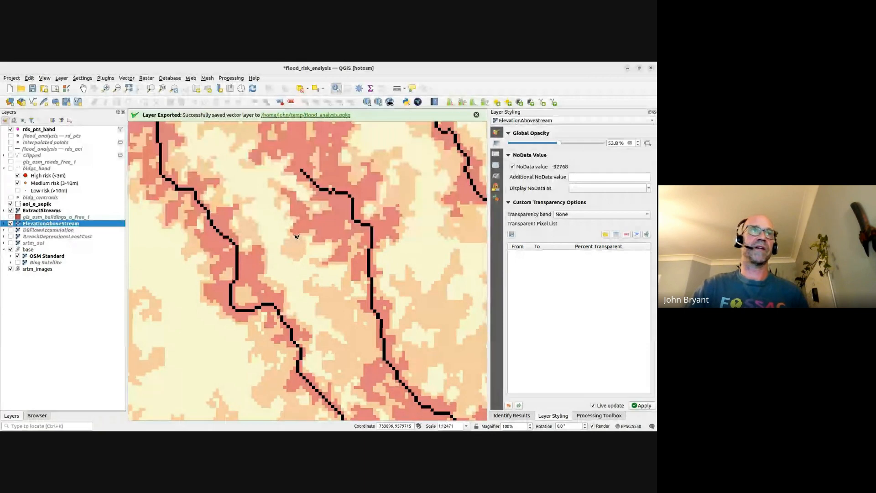
# Identify the ElevationAboveStream raster value at a cell between the two streams, and widen the map area beside the layer list.
pyautogui.click(295, 235)
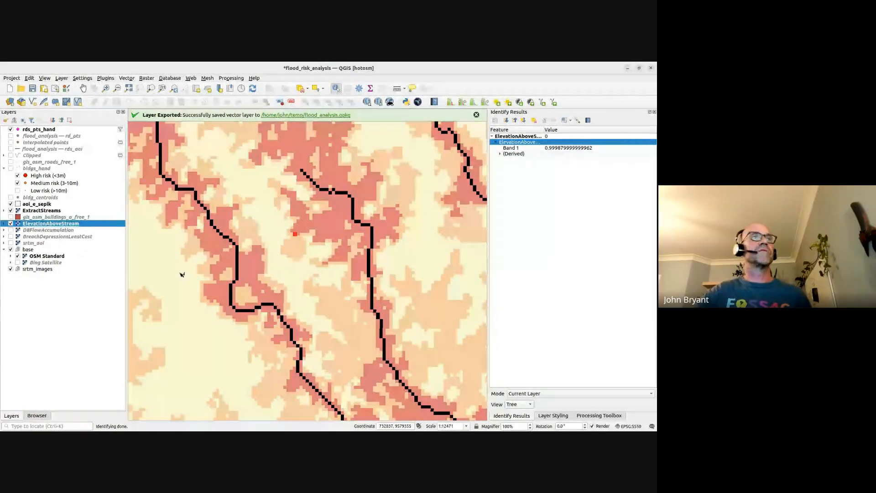
pyautogui.moveTo(127, 271); pyautogui.dragTo(110, 272)
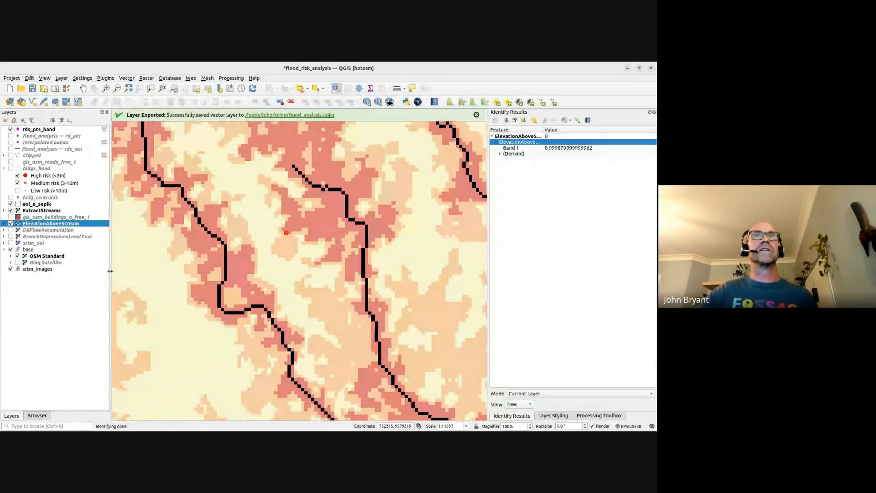
pyautogui.scroll(-1, 276, 284)
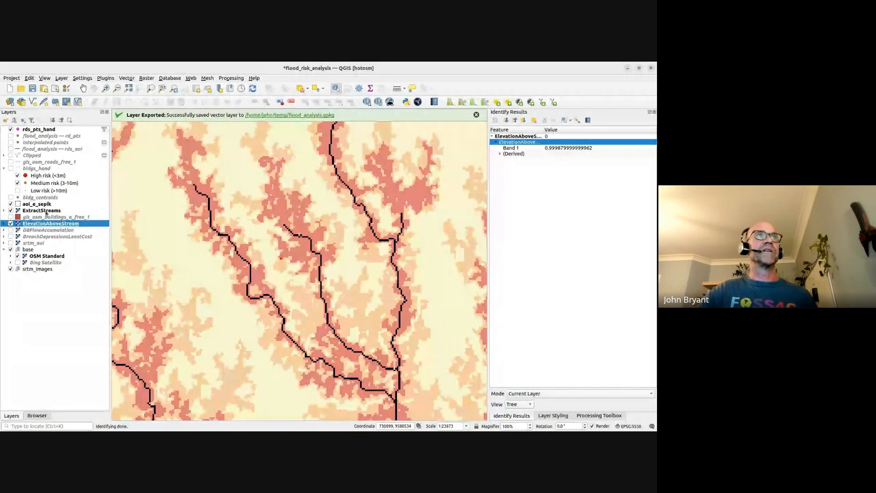
# Select the ExtractStreams layer and clear the old search term in the Processing Toolbox.
pyautogui.click(46, 211)
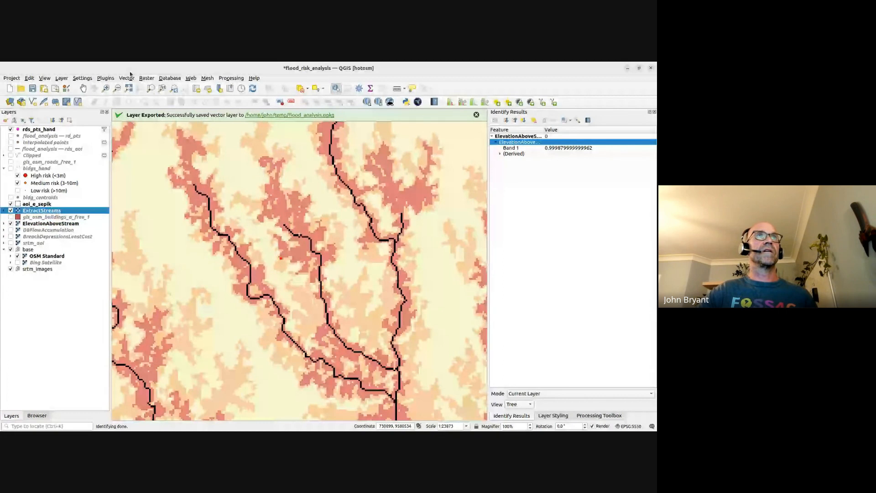
pyautogui.click(145, 78)
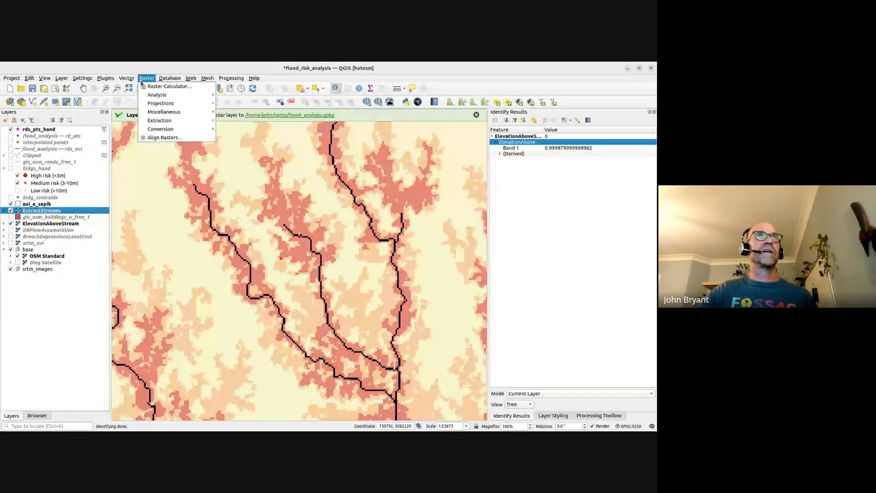
pyautogui.click(58, 309)
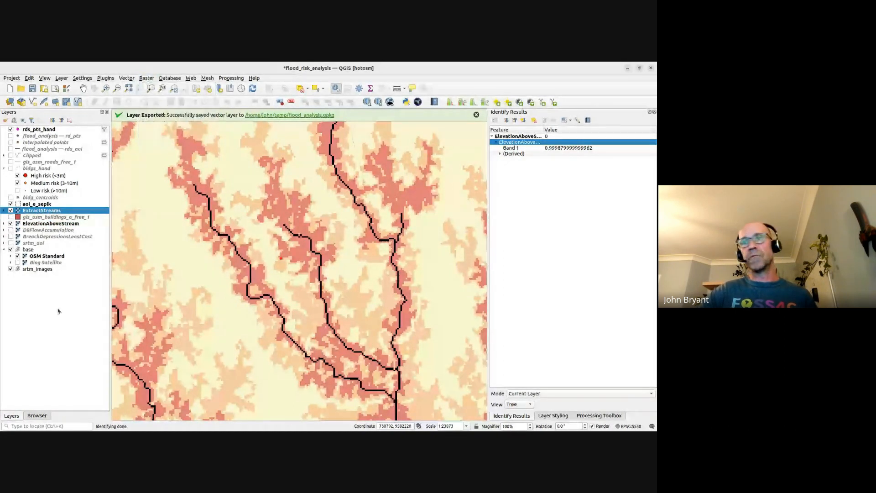
pyautogui.click(596, 415)
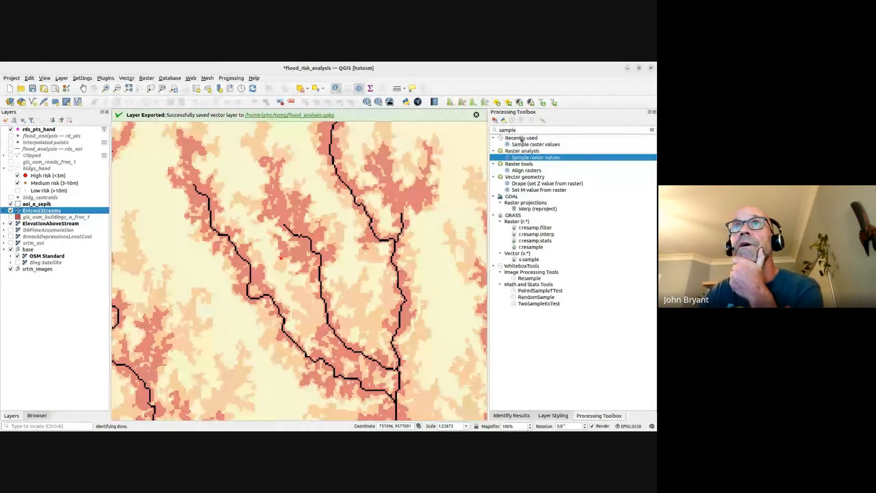
pyautogui.moveTo(518, 130); pyautogui.dragTo(497, 131)
pyautogui.press('BackSpace')
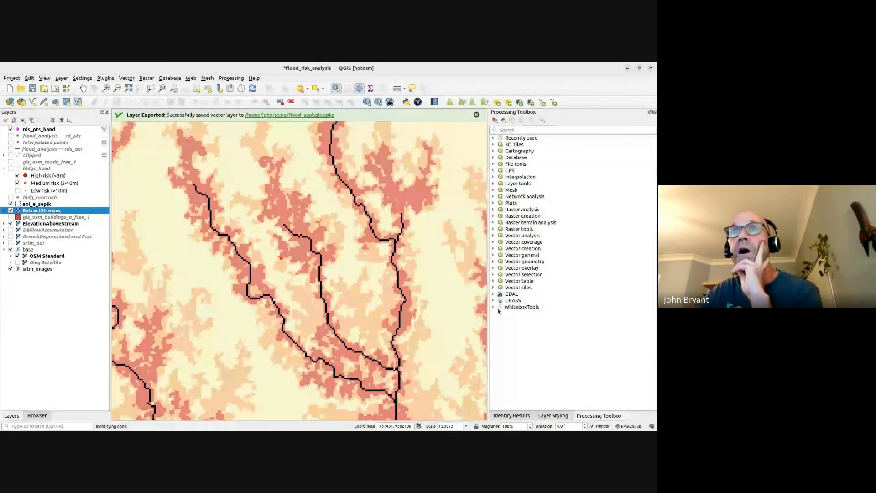
# Browse the WhiteboxTools Stream Network Analysis algorithms down to VectorStreamNetworkAnalysis.
pyautogui.click(493, 307)
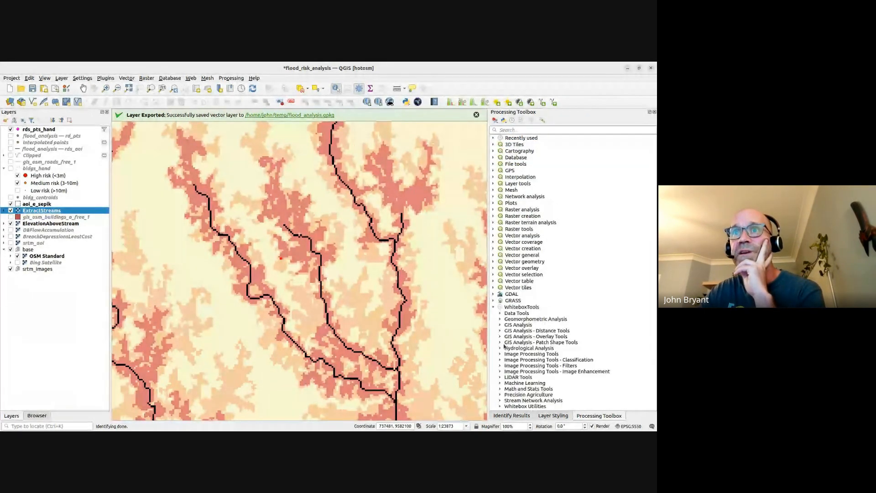
pyautogui.click(500, 400)
pyautogui.scroll(-3, 510, 389)
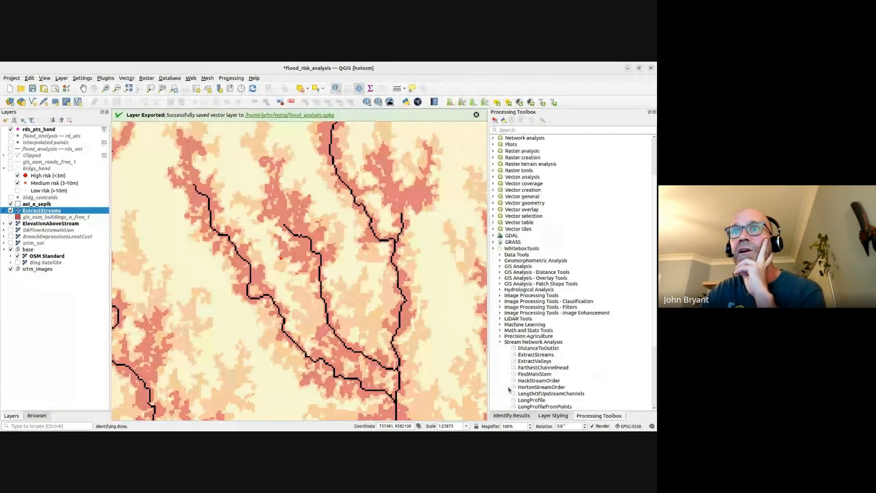
pyautogui.scroll(-5, 509, 390)
pyautogui.click(525, 400)
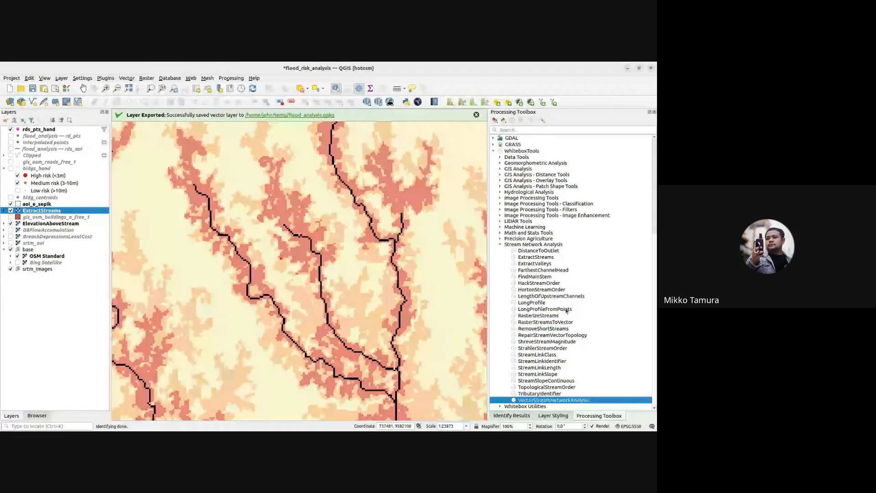
# Collapse the Stream Network Analysis group and search the processing algorithms for "rasterstream".
pyautogui.click(500, 245)
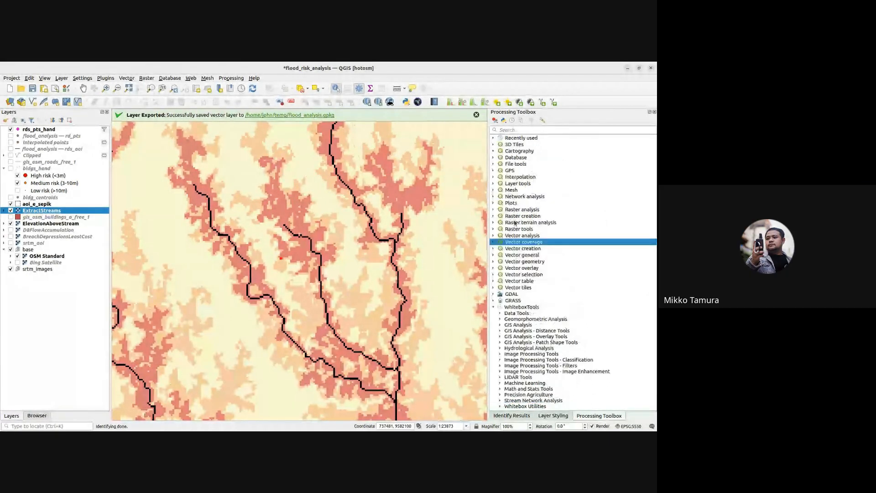
pyautogui.click(526, 130)
pyautogui.write('rasterstream')
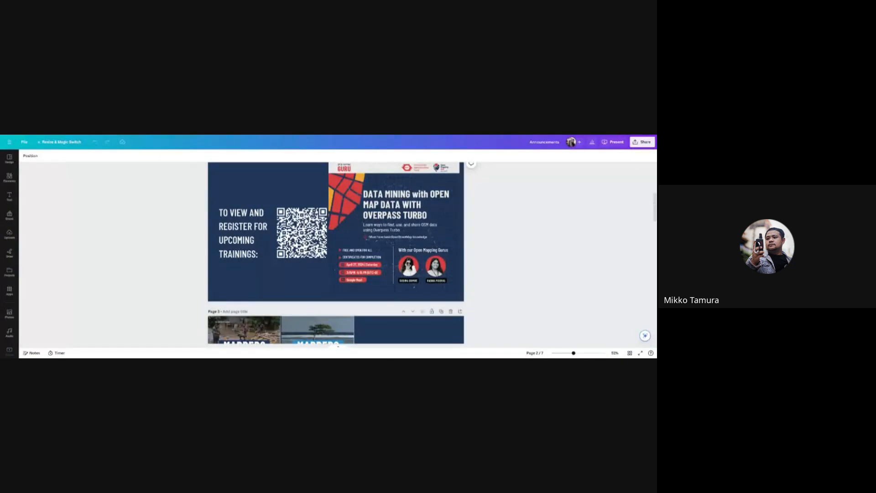
# Switch to the Announcements design in Canva and go through its pages from the upcoming trainings to the Slack address.
pyautogui.scroll(1, 511, 214)
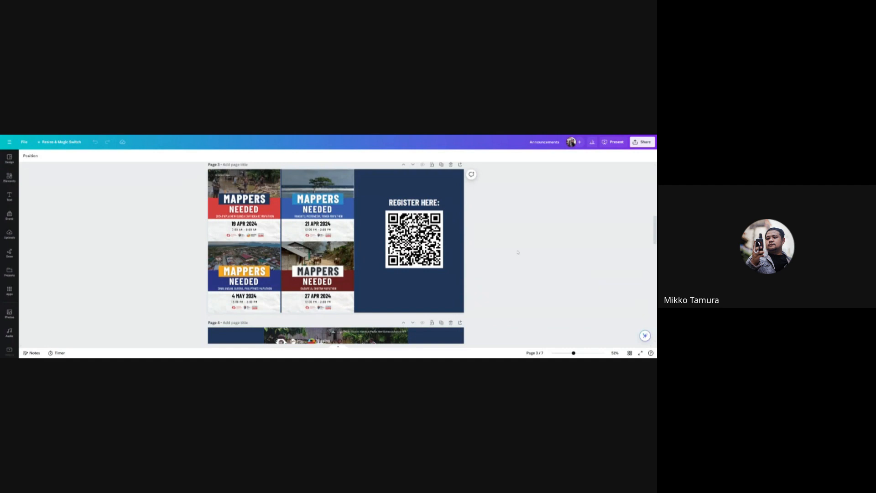
pyautogui.scroll(-5, 518, 251)
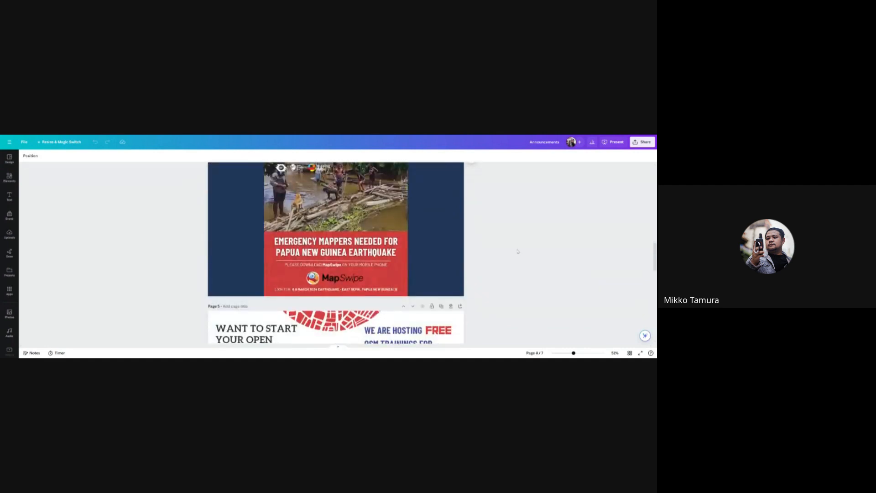
pyautogui.scroll(1, 642, 240)
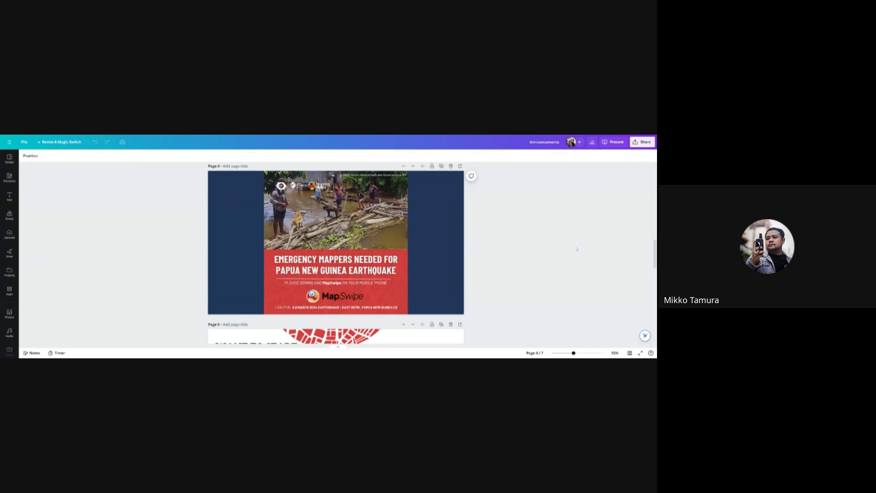
pyautogui.scroll(-5, 576, 250)
pyautogui.scroll(2, 582, 264)
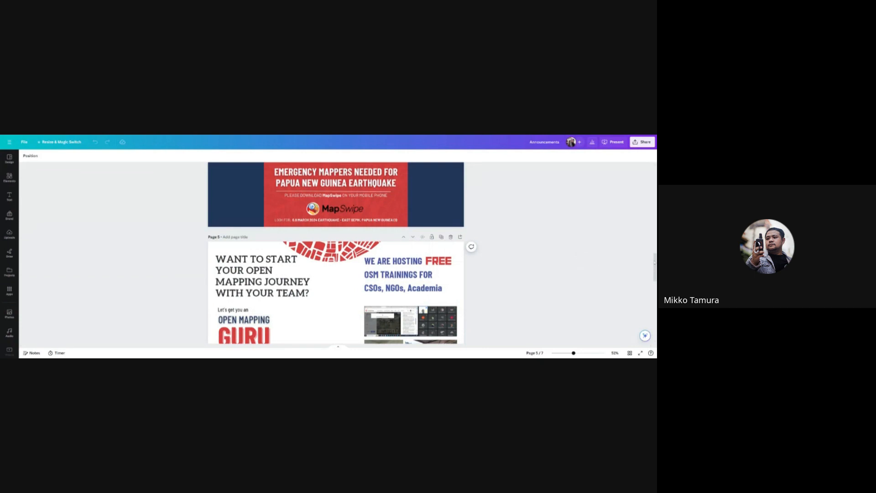
pyautogui.scroll(-2, 432, 254)
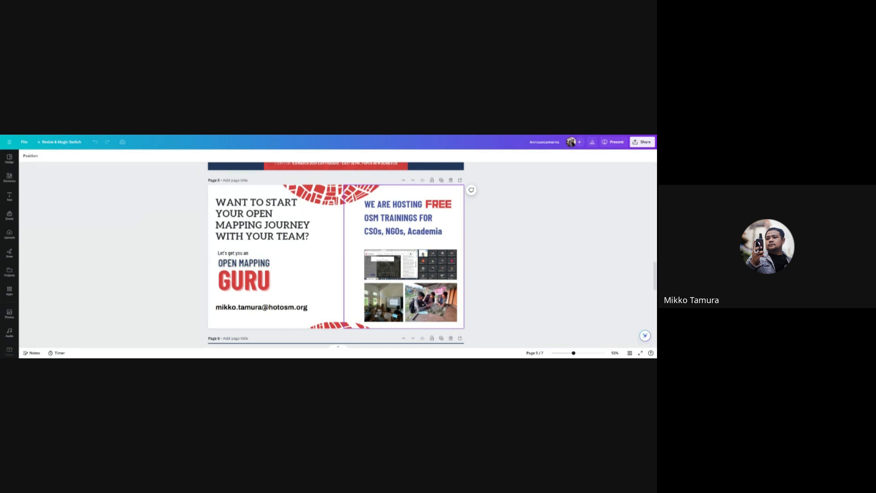
pyautogui.click(568, 218)
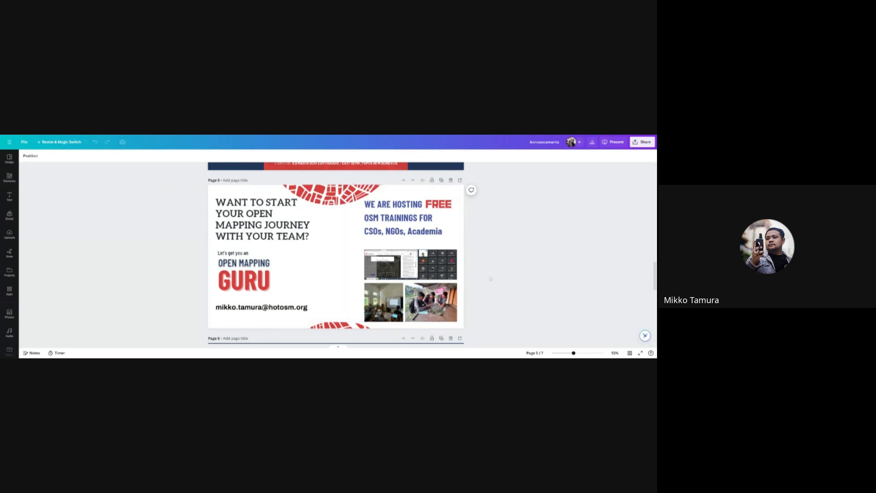
pyautogui.scroll(-4, 511, 276)
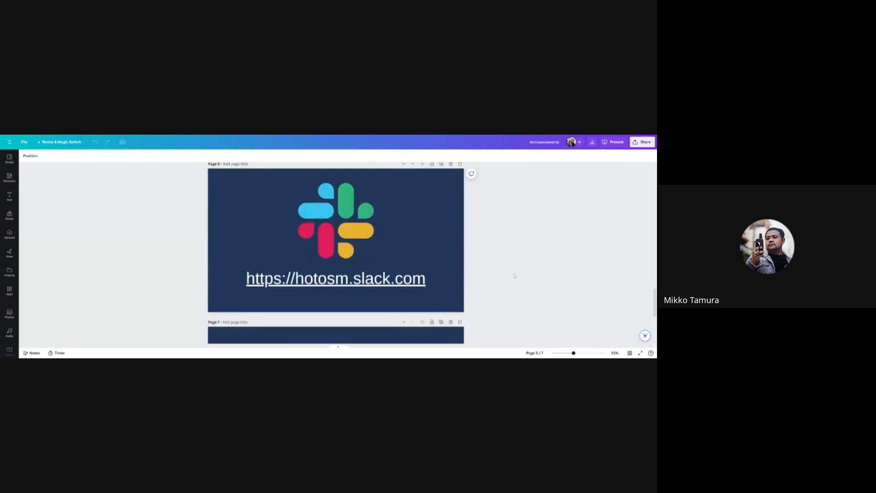